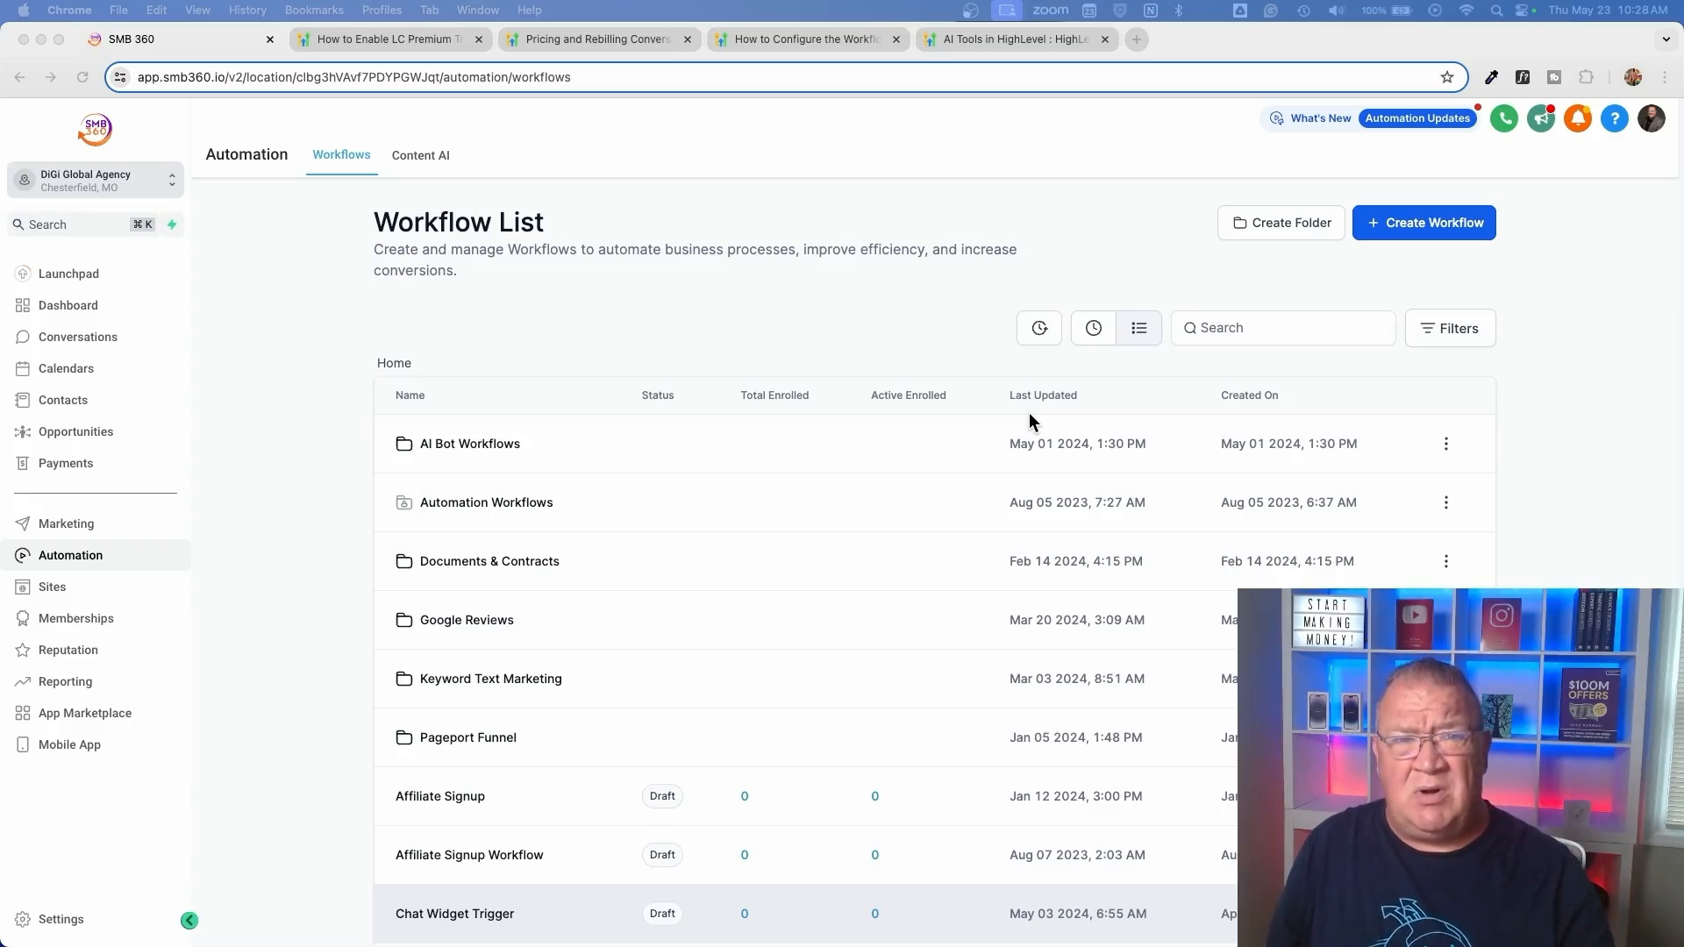
# Review the HighLevel support articles on LC Premium Triggers & Actions, Conversation AI pricing and rebilling, the Workflow AI action, and AI tools
pyautogui.click(384, 39)
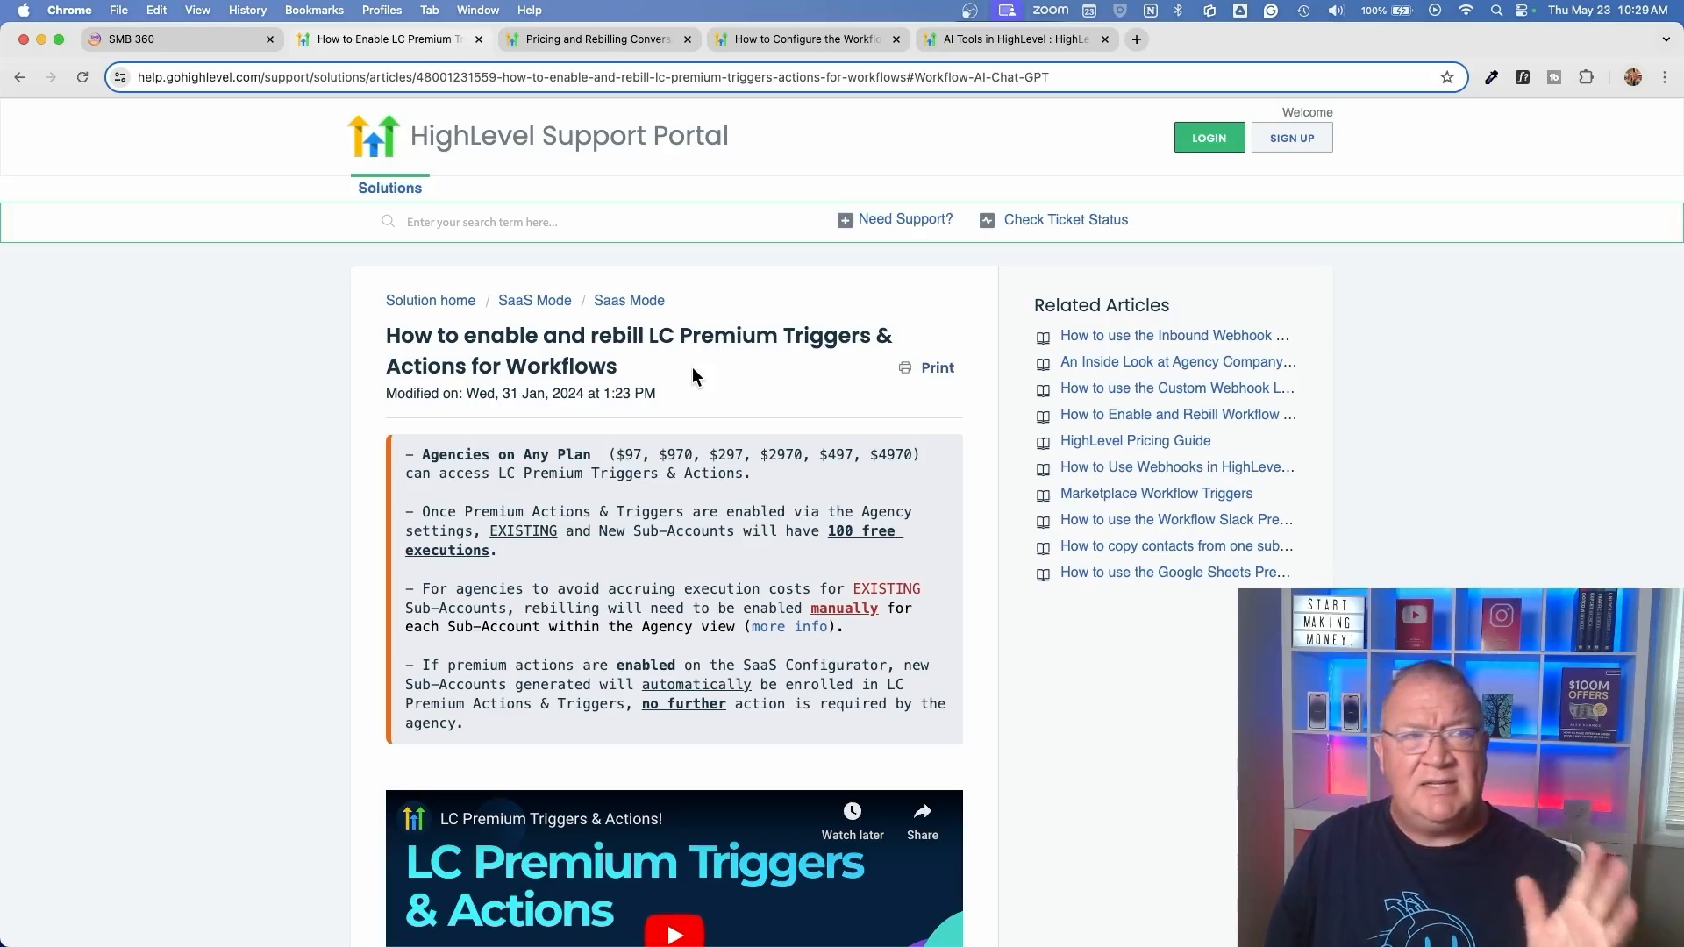
pyautogui.click(580, 40)
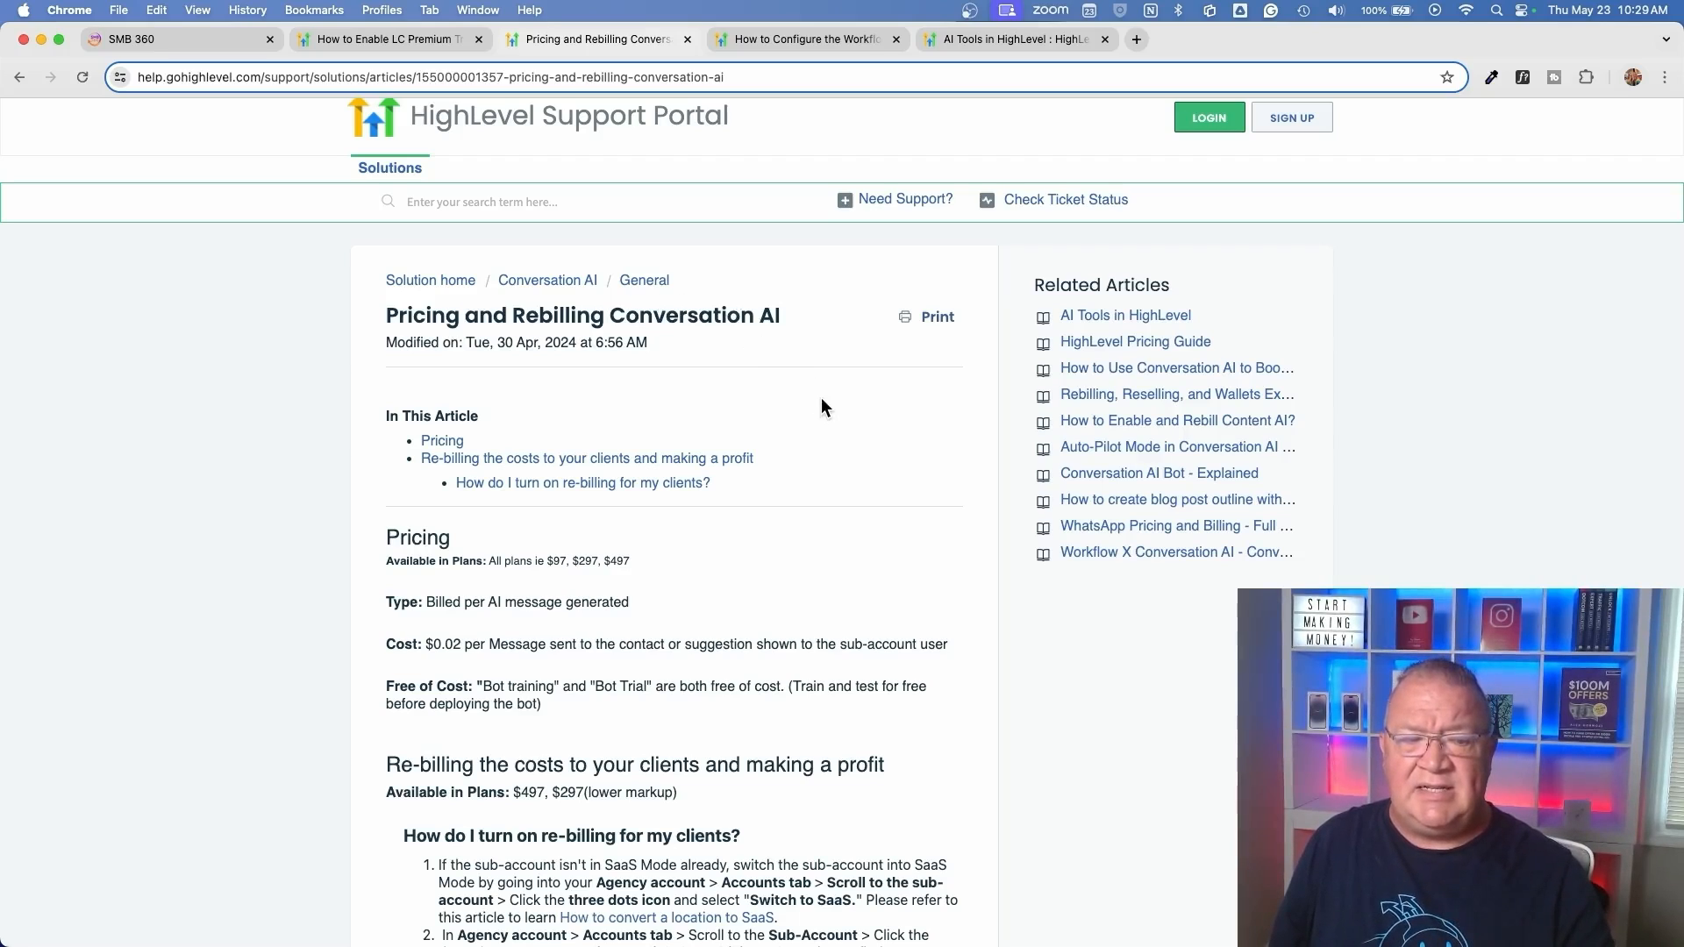
pyautogui.scroll(-15, 822, 400)
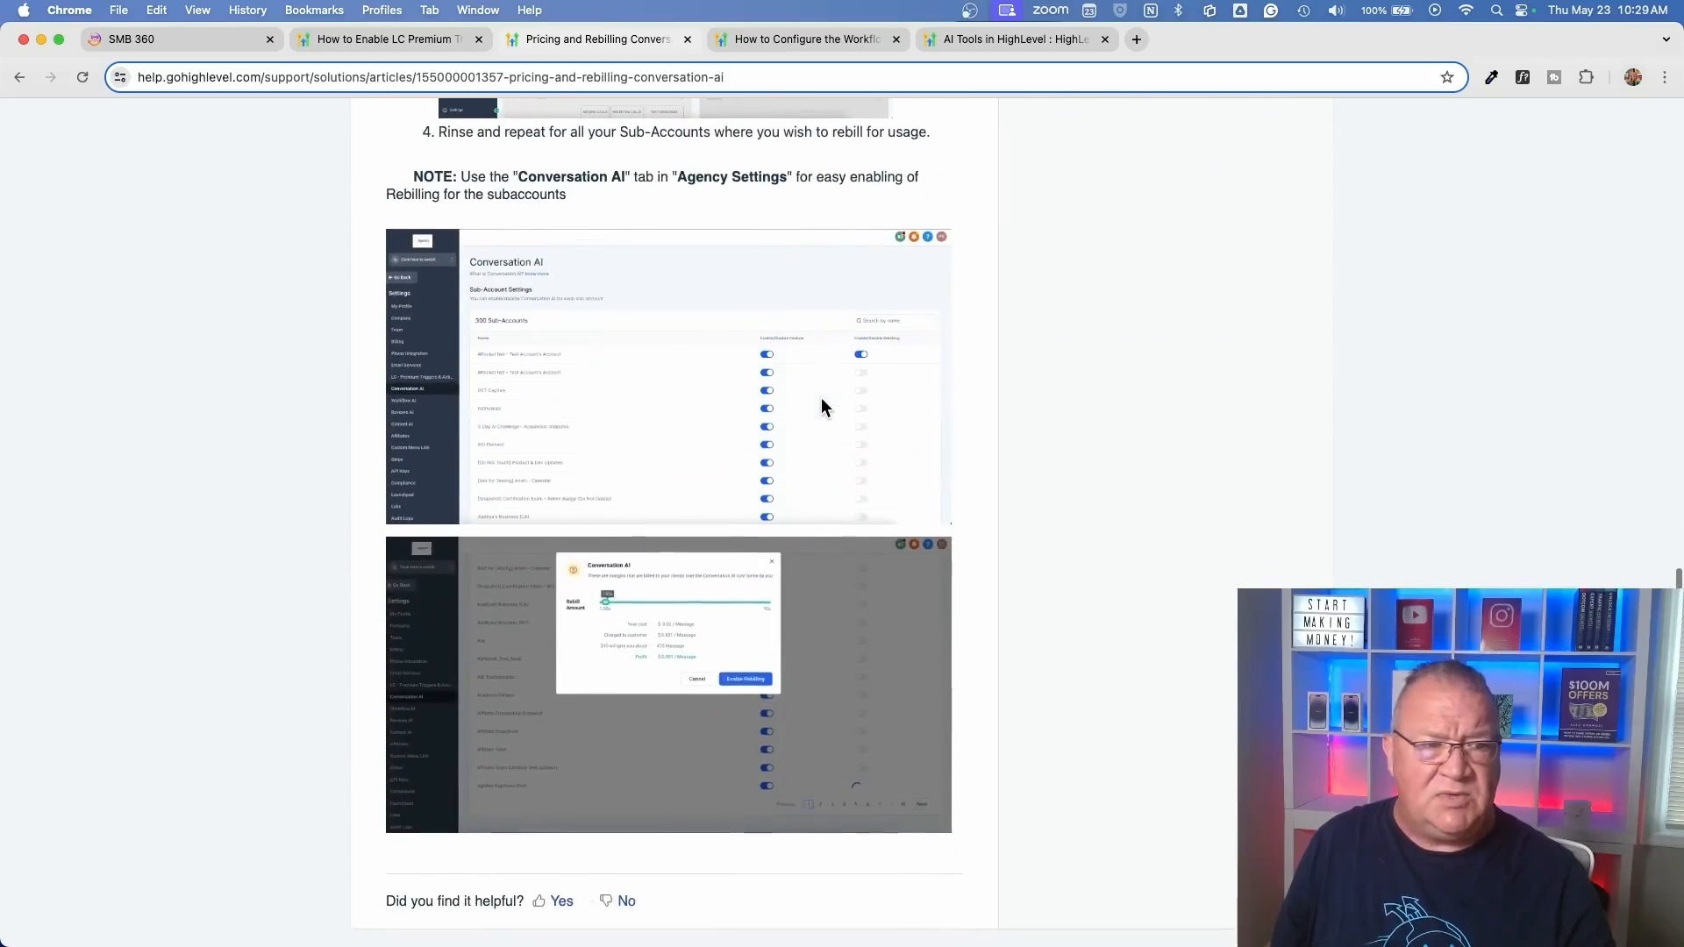
pyautogui.scroll(15, 822, 408)
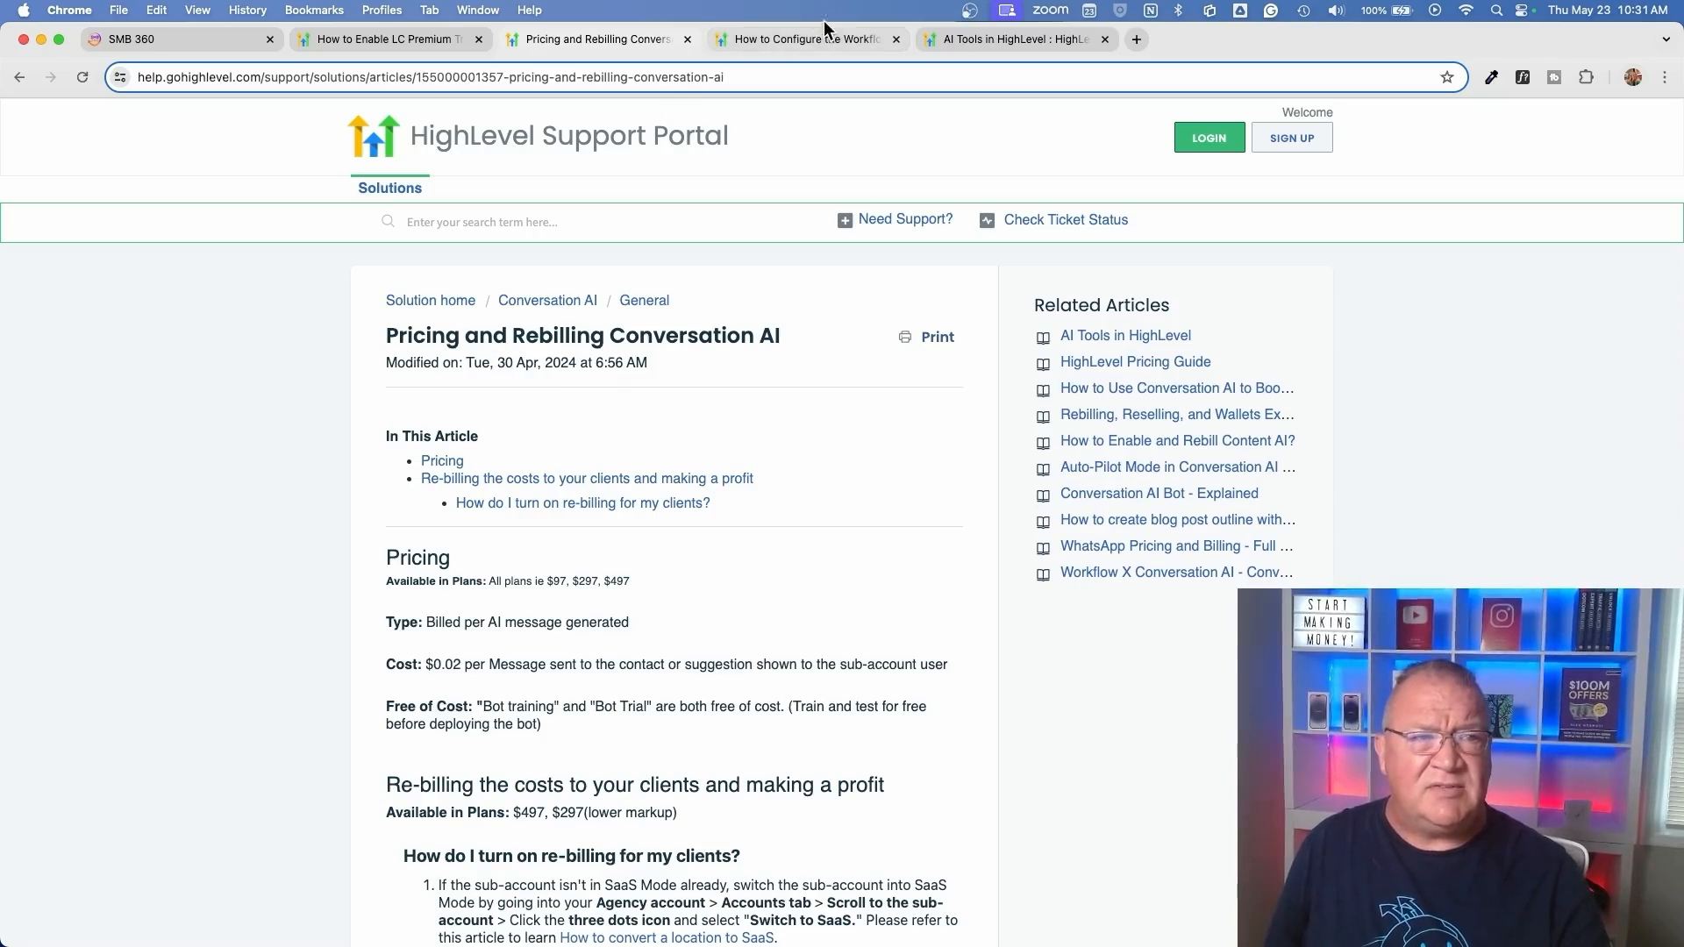
pyautogui.click(809, 37)
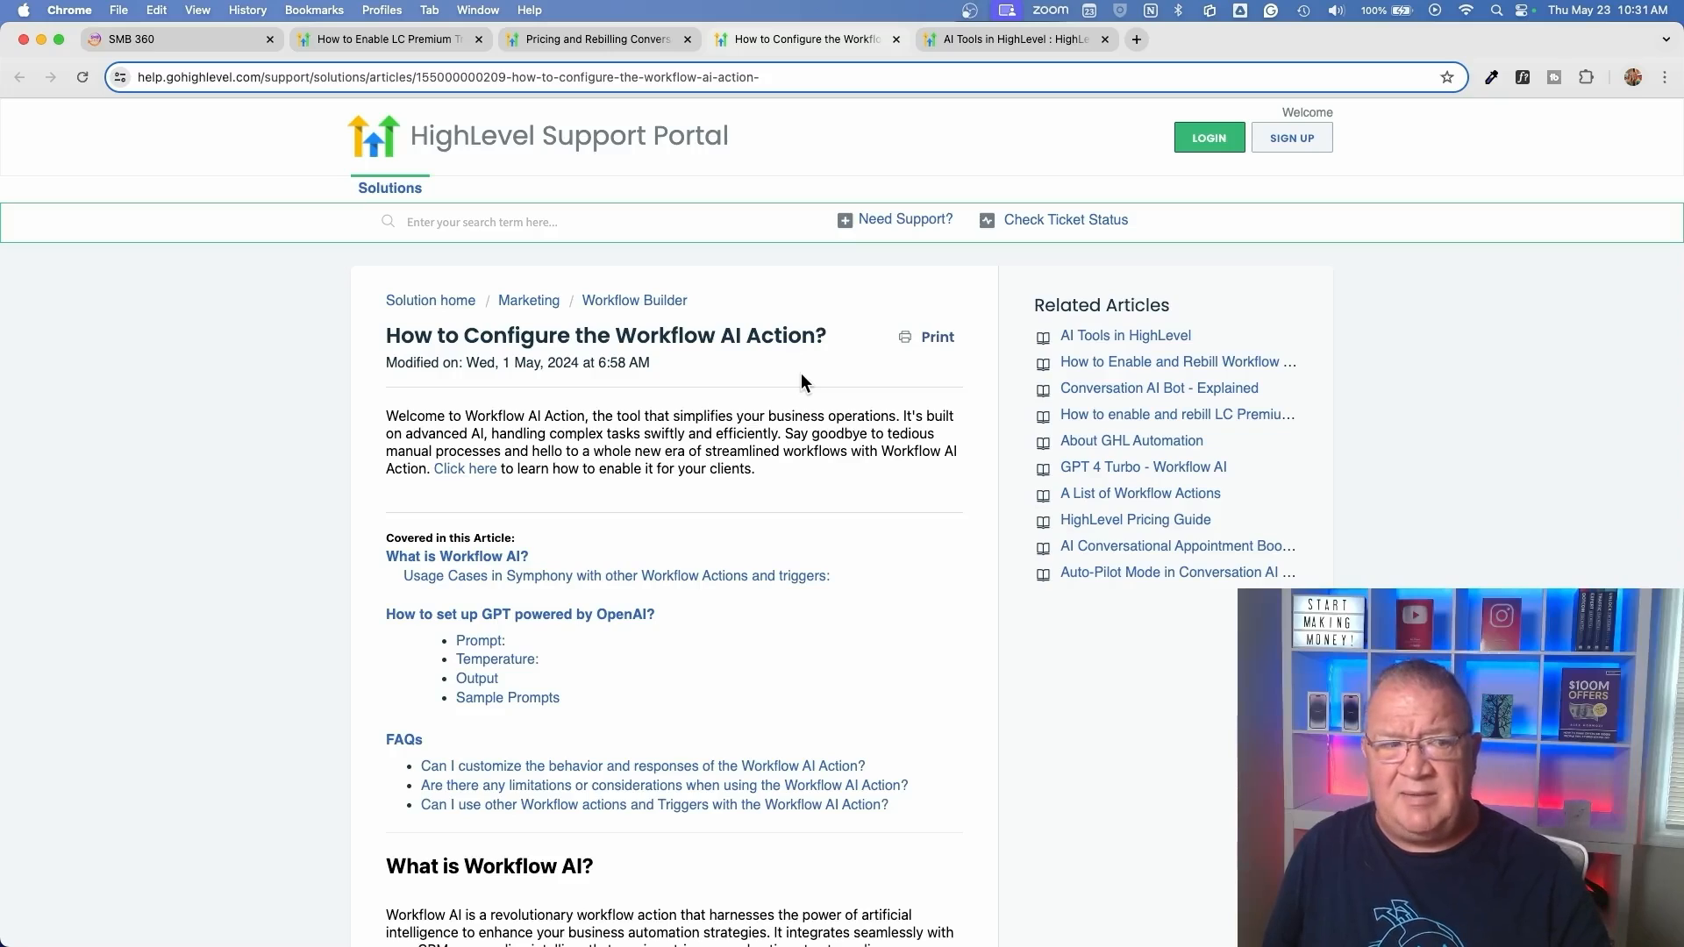
pyautogui.click(982, 41)
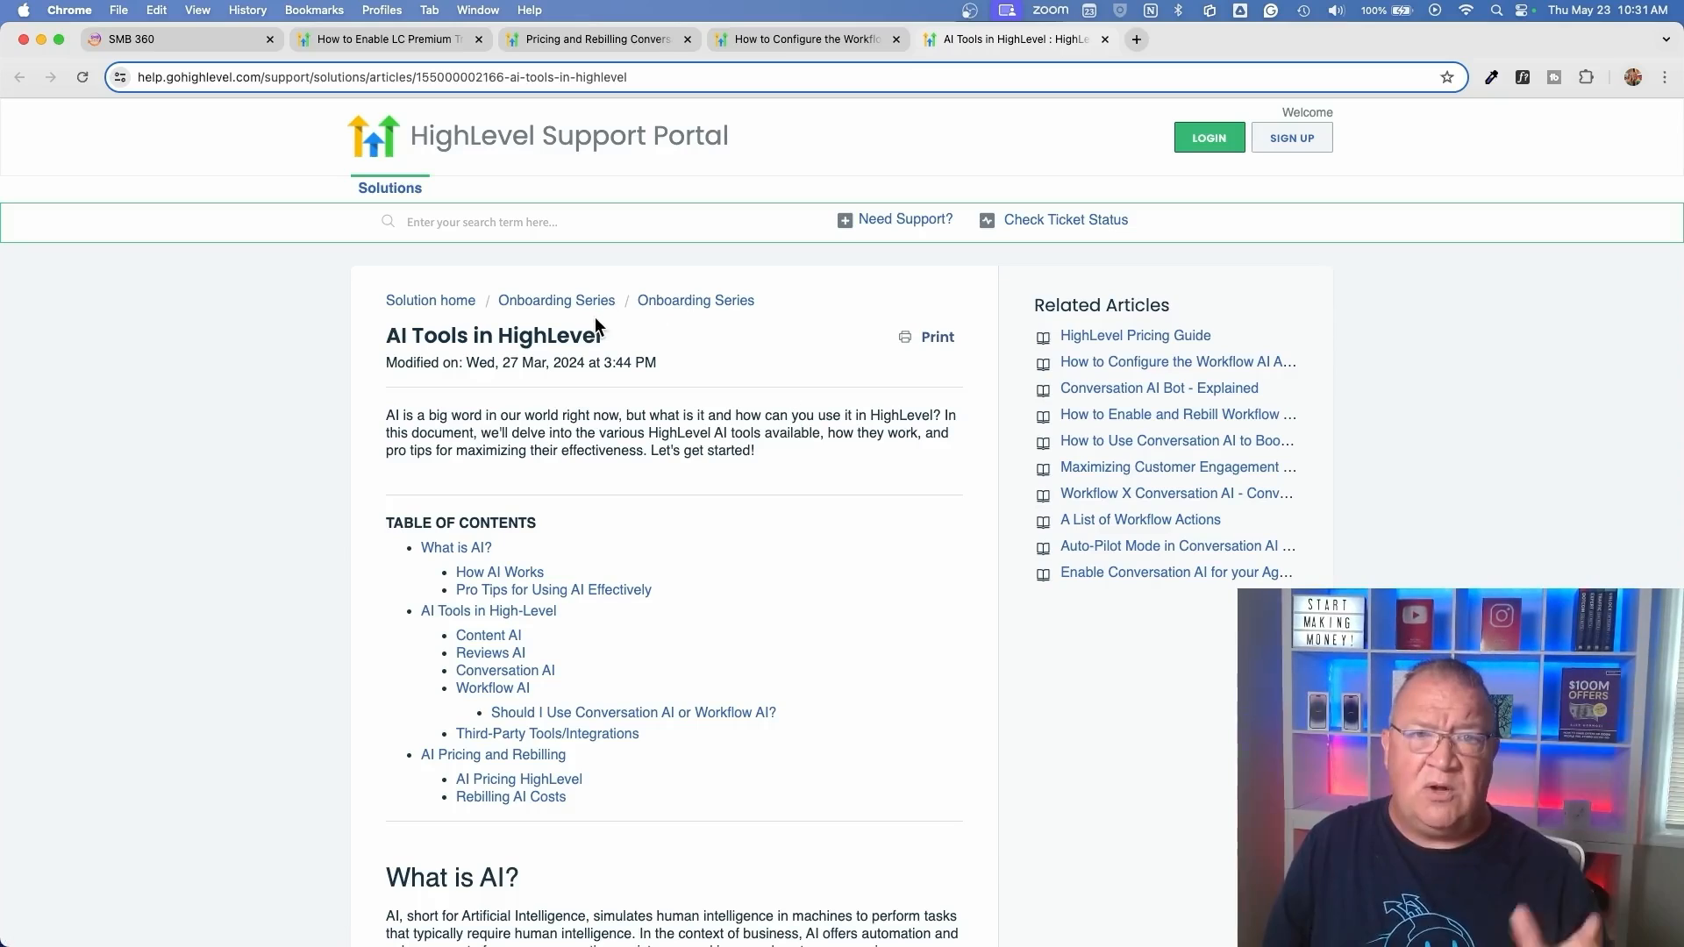
pyautogui.scroll(-15, 805, 460)
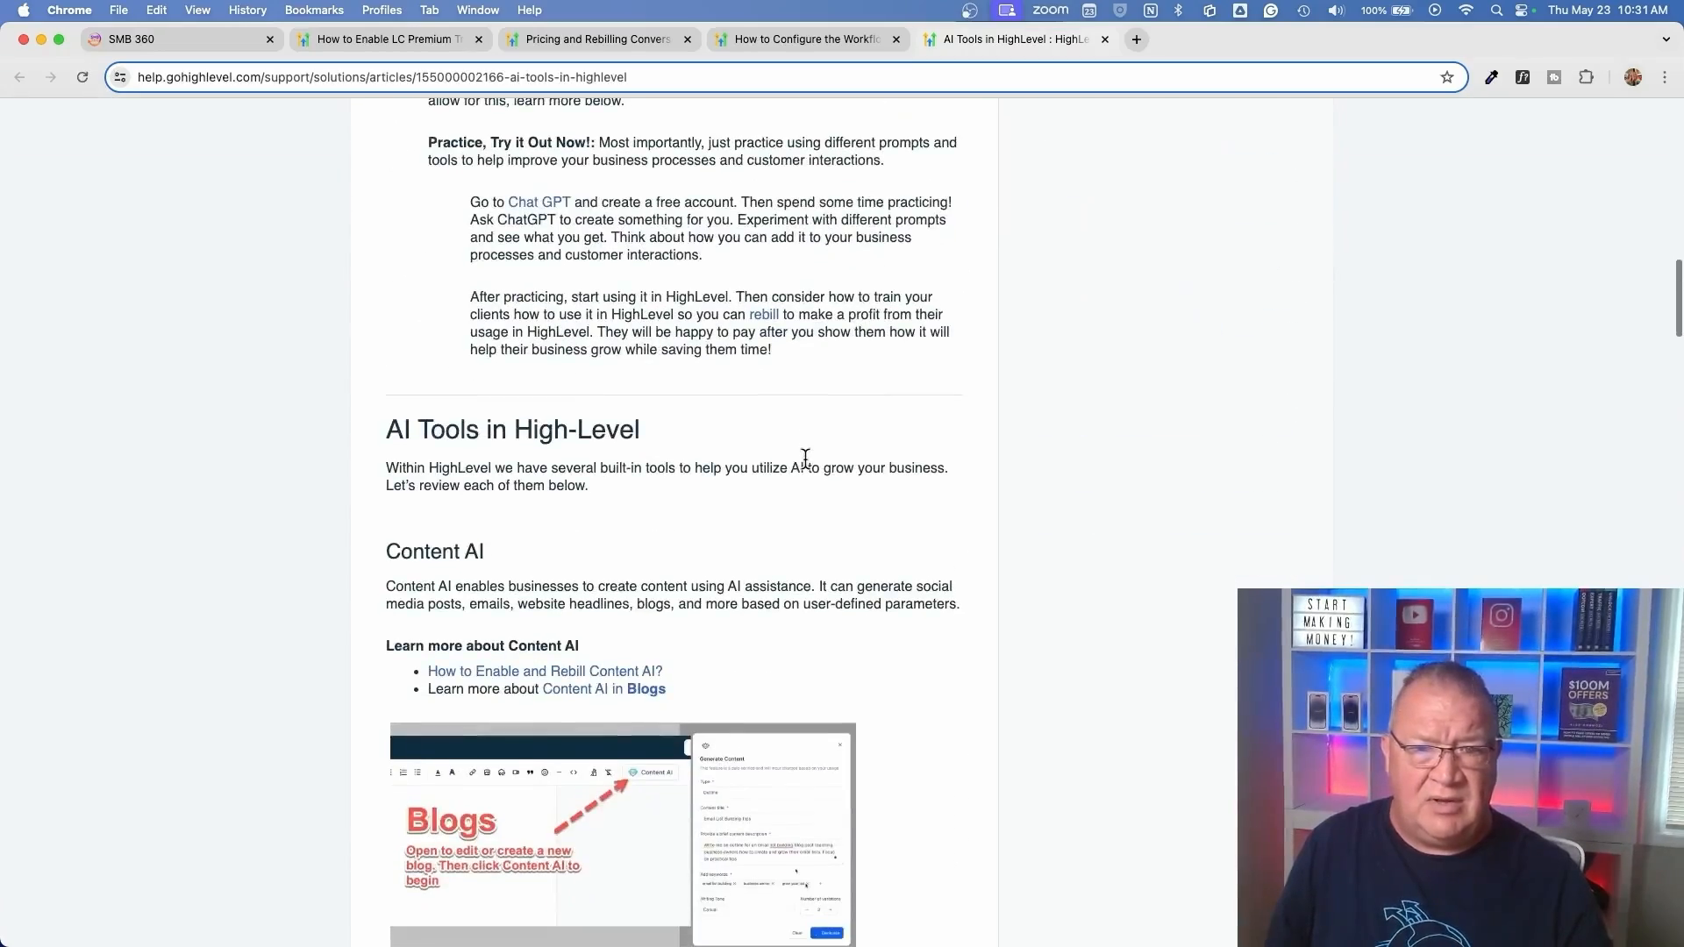
pyautogui.scroll(-10, 806, 460)
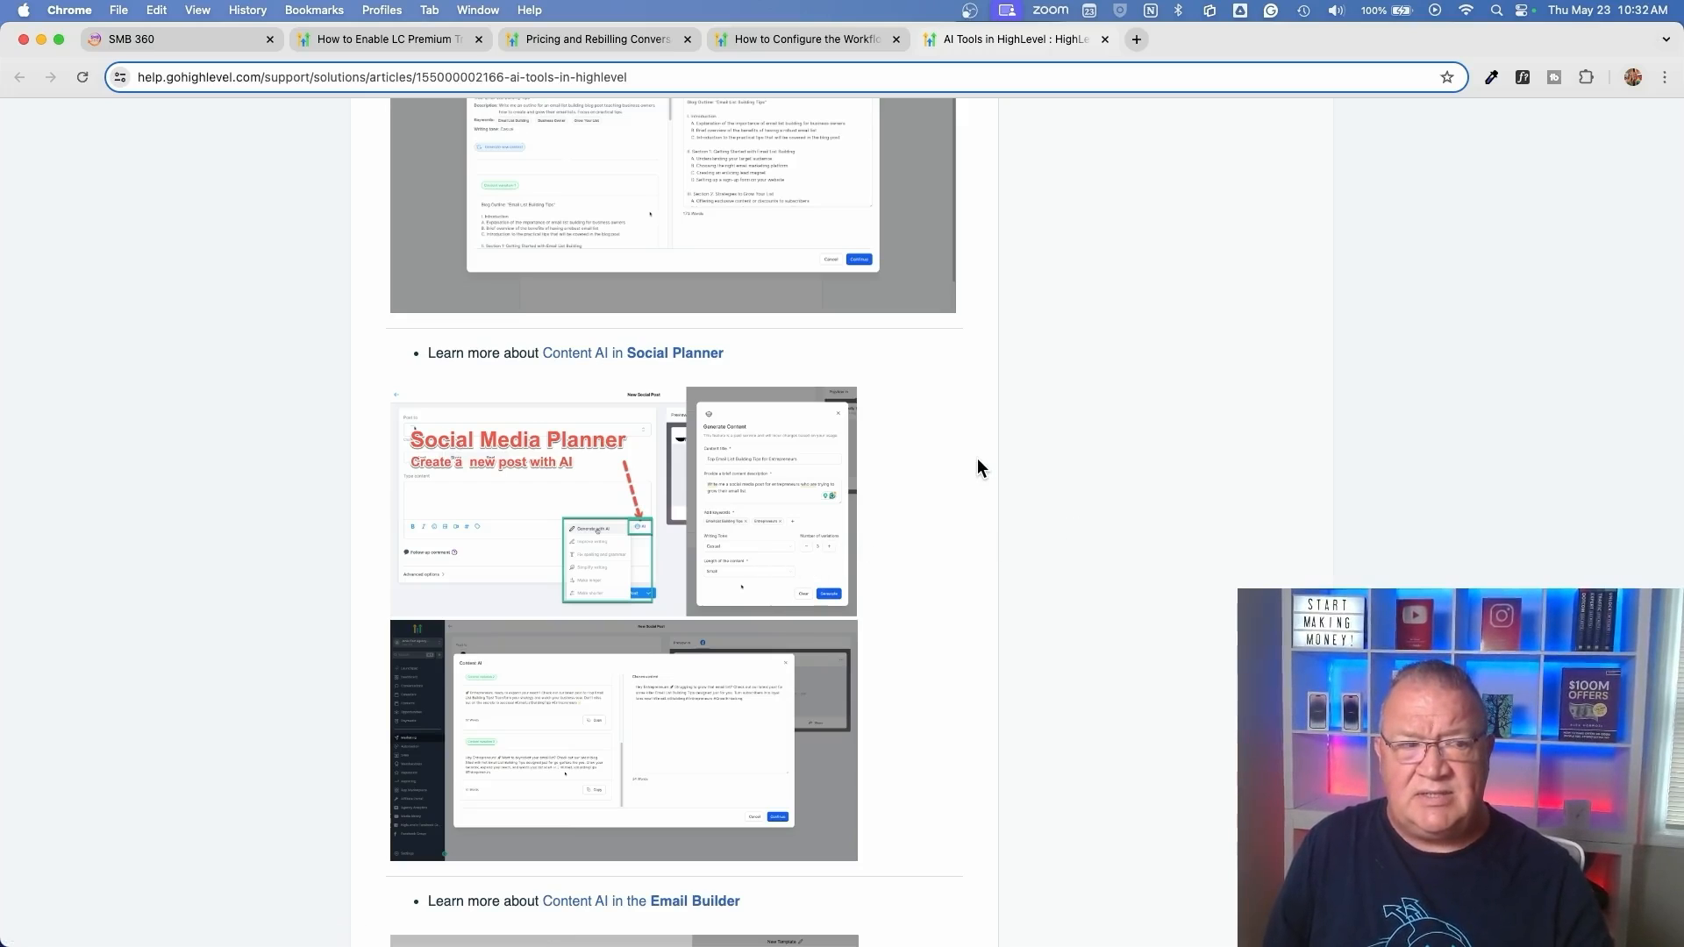
pyautogui.scroll(15, 979, 468)
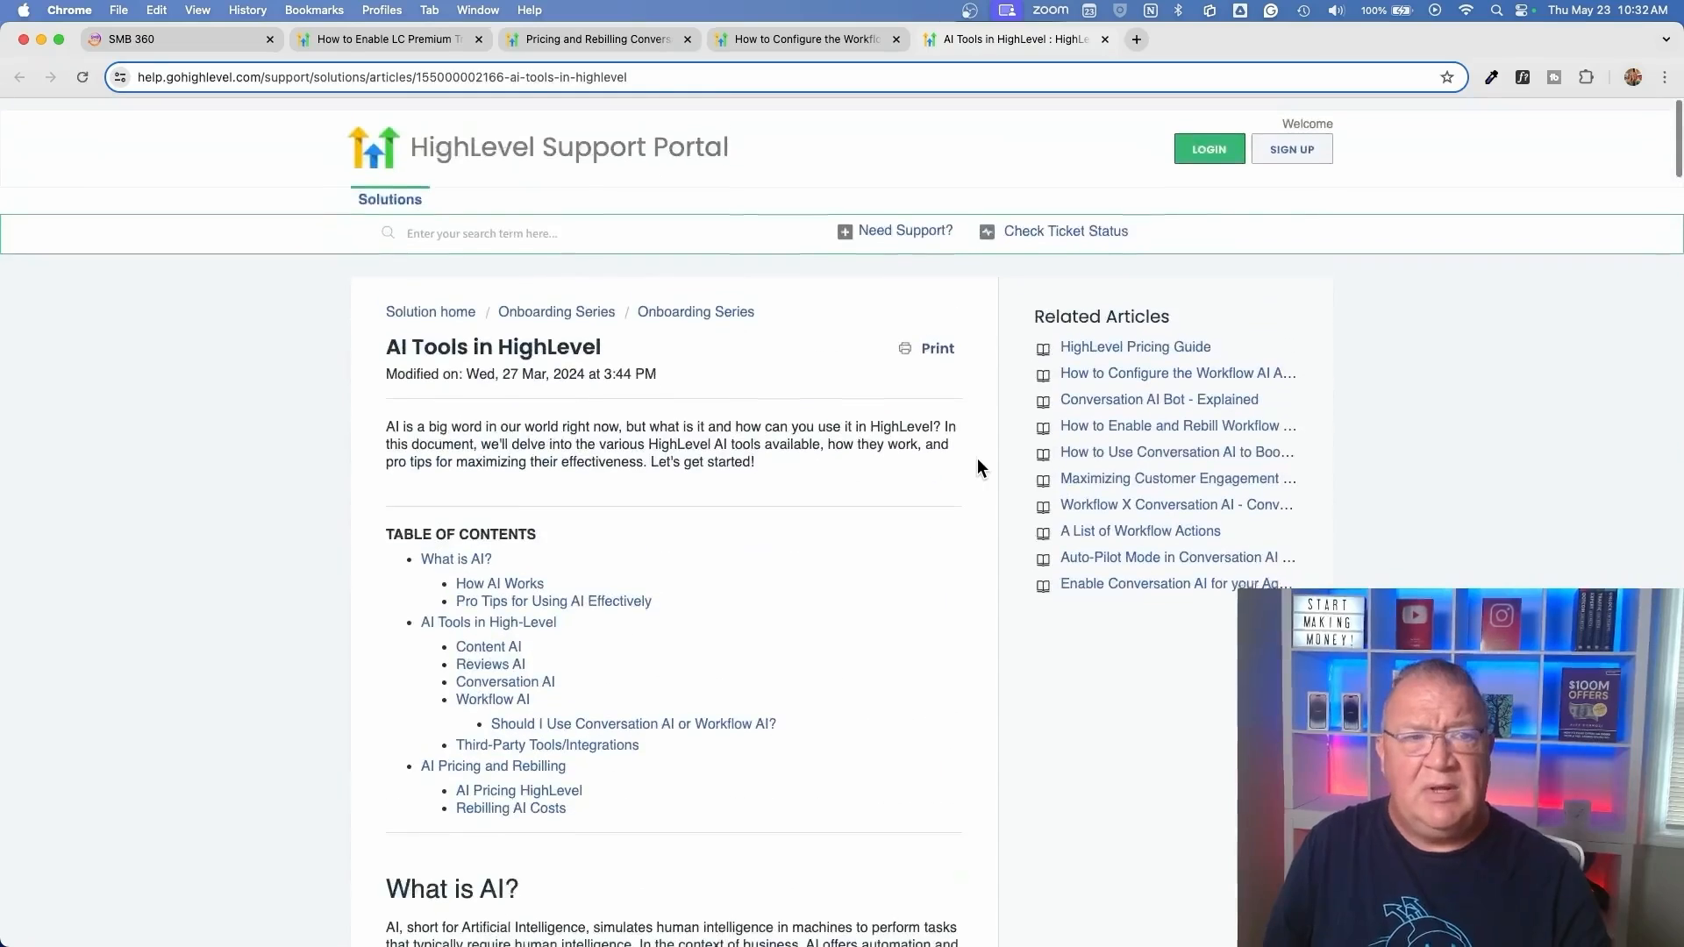
# Return to SMB 360 and open the ChatGPT Bot Simple workflow from the AI Bot Workflows folder
pyautogui.click(155, 37)
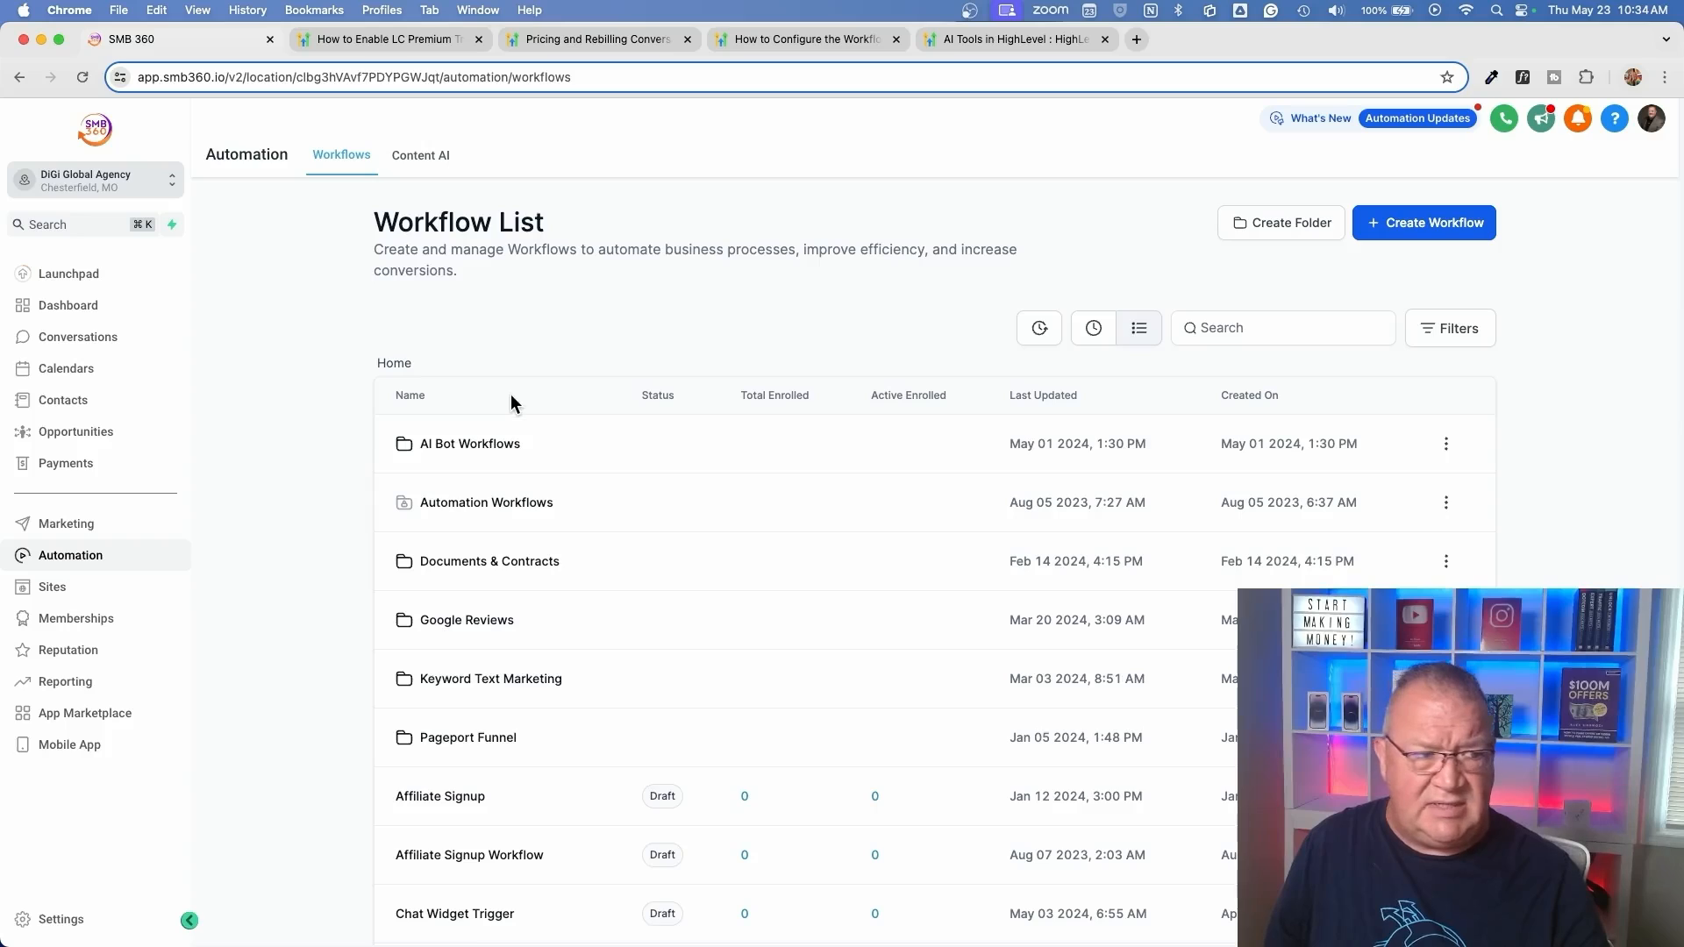
pyautogui.click(447, 449)
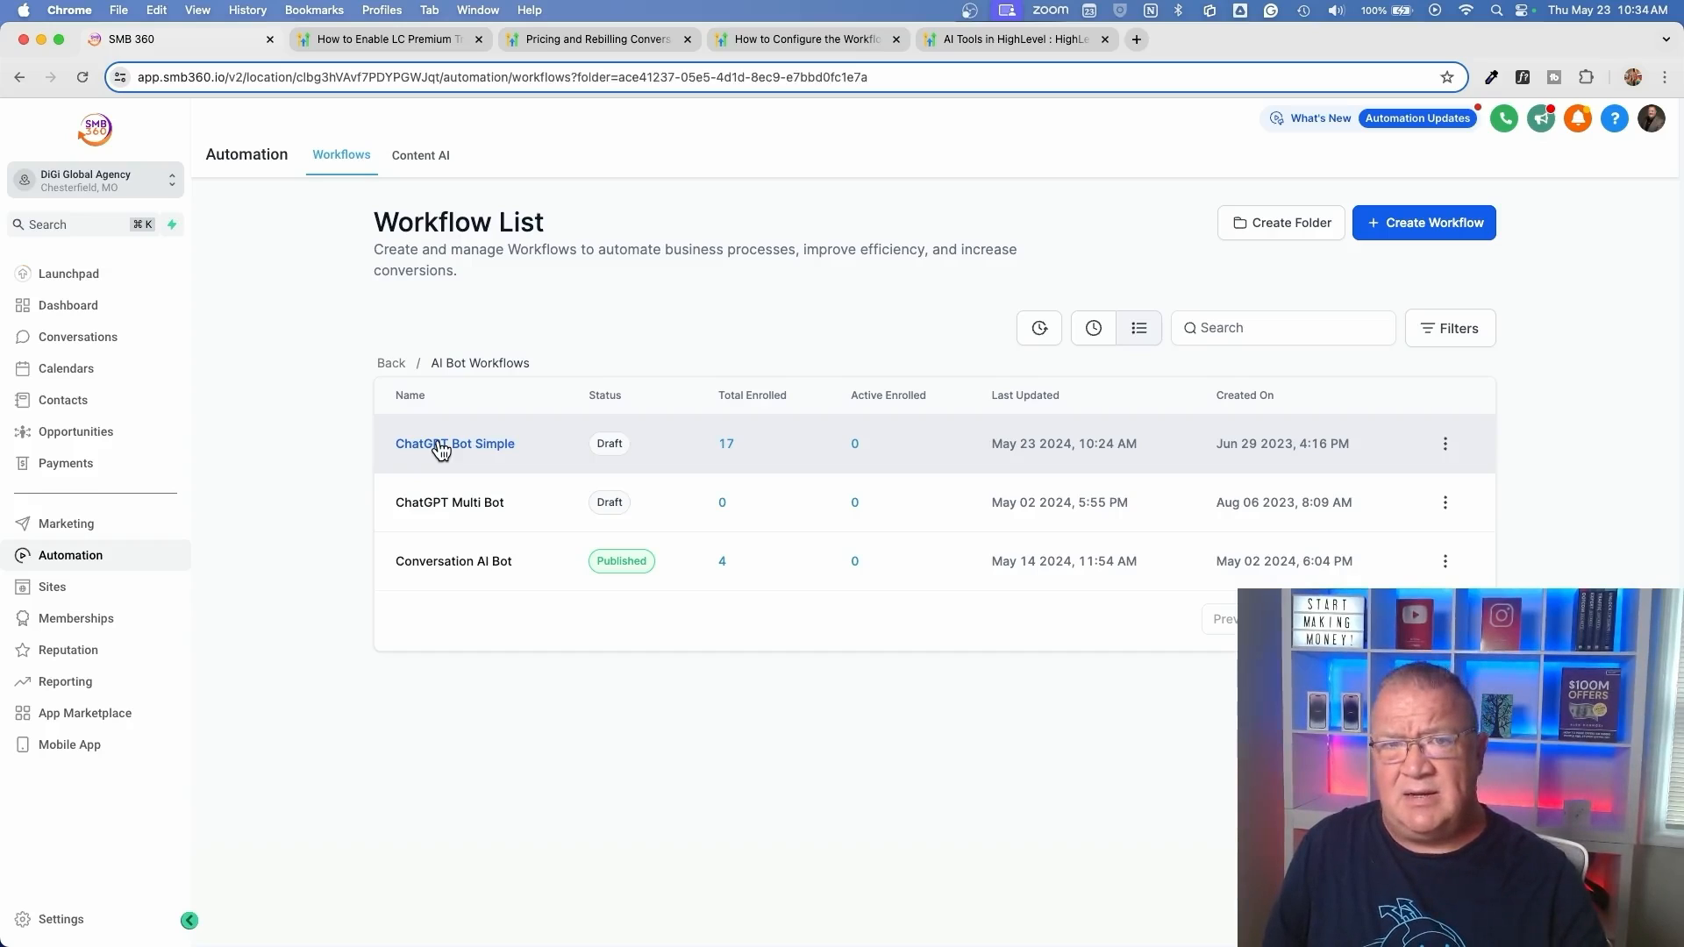
pyautogui.click(441, 447)
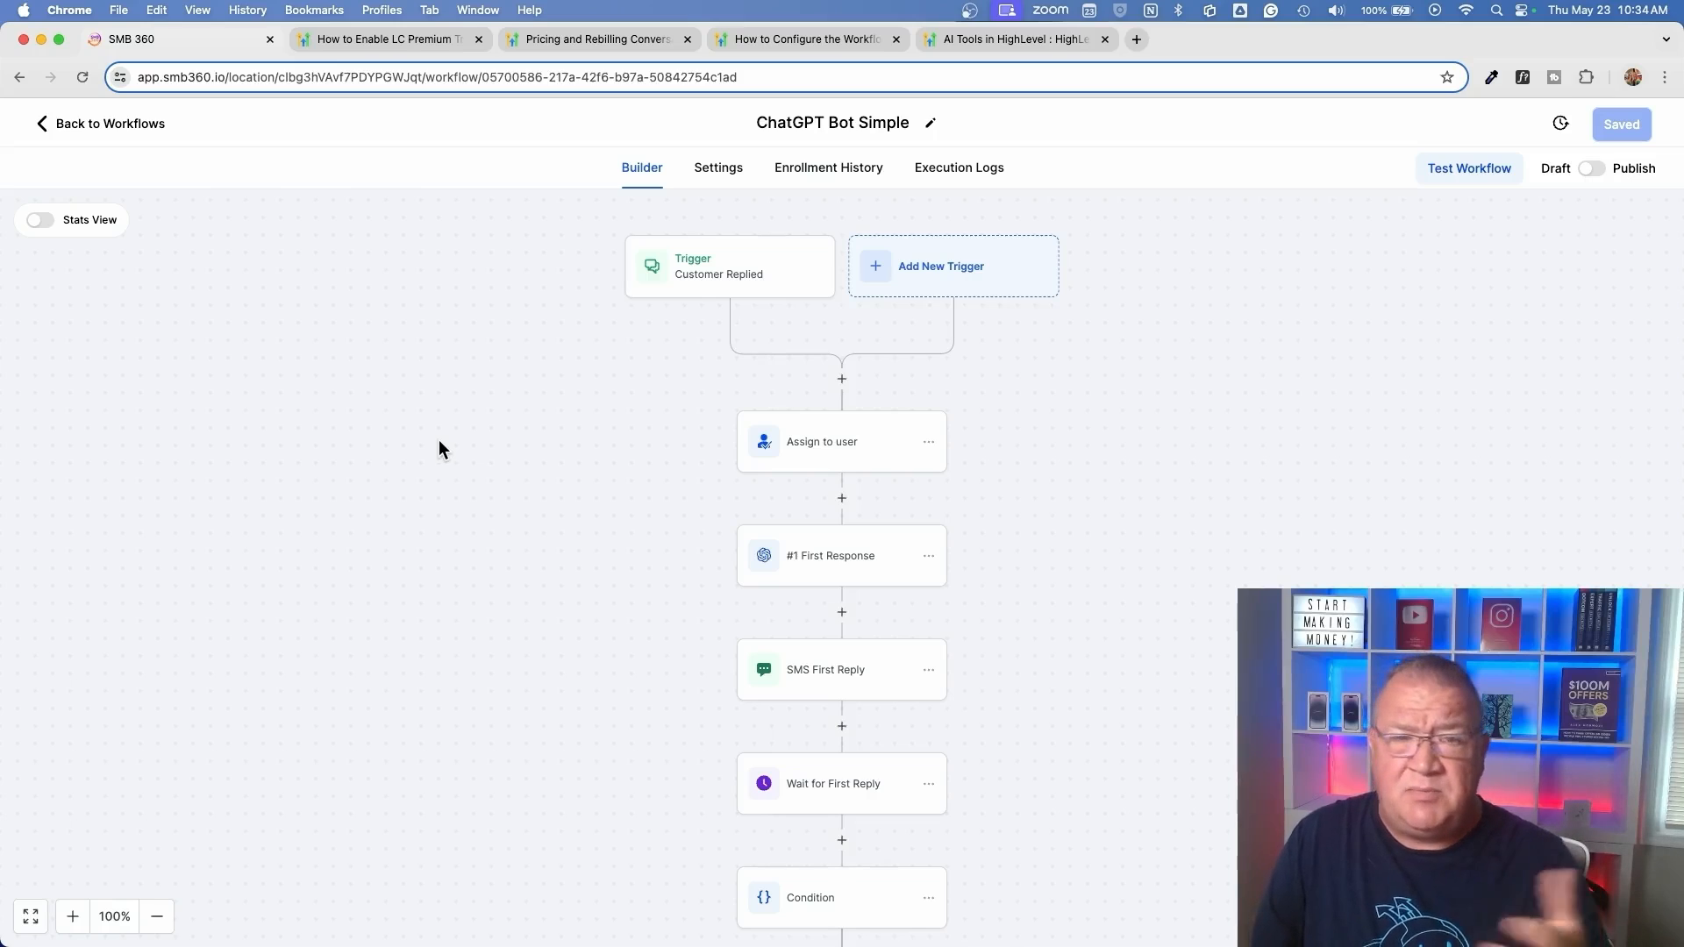
# Examine the Customer Replied trigger and the channels available for its Reply channel filter, and close it without saving
pyautogui.click(693, 279)
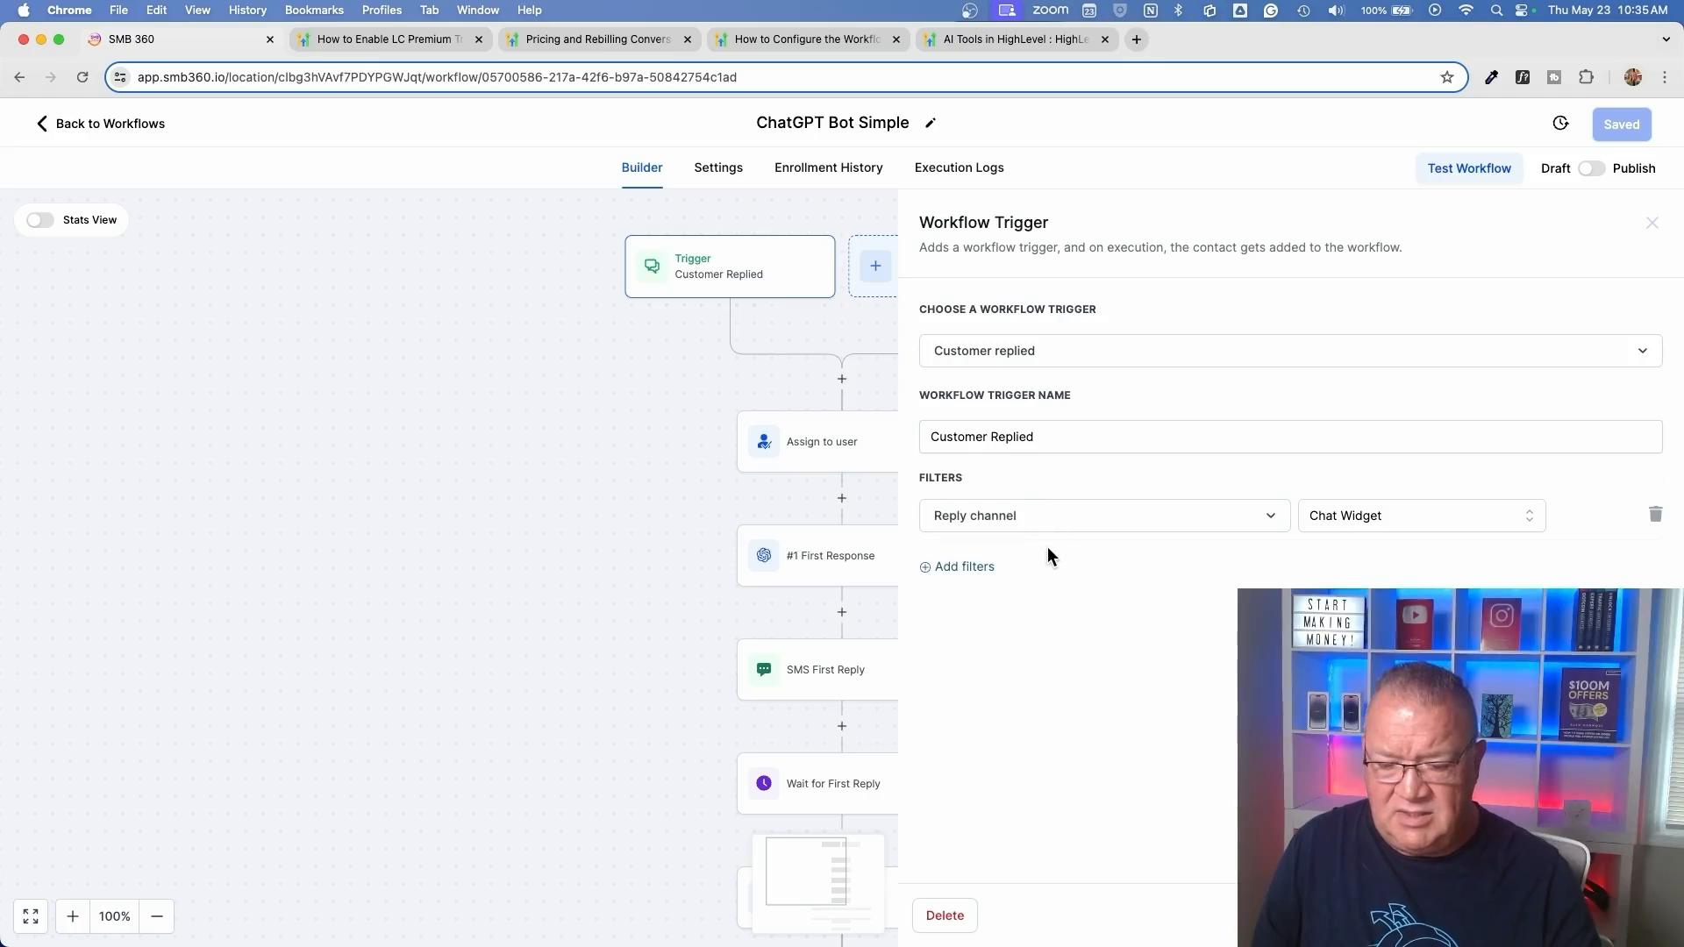
pyautogui.scroll(1, 1048, 548)
pyautogui.scroll(3, 1047, 545)
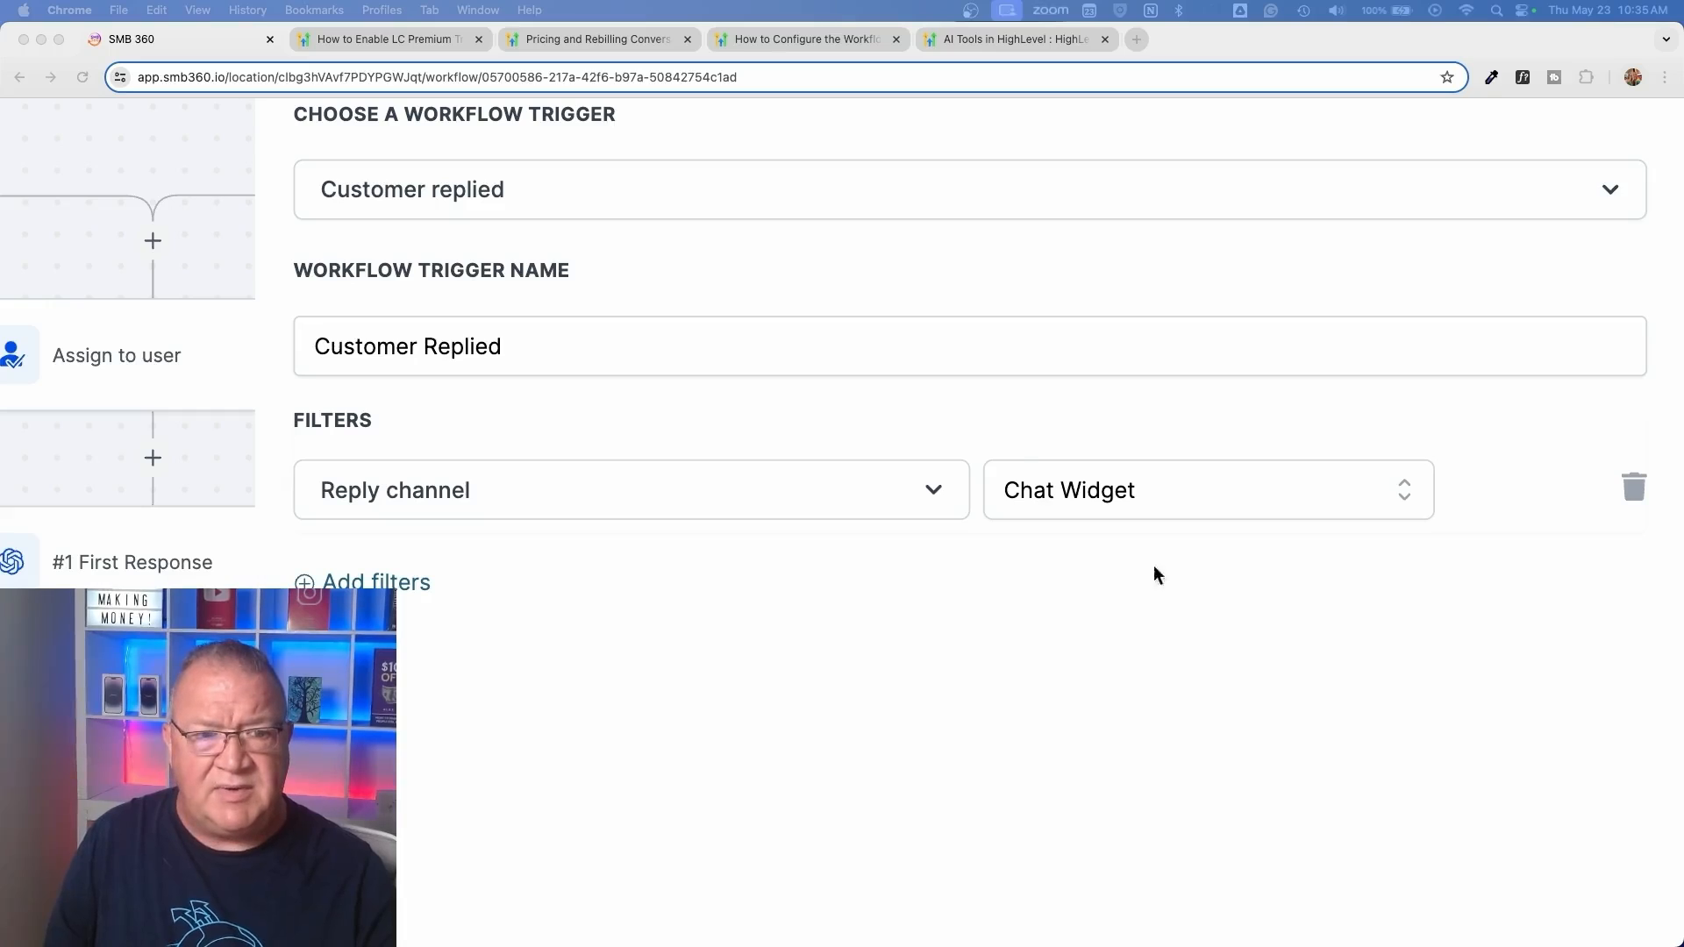
pyautogui.click(1078, 498)
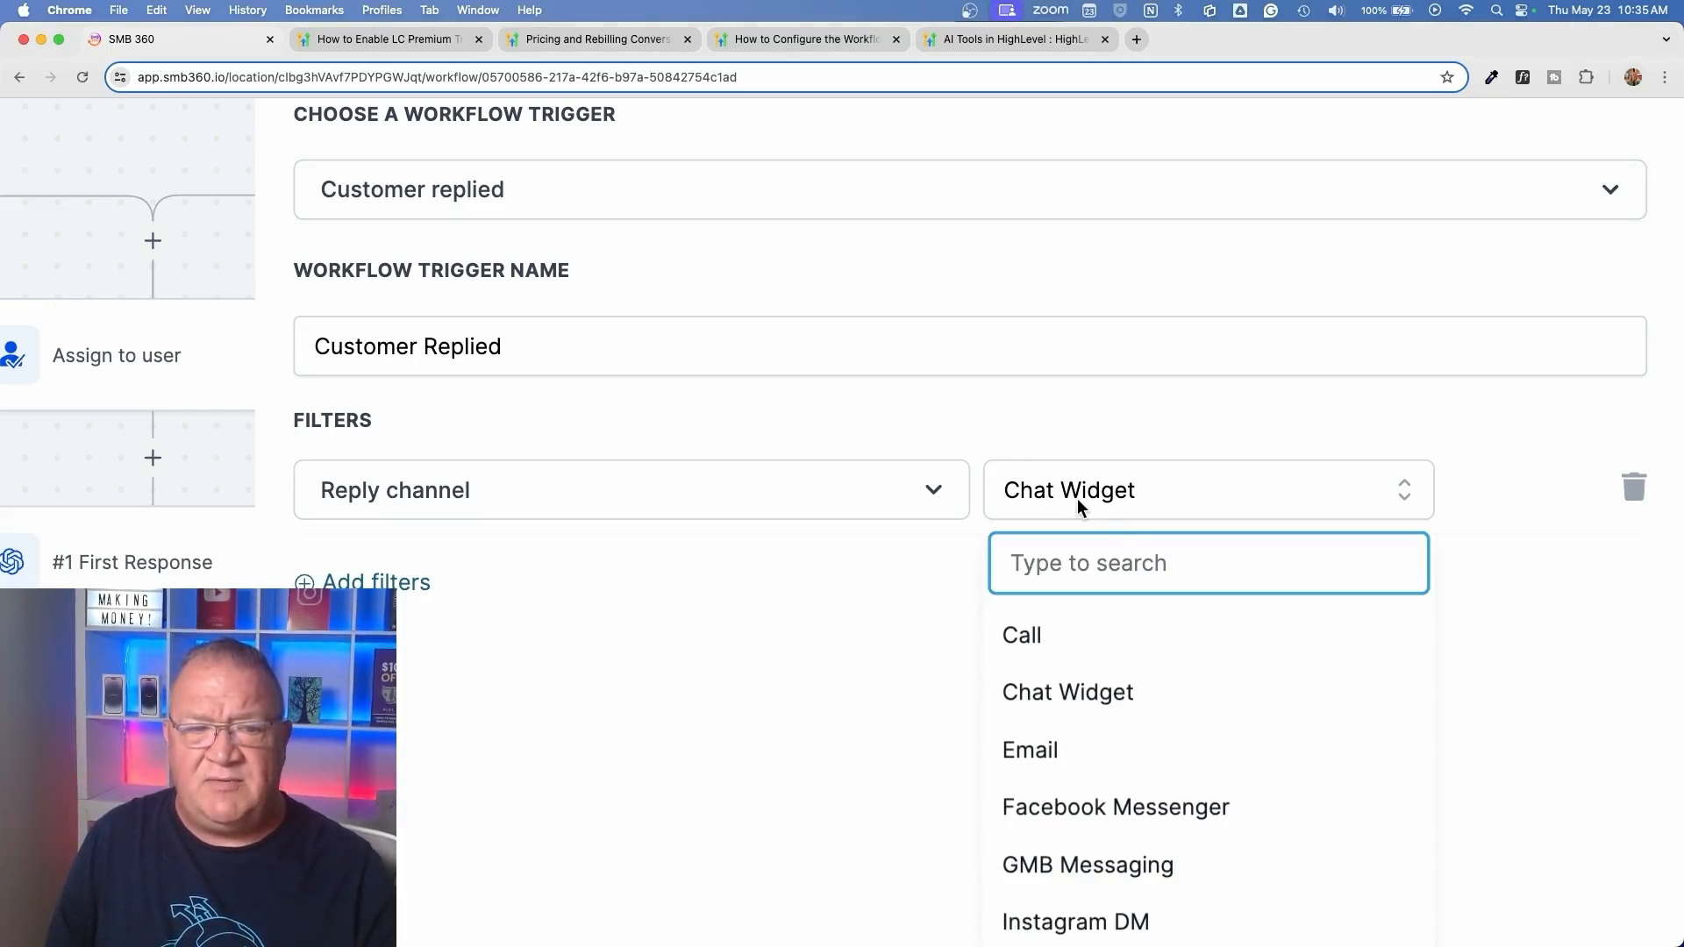
pyautogui.scroll(-1, 1107, 531)
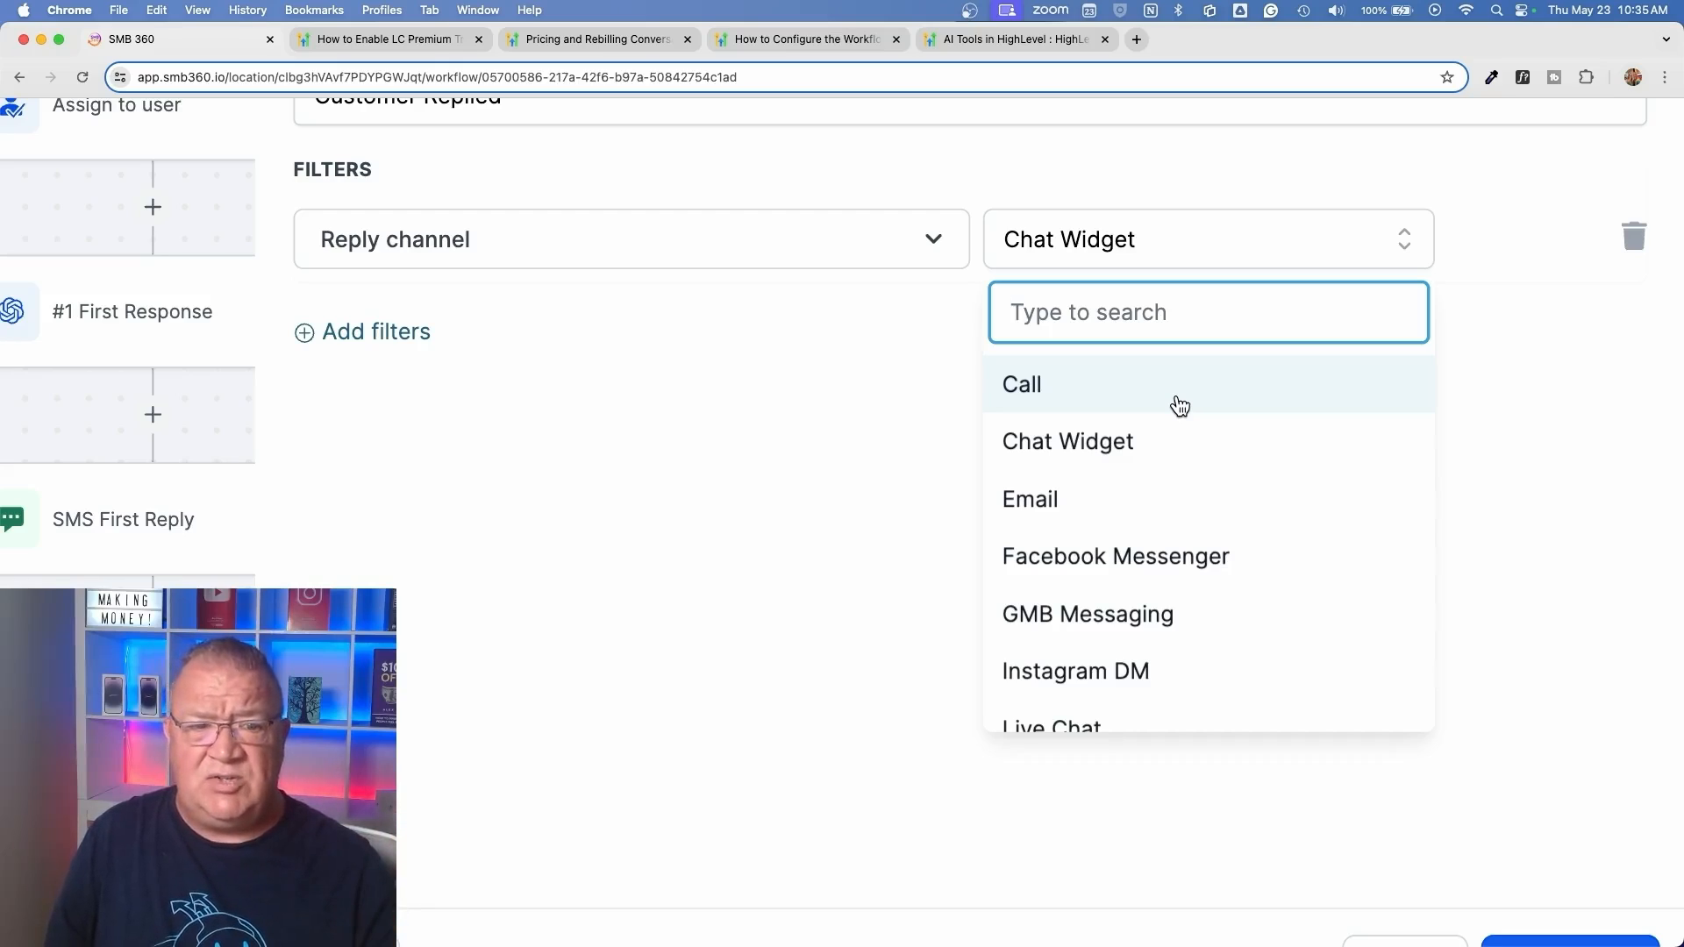
pyautogui.scroll(-2, 1180, 406)
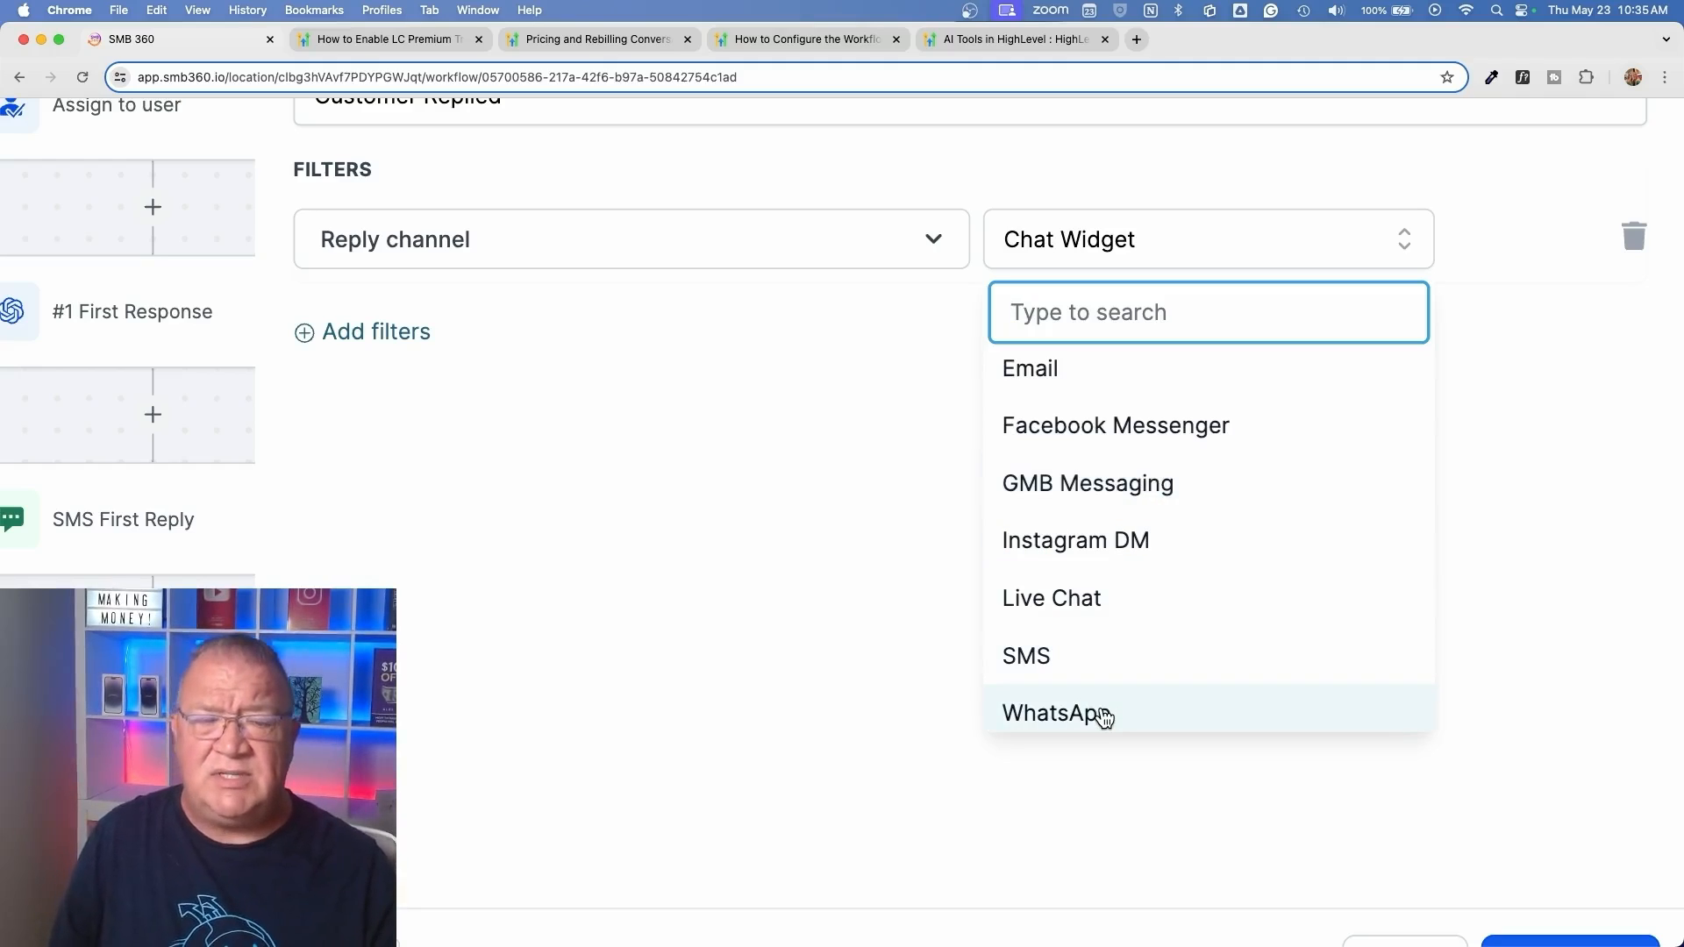
pyautogui.scroll(-2, 1104, 718)
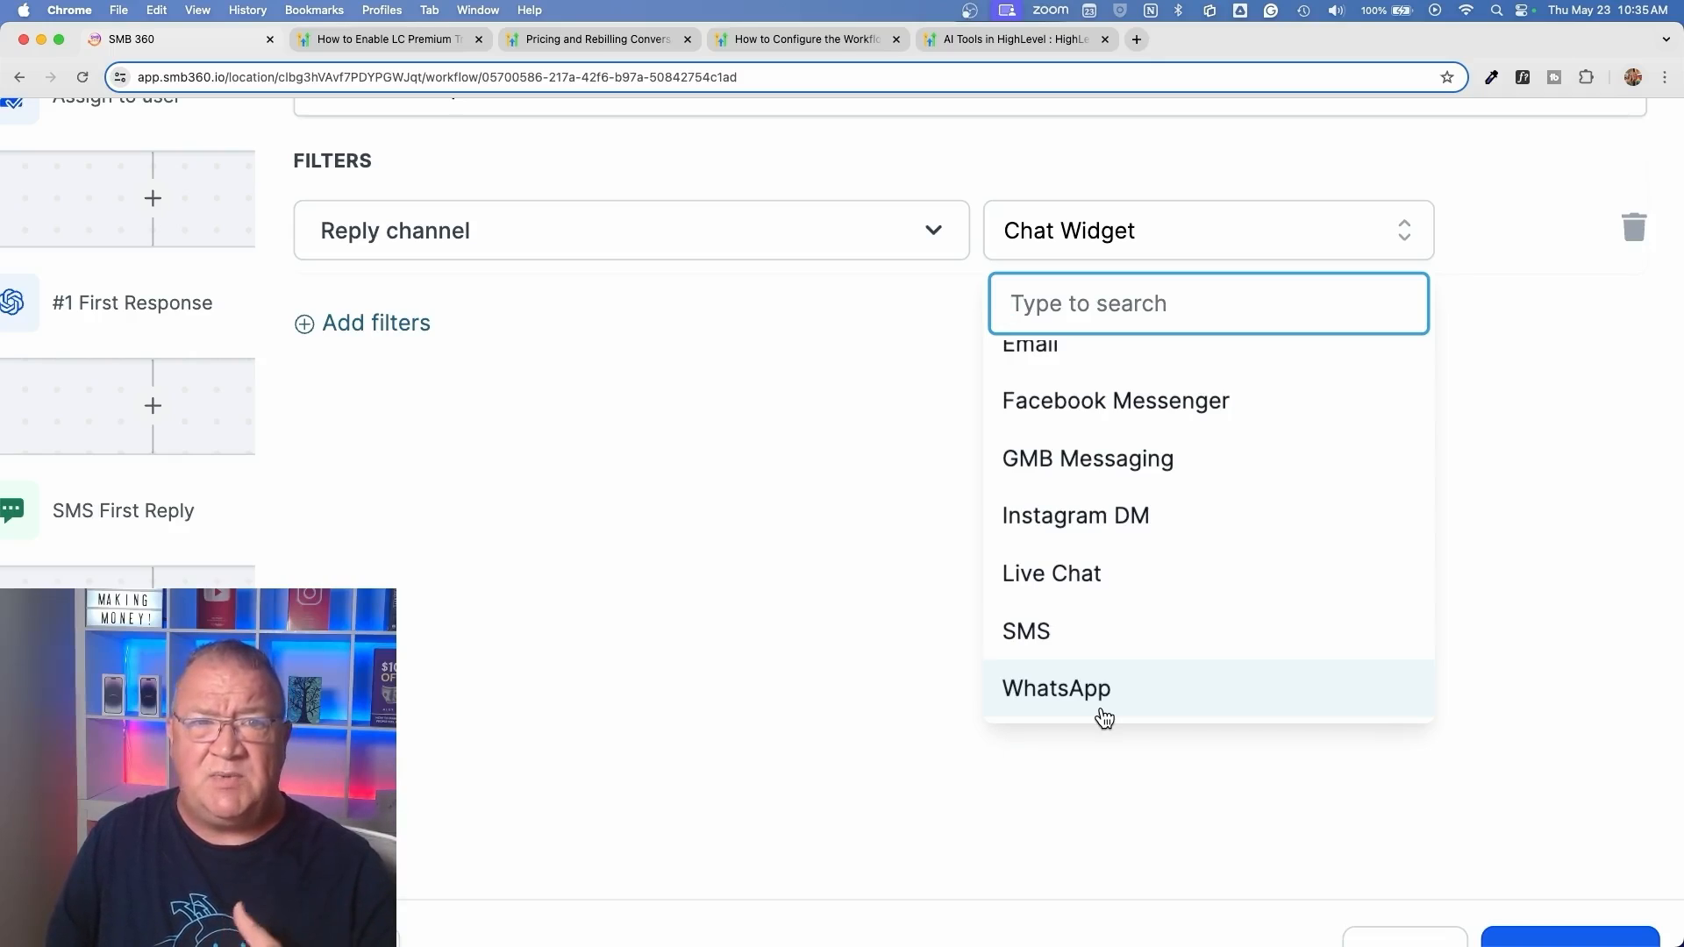
pyautogui.click(872, 482)
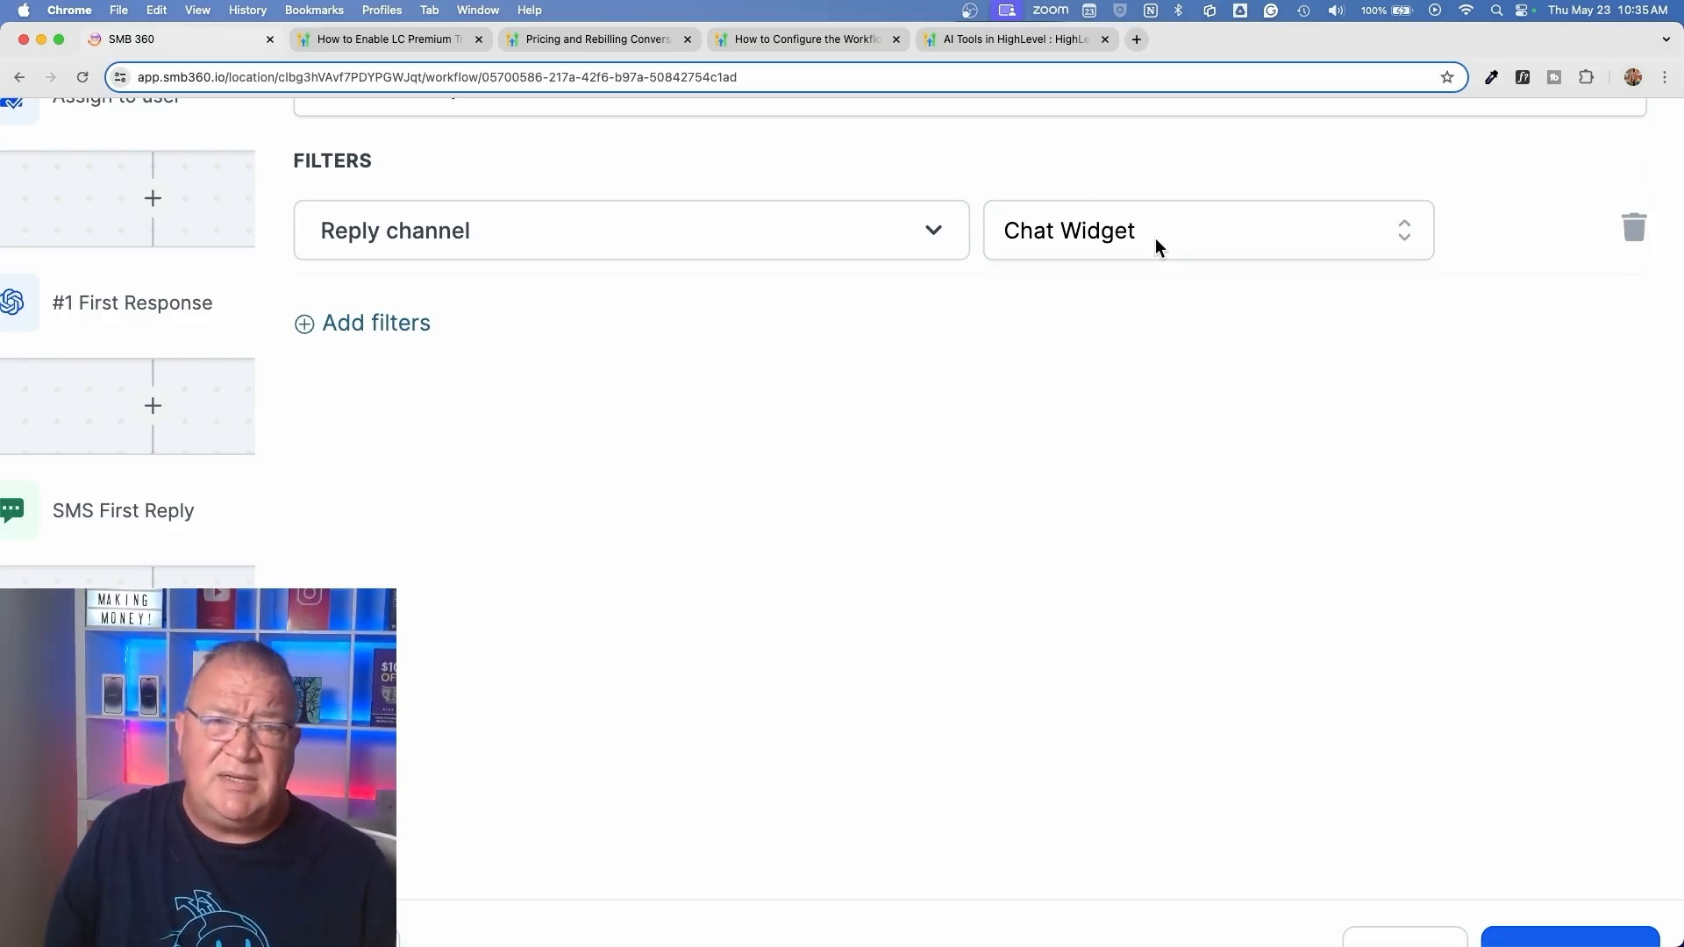
pyautogui.scroll(-5, 1155, 239)
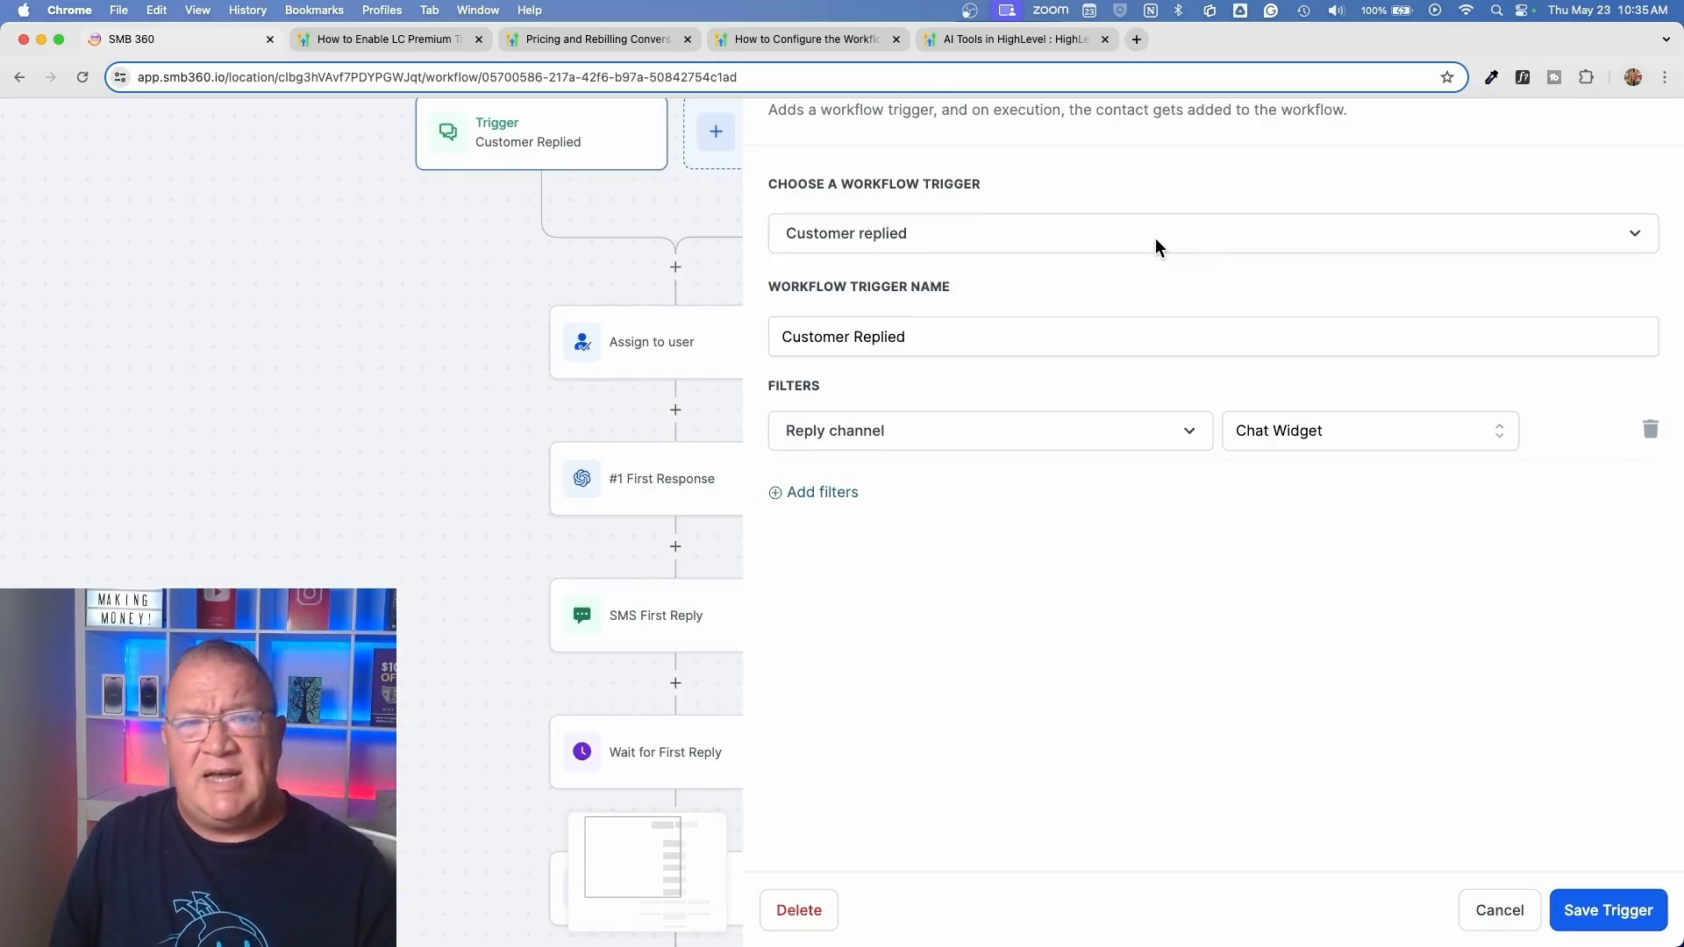
pyautogui.scroll(-3, 1156, 238)
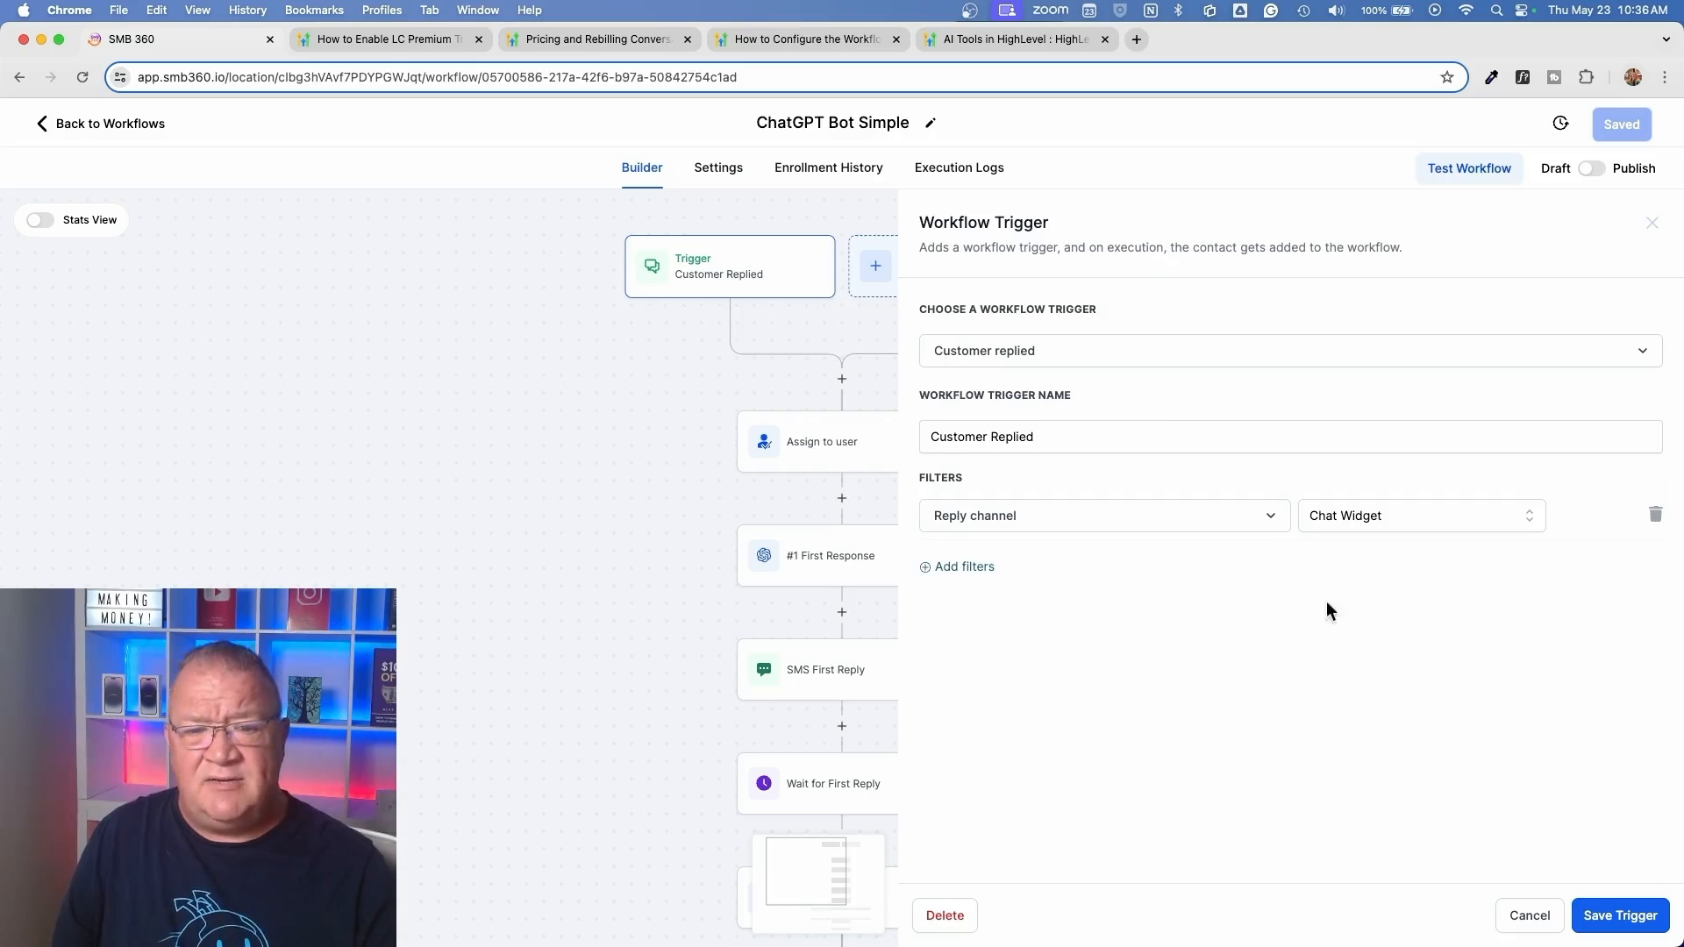
pyautogui.click(1530, 915)
# Draft a Form Submitted trigger with its Form is filter set to Optin Form, and discard it unsaved
pyautogui.click(929, 274)
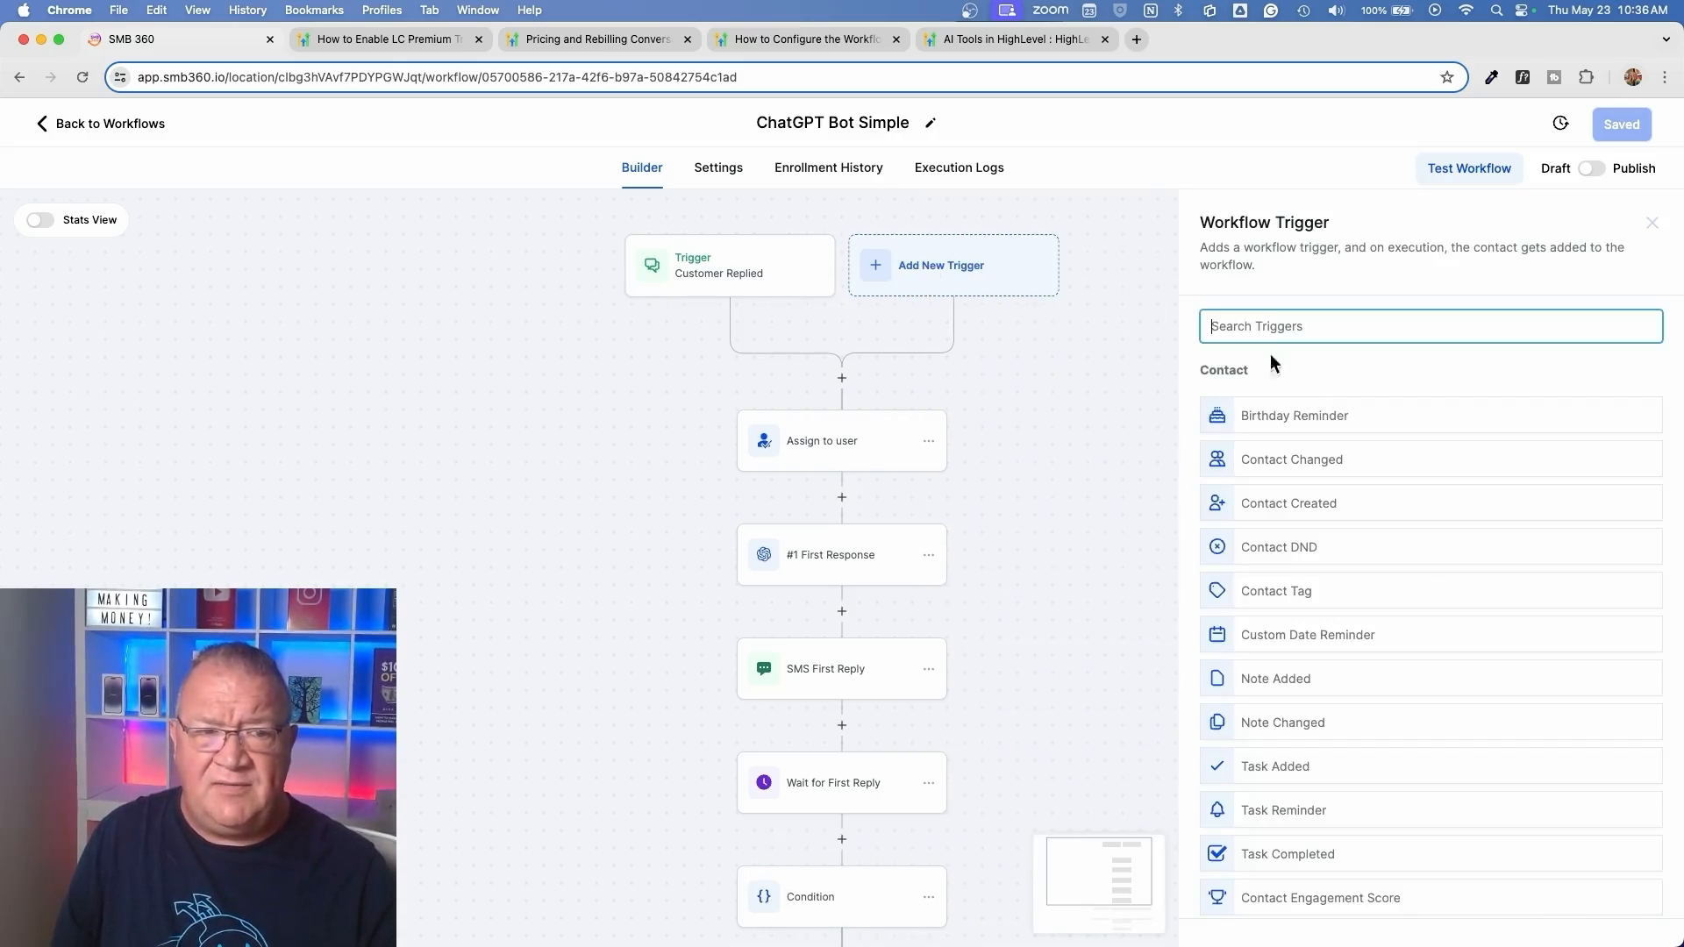
pyautogui.write('form')
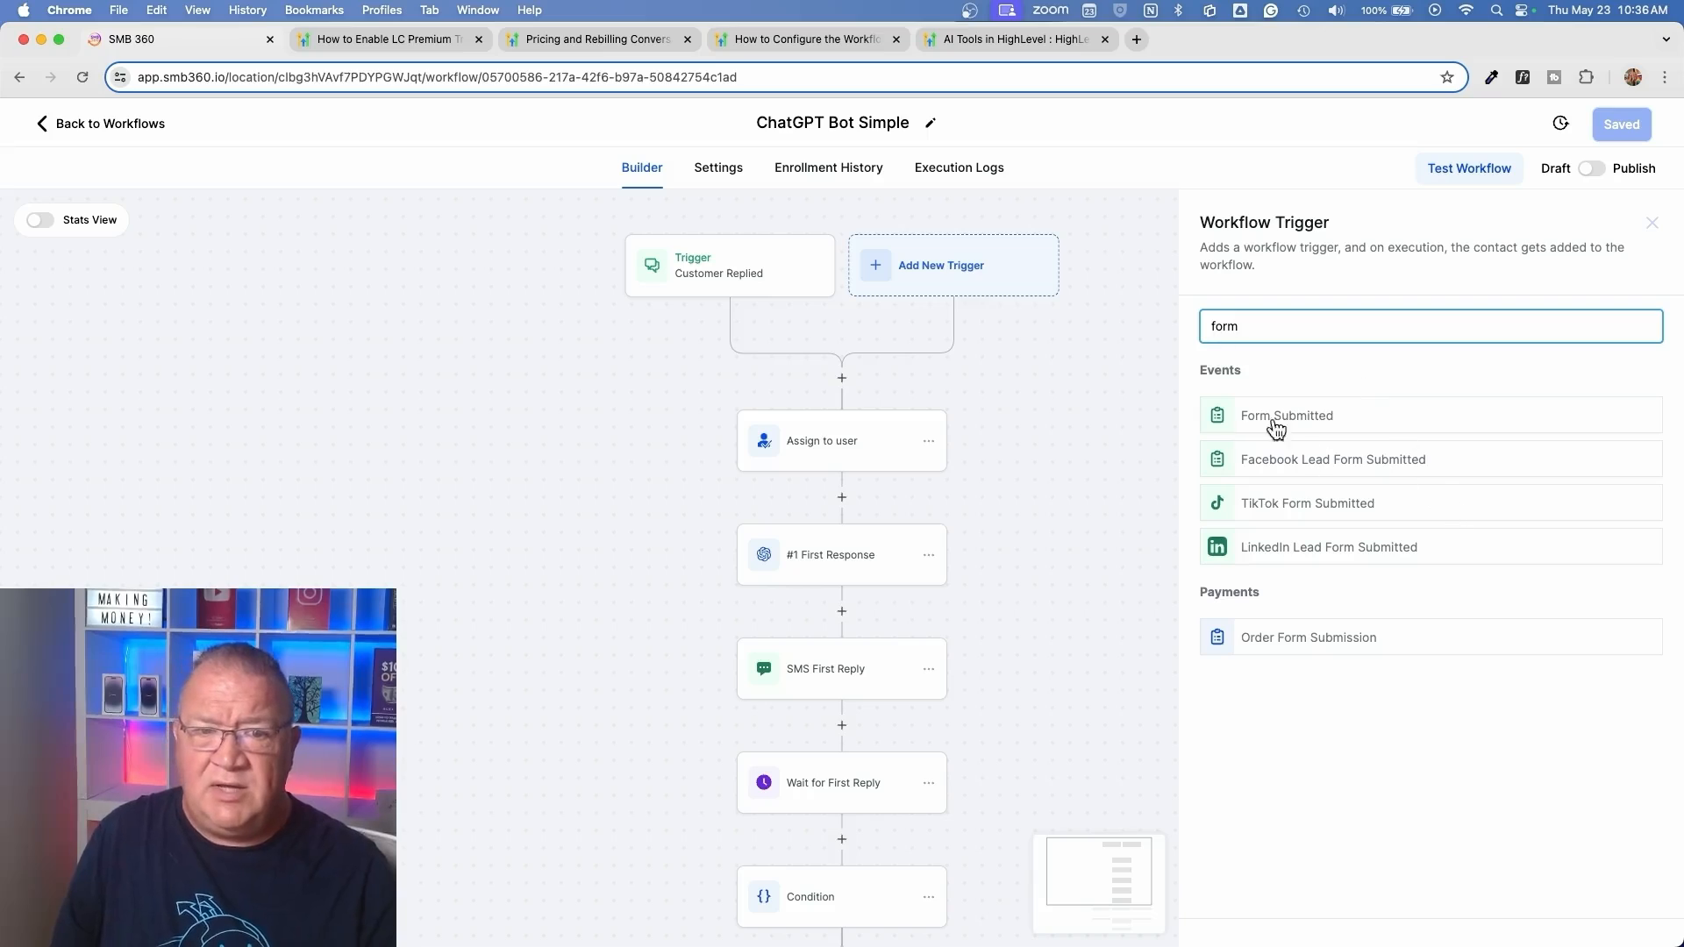
pyautogui.click(1250, 413)
pyautogui.click(974, 494)
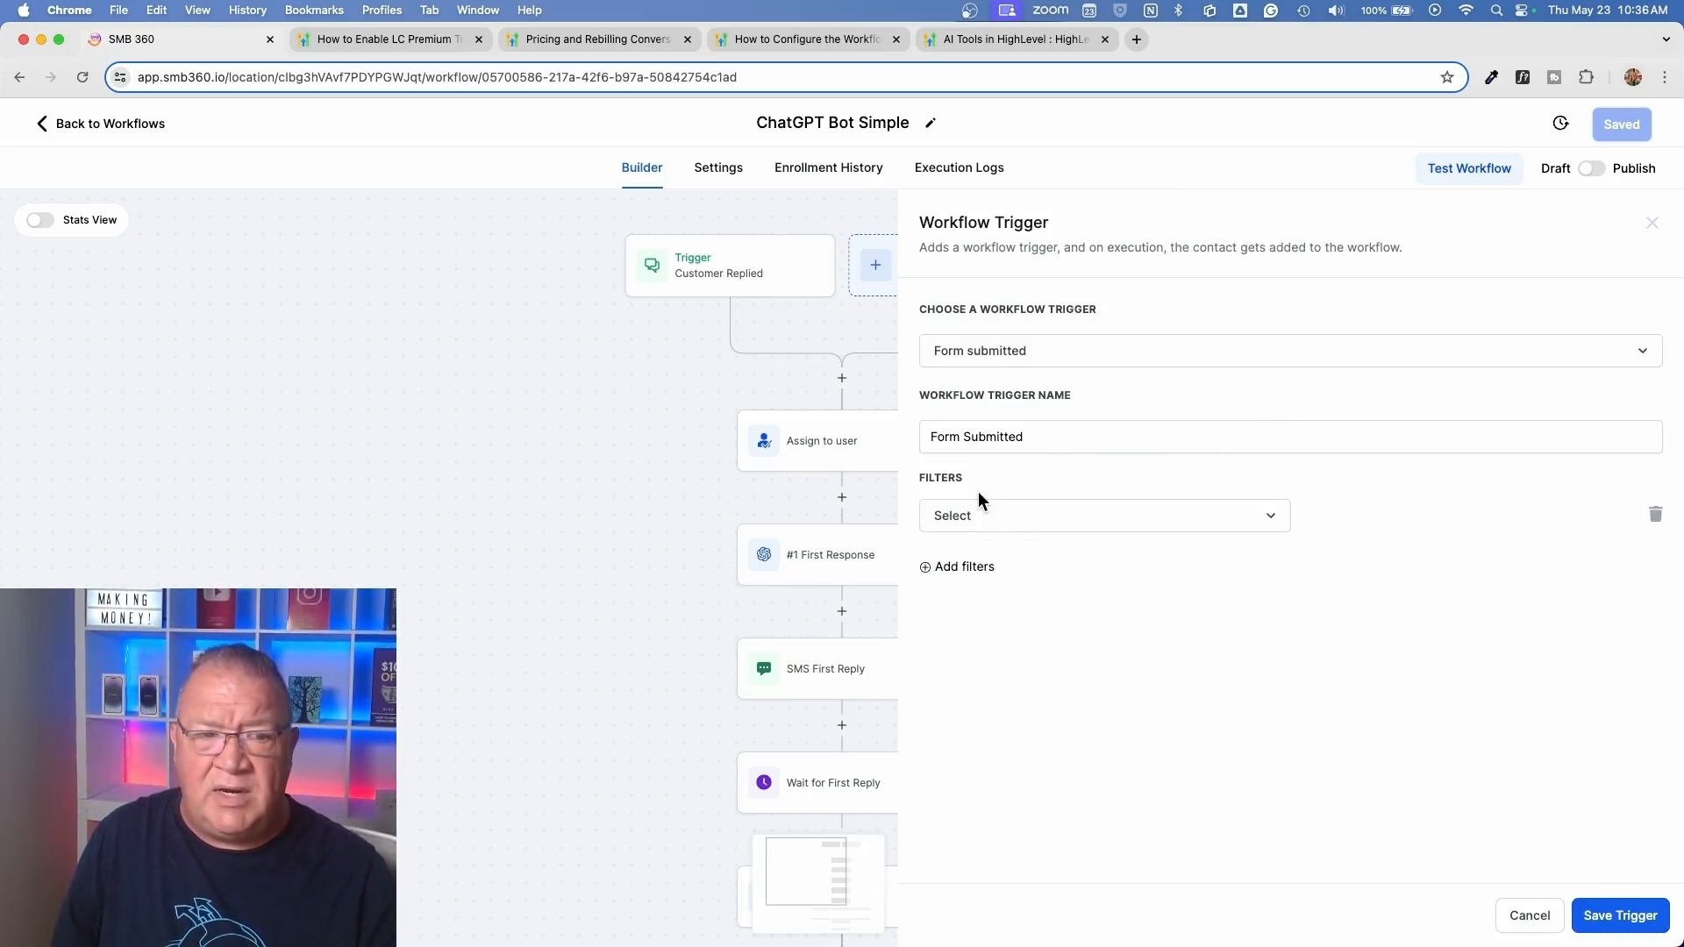
pyautogui.click(1002, 524)
pyautogui.click(994, 644)
pyautogui.click(1386, 519)
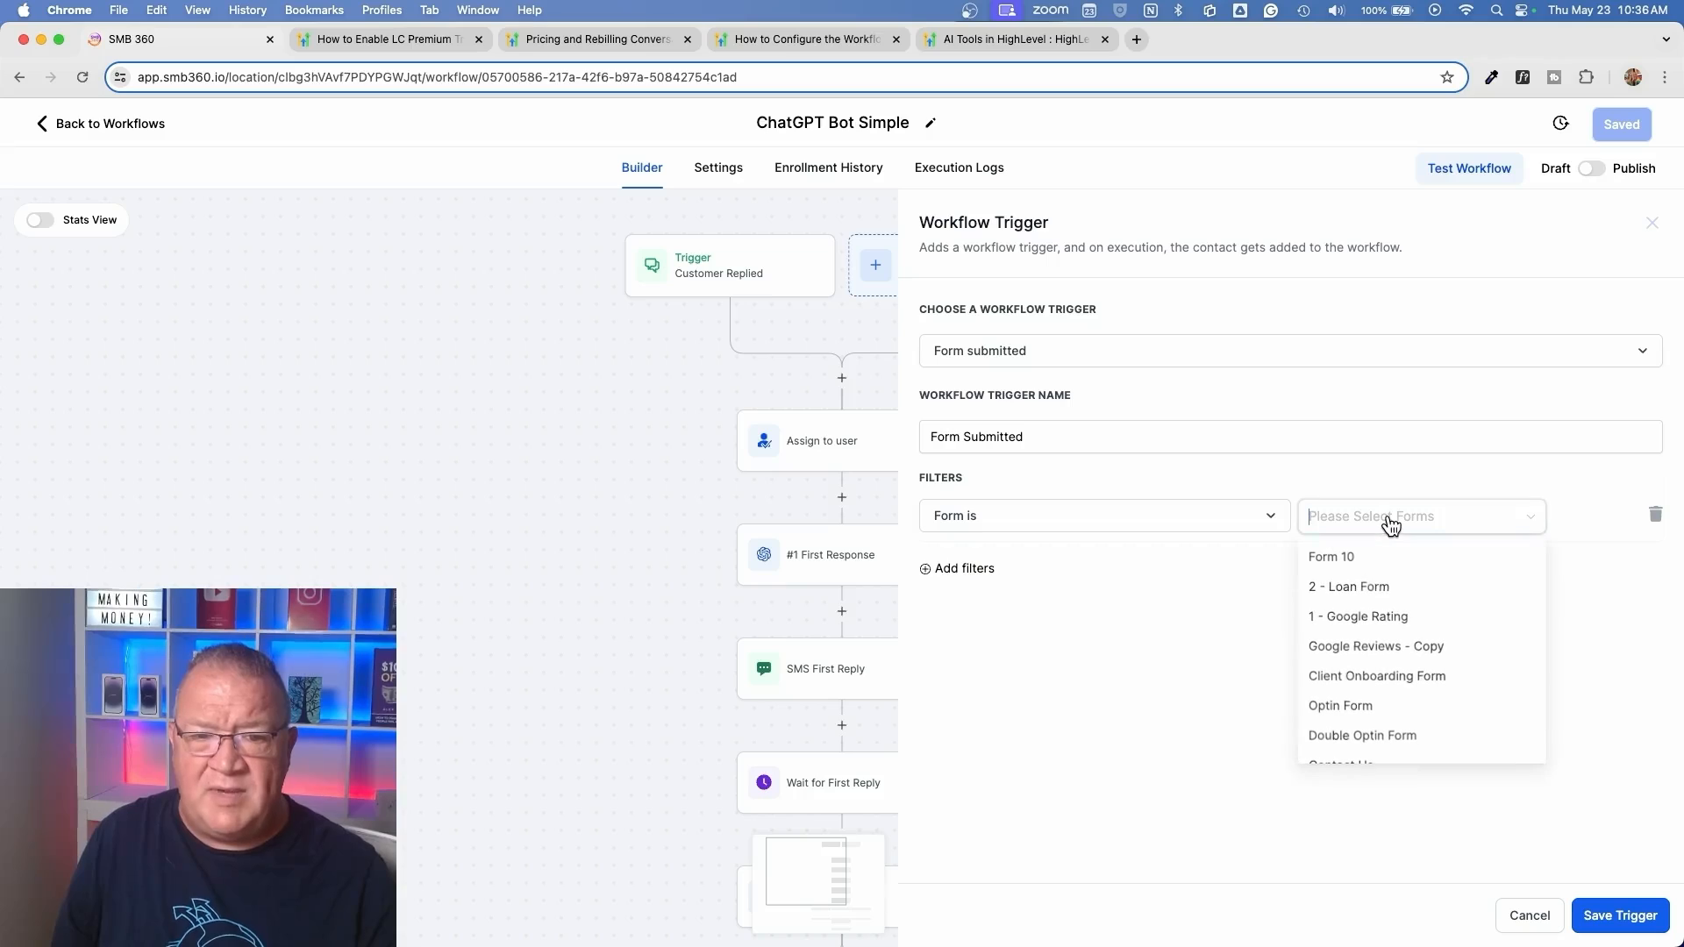
pyautogui.scroll(-2, 1427, 659)
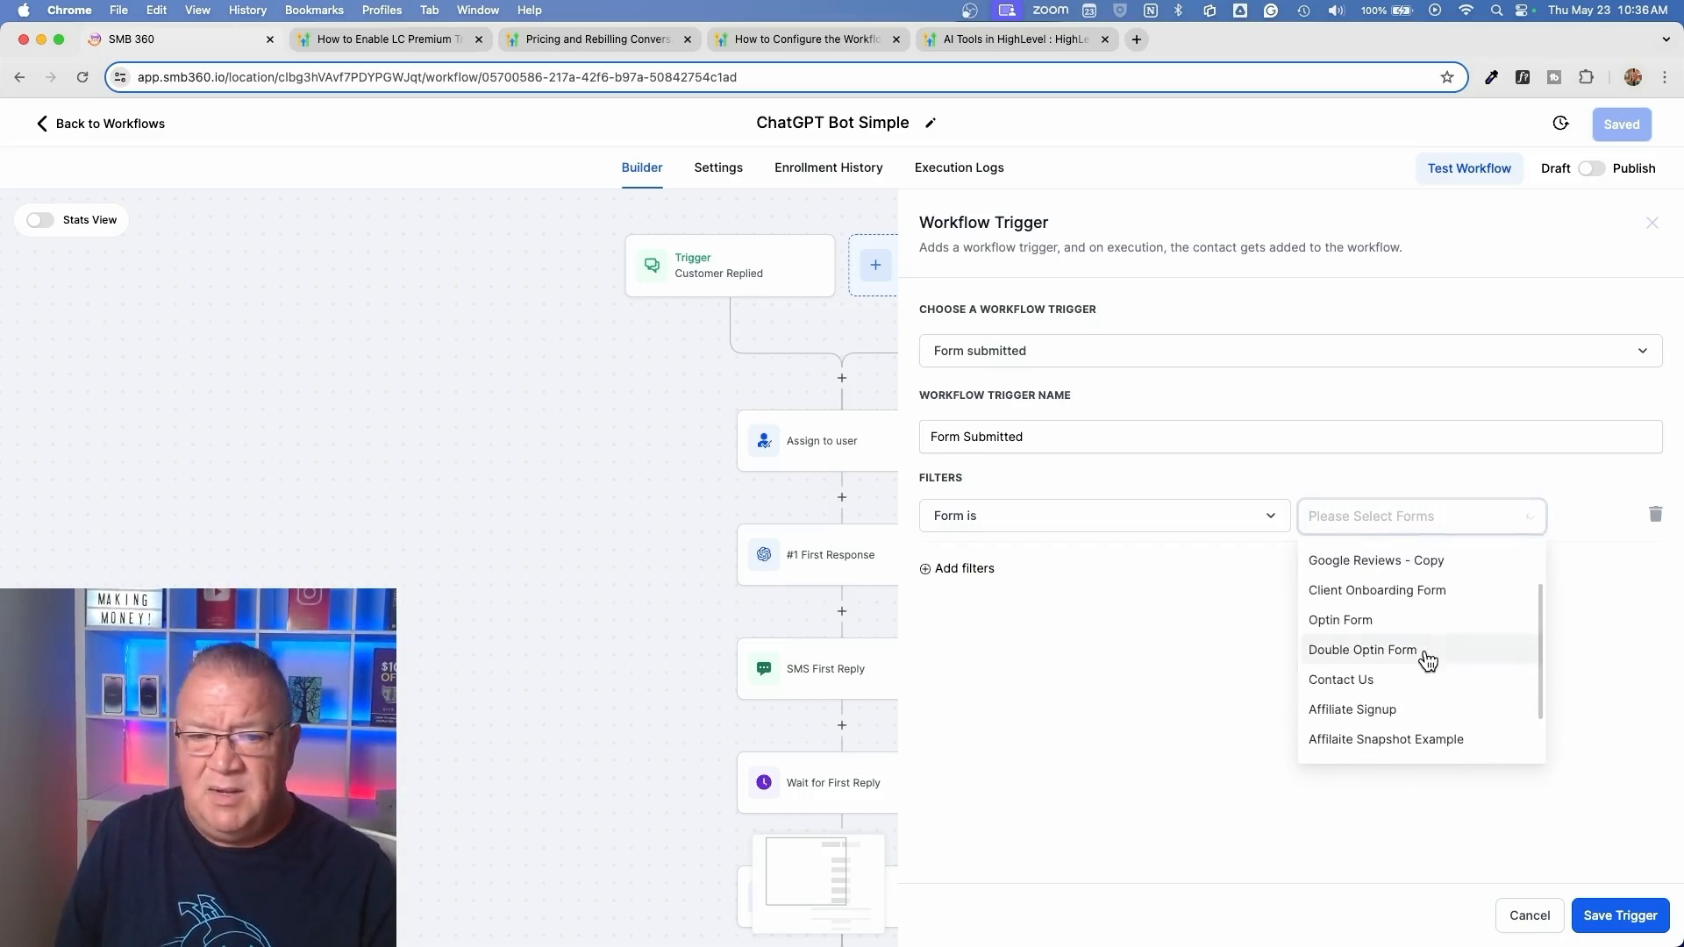
pyautogui.click(1337, 625)
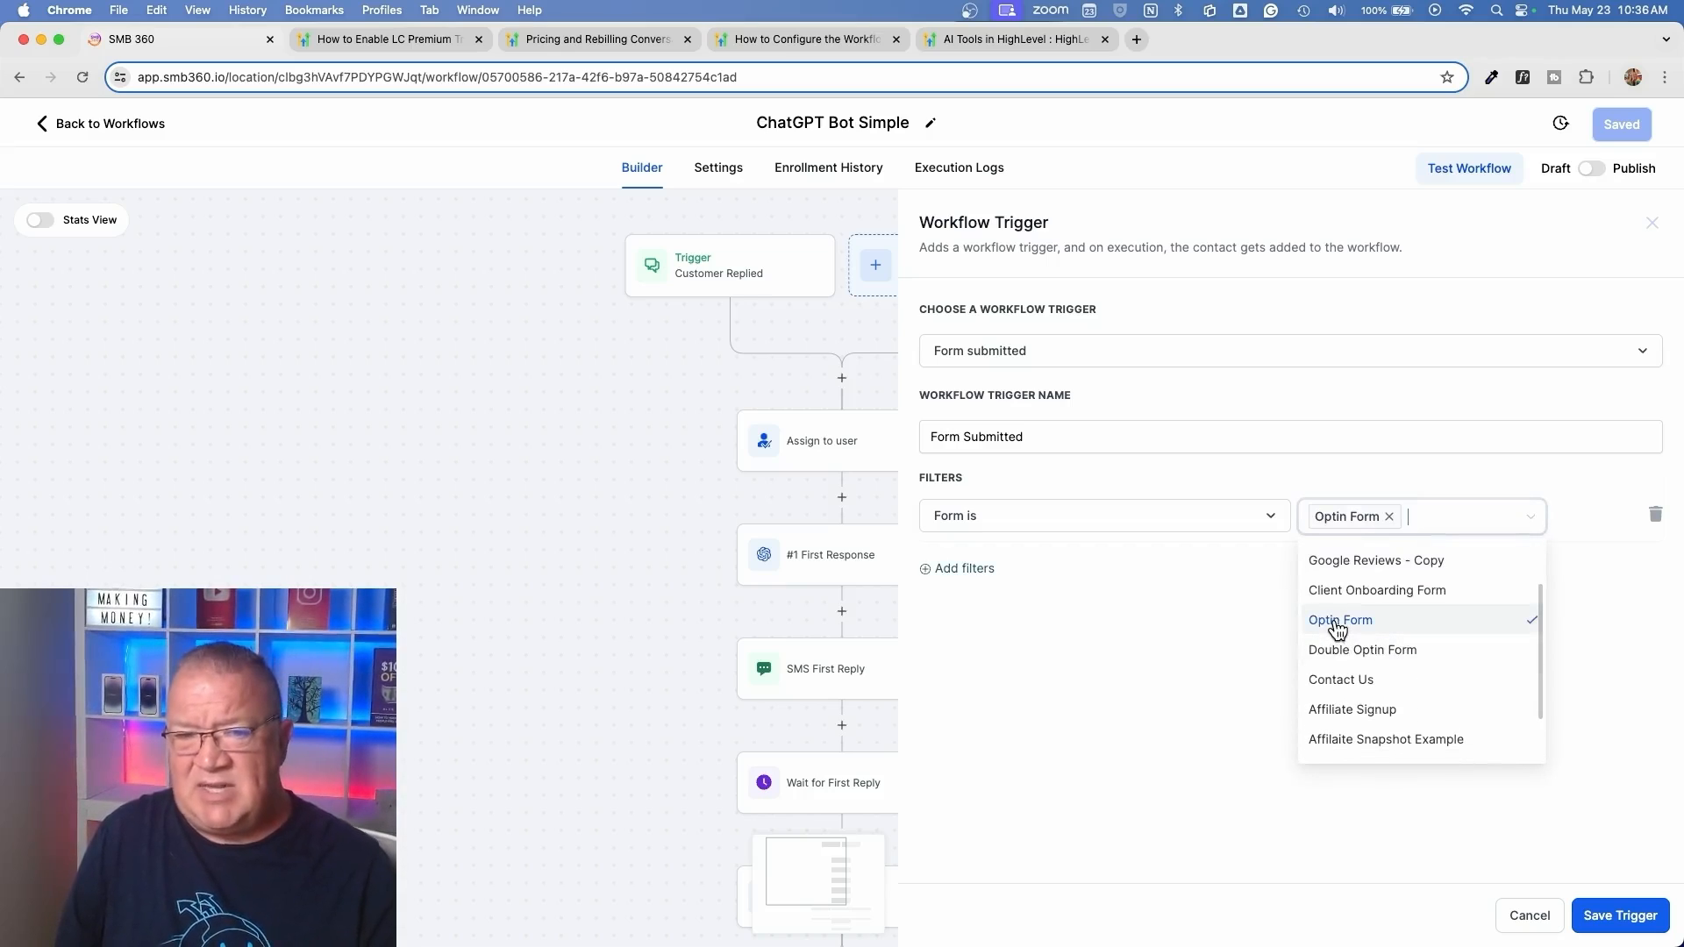
pyautogui.click(1190, 628)
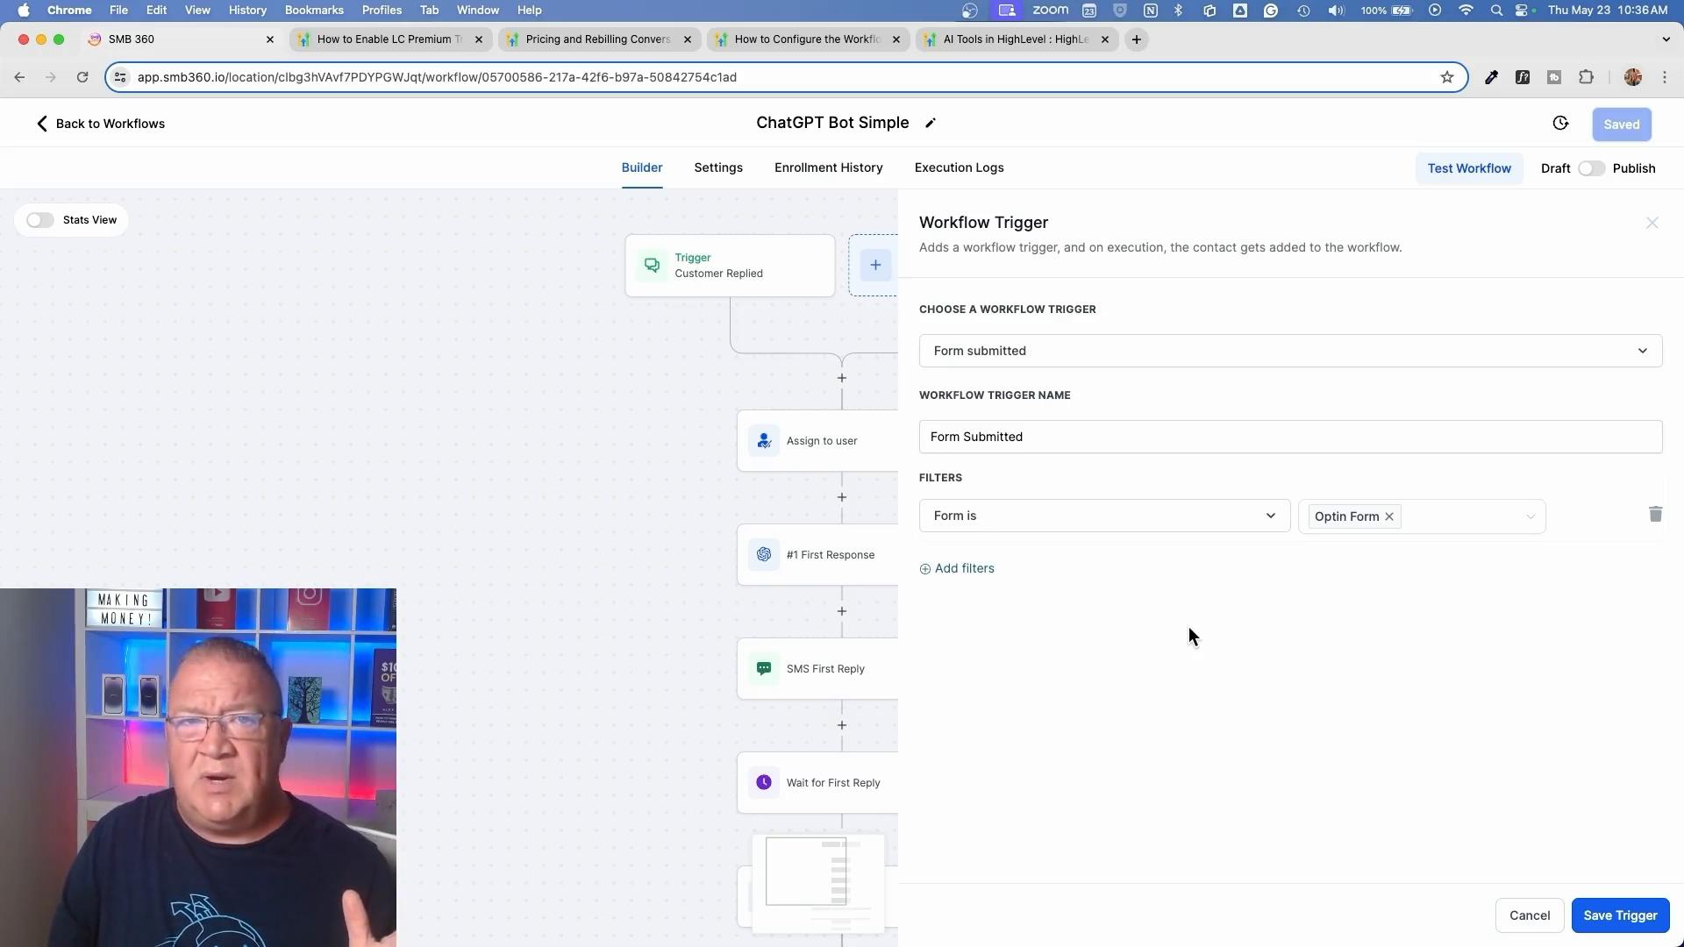
pyautogui.click(1530, 918)
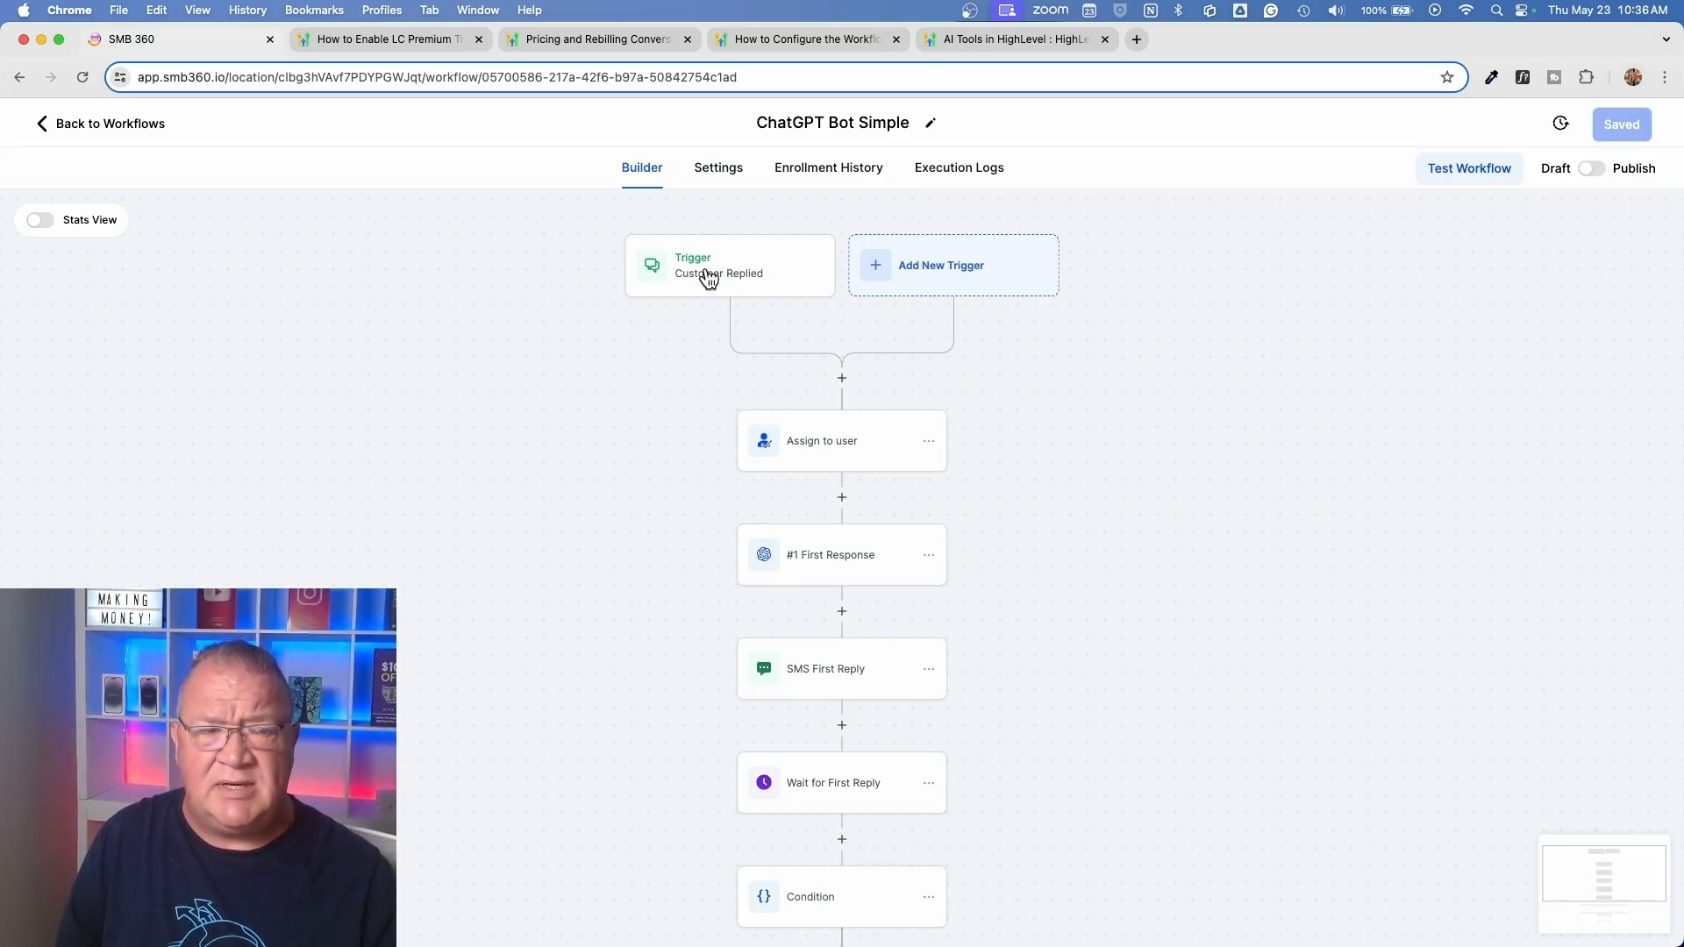
# Recheck the Customer Replied trigger's settings without saving, and open the Assign to user action for review
pyautogui.click(709, 279)
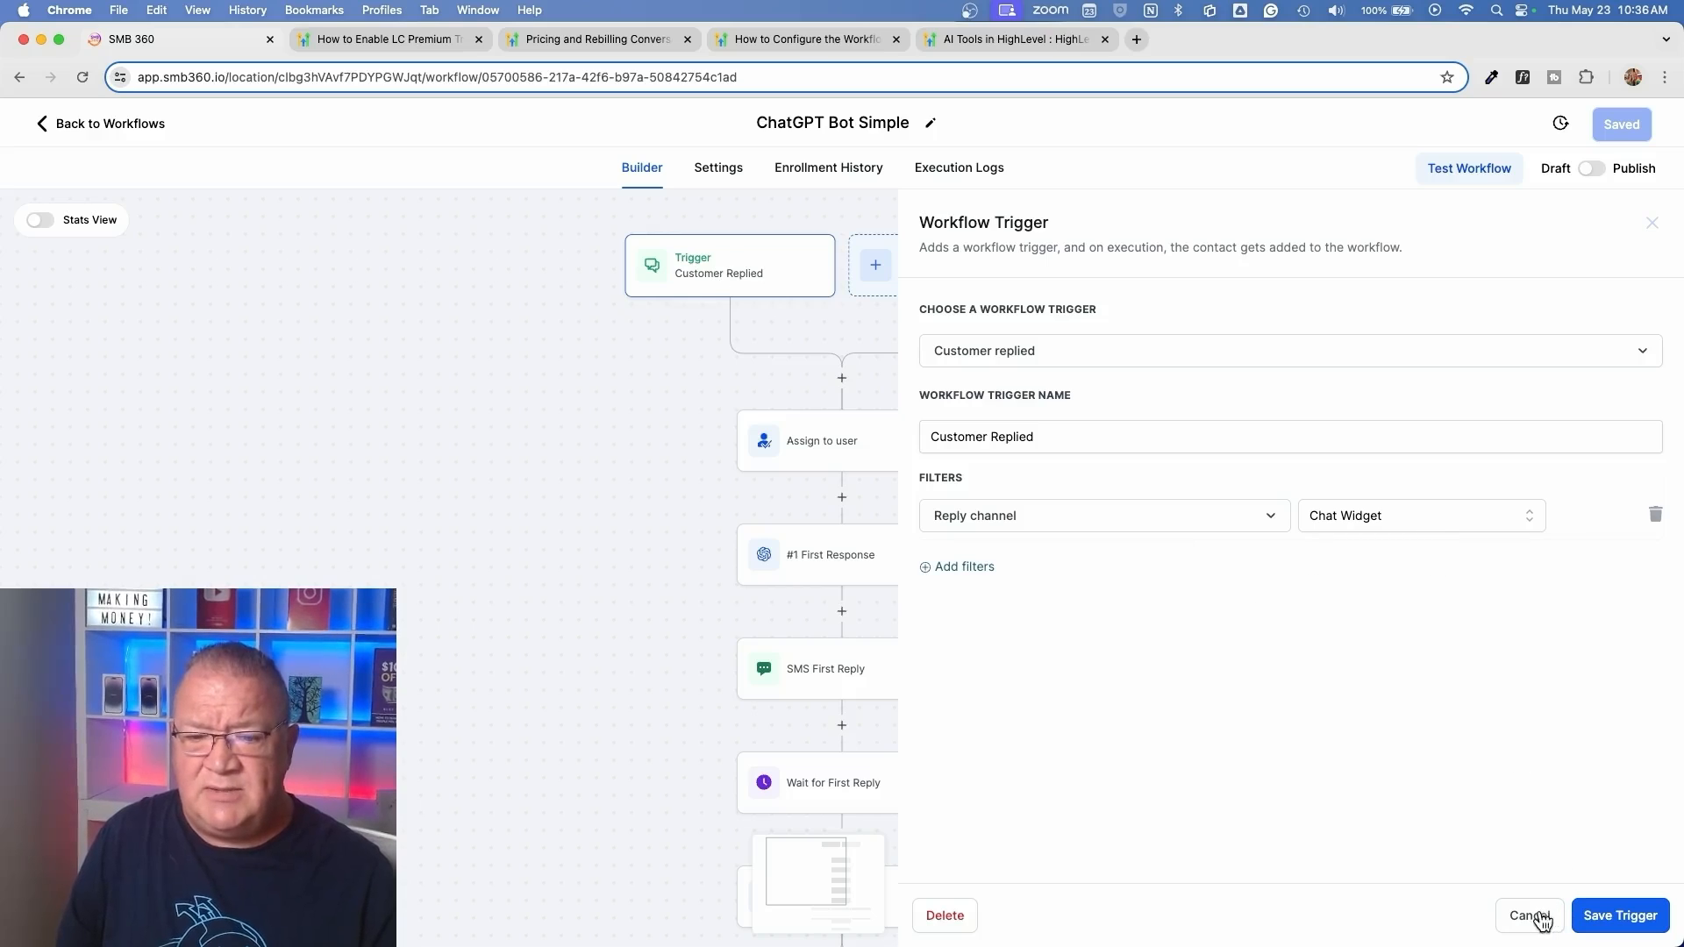
pyautogui.click(1533, 915)
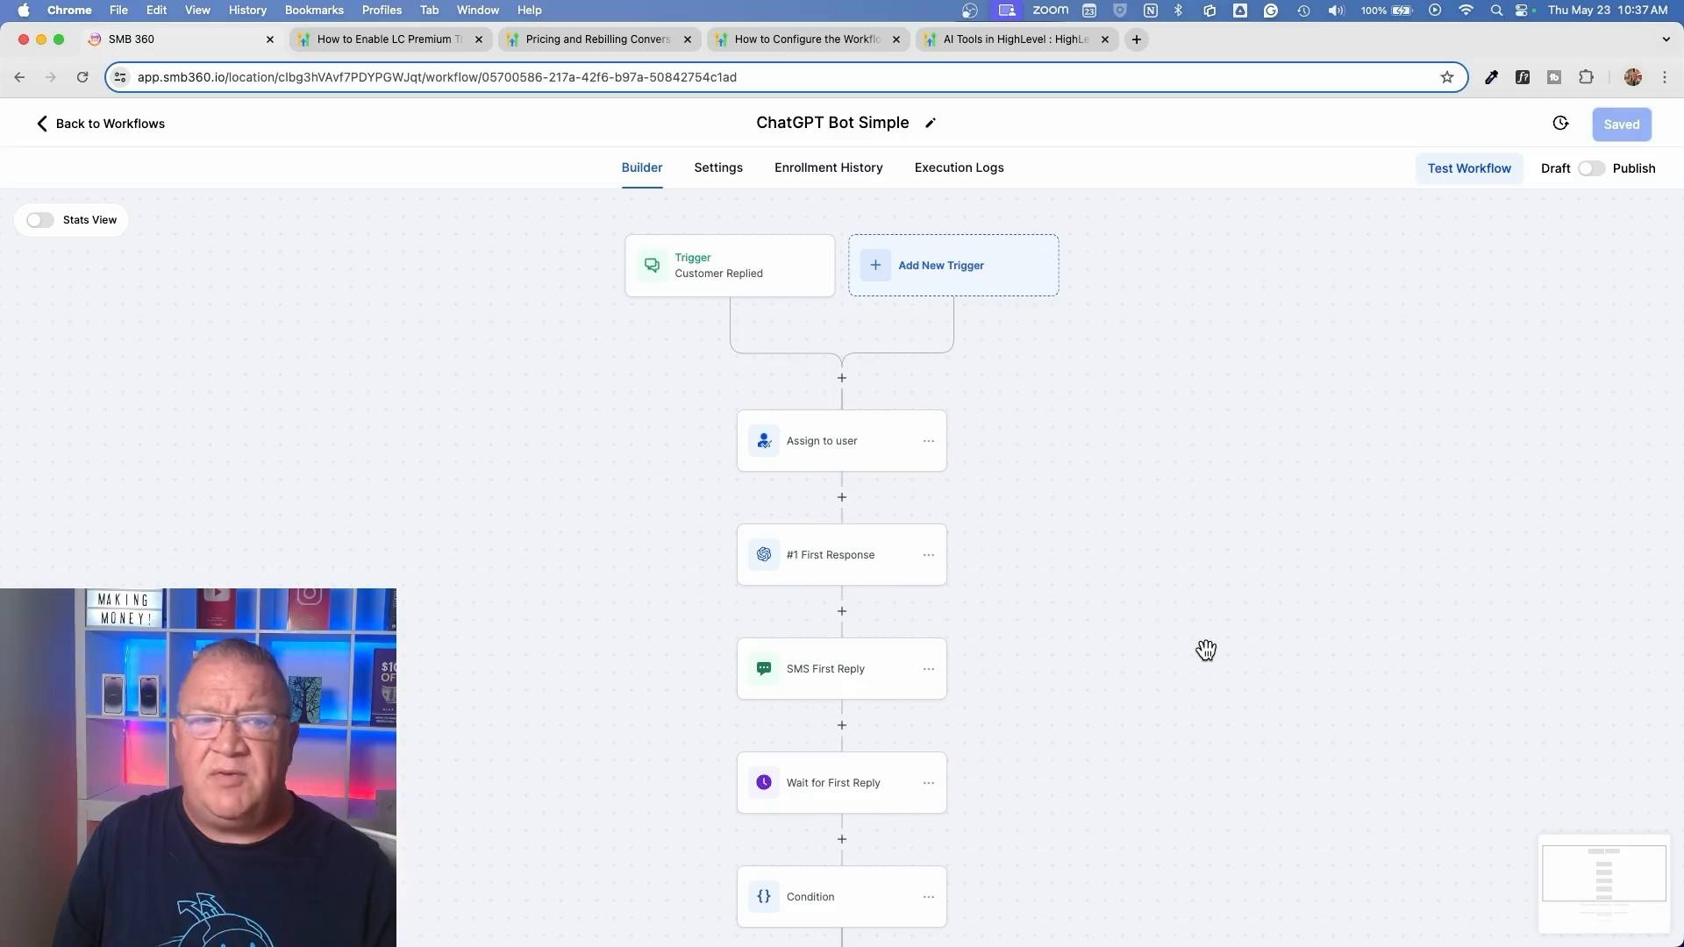
pyautogui.scroll(5, 814, 449)
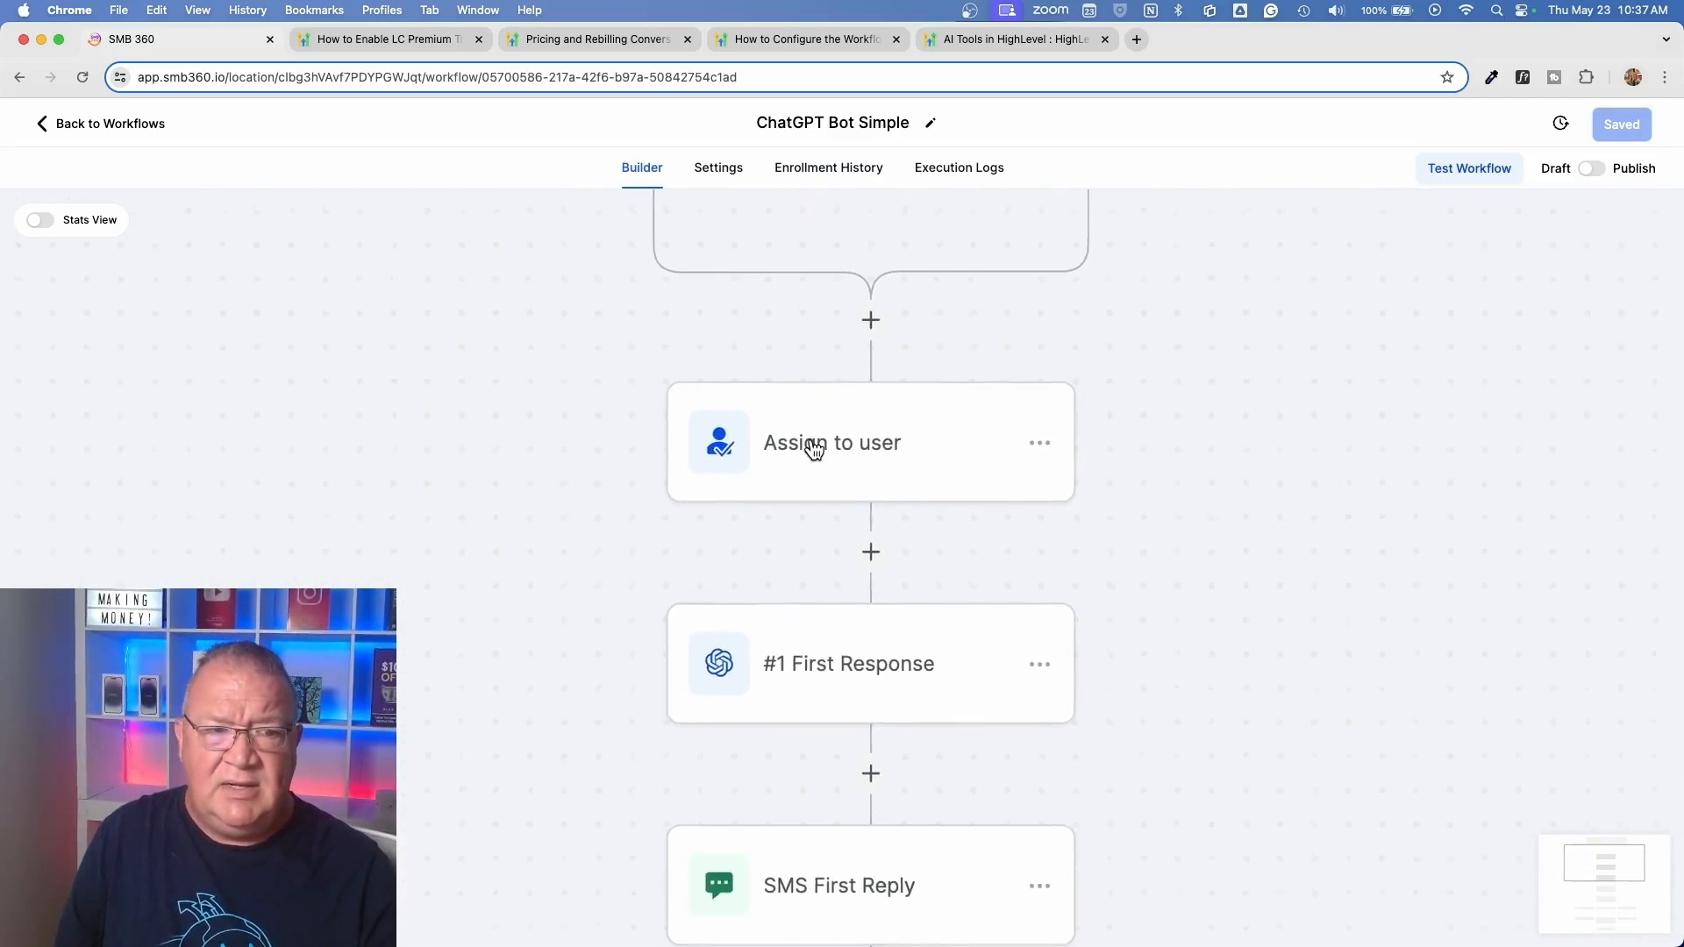
pyautogui.scroll(-1, 814, 449)
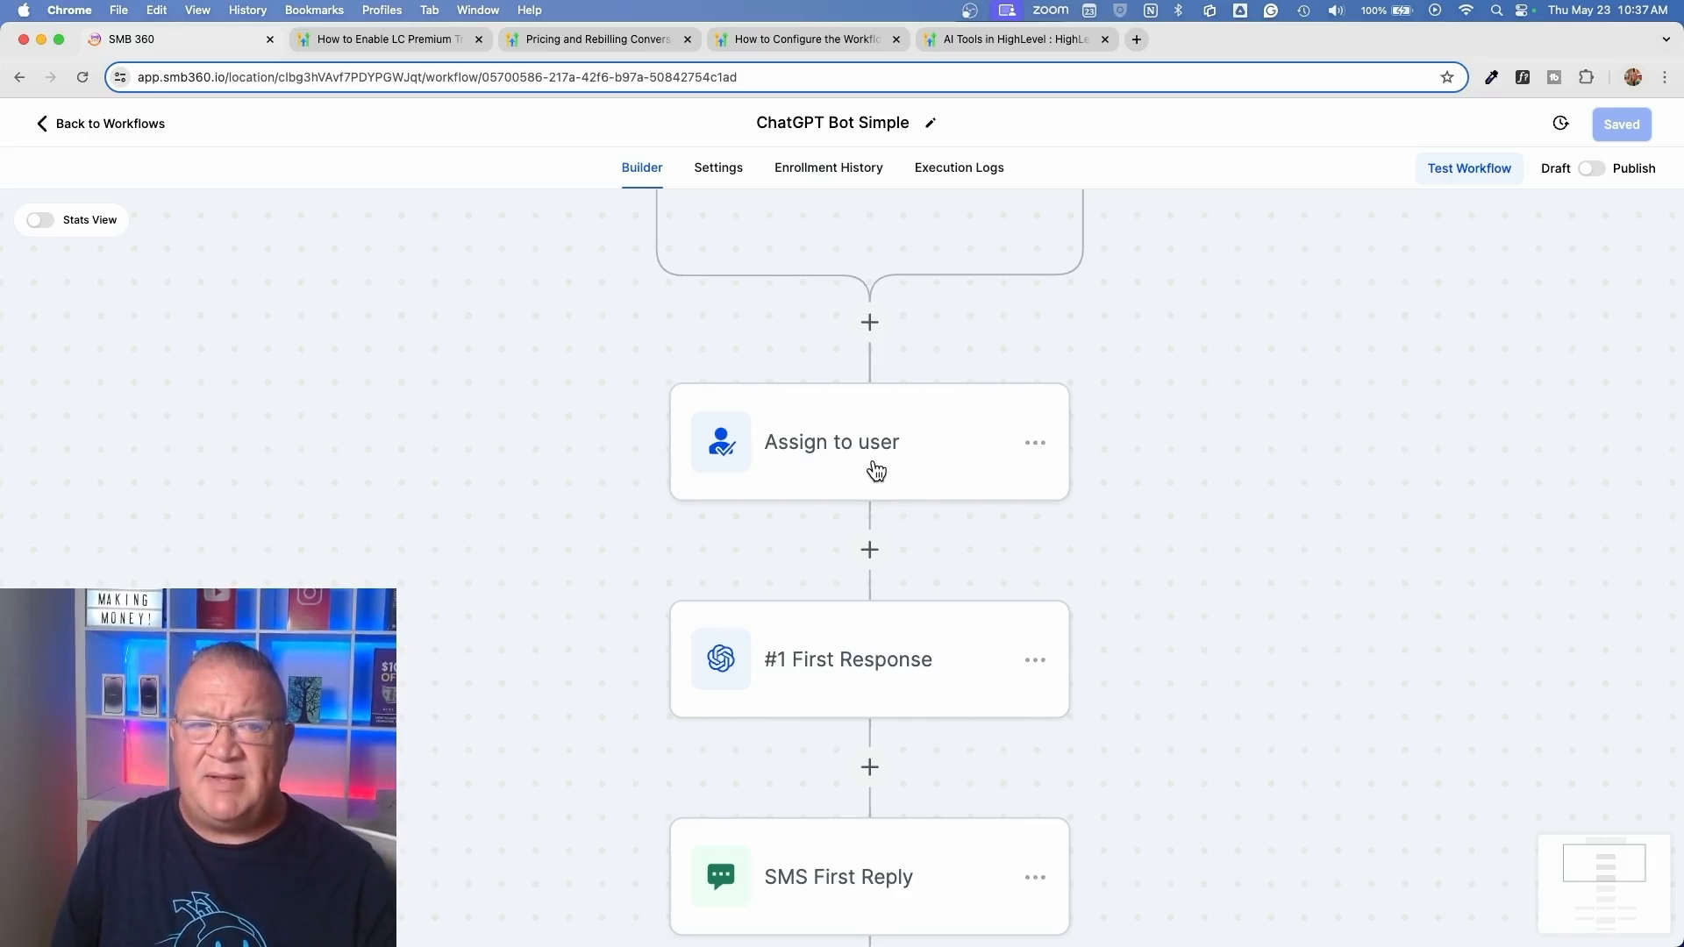
pyautogui.scroll(-5, 881, 465)
pyautogui.scroll(5, 881, 465)
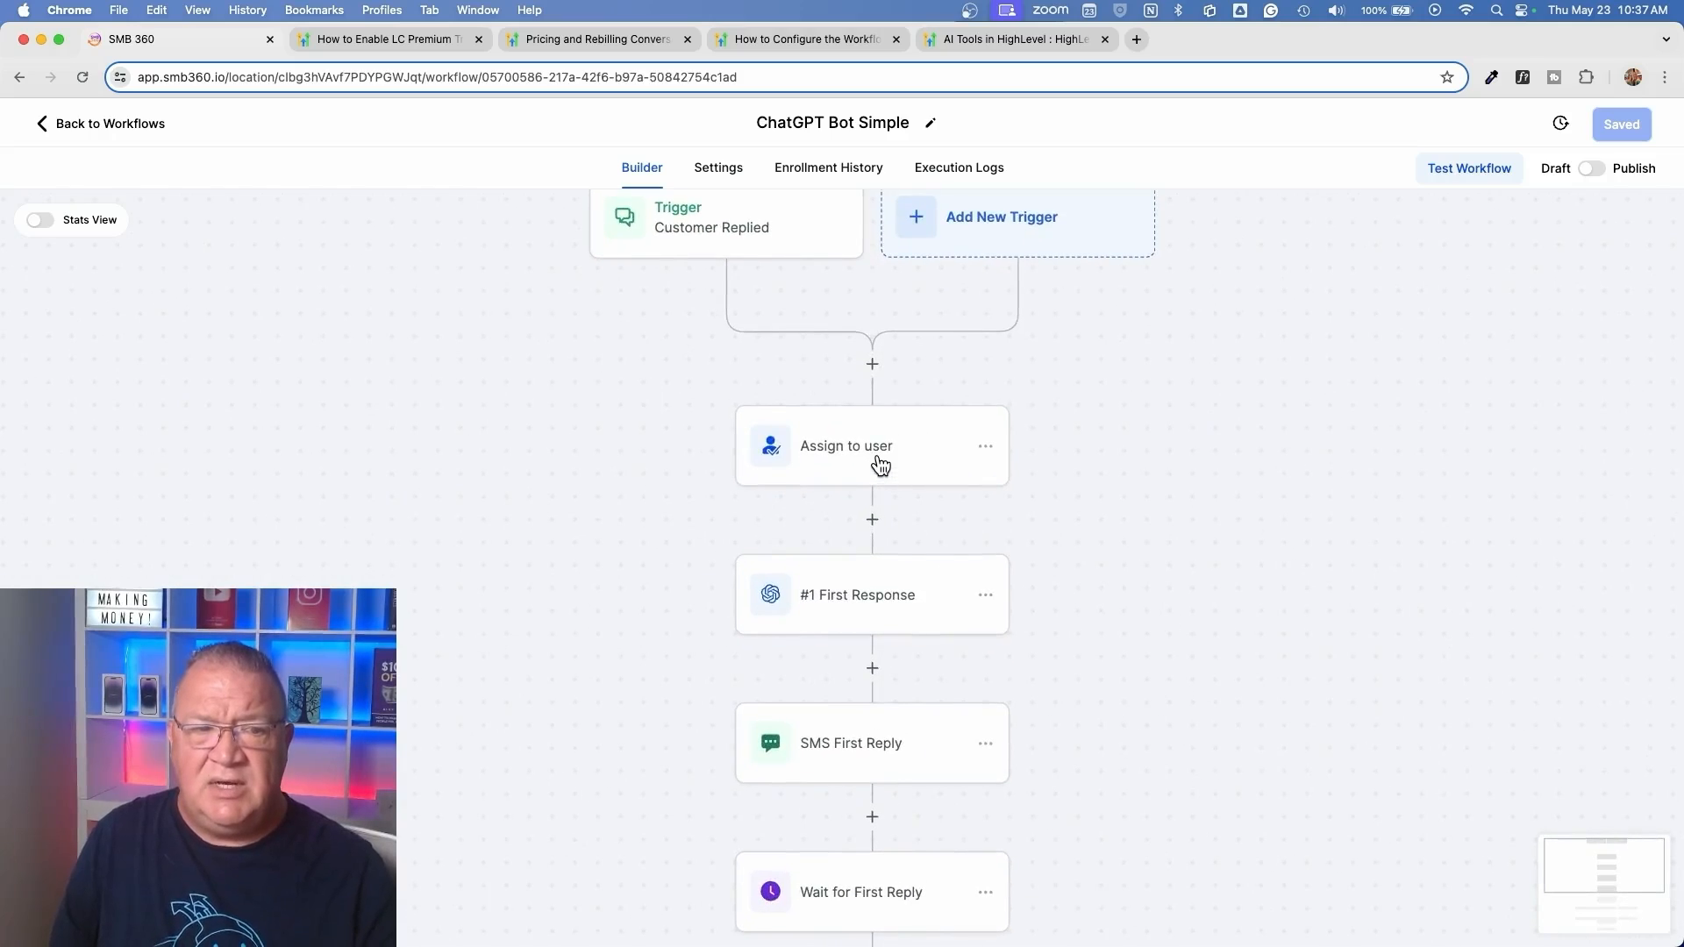
pyautogui.click(879, 453)
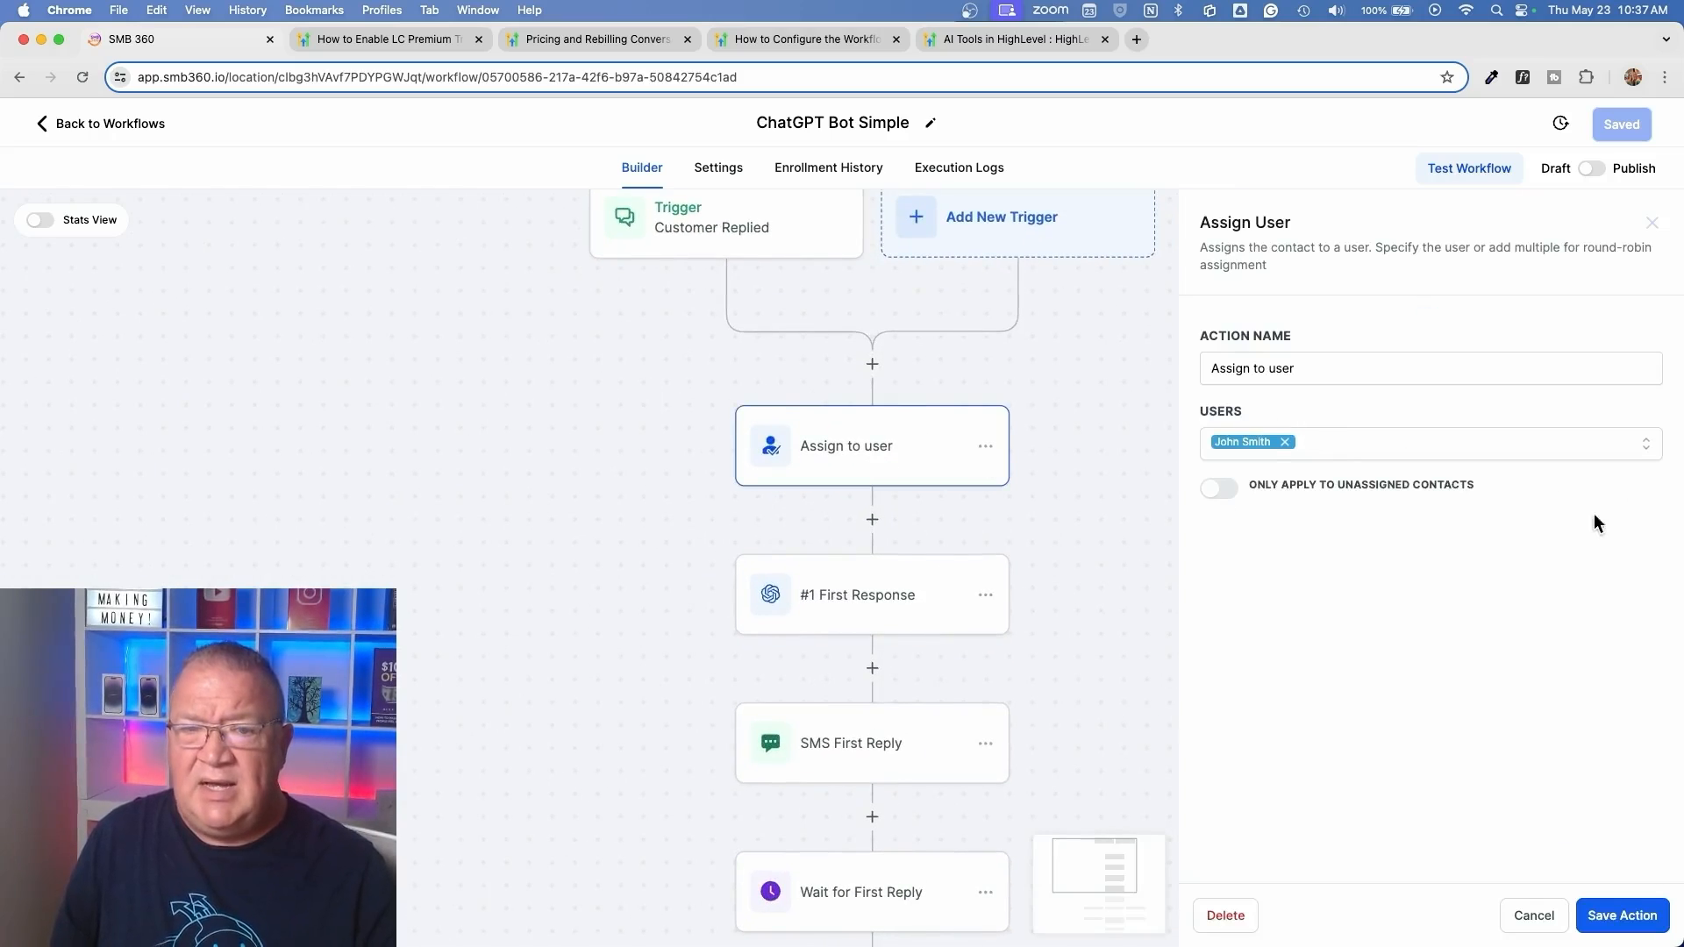
# Add a second user to the Assign to user action with traffic split Equally, and discard the change unsaved
pyautogui.click(1645, 448)
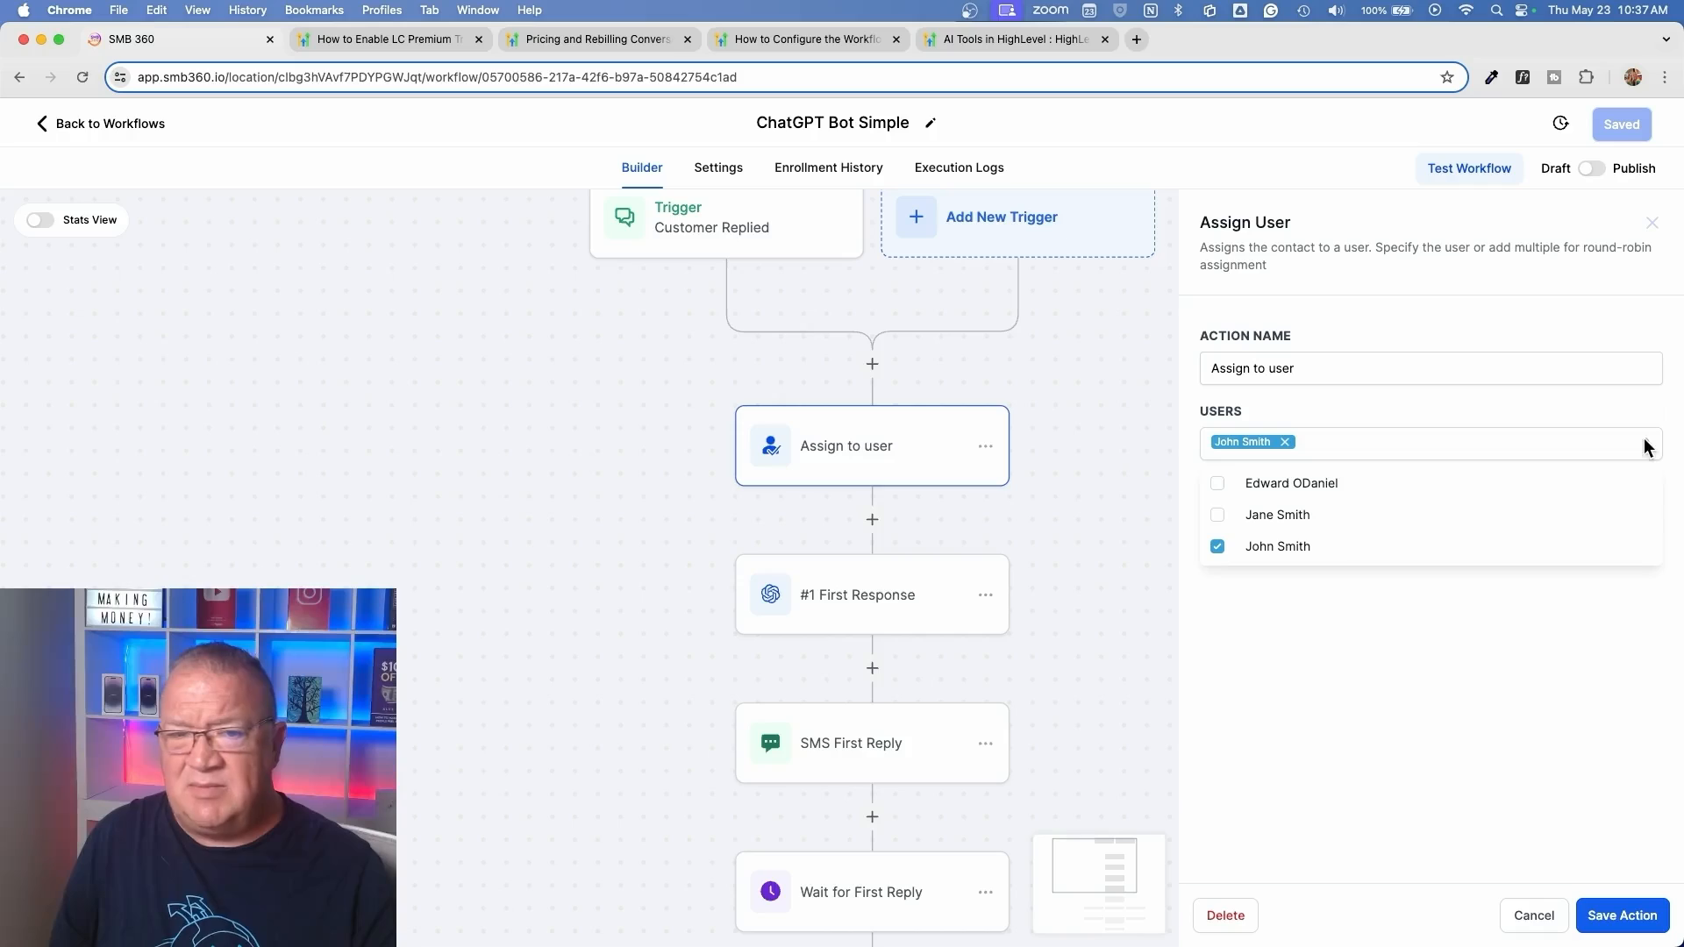
pyautogui.click(1218, 517)
pyautogui.click(1402, 596)
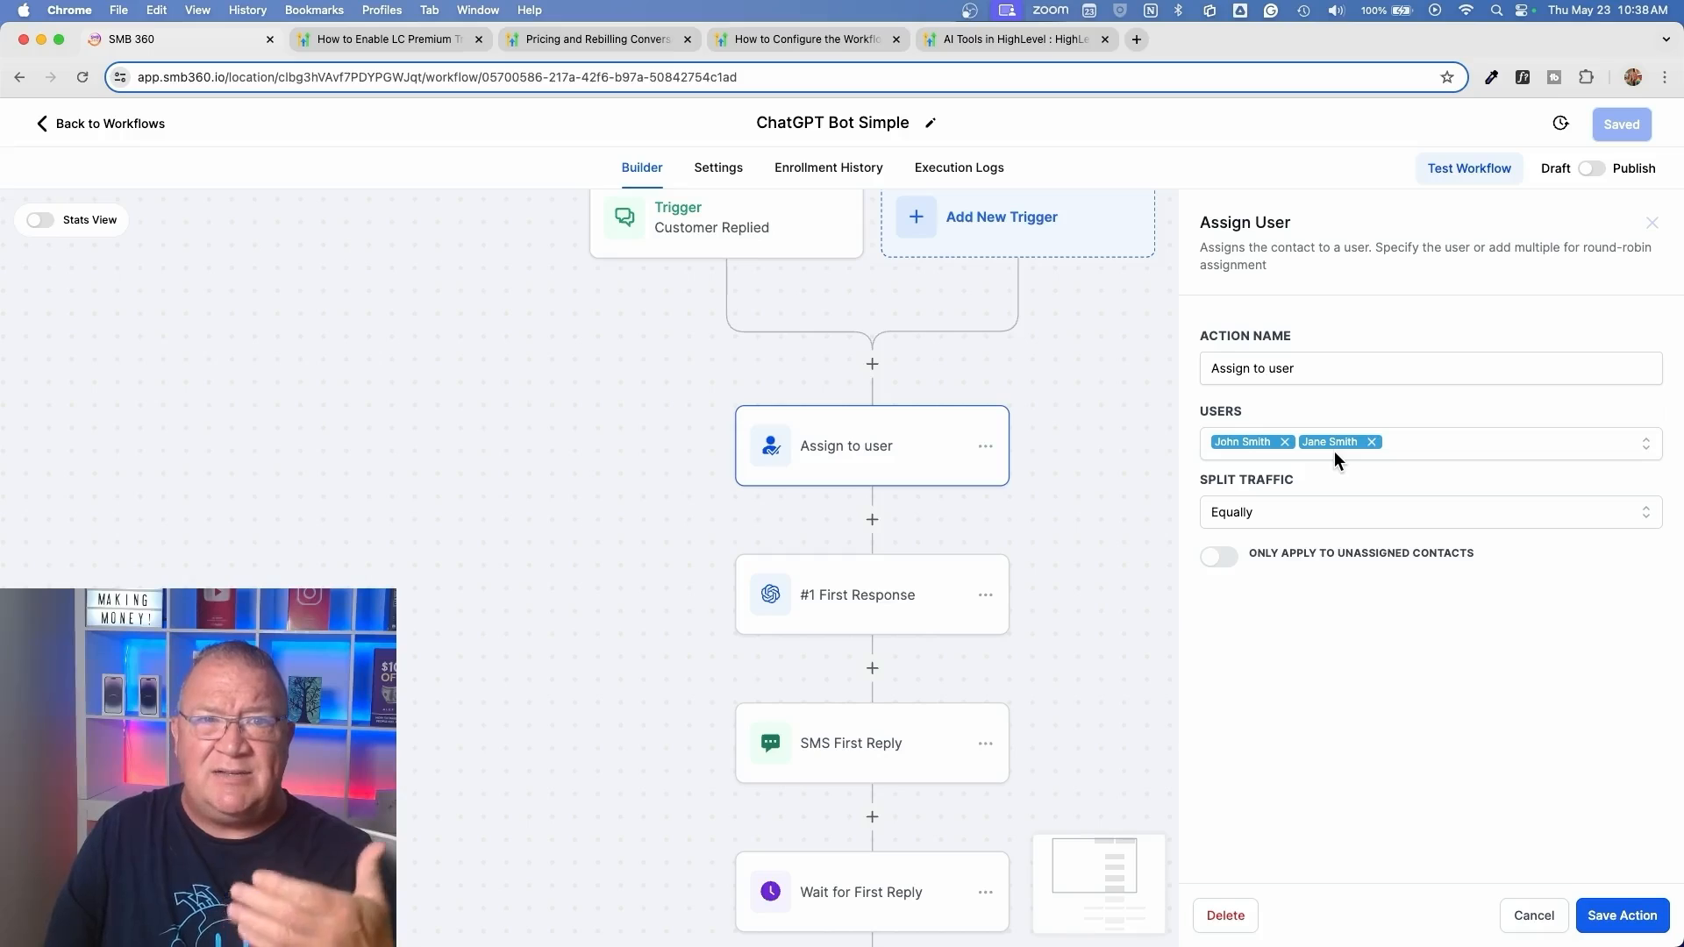
pyautogui.click(1534, 914)
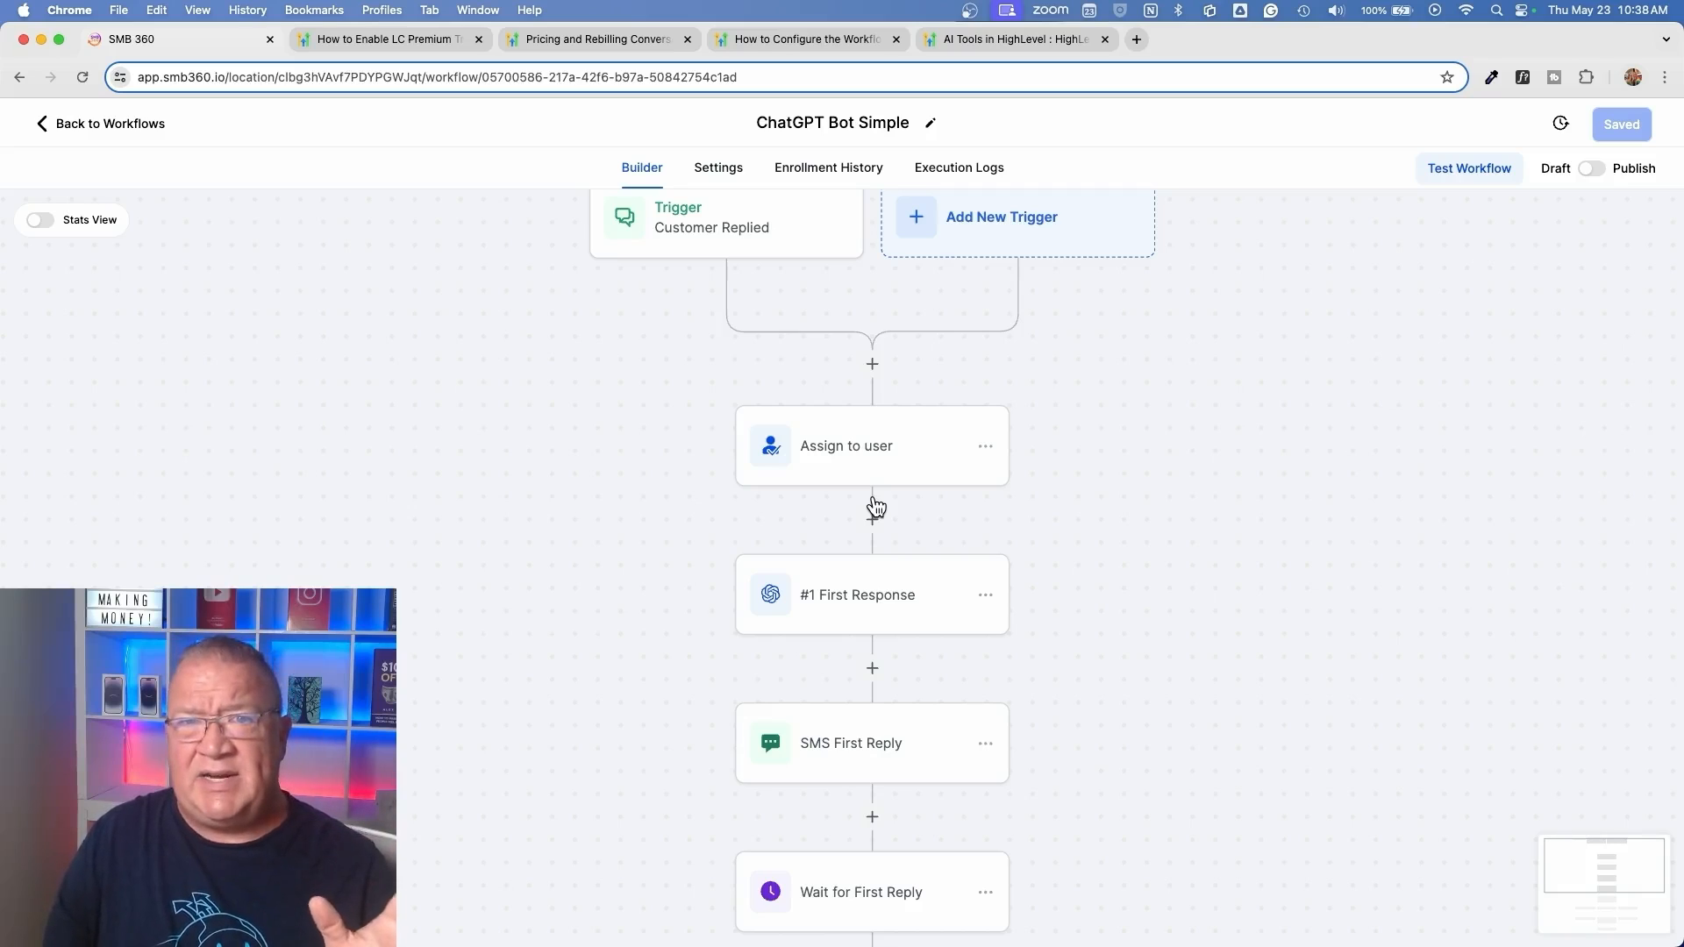
# Search the actions available between Assign to user and #1 First Response for "ope", examine the GPT Powered By OpenAI entry, and close without adding it
pyautogui.scroll(-2, 876, 507)
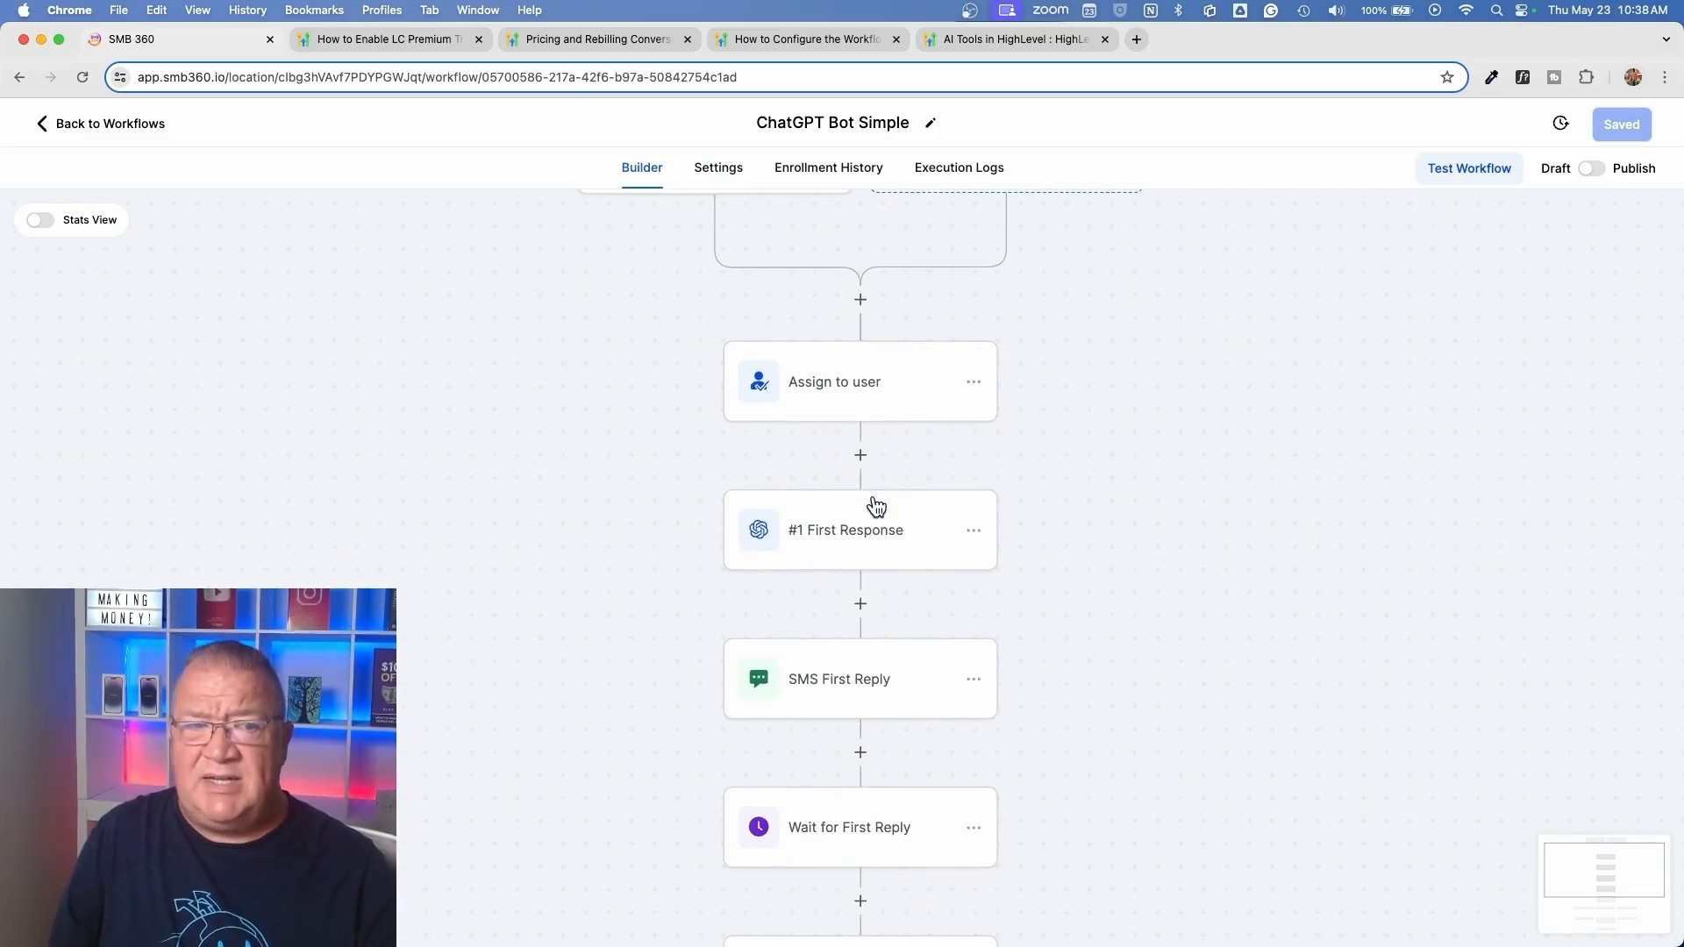
pyautogui.click(819, 536)
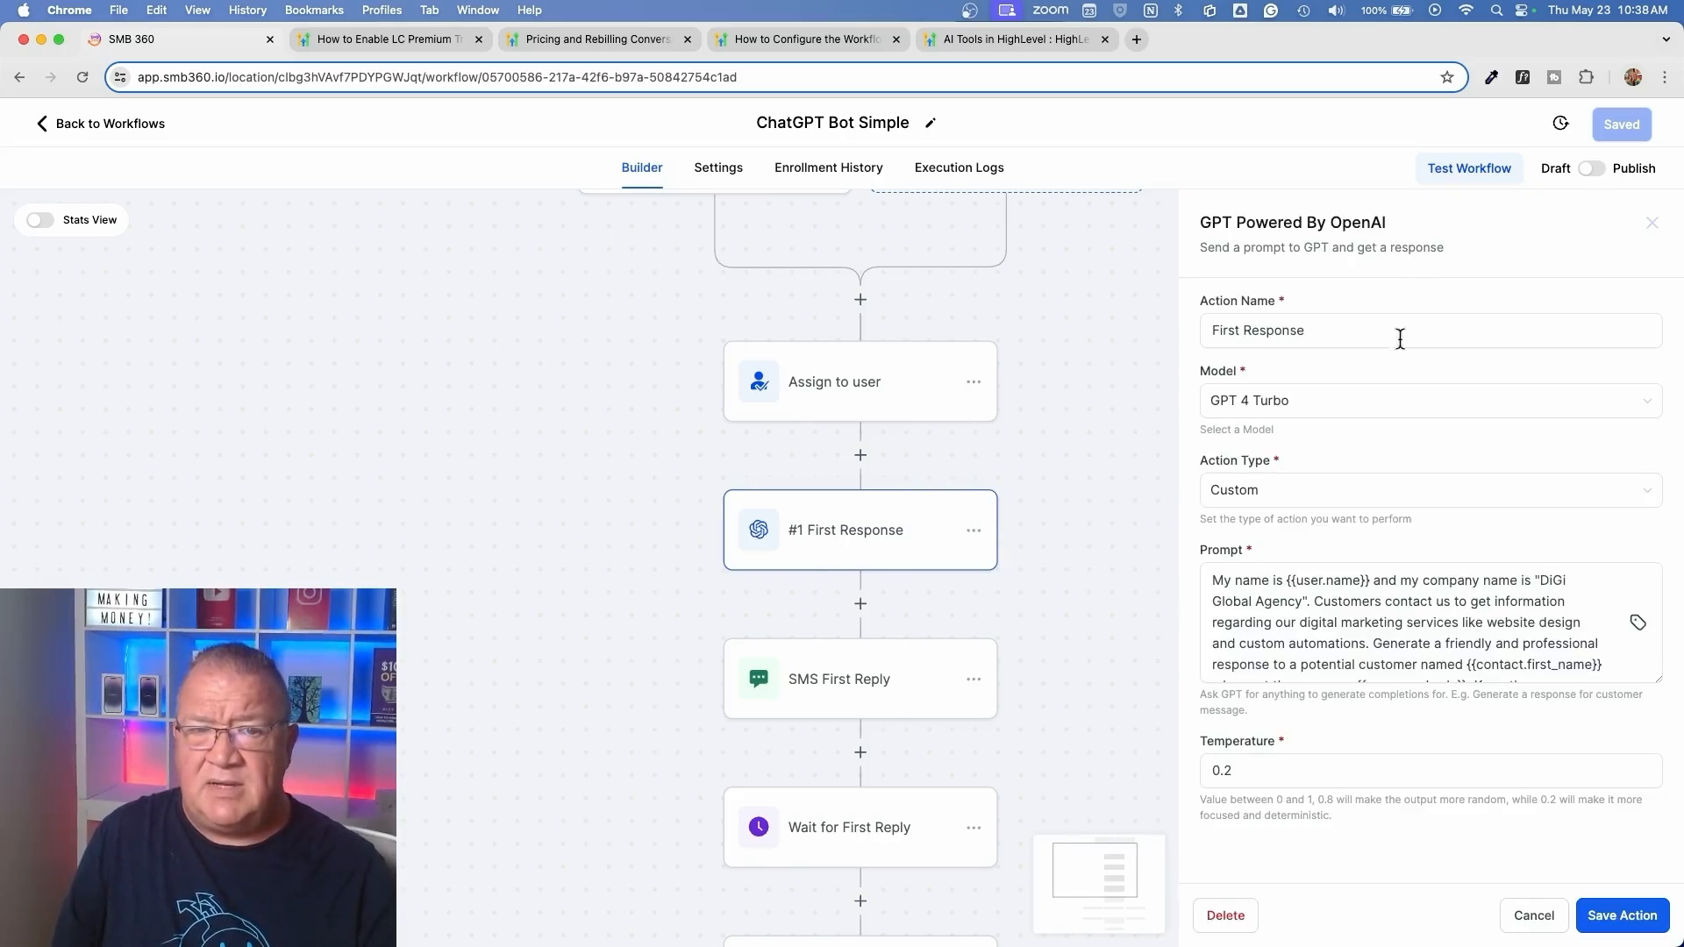
pyautogui.click(1533, 915)
pyautogui.click(861, 455)
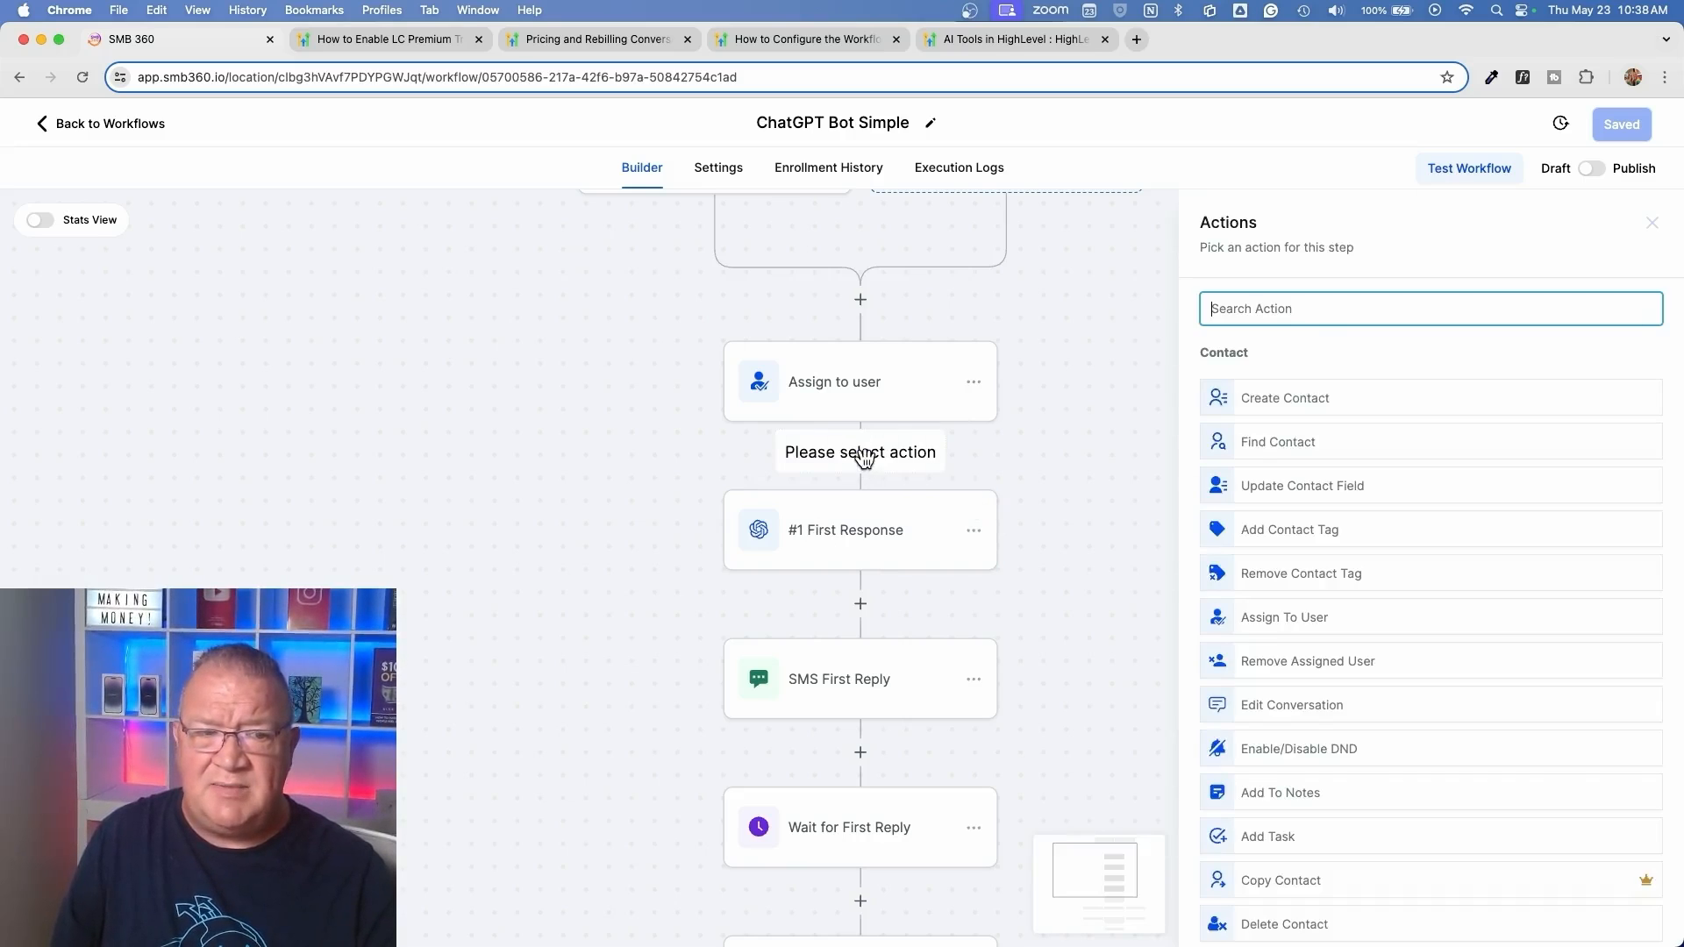
pyautogui.write('ope')
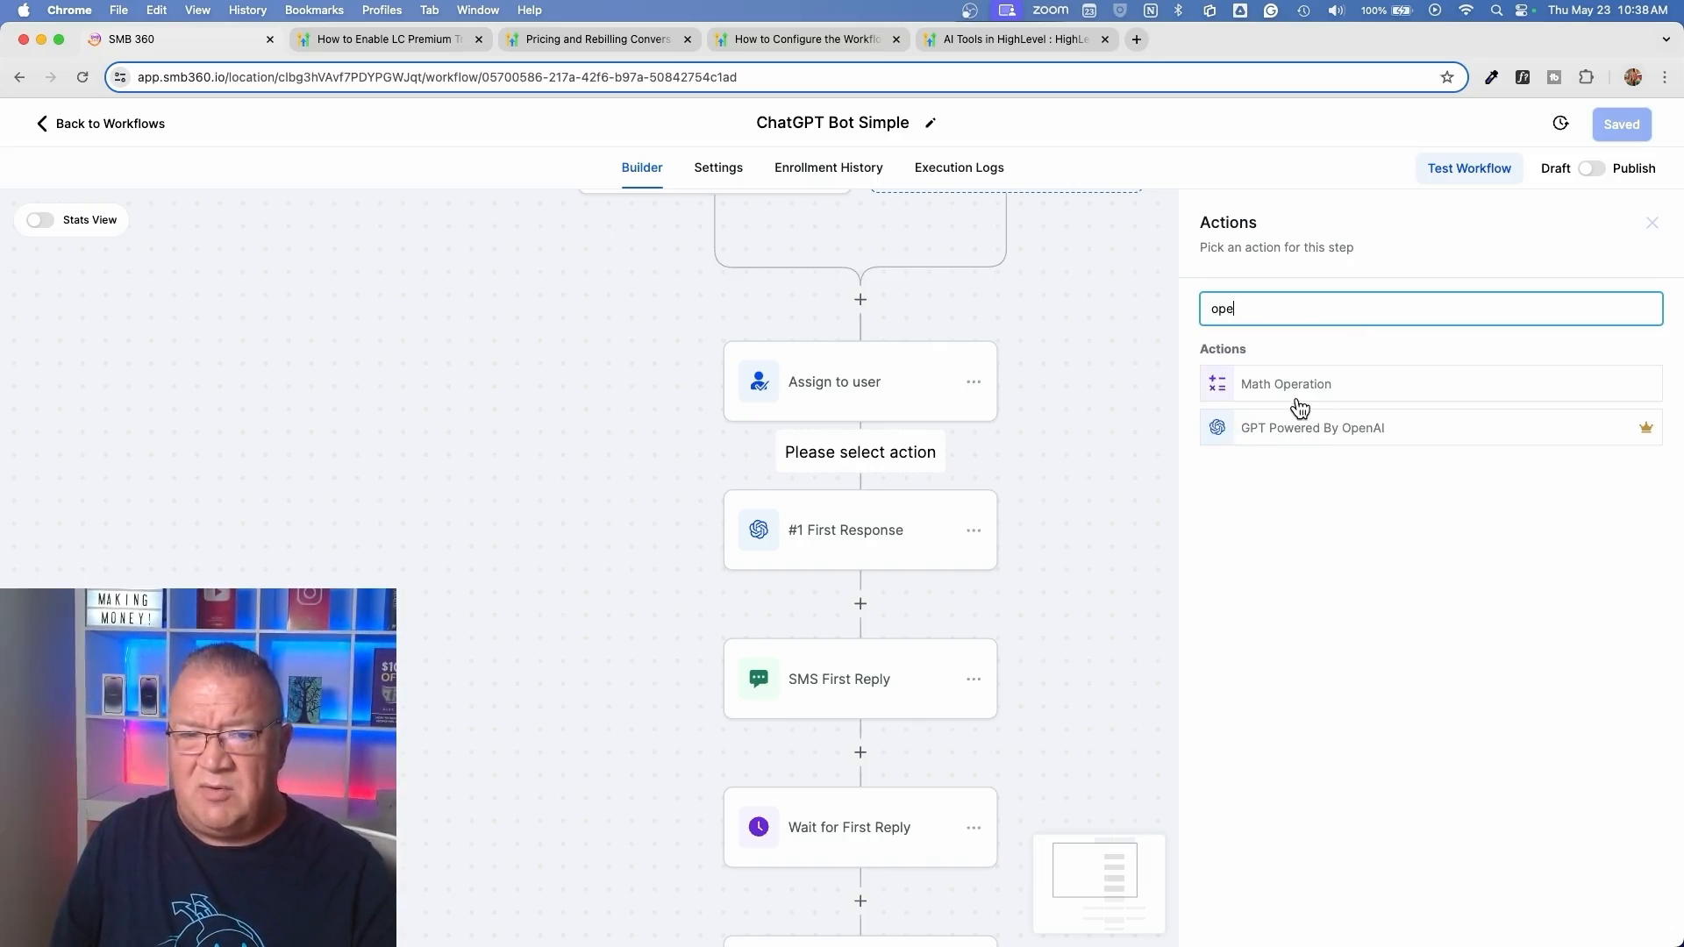
pyautogui.scroll(5, 1291, 474)
pyautogui.scroll(-2, 1291, 474)
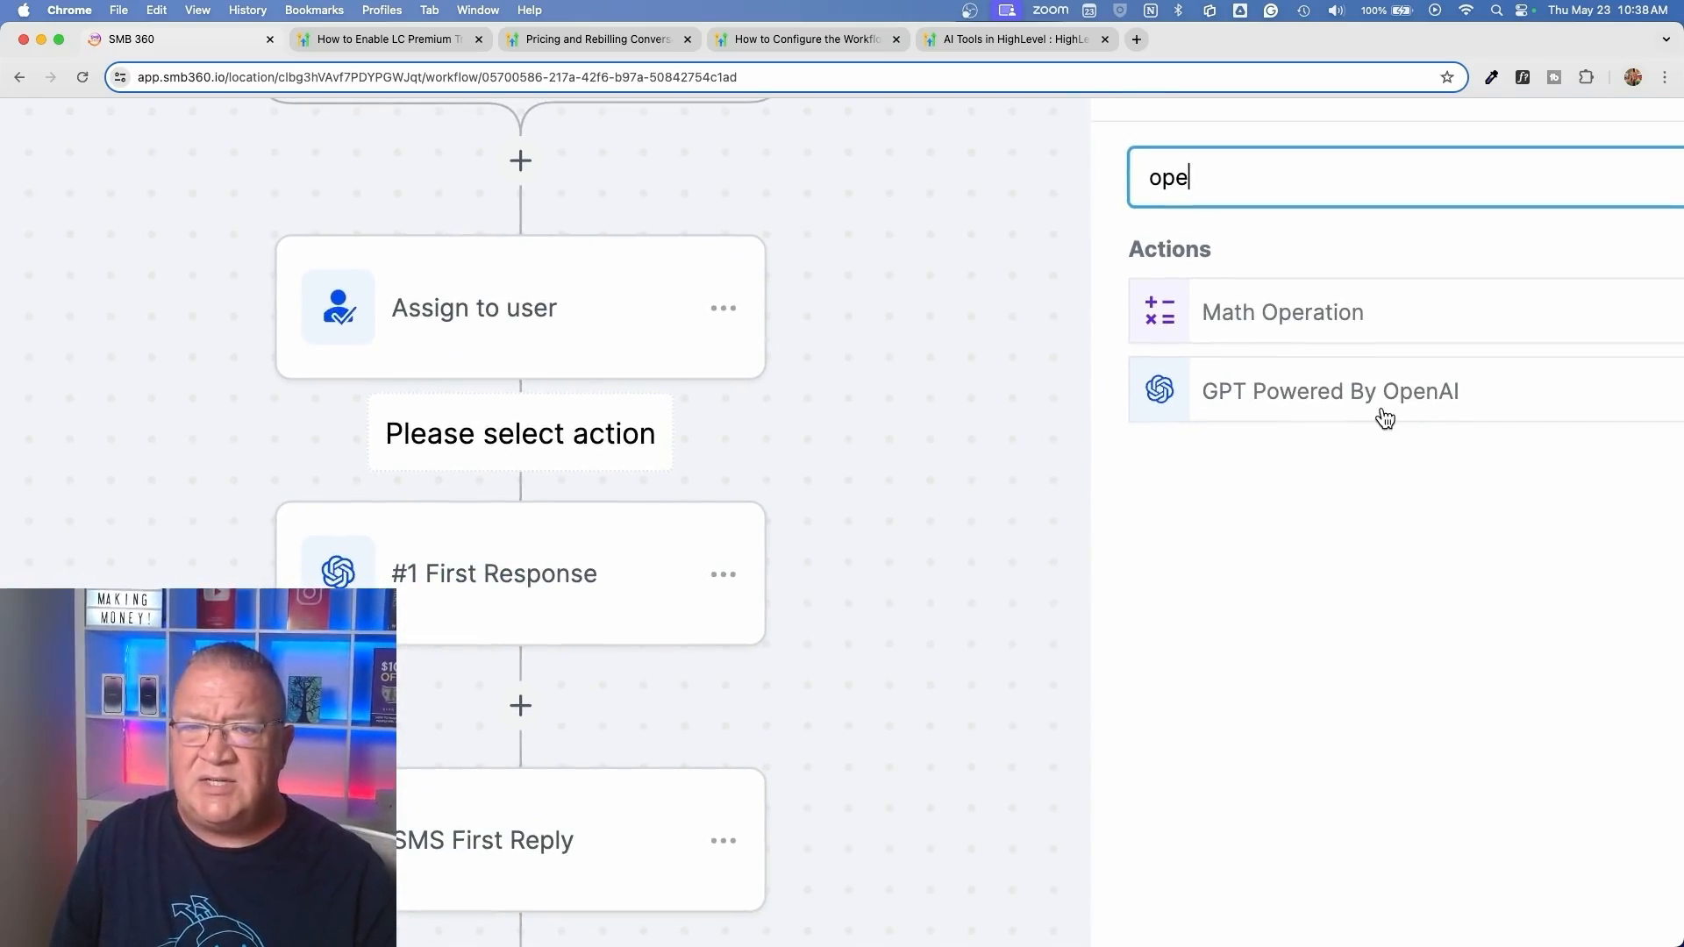
pyautogui.hscroll(4, 1385, 418)
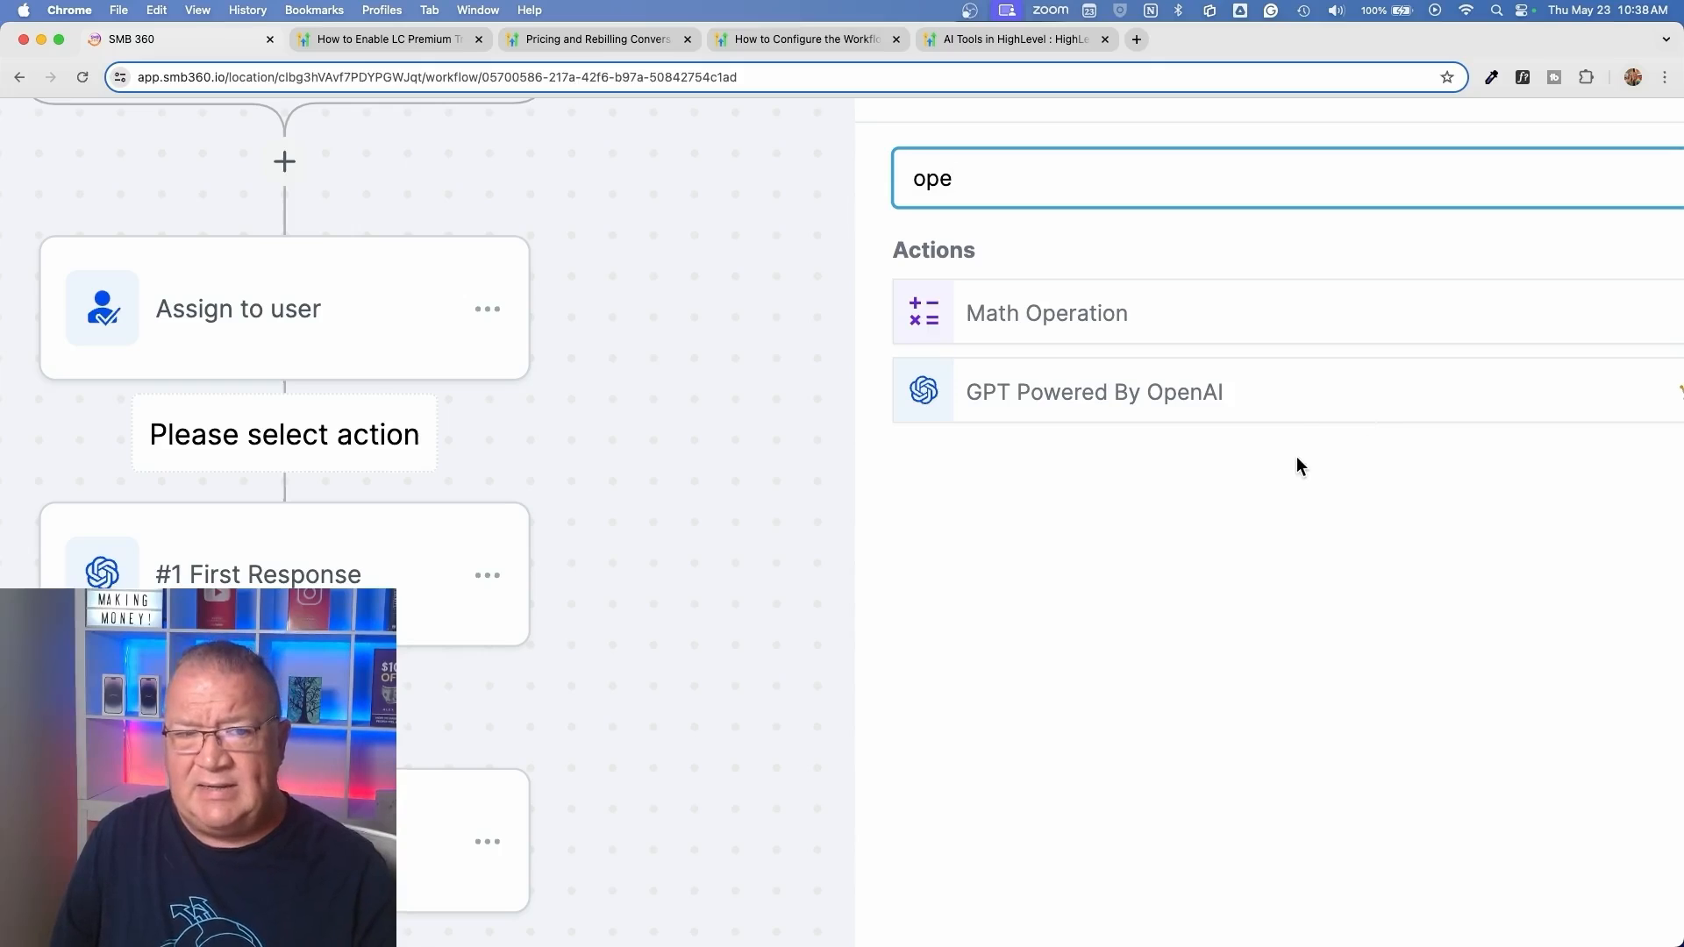
pyautogui.moveTo(1679, 397)
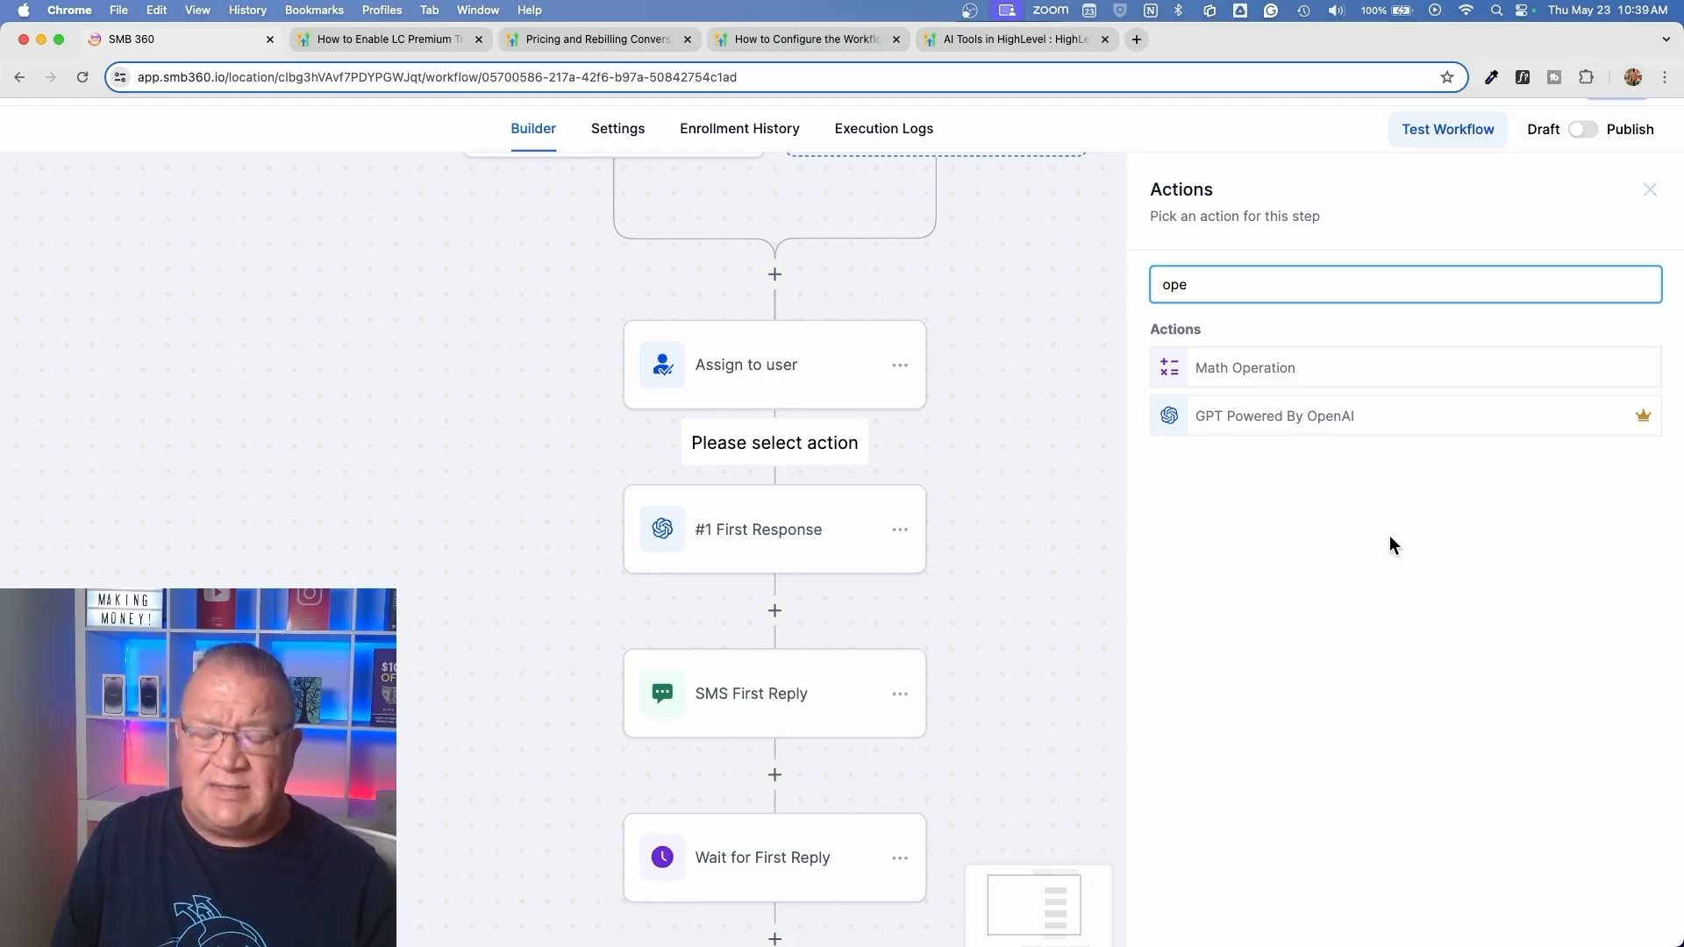
pyautogui.press('super+minus')
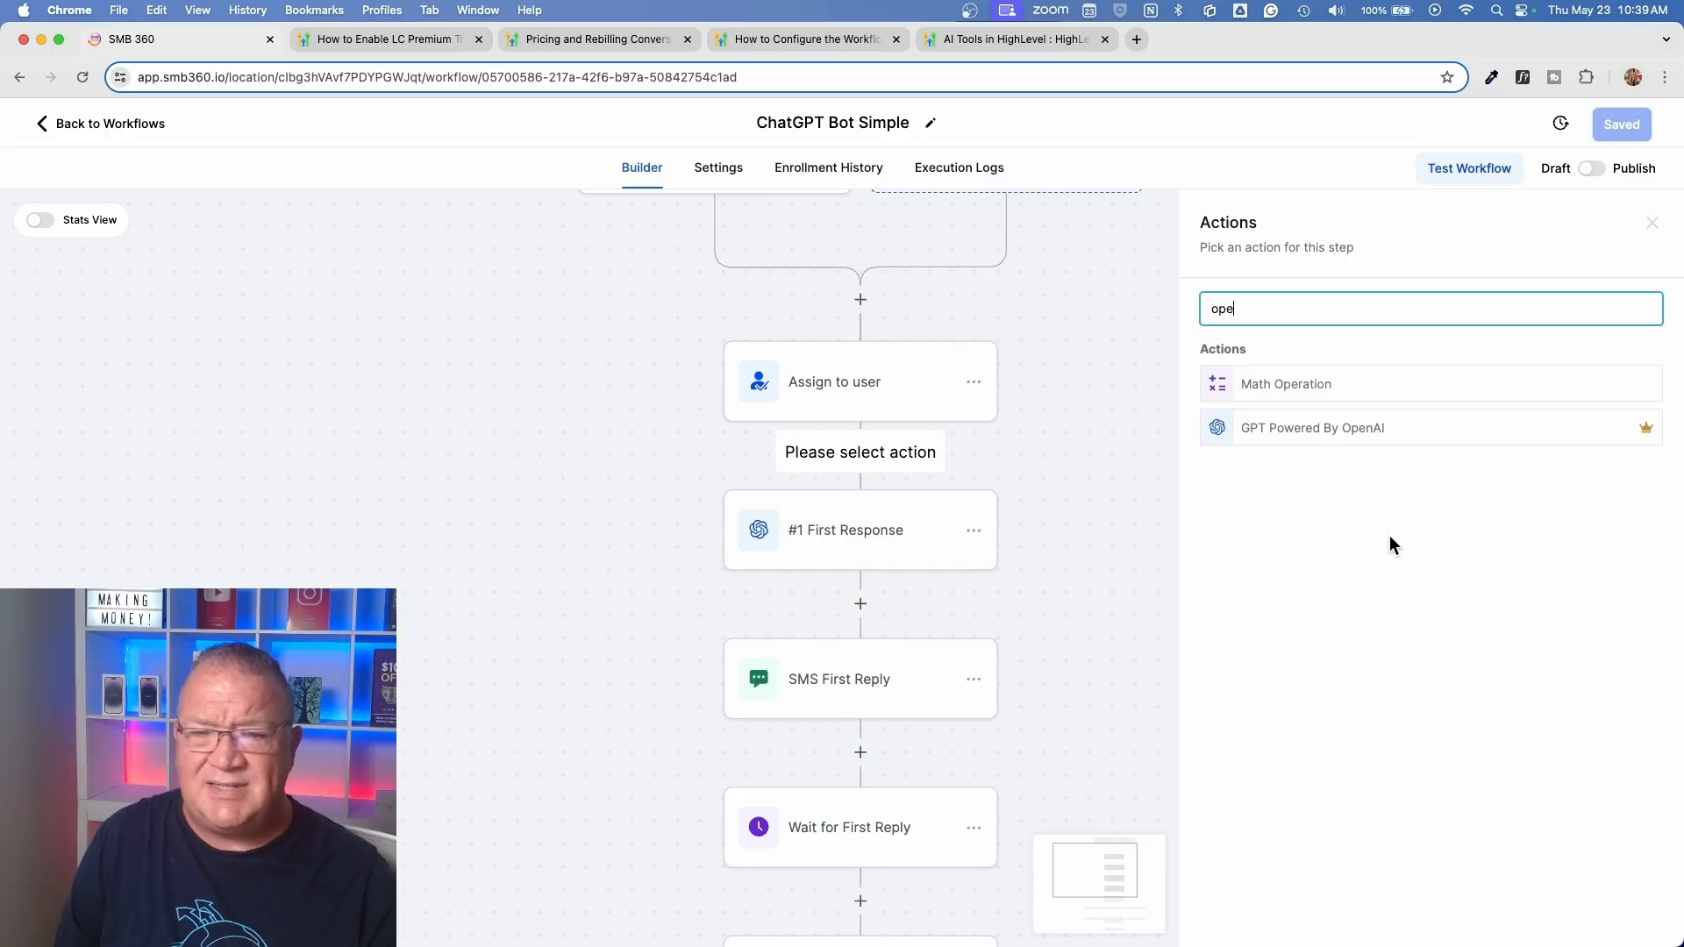
pyautogui.click(1655, 229)
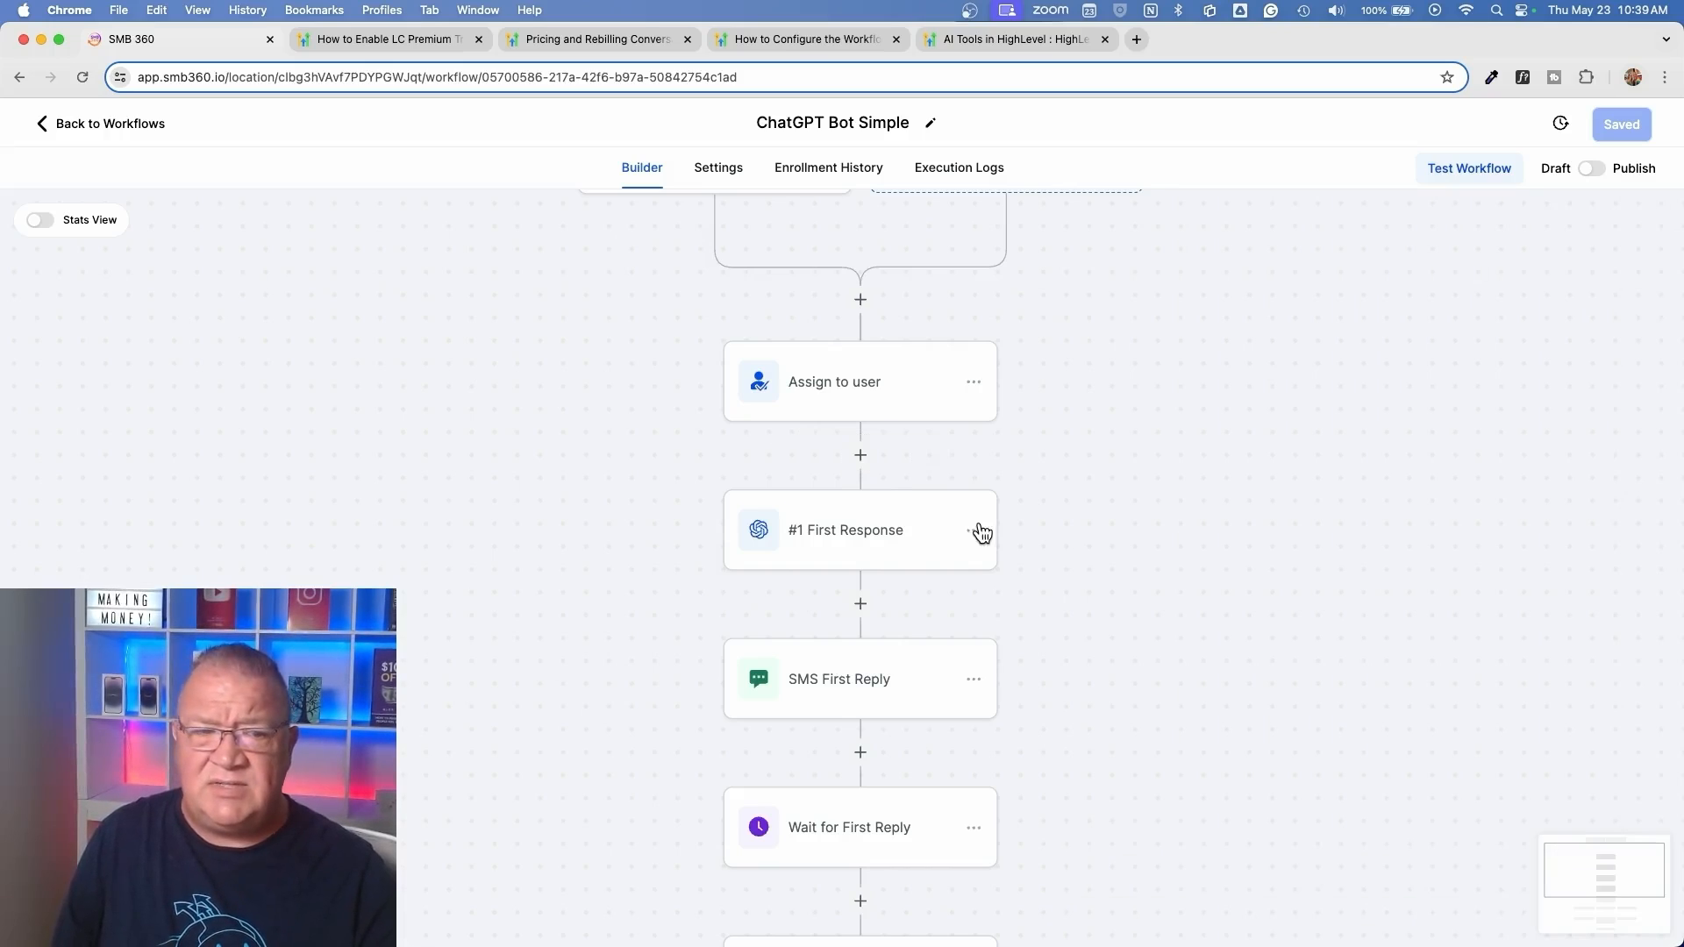
# Open the #1 First Response action and review its model choices, keeping GPT 4 Turbo selected
pyautogui.click(873, 530)
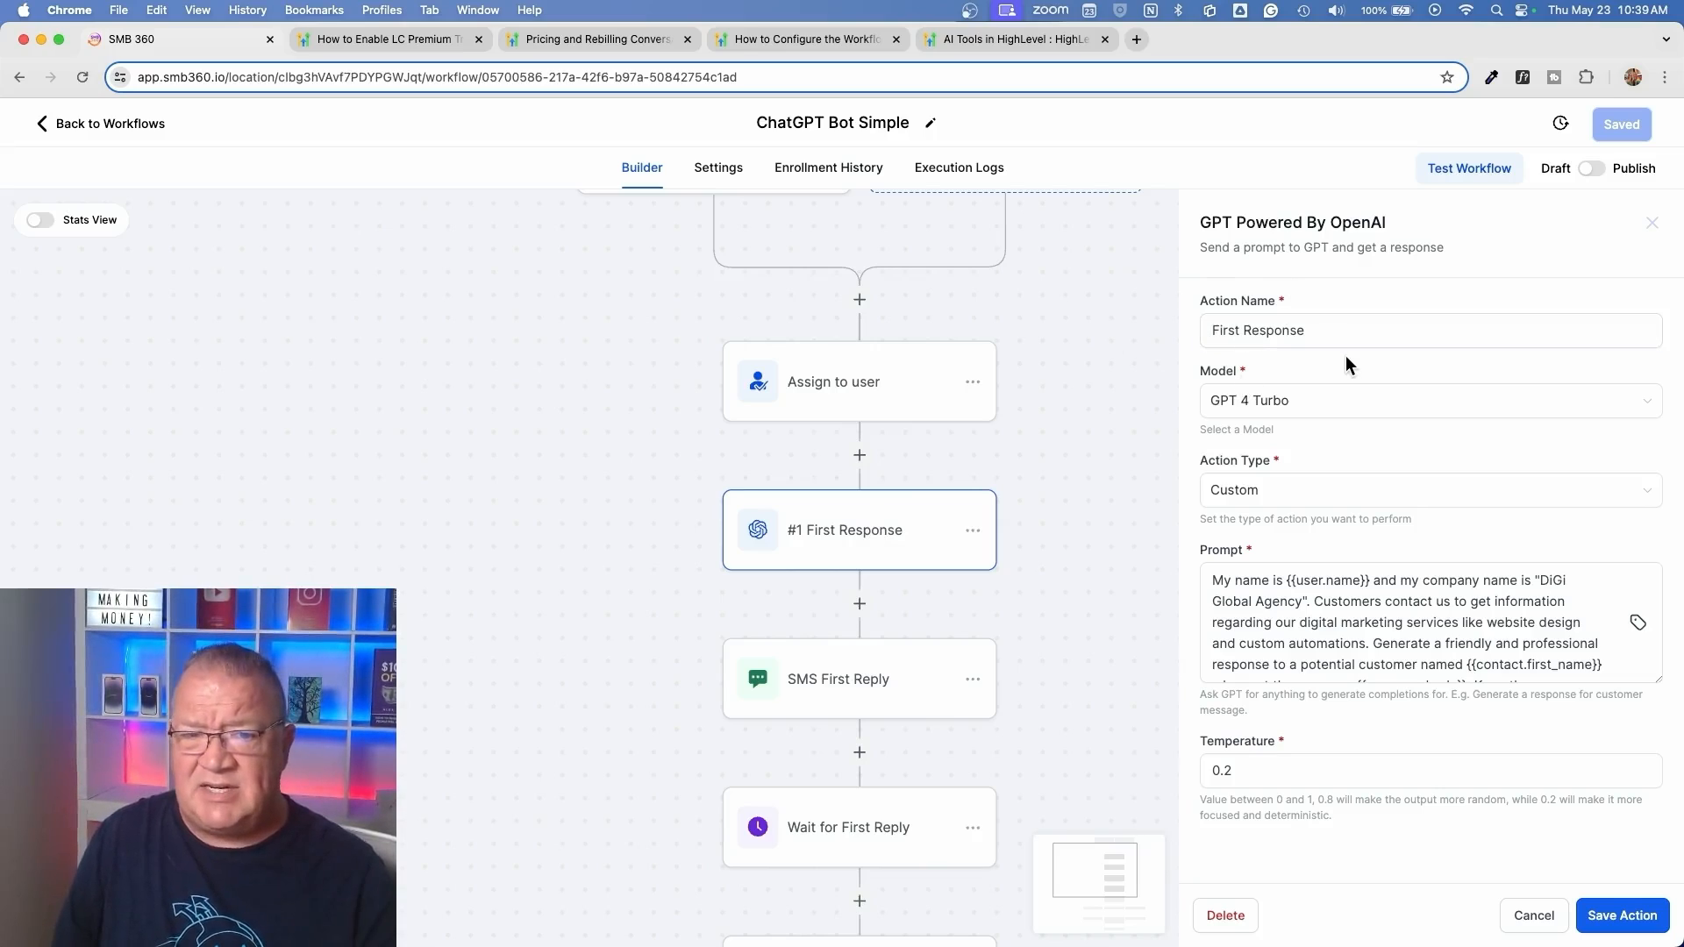
pyautogui.click(1362, 405)
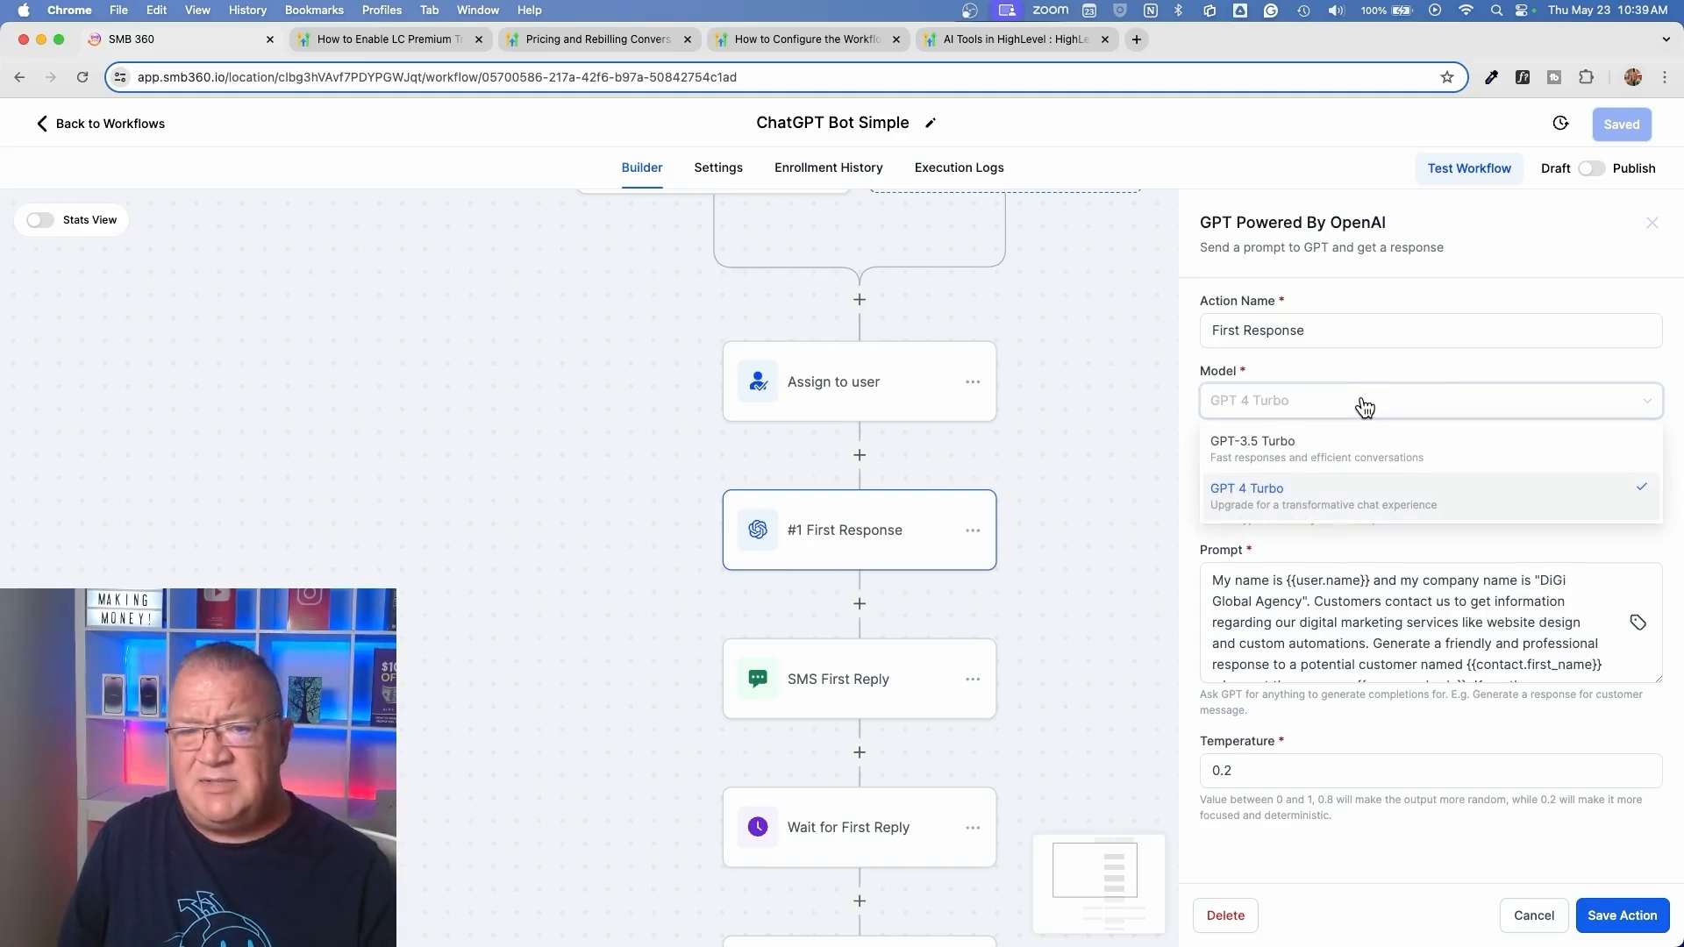
pyautogui.click(1232, 509)
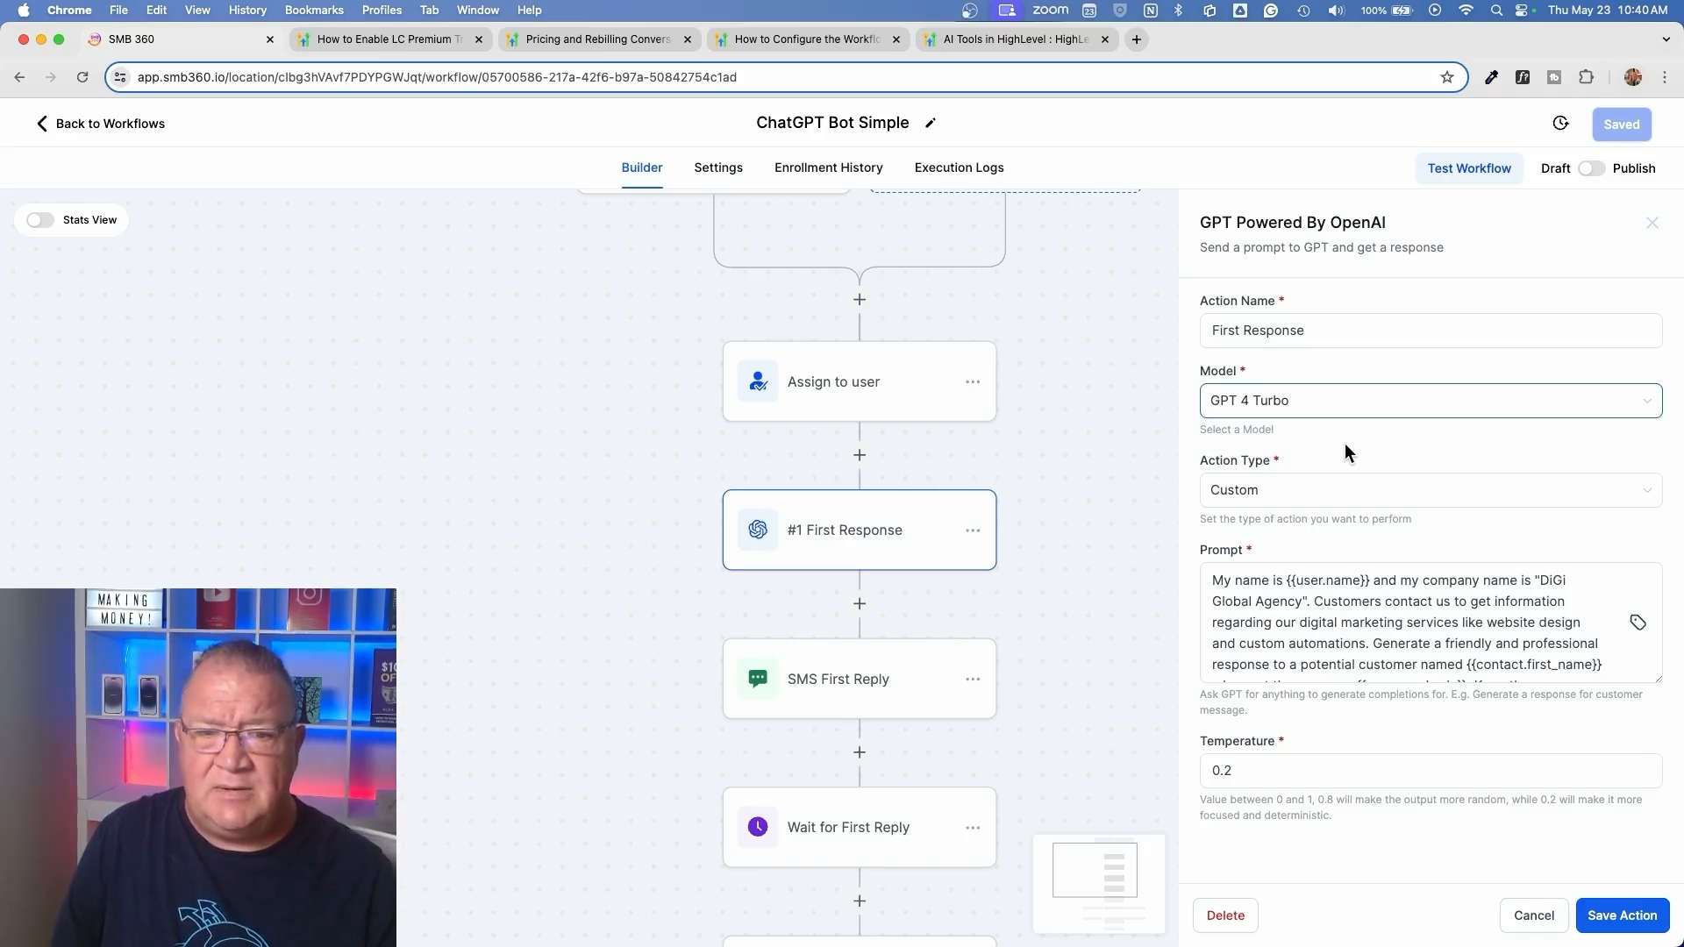
# Try the Analyze Text Sentiment action type on #1 First Response with {{message.body}} as its input text, and discard it unsaved
pyautogui.click(1263, 488)
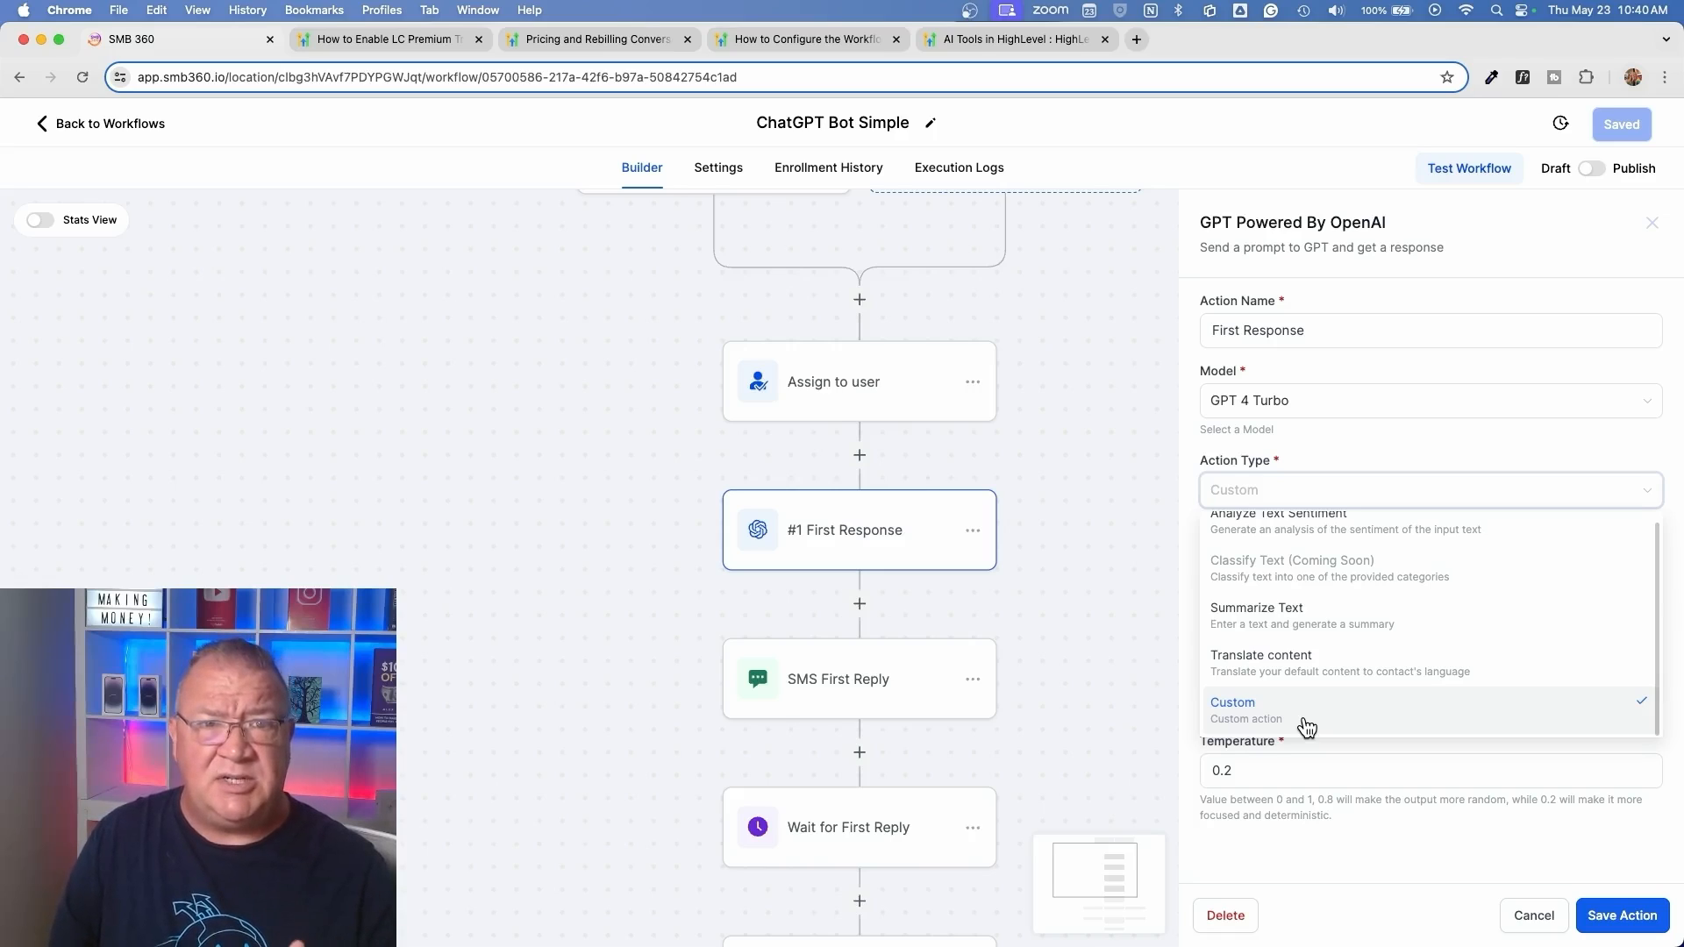
pyautogui.scroll(1, 1307, 676)
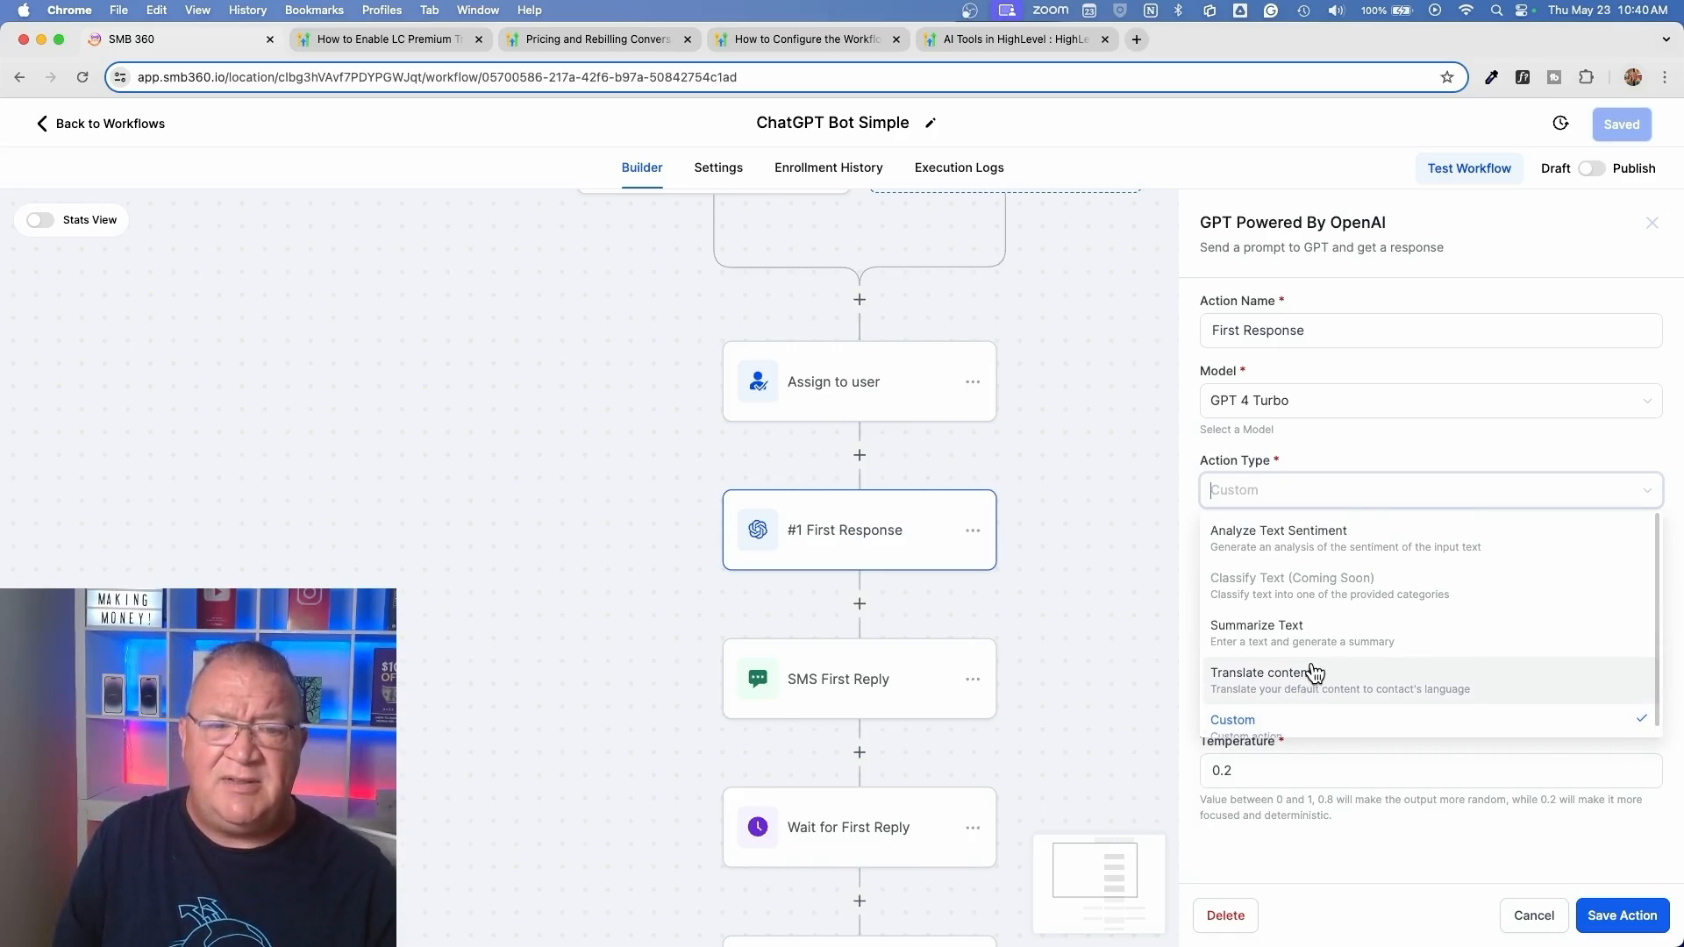
pyautogui.click(1319, 553)
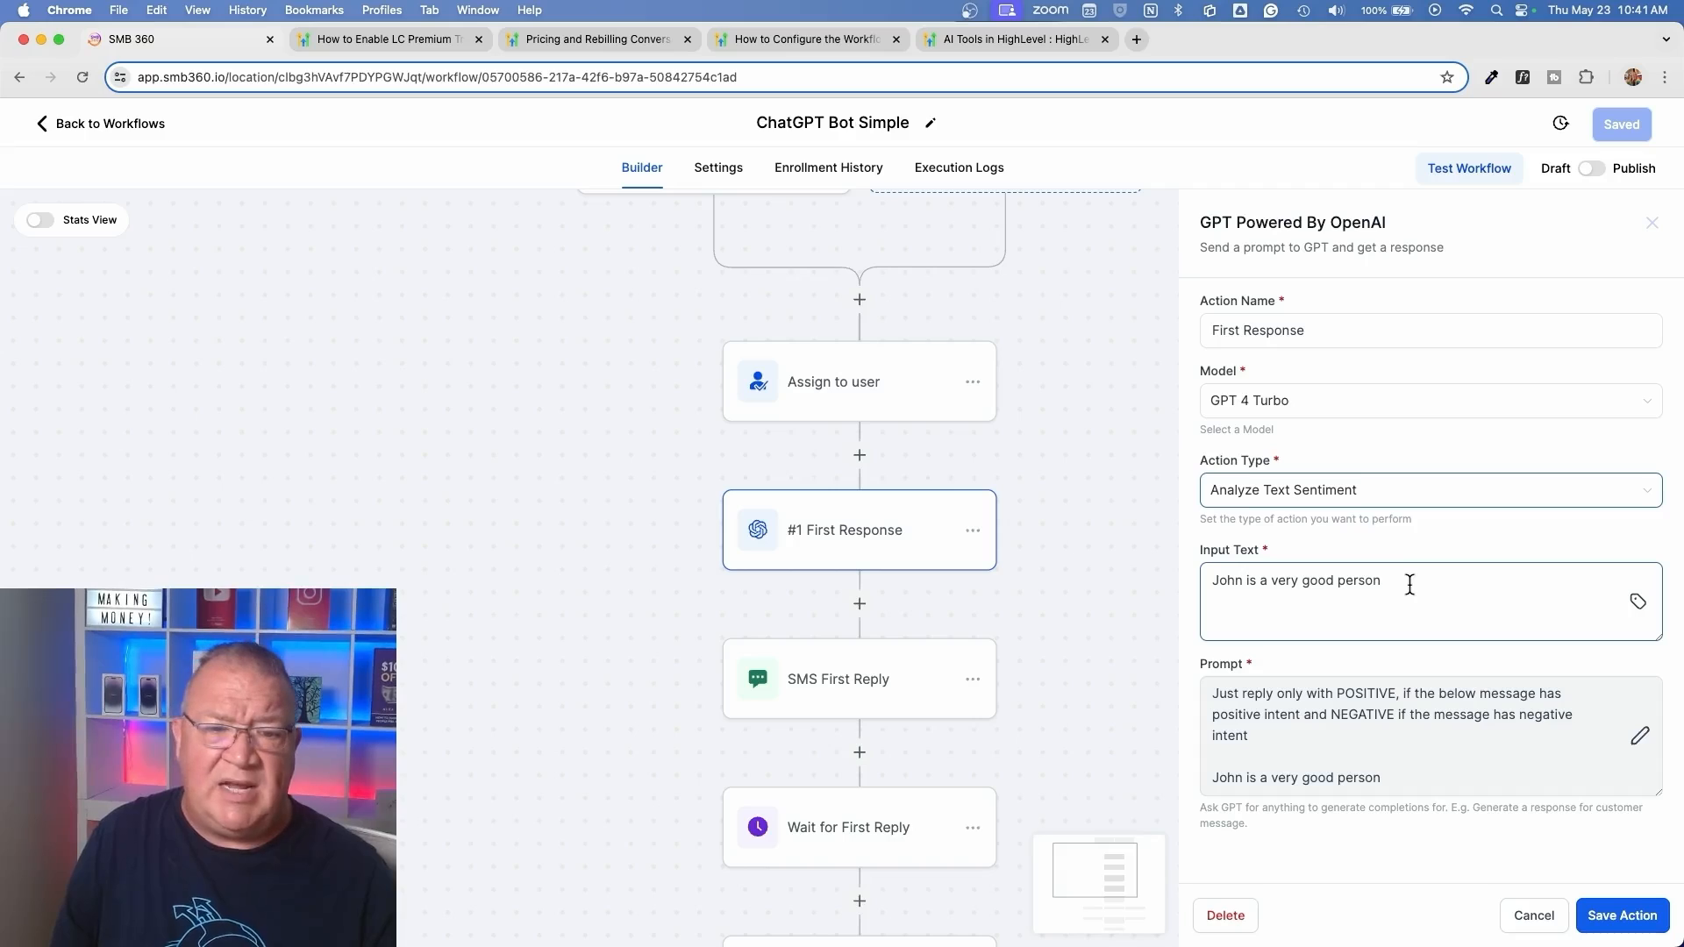
pyautogui.moveTo(1410, 585); pyautogui.dragTo(1133, 584)
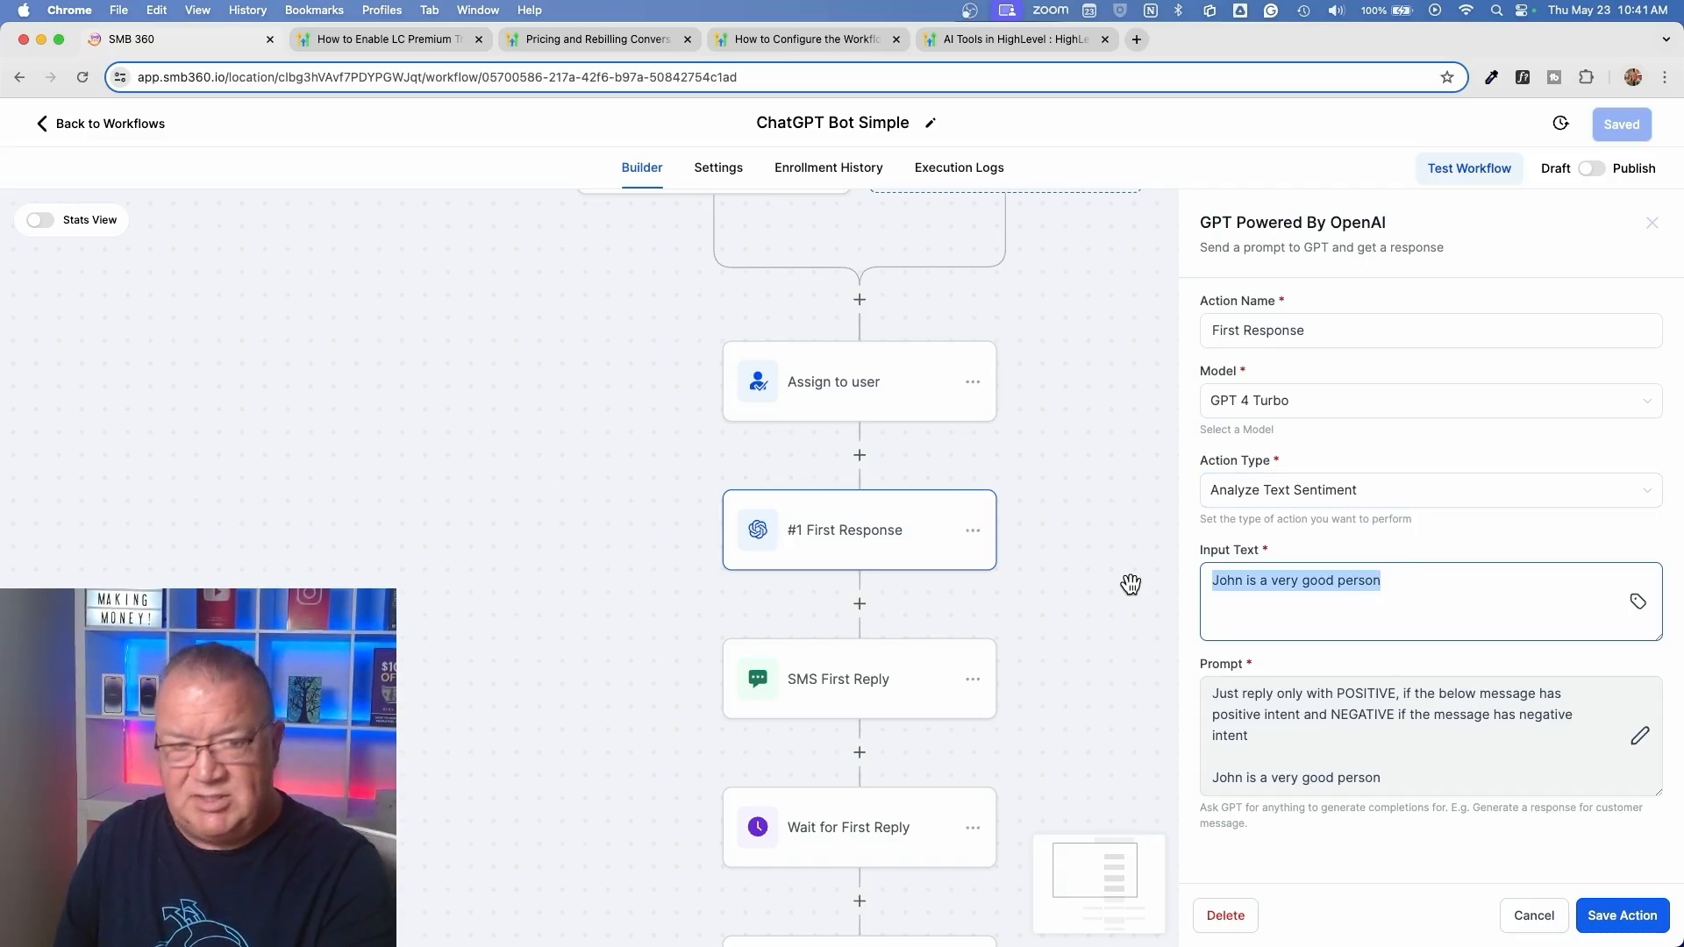
pyautogui.press('BackSpace')
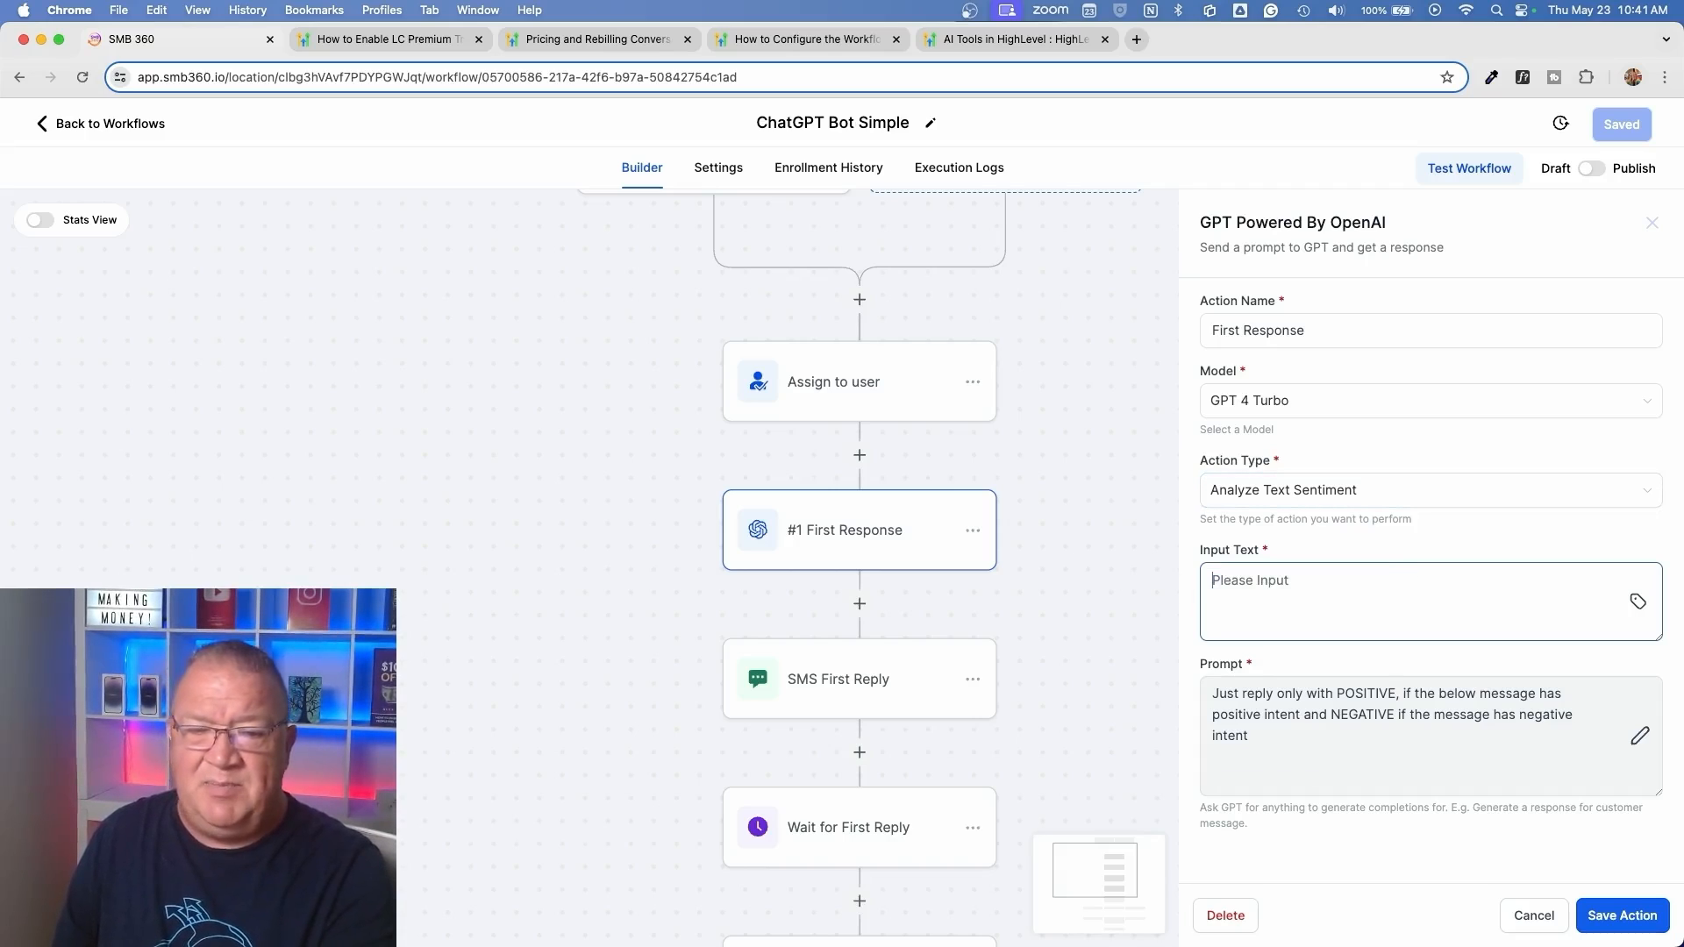
pyautogui.click(1638, 603)
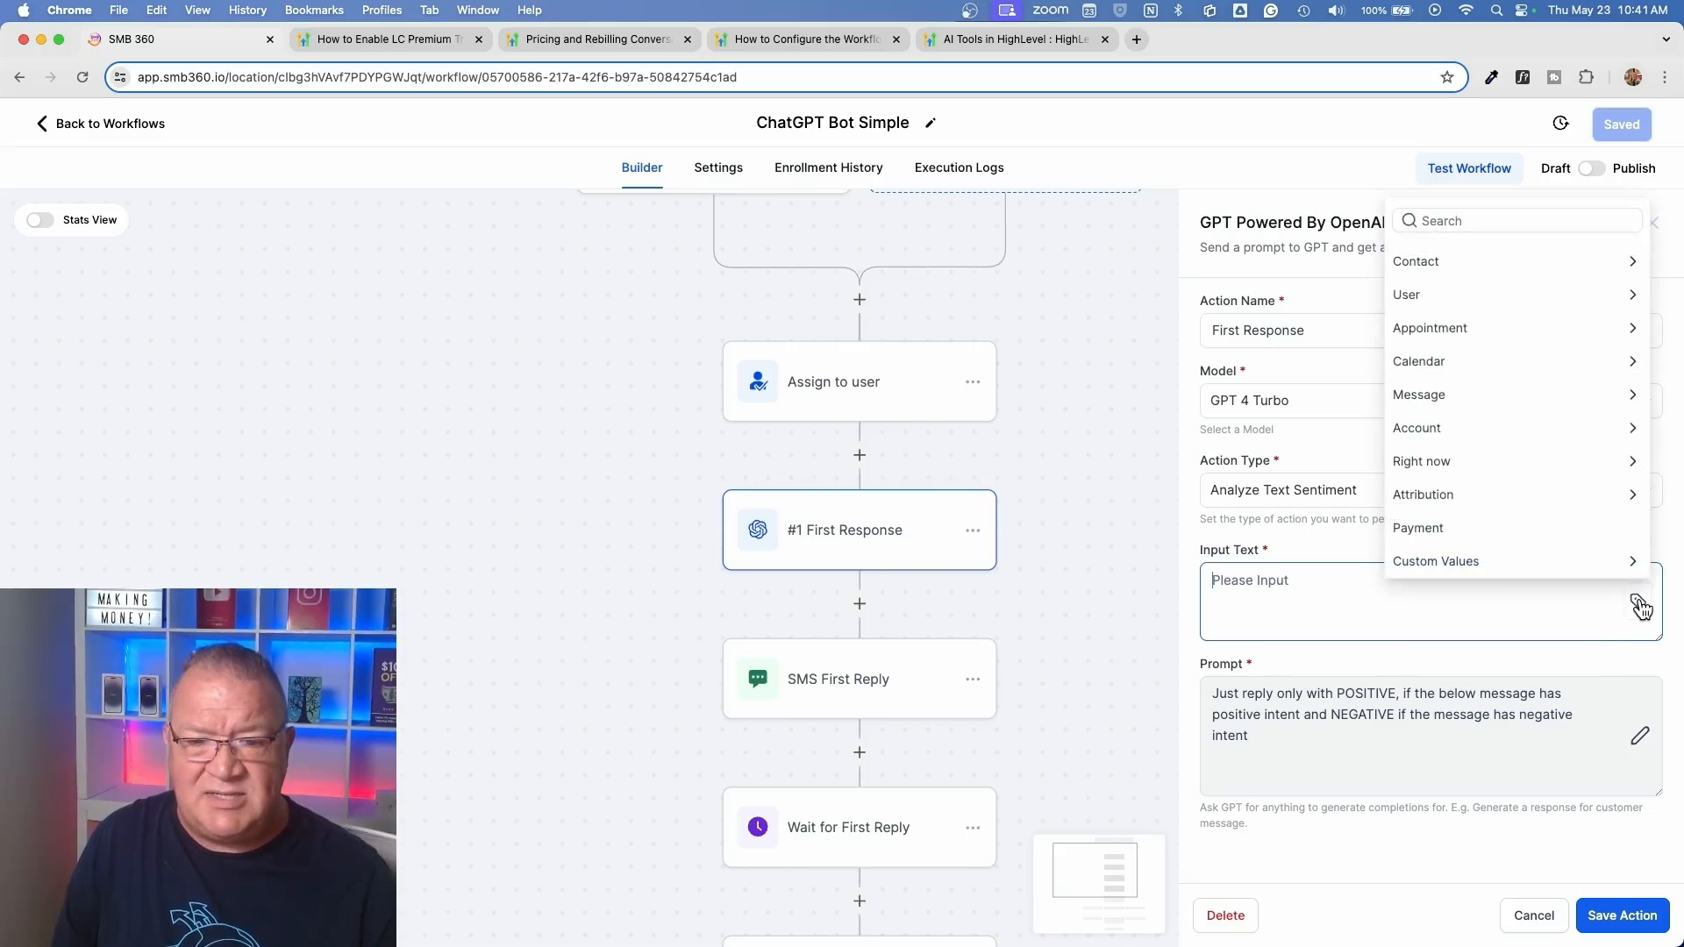
pyautogui.click(1423, 396)
pyautogui.click(1439, 494)
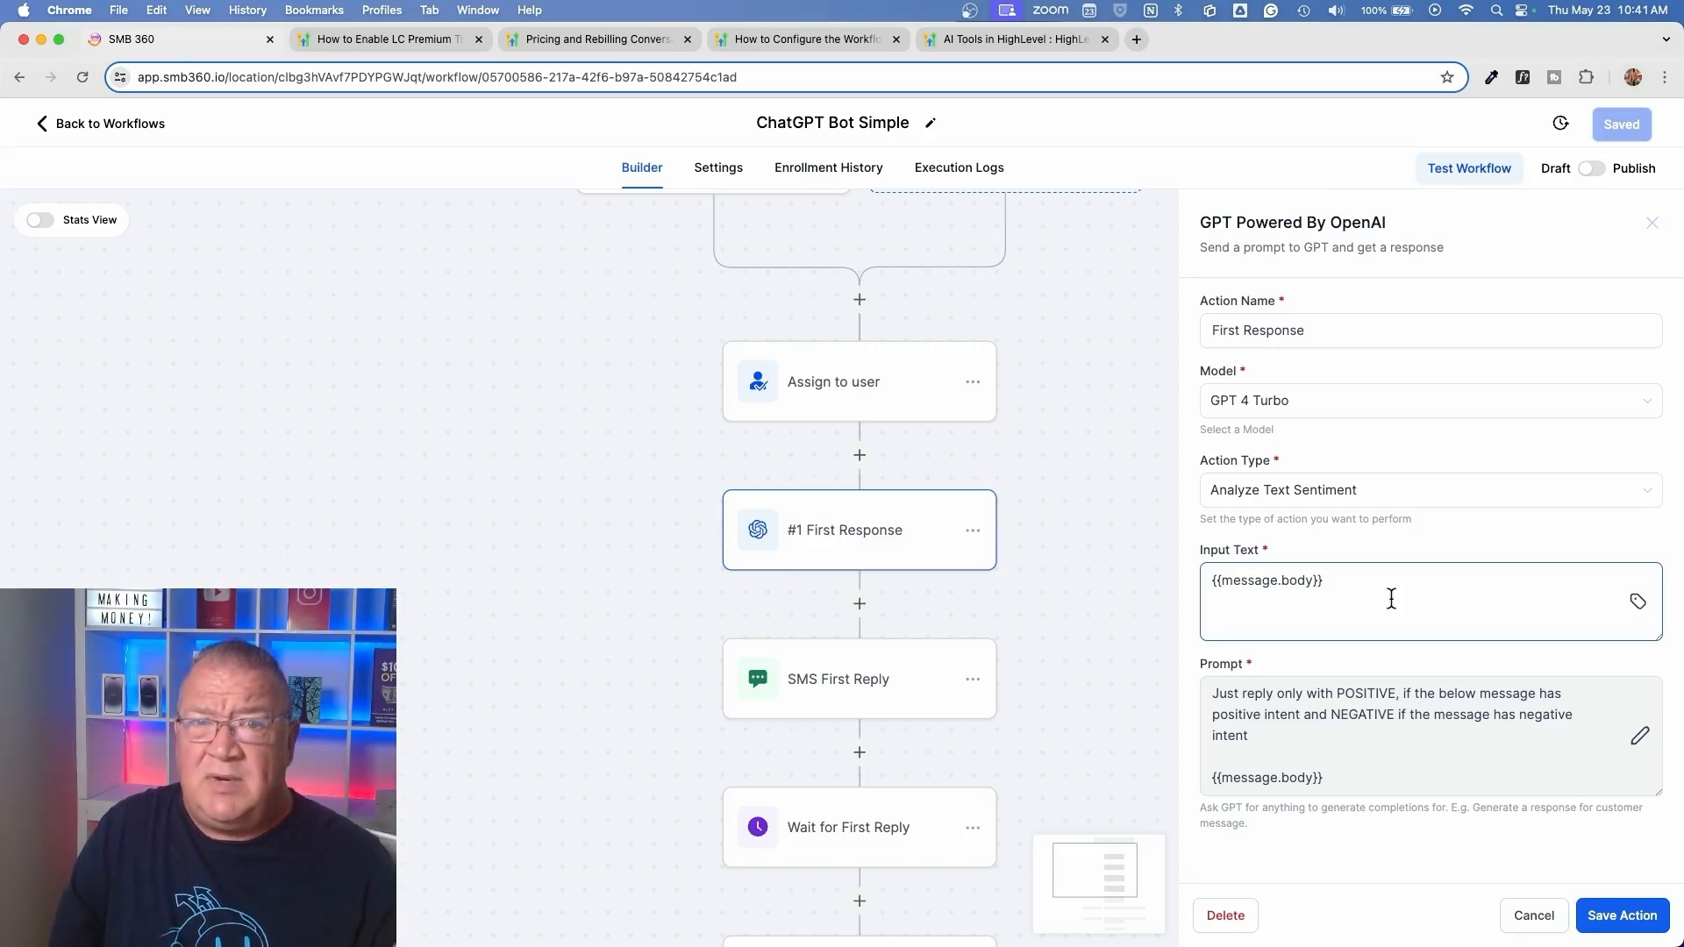
pyautogui.click(1535, 916)
# Reopen #1 First Response, read its full Custom prompt including the {{contact.first_name}} and {{message.body}} values, and close it without saving
pyautogui.click(825, 539)
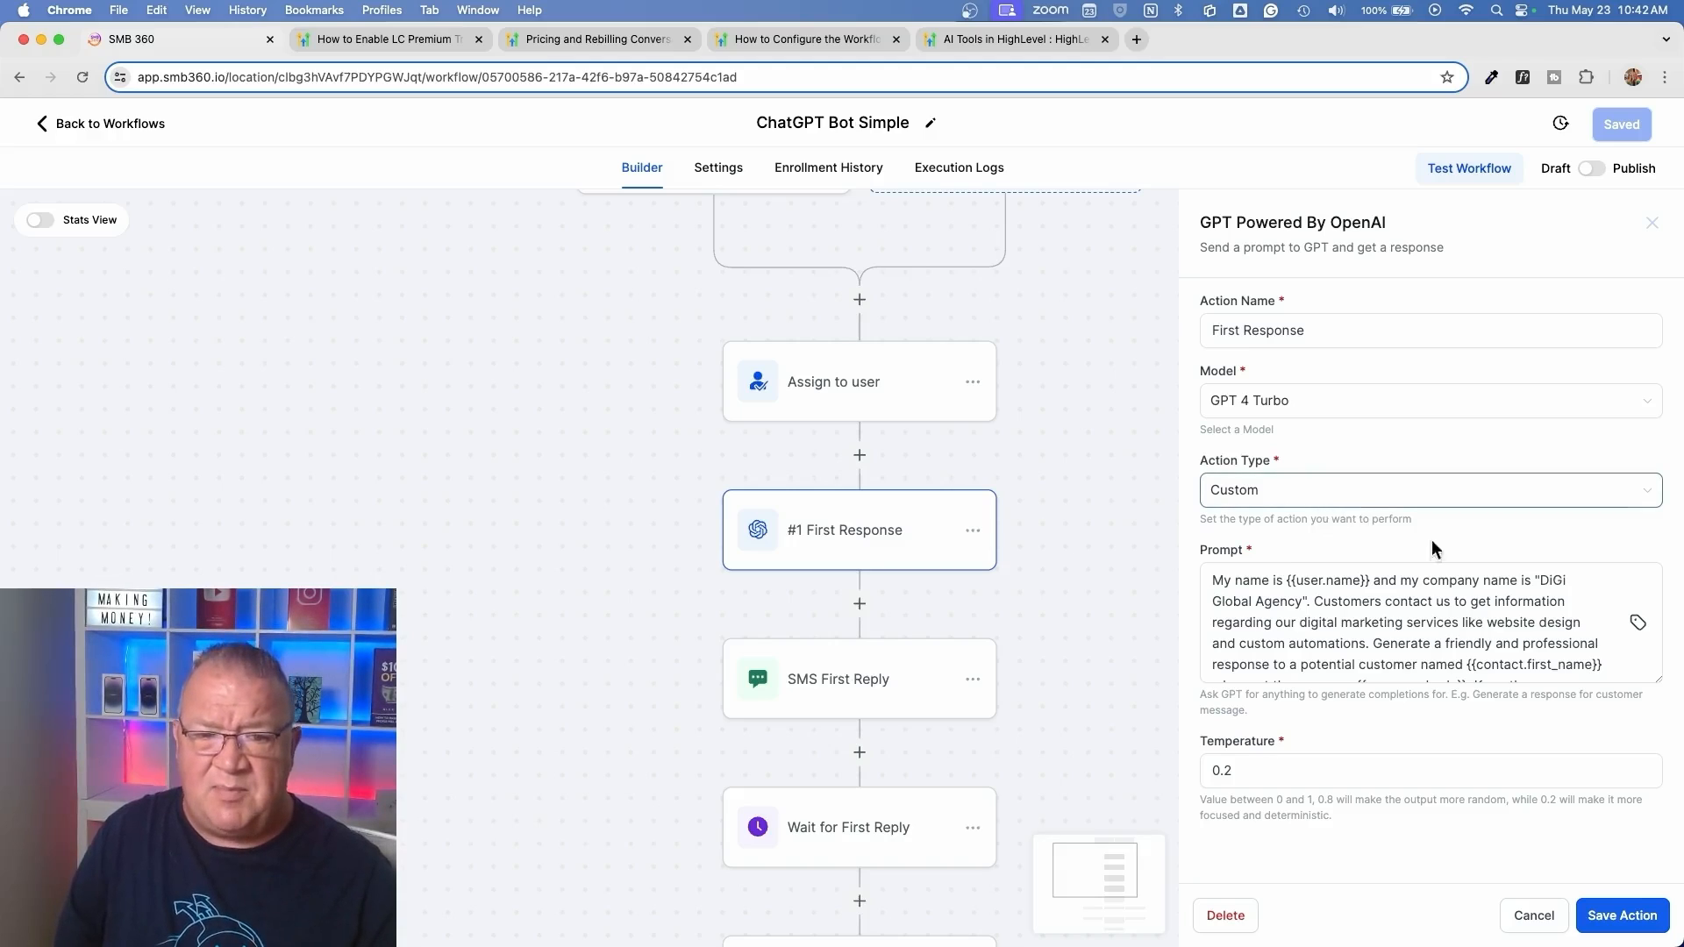
pyautogui.scroll(-2, 1539, 602)
pyautogui.scroll(2, 1541, 602)
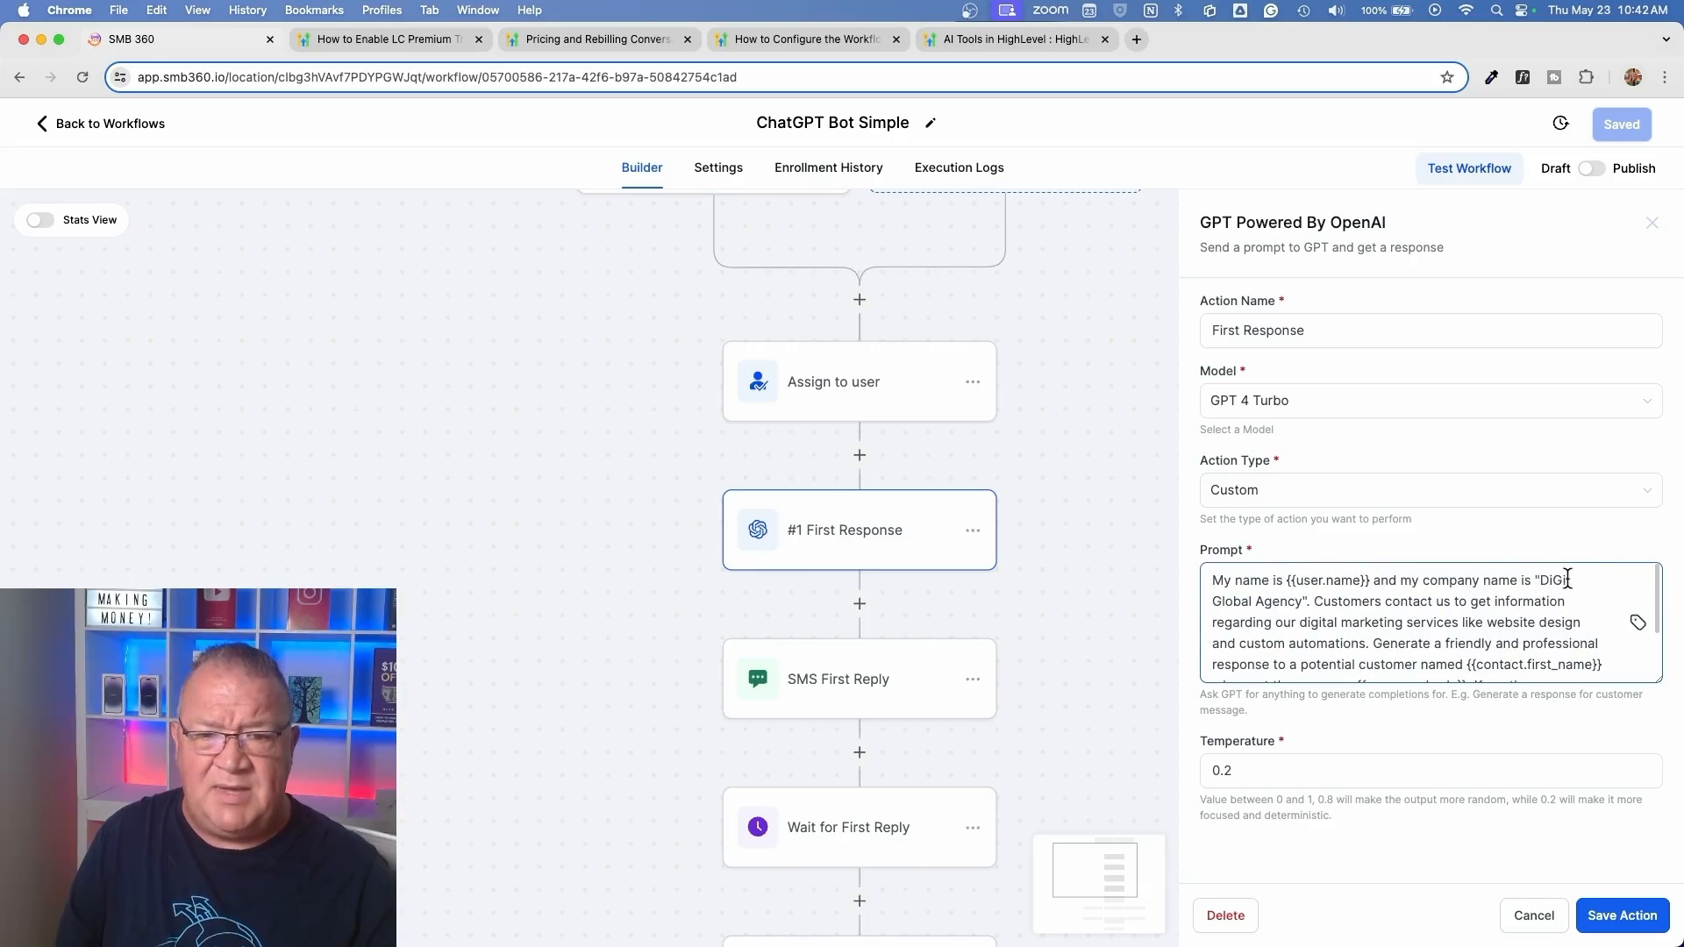
pyautogui.scroll(5, 1567, 577)
pyautogui.scroll(-3, 1575, 529)
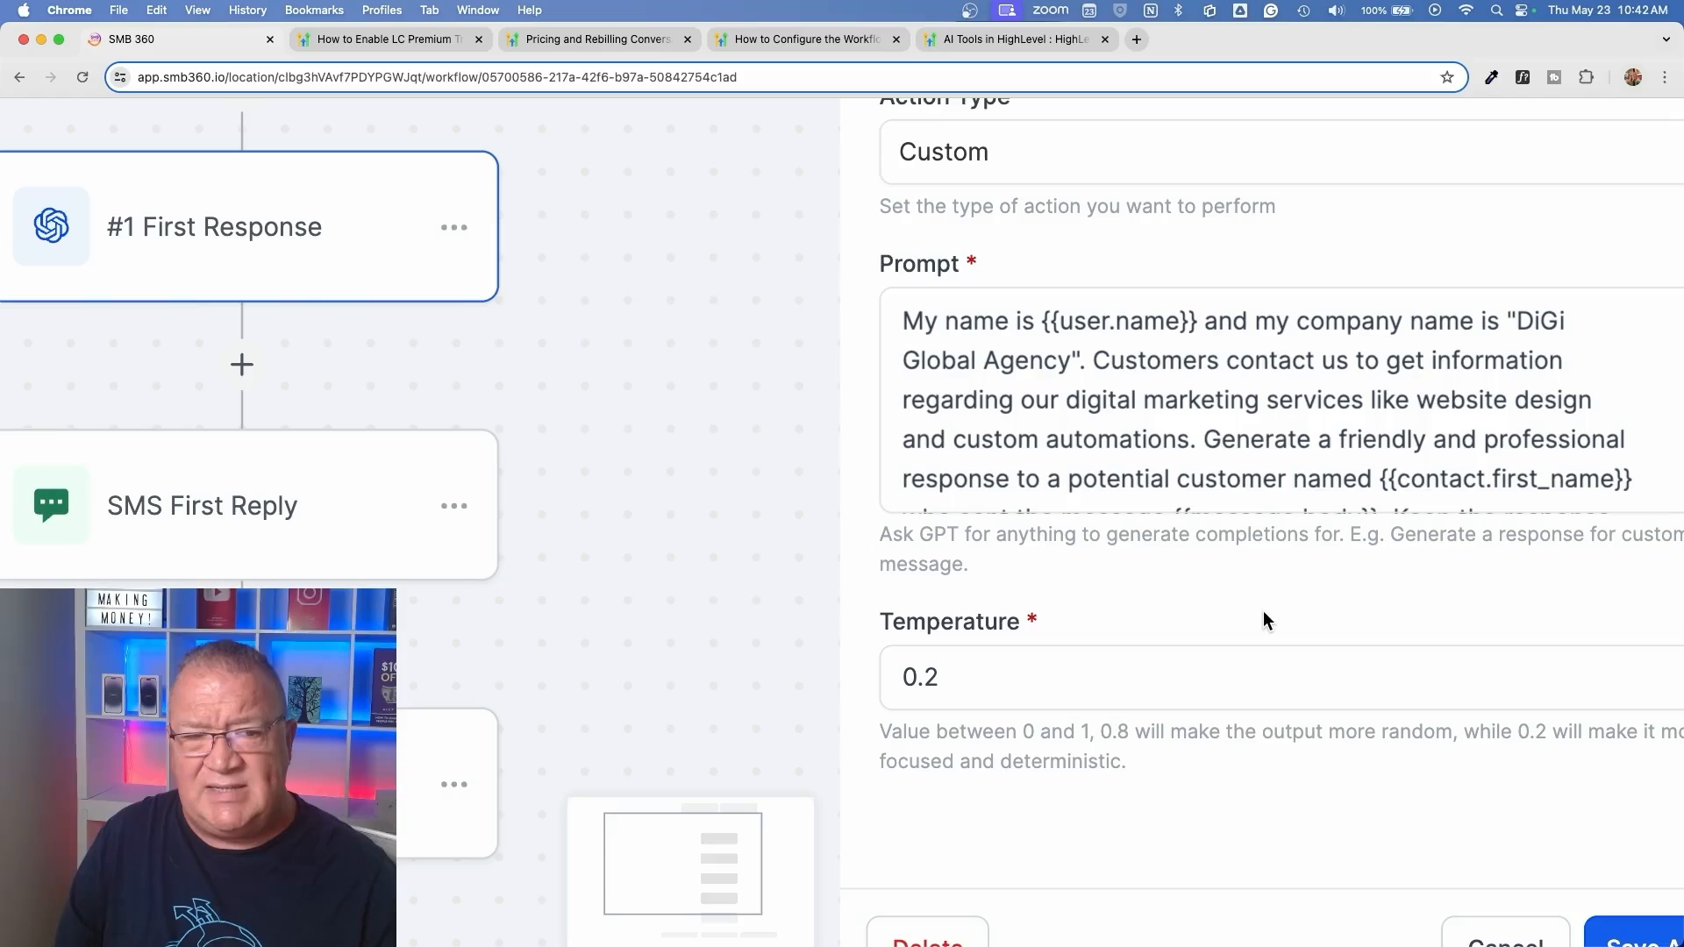
pyautogui.scroll(-1, 1371, 400)
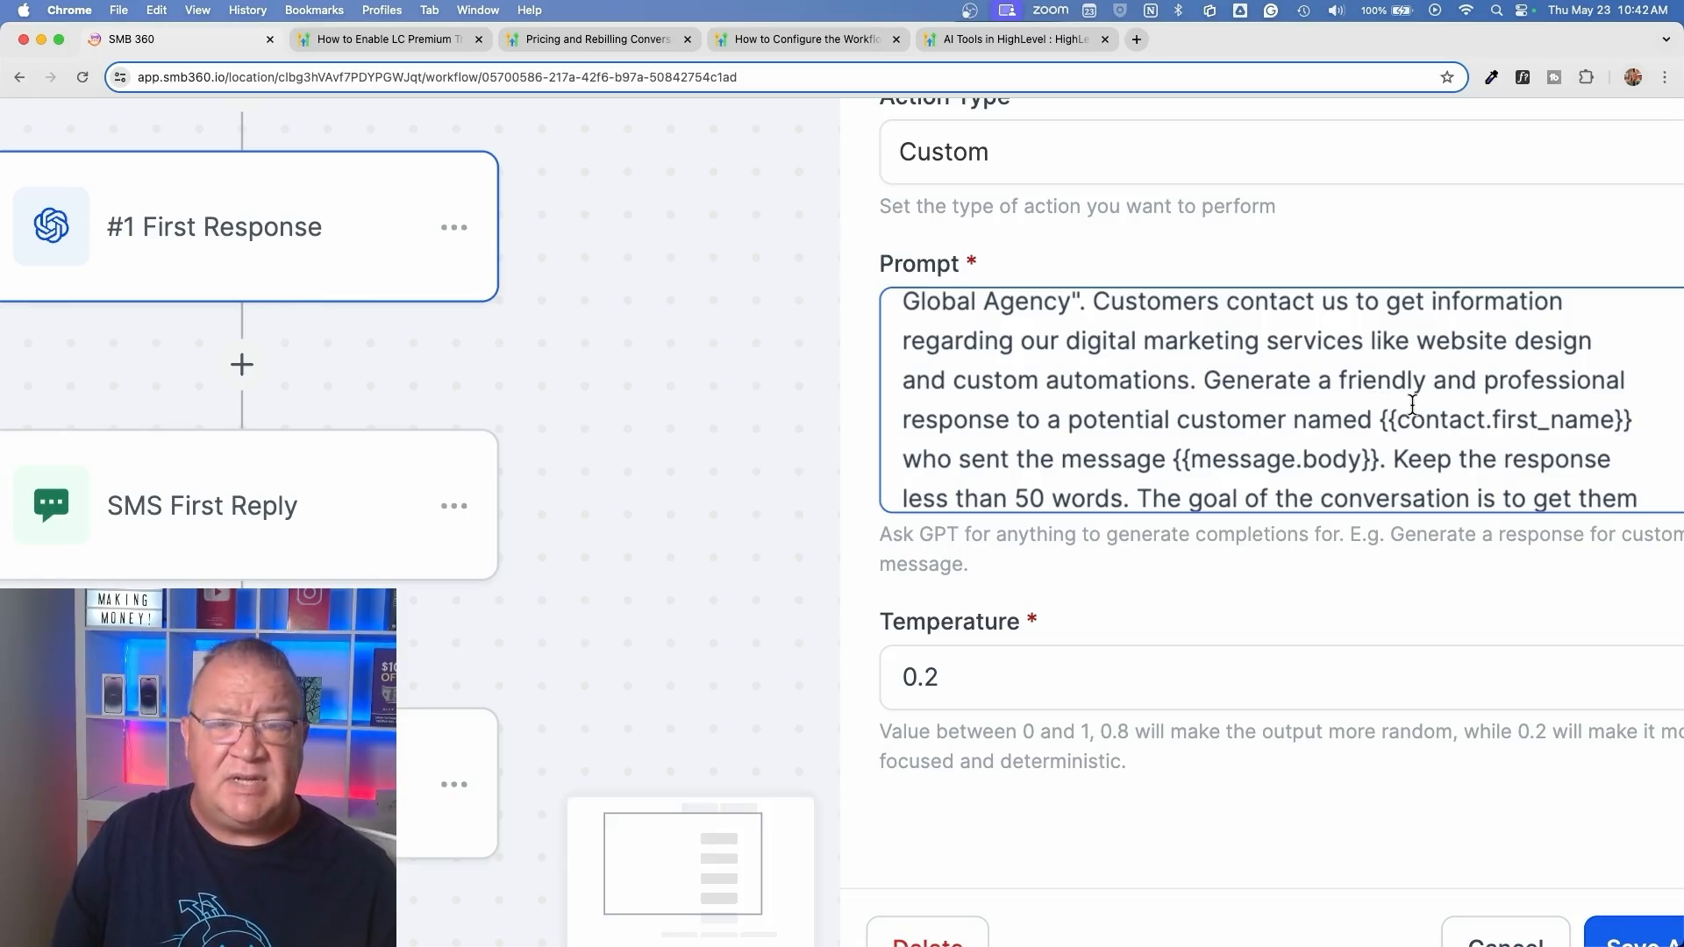
pyautogui.moveTo(1379, 419); pyautogui.dragTo(1630, 414)
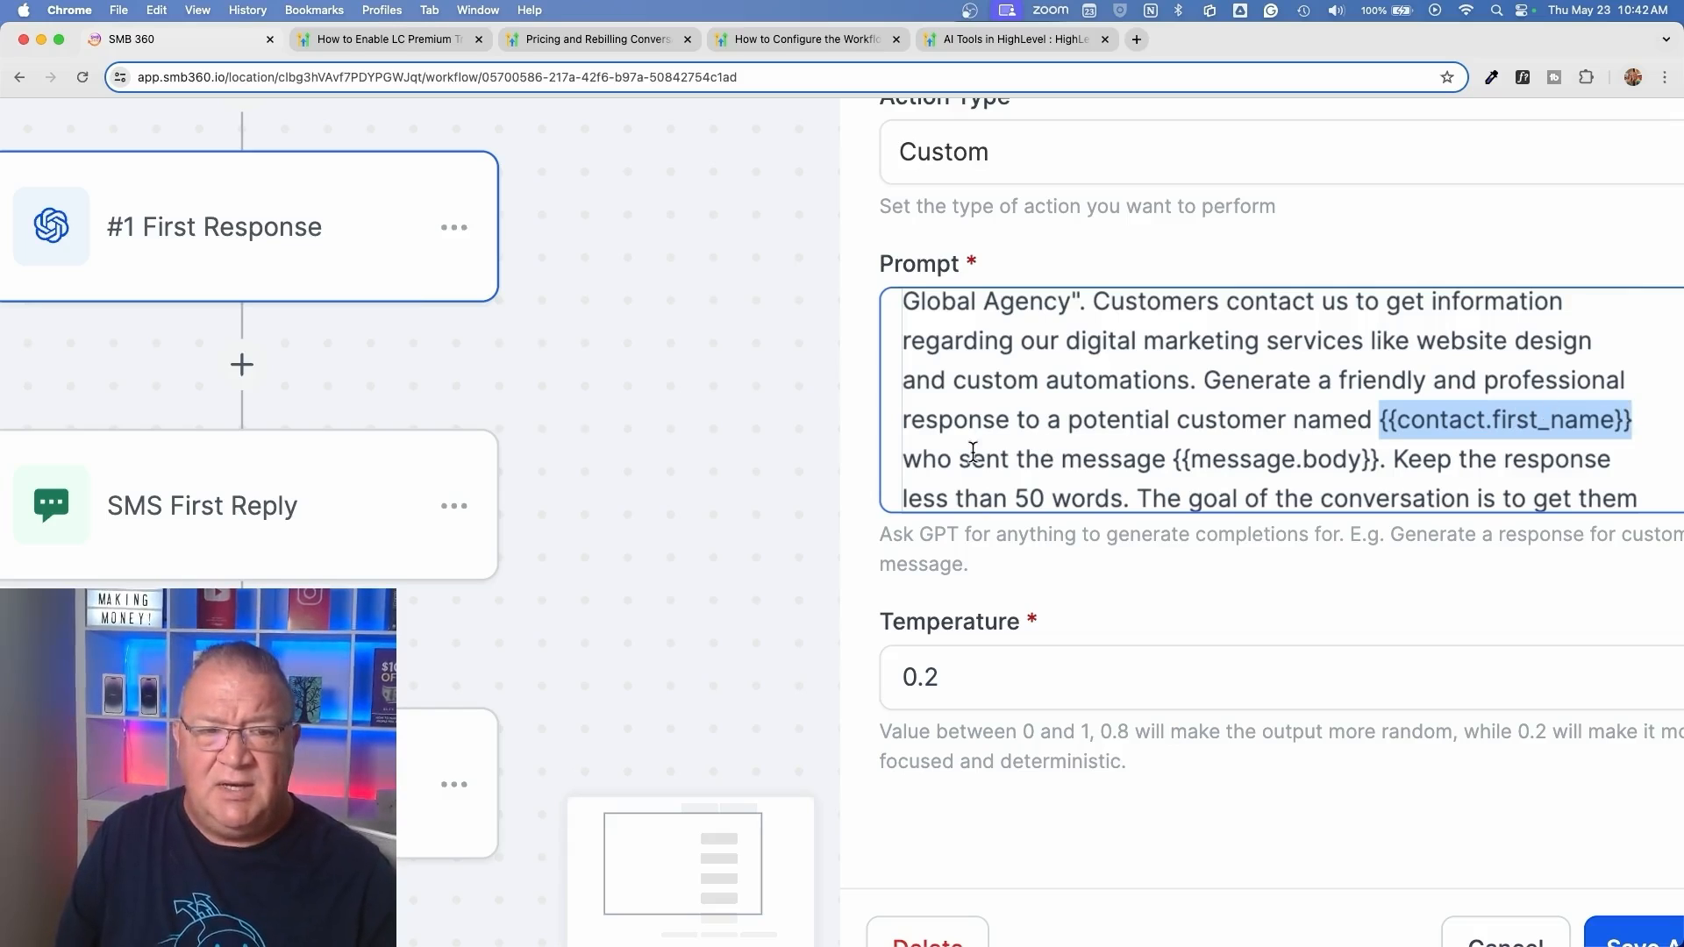
pyautogui.moveTo(1172, 456); pyautogui.dragTo(1379, 456)
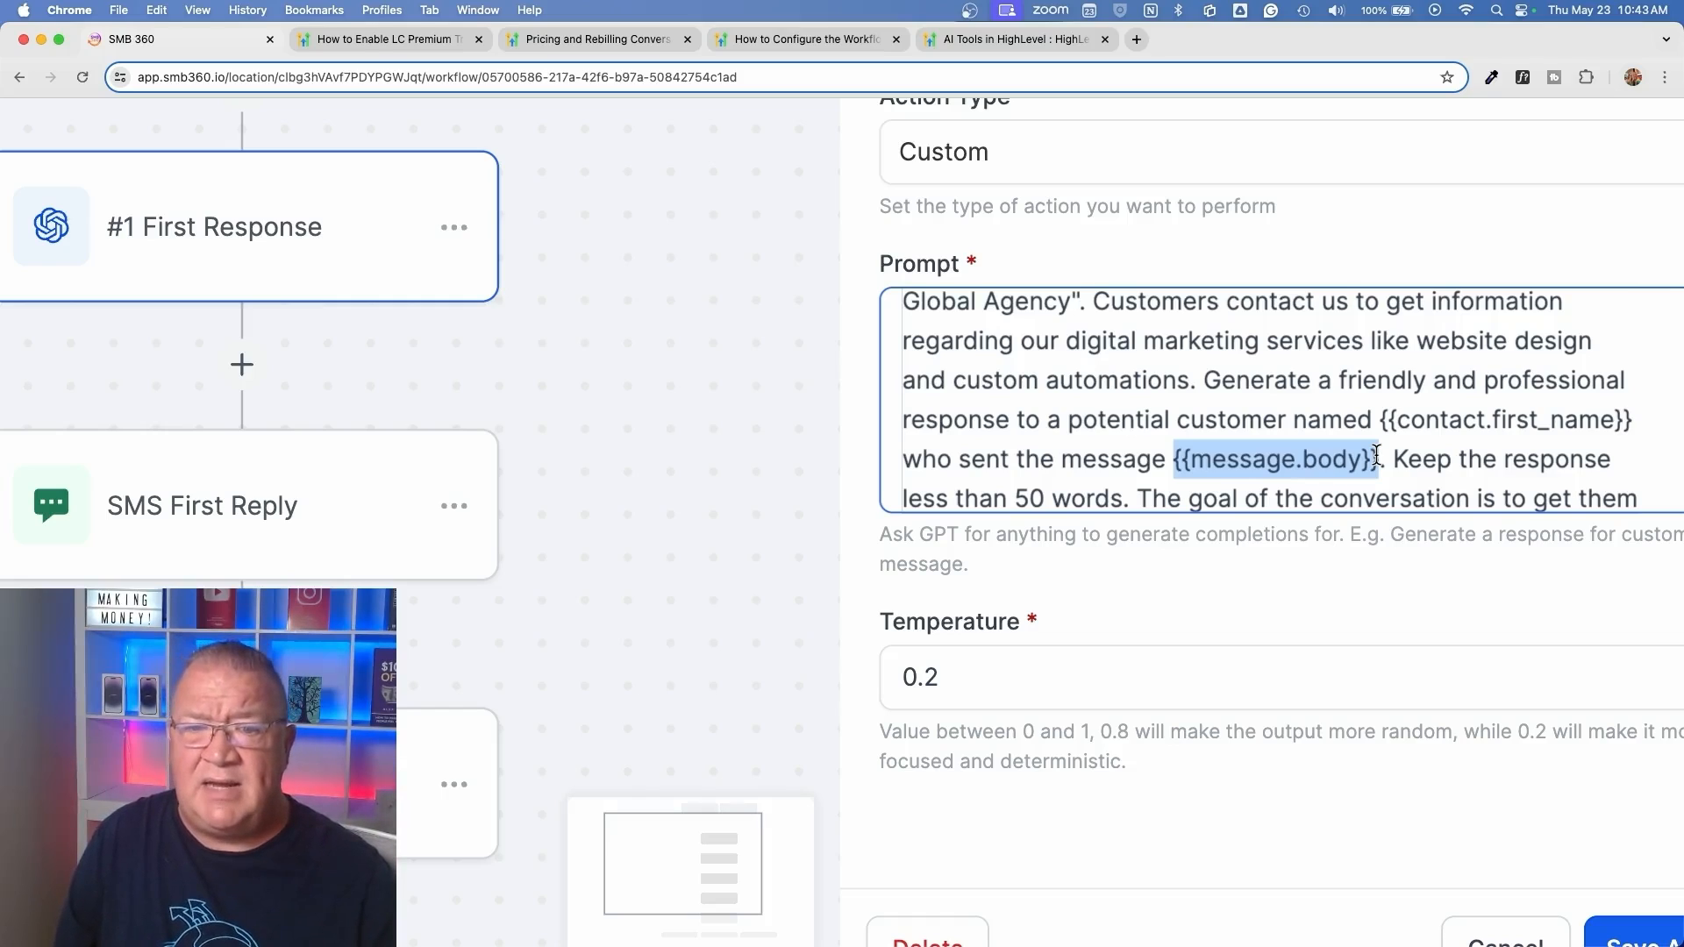
pyautogui.scroll(-2, 1377, 456)
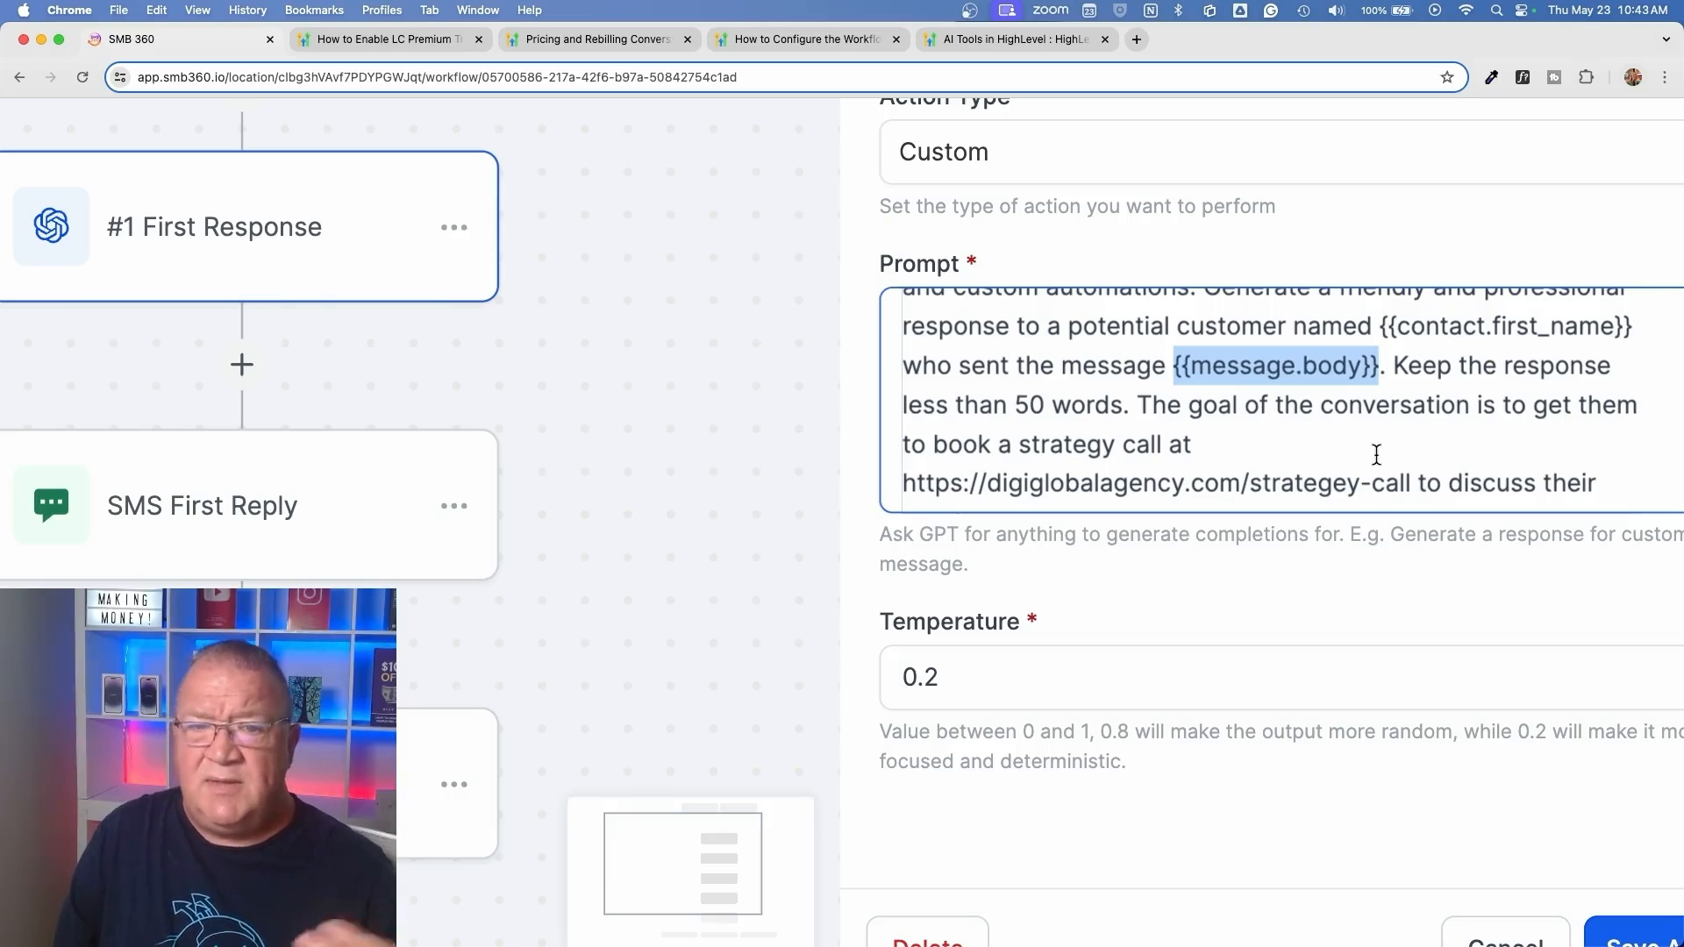
pyautogui.scroll(-1, 1377, 456)
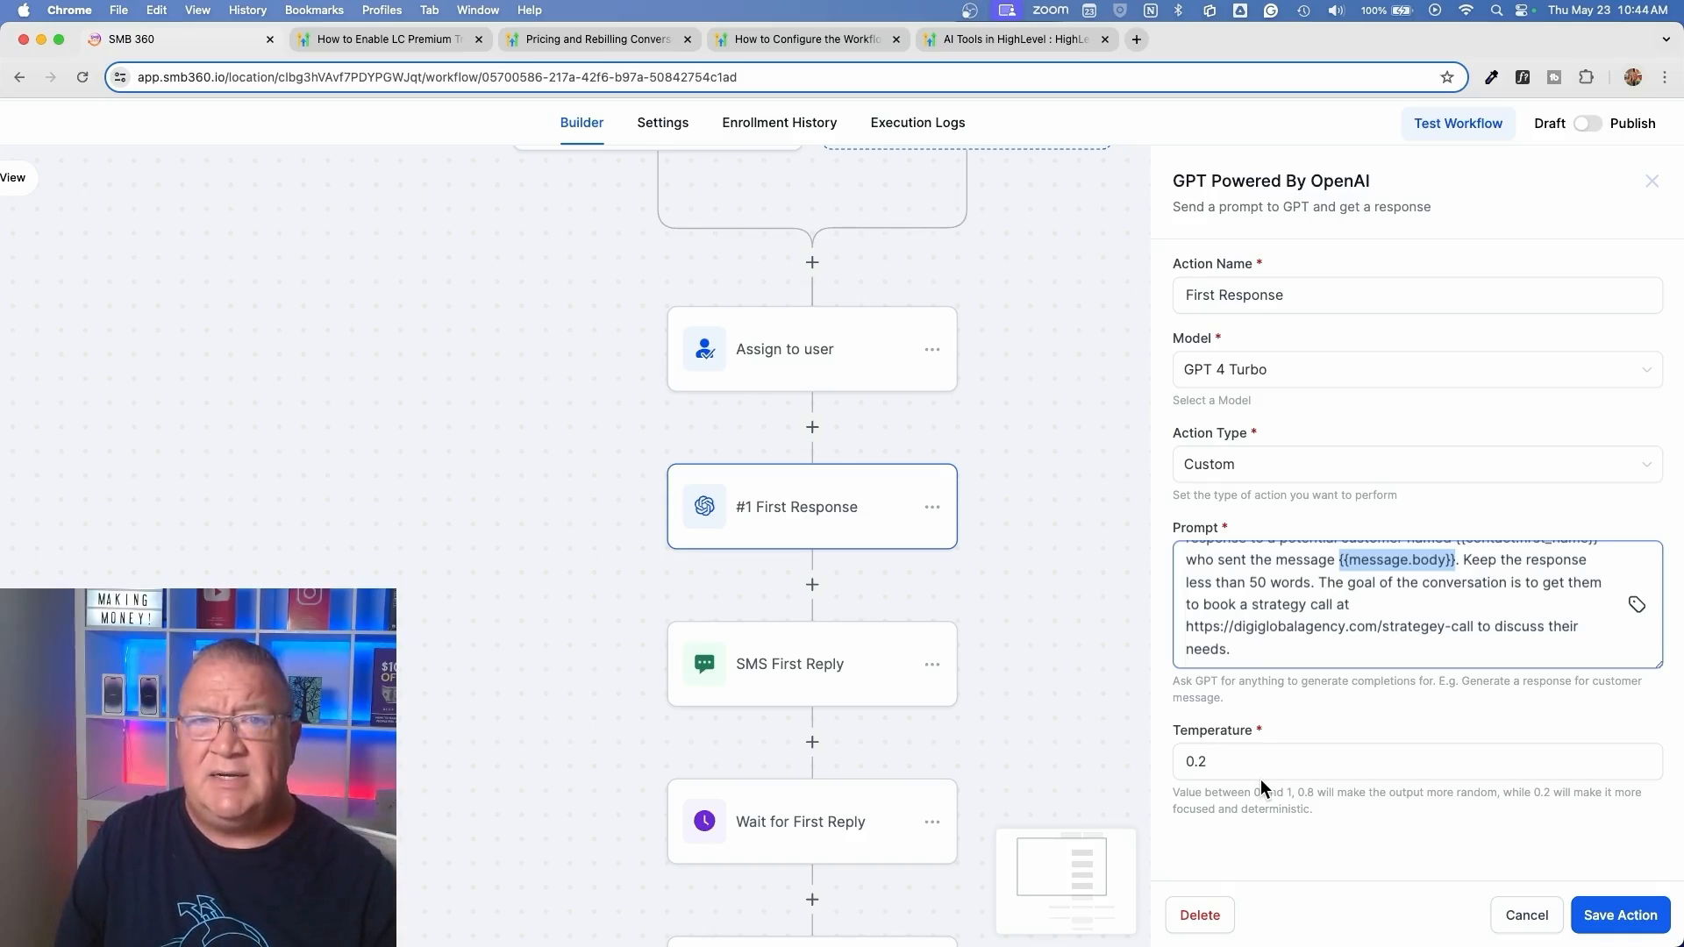
pyautogui.click(1526, 915)
# Open the SMS First Reply action and examine the ChatGPT response value used in its message
pyautogui.scroll(3, 991, 587)
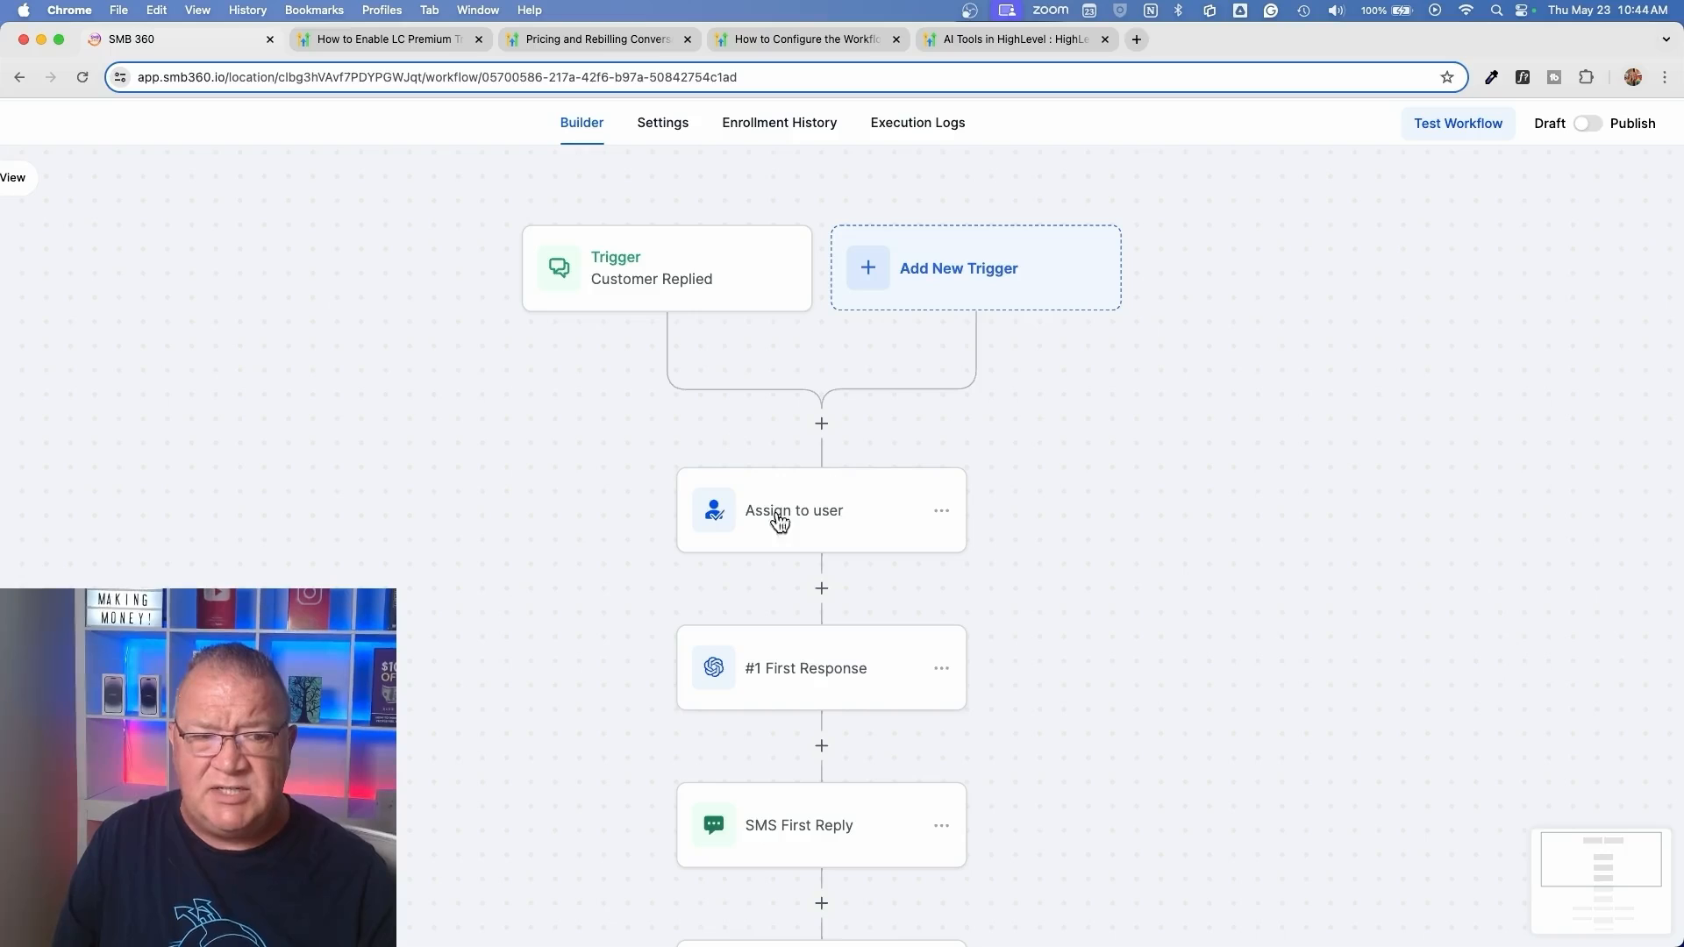
pyautogui.scroll(-3, 877, 558)
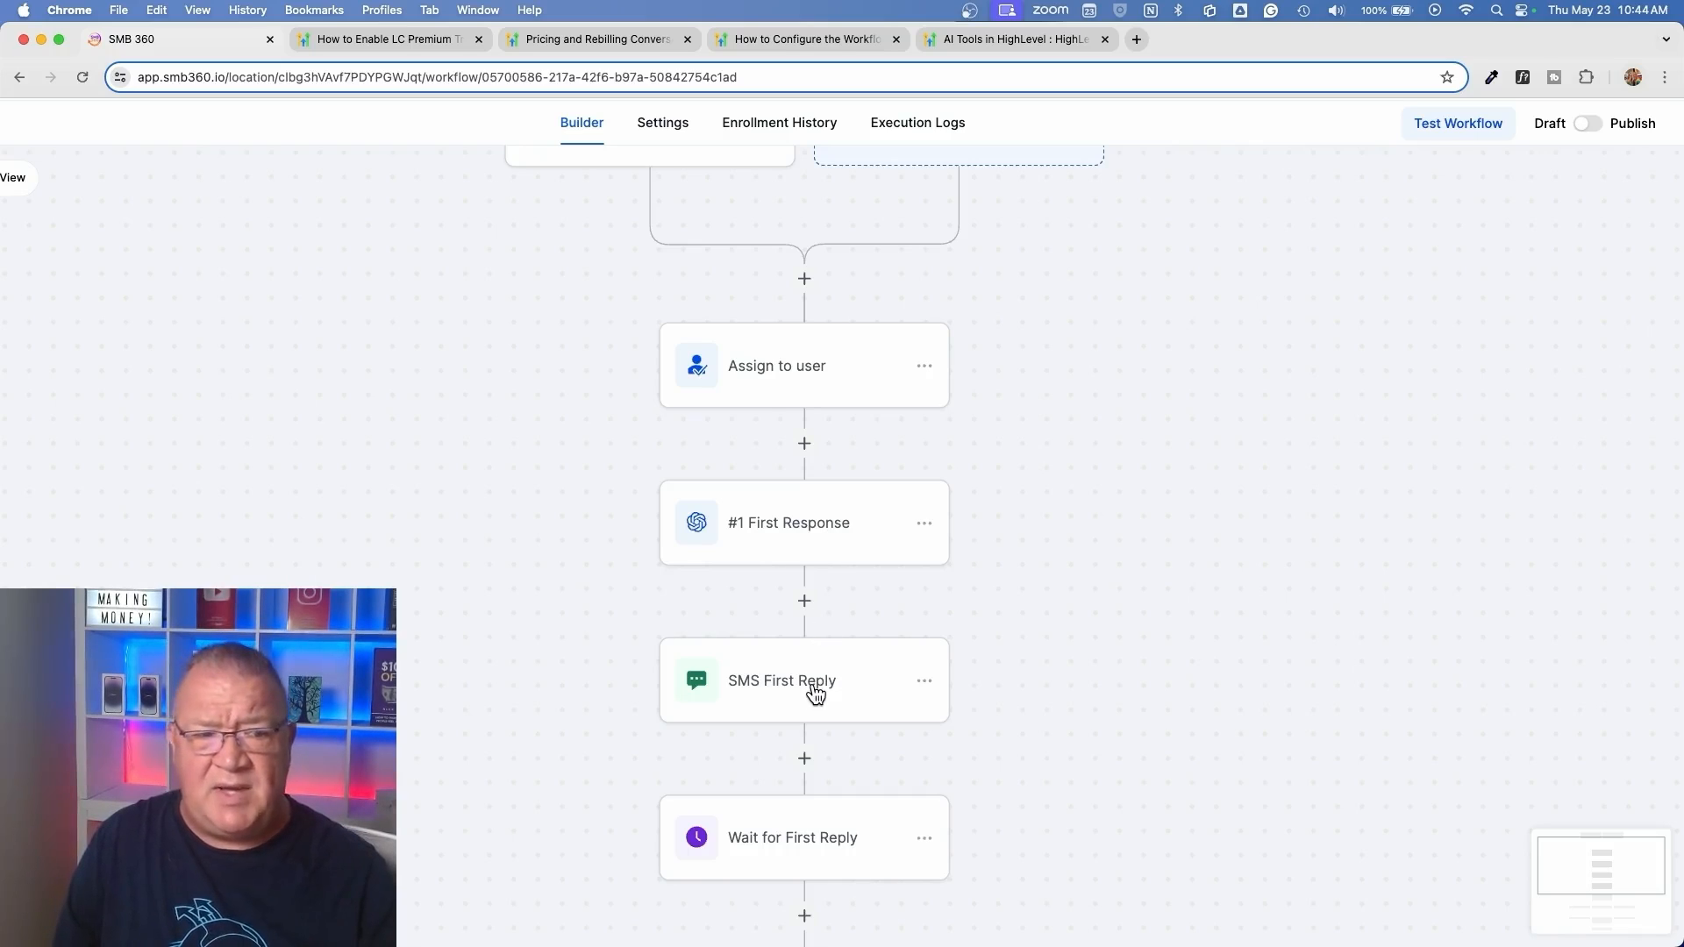
pyautogui.click(765, 692)
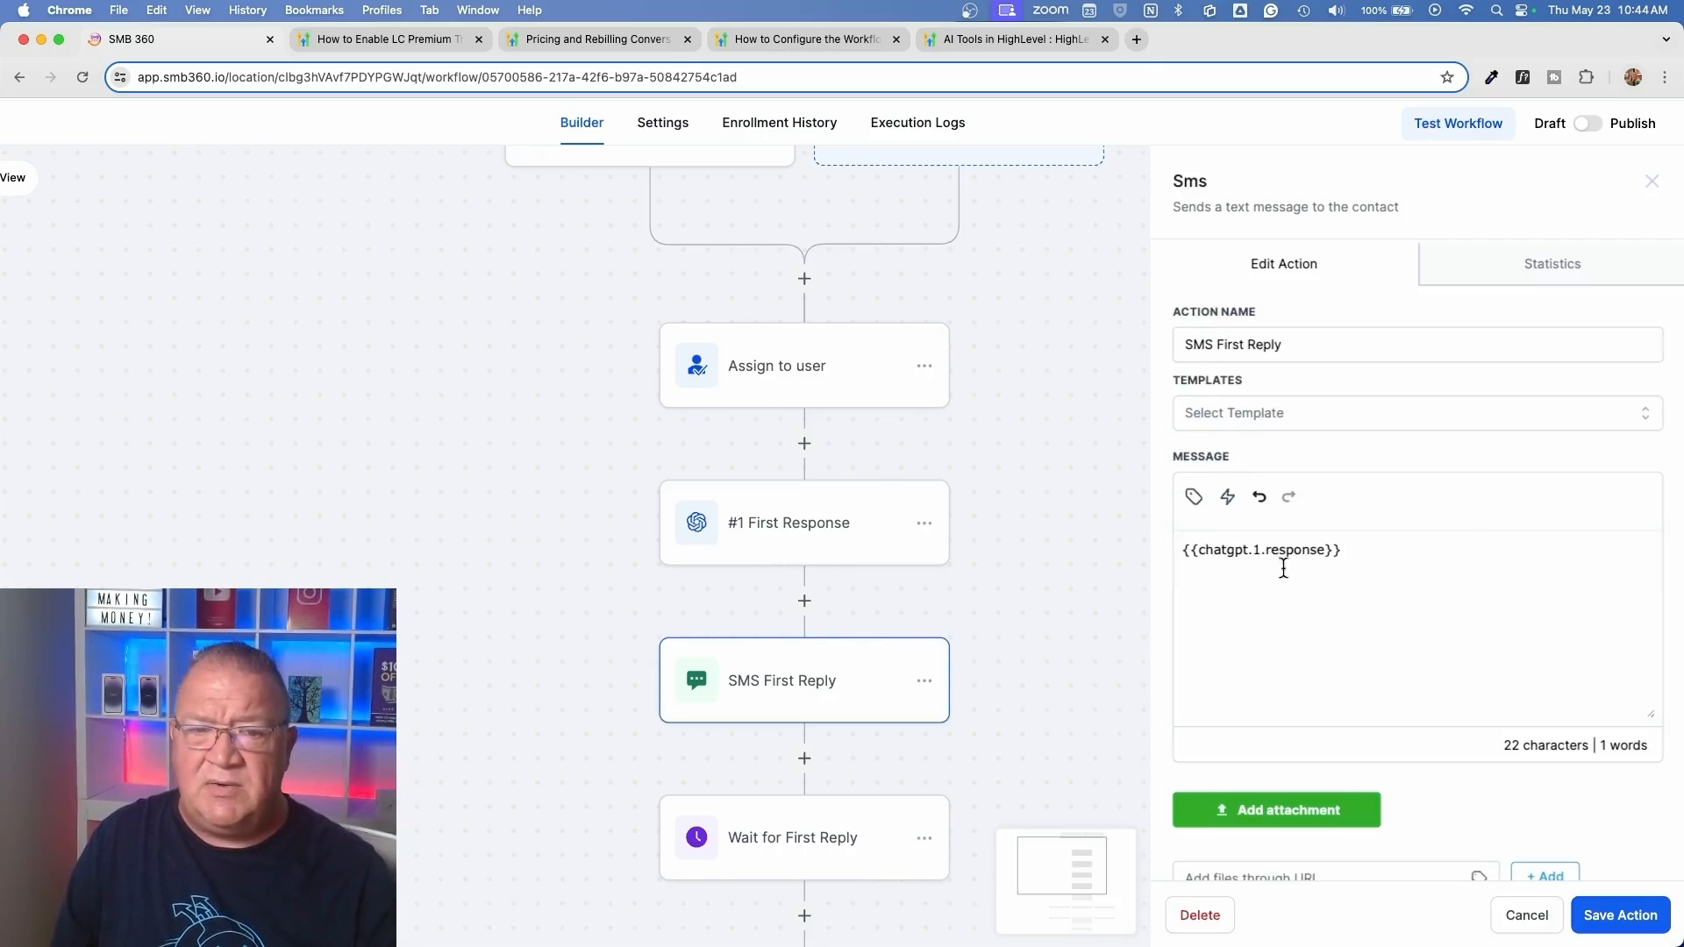
pyautogui.click(1354, 550)
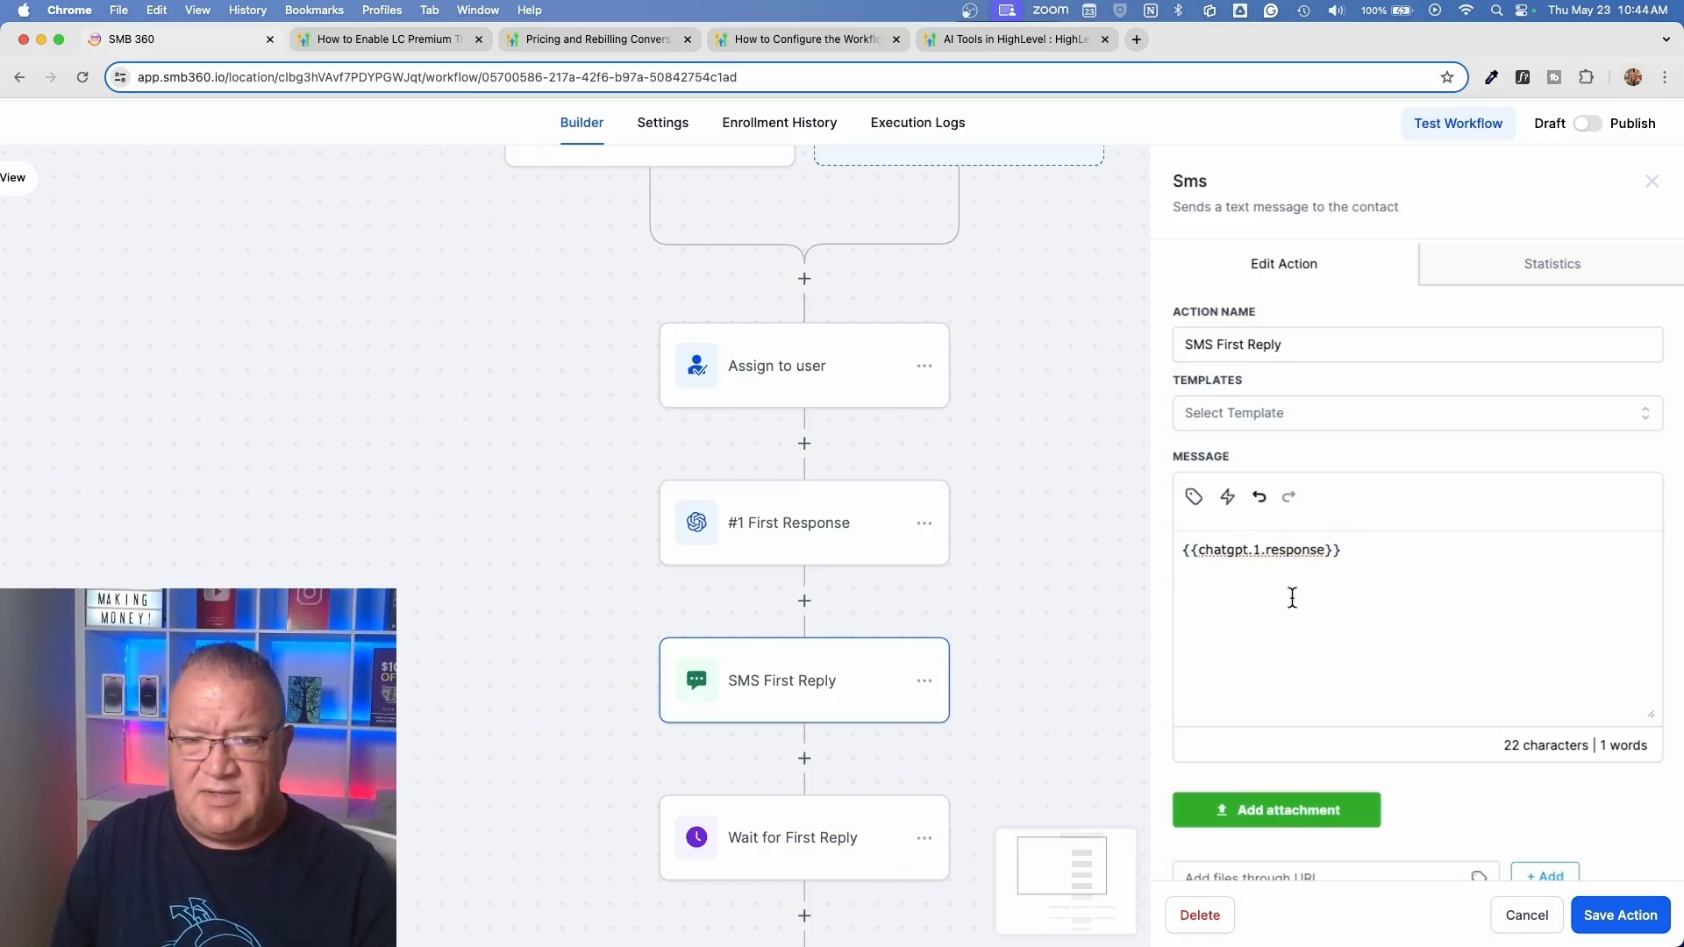
pyautogui.scroll(5, 1291, 596)
pyautogui.scroll(-5, 1292, 597)
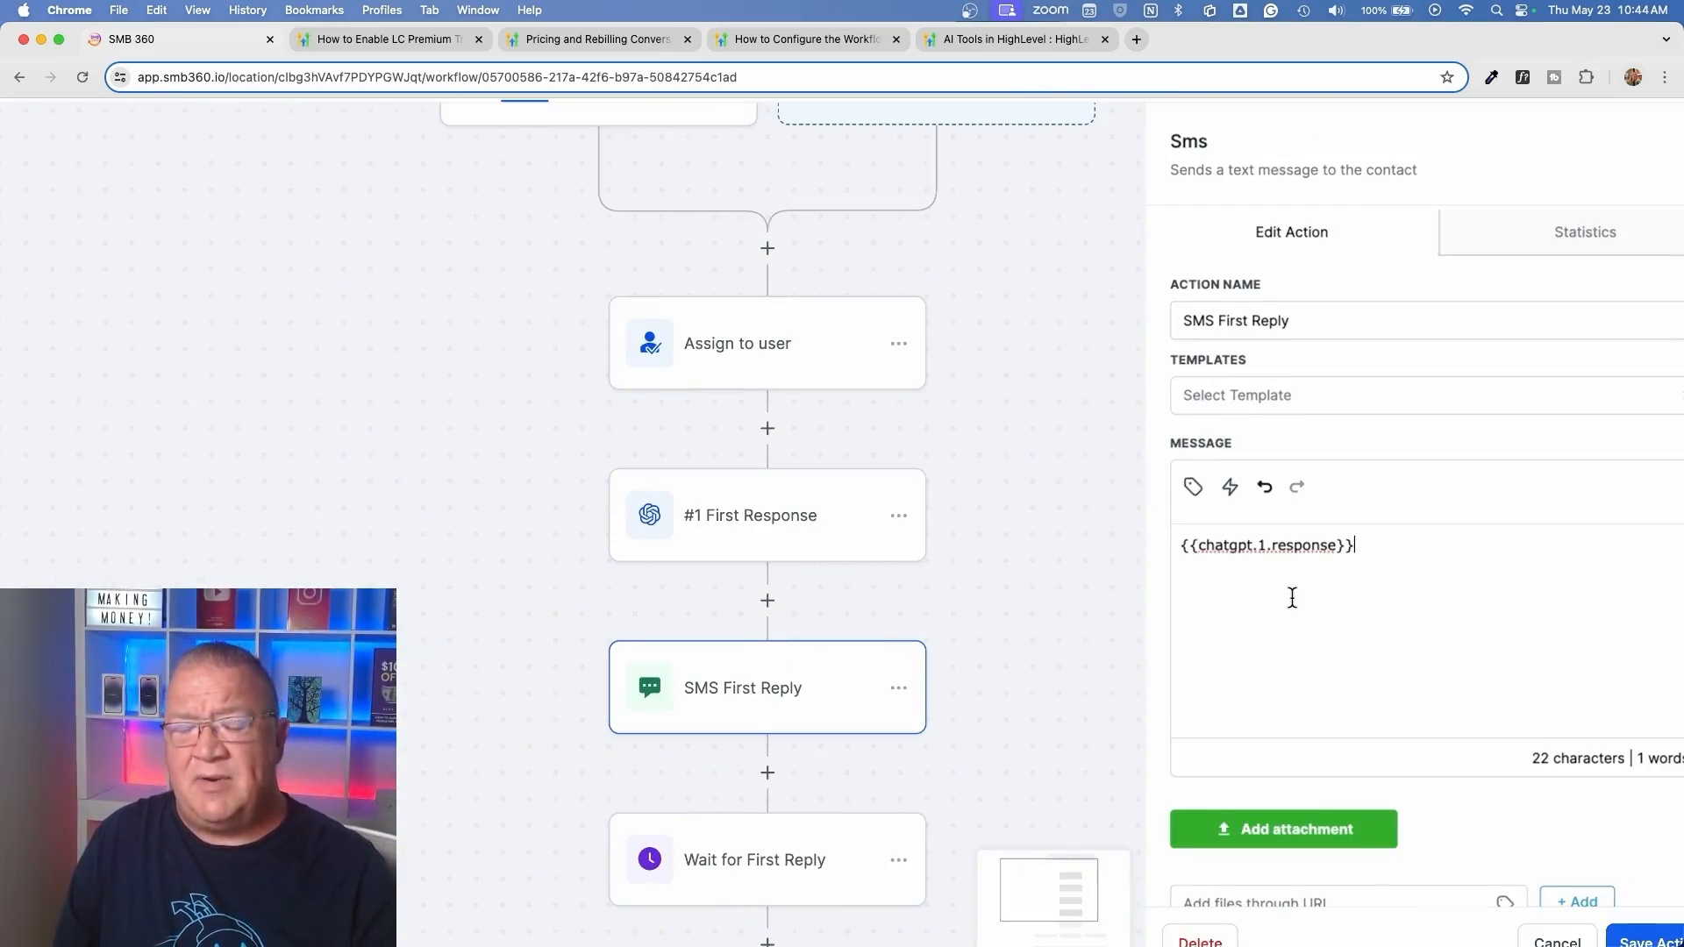
# Insert the GPT response value of #1 First Response into the SMS First Reply message
pyautogui.click(1193, 486)
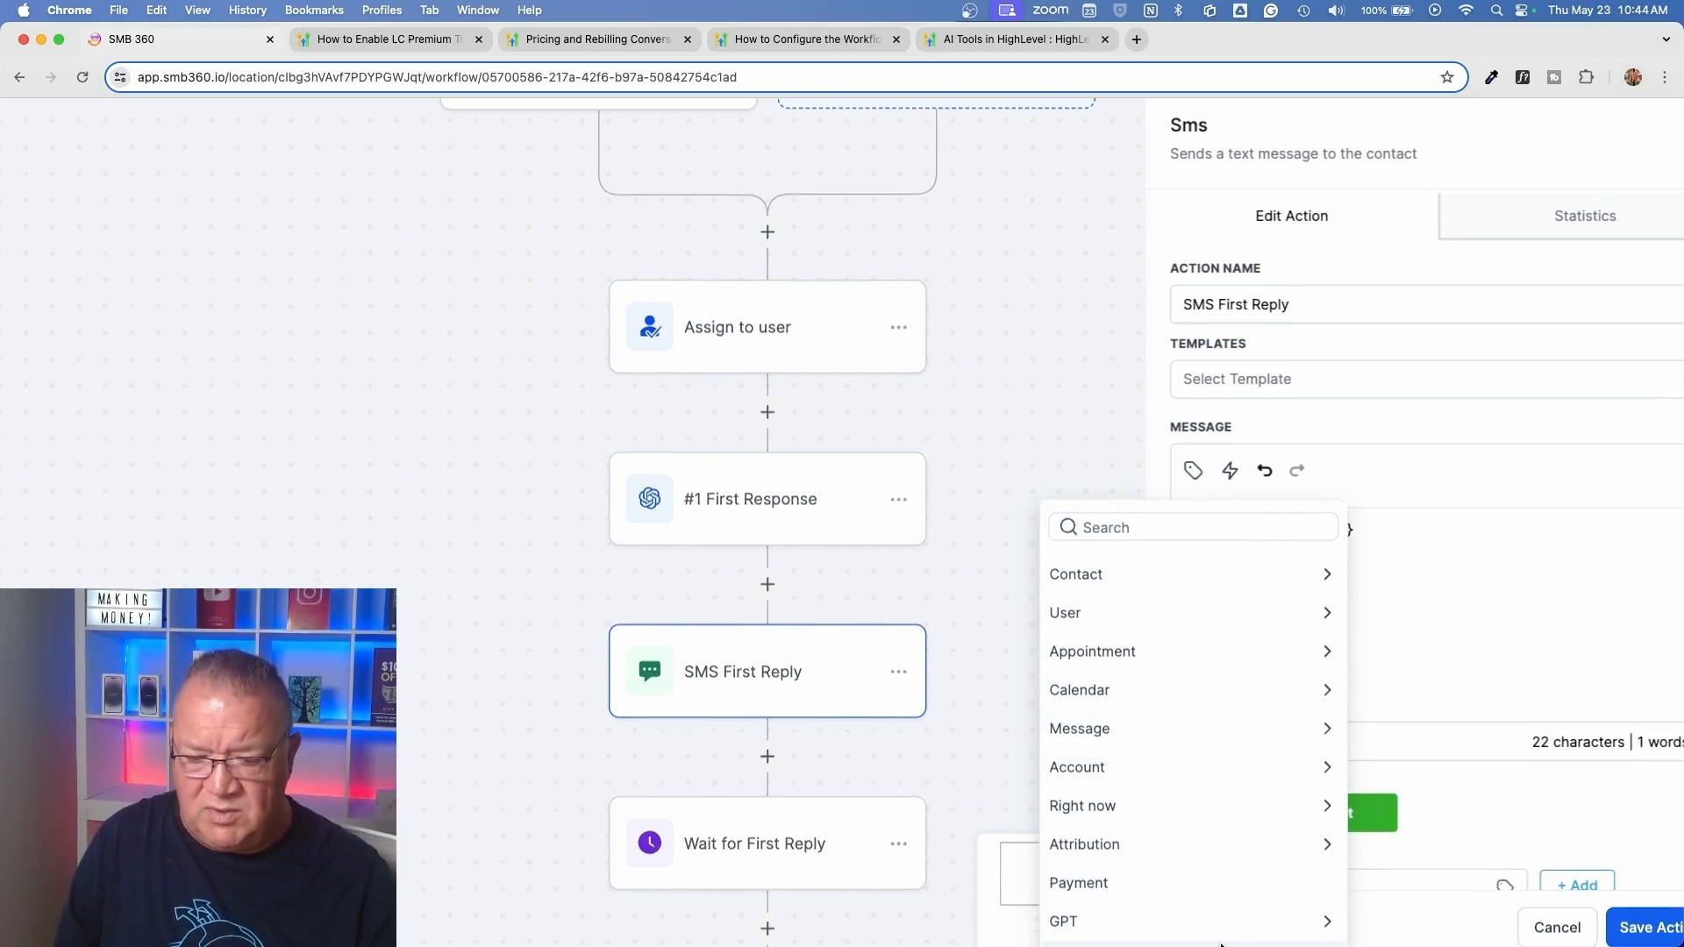
pyautogui.scroll(5, 1217, 793)
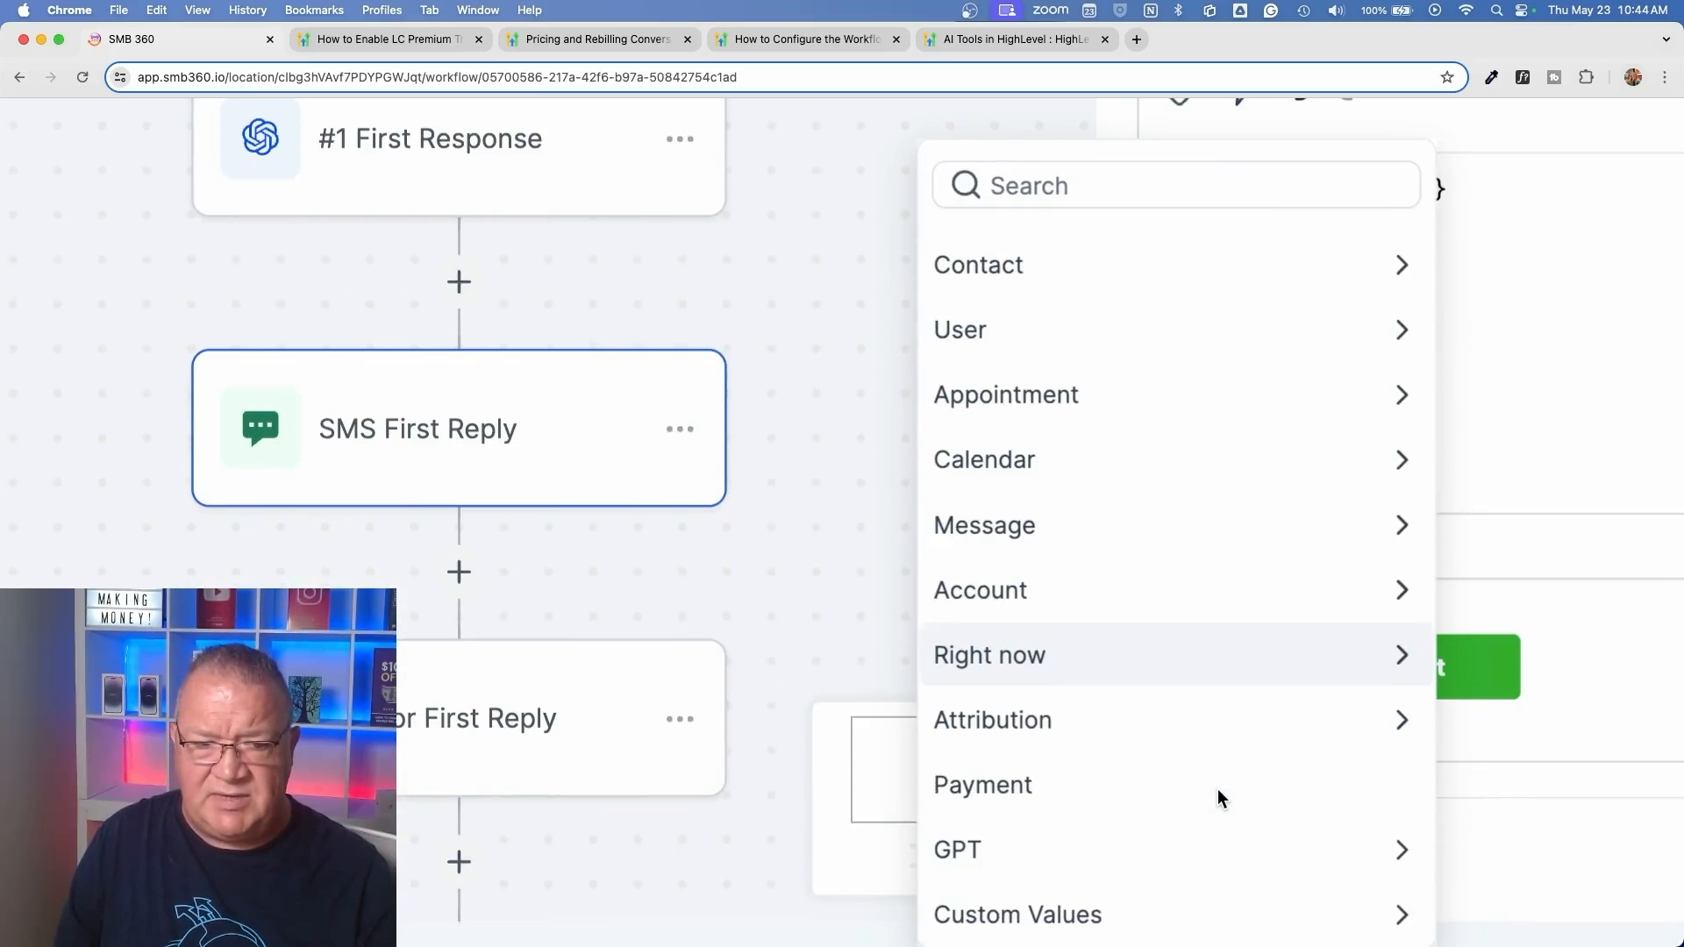
pyautogui.click(1067, 850)
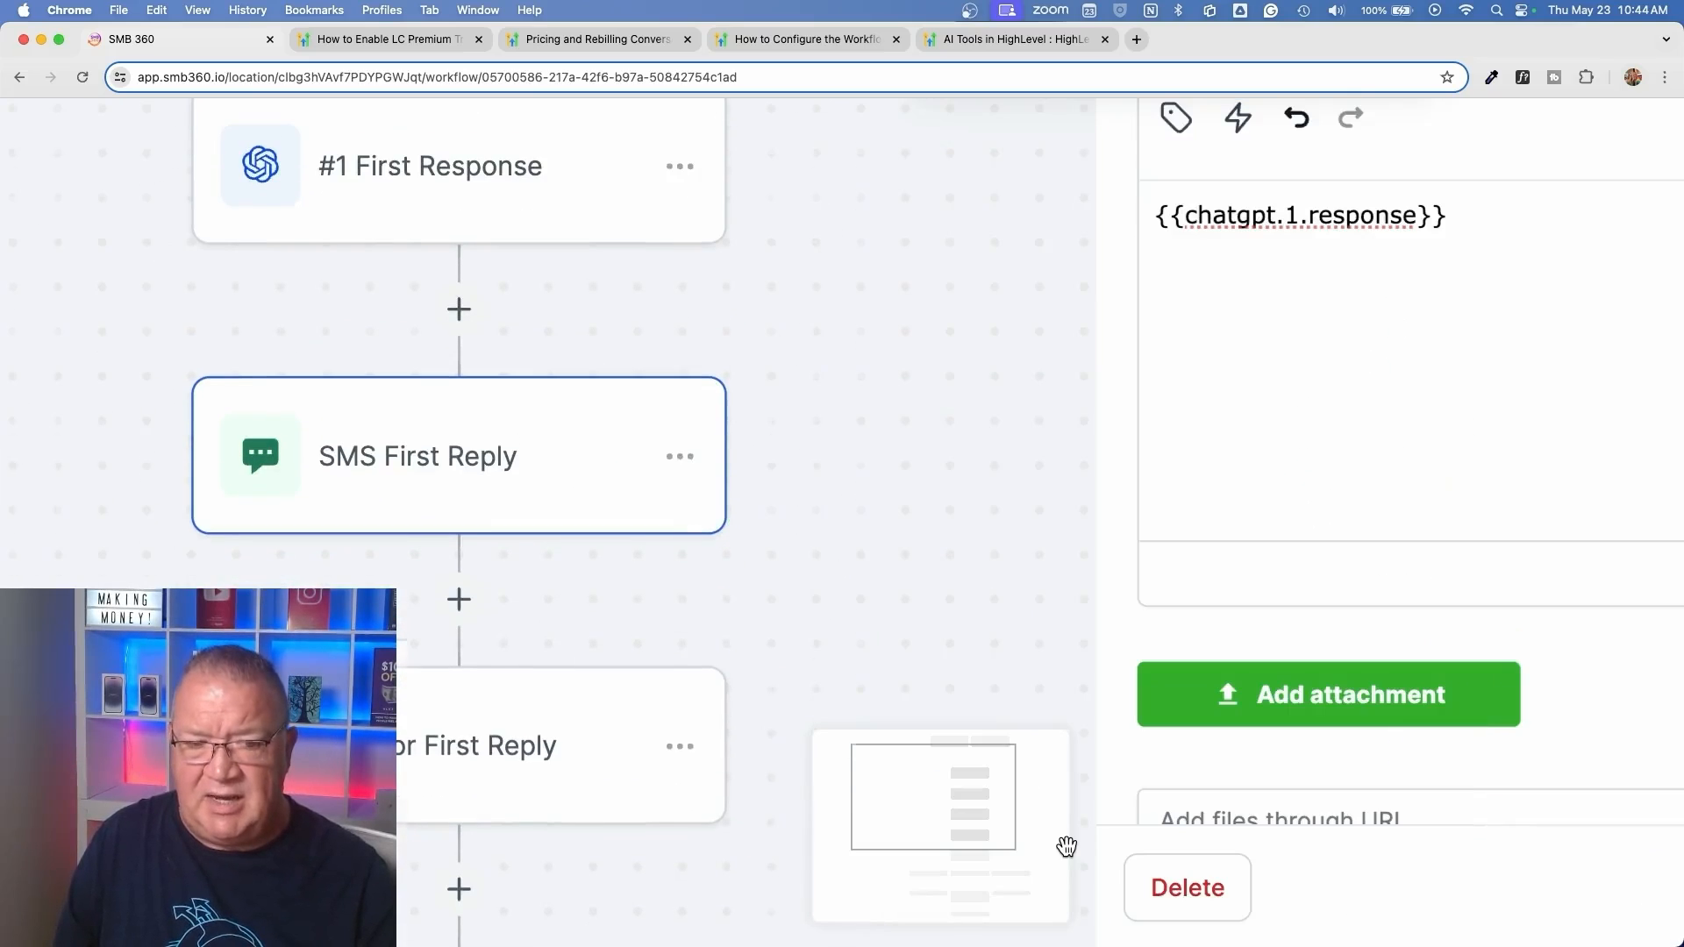
pyautogui.scroll(5, 1369, 488)
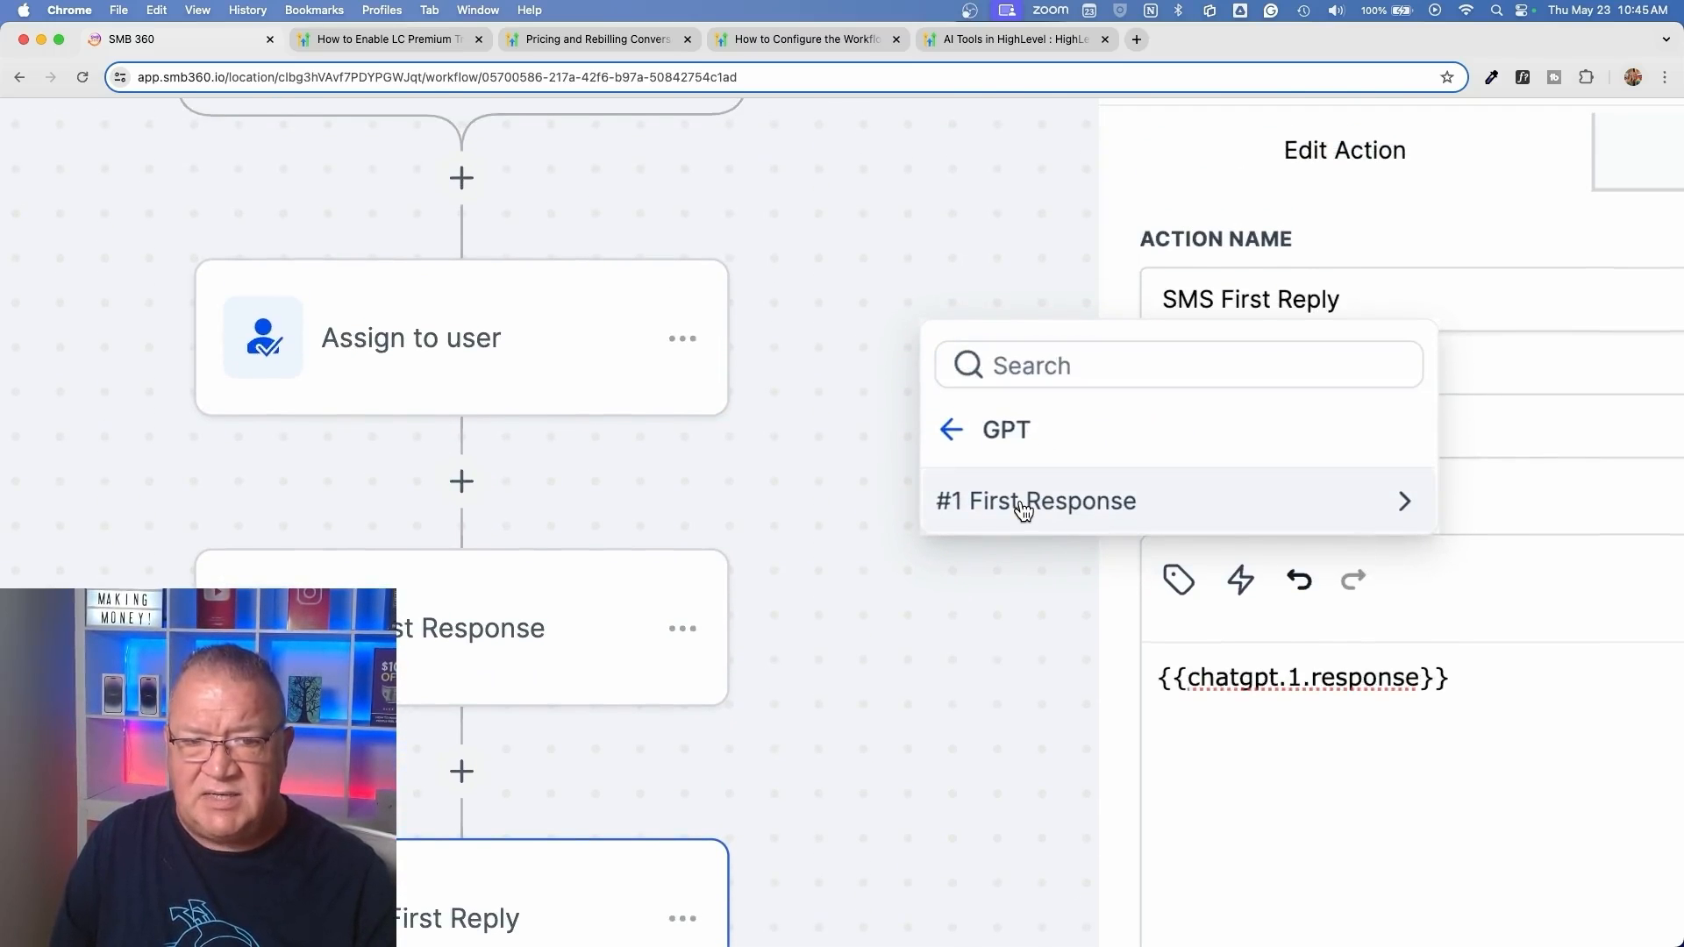
pyautogui.click(1024, 509)
pyautogui.click(1016, 501)
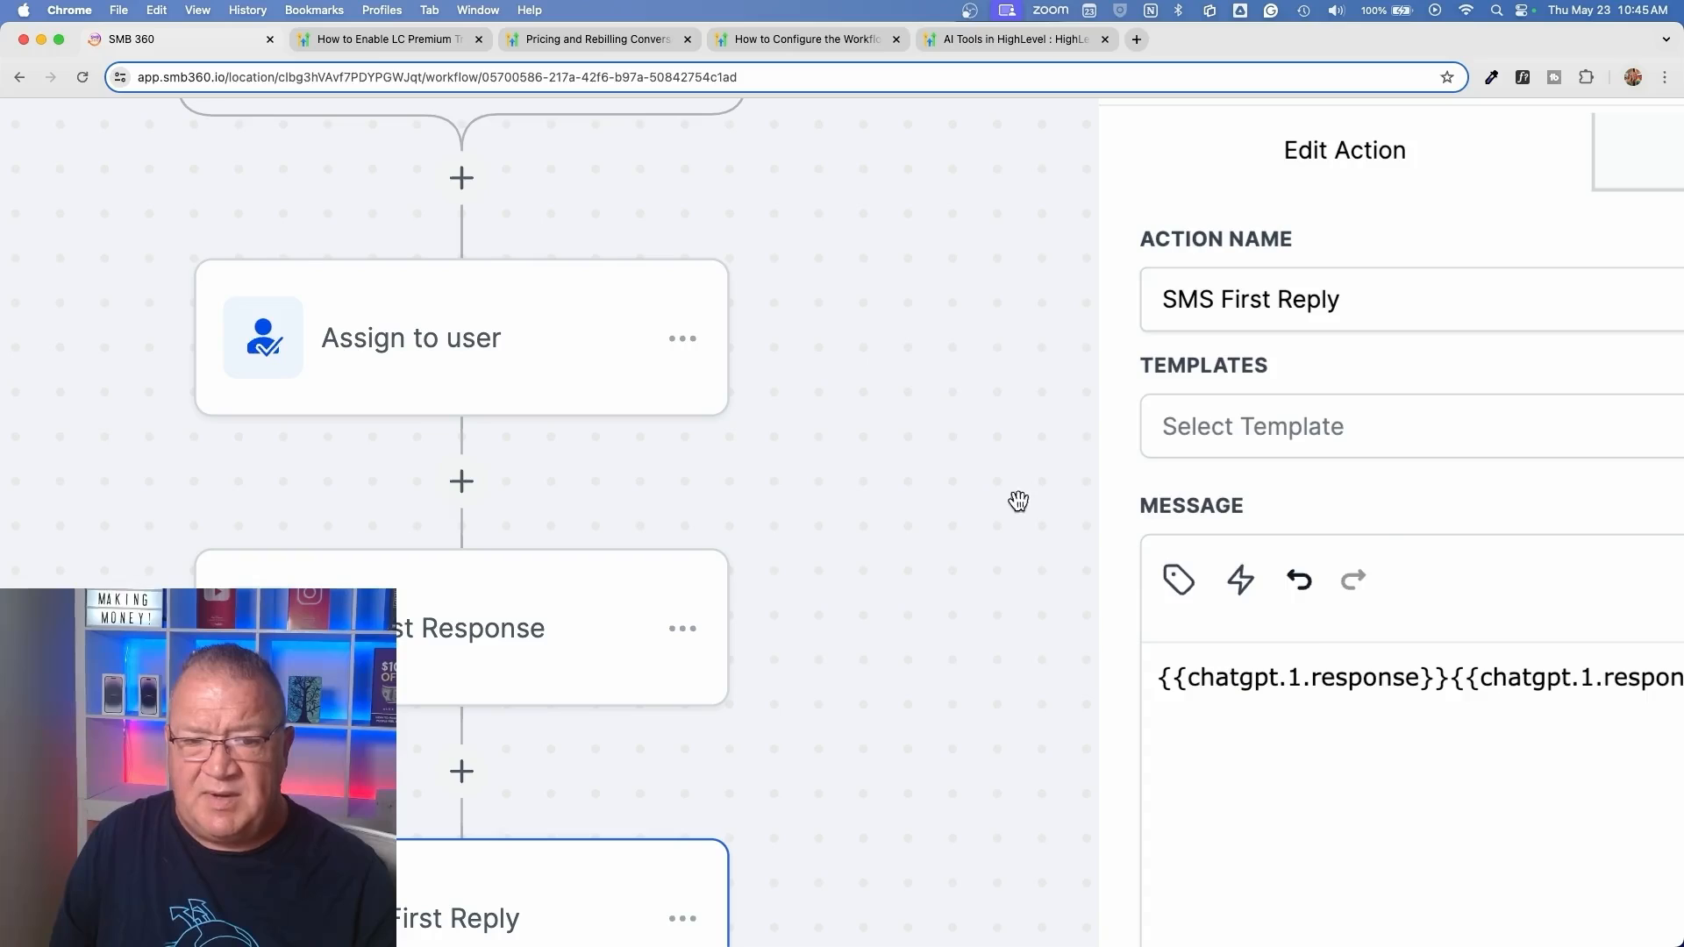
# Remove the duplicate {{chatgpt.1.response}} at the start of the message and close SMS First Reply without saving
pyautogui.click(1454, 683)
pyautogui.press('BackSpace')
pyautogui.press('BackSpace')
pyautogui.press('BackSpace')
pyautogui.press('BackSpace')
pyautogui.press('BackSpace')
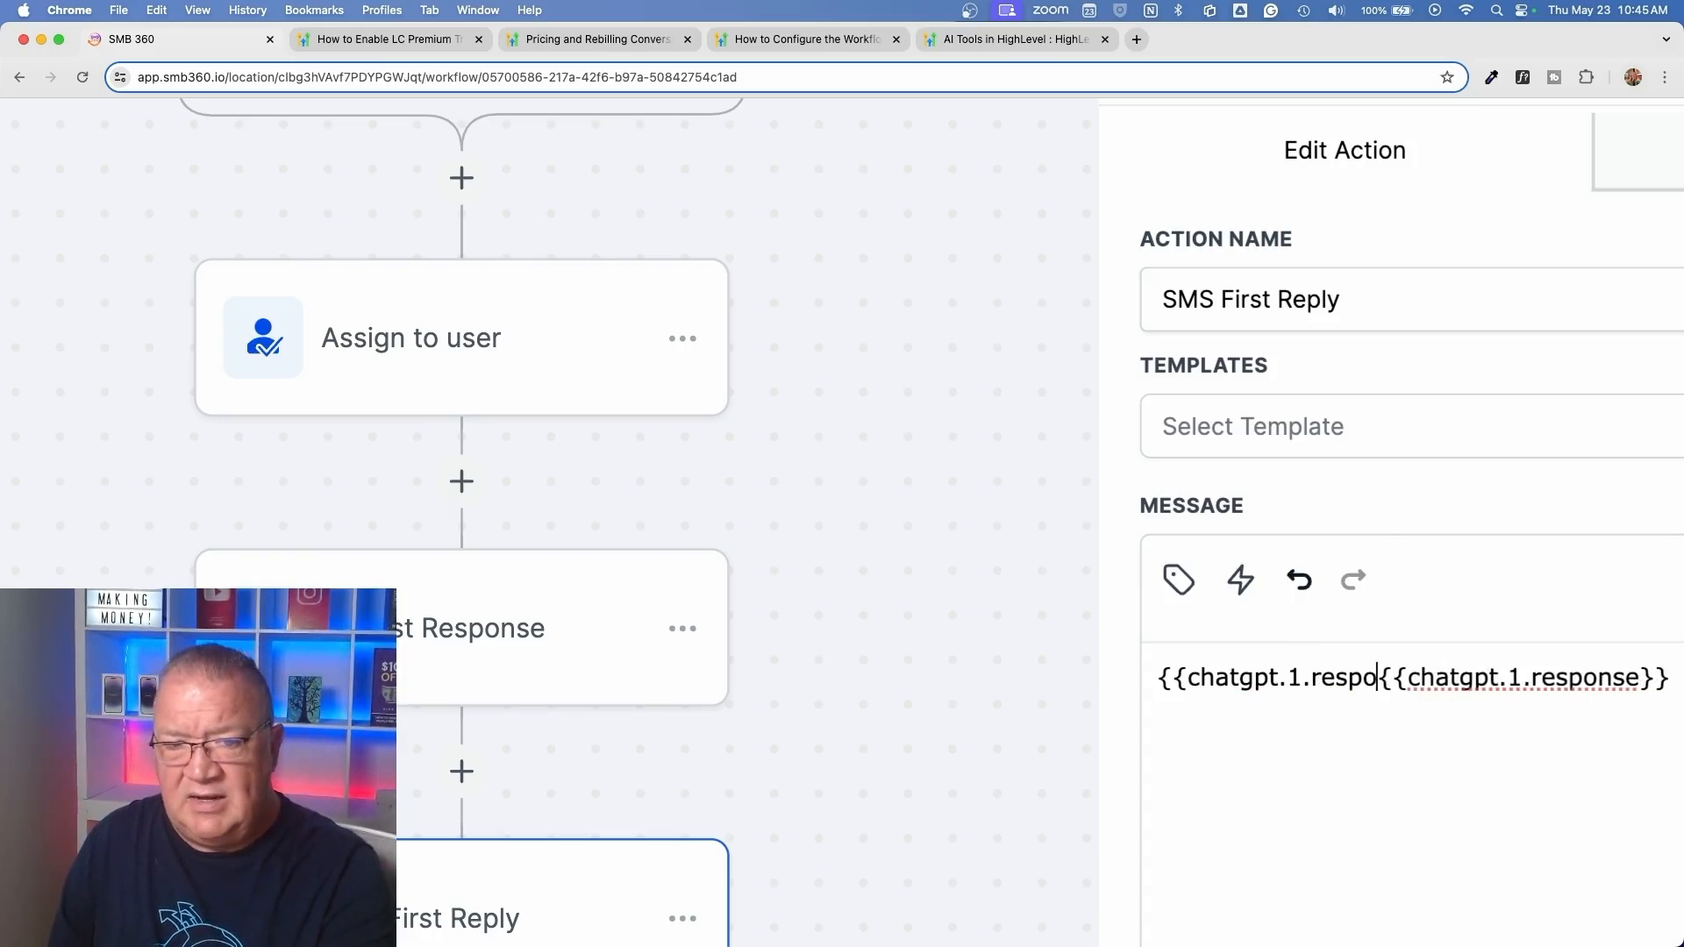
pyautogui.press('BackSpace')
pyautogui.press('BackSpace')
pyautogui.press('BackSpace')
pyautogui.press('BackSpace')
pyautogui.press('BackSpace')
pyautogui.press('BackSpace')
pyautogui.press('BackSpace')
pyautogui.press('BackSpace')
pyautogui.press('BackSpace')
pyautogui.press('BackSpace')
pyautogui.press('BackSpace')
pyautogui.press('BackSpace')
pyautogui.press('BackSpace')
pyautogui.press('BackSpace')
pyautogui.press('BackSpace')
pyautogui.press('BackSpace')
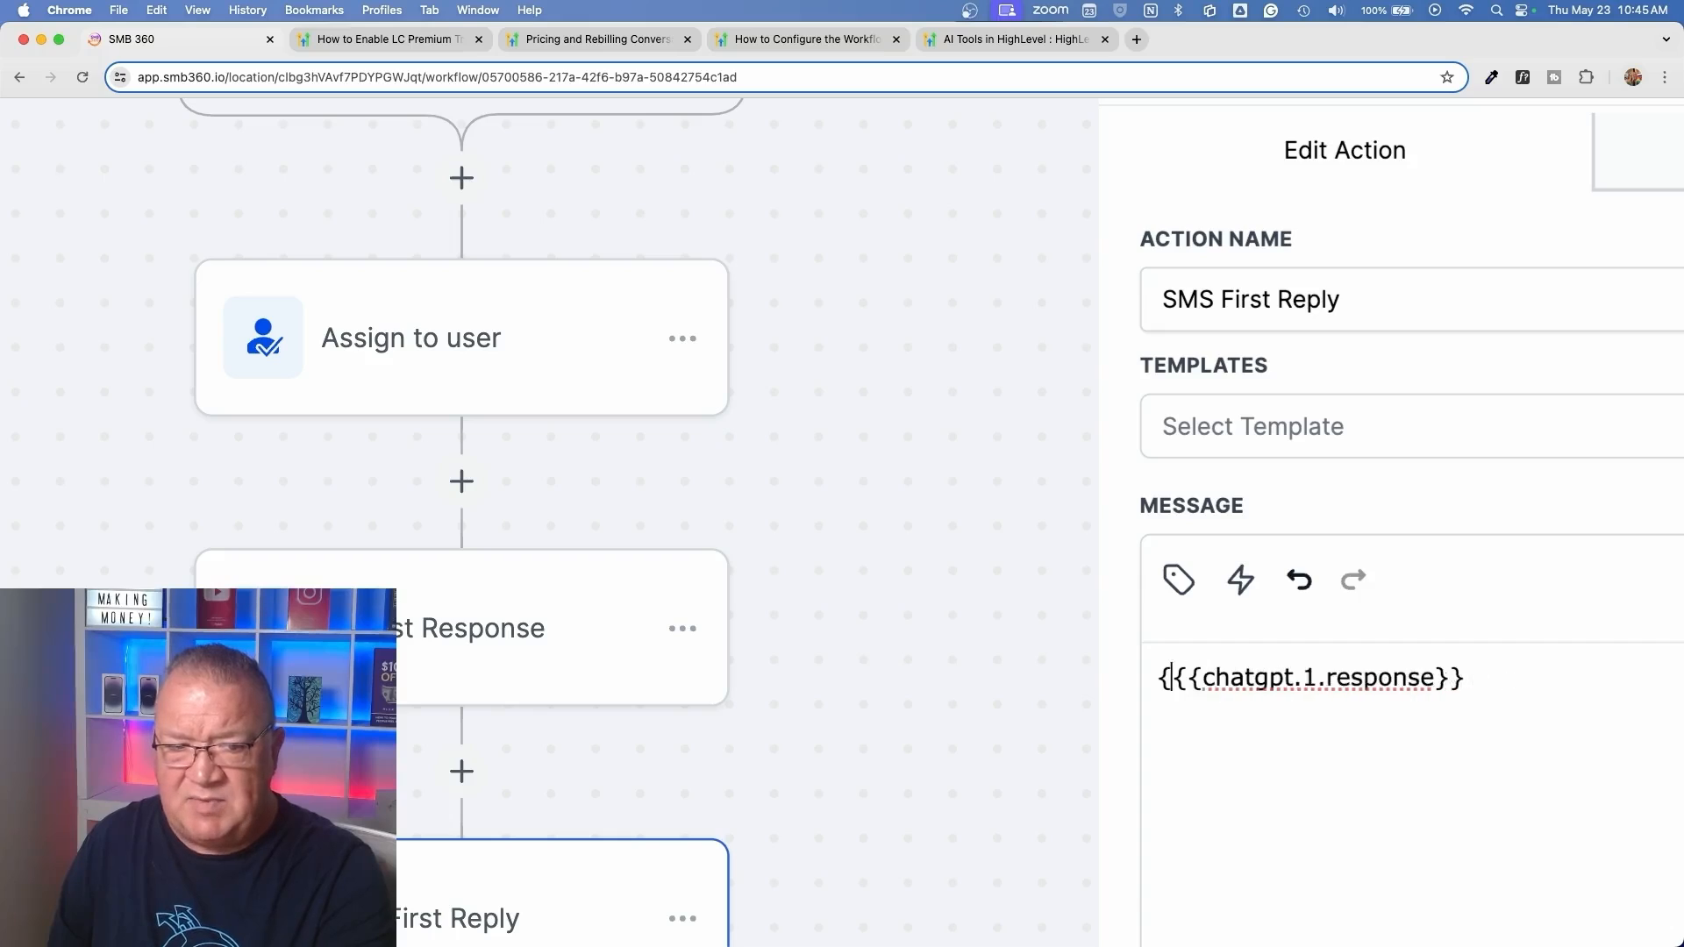
pyautogui.press('BackSpace')
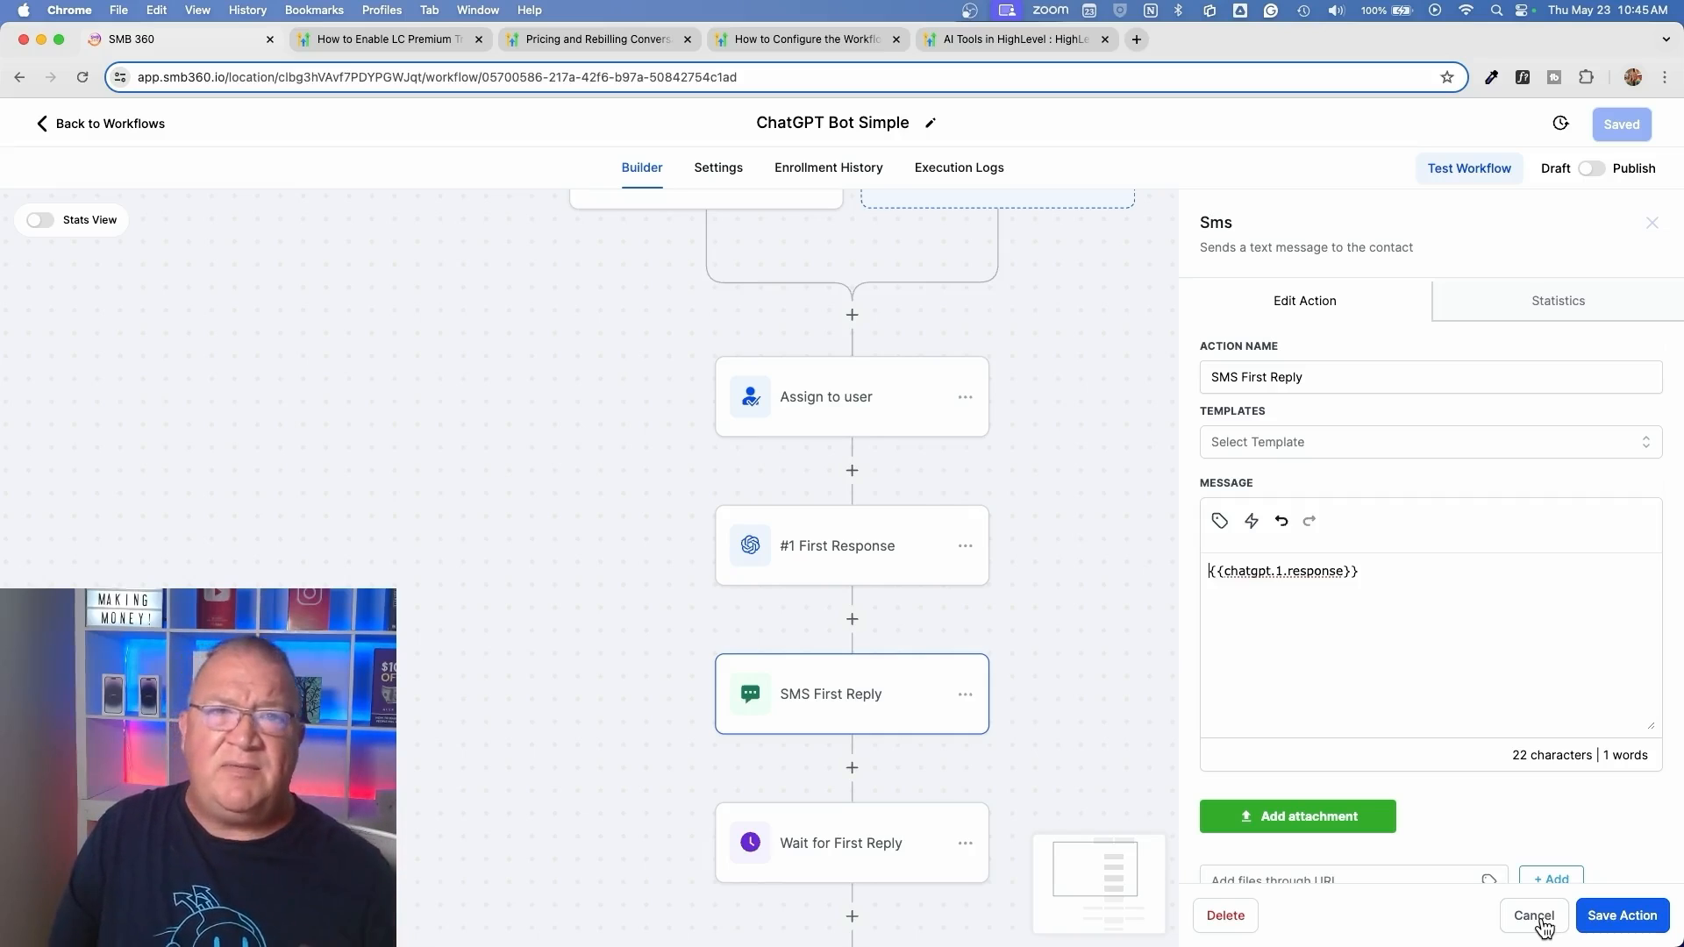
pyautogui.click(1535, 917)
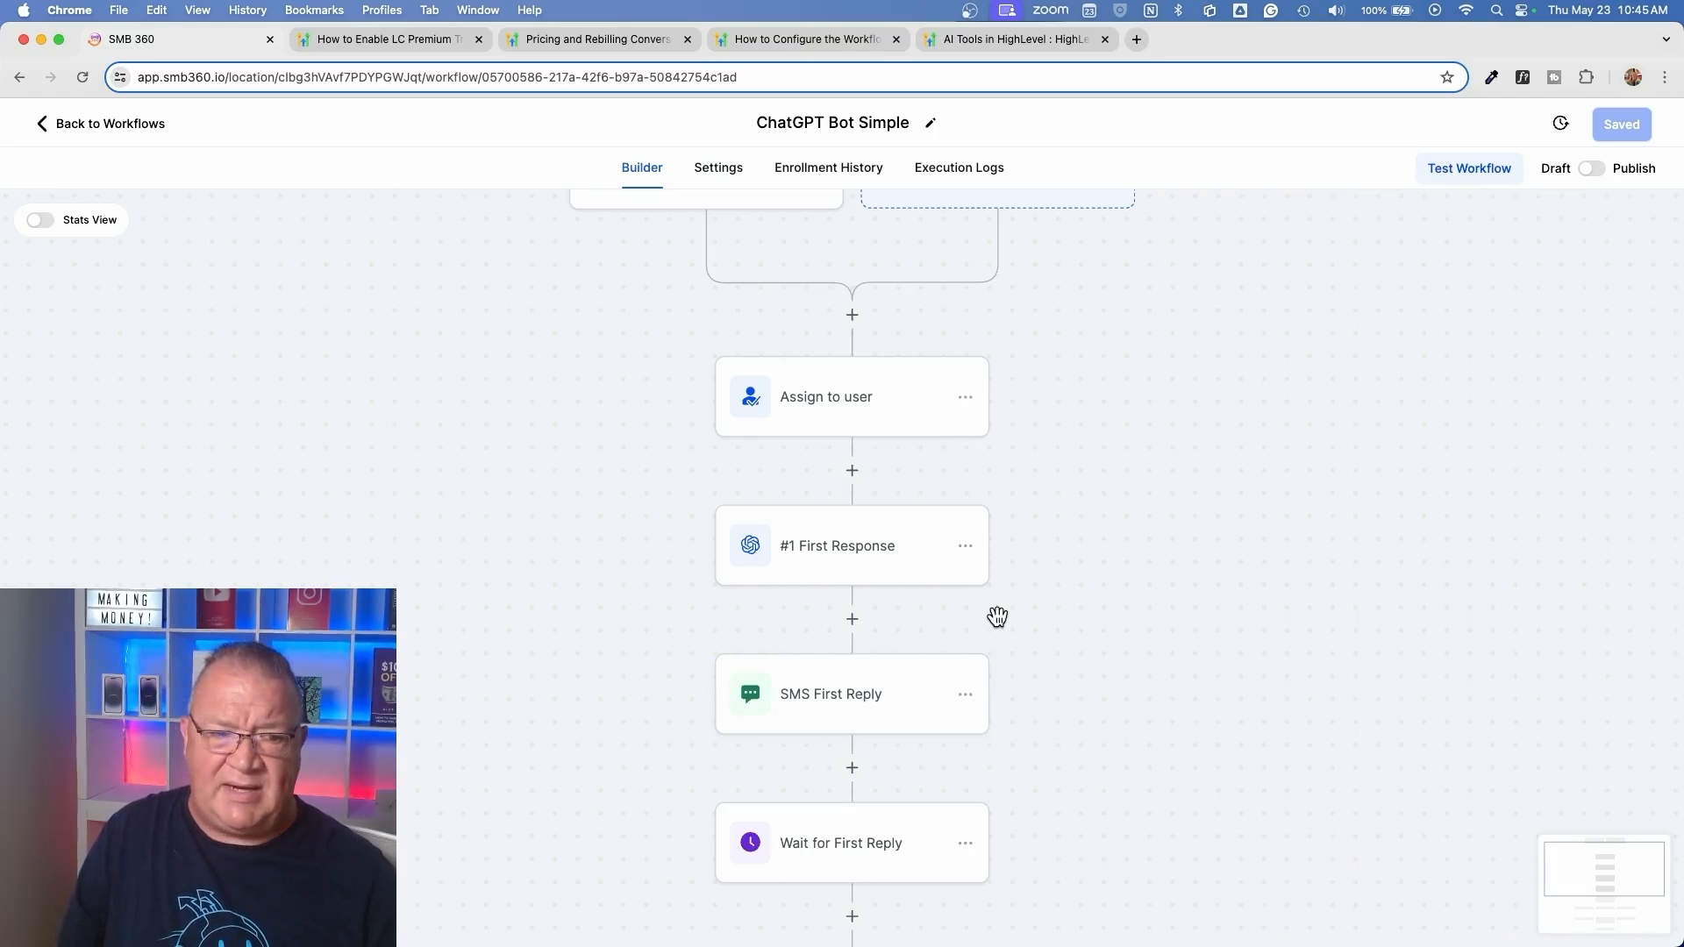
# Open the Wait for First Reply action, review its wait types, reply target and timeout, and close it without saving
pyautogui.scroll(-5, 1050, 642)
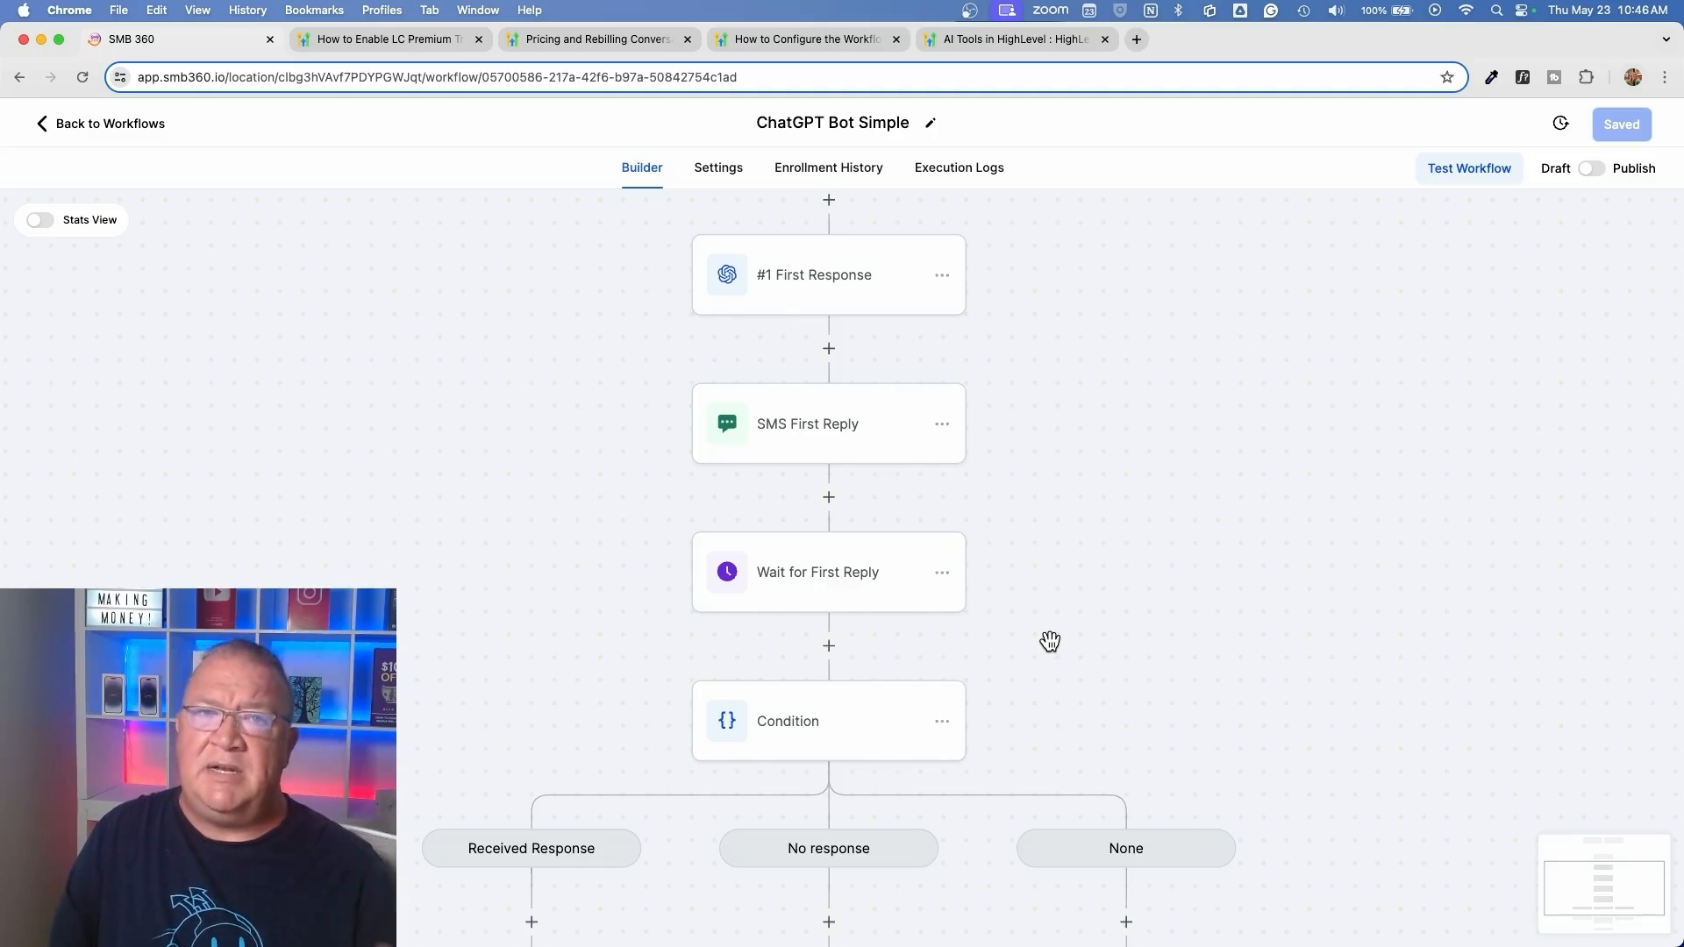
pyautogui.scroll(-3, 1050, 641)
pyautogui.click(803, 453)
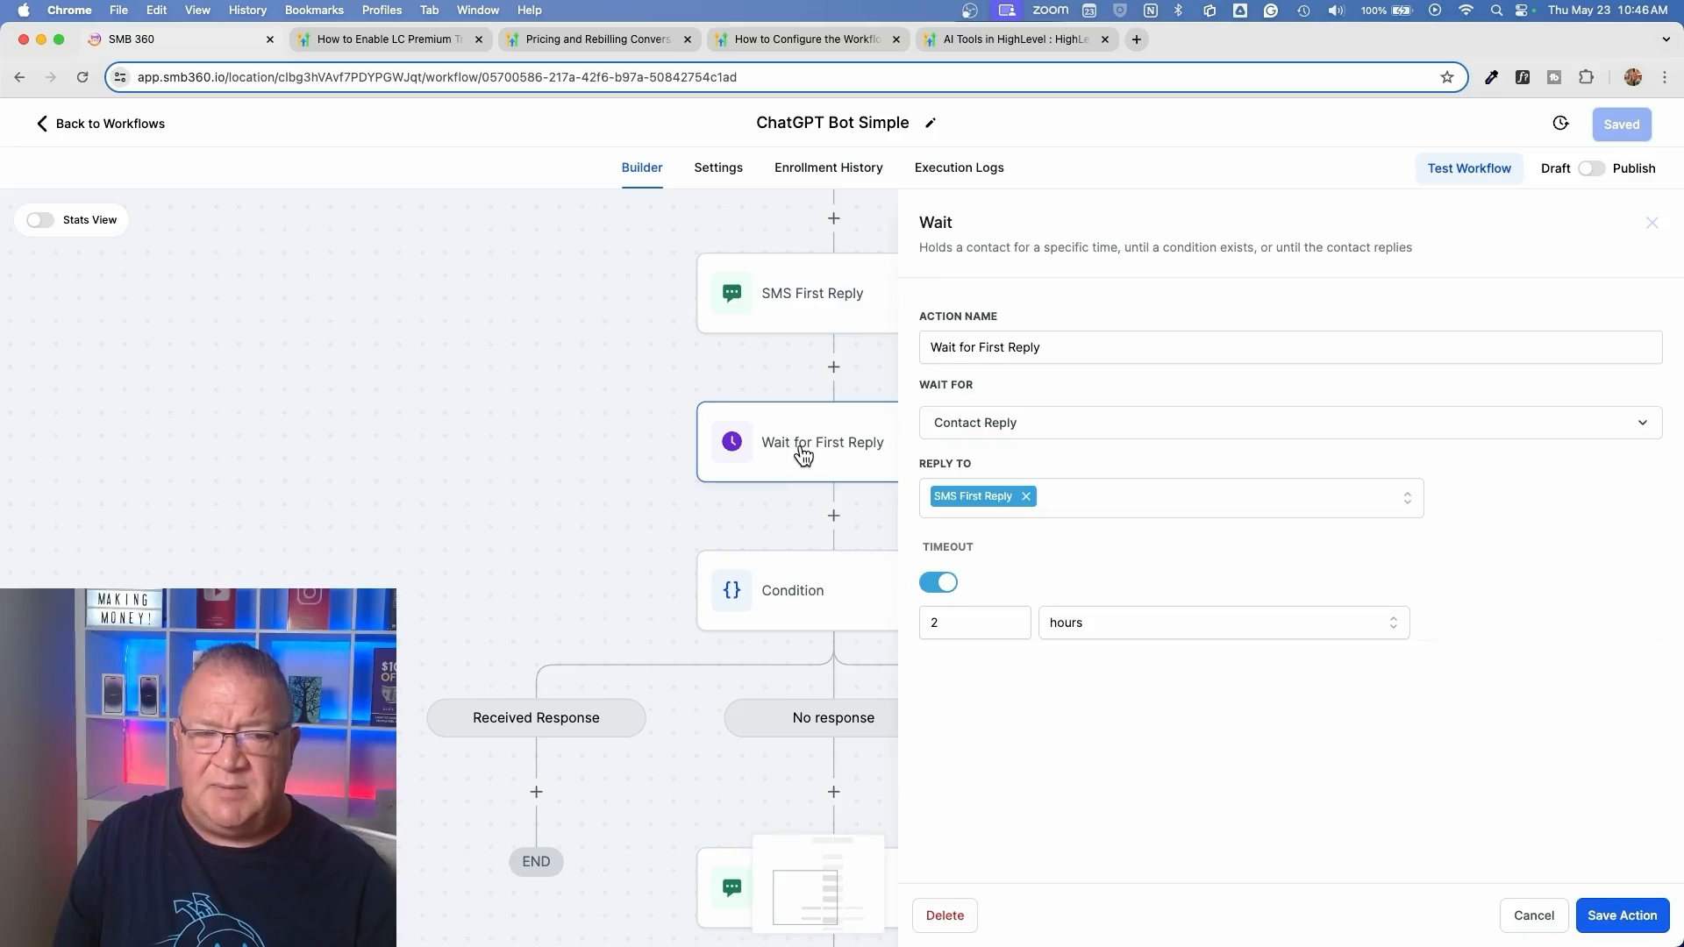
pyautogui.click(978, 426)
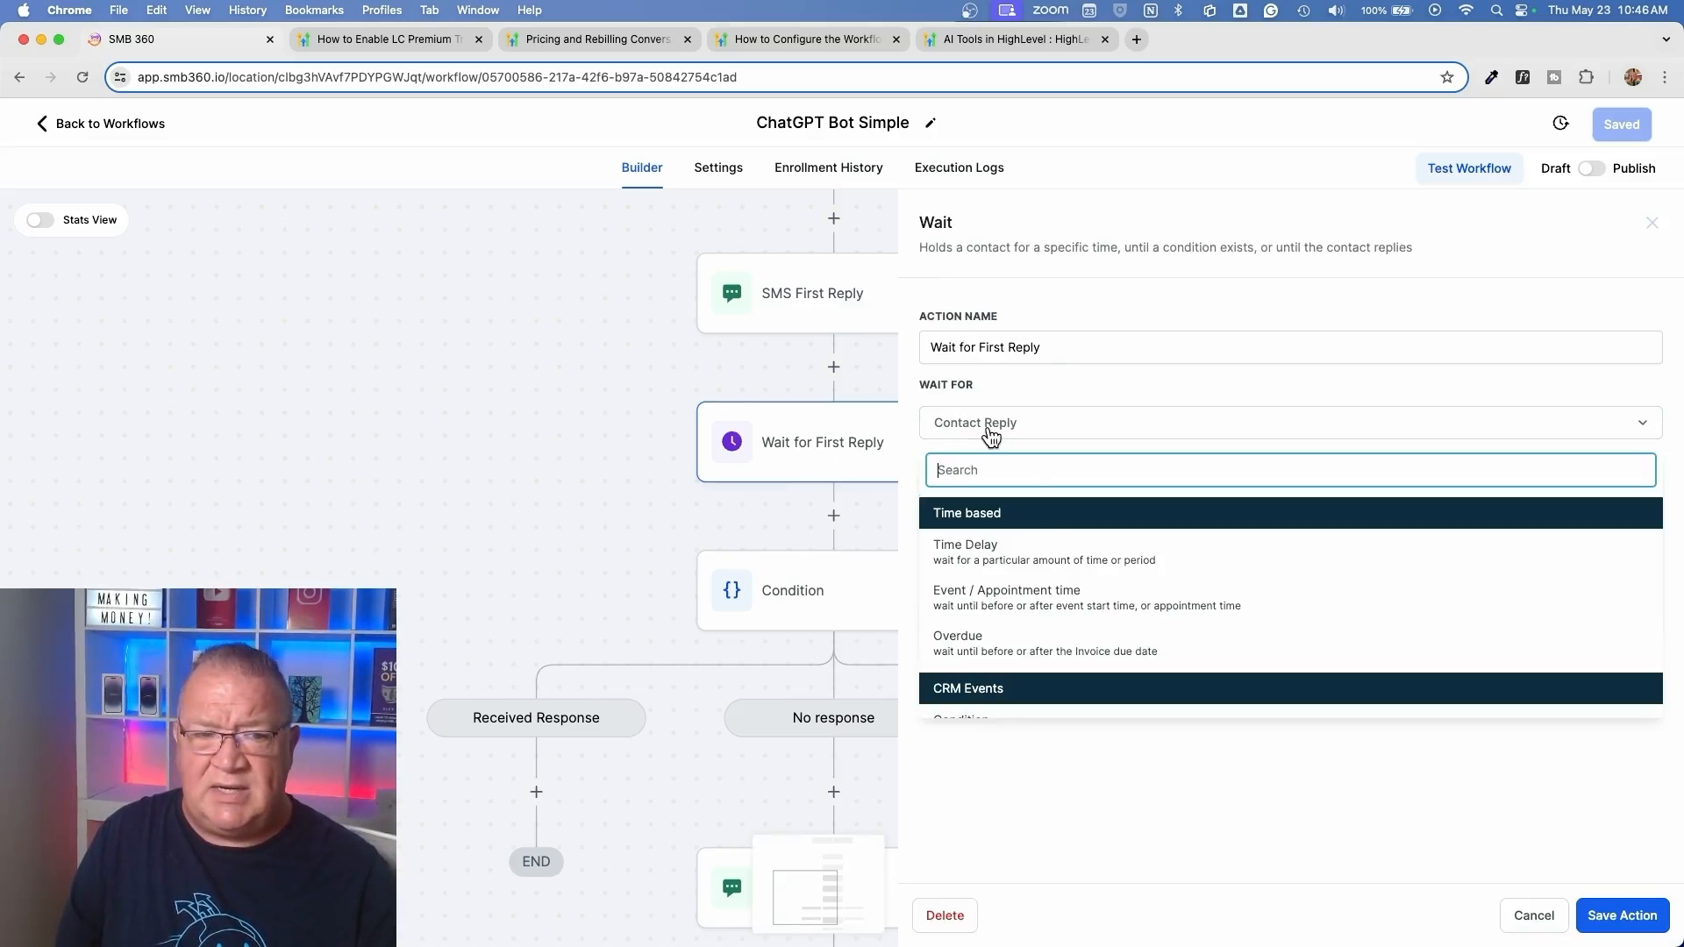
pyautogui.scroll(-3, 1030, 540)
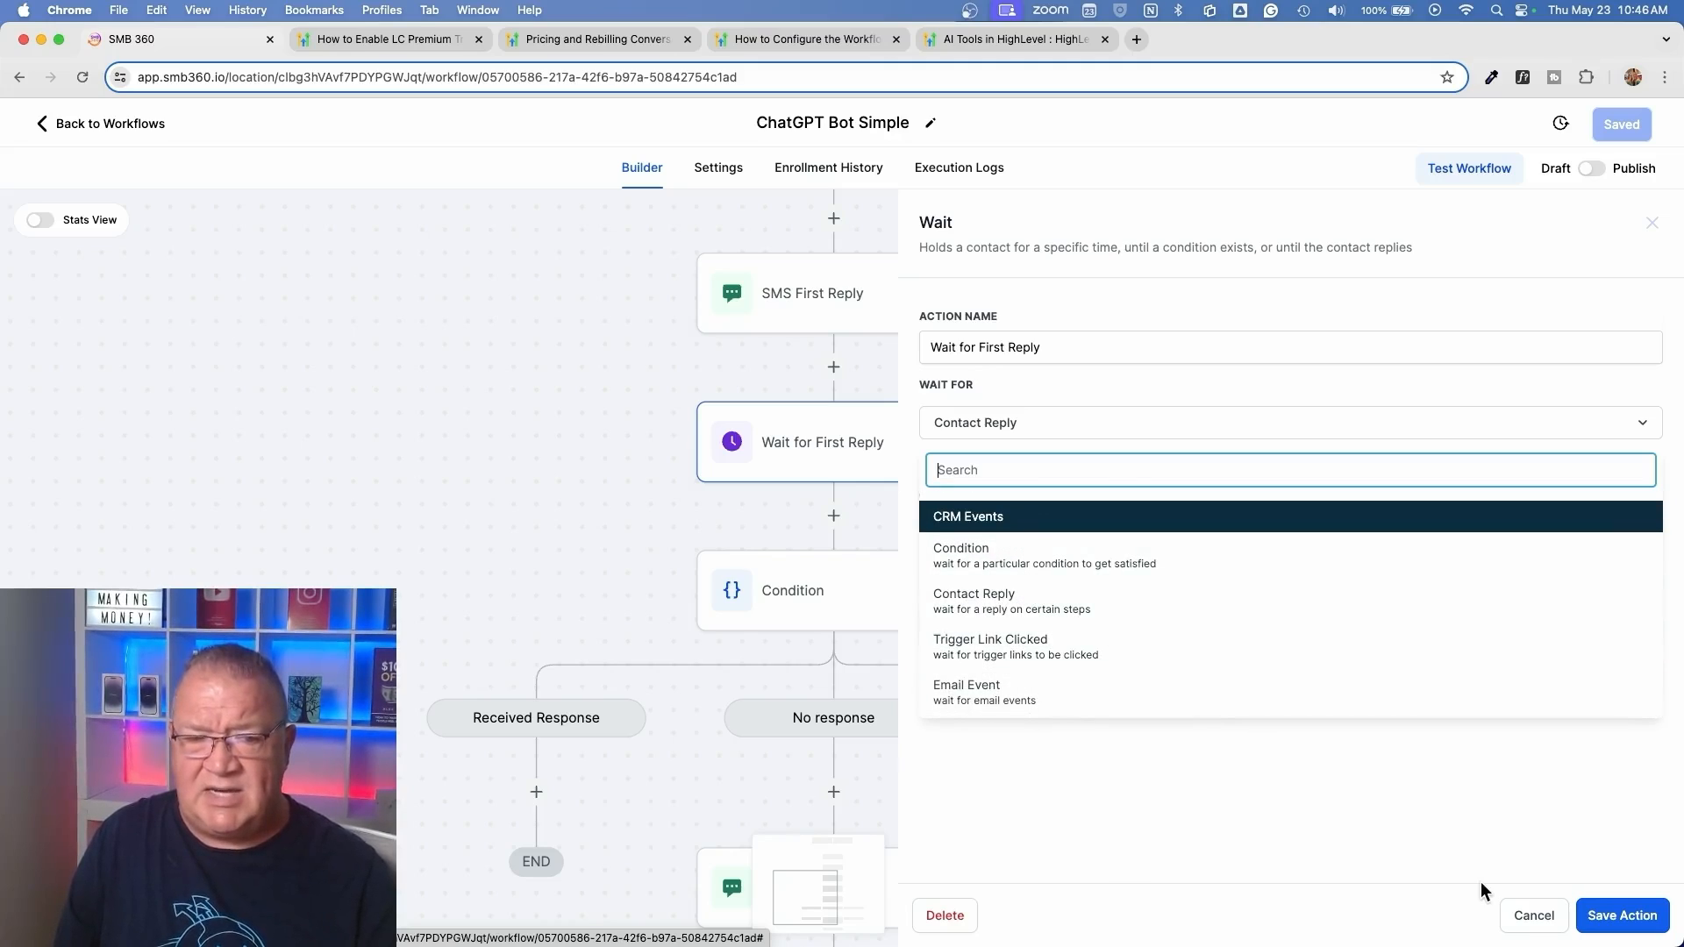
pyautogui.click(1430, 846)
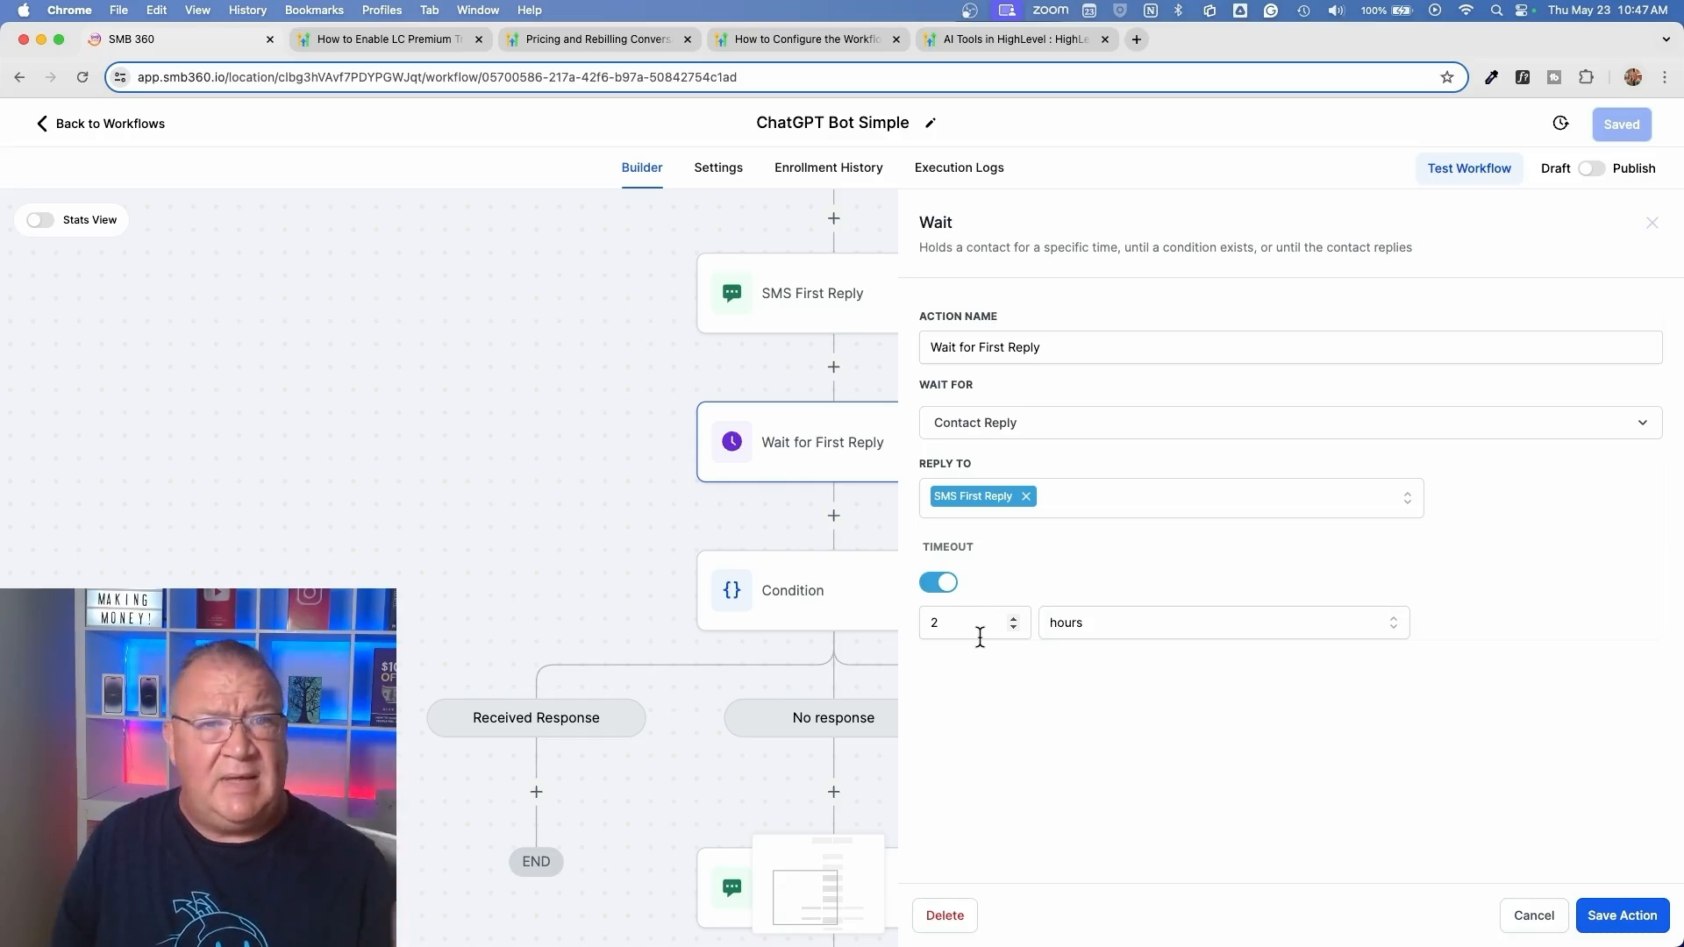
pyautogui.click(1533, 919)
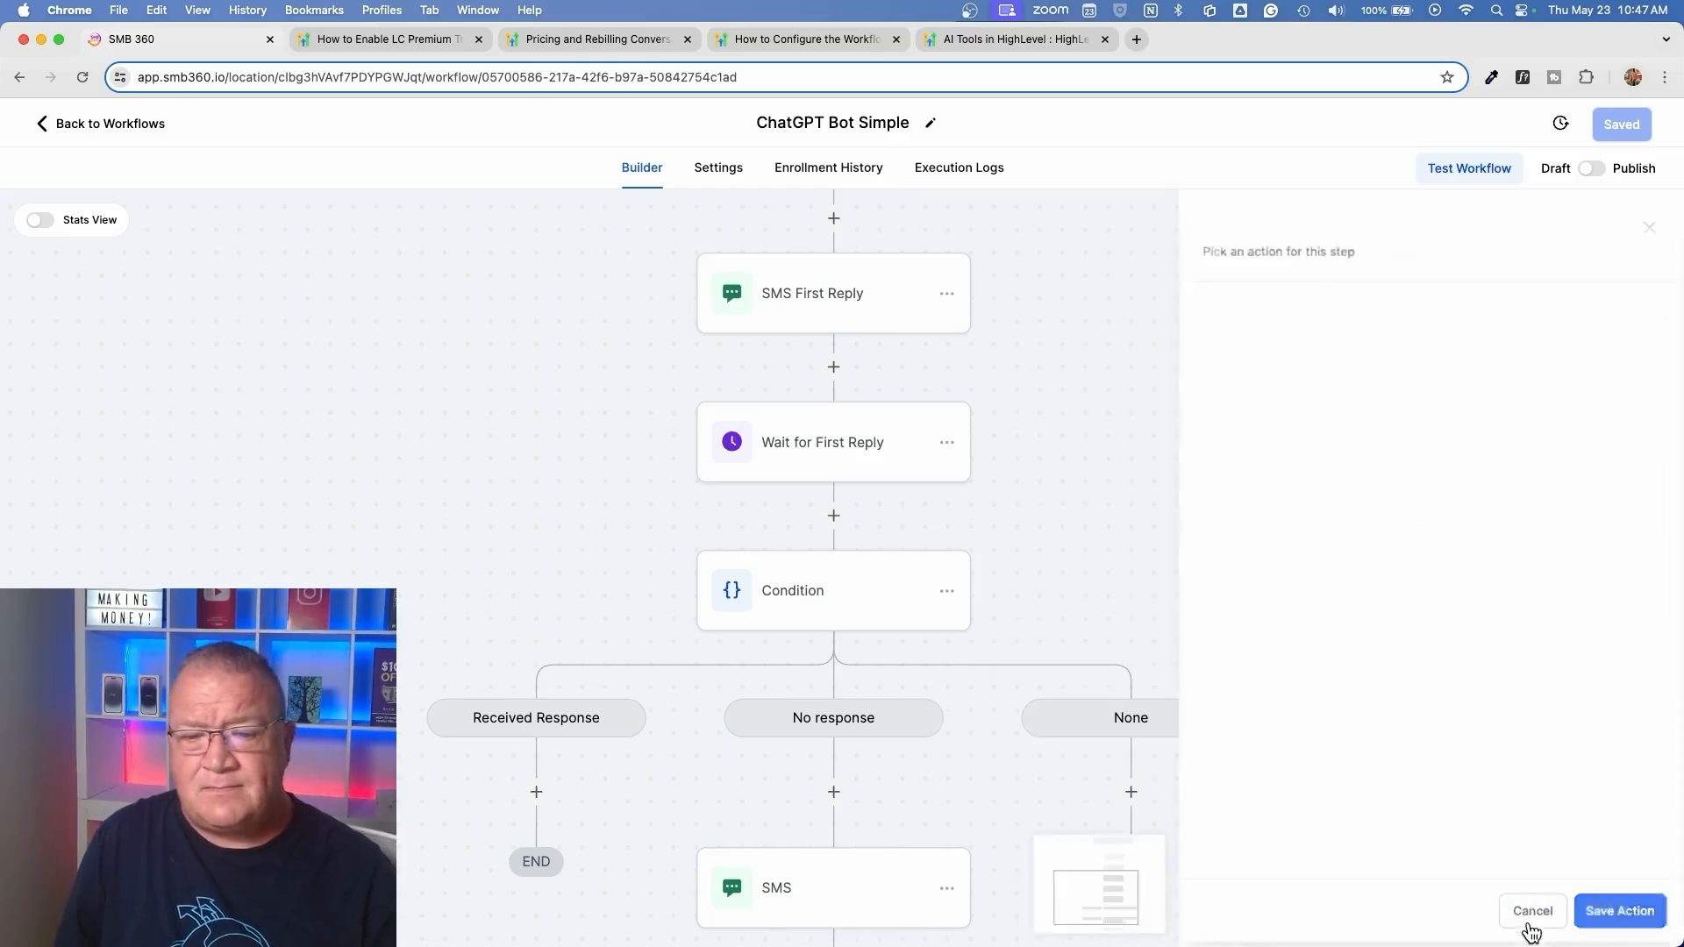
# Review the Condition action's branches, and search the actions for "if" below Wait for First Reply without adding one
pyautogui.click(834, 600)
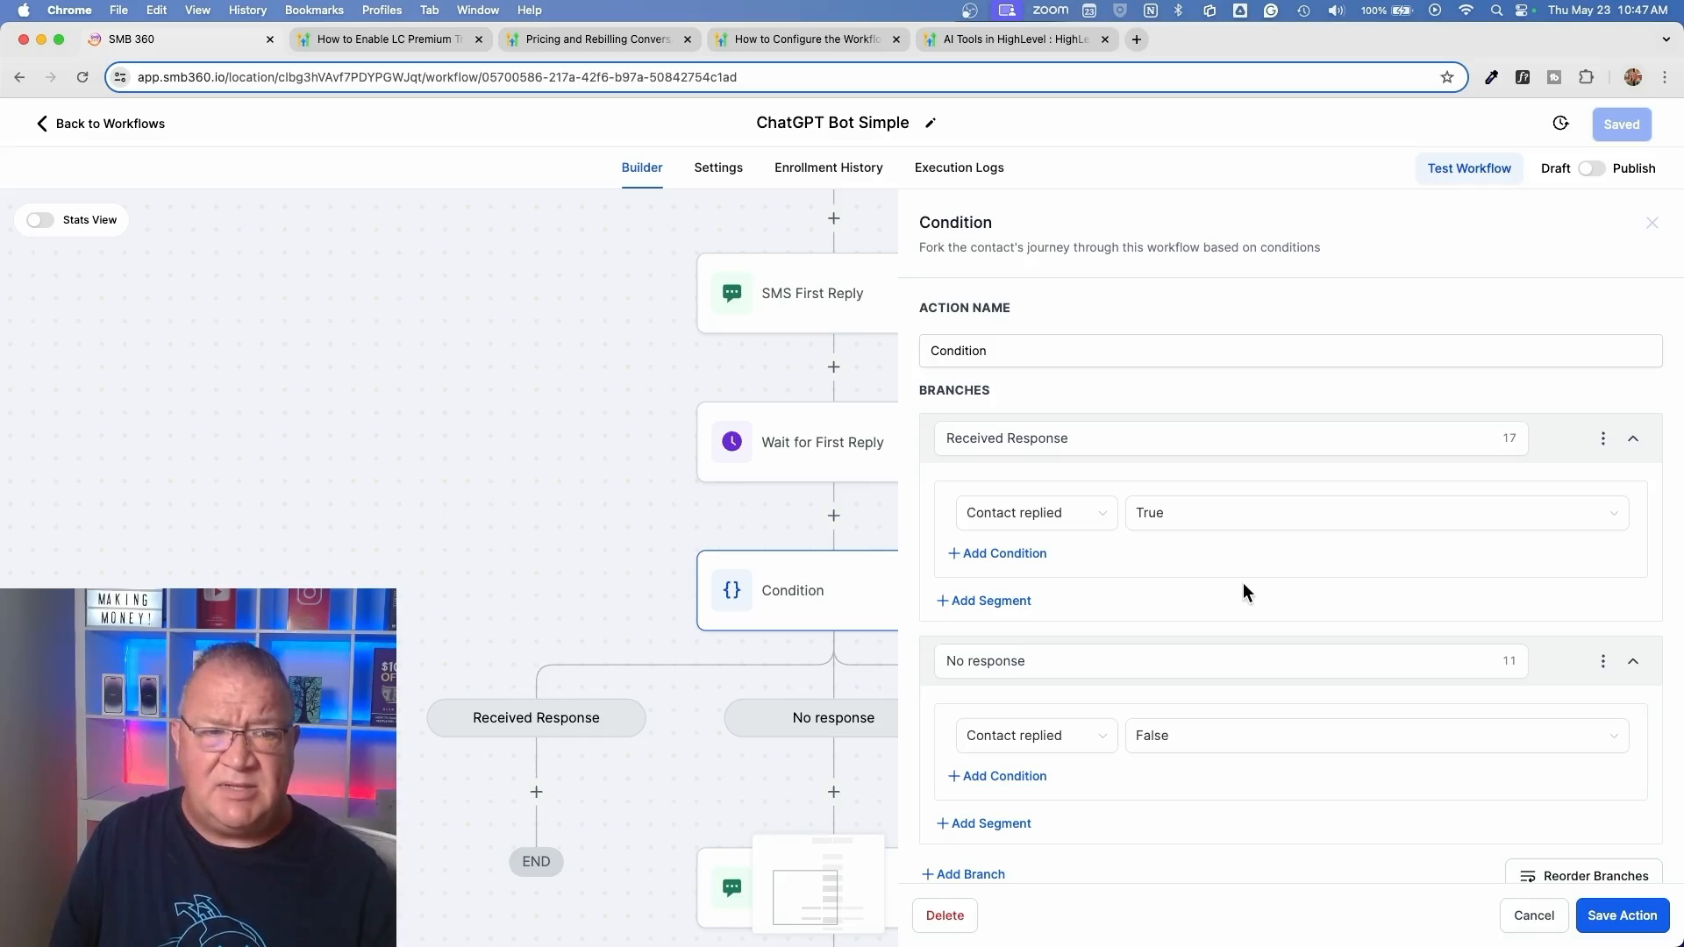
pyautogui.click(1534, 915)
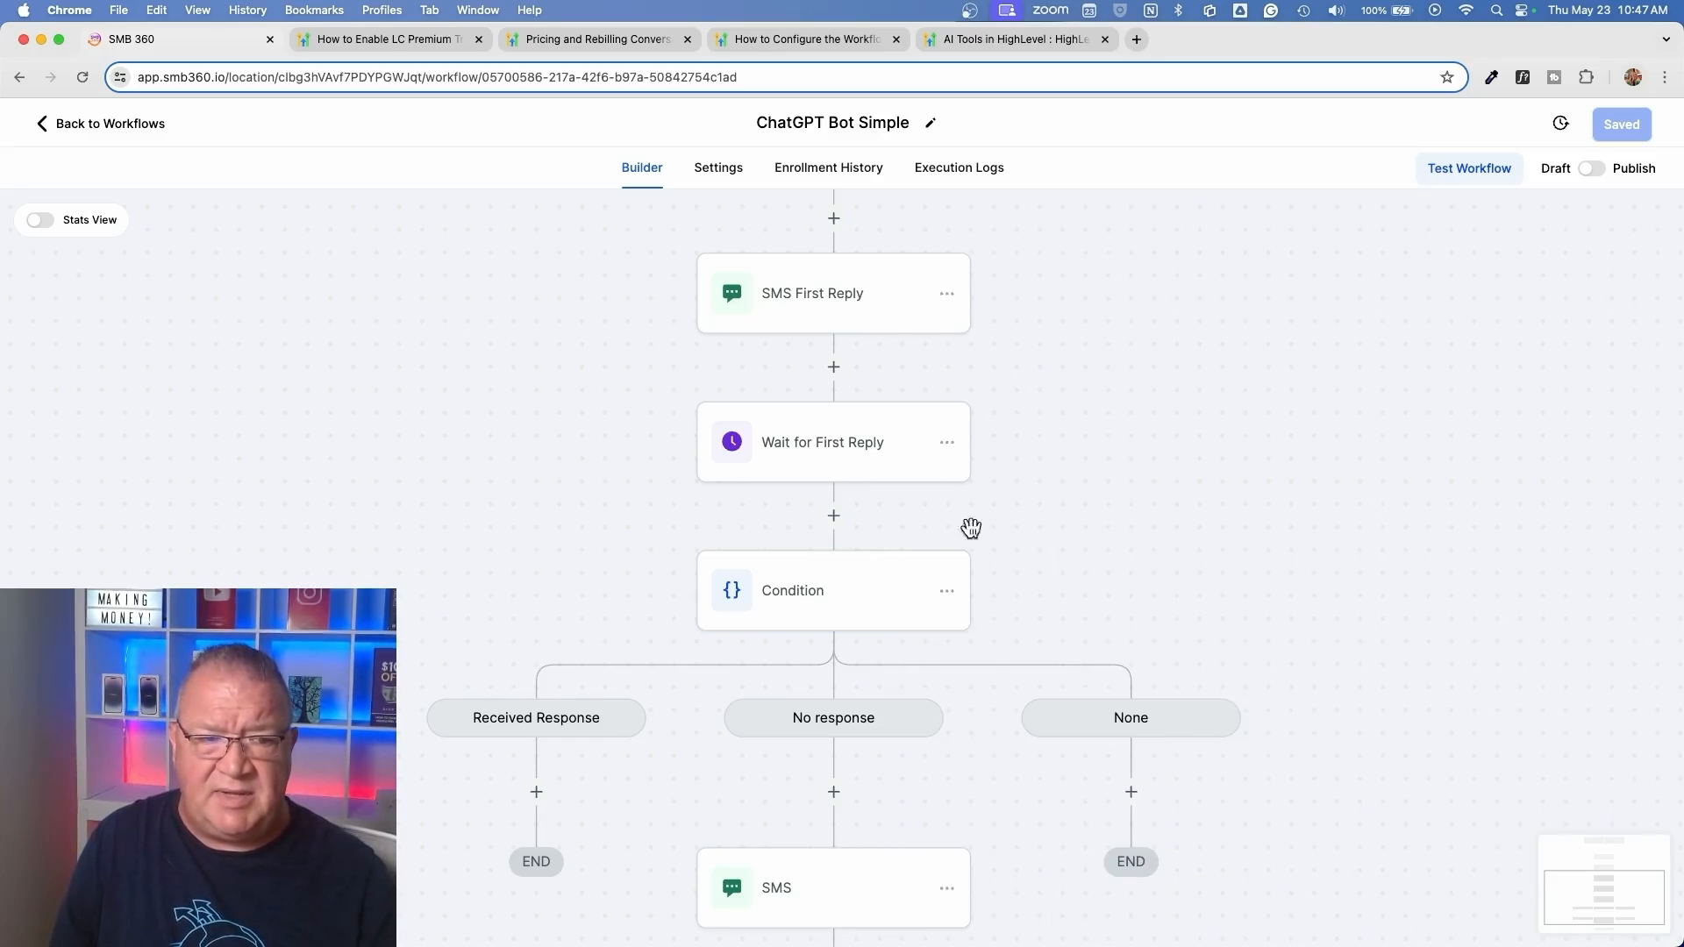
pyautogui.click(833, 515)
pyautogui.write('if')
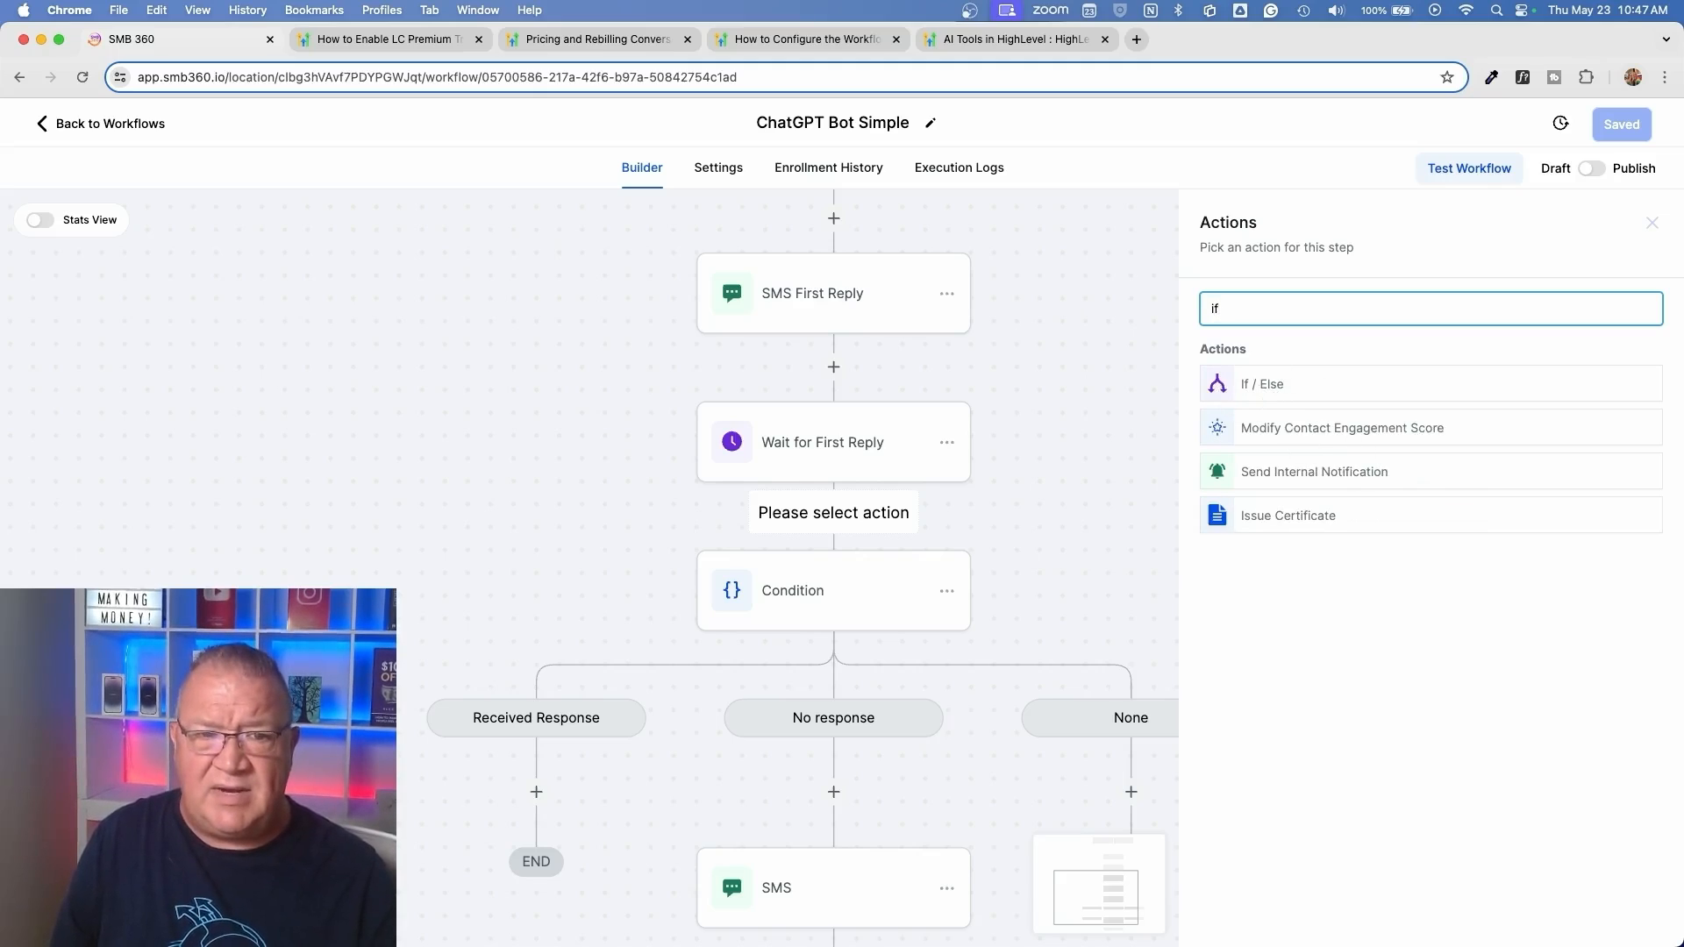
pyautogui.click(1652, 224)
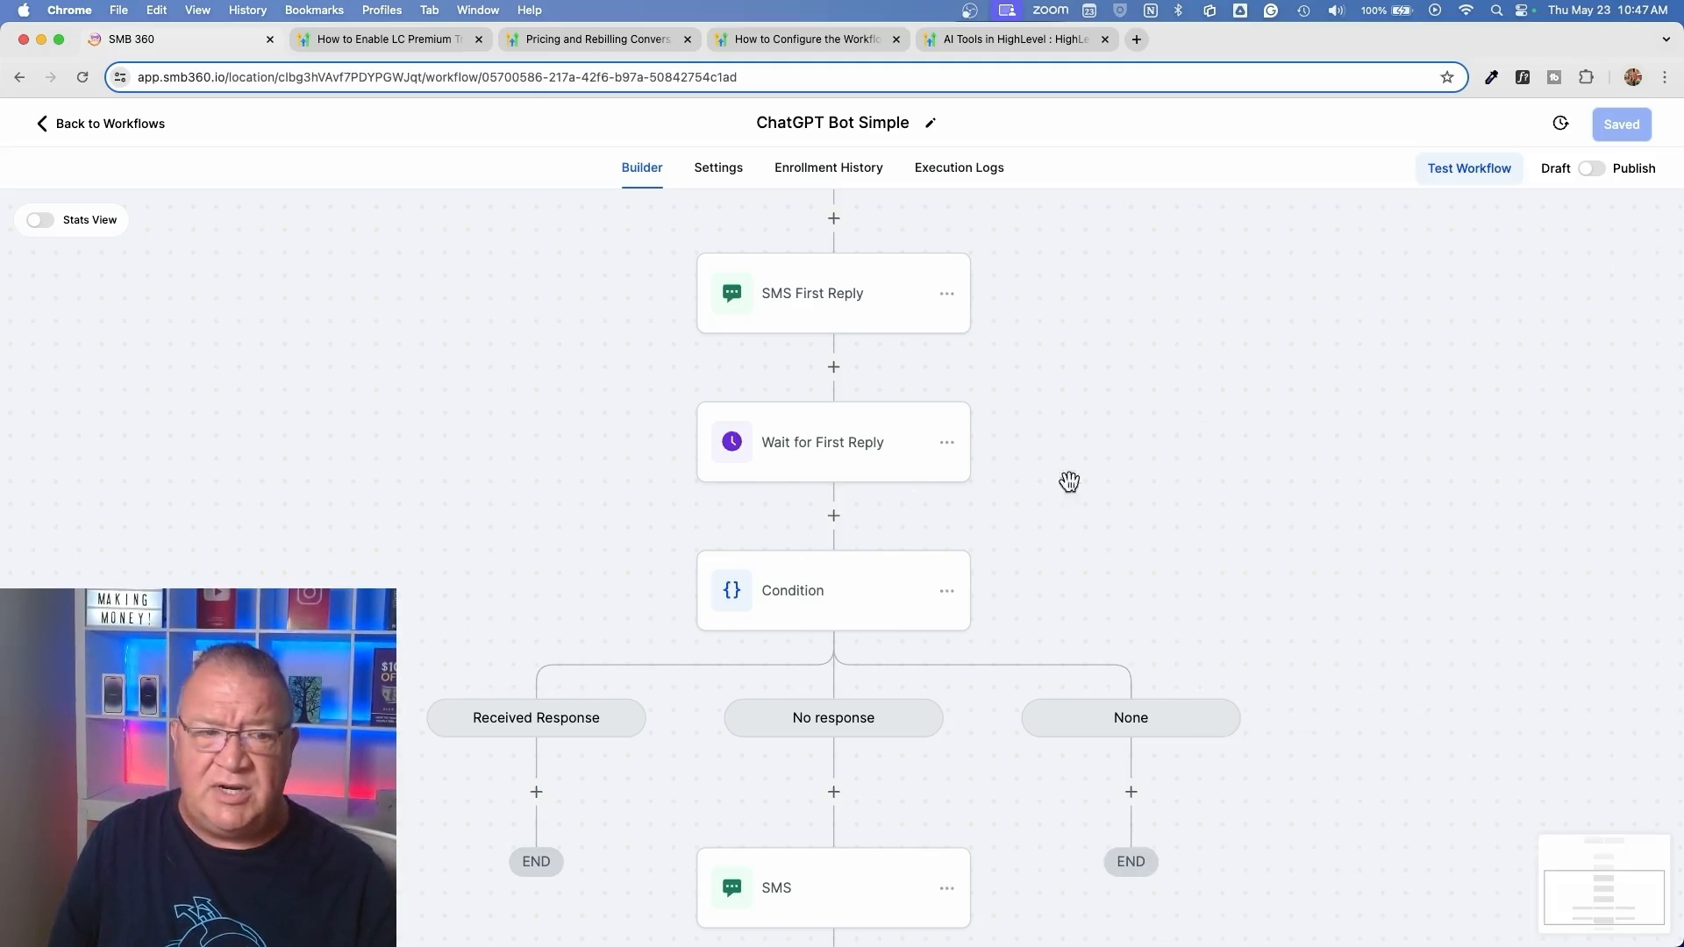
# Reopen the Condition action and rebuild the Received Response branch's criterion from Contact Reply as Contact replied, True
pyautogui.click(814, 603)
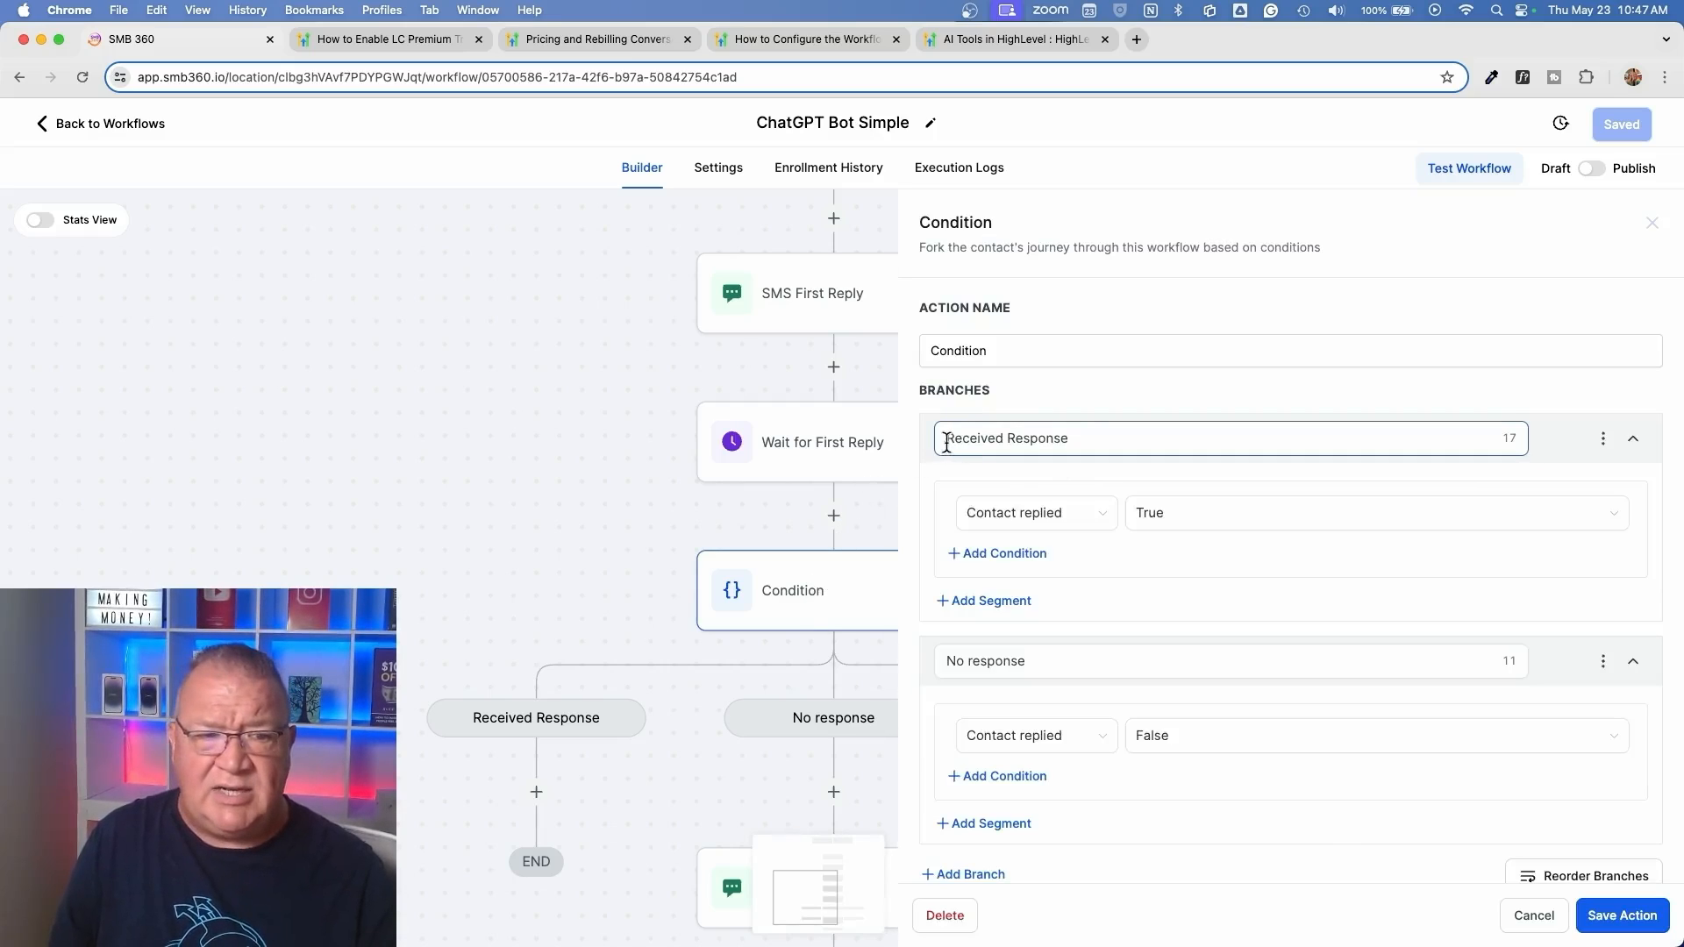
pyautogui.moveTo(947, 436); pyautogui.dragTo(1095, 434)
pyautogui.click(1065, 519)
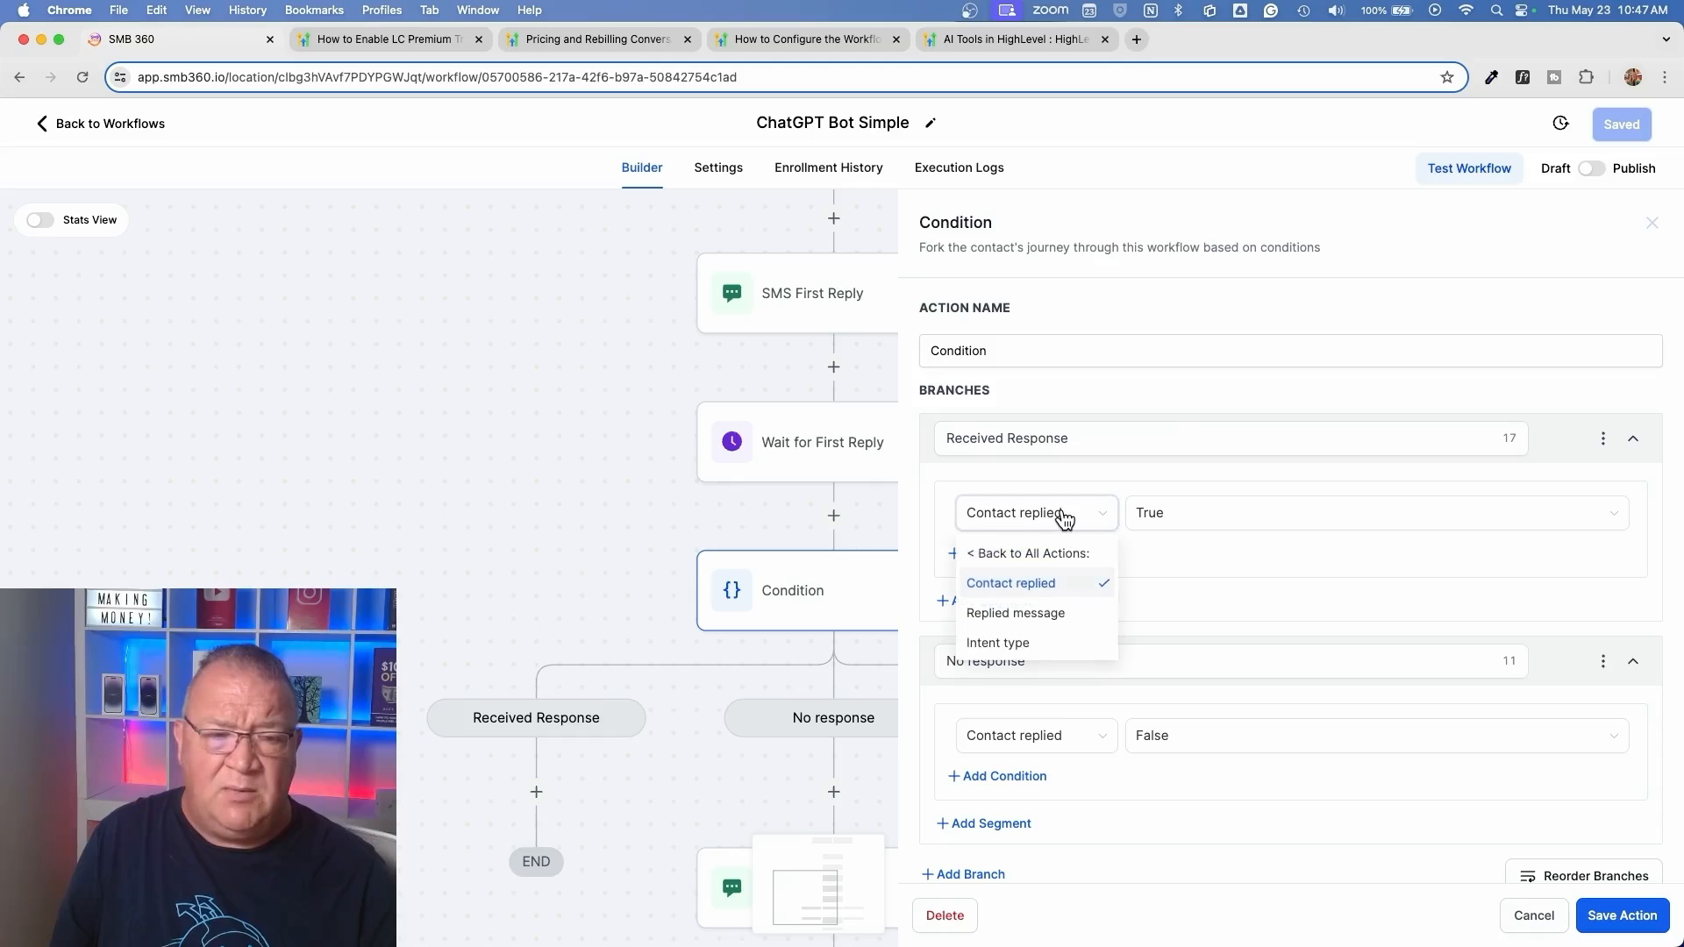
pyautogui.click(1035, 554)
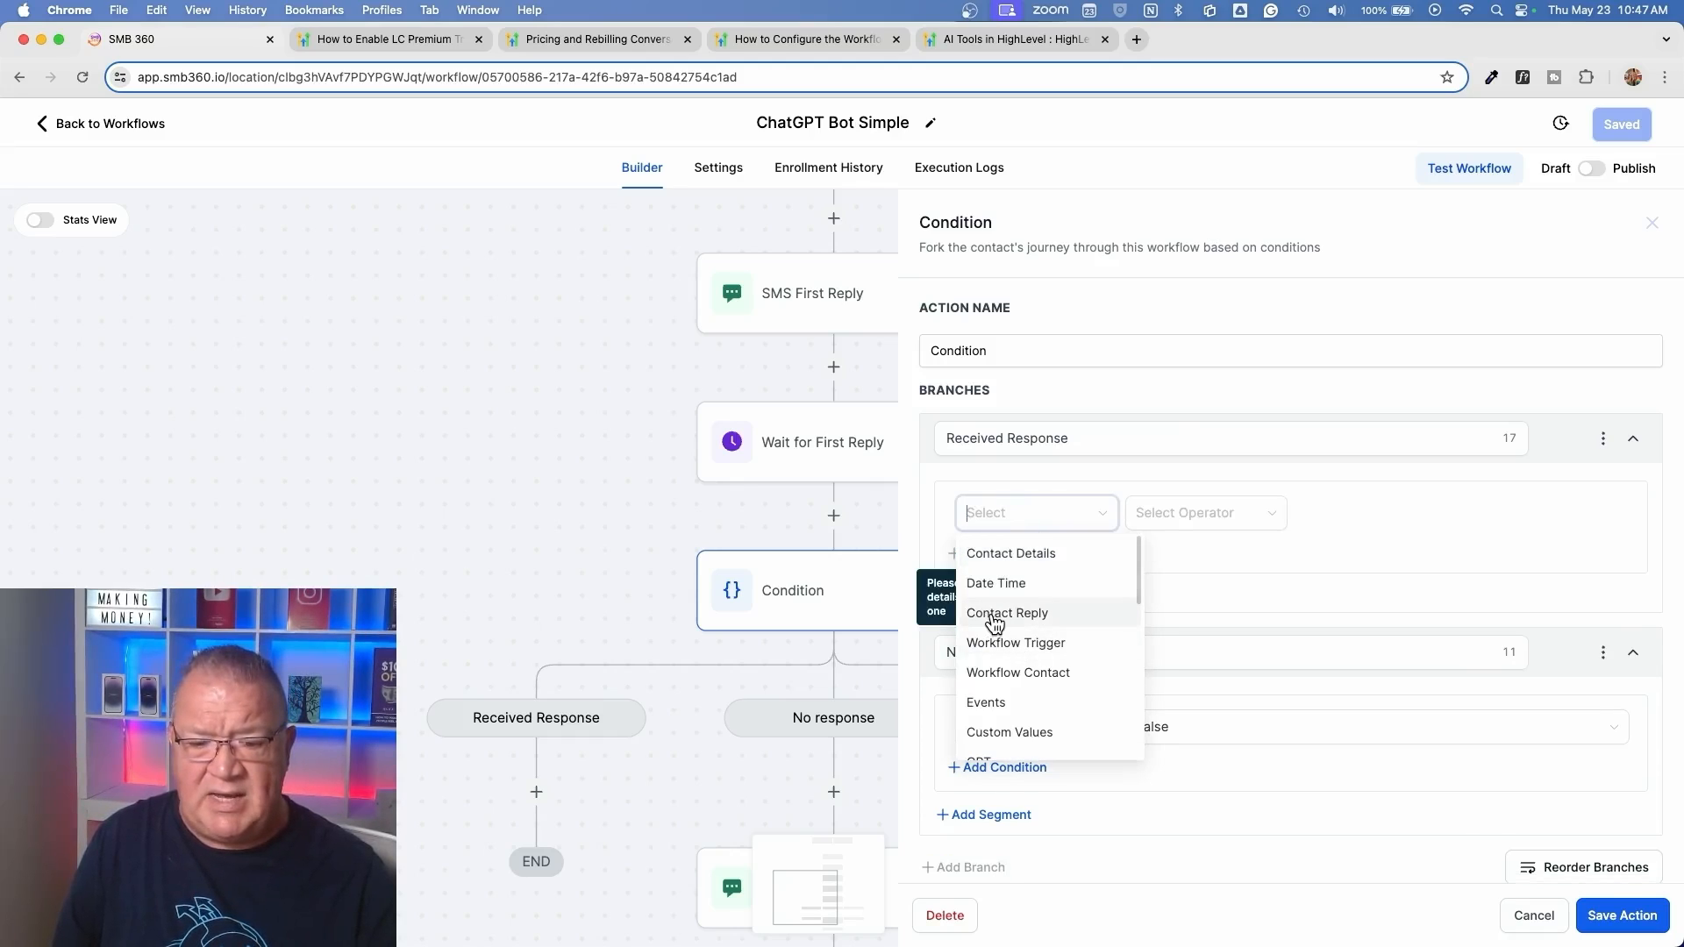
pyautogui.scroll(5, 995, 624)
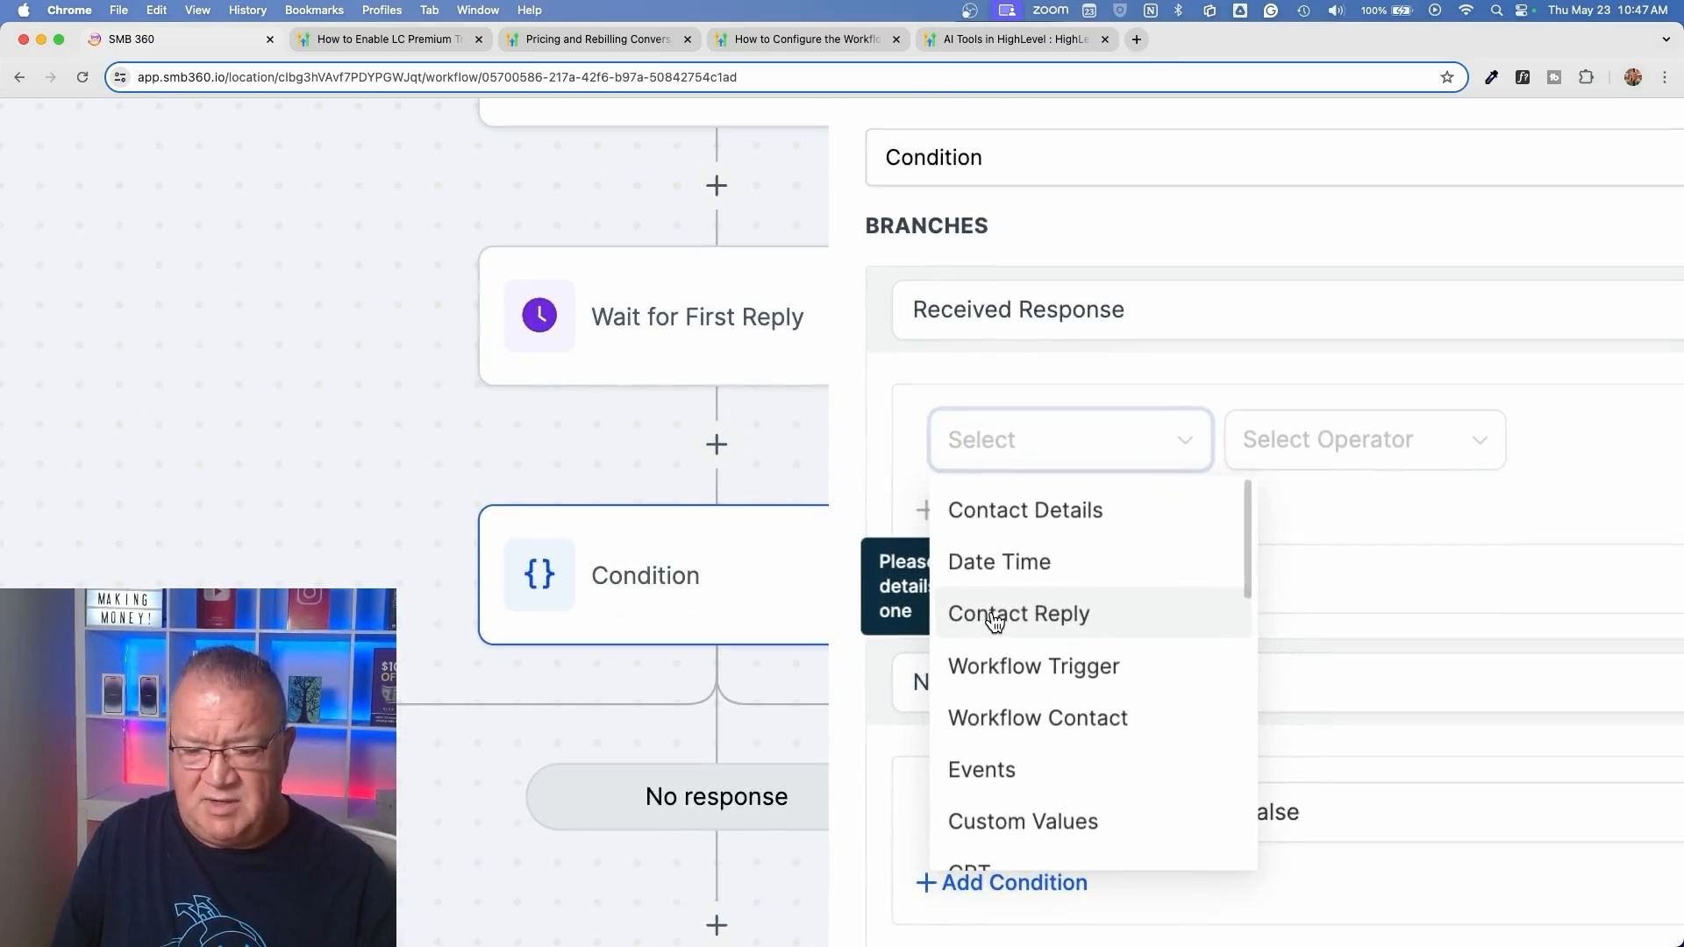
pyautogui.click(995, 619)
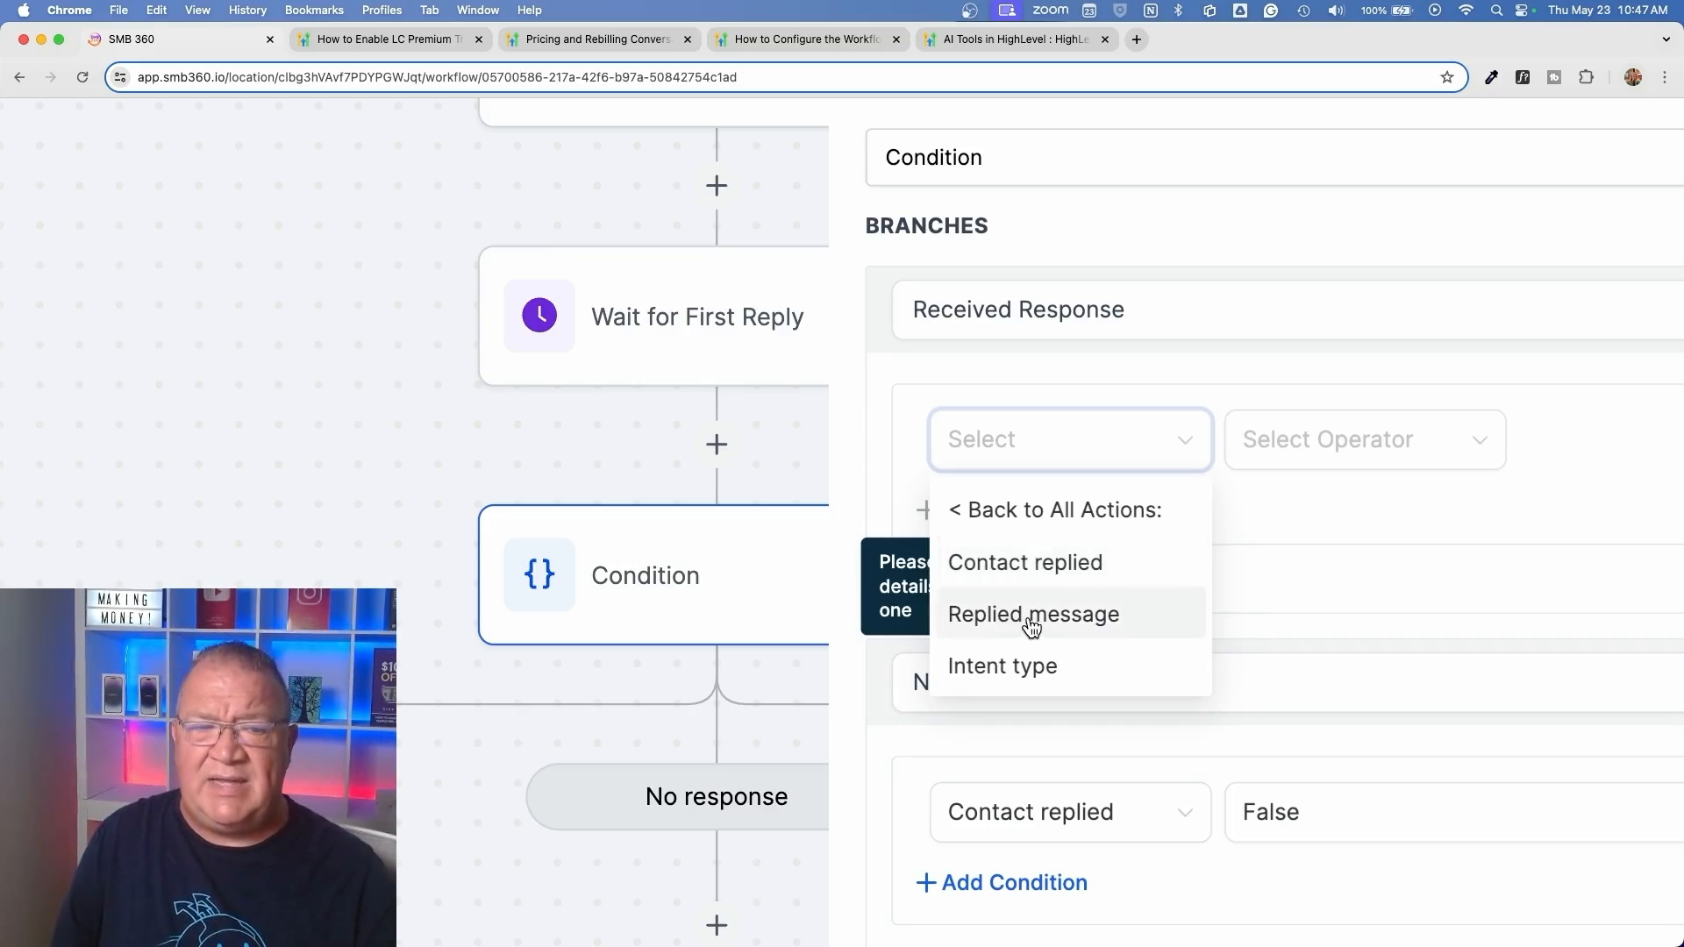
pyautogui.click(1015, 562)
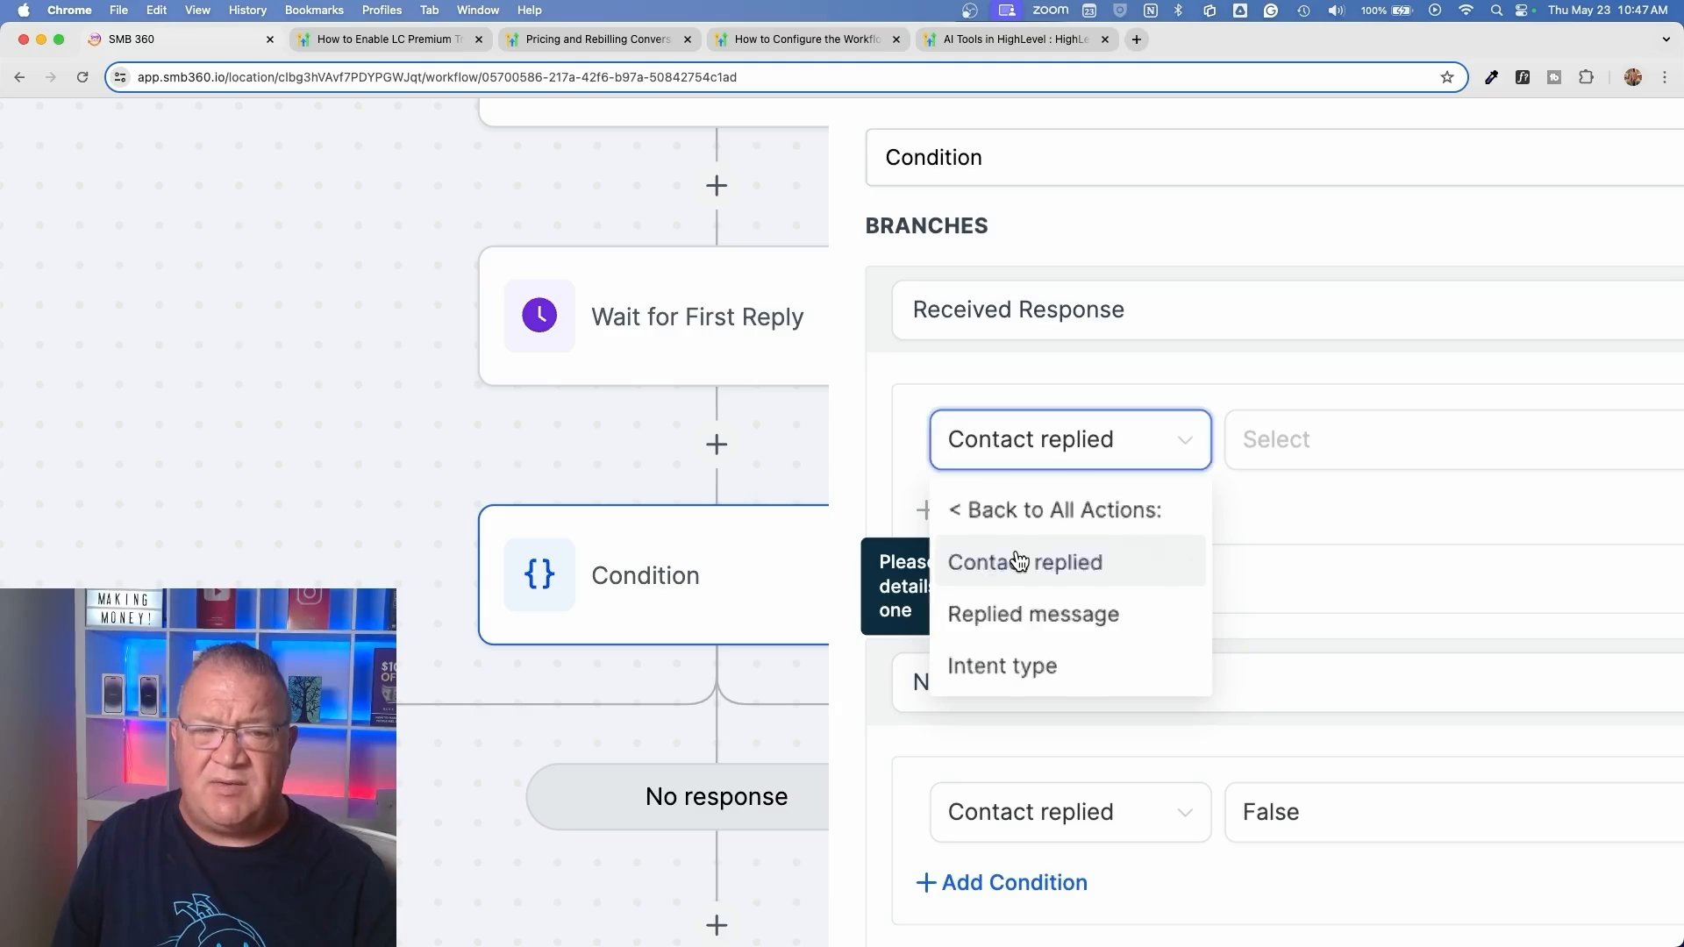
pyautogui.click(1290, 444)
pyautogui.click(1299, 518)
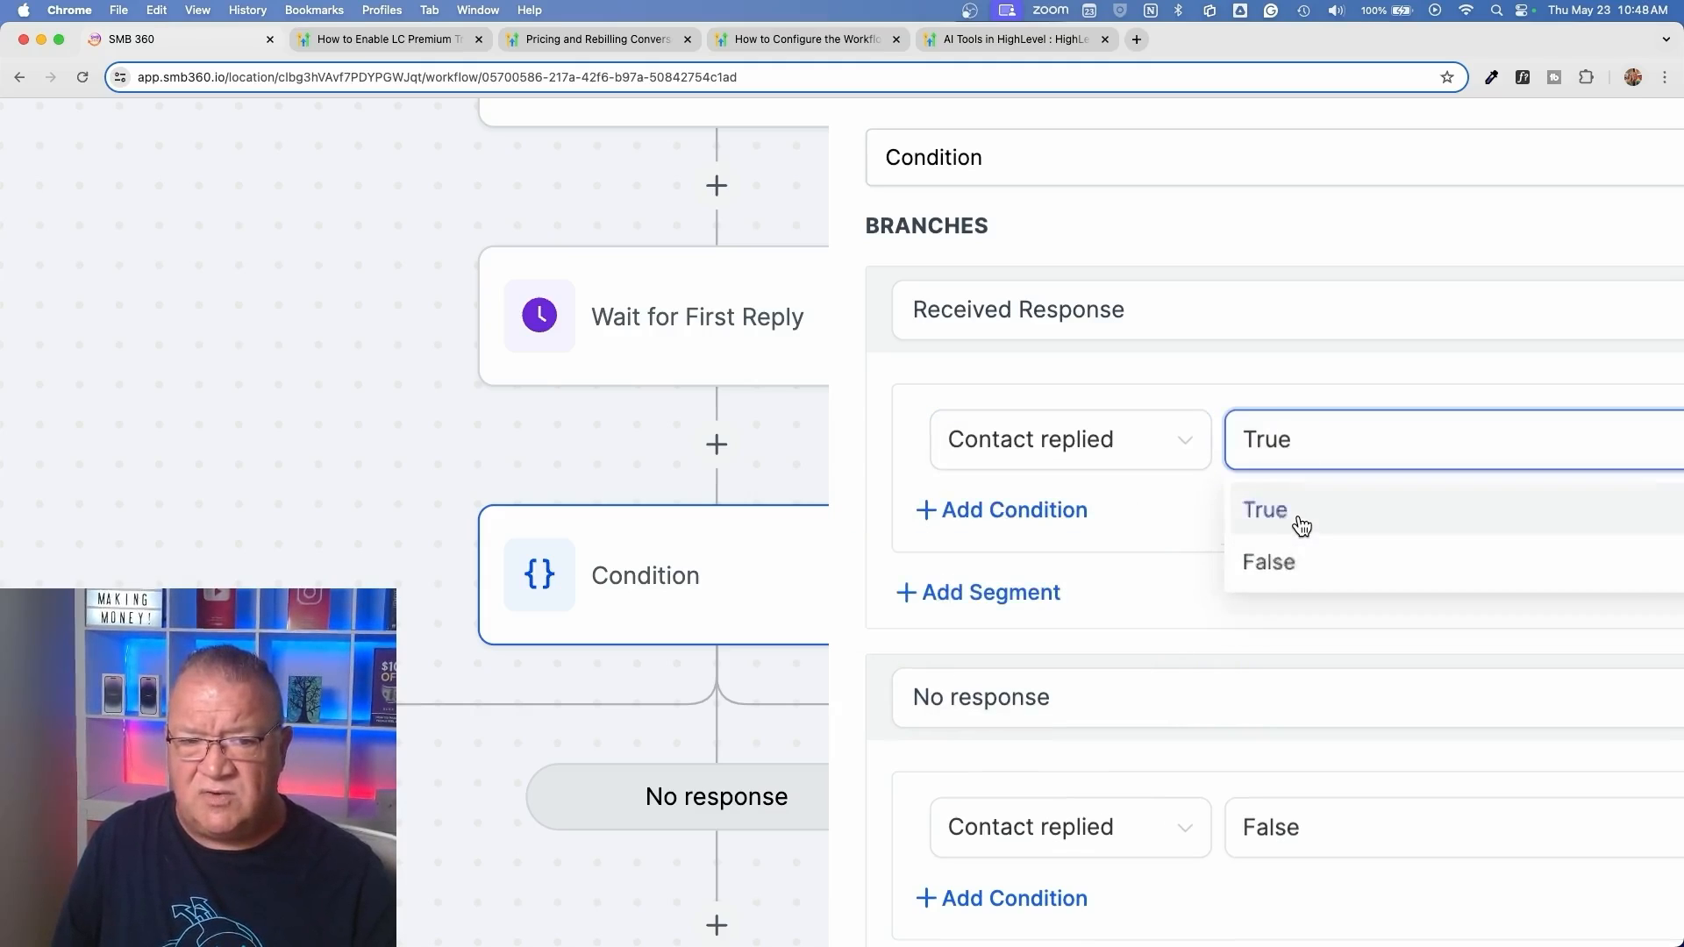
# Check the Received Response and No response branch settings and close the Condition action without saving
pyautogui.moveTo(913, 309); pyautogui.dragTo(1198, 304)
pyautogui.scroll(-3, 1252, 492)
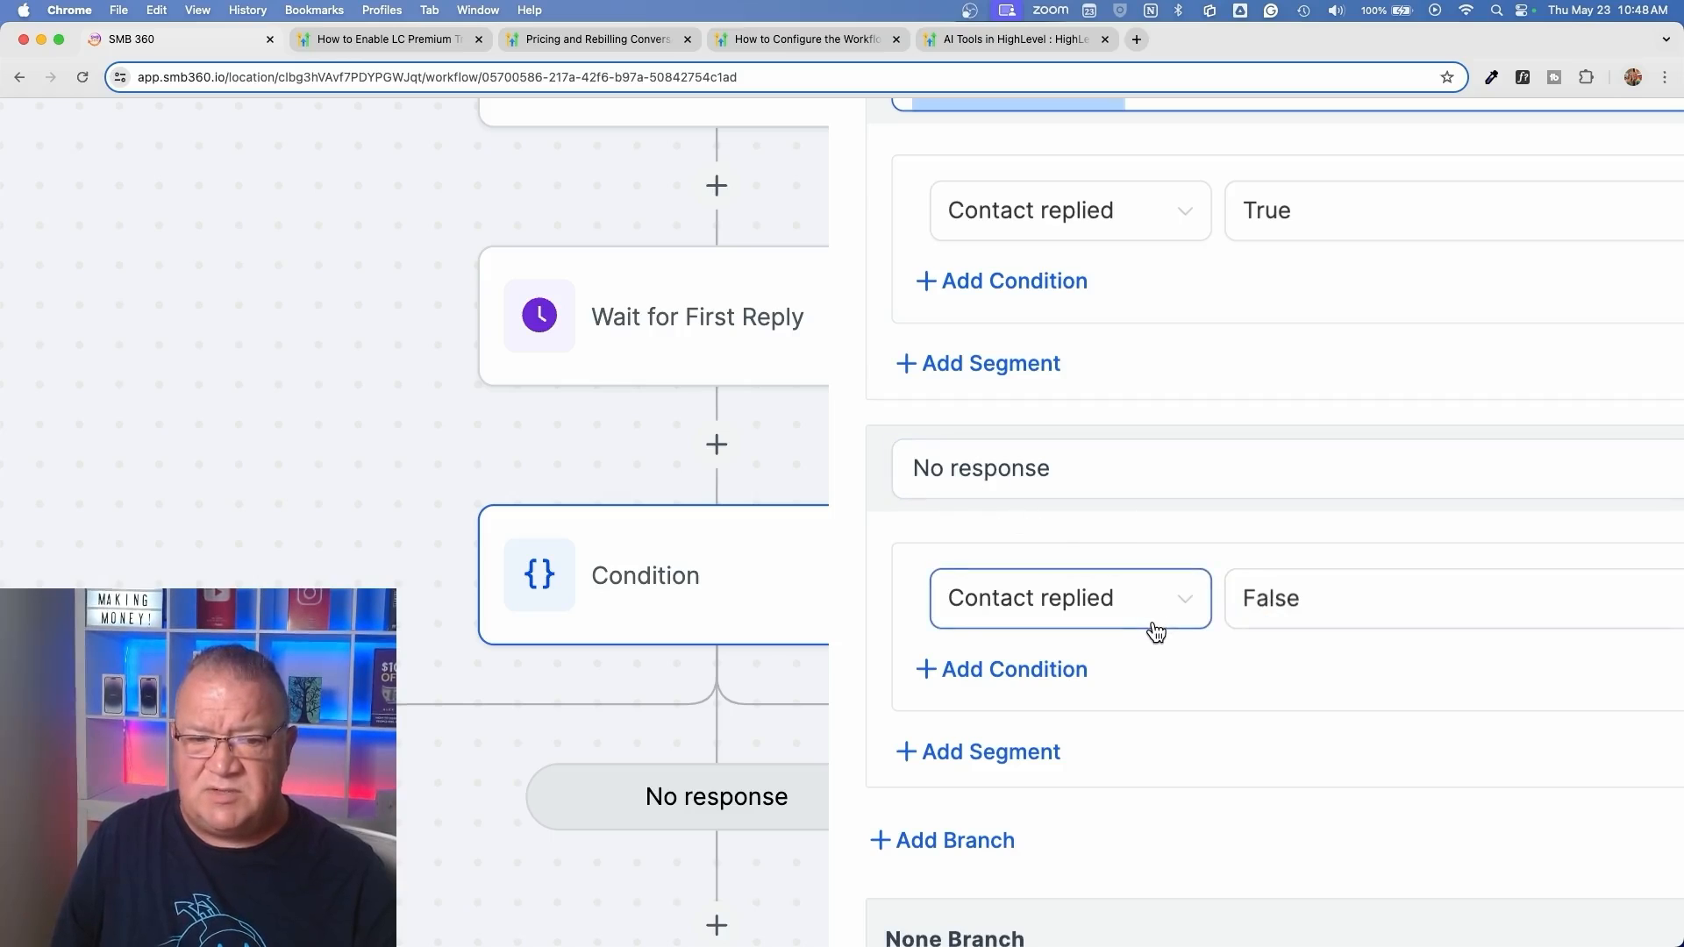
pyautogui.click(1526, 917)
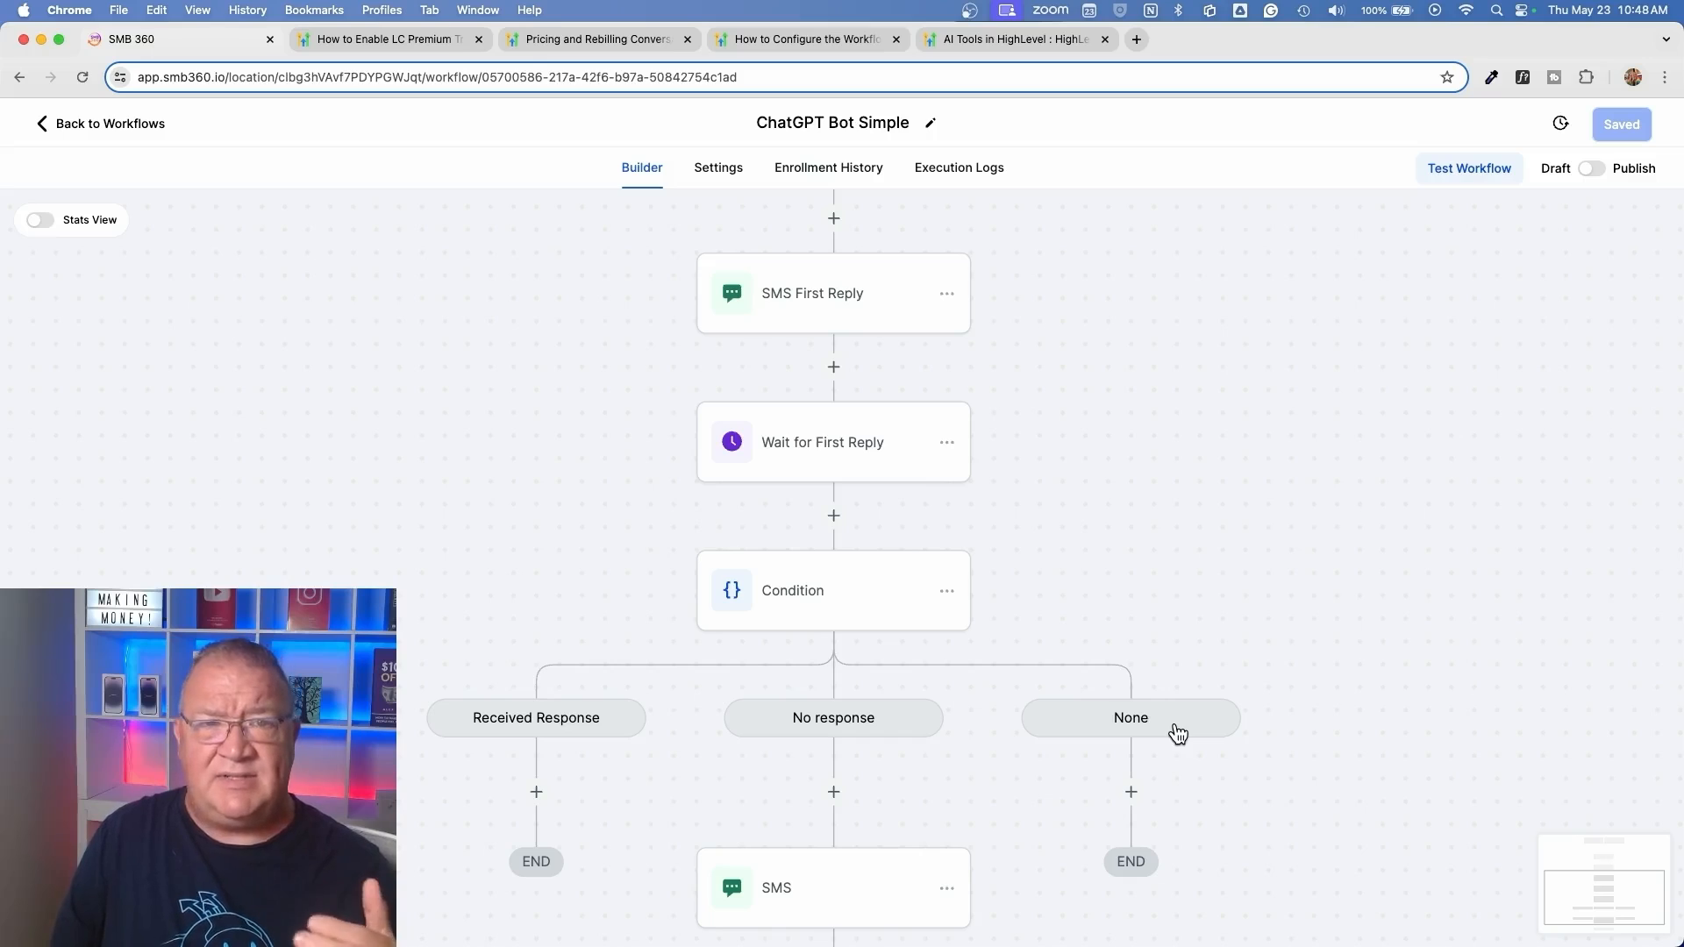
# Try adding a GPT Powered By OpenAI action after the SMS in the No response branch, and discard it unsaved
pyautogui.scroll(-1, 1050, 669)
pyautogui.scroll(-5, 1051, 669)
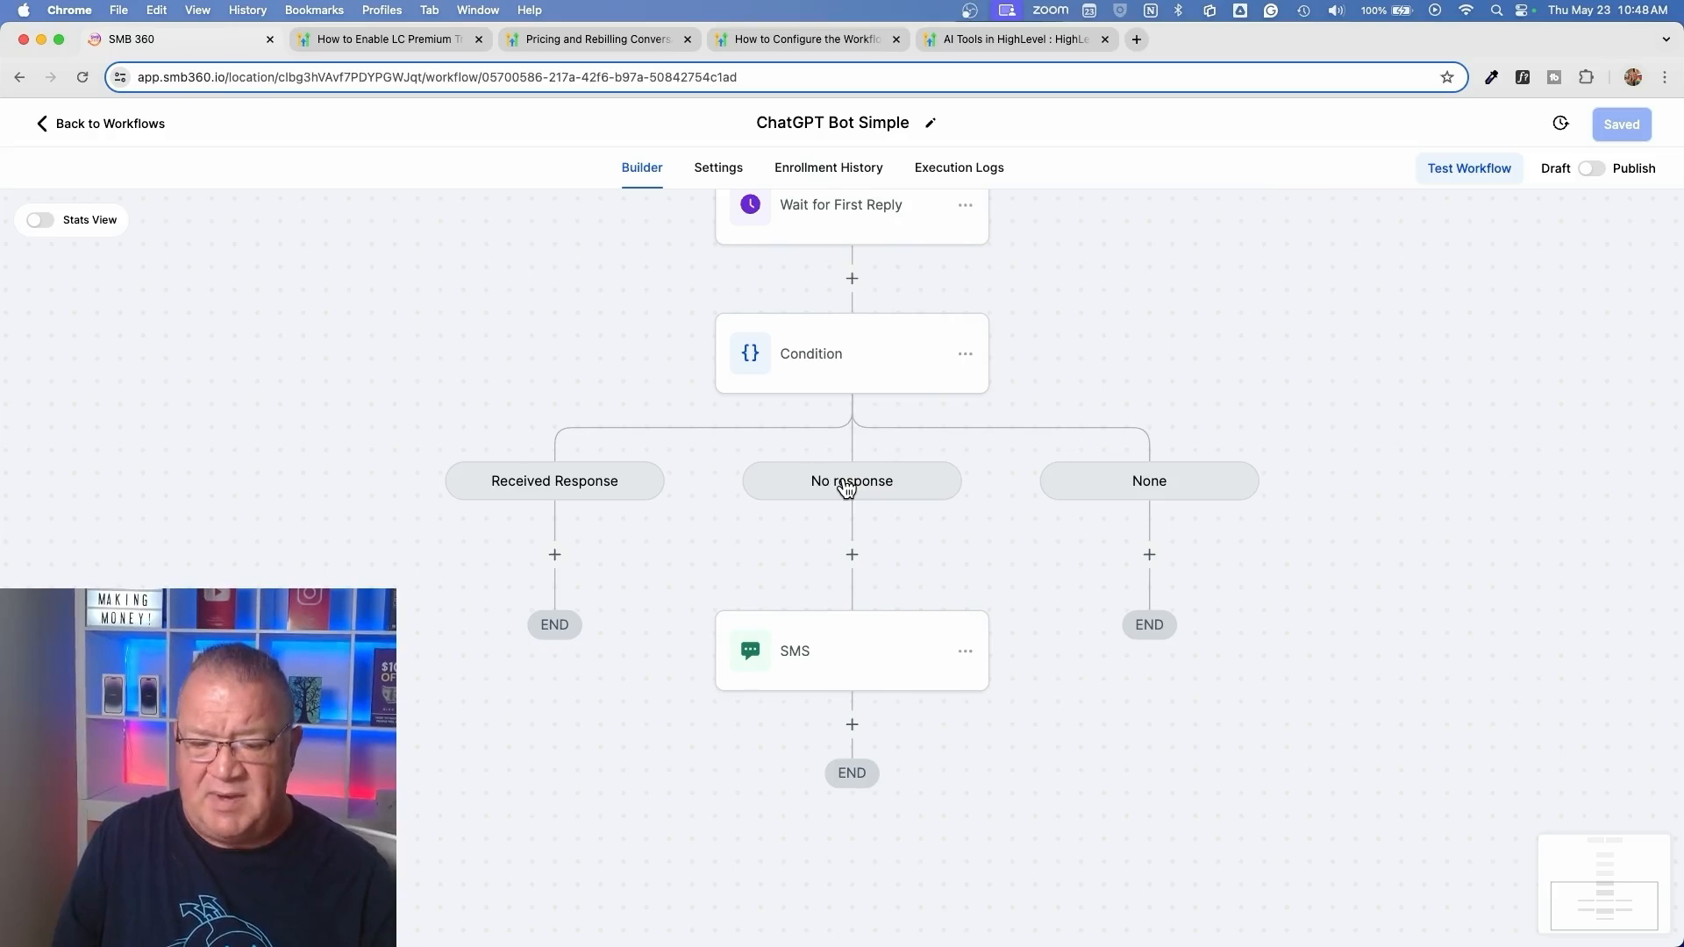
pyautogui.scroll(5, 847, 489)
pyautogui.scroll(-3, 848, 490)
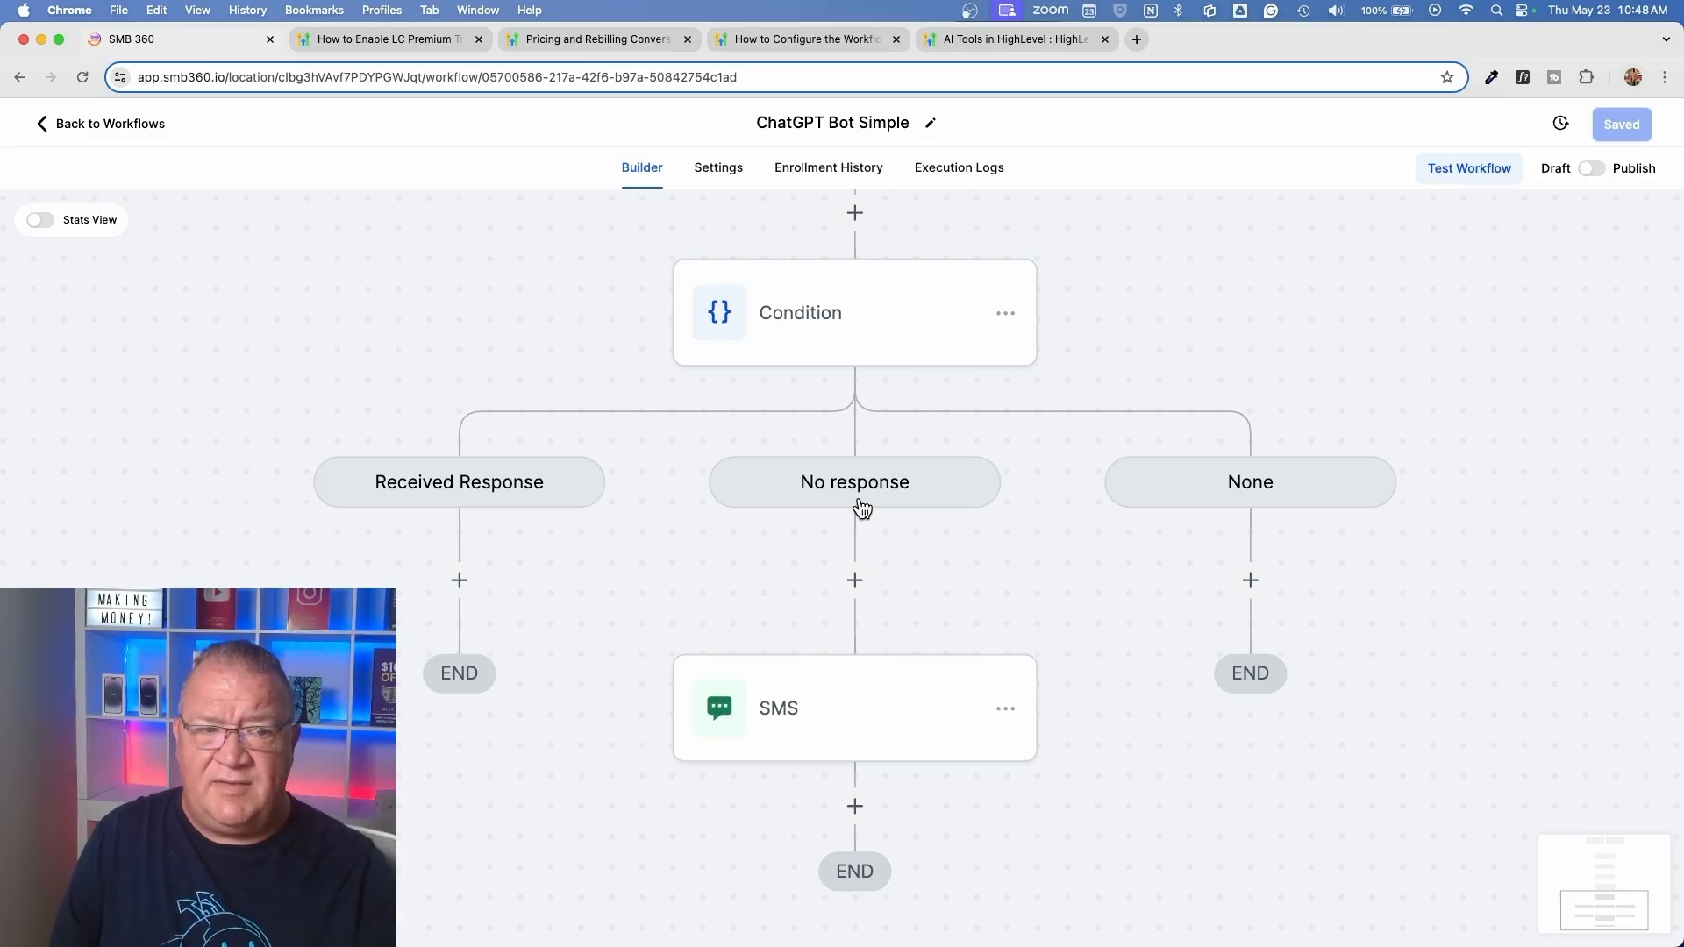
pyautogui.scroll(-2, 853, 731)
pyautogui.click(847, 730)
pyautogui.write('ope')
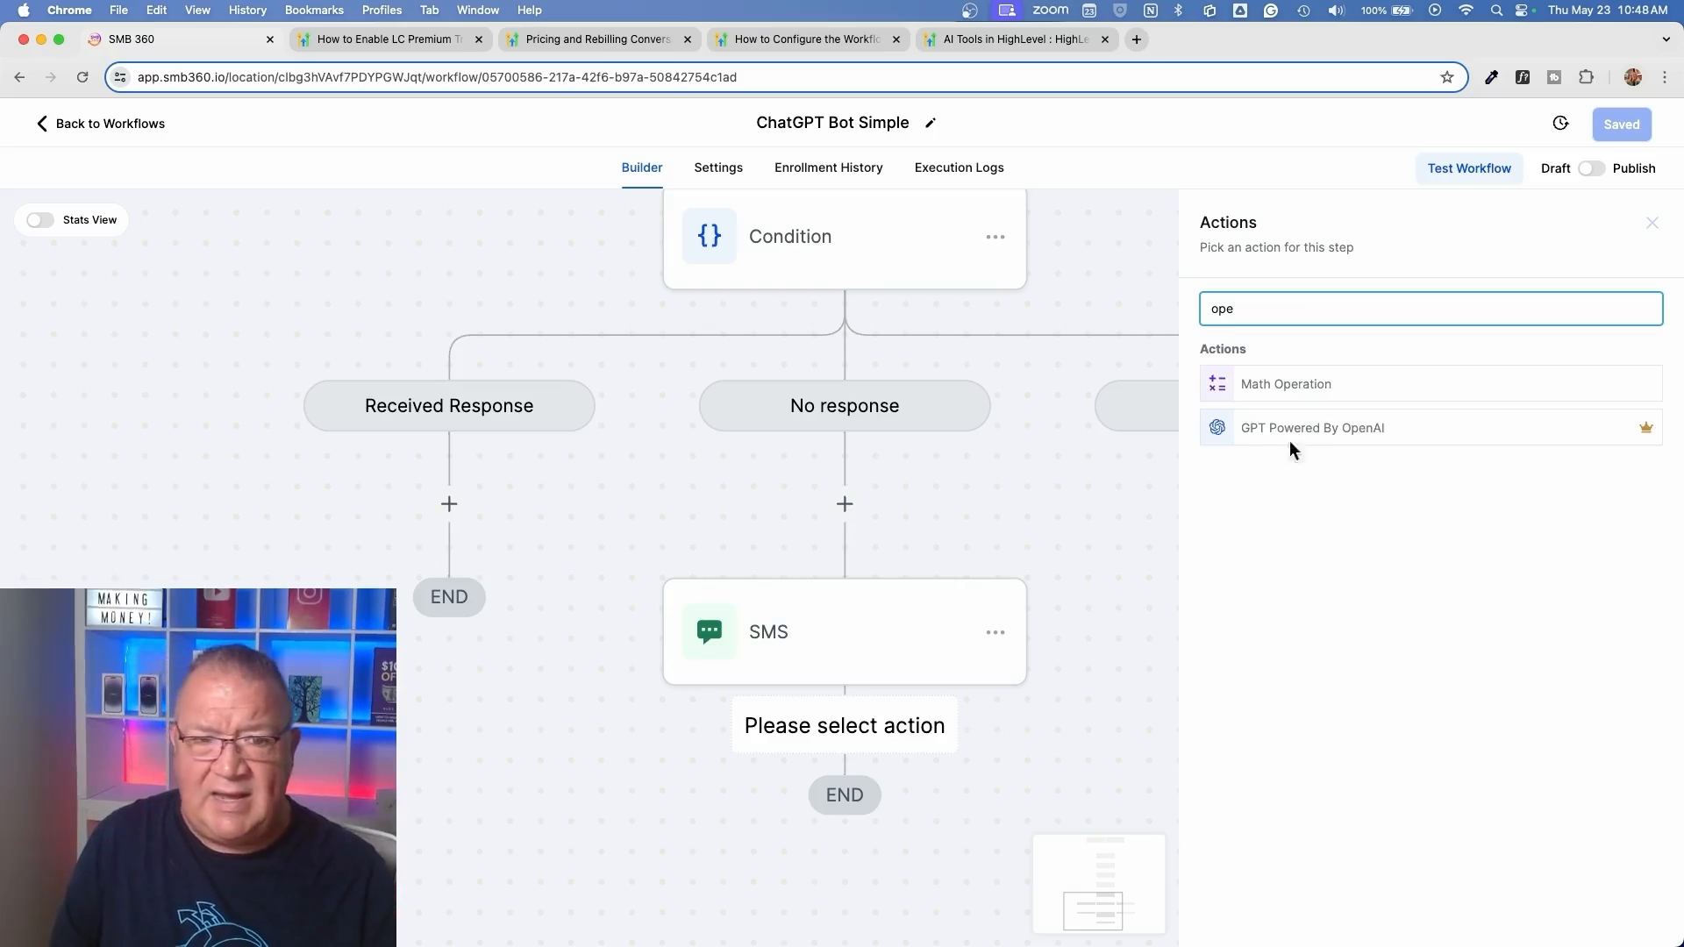
pyautogui.click(1296, 437)
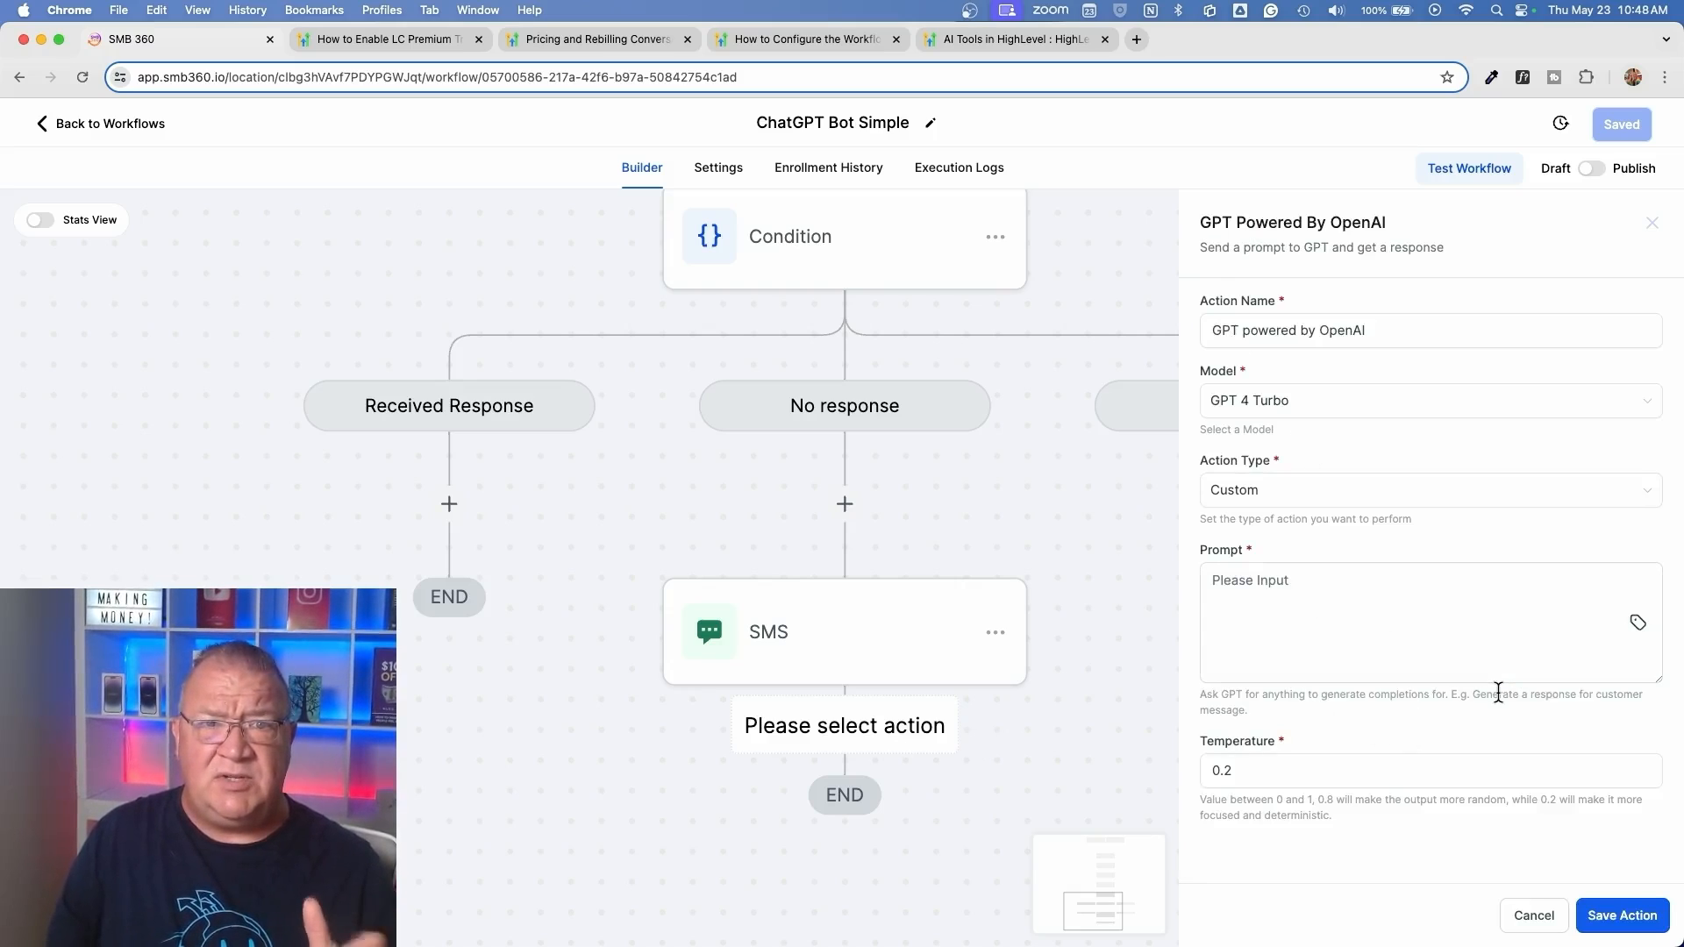
pyautogui.click(1535, 914)
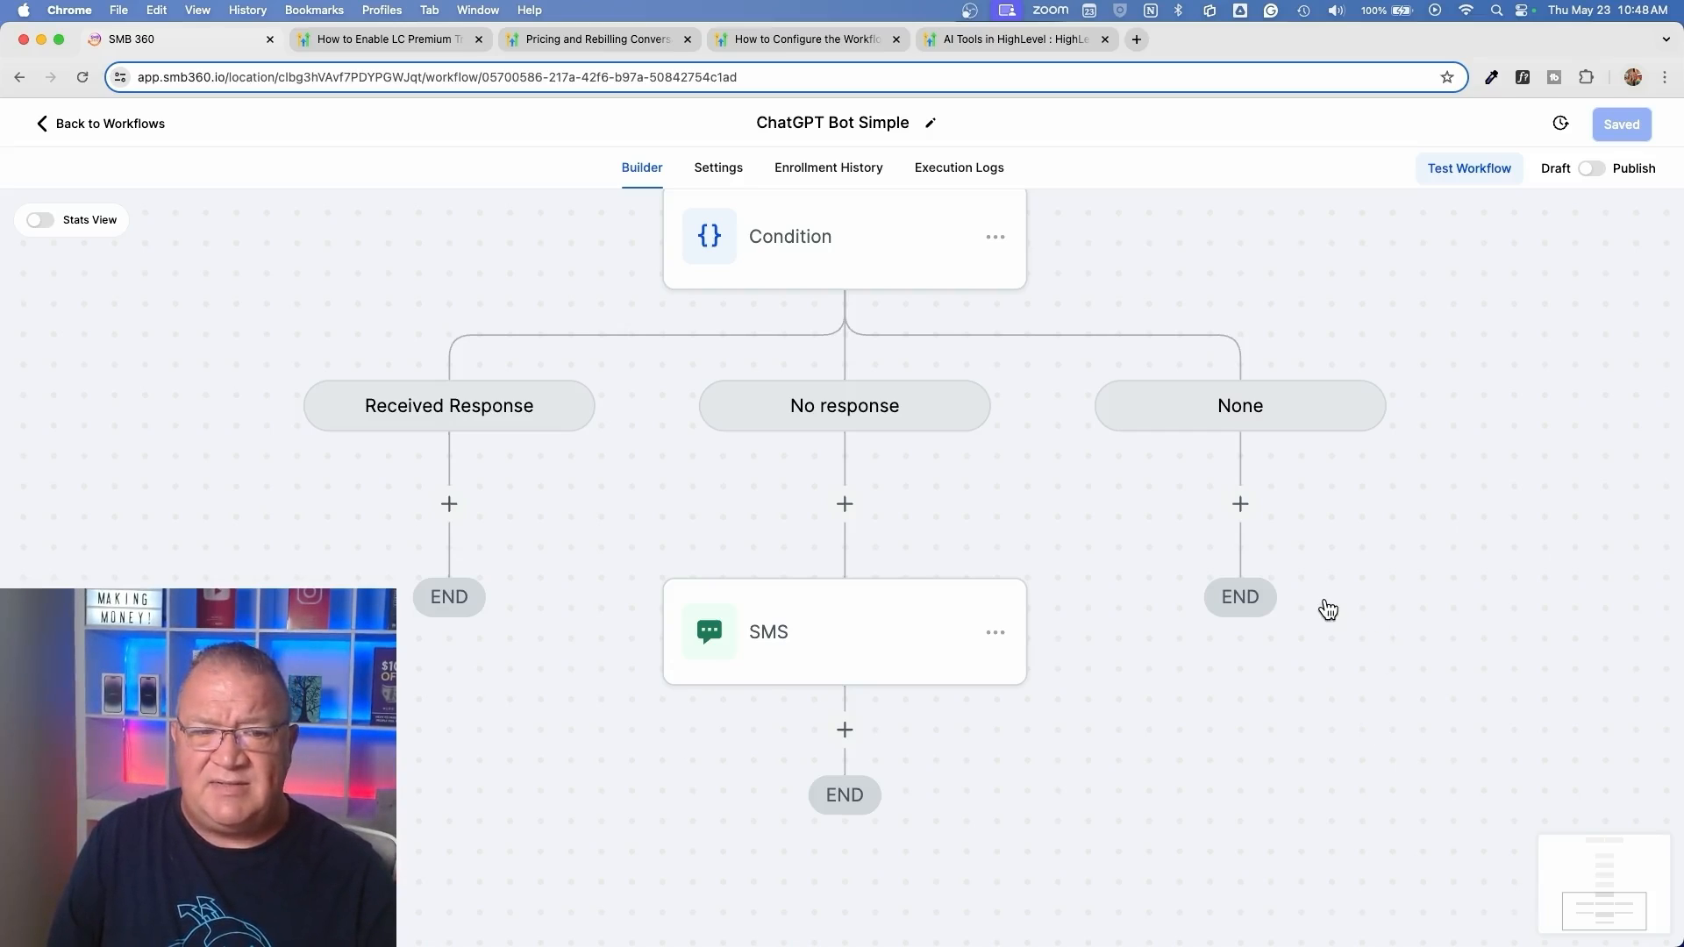
pyautogui.scroll(-3, 1328, 609)
pyautogui.scroll(5, 1328, 608)
pyautogui.hscroll(4, 1328, 608)
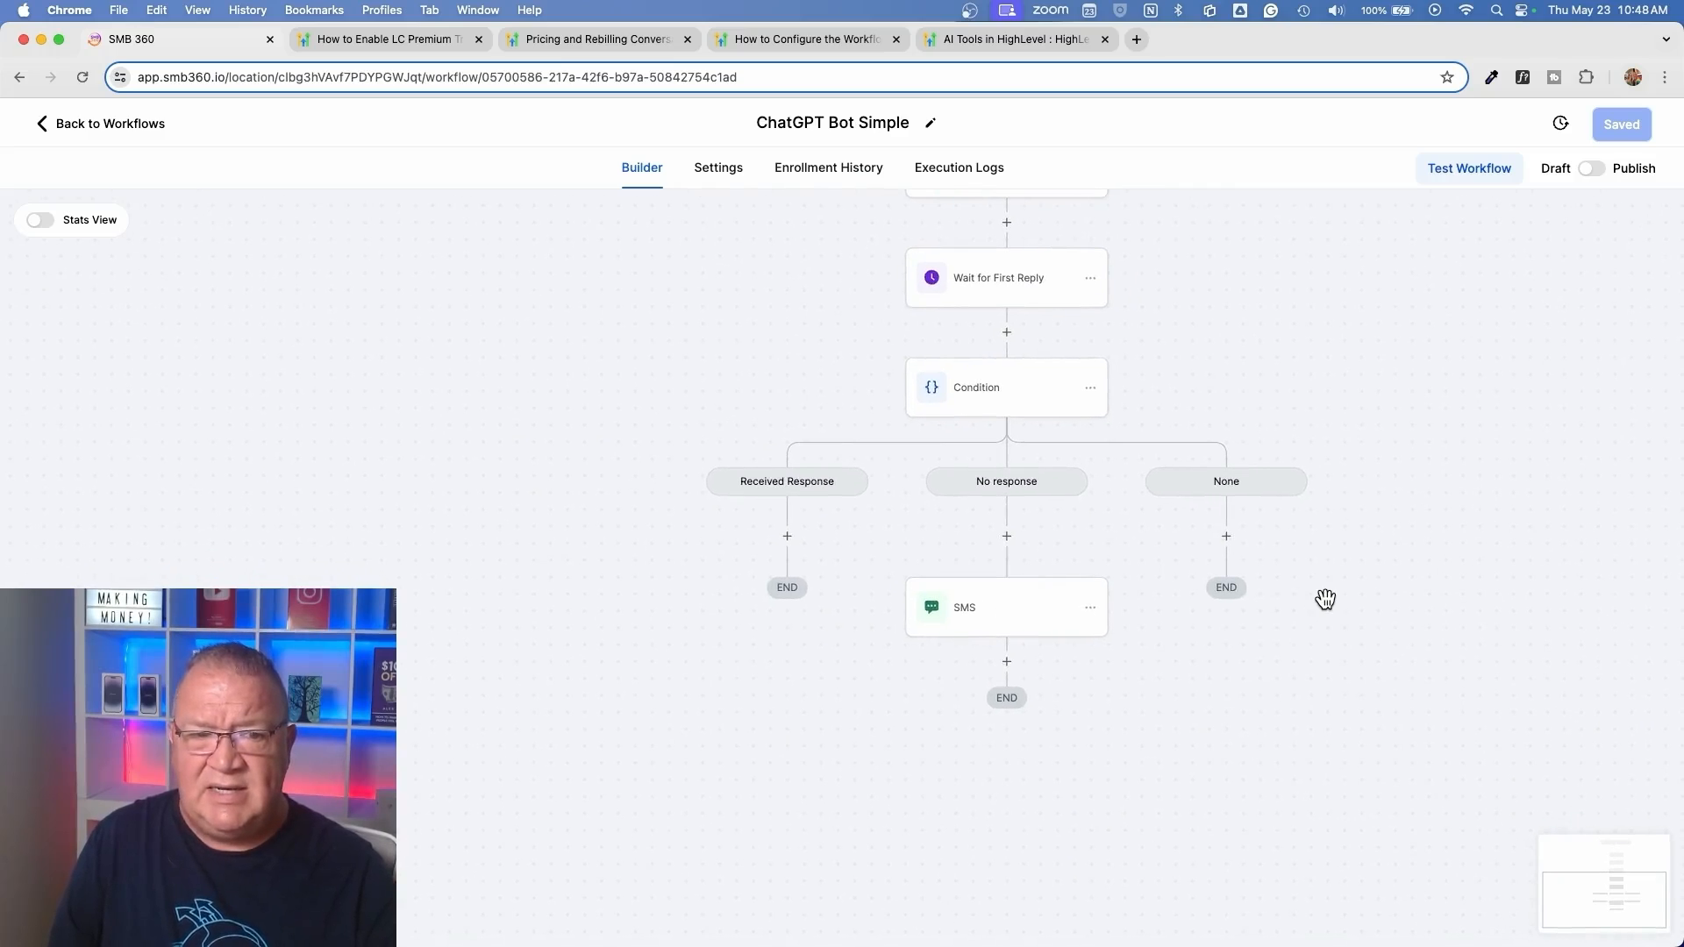
pyautogui.hscroll(2, 1325, 600)
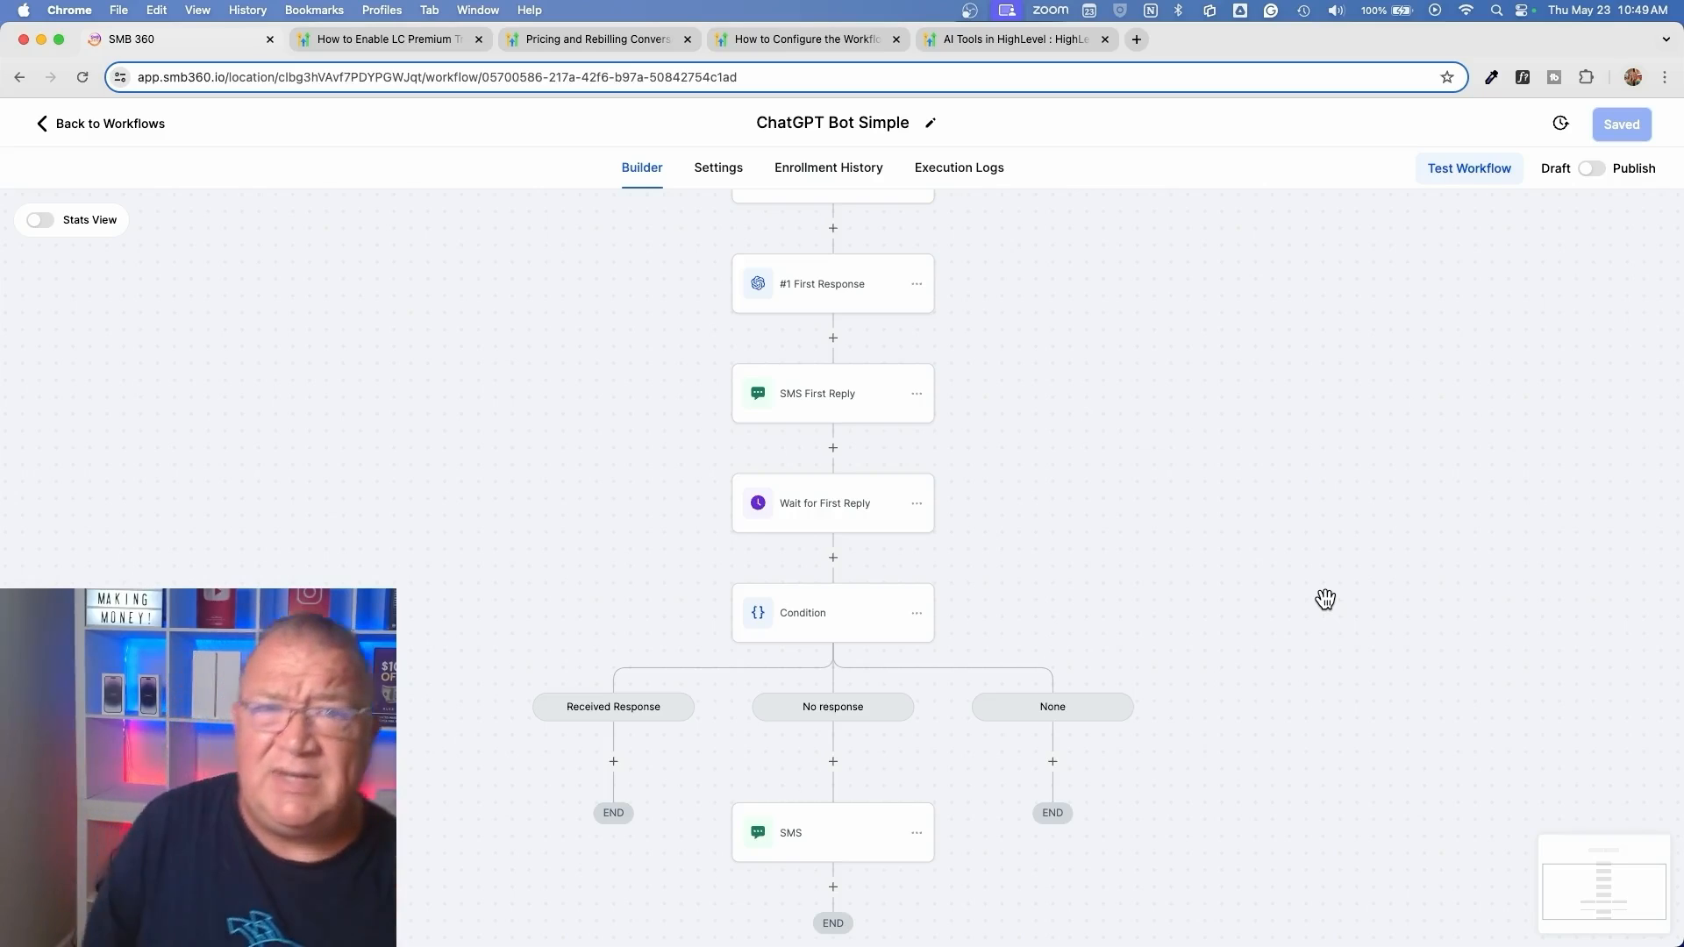
# Review the GPT prompt in the #1 First Response action and close it without saving
pyautogui.scroll(-2, 1325, 599)
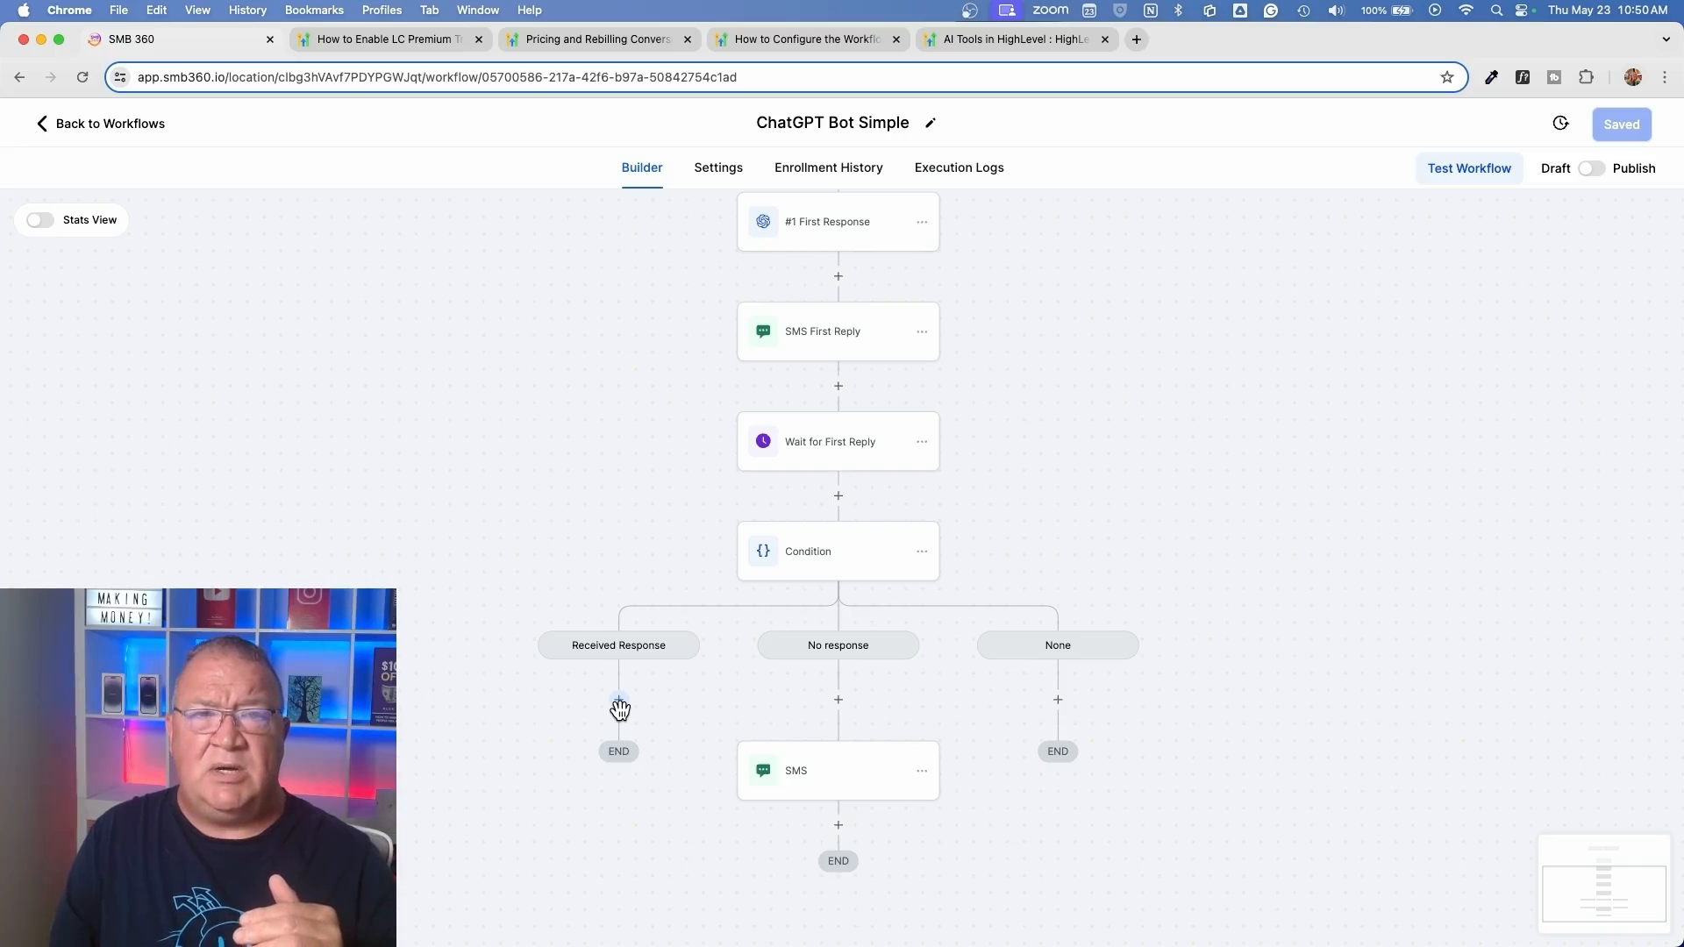
pyautogui.click(840, 229)
pyautogui.click(1432, 575)
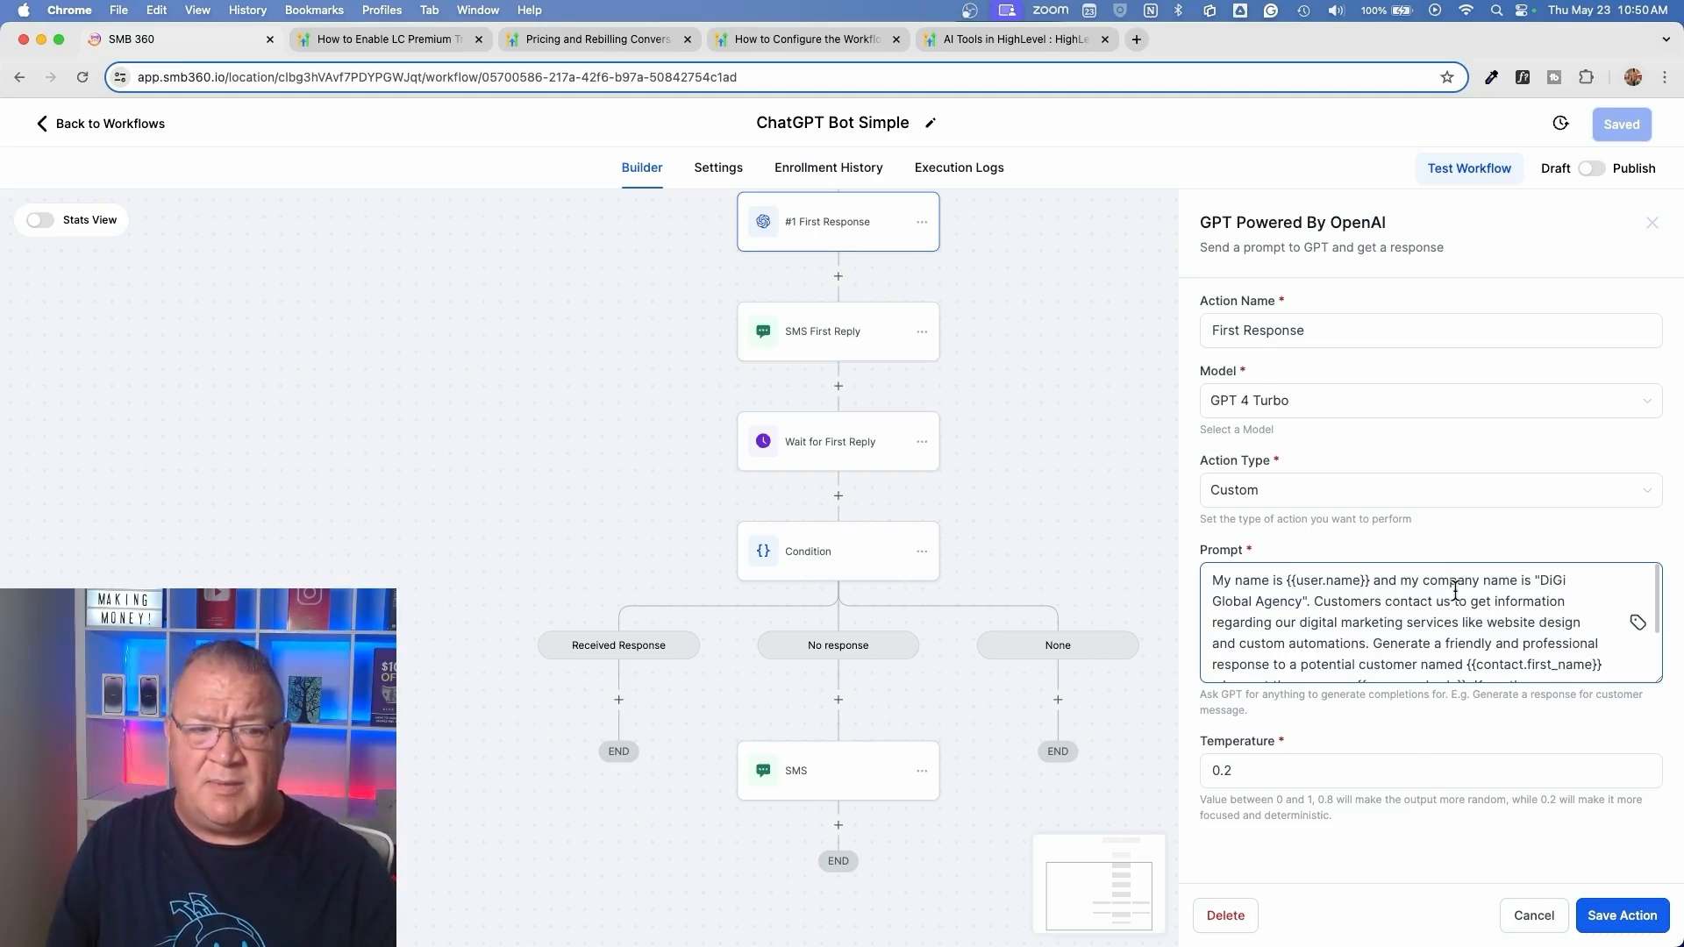
pyautogui.click(1533, 916)
# Inspect the SMS action in the No response branch and close it without saving
pyautogui.click(830, 785)
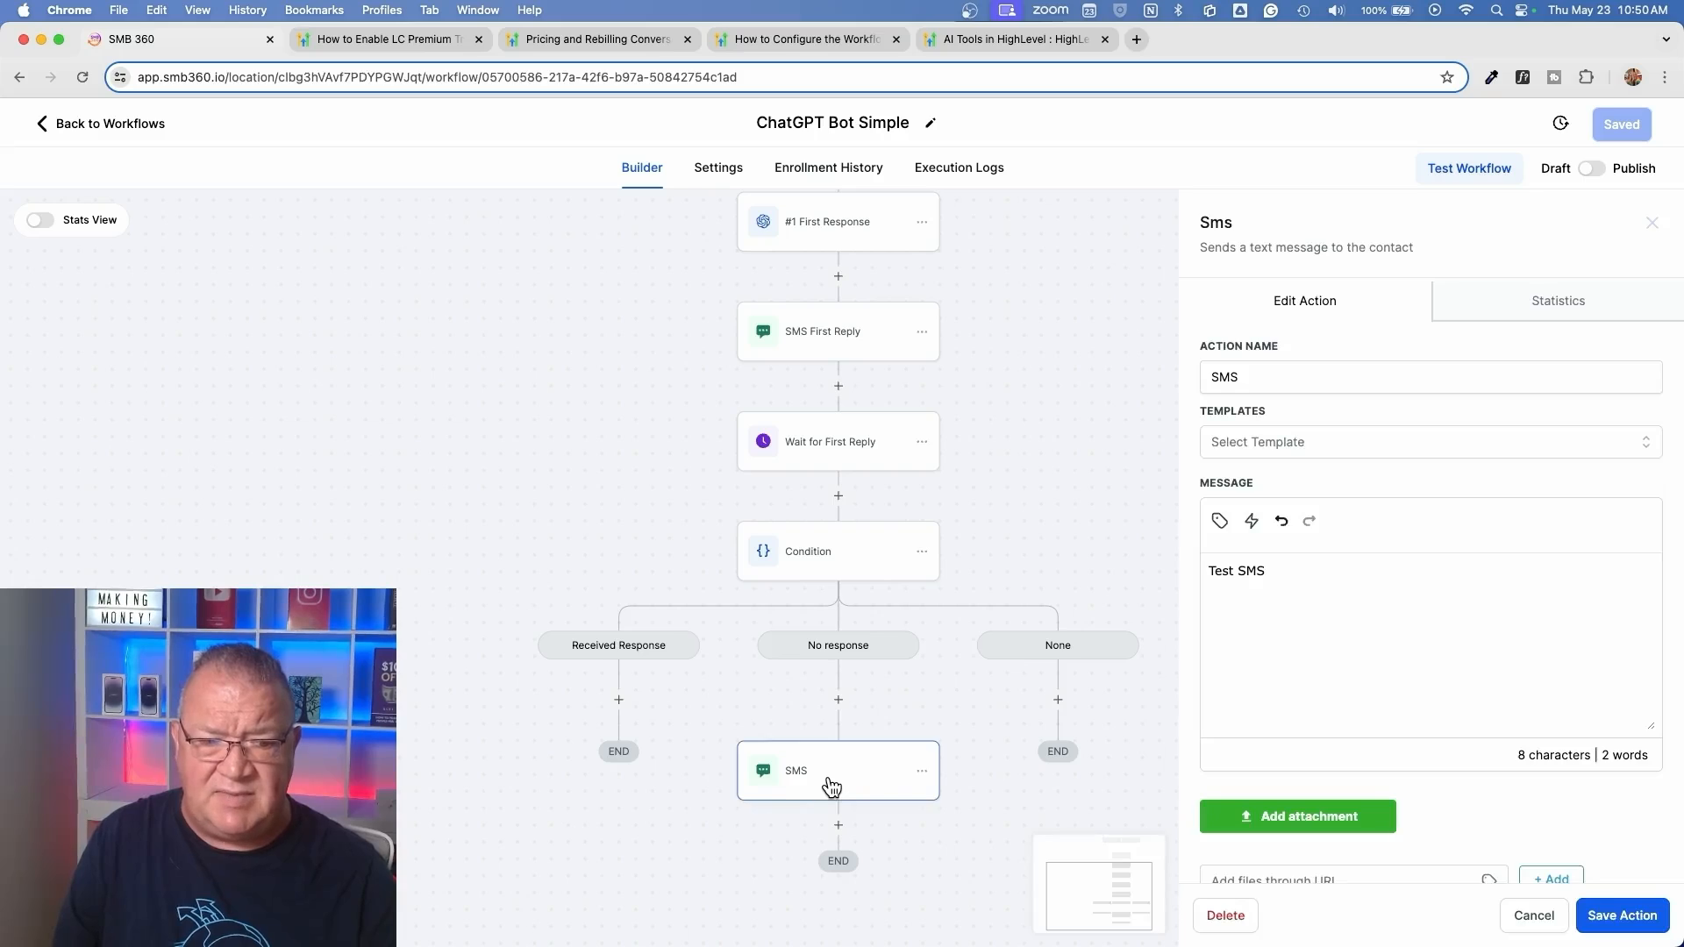
pyautogui.scroll(-2, 832, 783)
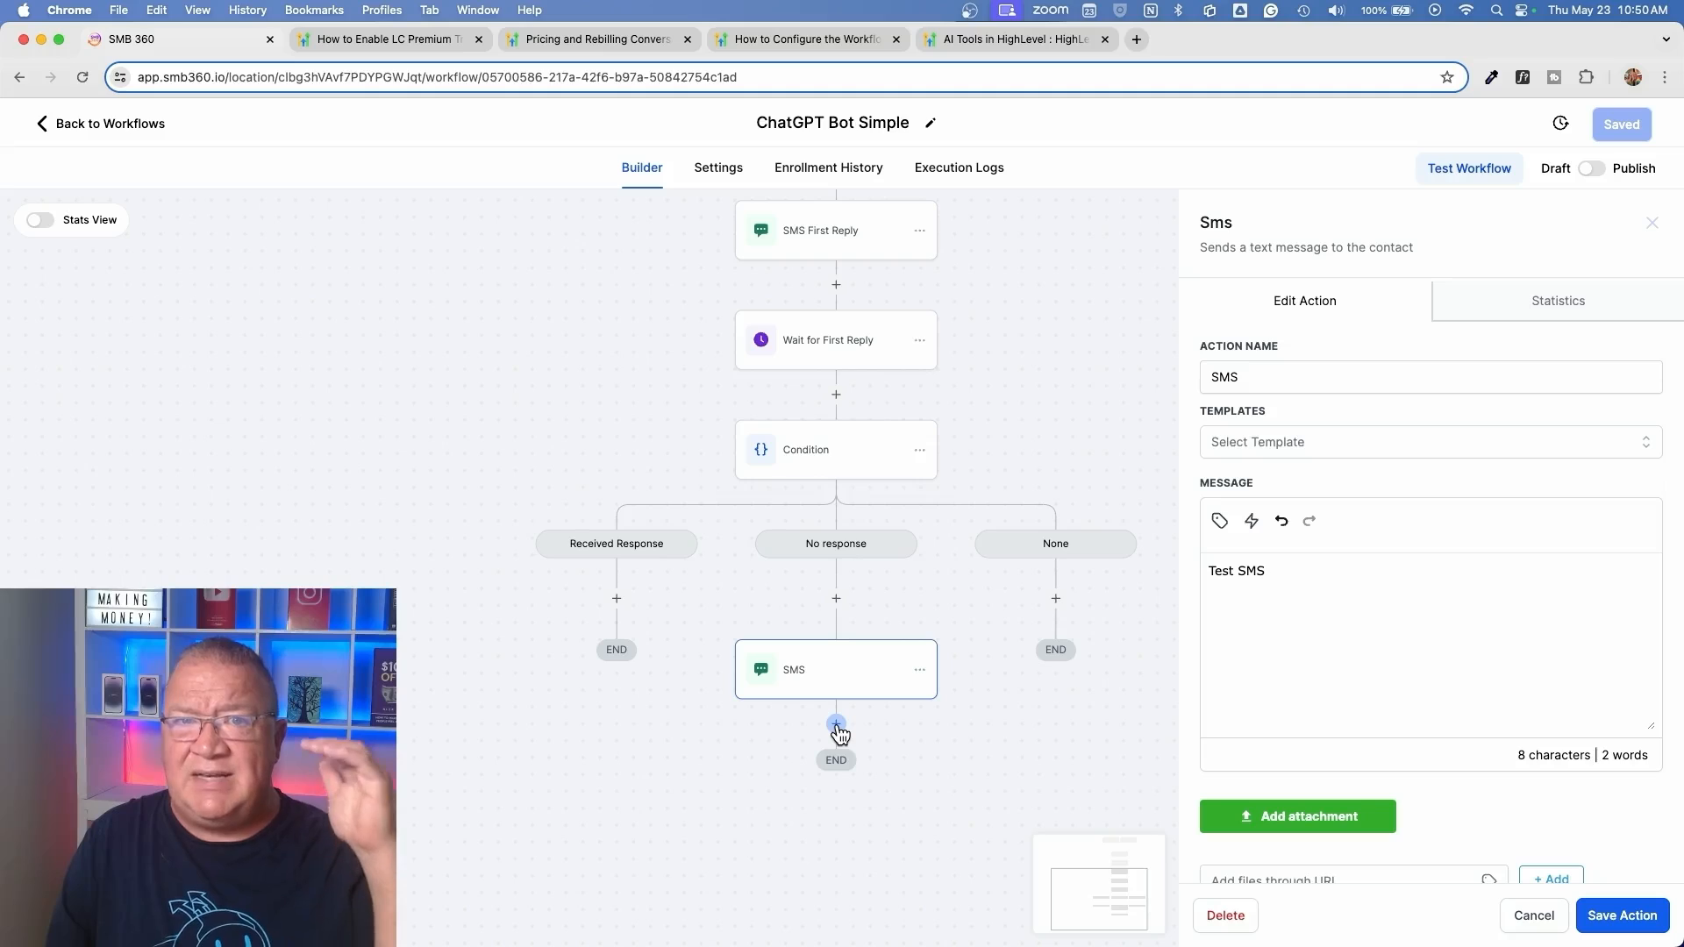
pyautogui.scroll(3, 838, 732)
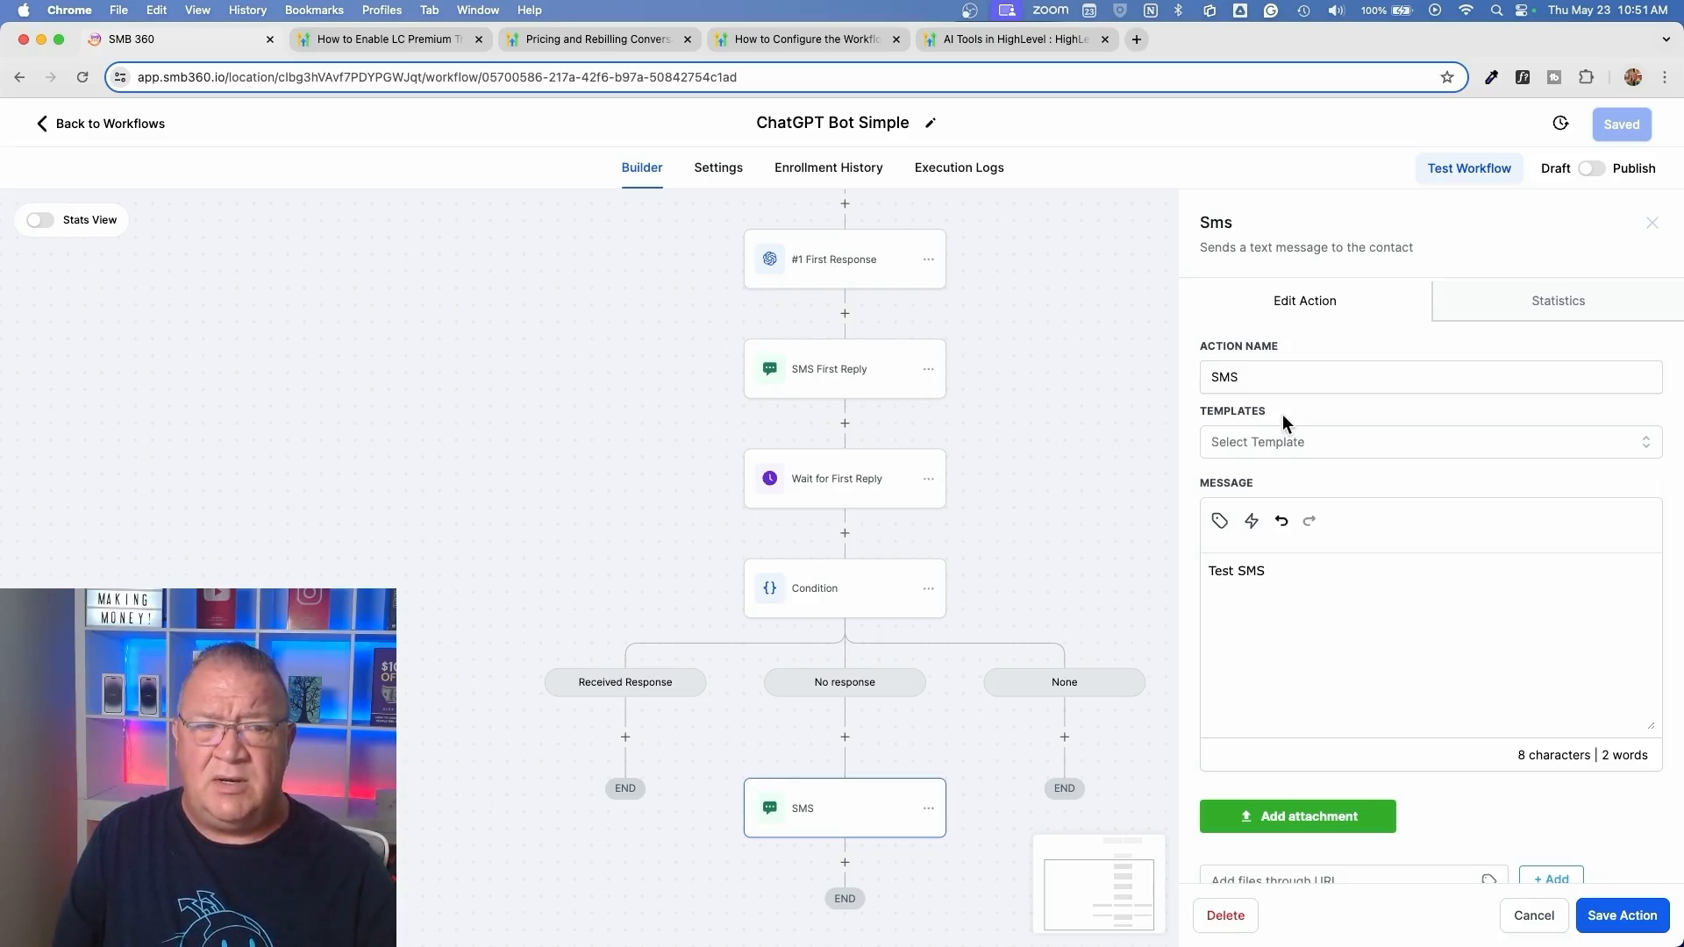
pyautogui.click(1530, 917)
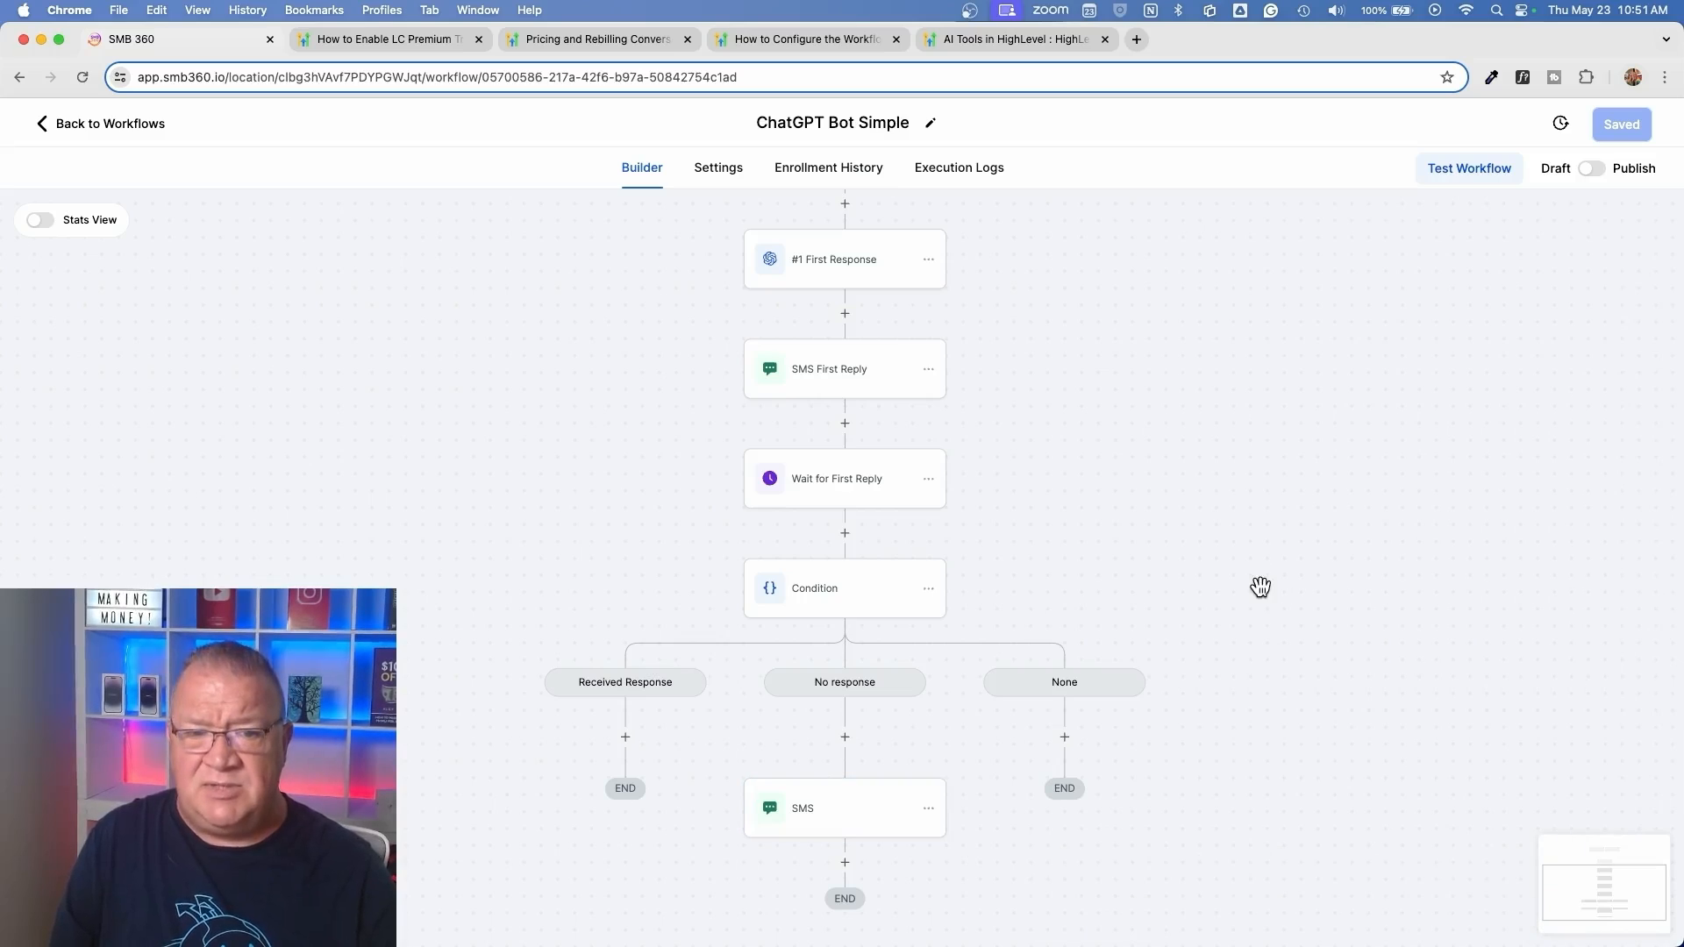
# Try setting the Customer Replied trigger's Reply channel filter to SMS, and discard the change unsaved
pyautogui.scroll(3, 1173, 600)
pyautogui.scroll(5, 1173, 600)
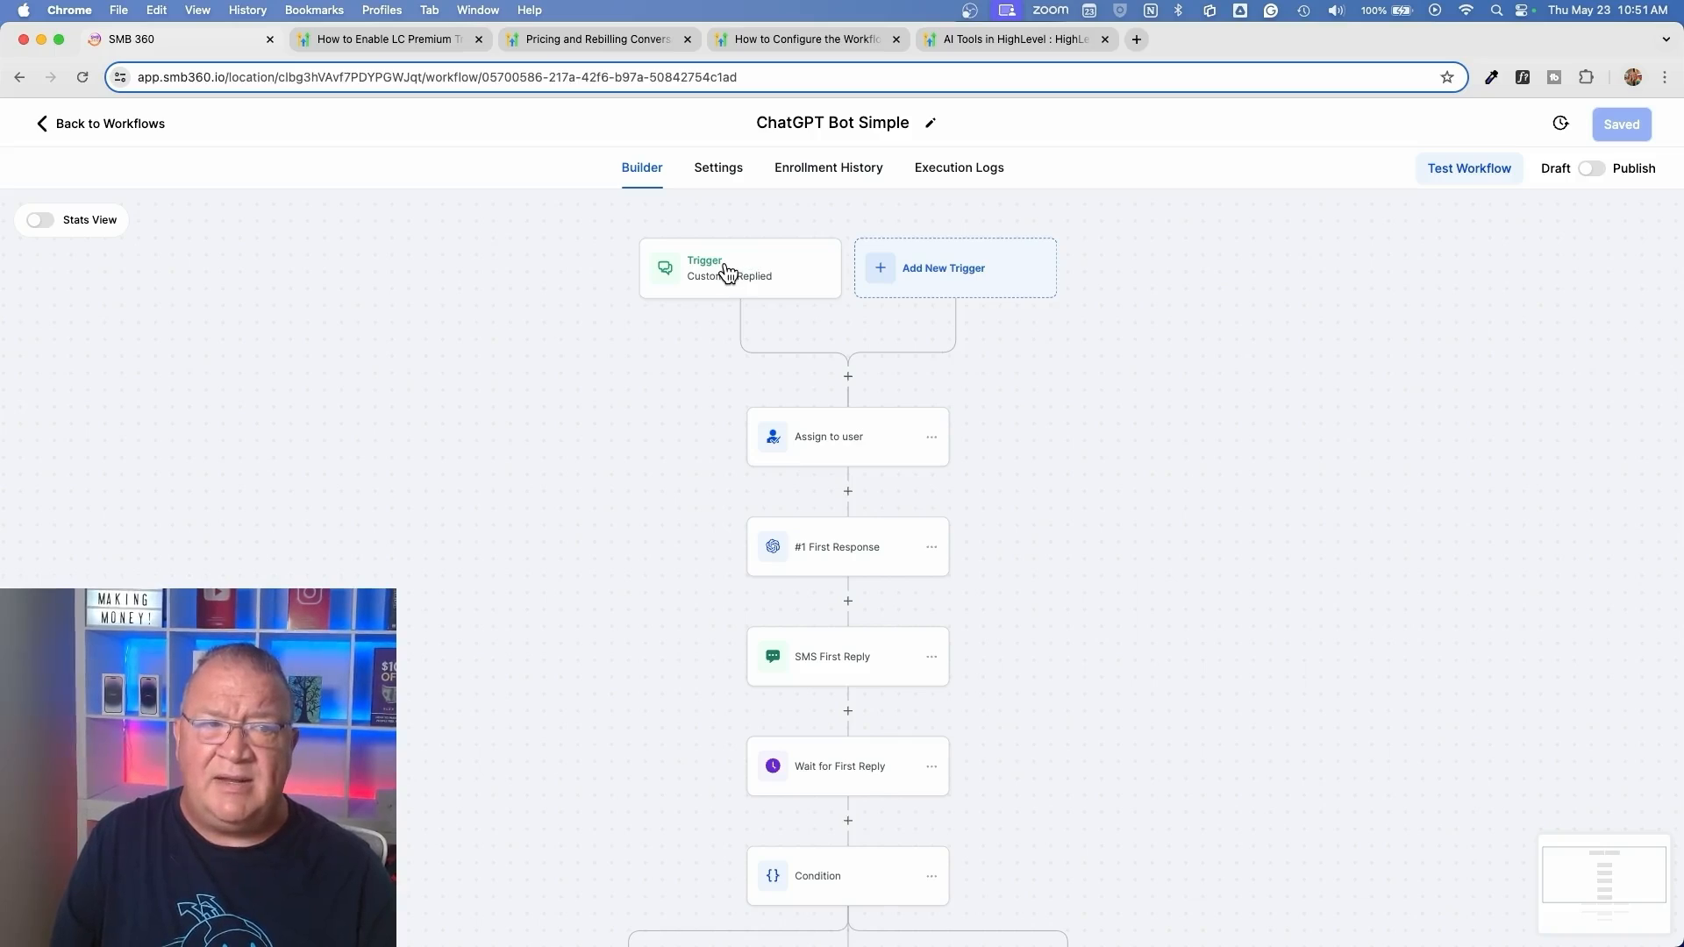
pyautogui.click(741, 269)
pyautogui.click(1388, 516)
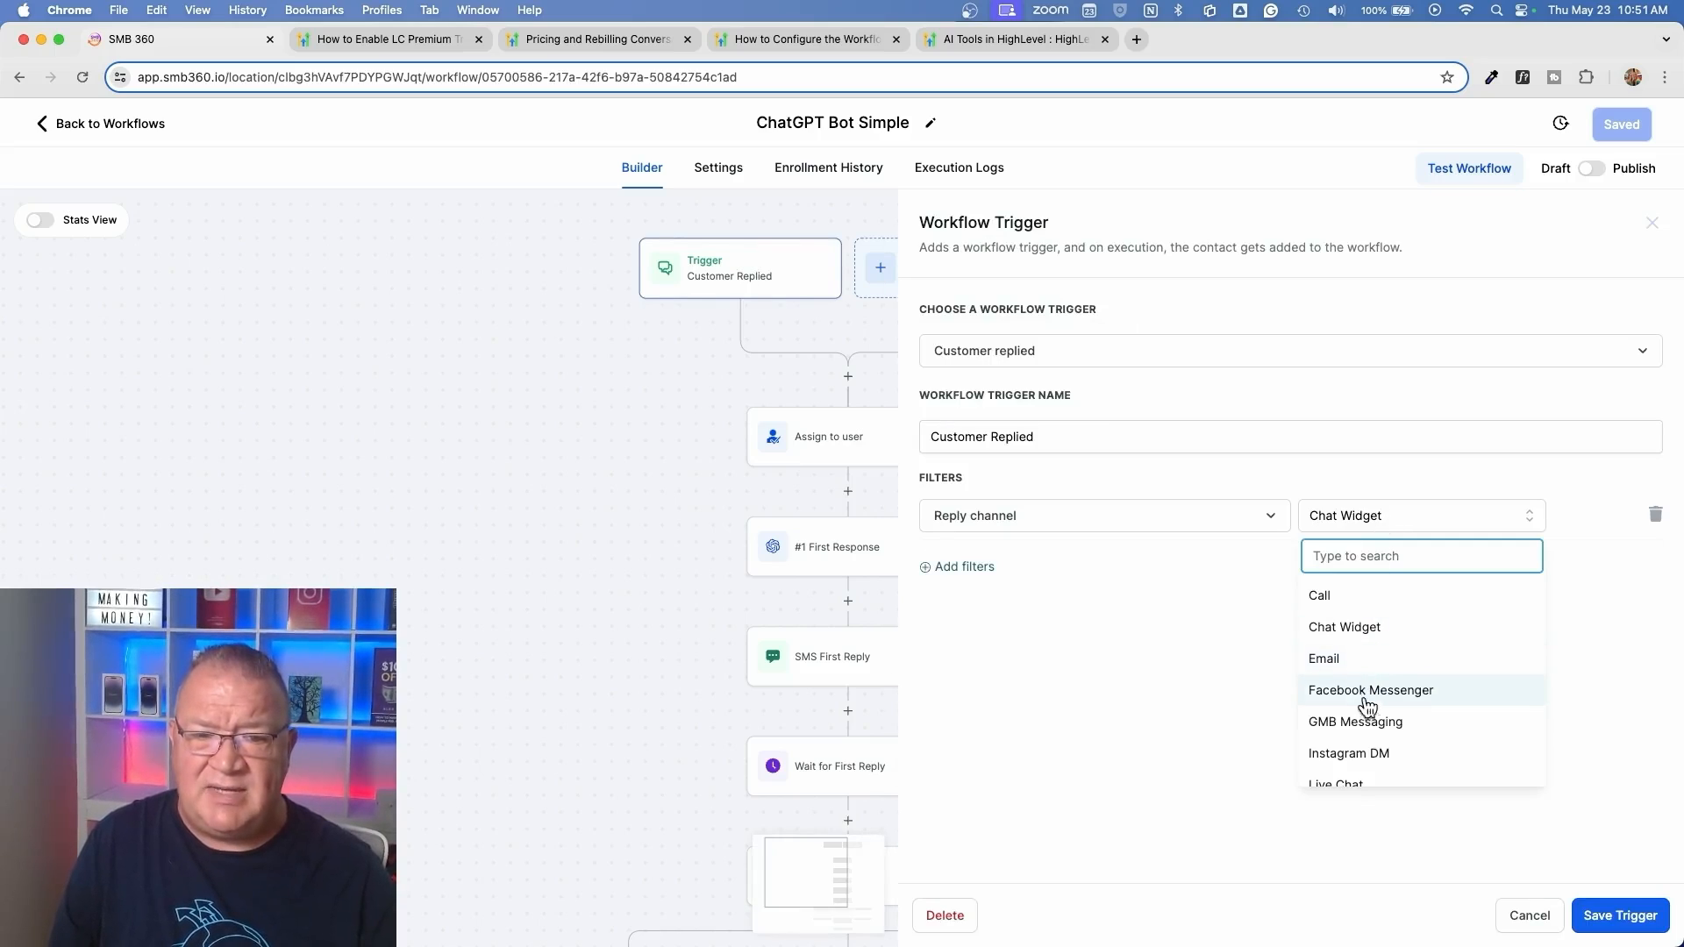
pyautogui.scroll(-2, 1365, 706)
pyautogui.click(1350, 738)
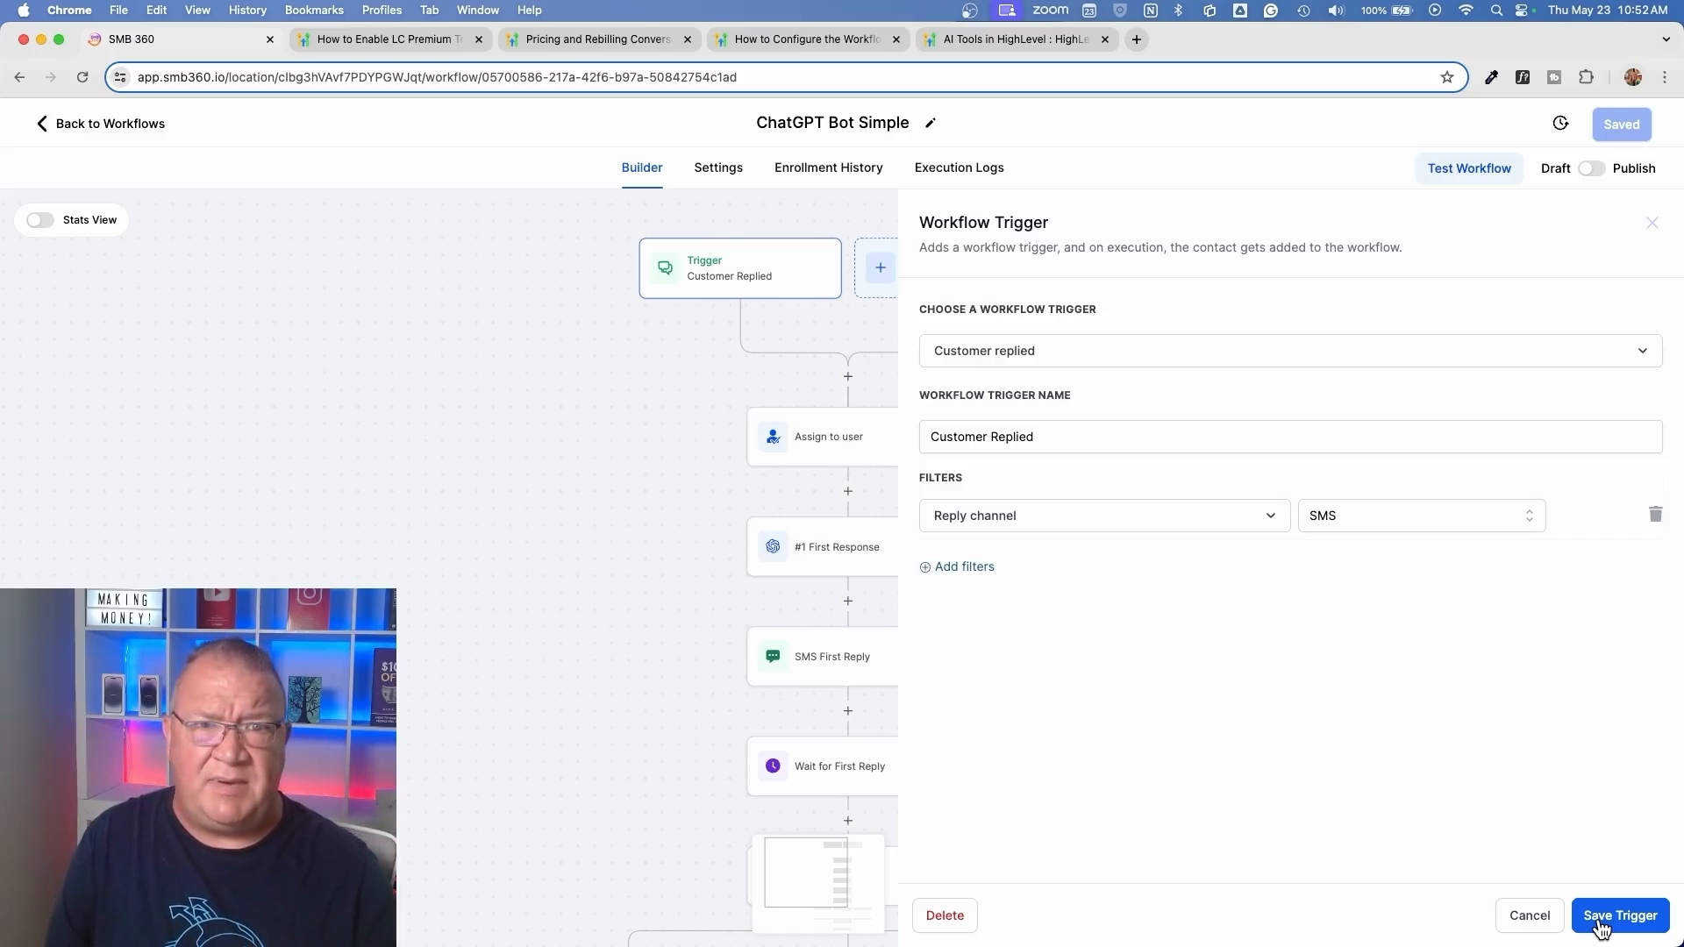
pyautogui.click(1536, 916)
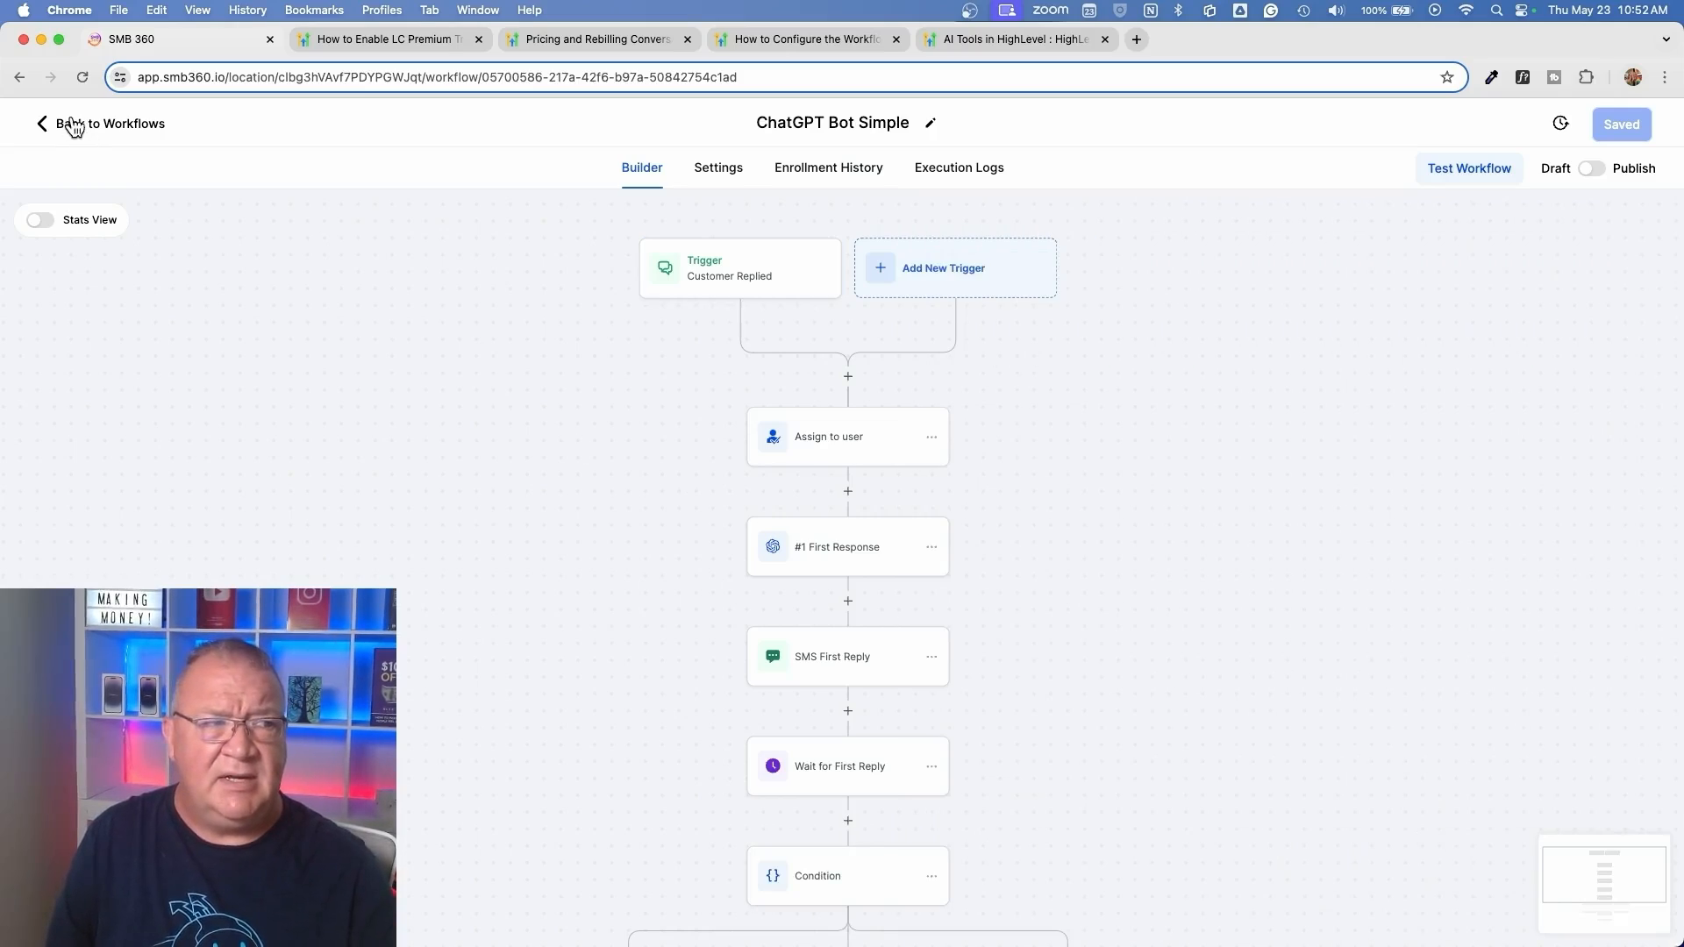
# Open the ChatGPT Multi Bot workflow from the workflow list and examine its channel triggers, from Missed Phone Call to Instagram DM
pyautogui.click(74, 124)
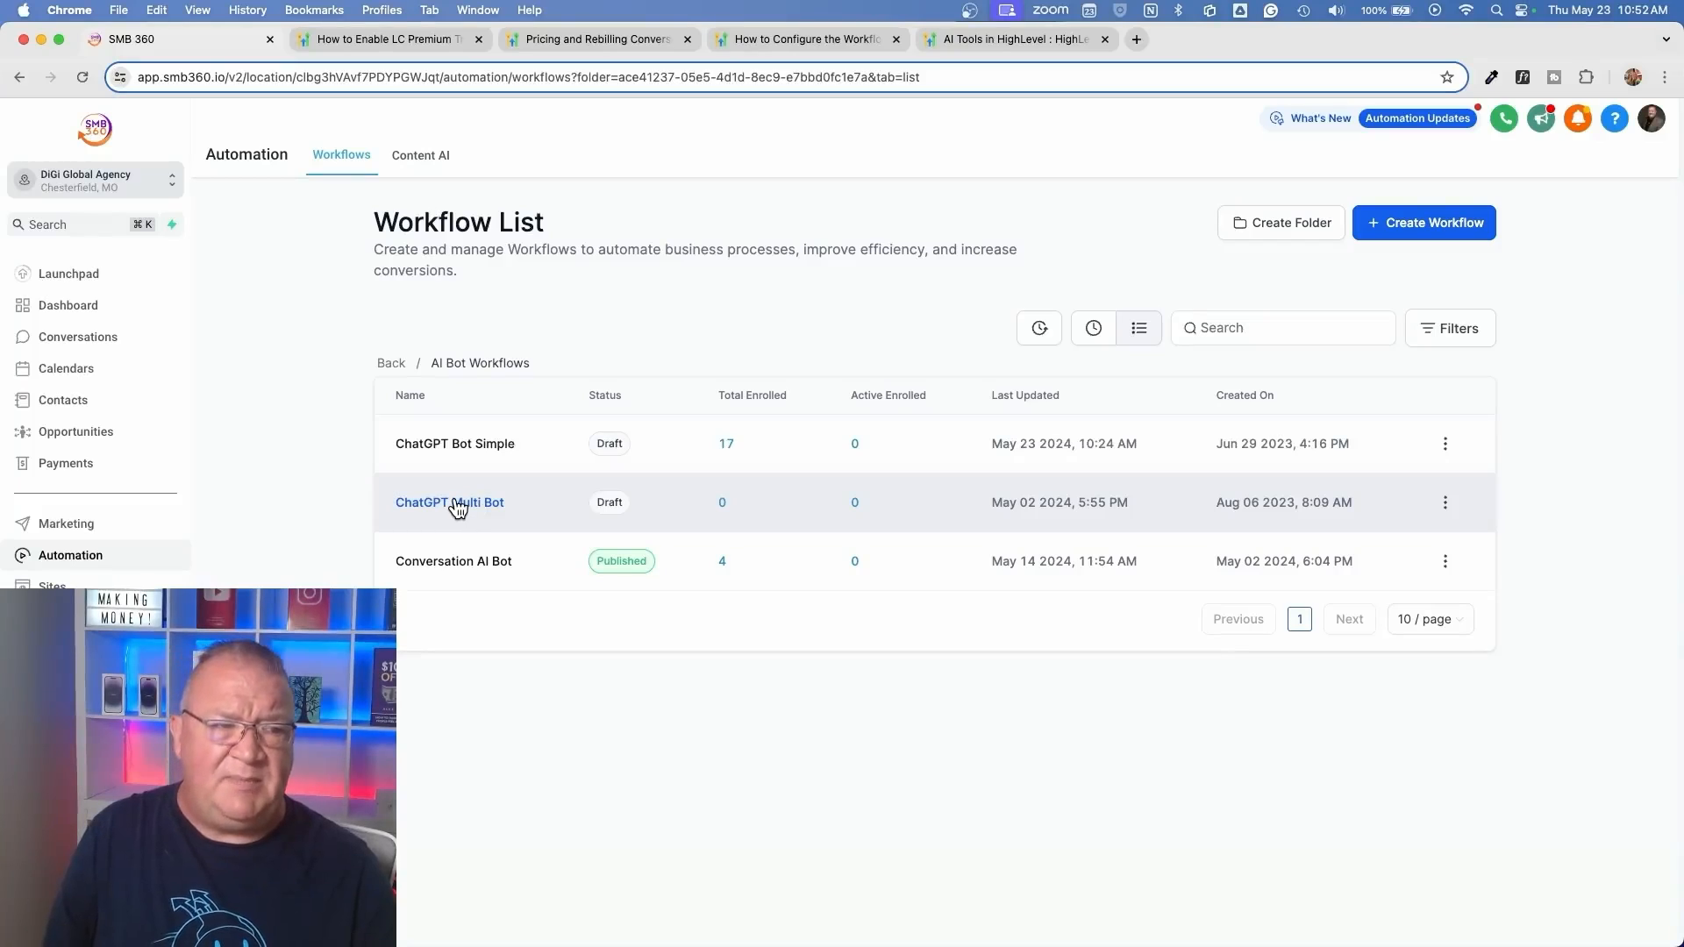
pyautogui.click(458, 505)
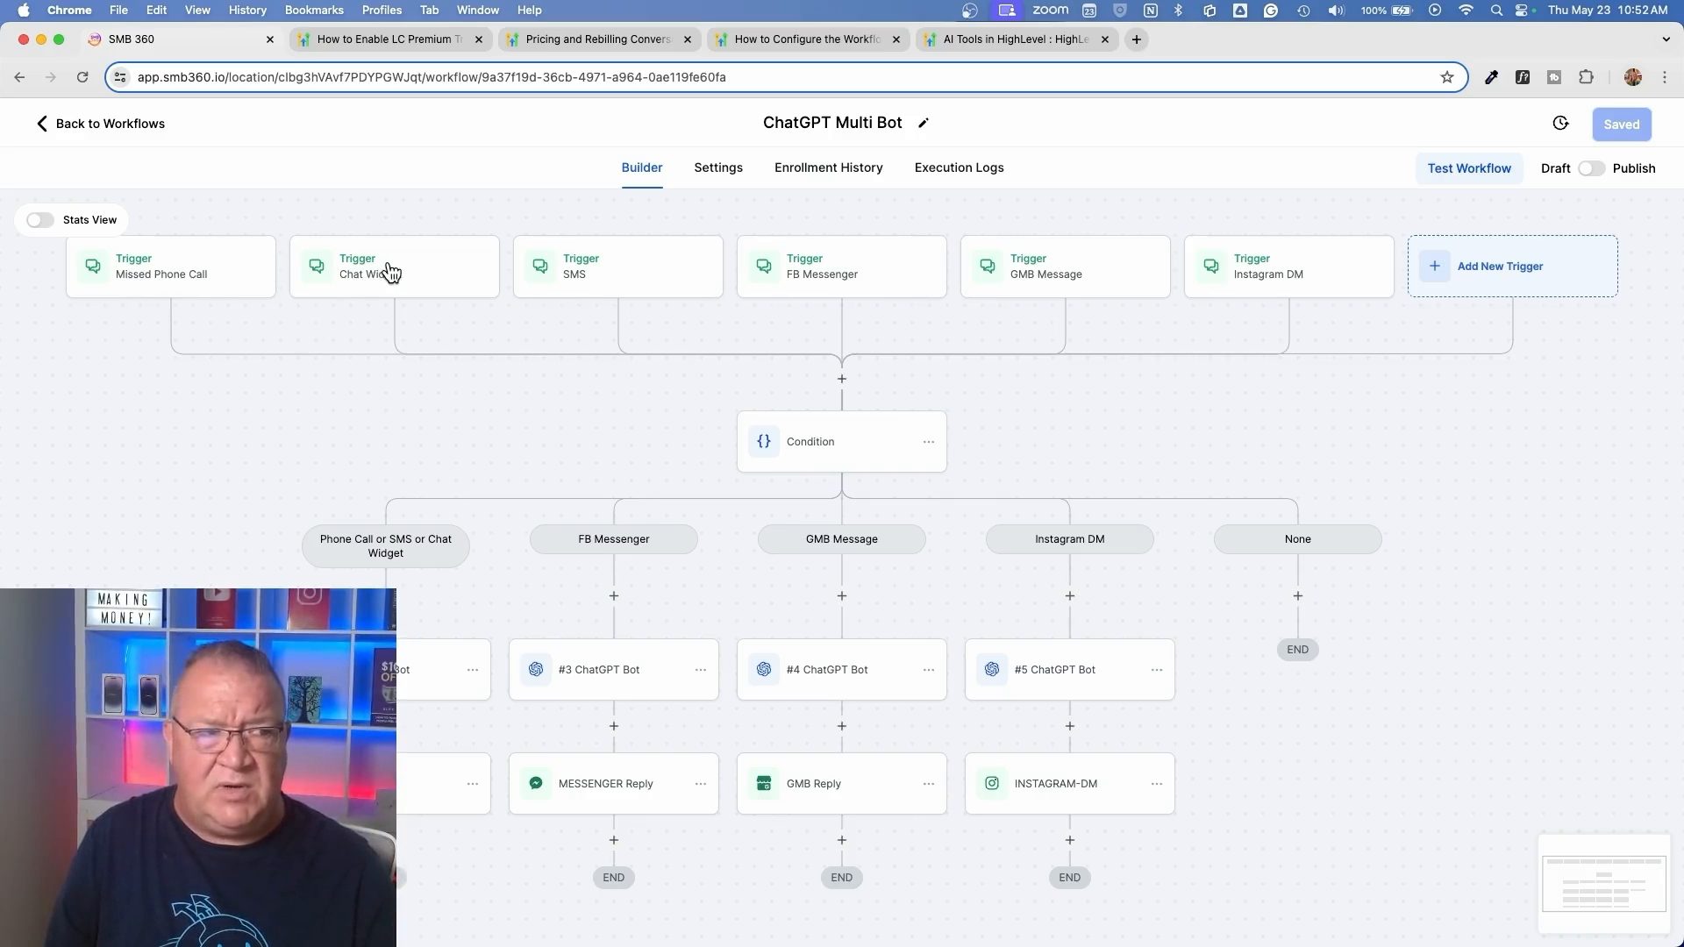
pyautogui.scroll(5, 396, 275)
pyautogui.scroll(-3, 386, 273)
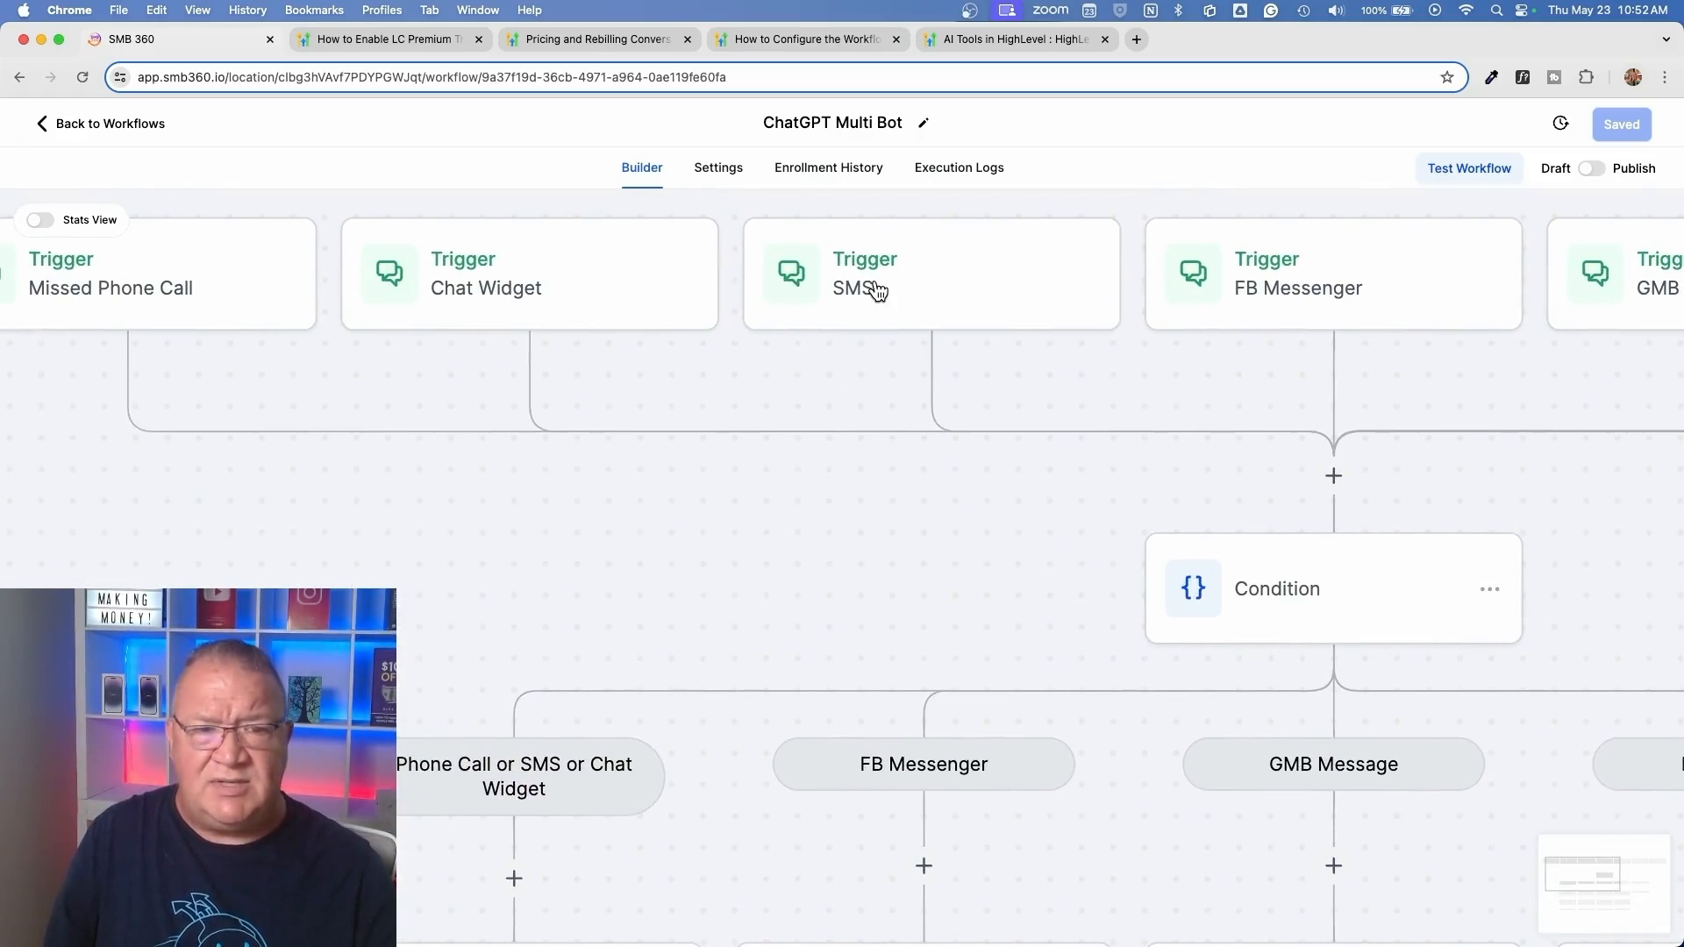
pyautogui.hscroll(5, 874, 285)
pyautogui.scroll(-2, 873, 285)
pyautogui.hscroll(10, 875, 280)
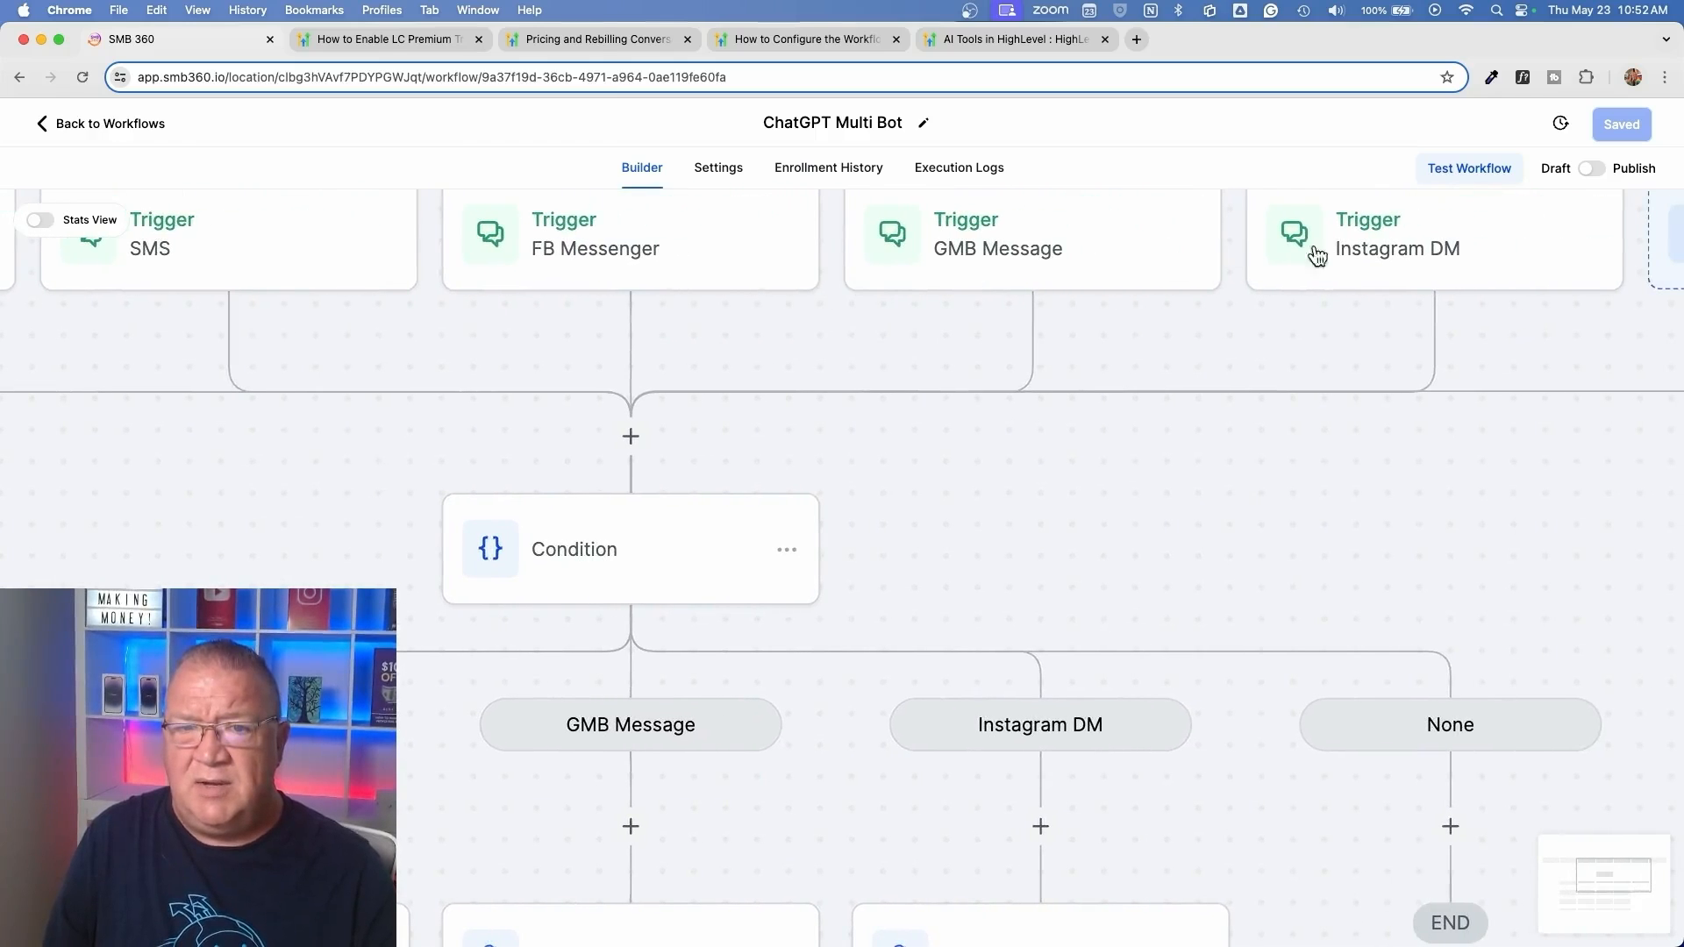
pyautogui.scroll(-5, 1381, 264)
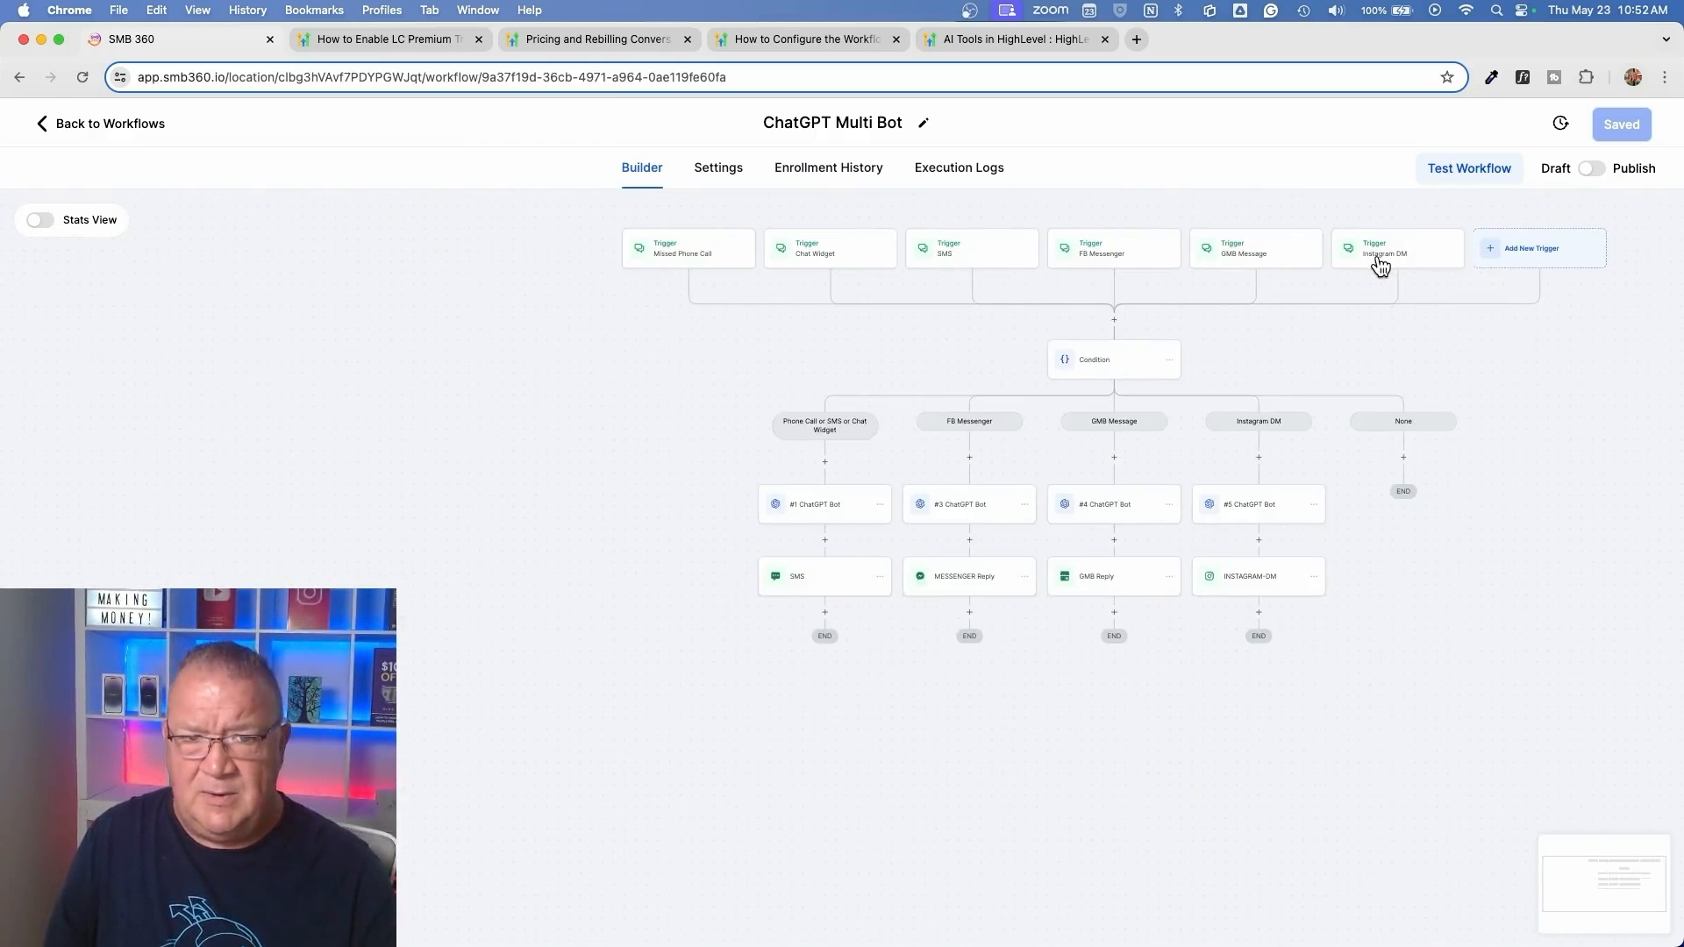
# Review the Condition action's trigger-based criteria, close it without saving, and examine the ChatGPT reply actions in each channel branch
pyautogui.scroll(5, 1176, 361)
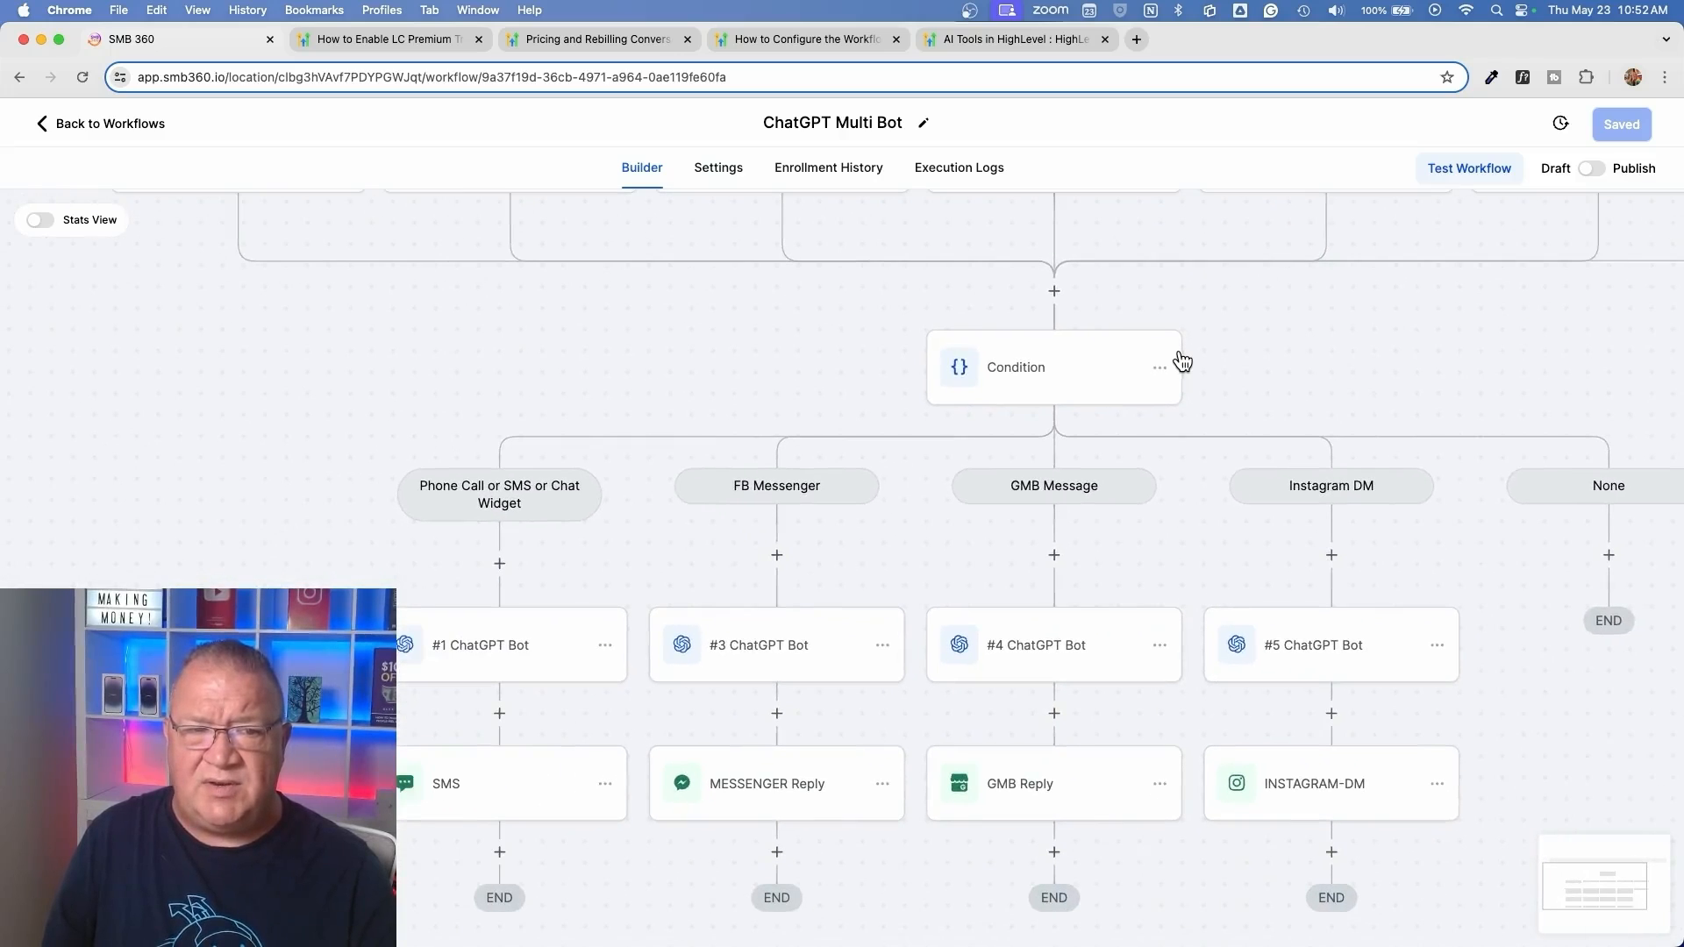
pyautogui.click(1053, 367)
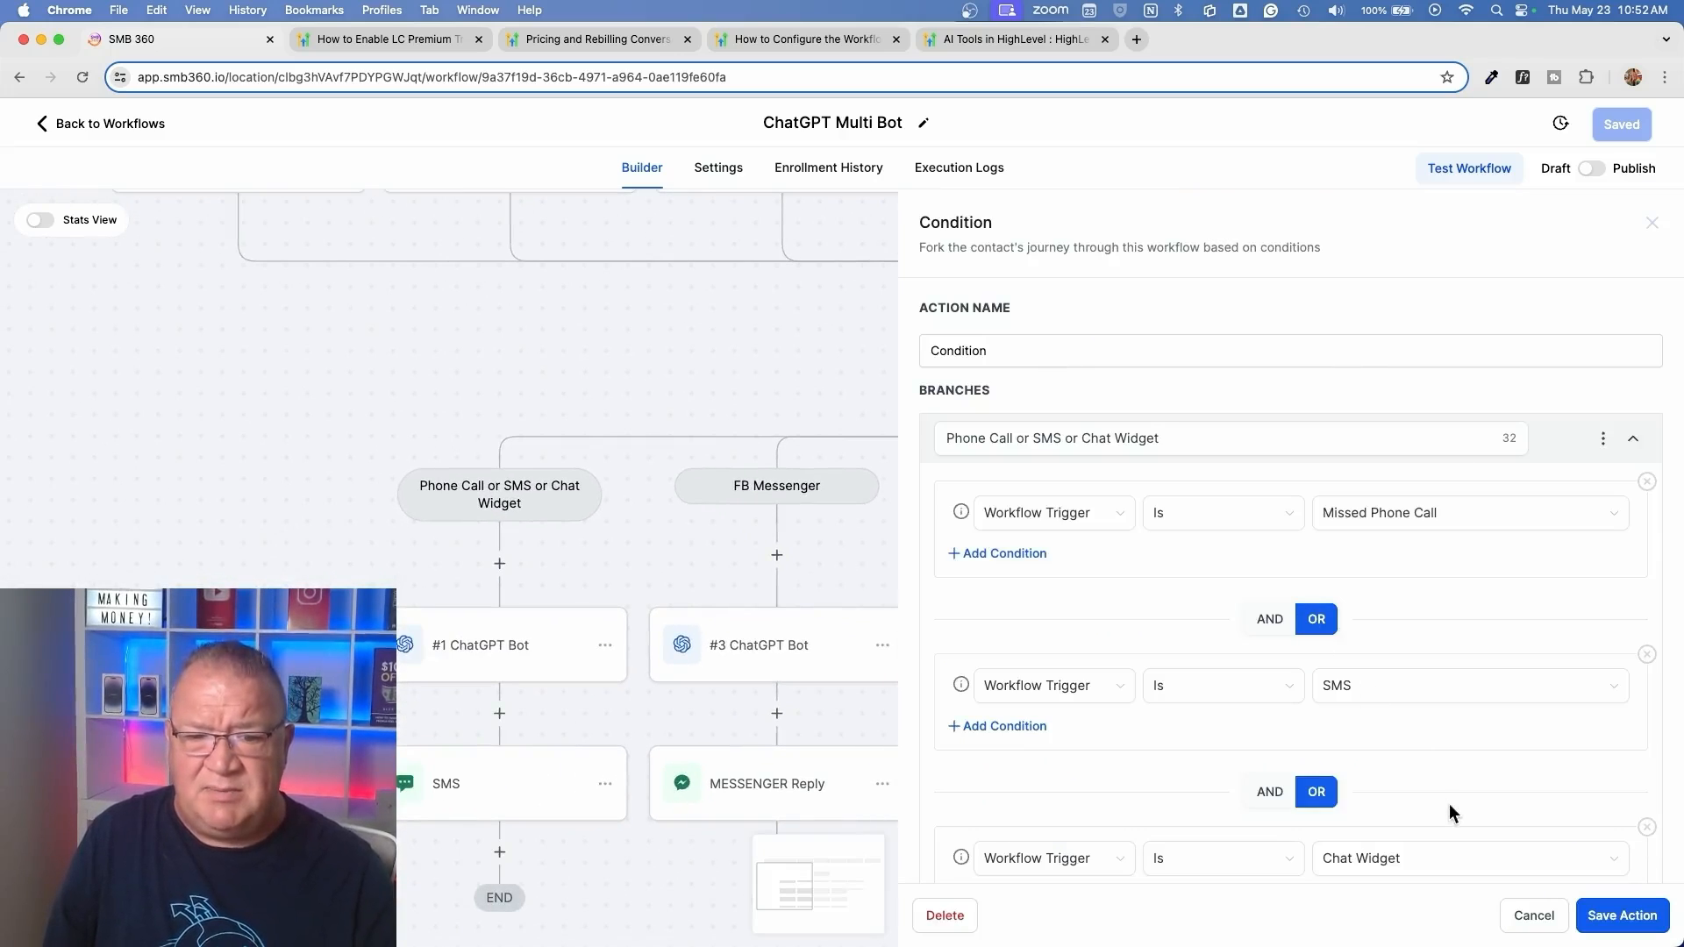
pyautogui.click(1534, 915)
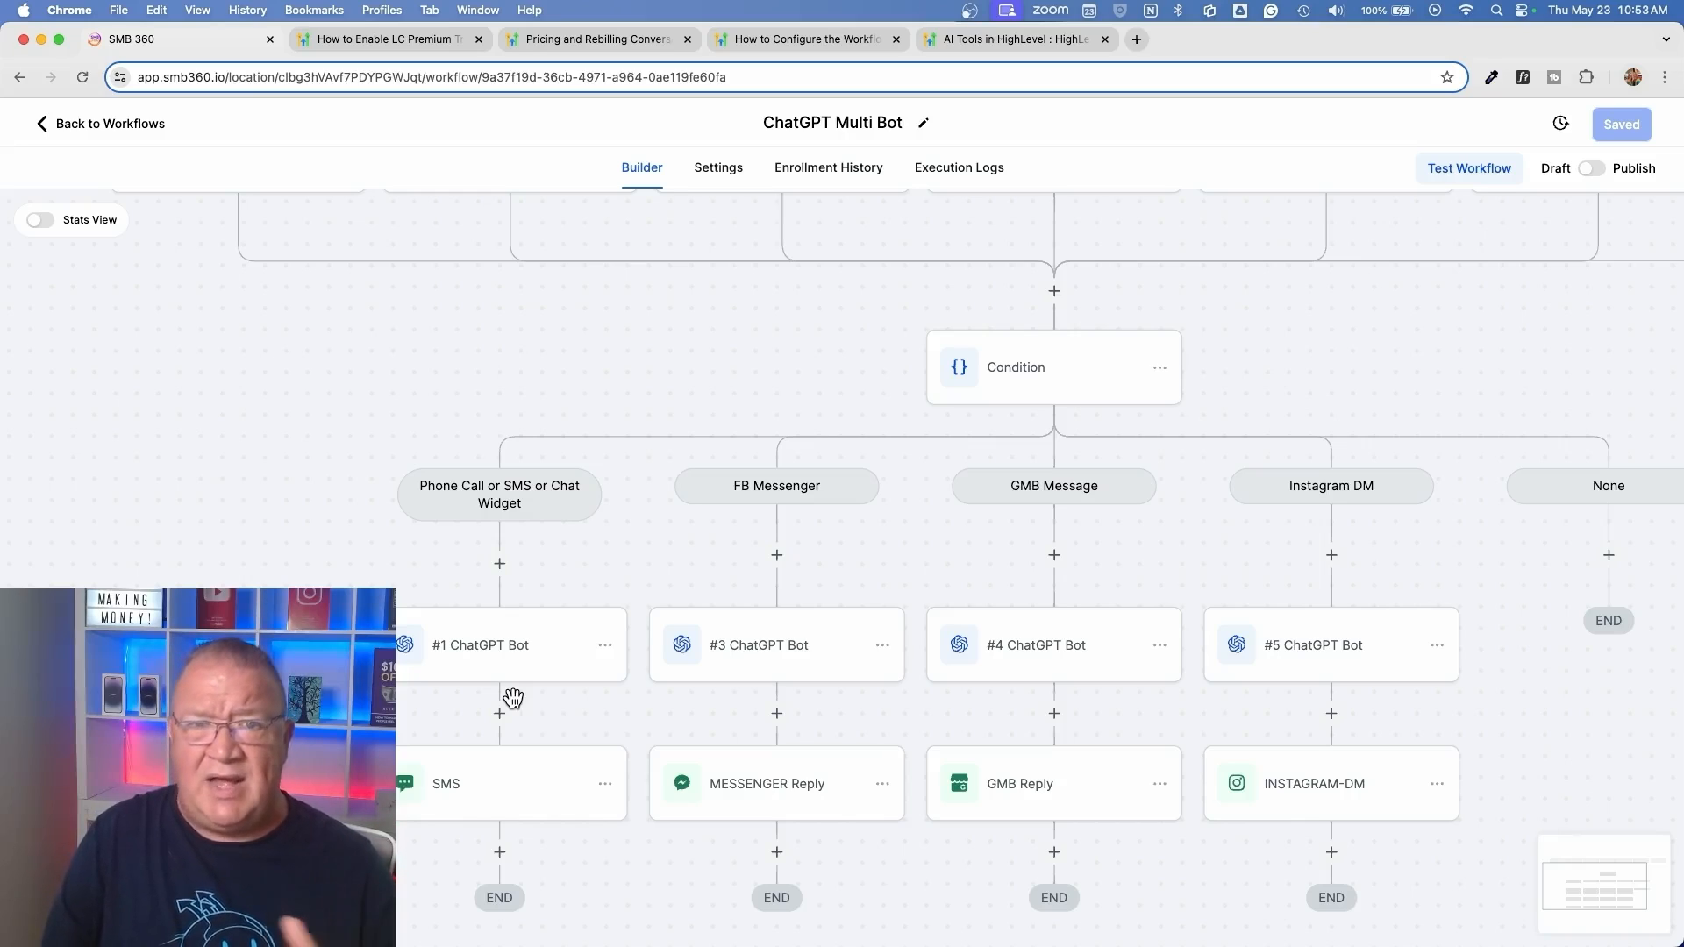
pyautogui.scroll(3, 513, 697)
pyautogui.hscroll(3, 513, 697)
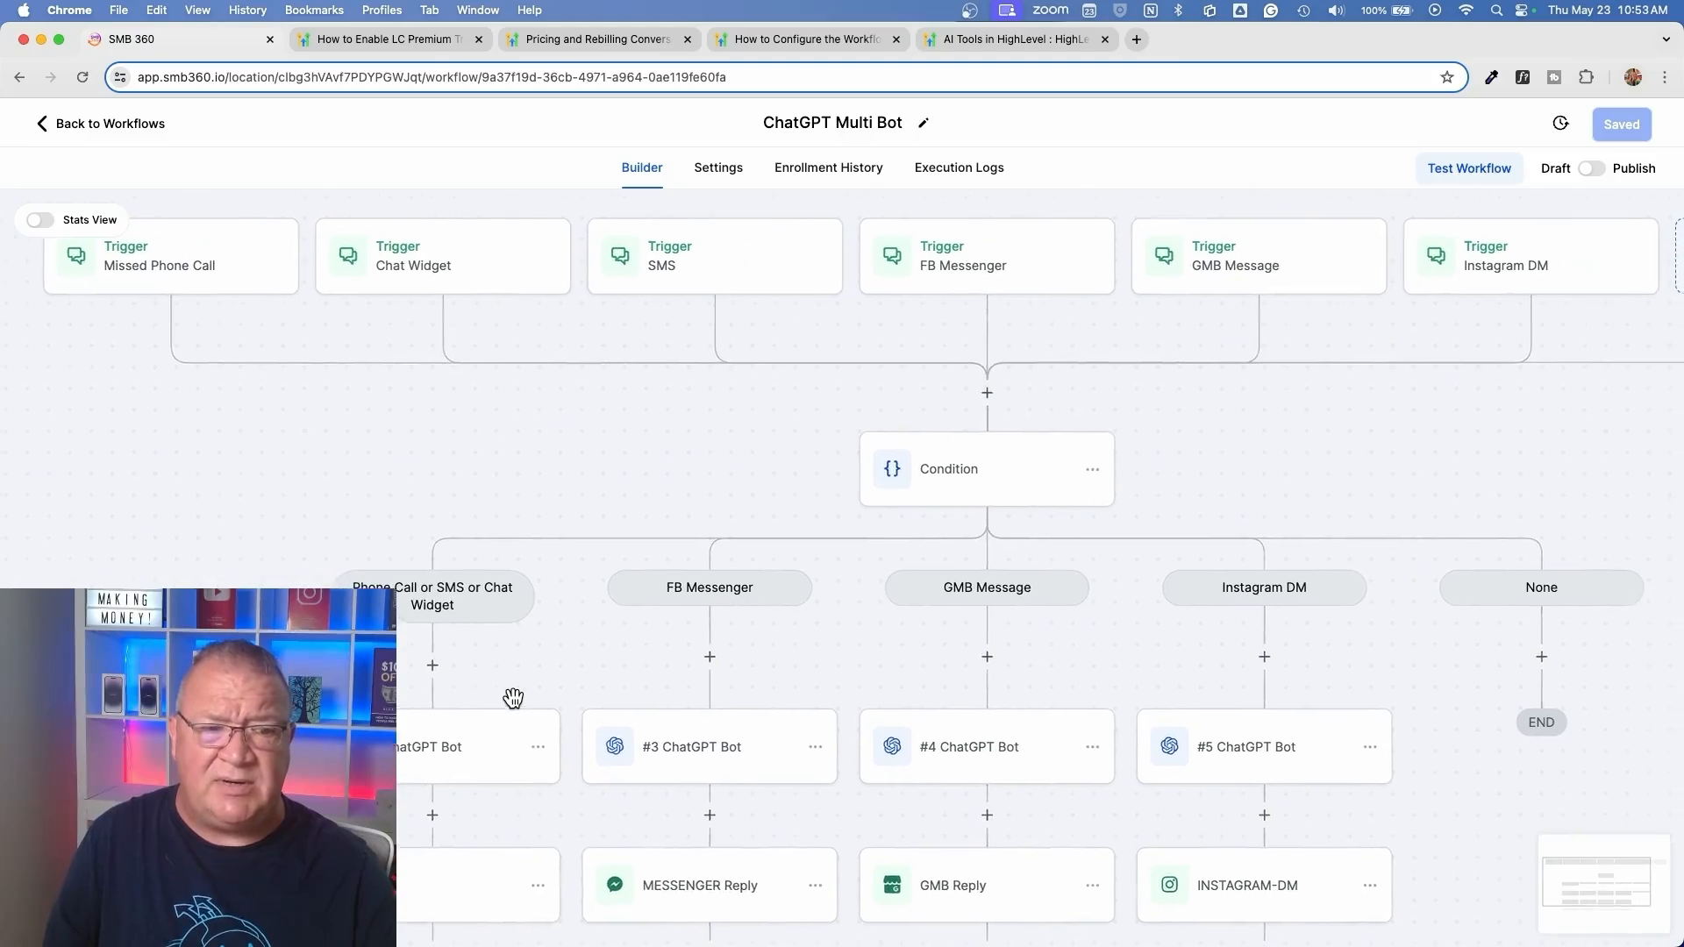
pyautogui.scroll(-3, 928, 519)
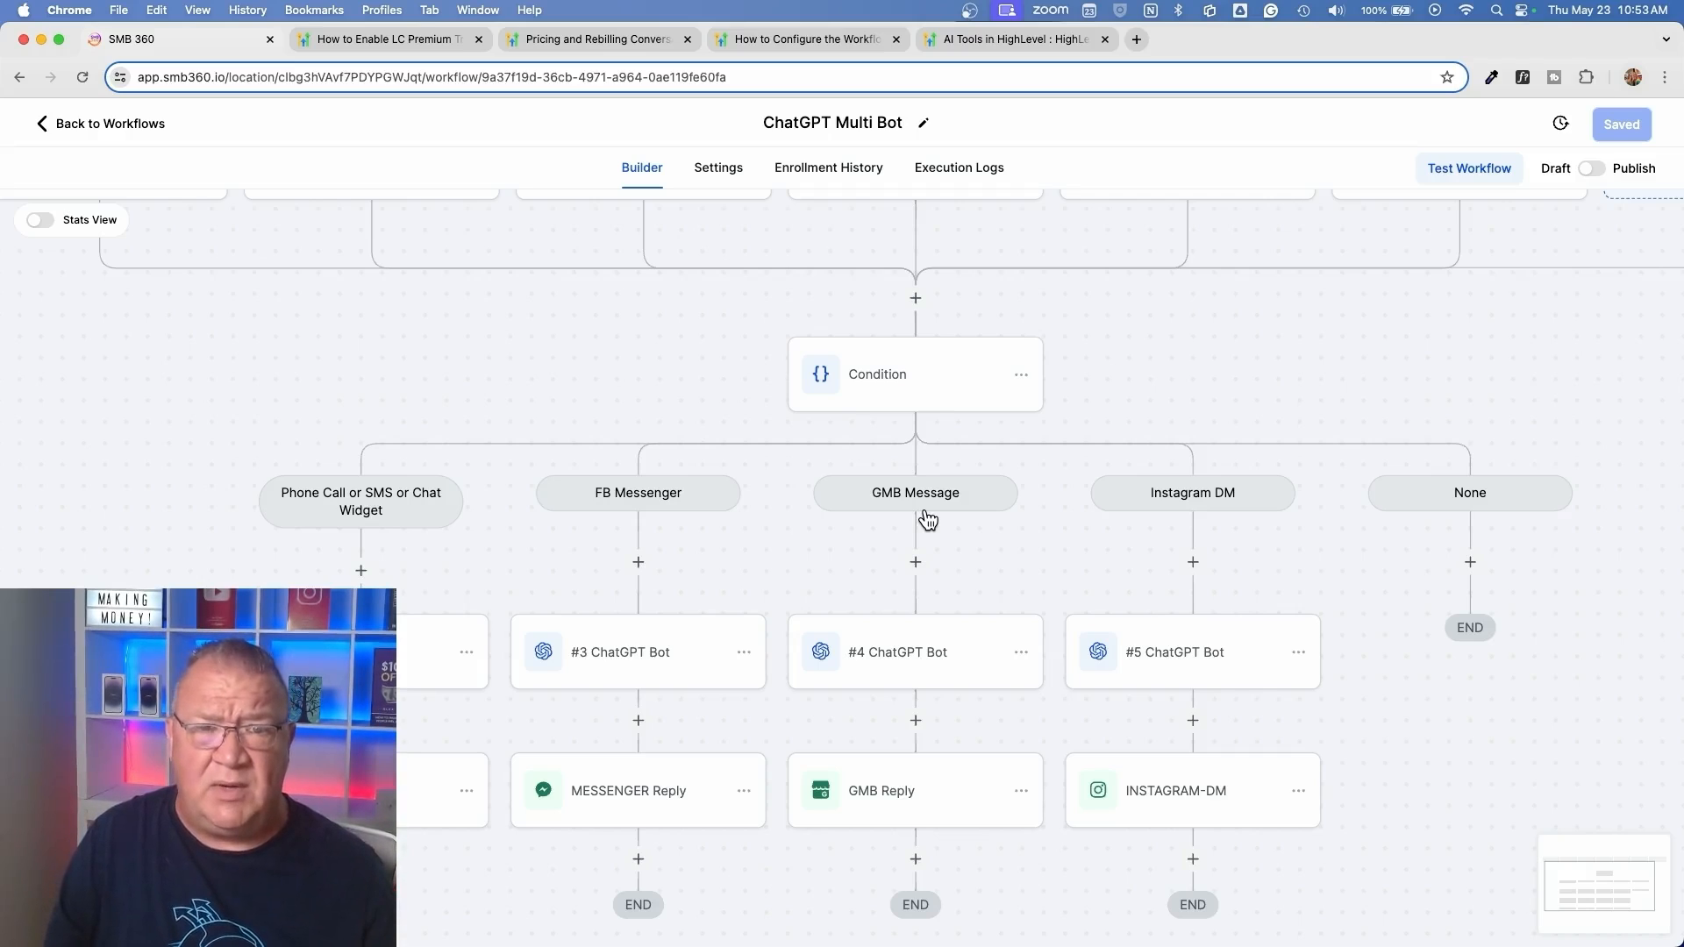
# Leave the workflow and view the Conversation AI bot settings in the account's settings
pyautogui.click(86, 128)
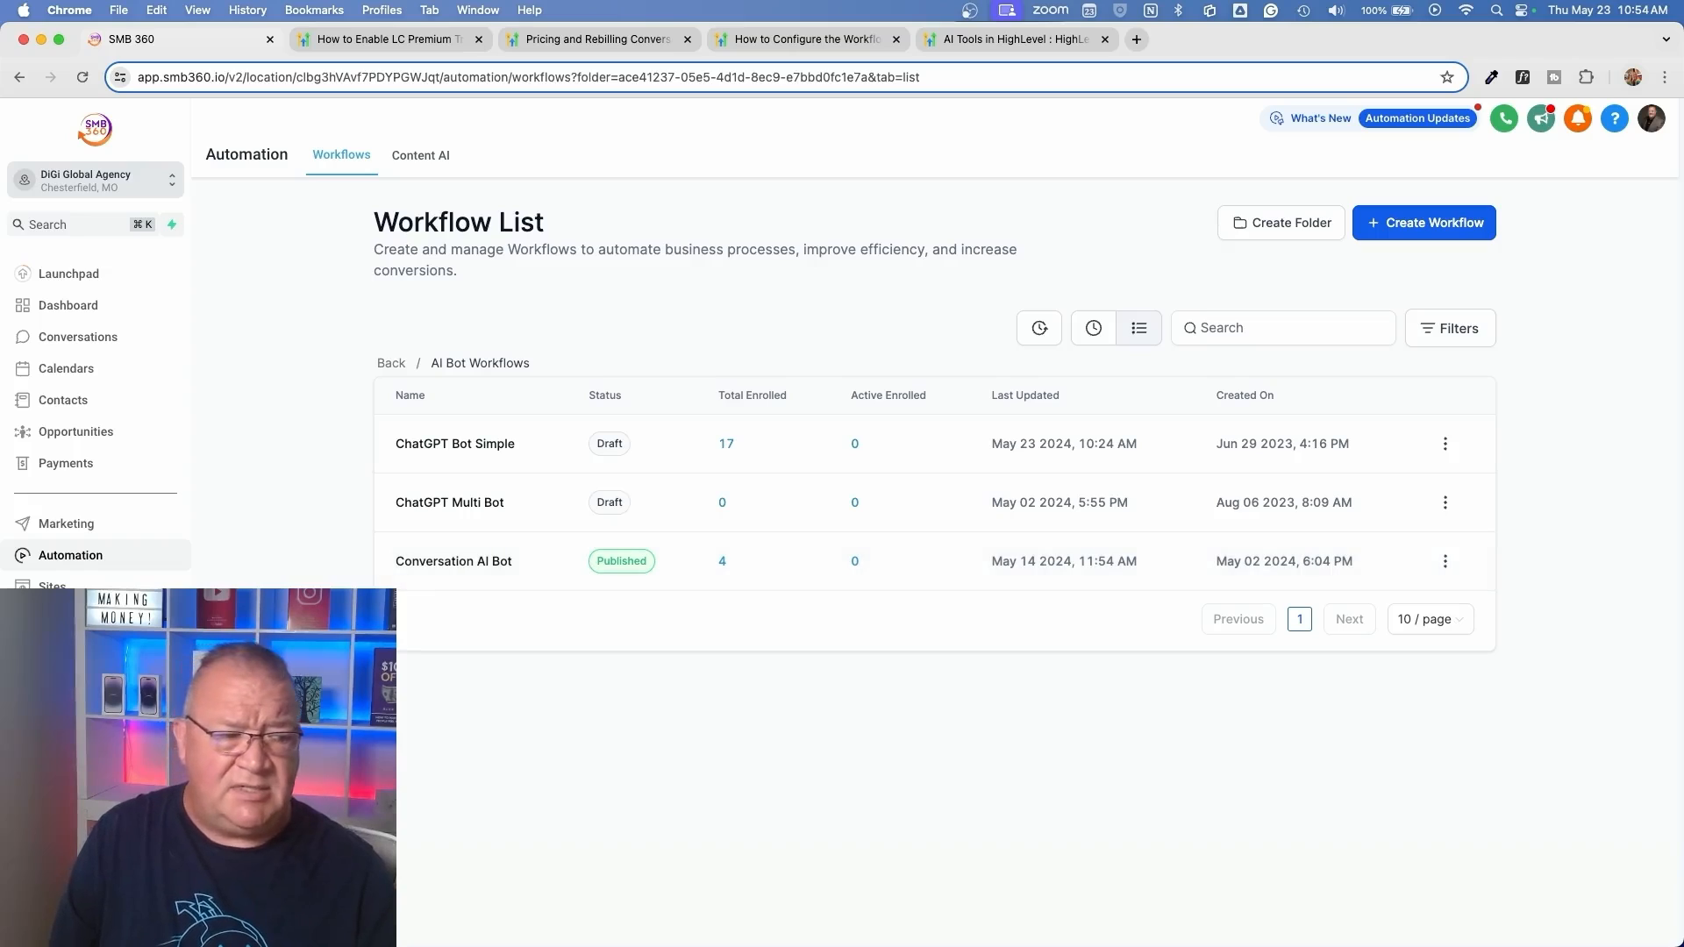
pyautogui.click(61, 918)
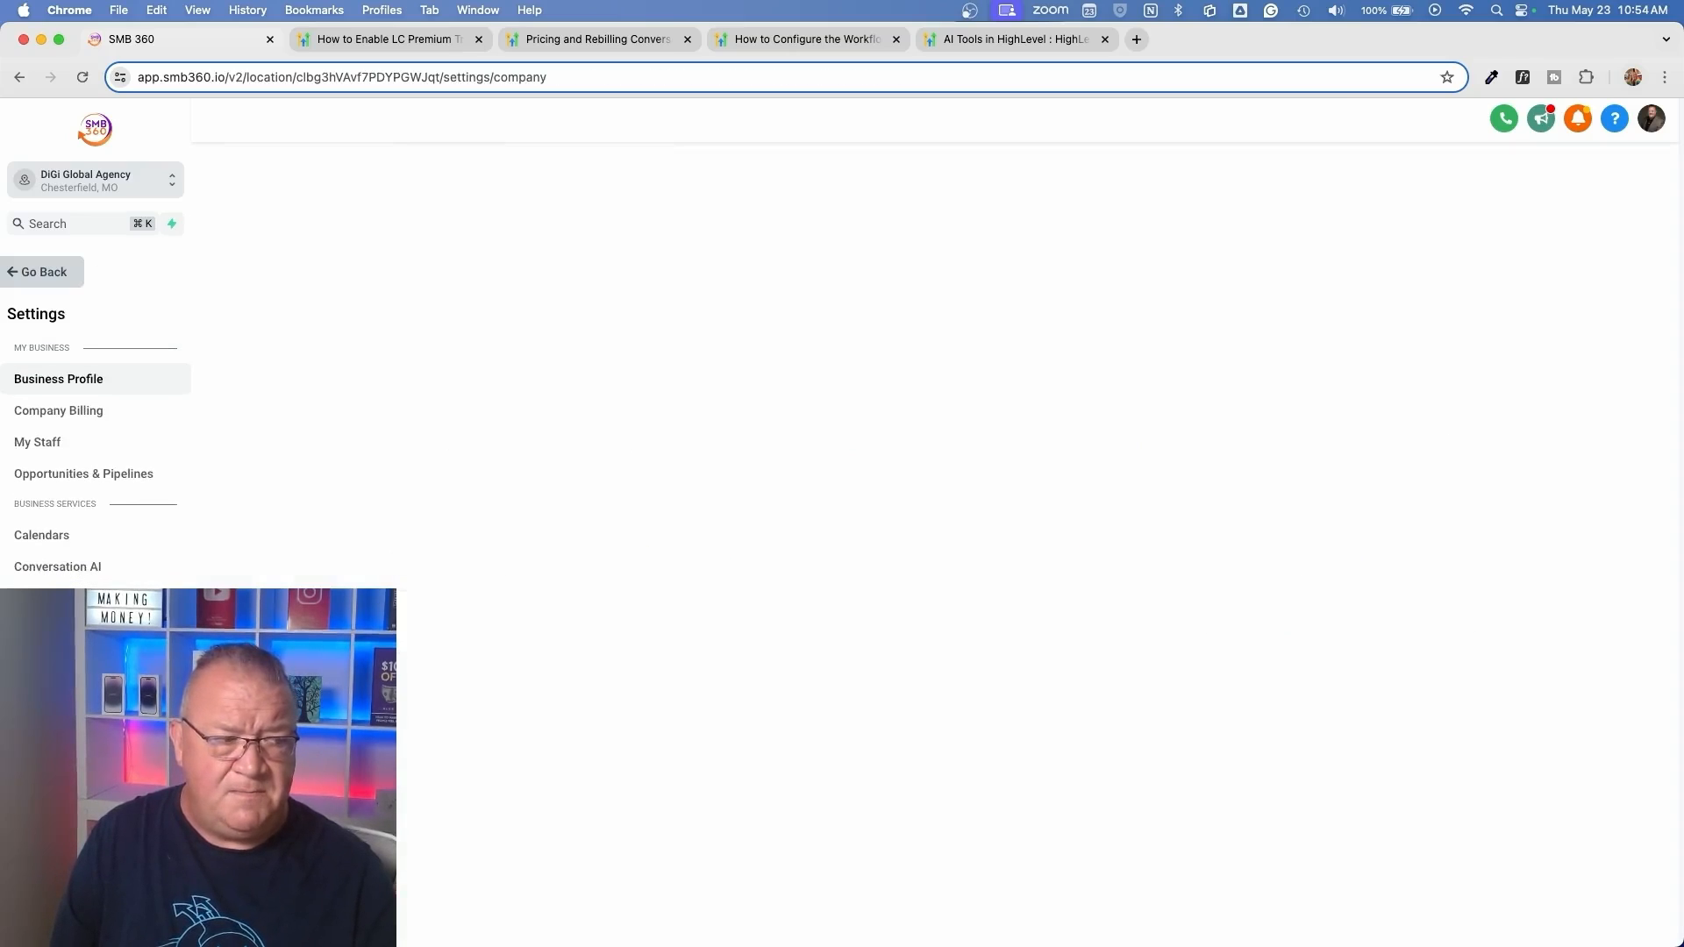
pyautogui.click(59, 570)
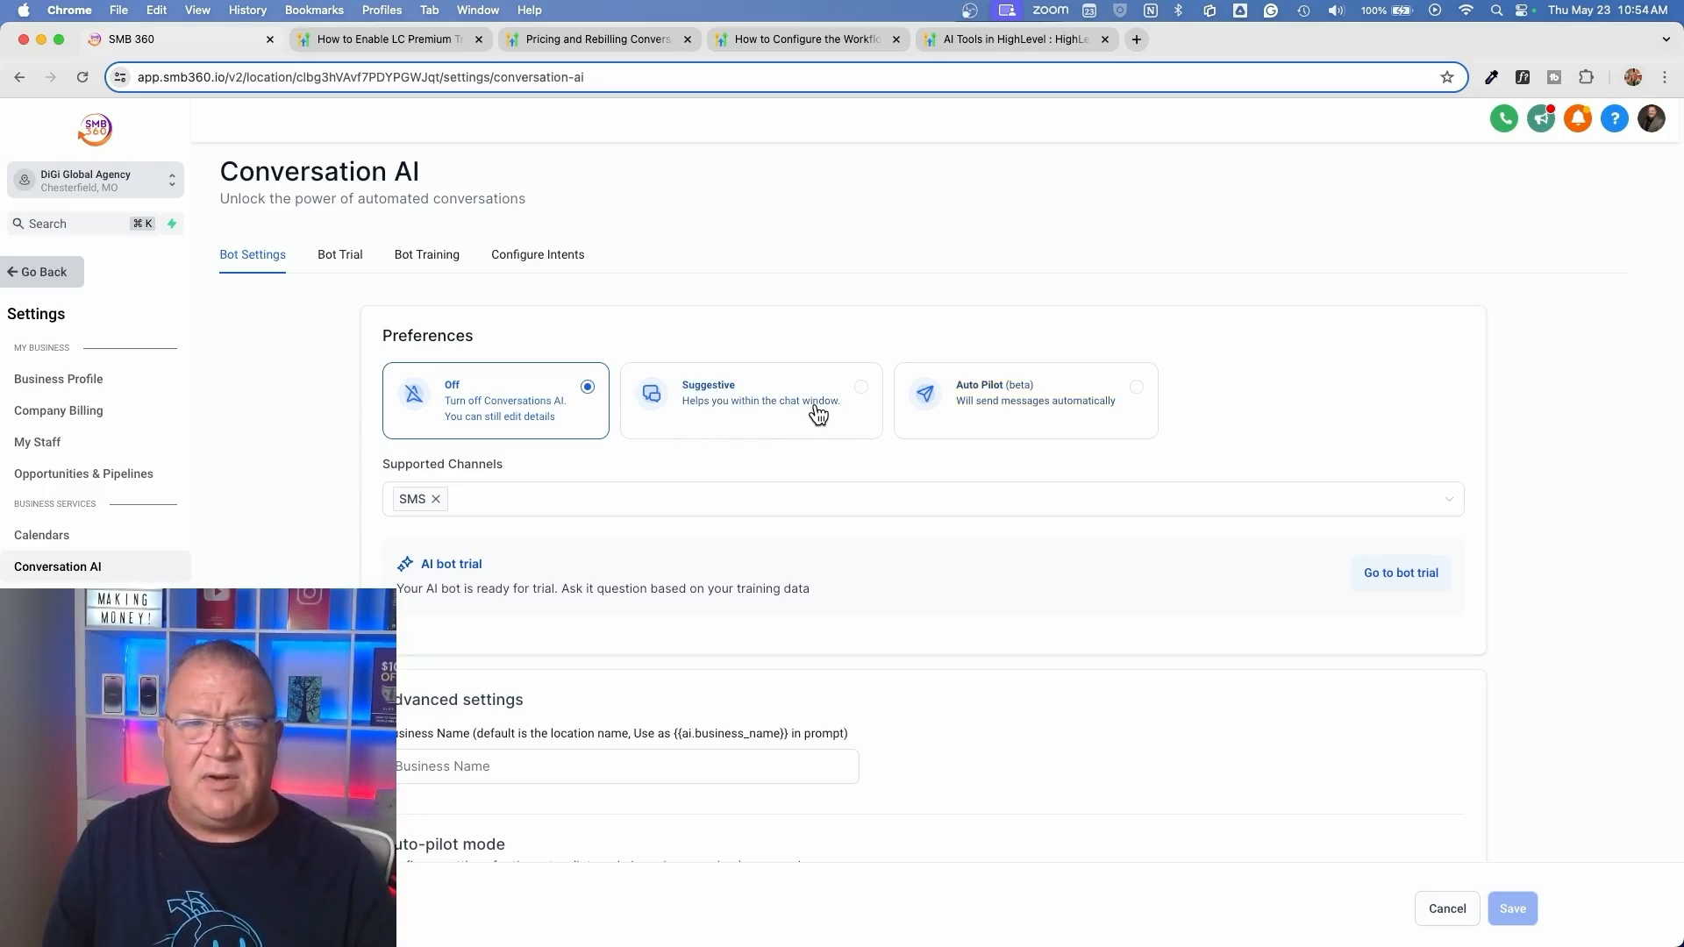
# Open the first contact's record in the contacts list and place the cursor in its SMS message box
pyautogui.click(32, 271)
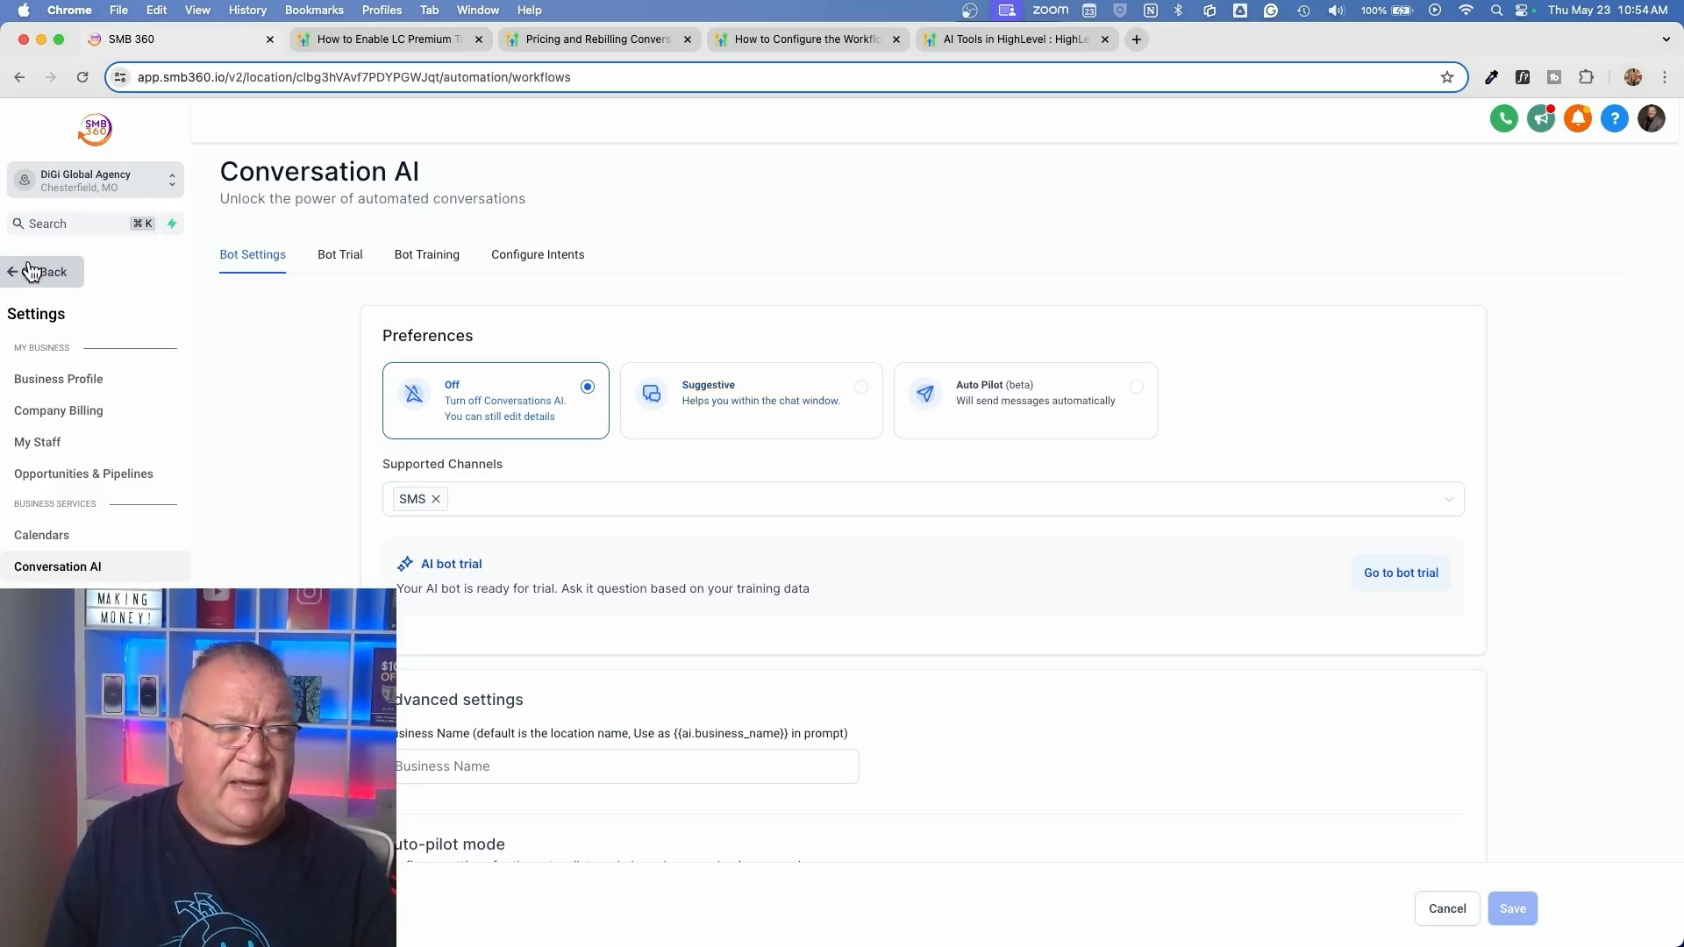
pyautogui.click(61, 399)
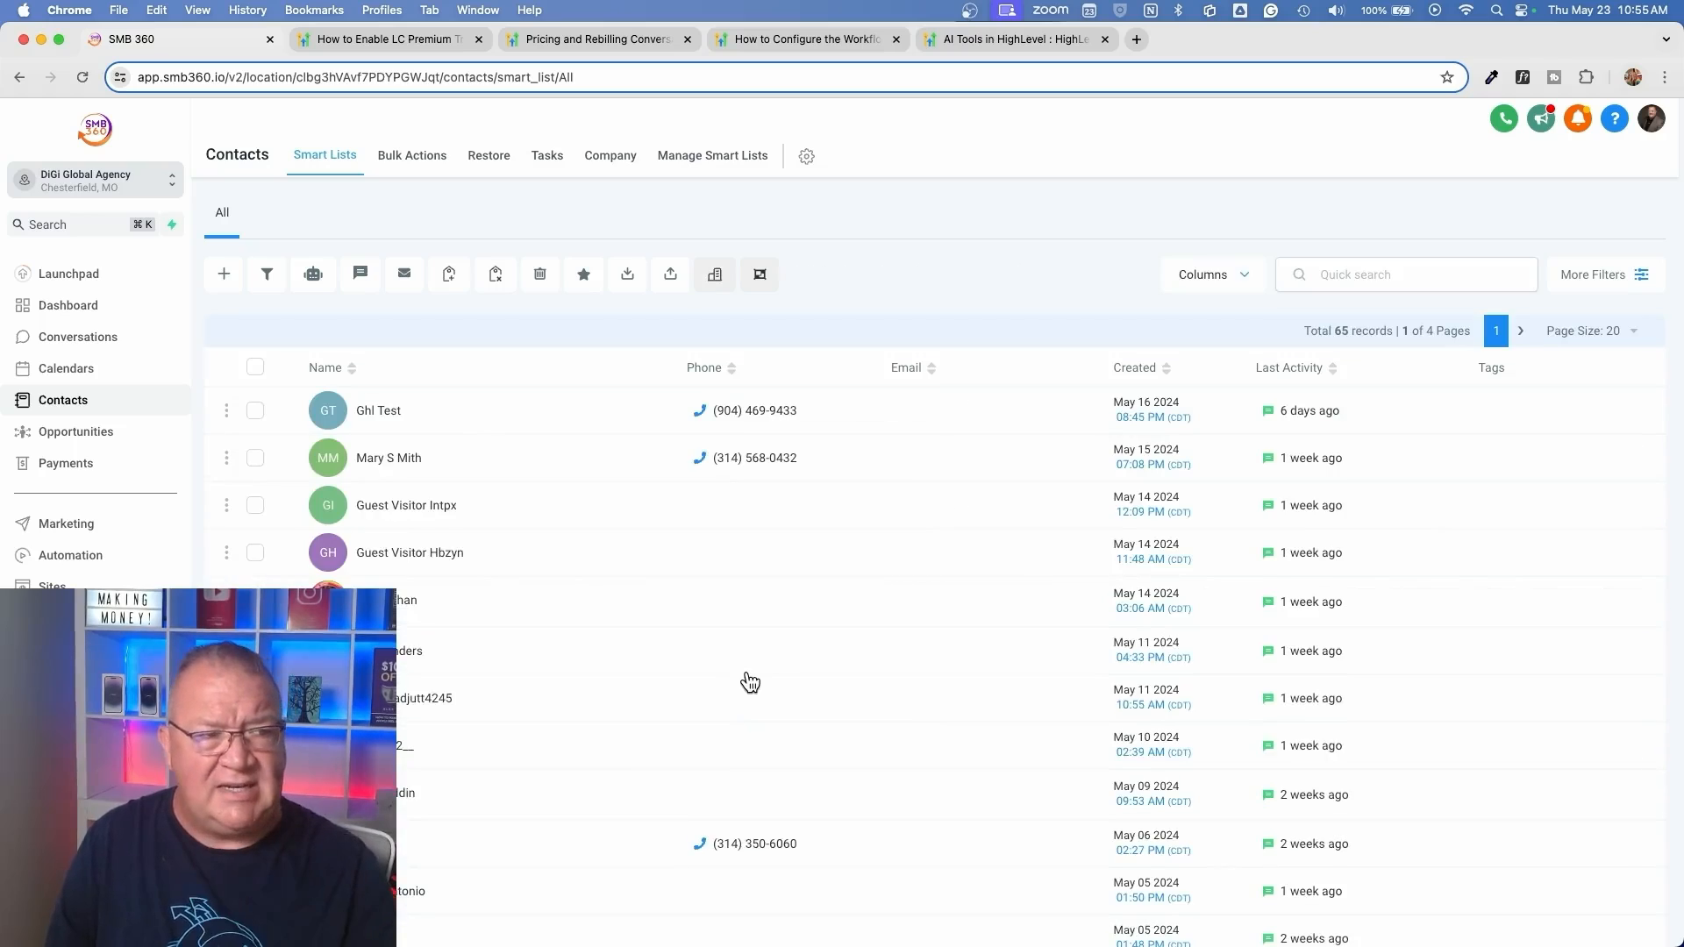
pyautogui.click(378, 411)
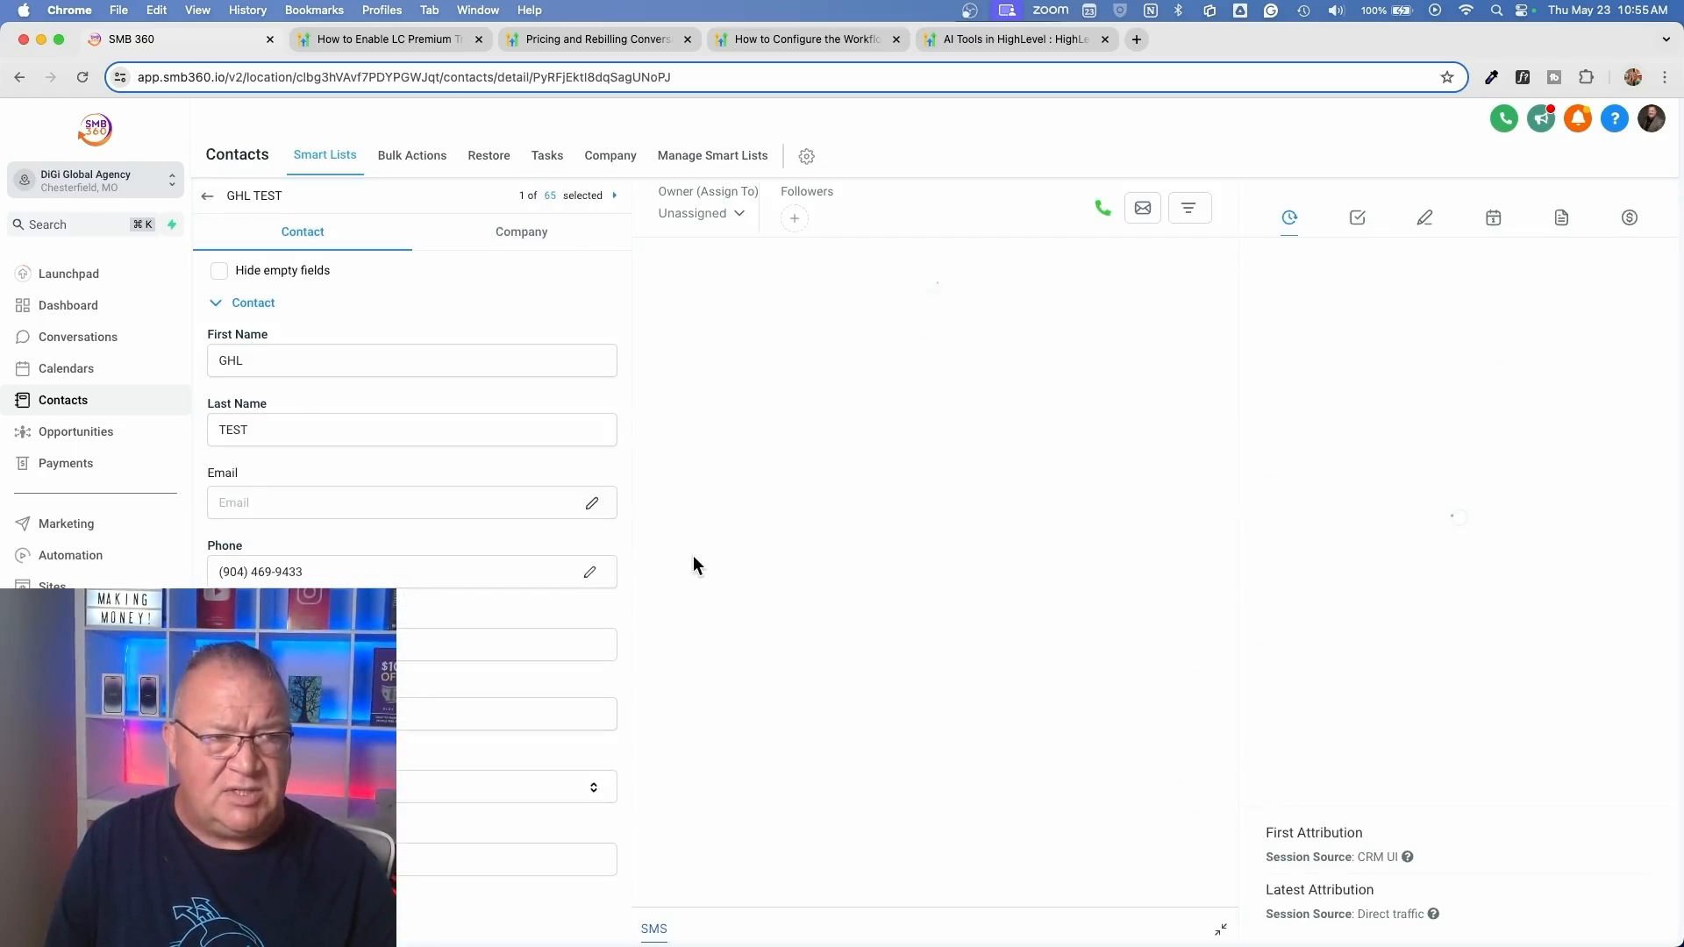
pyautogui.click(703, 810)
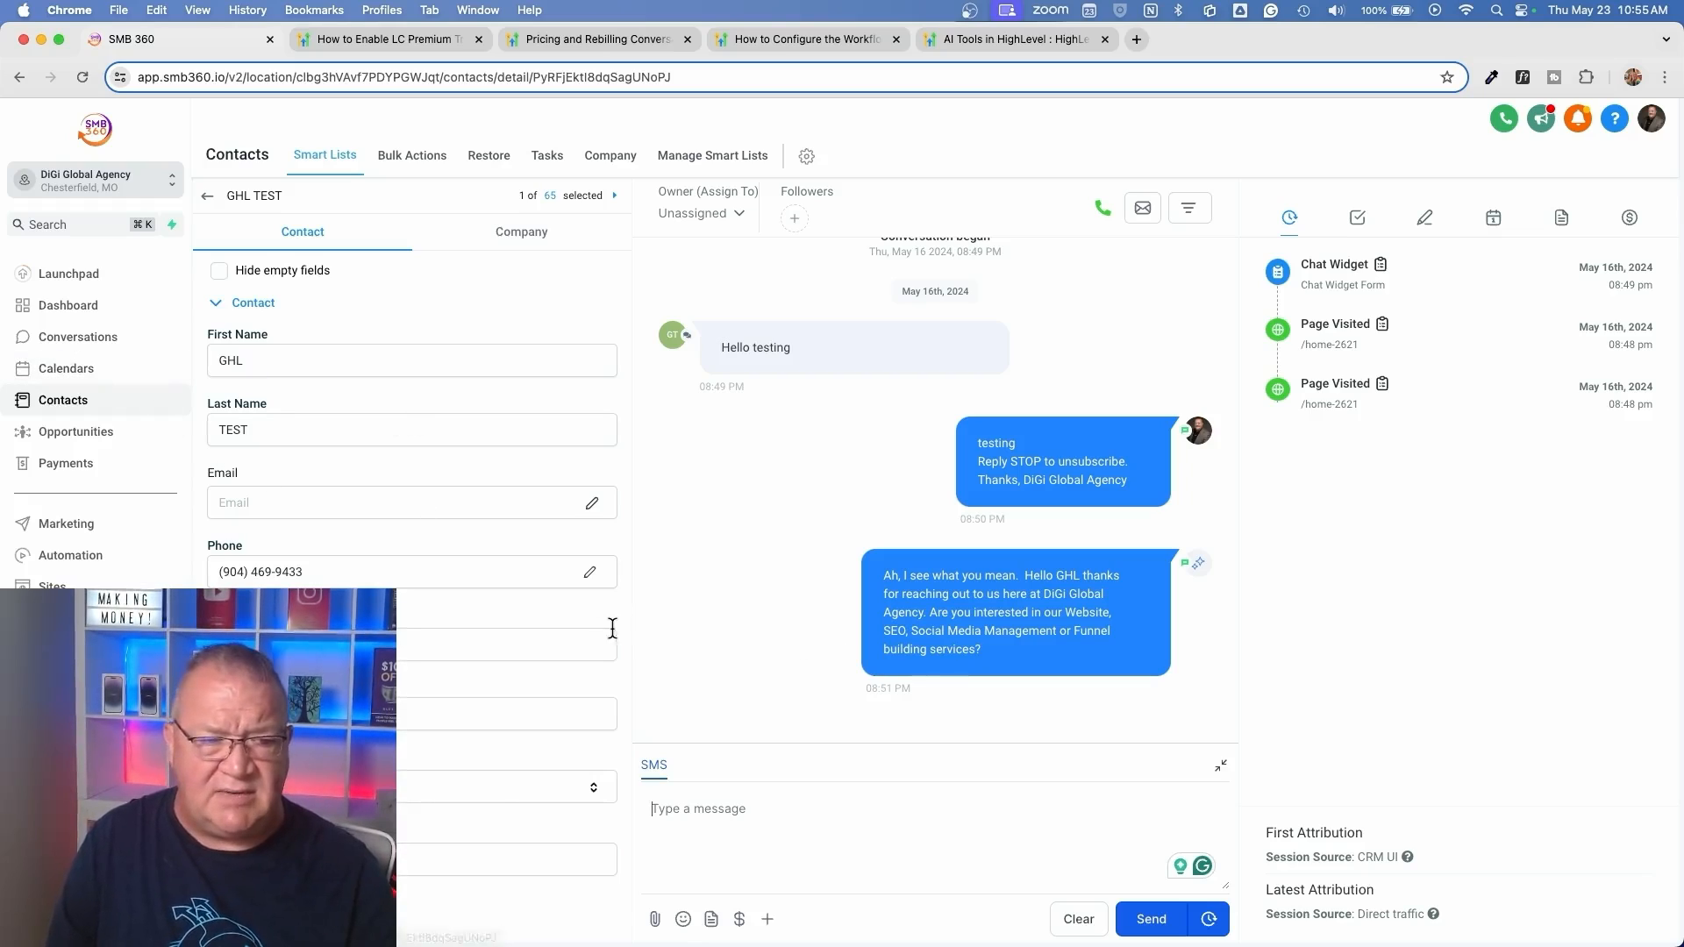
# Set the Conversation AI bot preference to Suggestive and save the settings
pyautogui.click(57, 919)
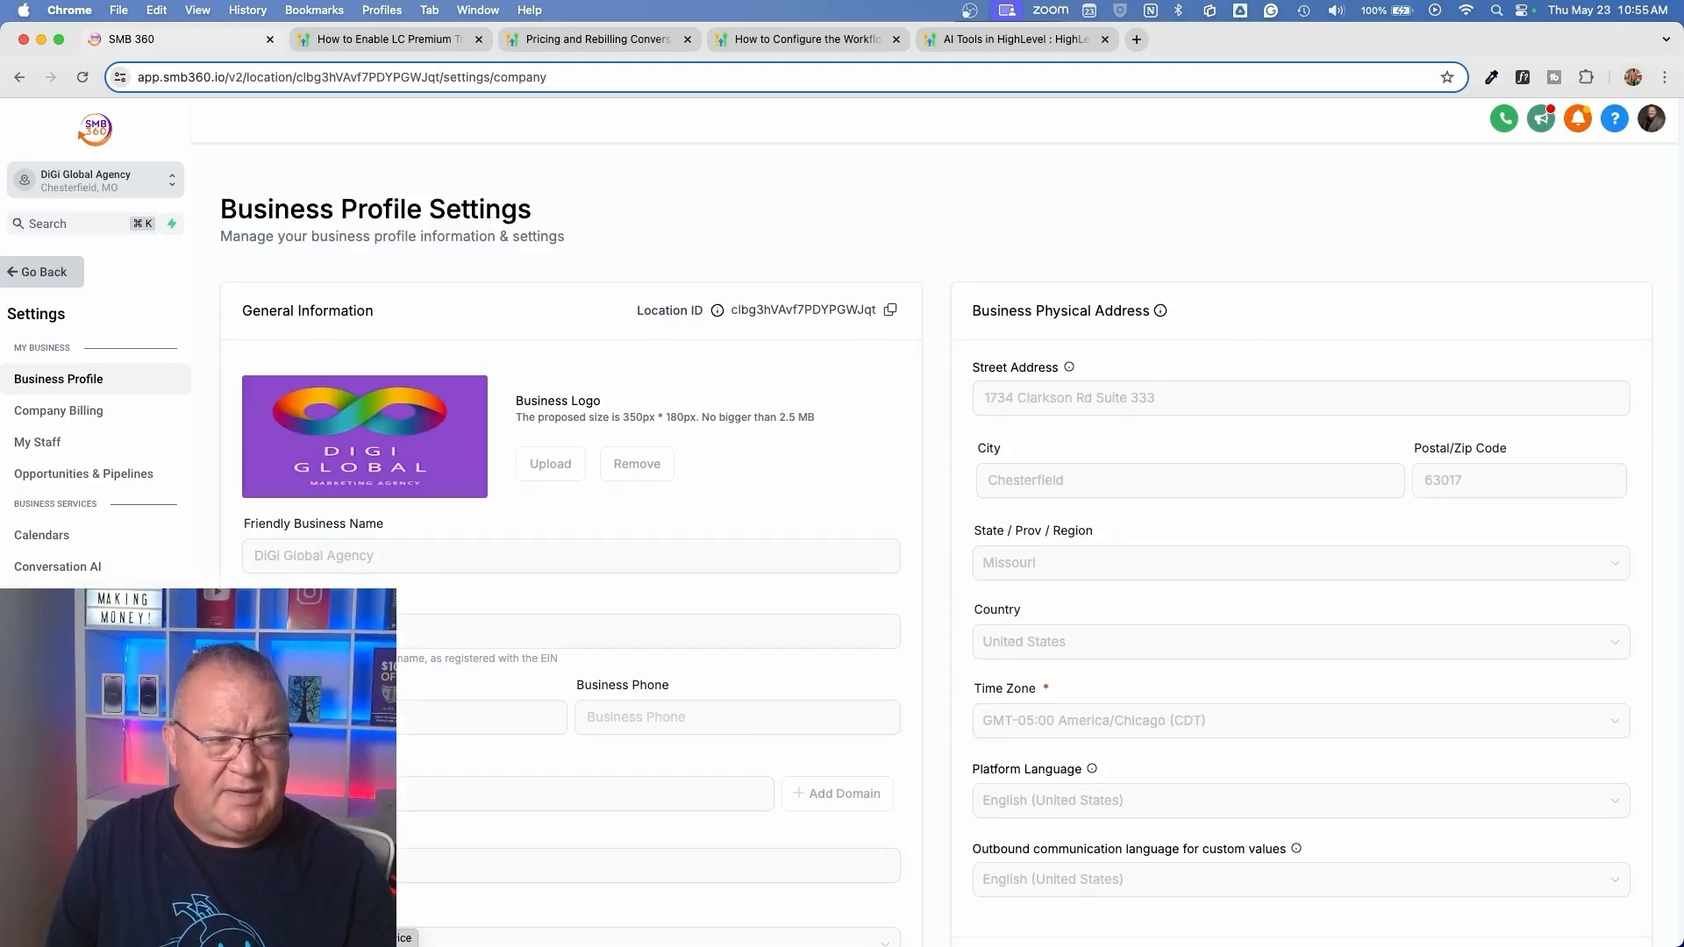
pyautogui.click(56, 570)
pyautogui.click(829, 399)
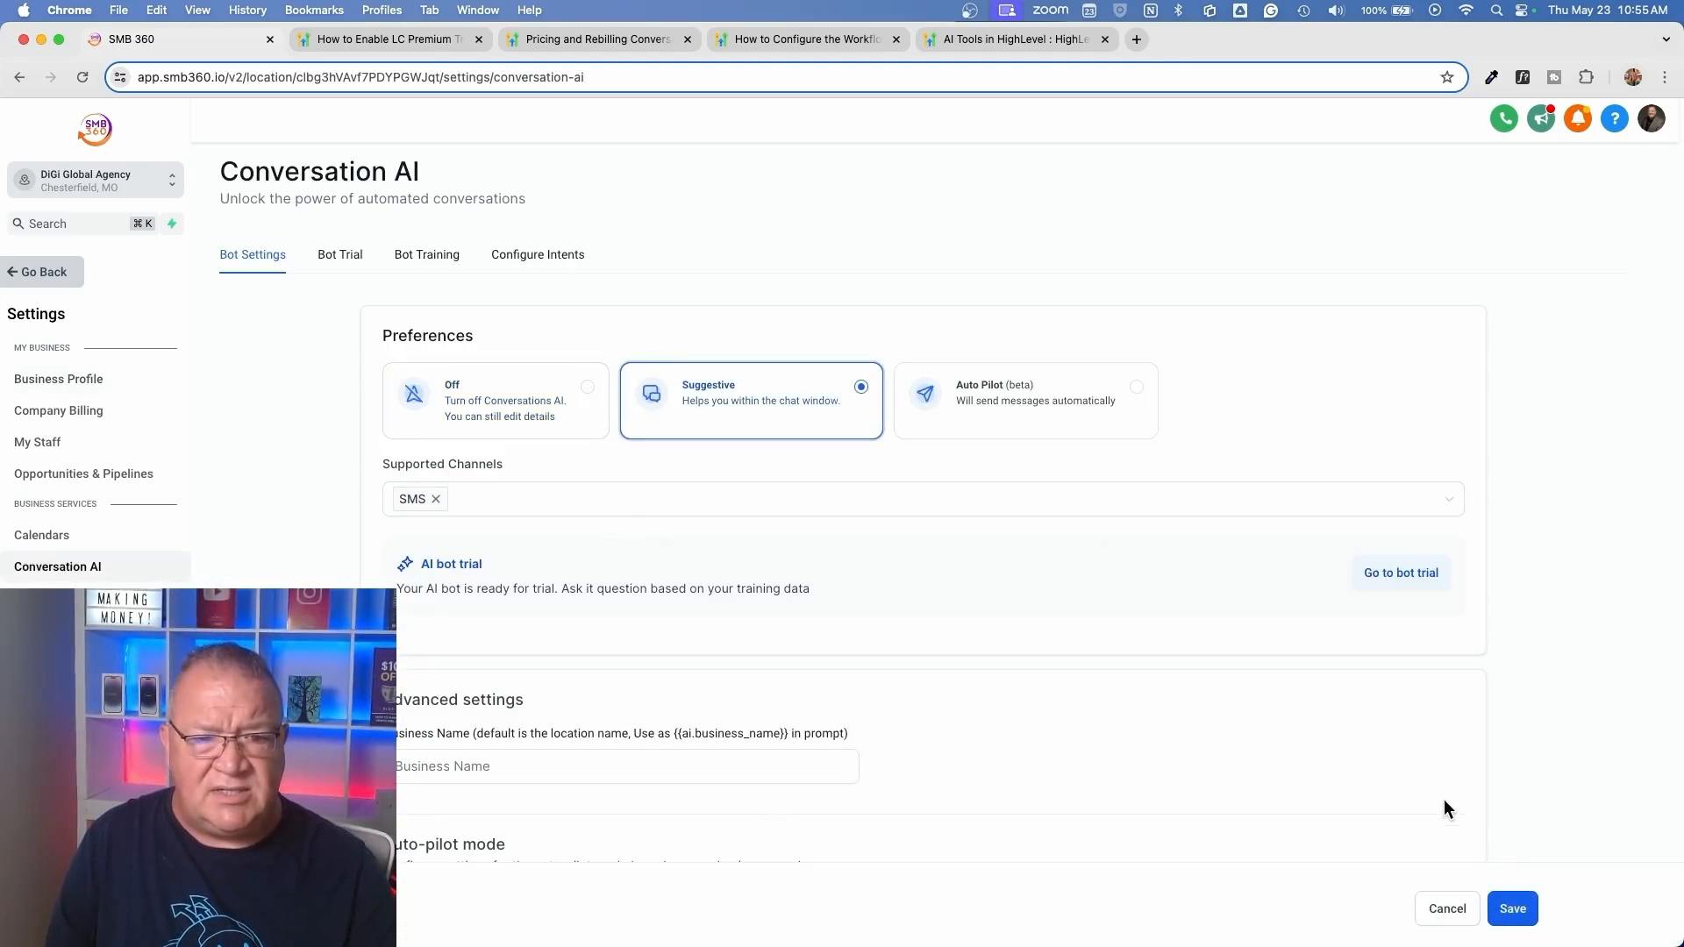
pyautogui.click(1511, 907)
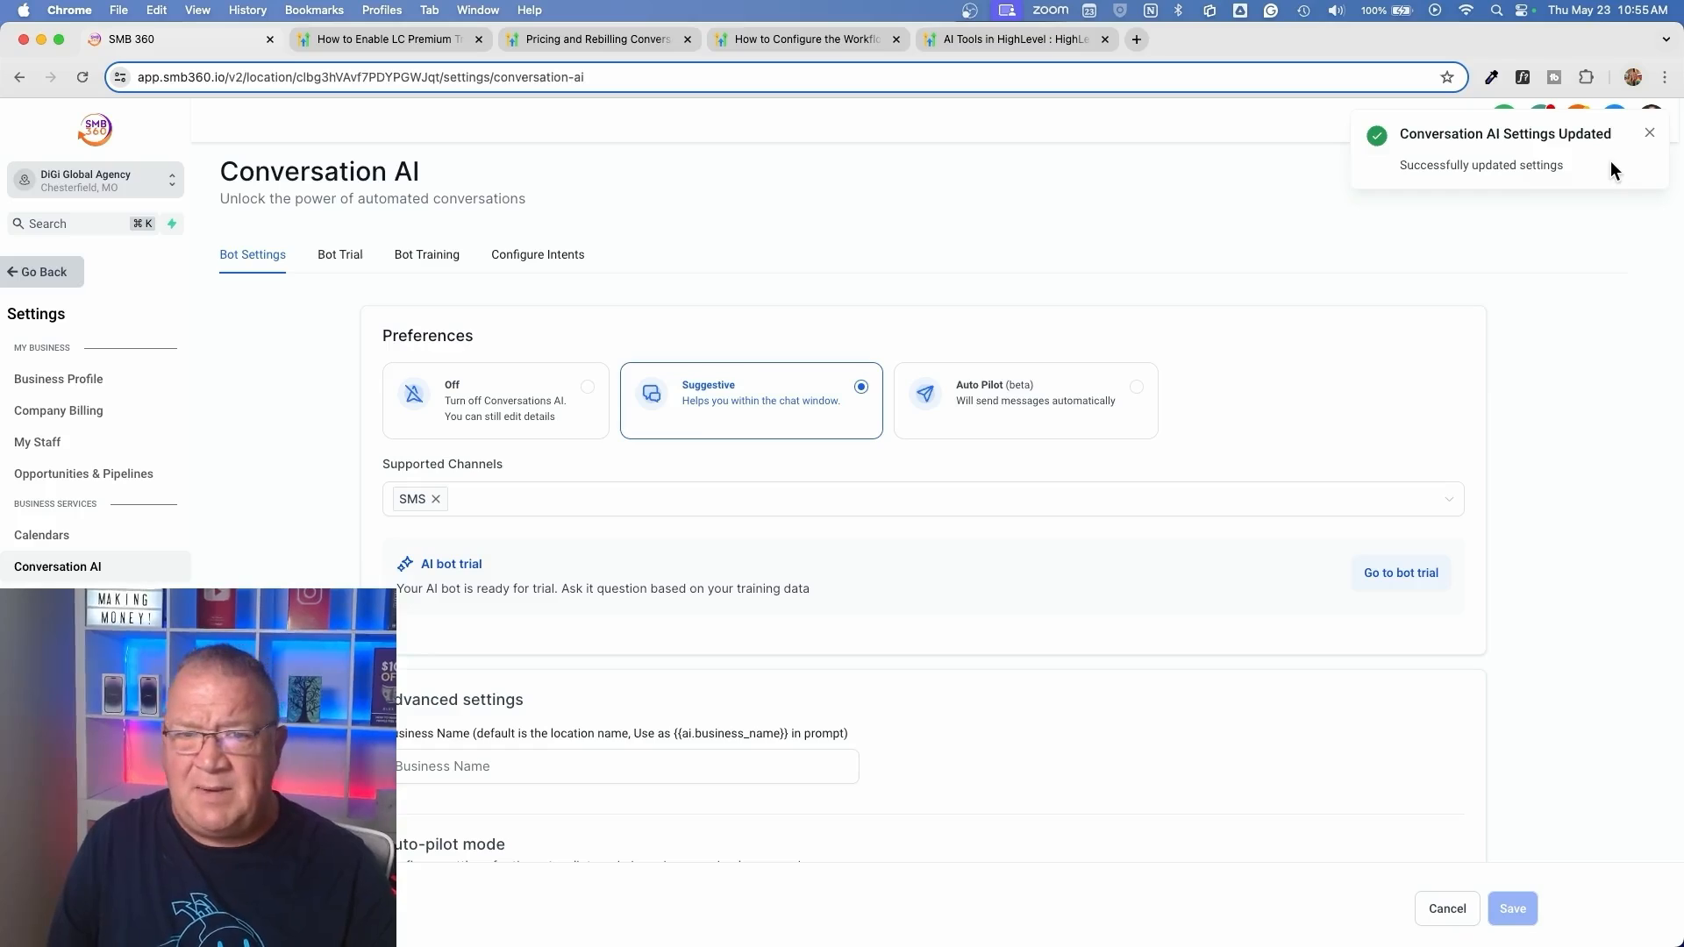
pyautogui.click(1648, 133)
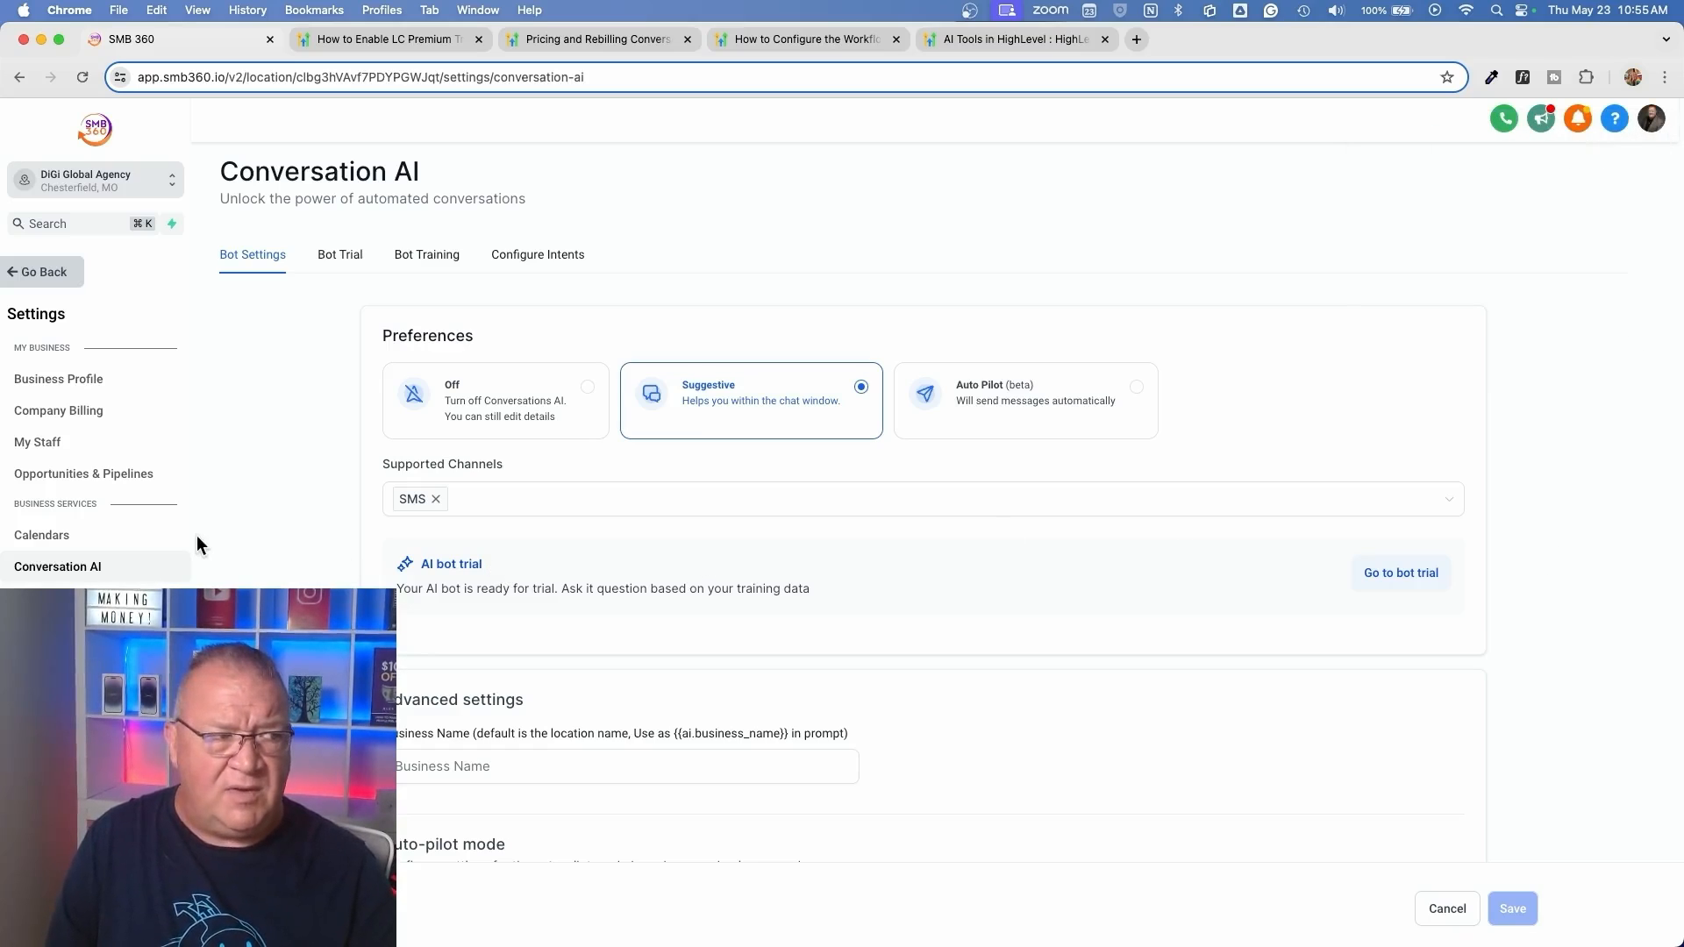
# Return to the test contact's conversation, reload the page, and check the SMS message box for AI reply suggestions
pyautogui.click(28, 273)
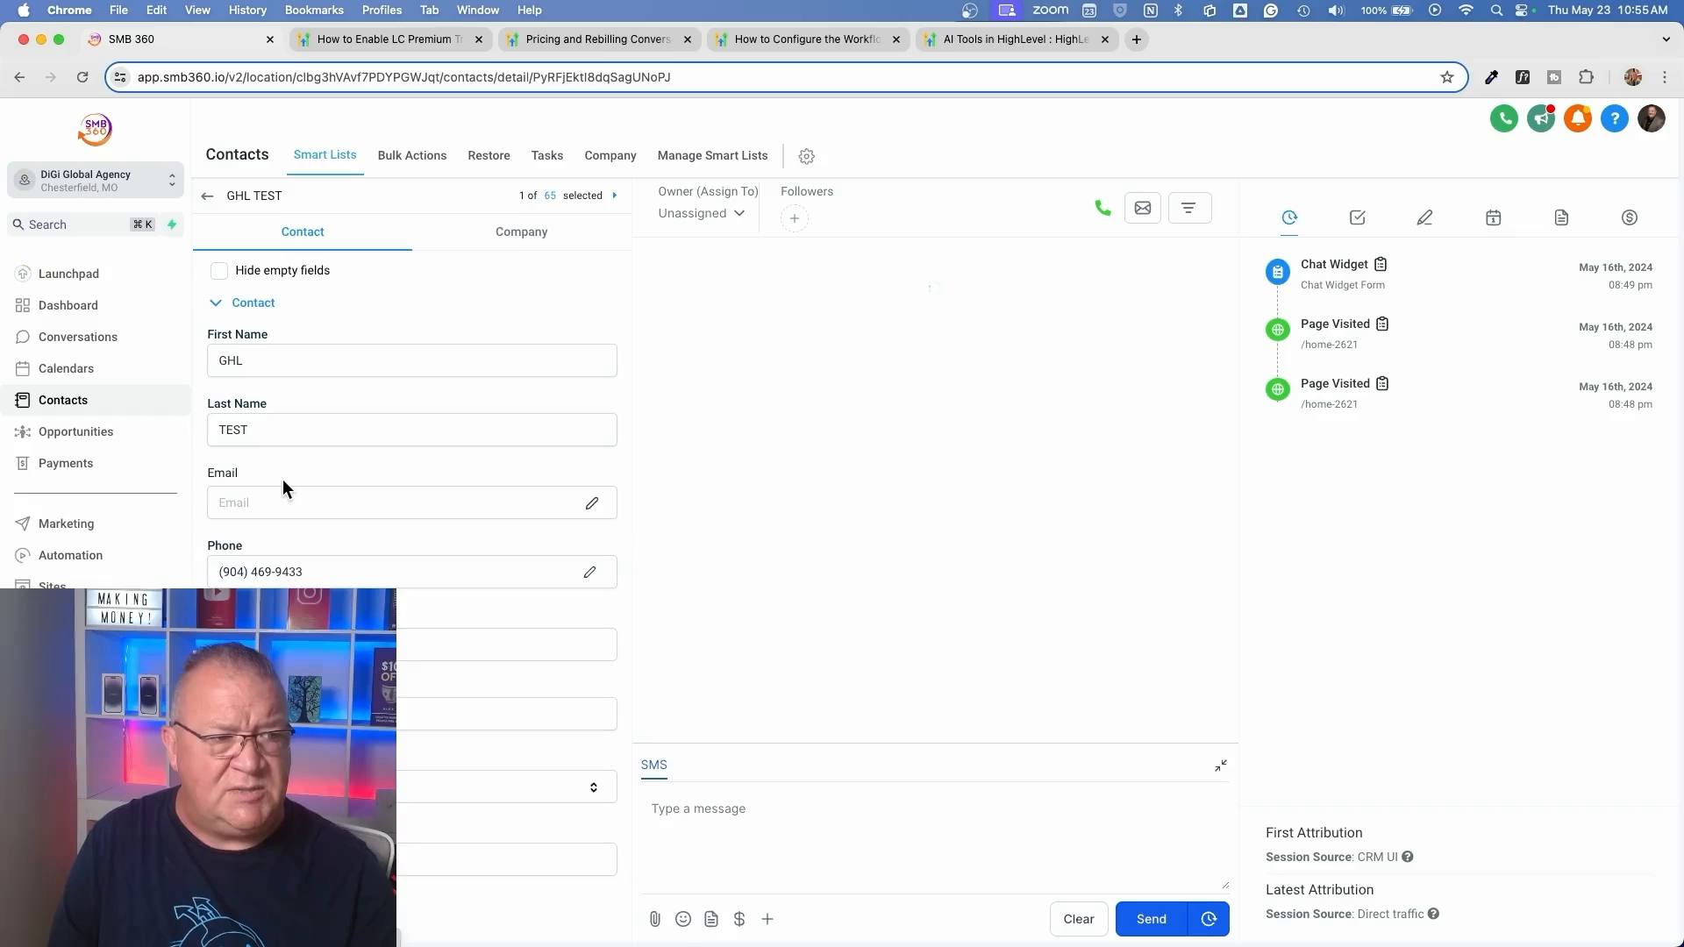
pyautogui.click(707, 834)
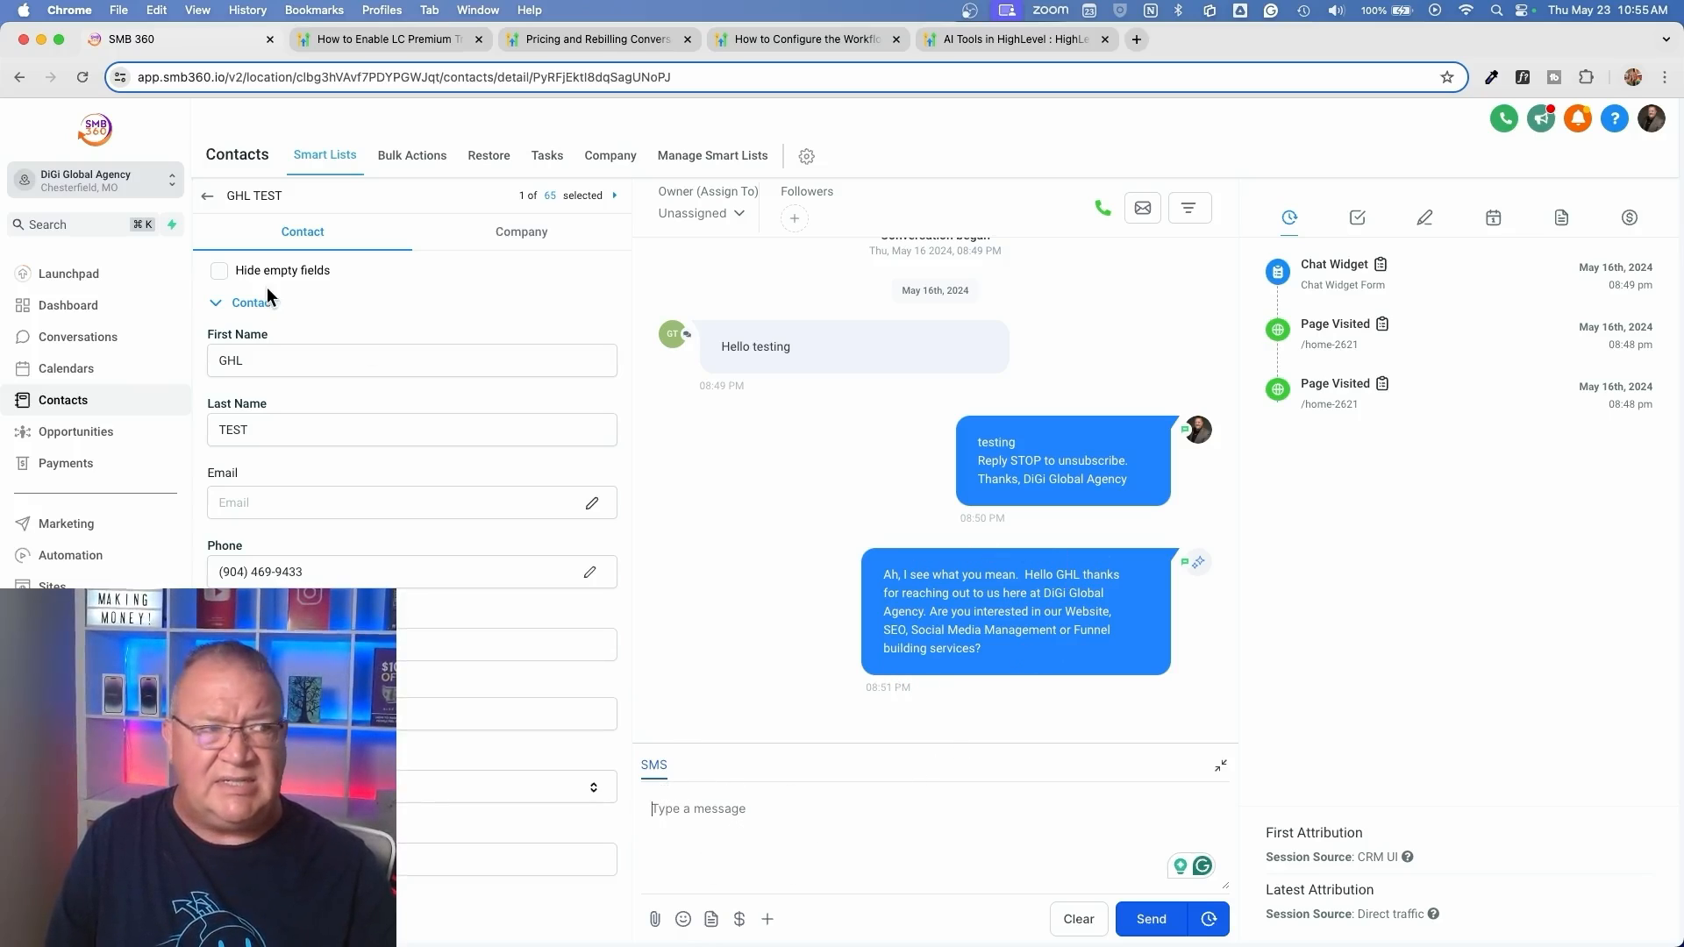
pyautogui.click(82, 77)
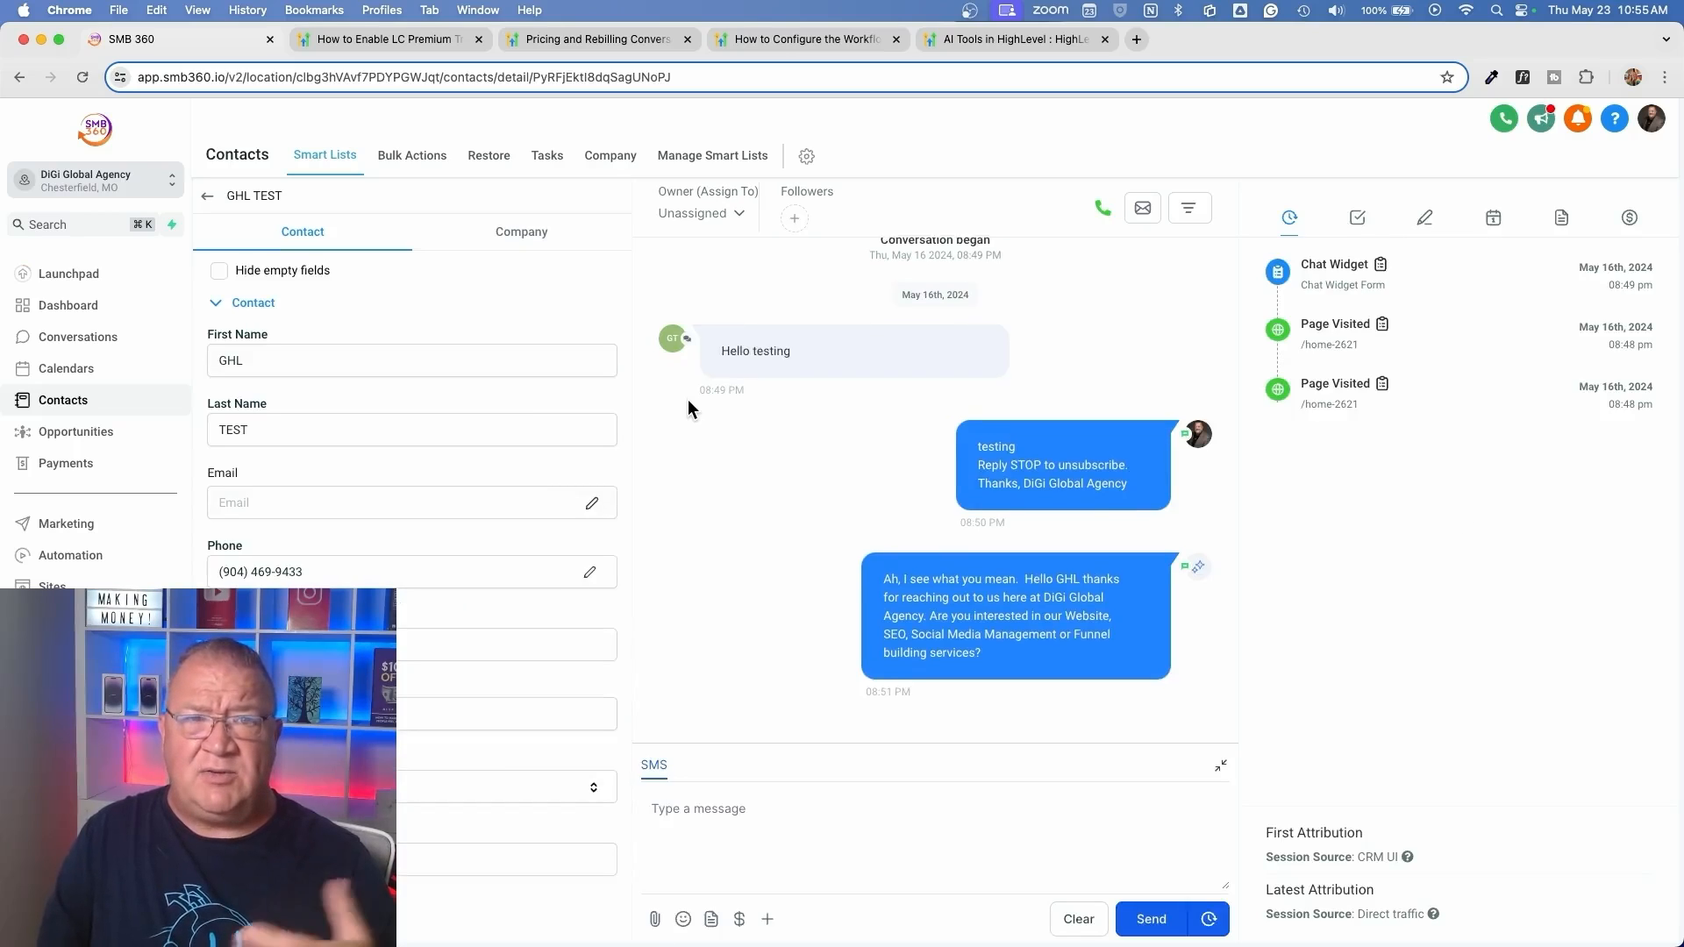
pyautogui.click(707, 827)
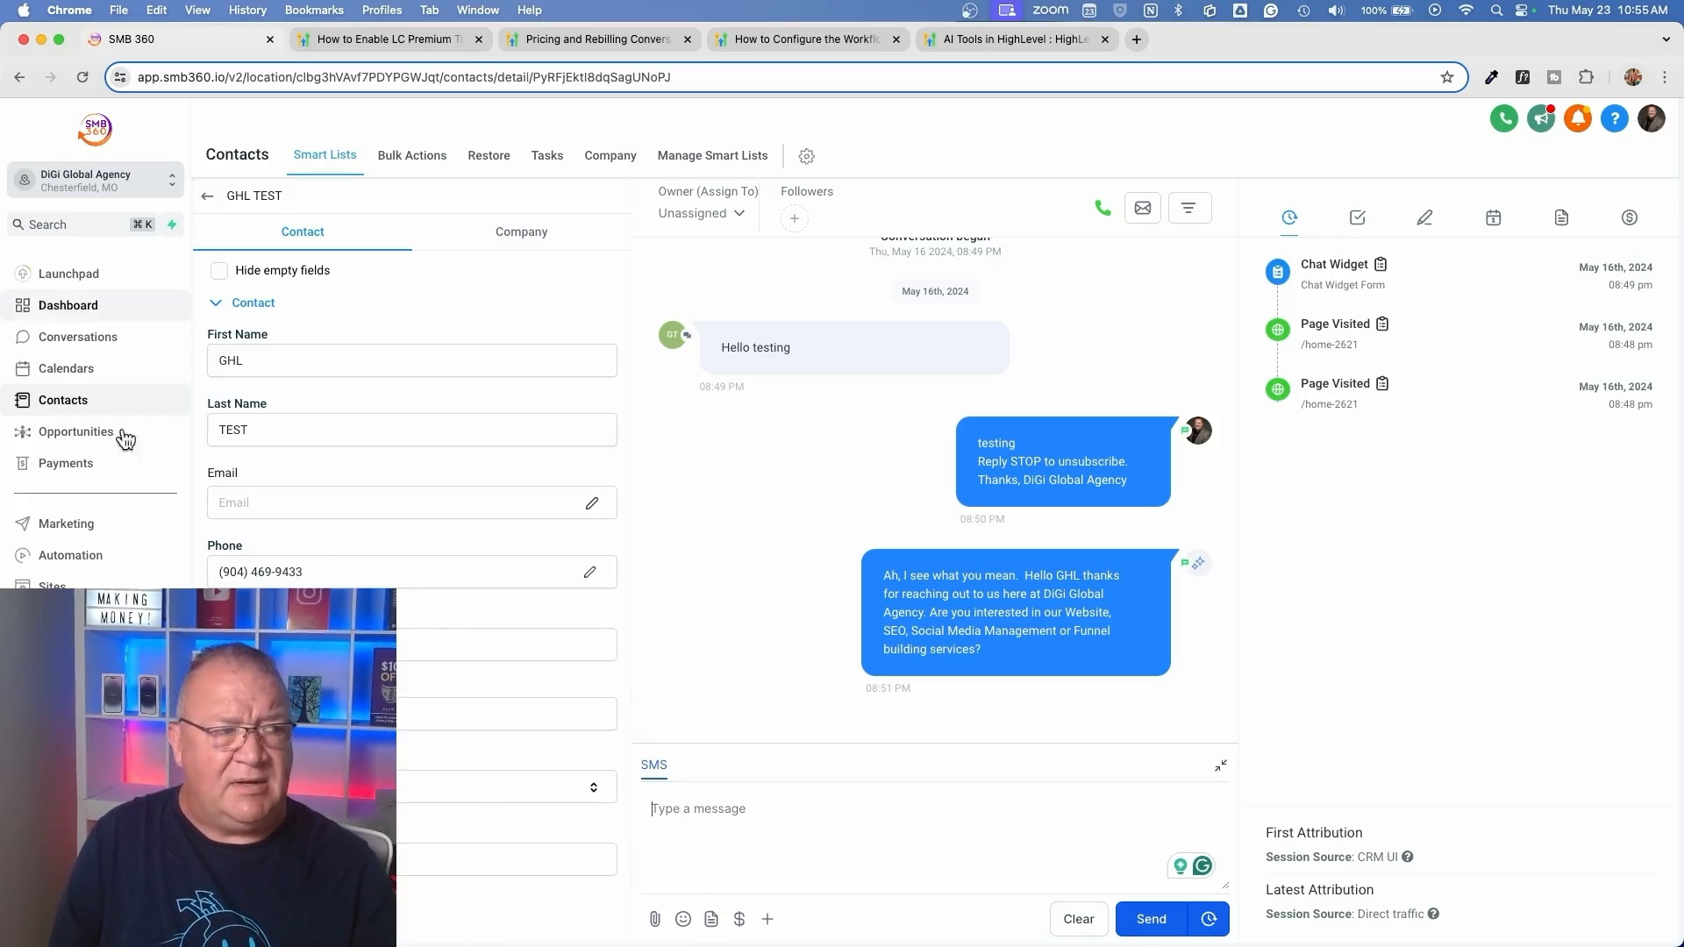
# Return to the account's Conversation AI settings and set the bot preference to Auto Pilot
pyautogui.click(53, 916)
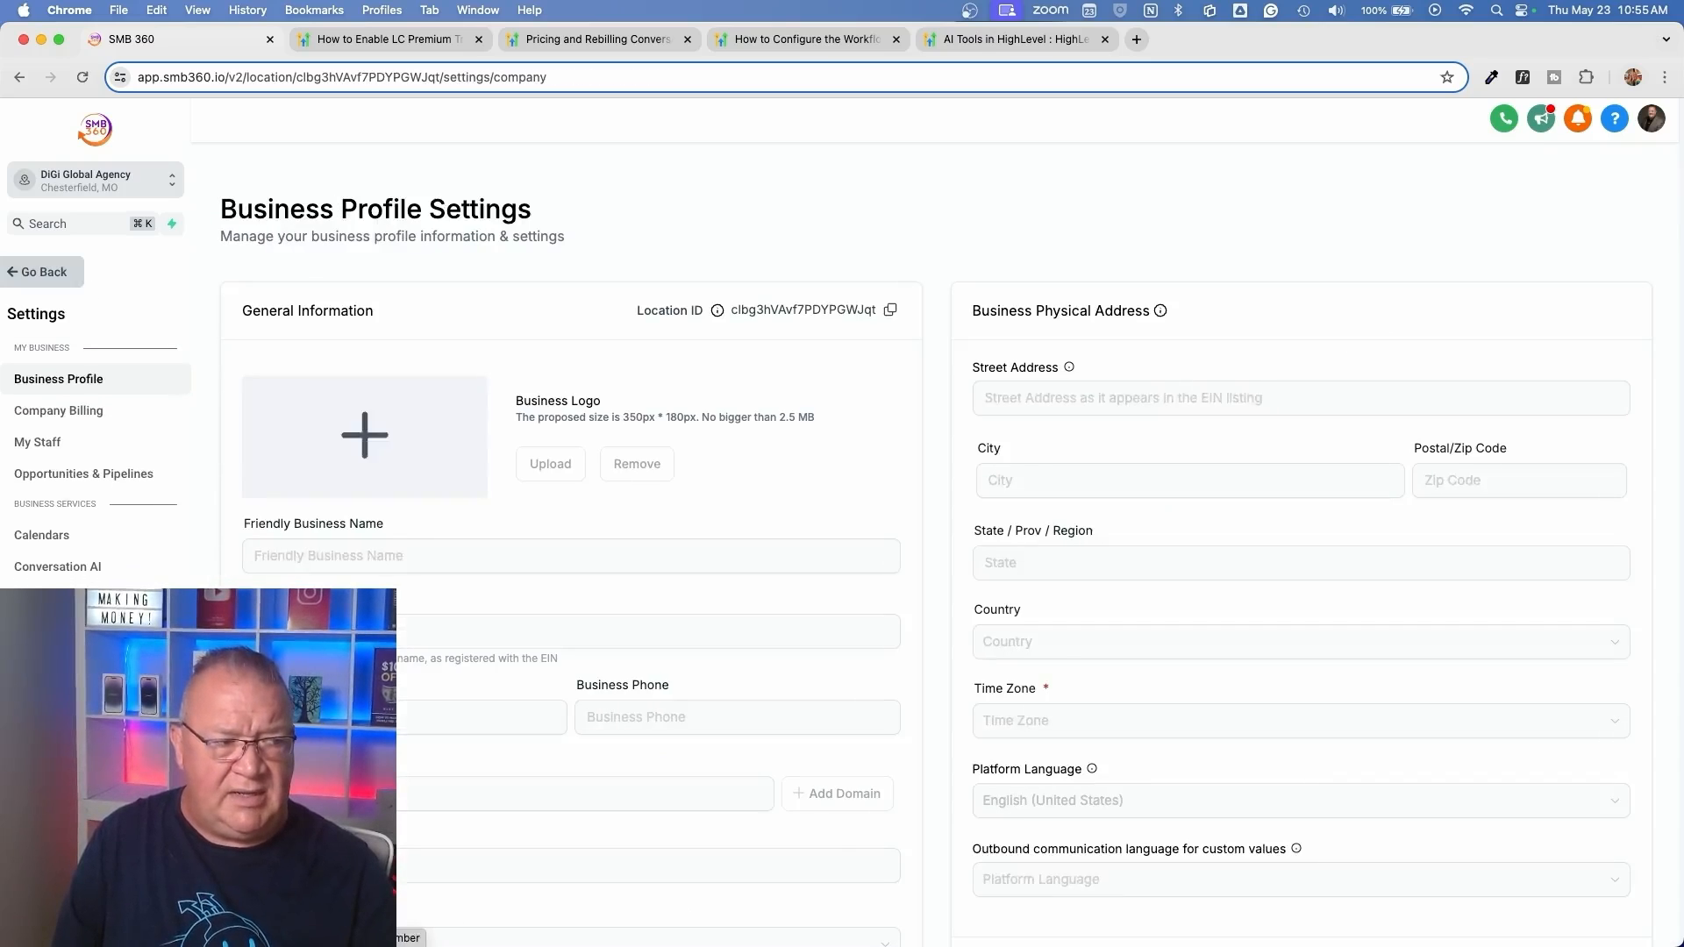
pyautogui.click(58, 568)
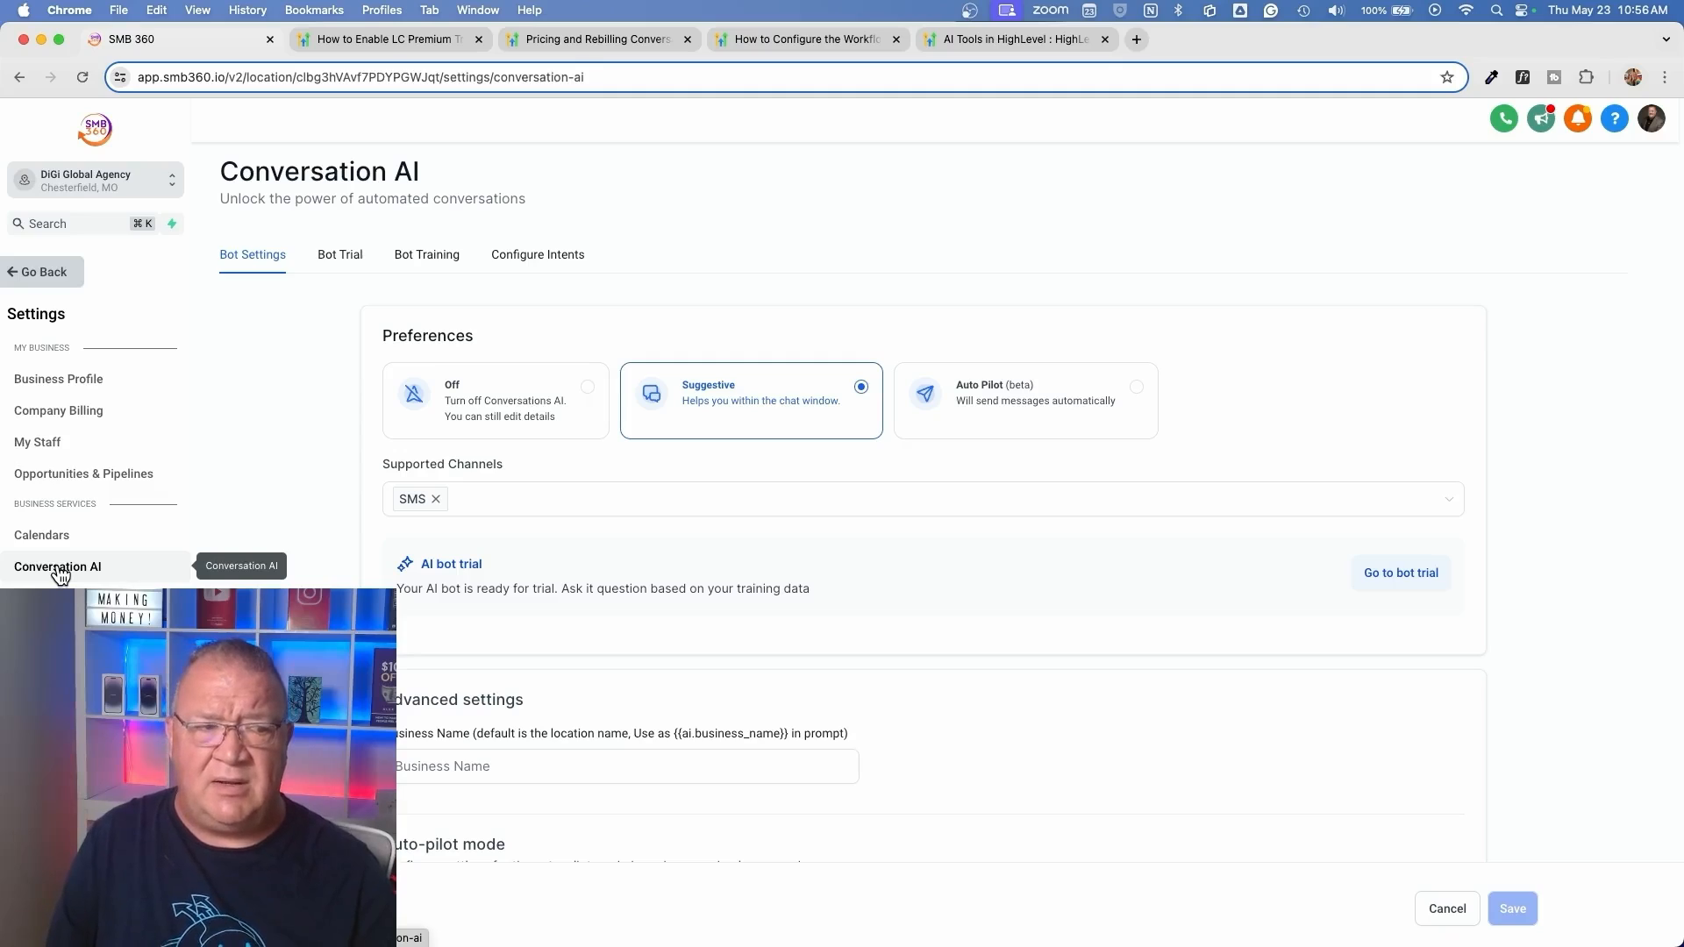
pyautogui.click(1137, 390)
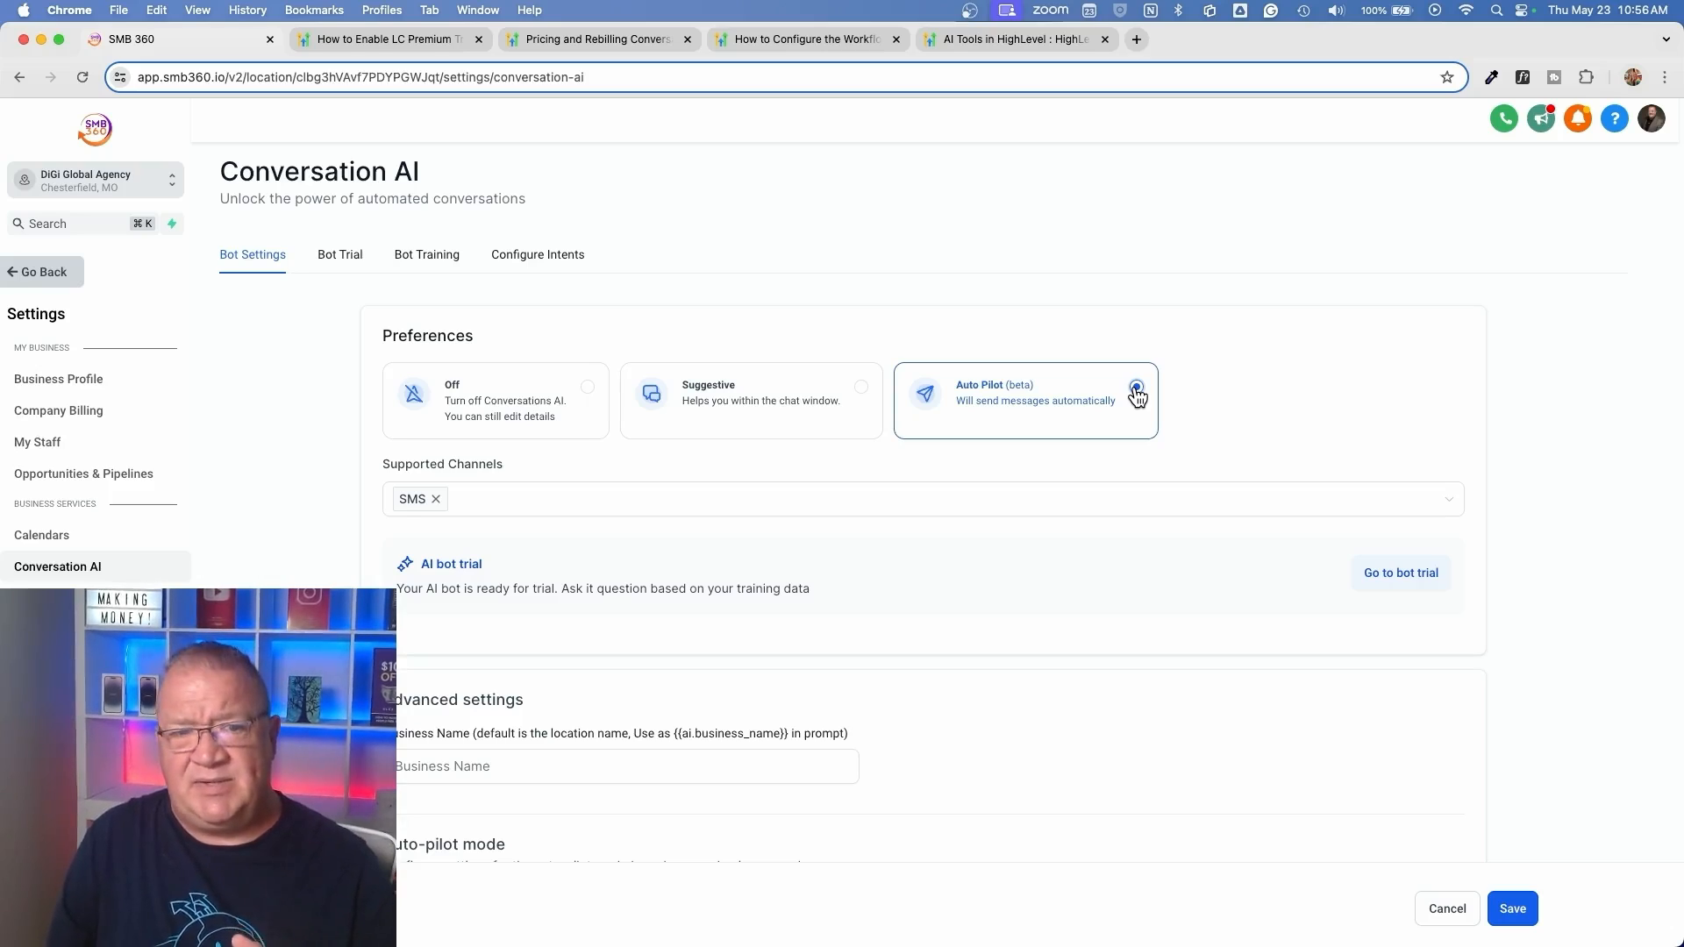
# Replace SMS with Facebook as the bot's supported channel and view the other available channels
pyautogui.scroll(-3, 1138, 397)
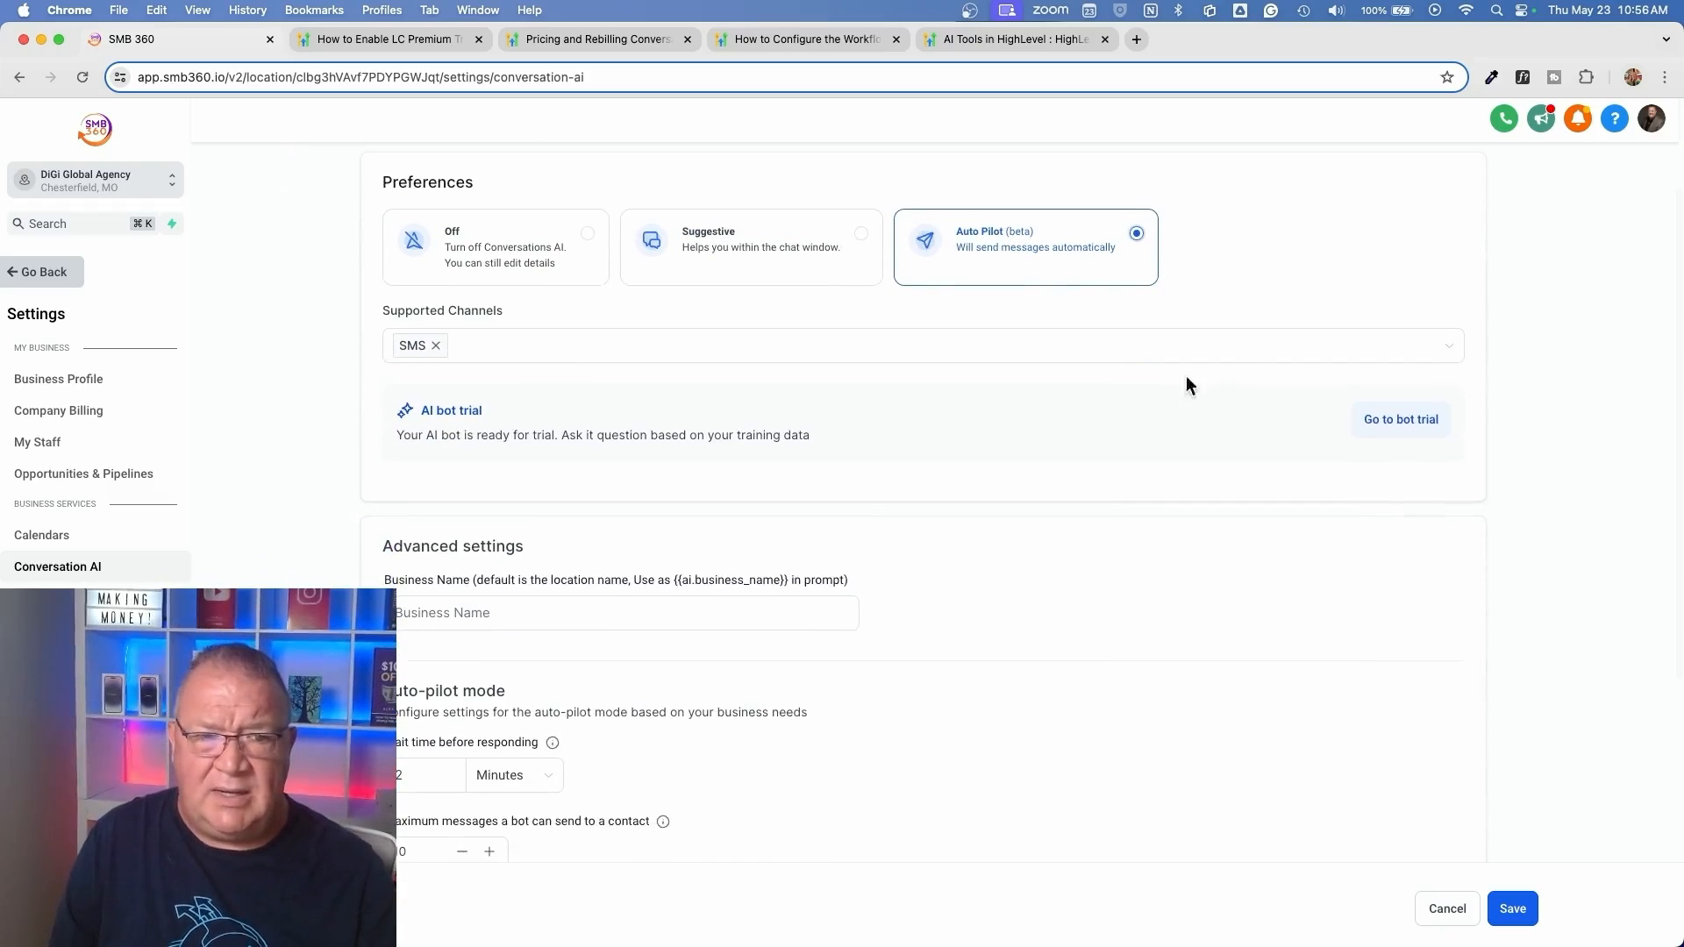
pyautogui.click(1233, 345)
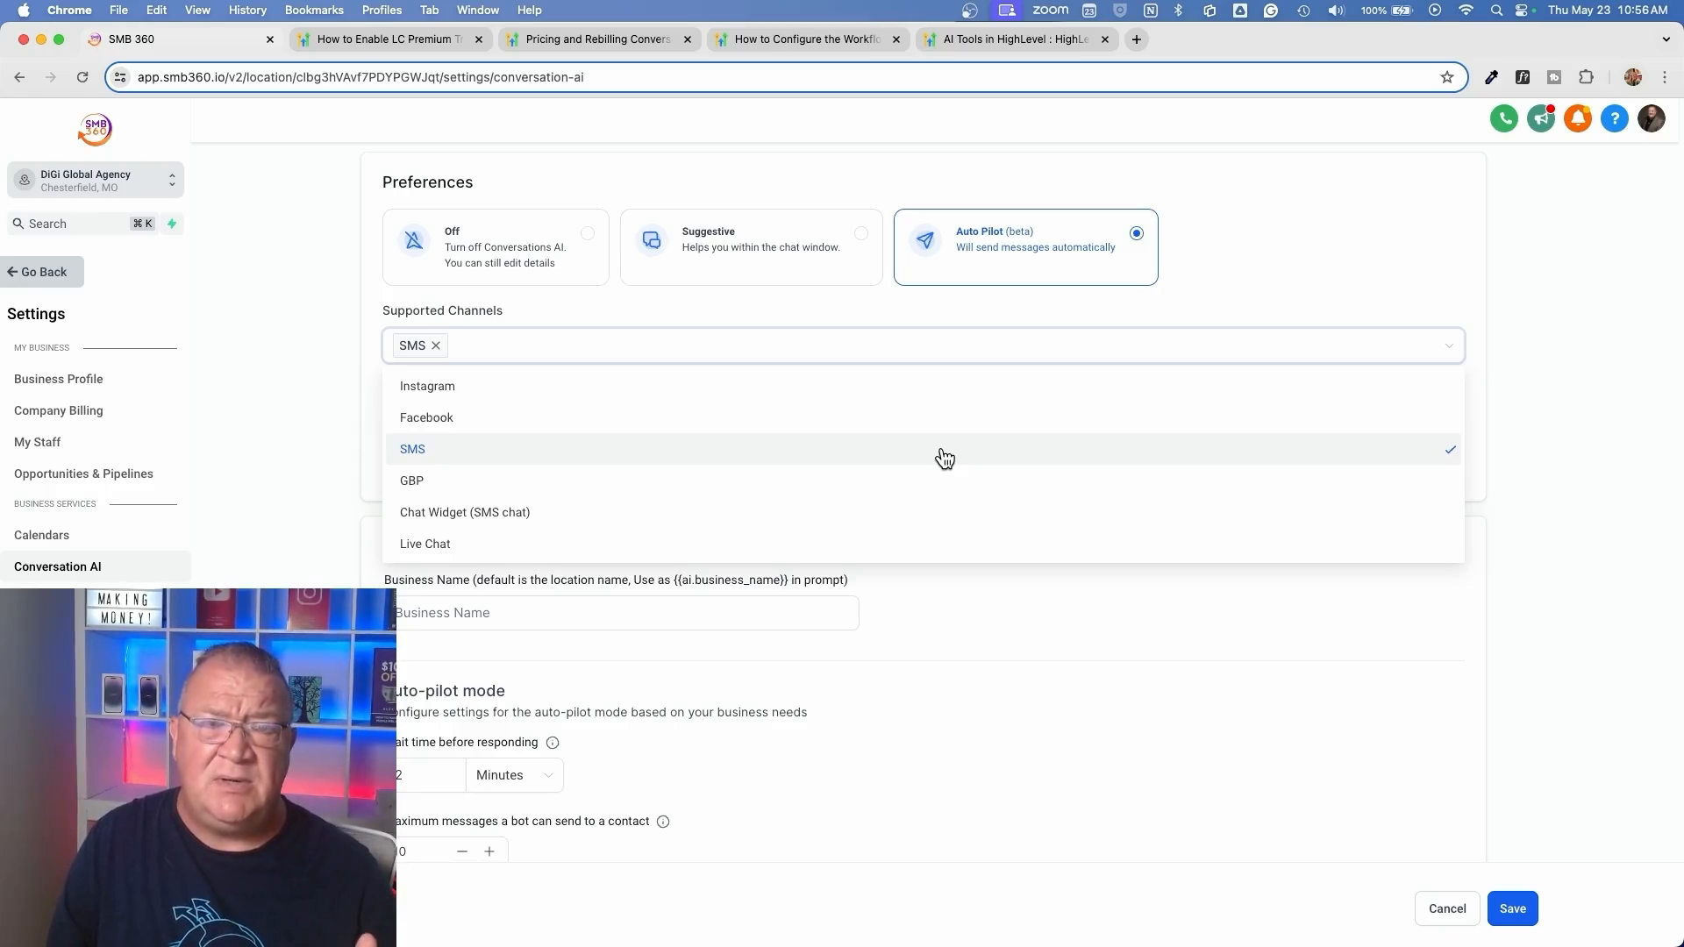
pyautogui.click(436, 419)
pyautogui.click(436, 347)
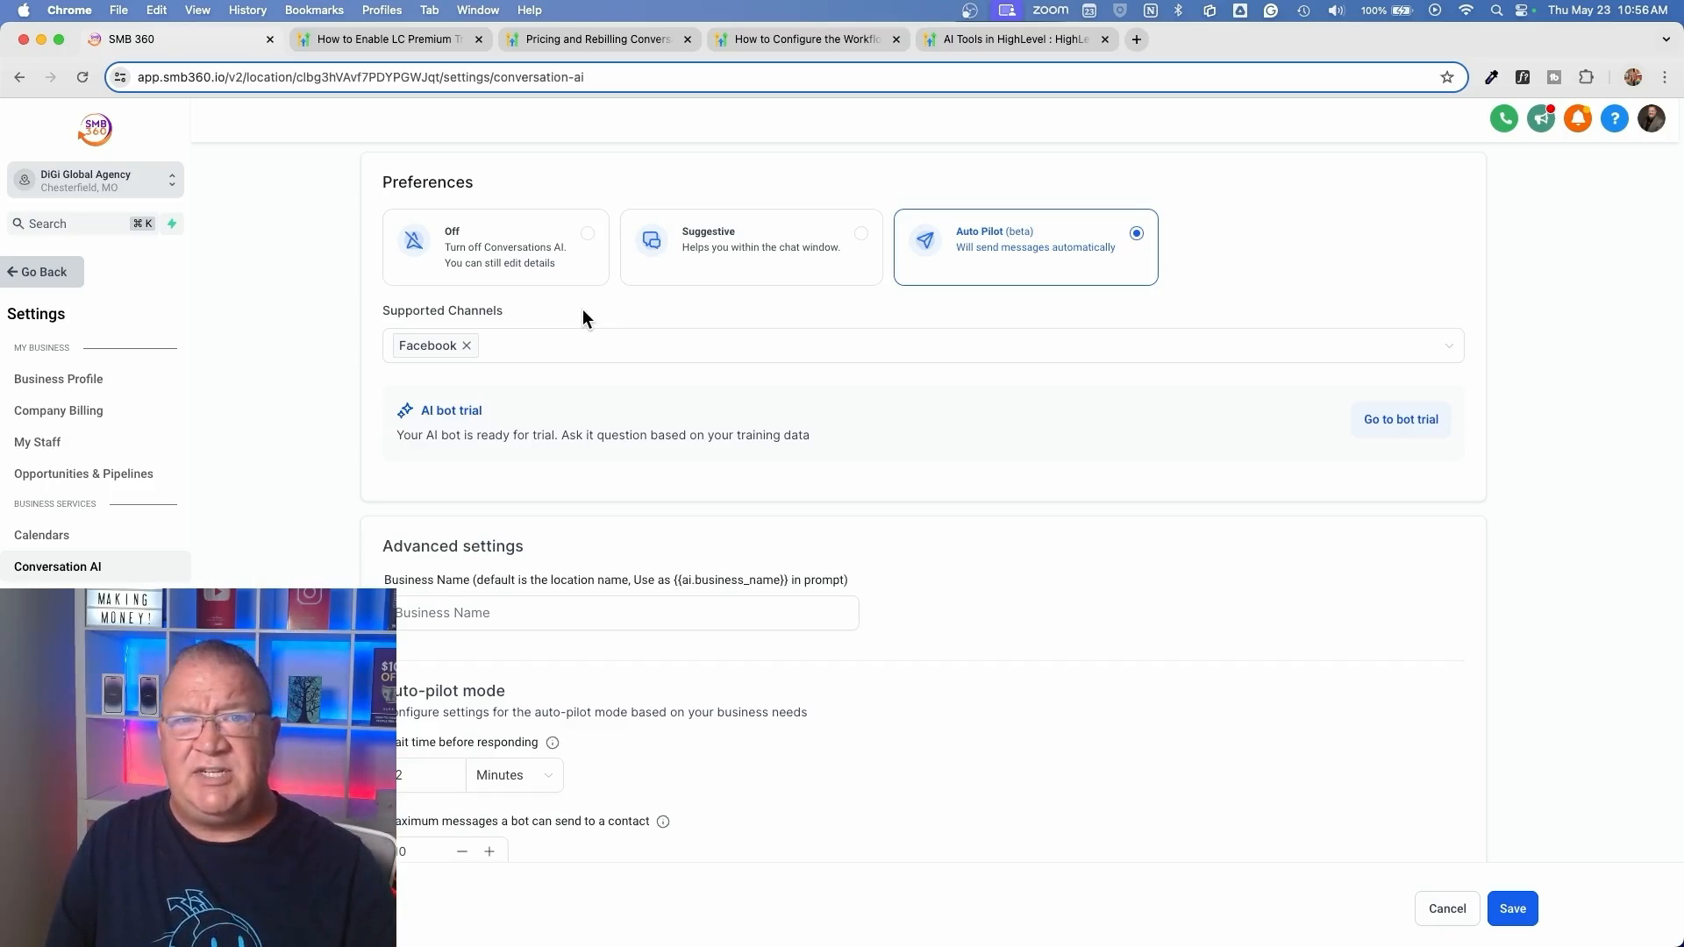
pyautogui.click(577, 361)
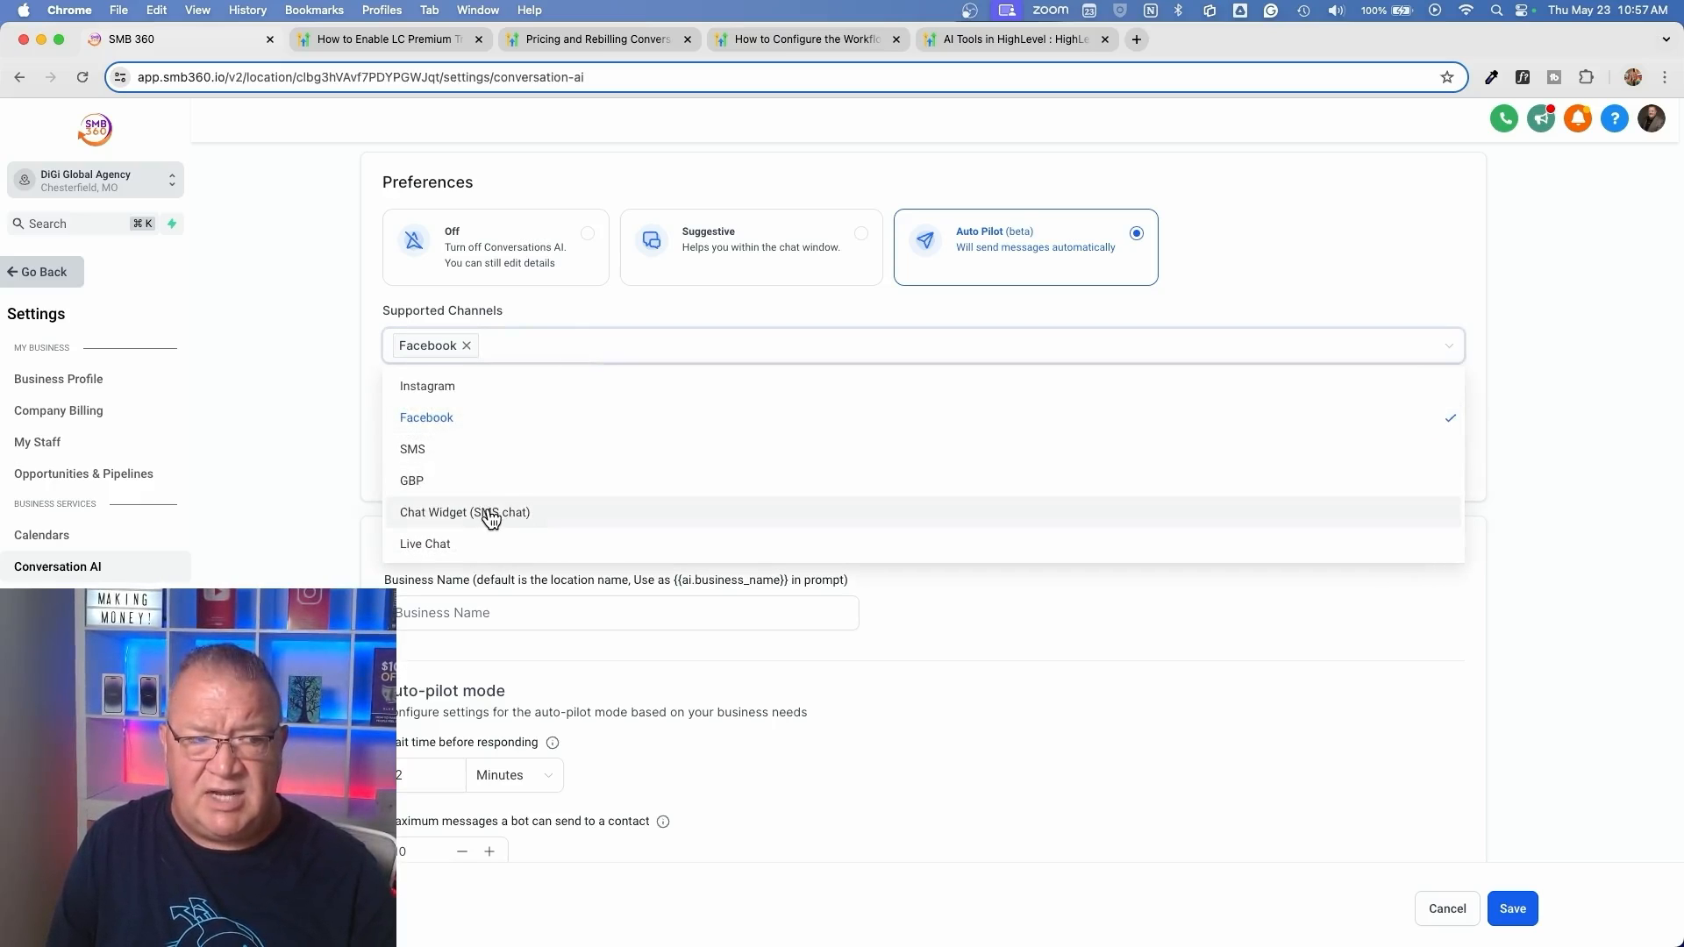
pyautogui.click(563, 312)
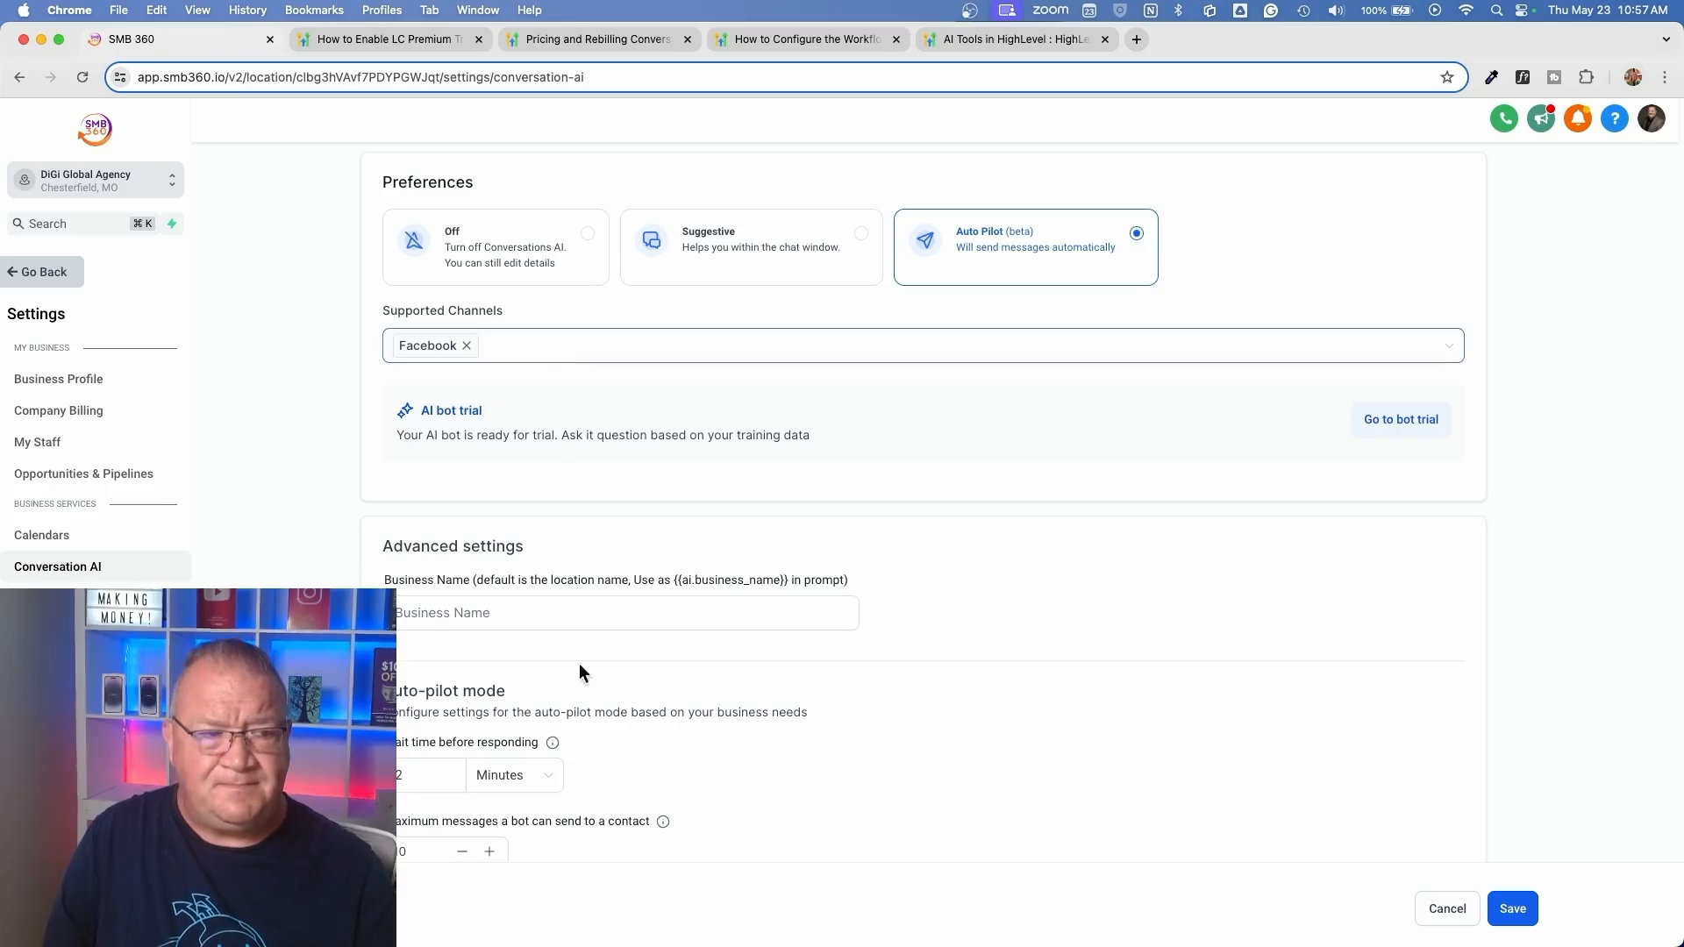
# Set the maximum messages the bot can send to a contact to 5 in the auto-pilot settings
pyautogui.scroll(-5, 579, 663)
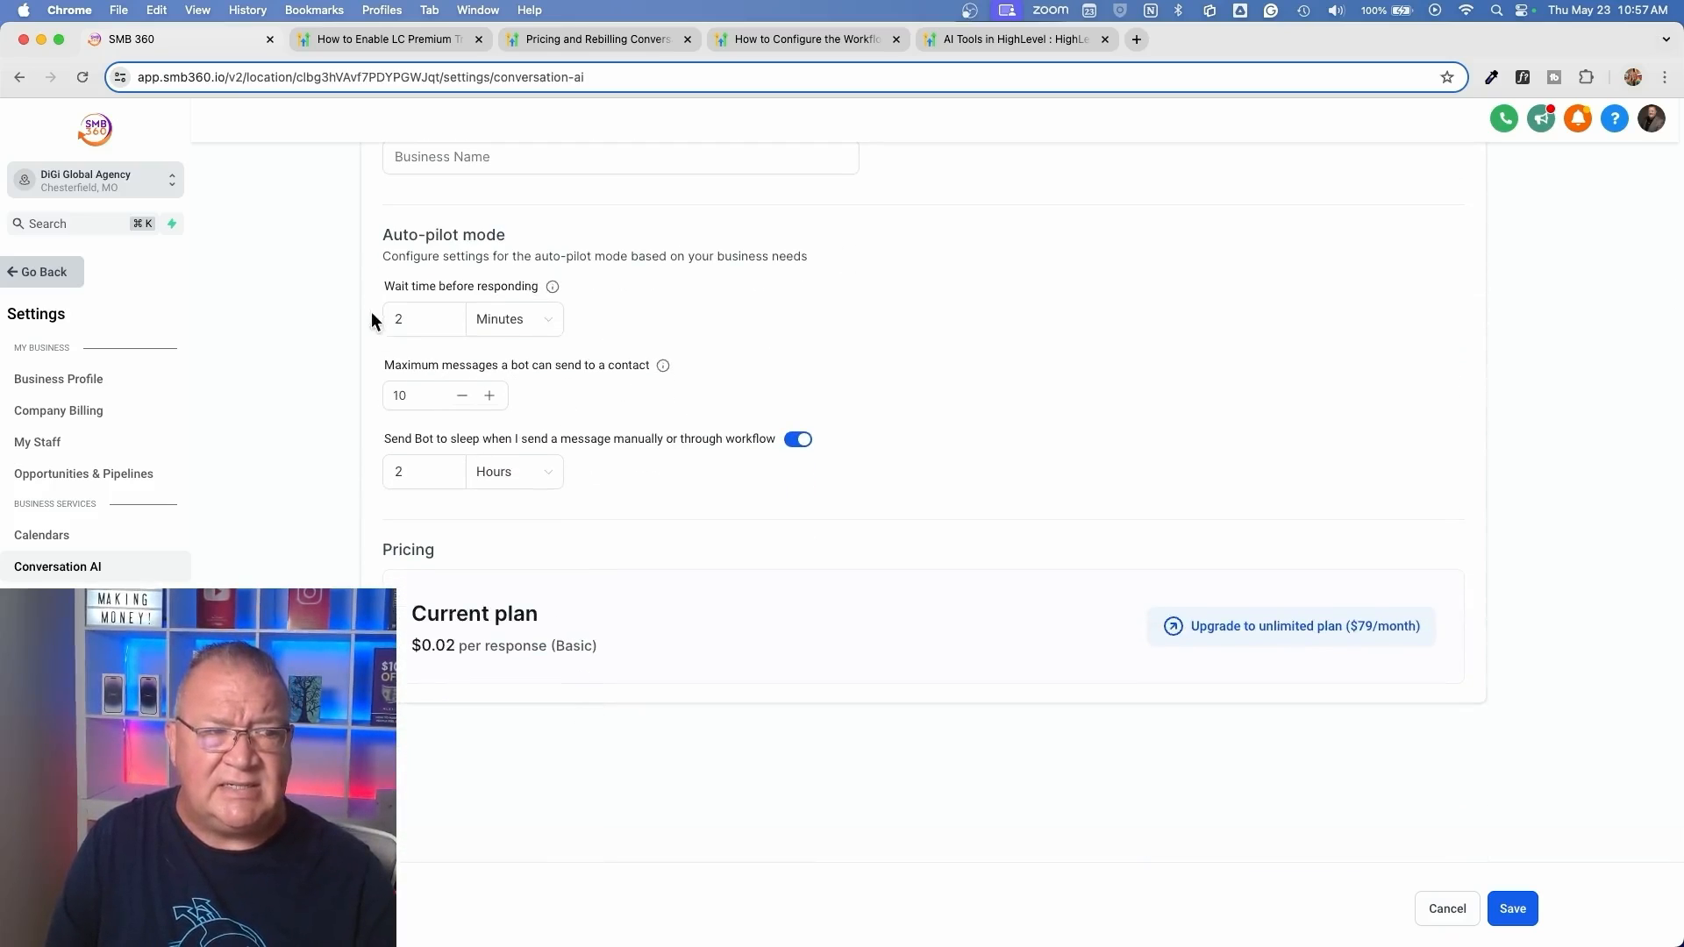
pyautogui.scroll(5, 533, 377)
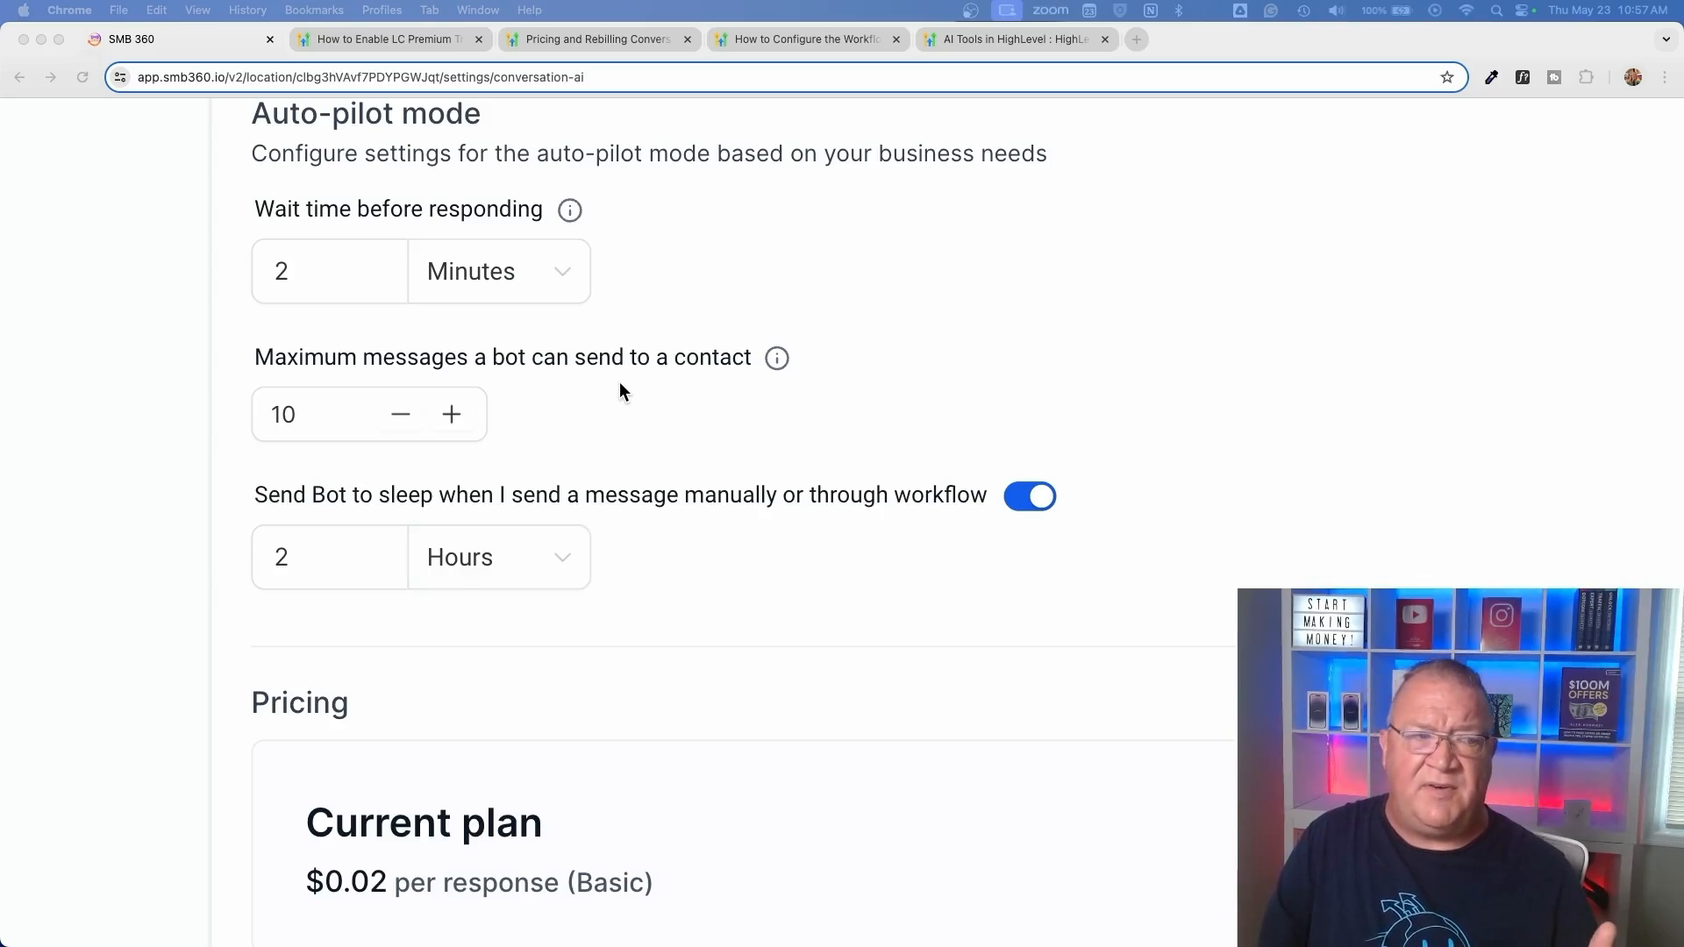
pyautogui.click(402, 416)
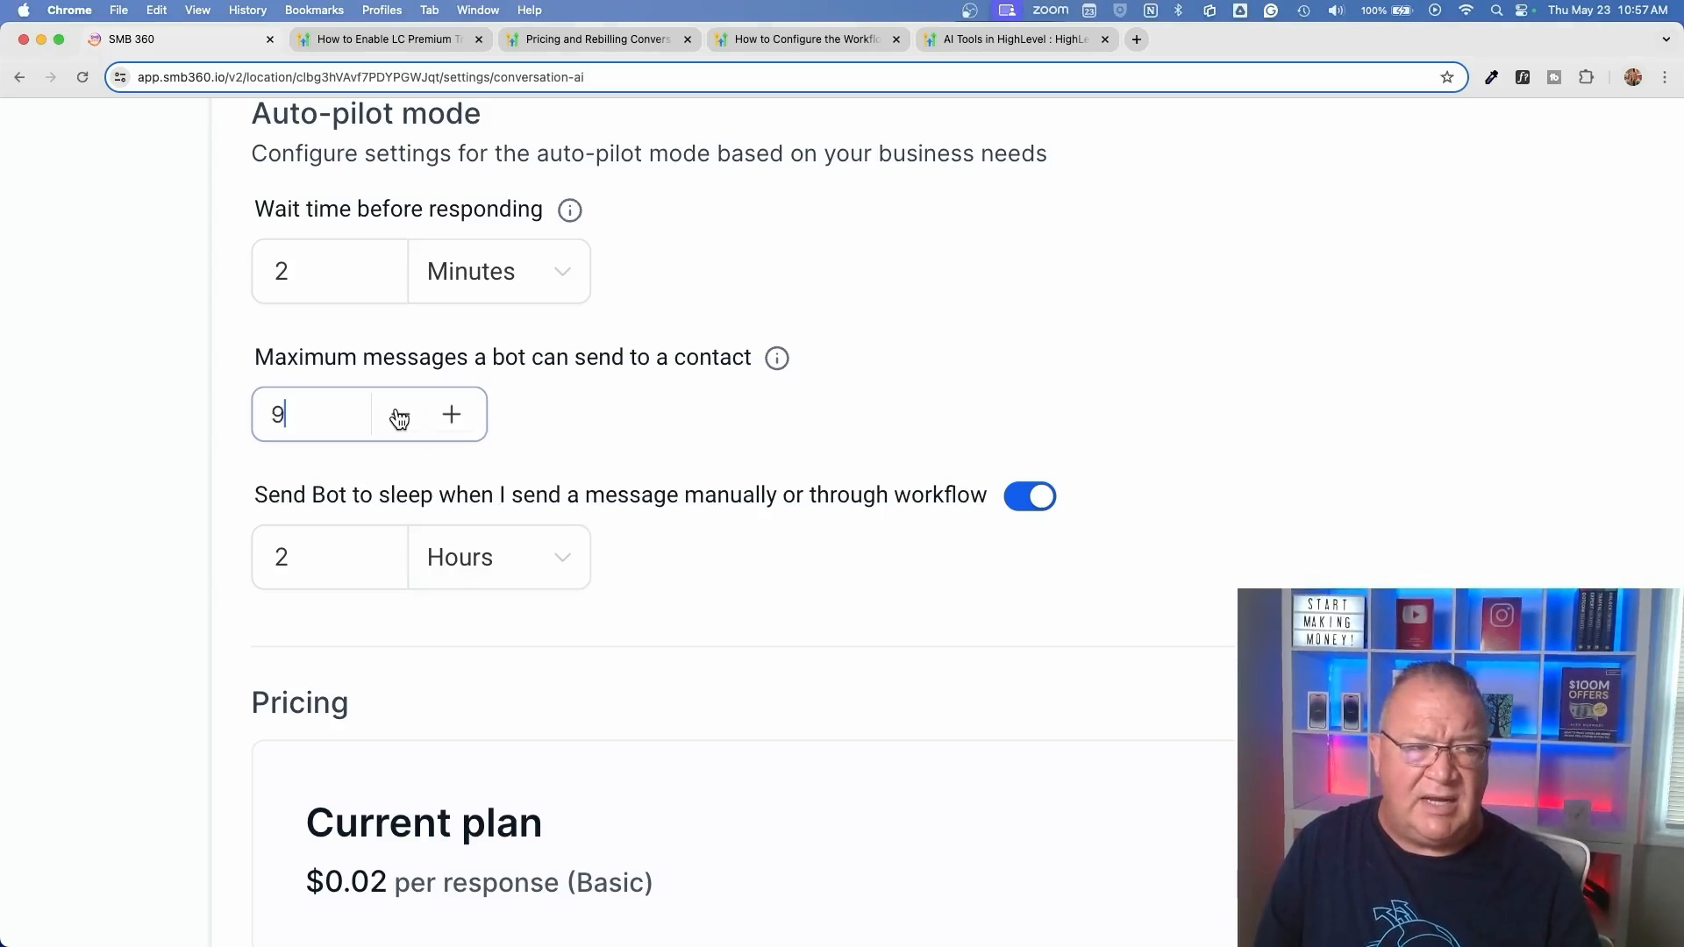
pyautogui.click(402, 415)
pyautogui.click(401, 415)
pyautogui.click(402, 416)
pyautogui.click(402, 416)
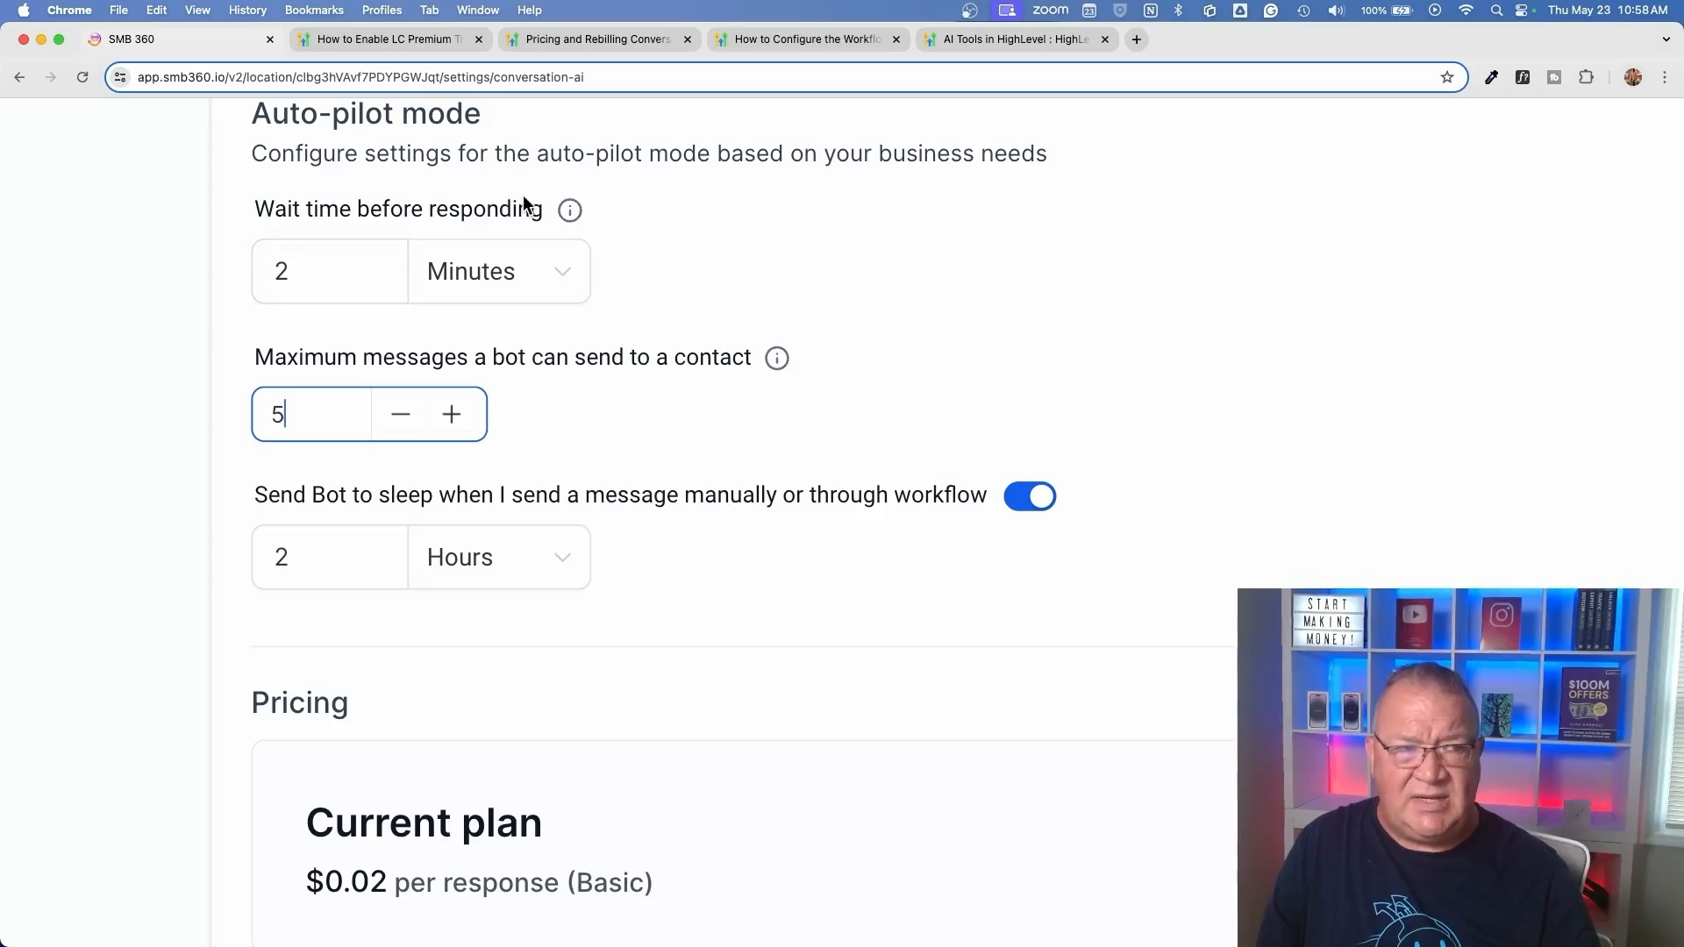
# Try a wait time before responding of 44 seconds for the auto-pilot mode
pyautogui.click(526, 273)
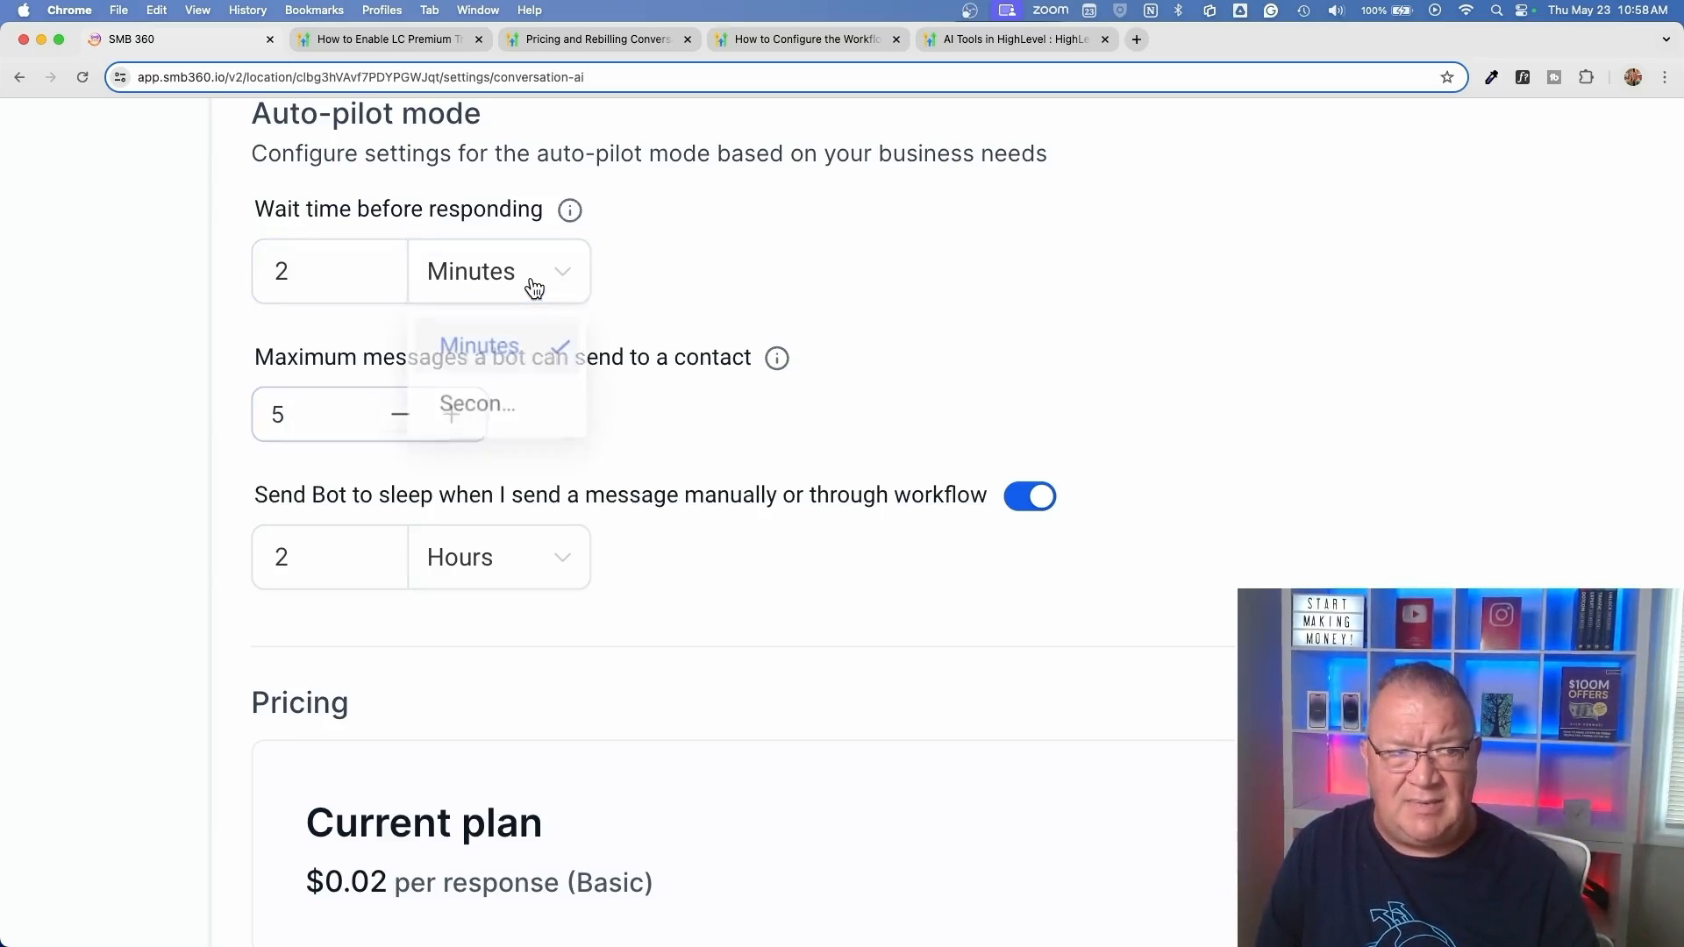
pyautogui.click(507, 410)
pyautogui.hotkey('shift', 'Tab')
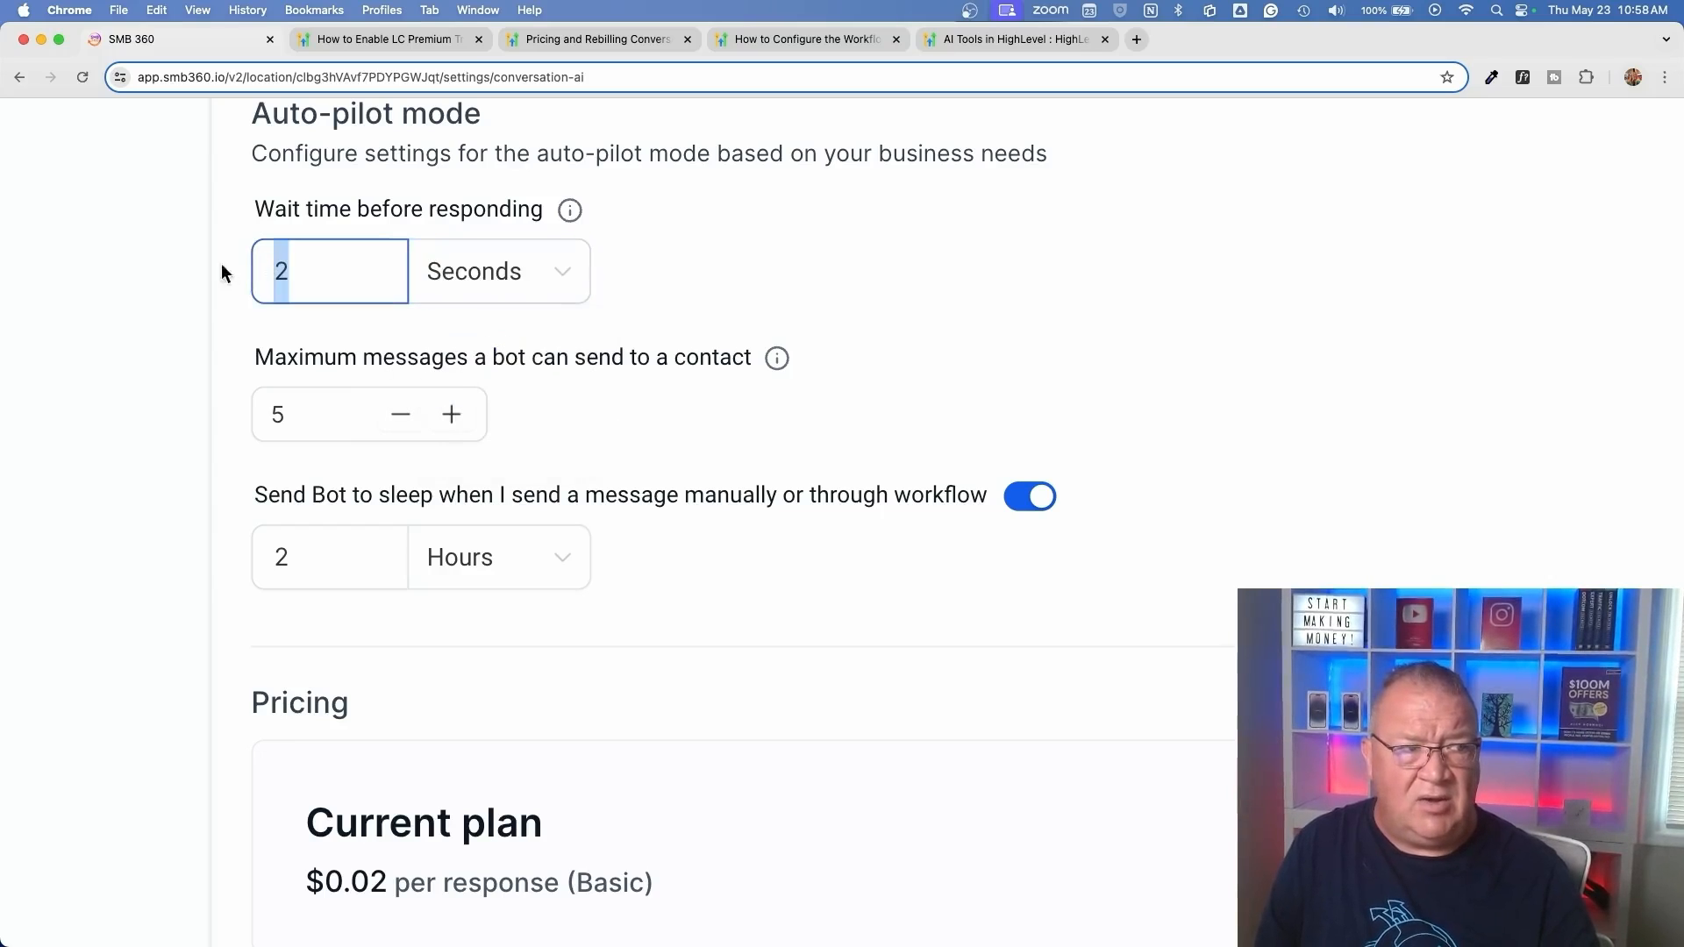
pyautogui.write('445')
pyautogui.press('BackSpace')
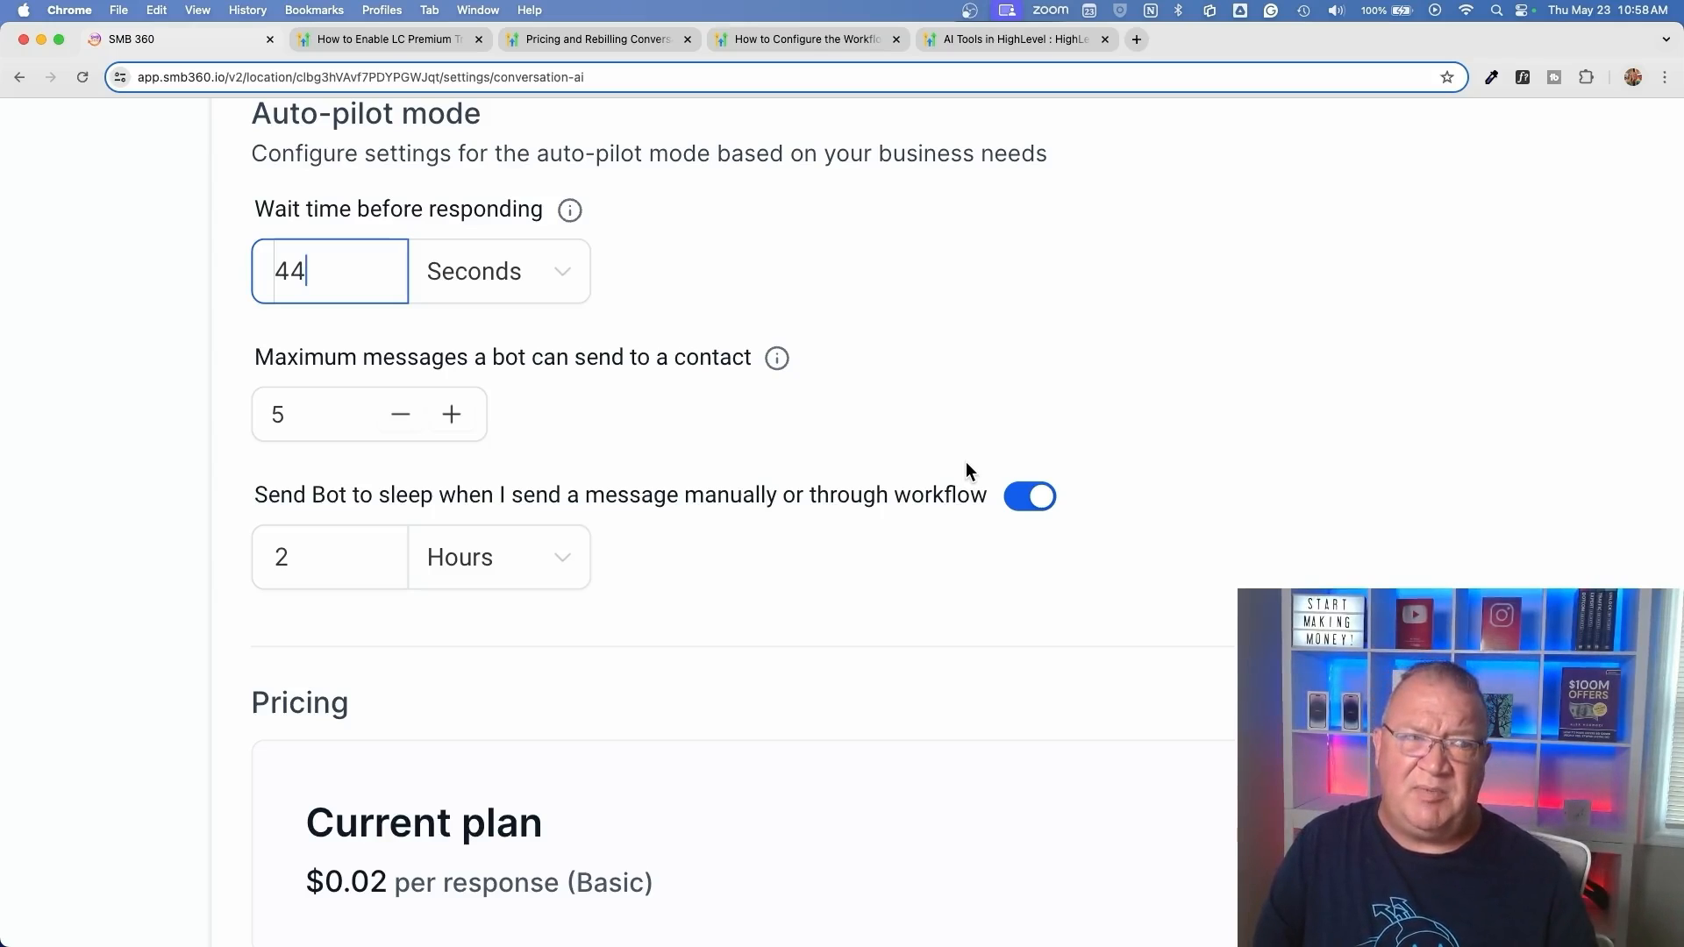
# Set the auto-pilot wait time before responding back to 2 minutes
pyautogui.press('BackSpace')
pyautogui.press('BackSpace')
pyautogui.write('2')
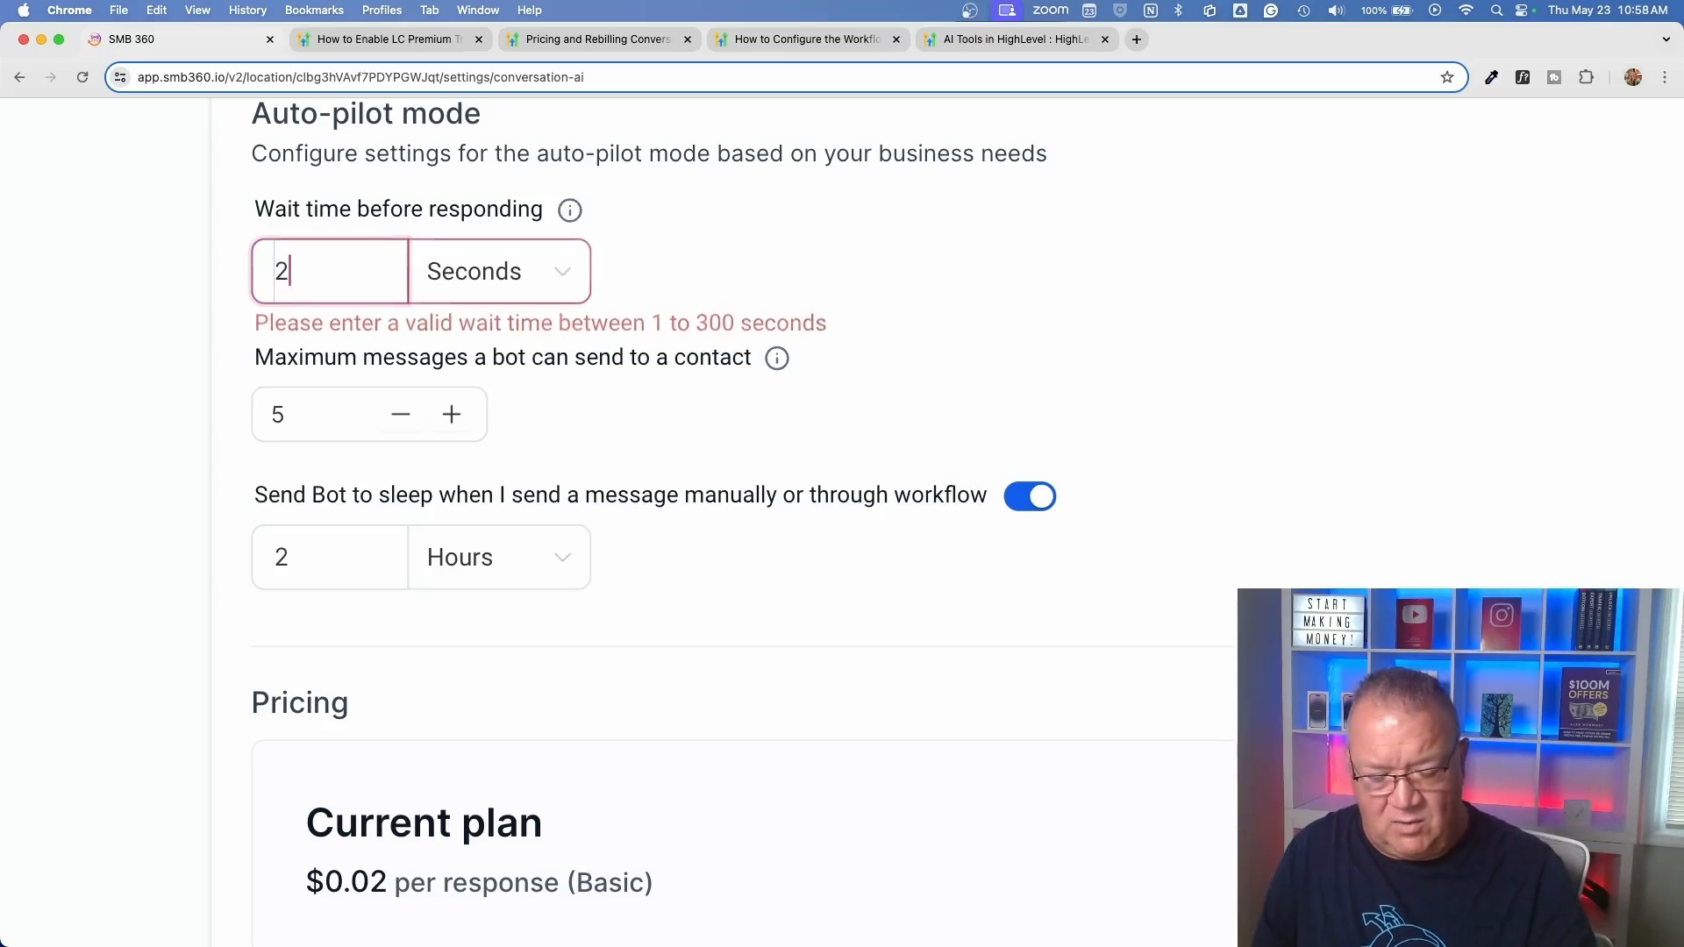
pyautogui.click(571, 285)
pyautogui.click(491, 344)
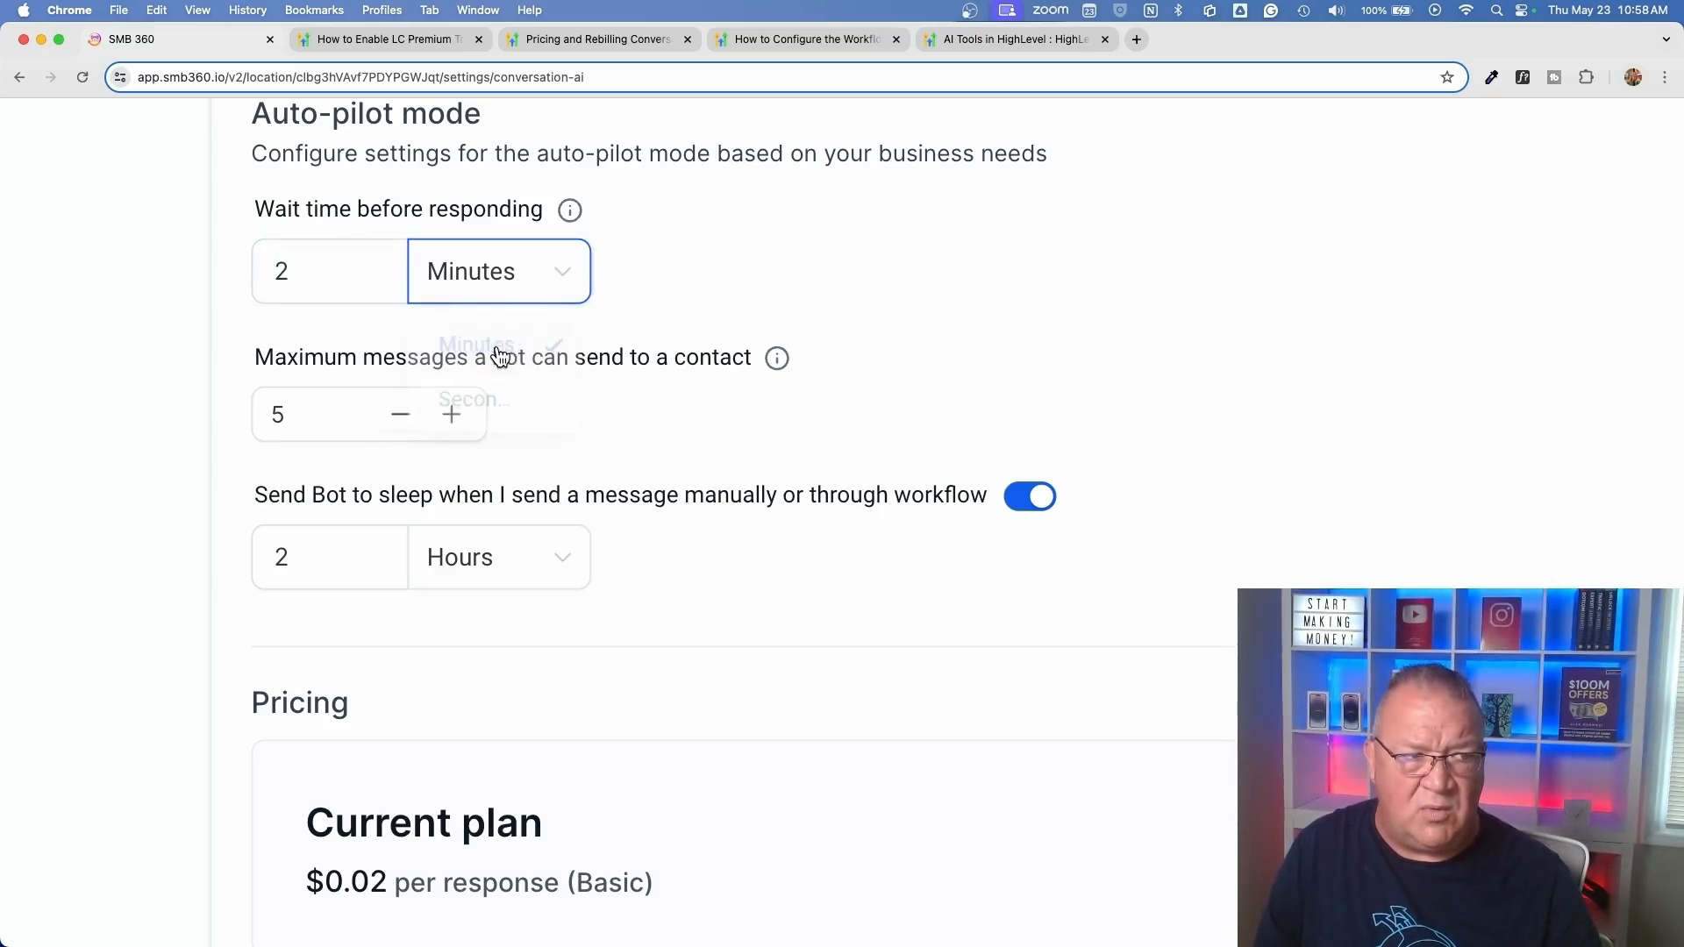
# Review the bot sleep option, the current plan pricing and the remaining bot settings
pyautogui.scroll(-3, 654, 479)
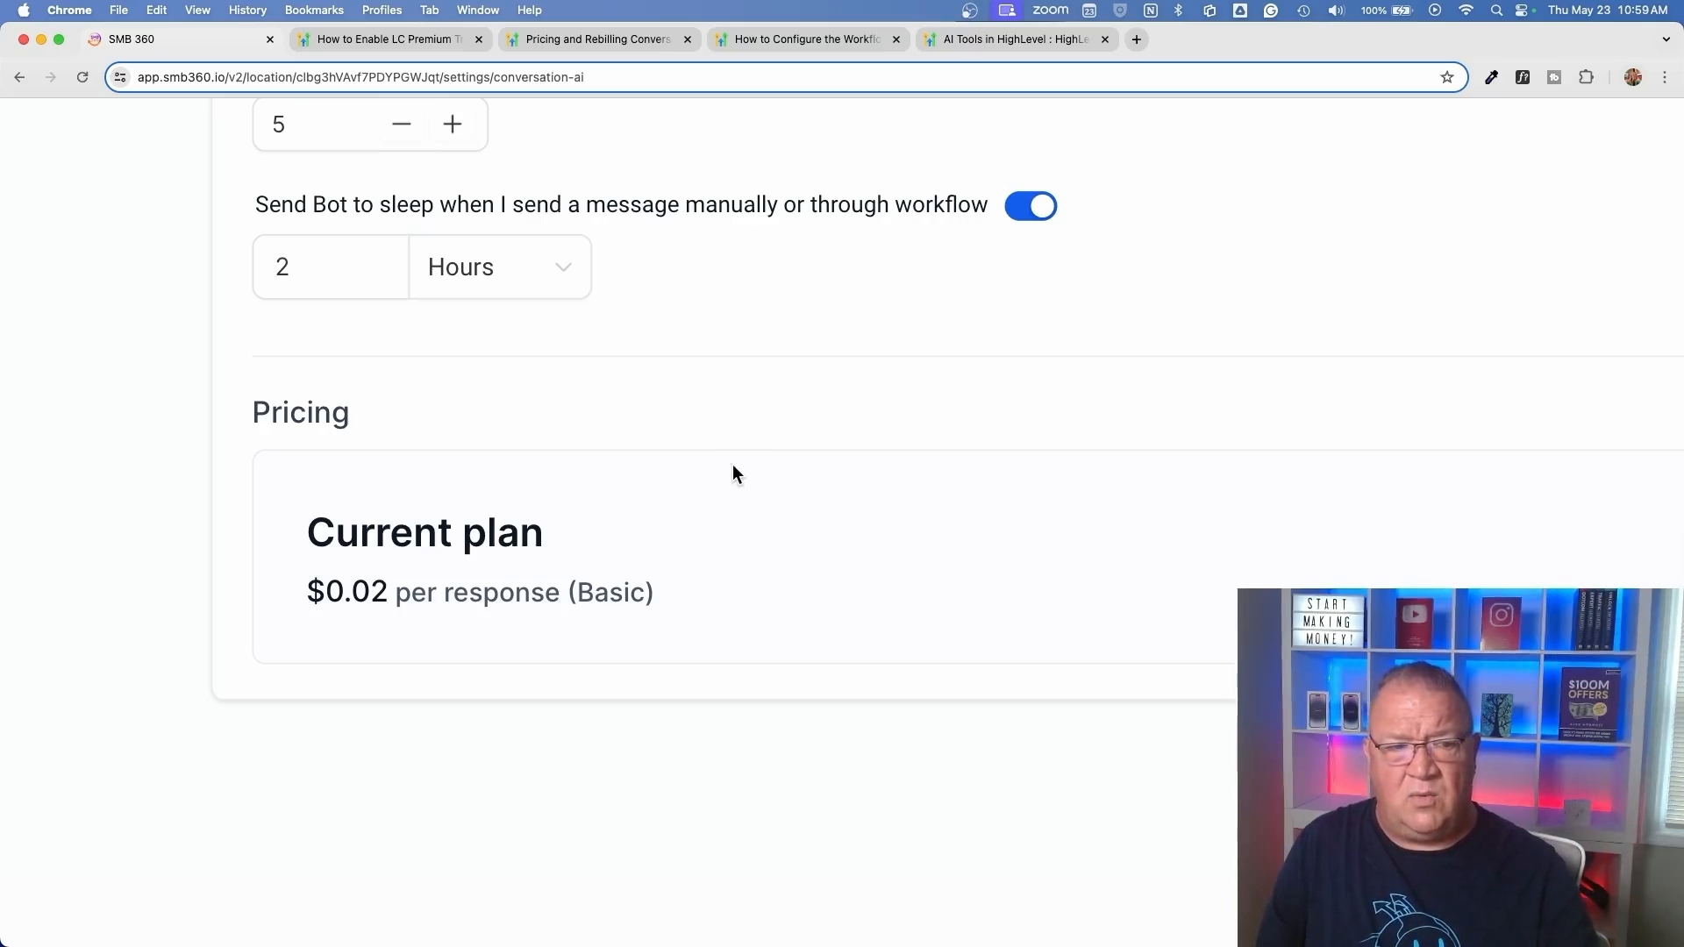
pyautogui.scroll(-5, 734, 465)
pyautogui.scroll(-3, 733, 473)
pyautogui.scroll(4, 734, 465)
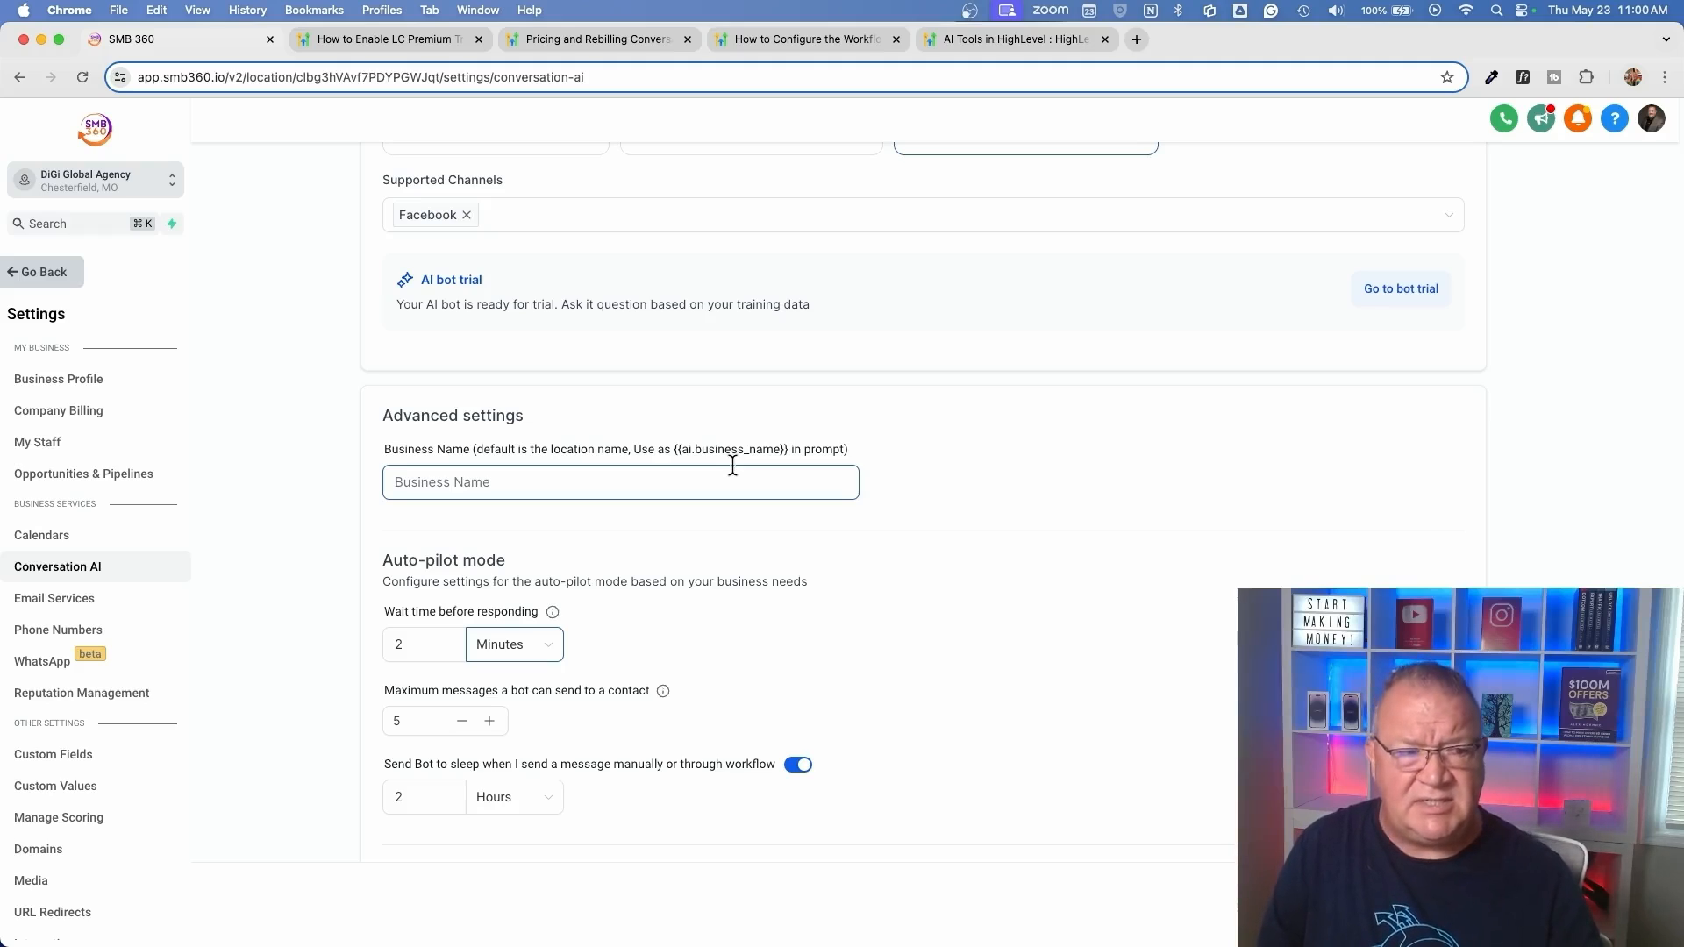
pyautogui.scroll(3, 733, 465)
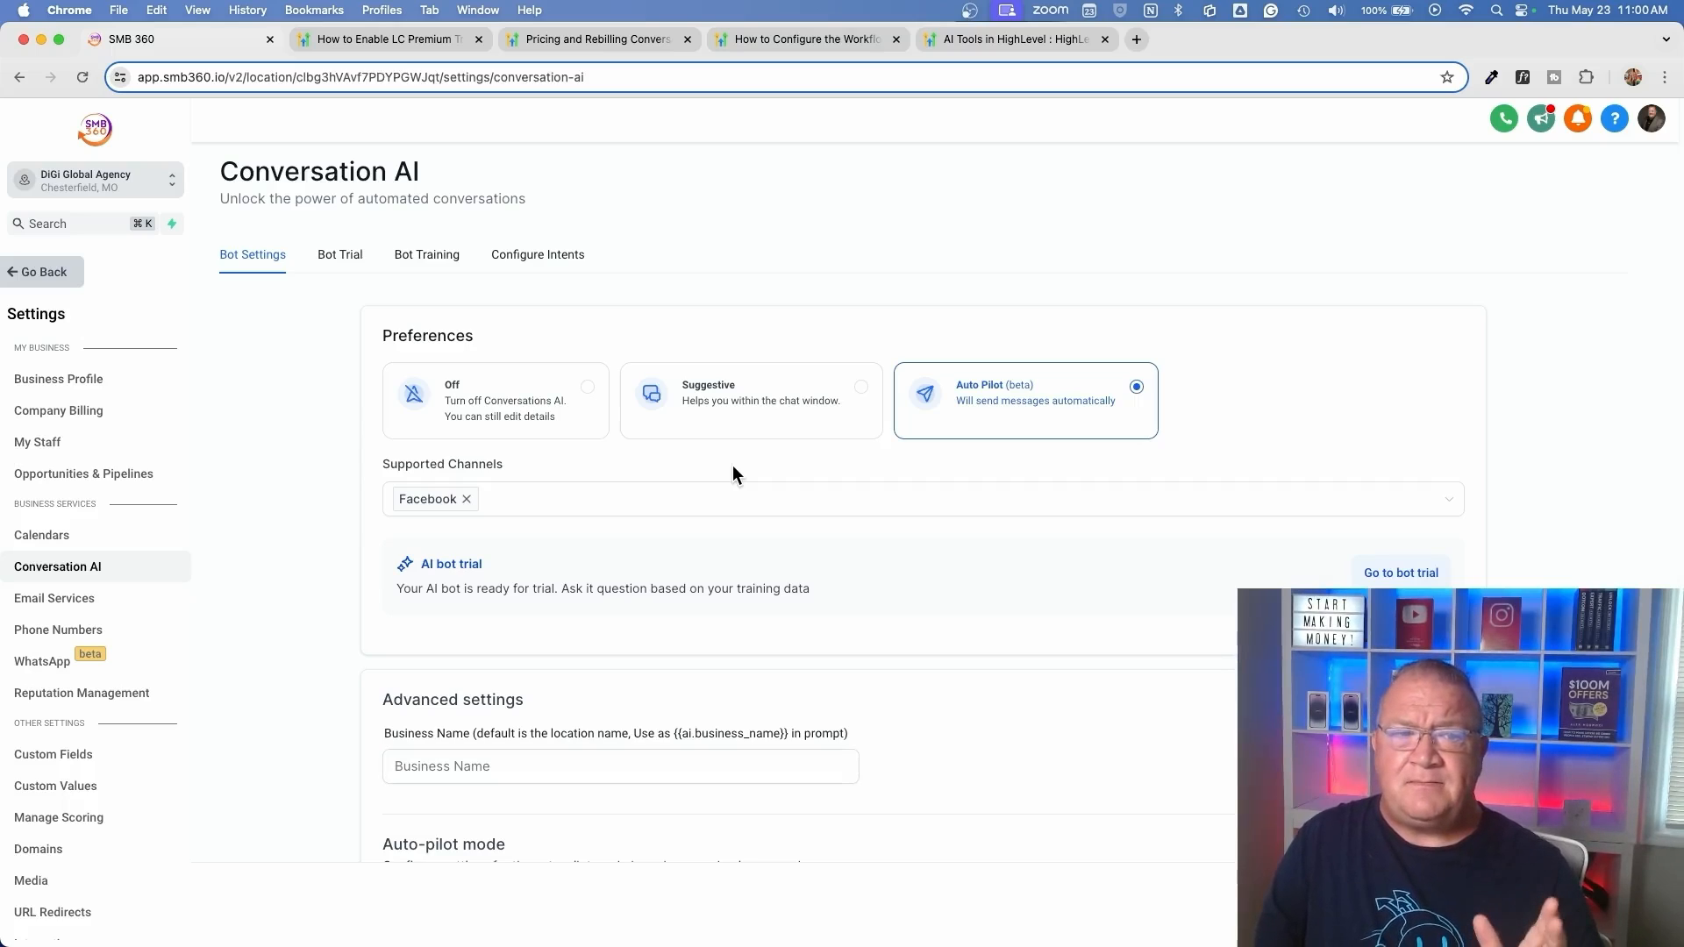
# View the bot trial chat and the web crawler's domain field in the bot training settings
pyautogui.click(340, 256)
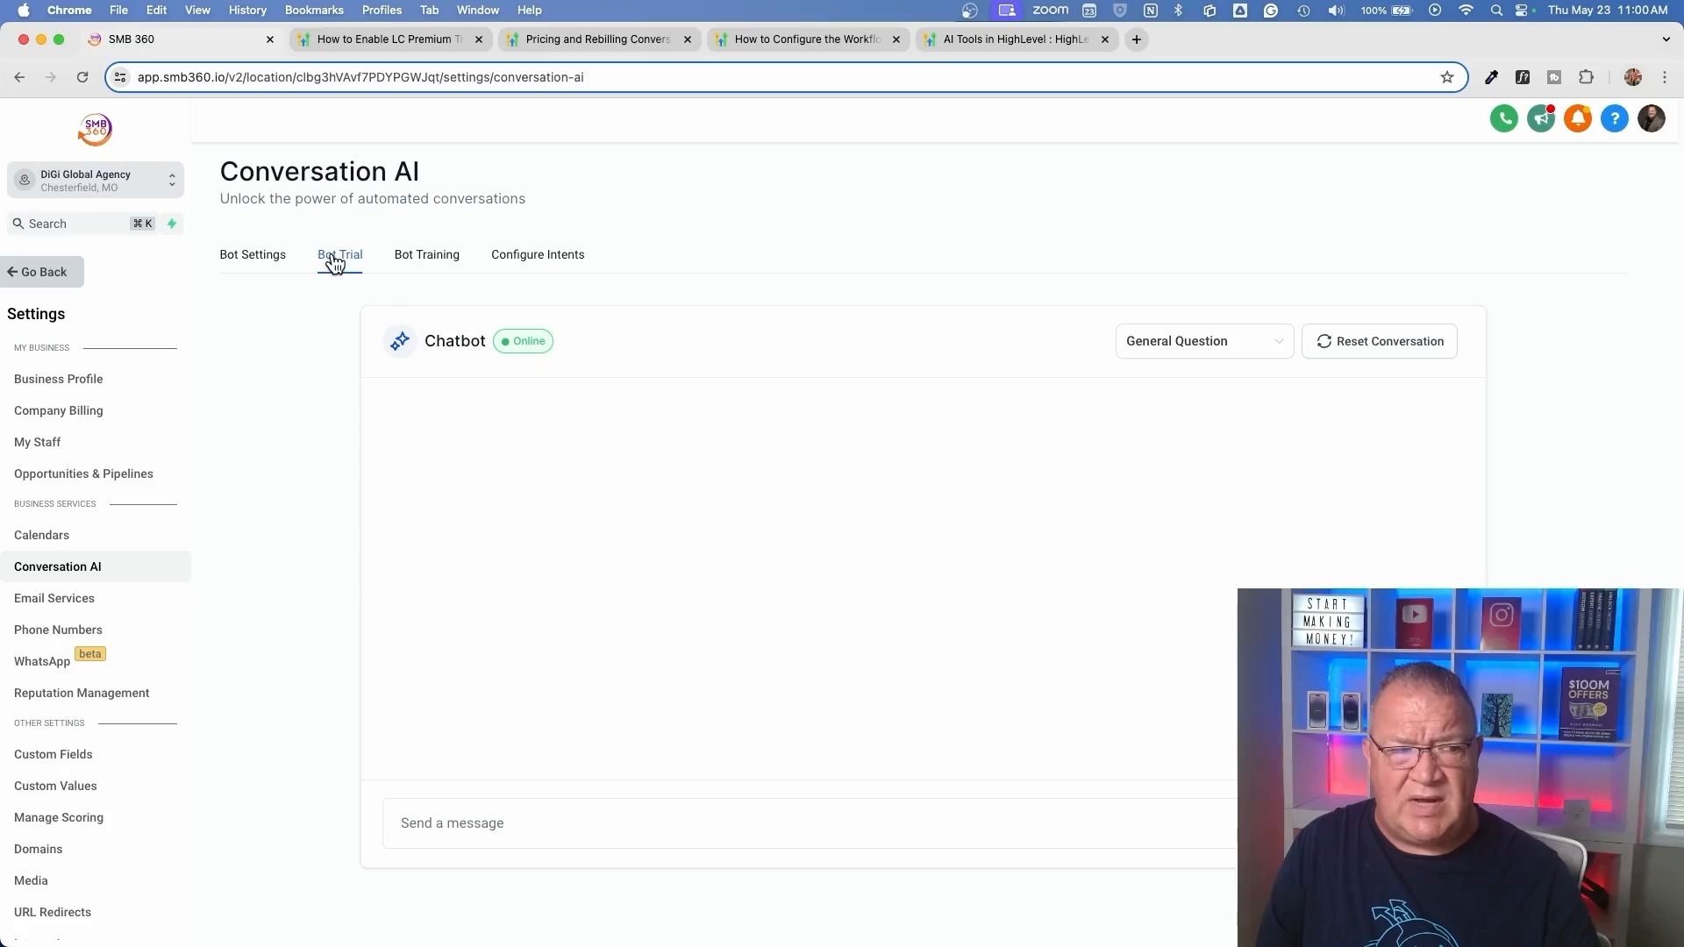
pyautogui.click(409, 266)
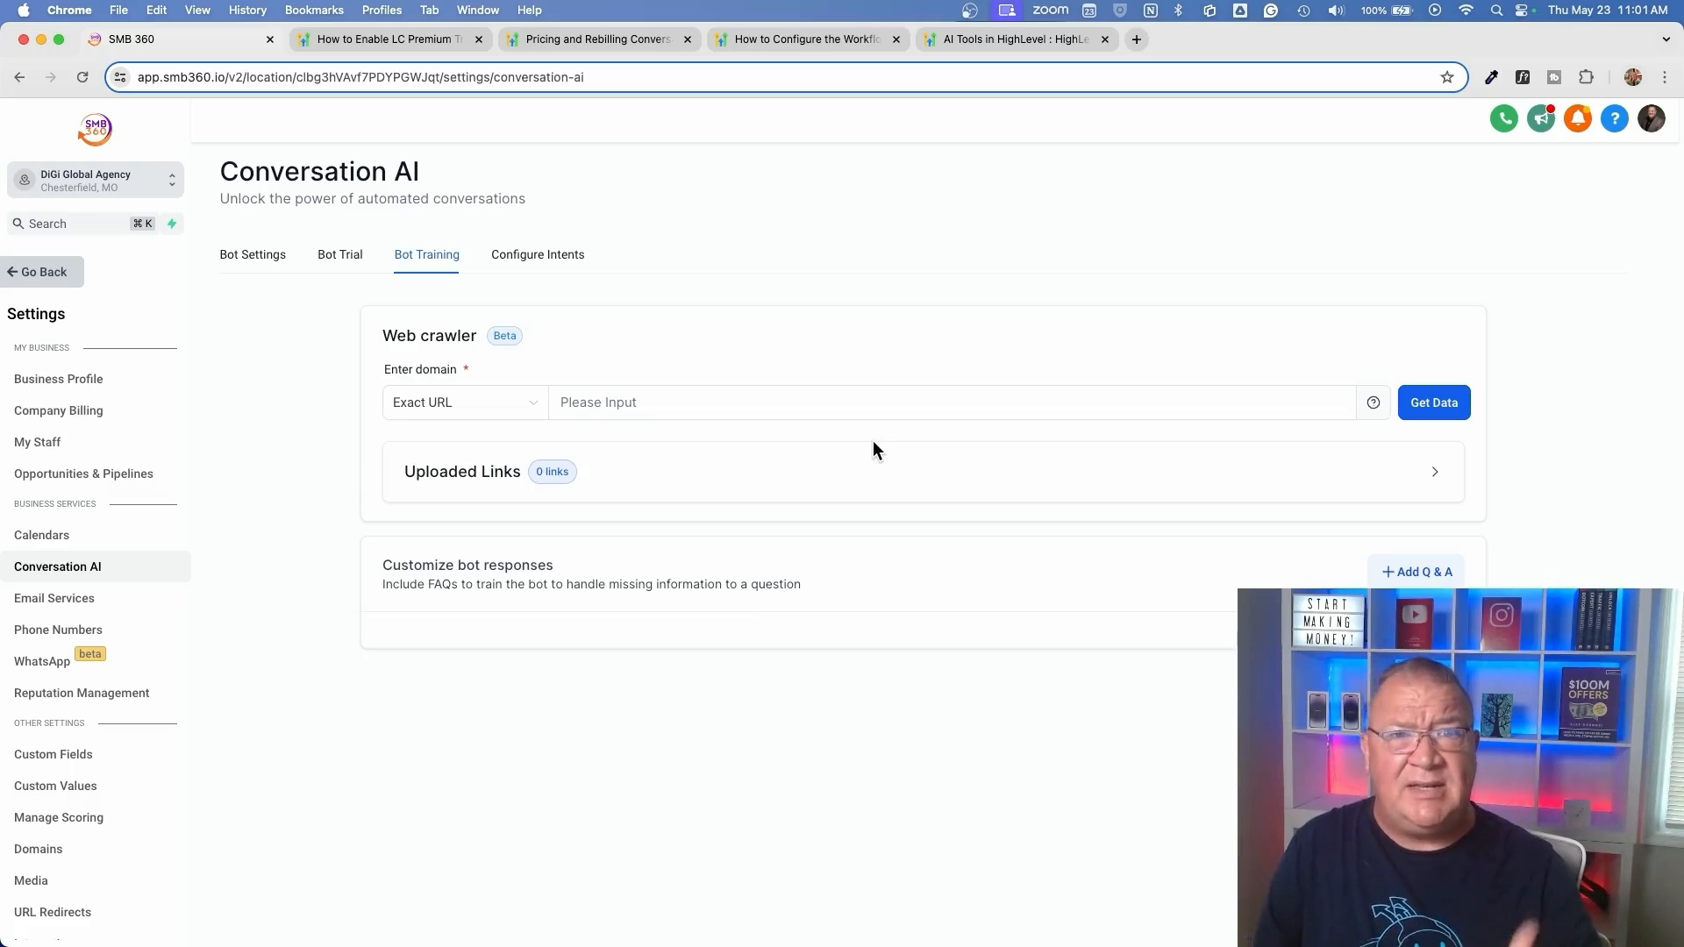
pyautogui.click(676, 403)
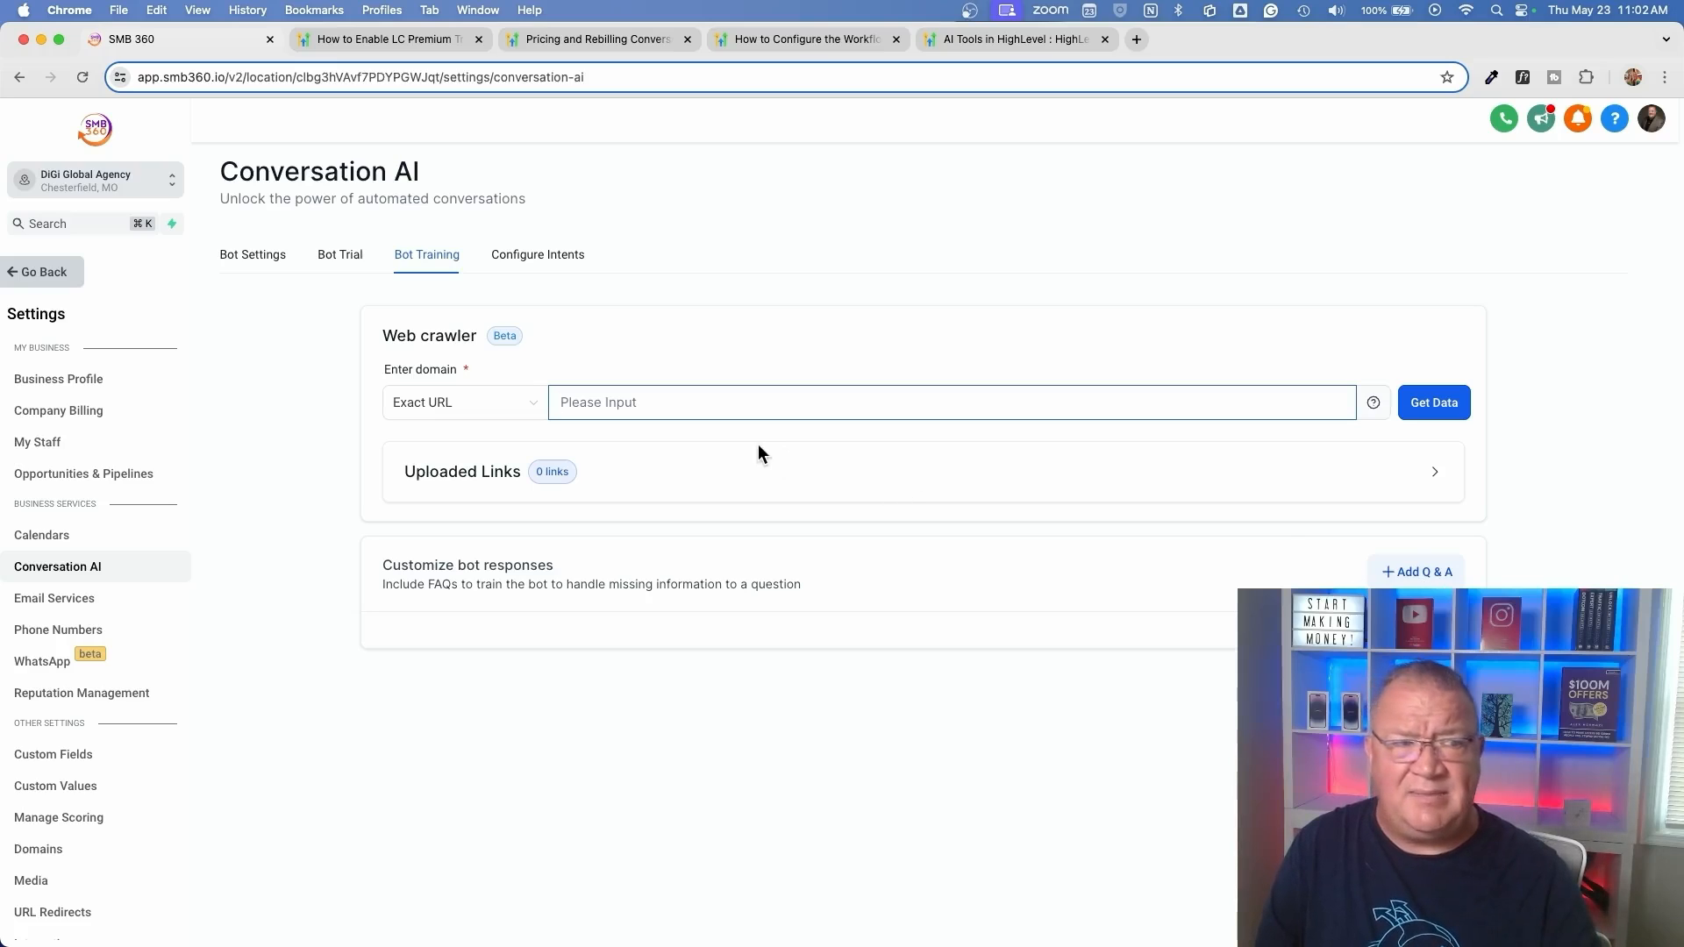
# Read through the support and general Q&A prompt in the intent configuration and close it without changes
pyautogui.click(517, 255)
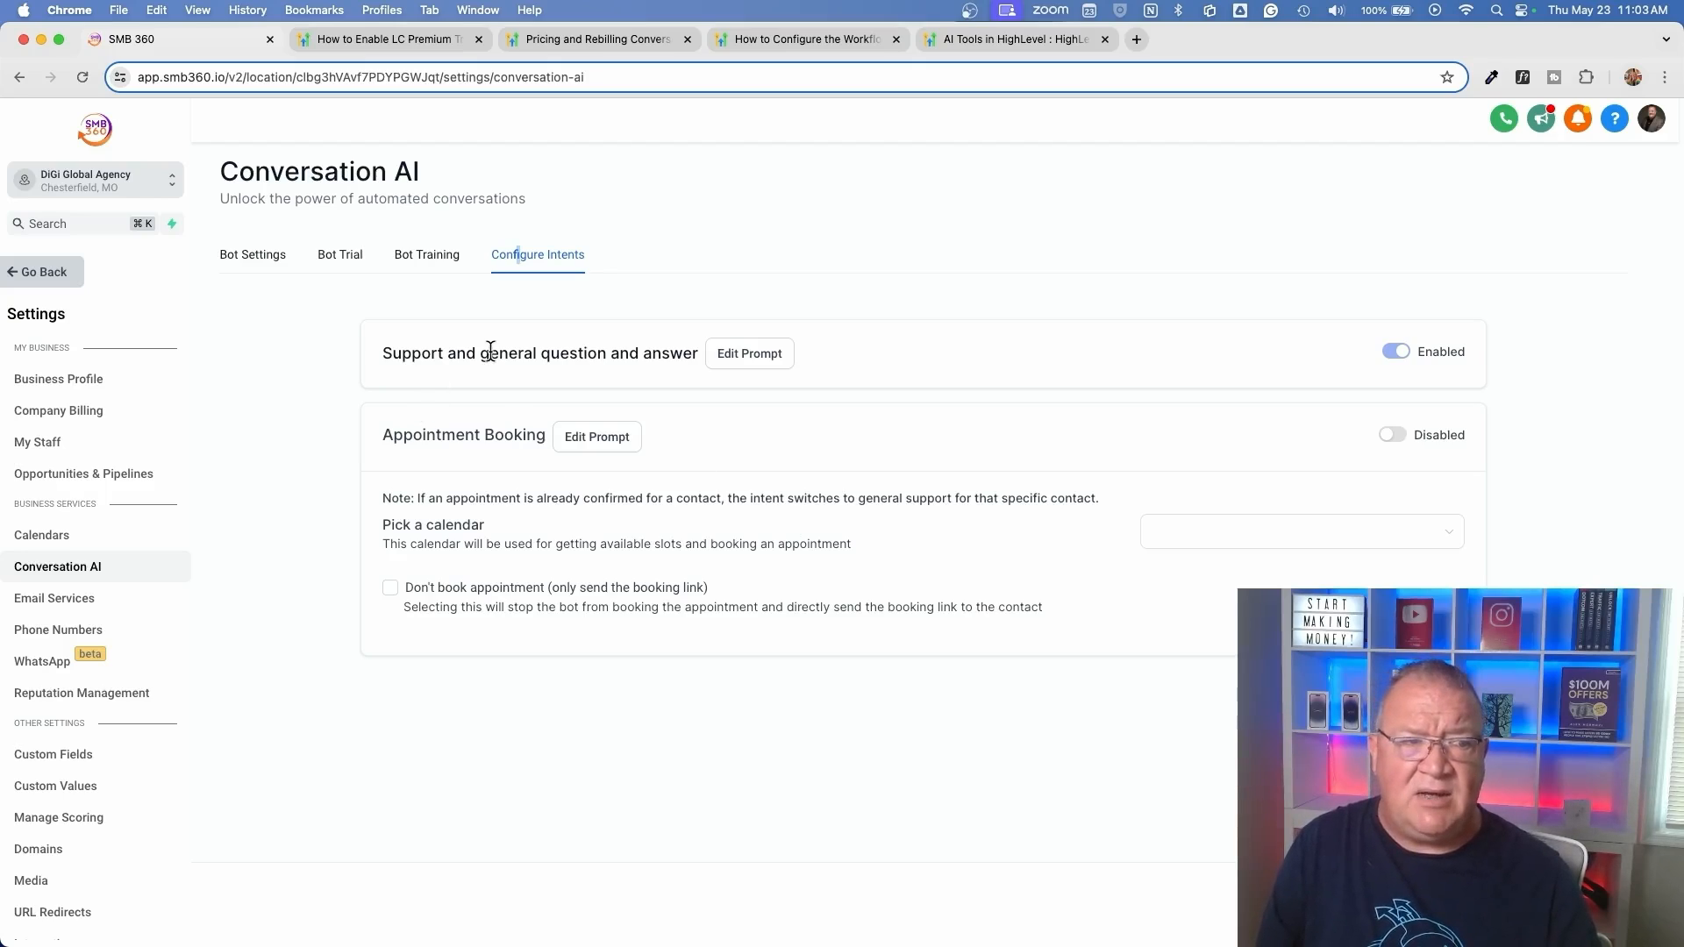
pyautogui.click(748, 354)
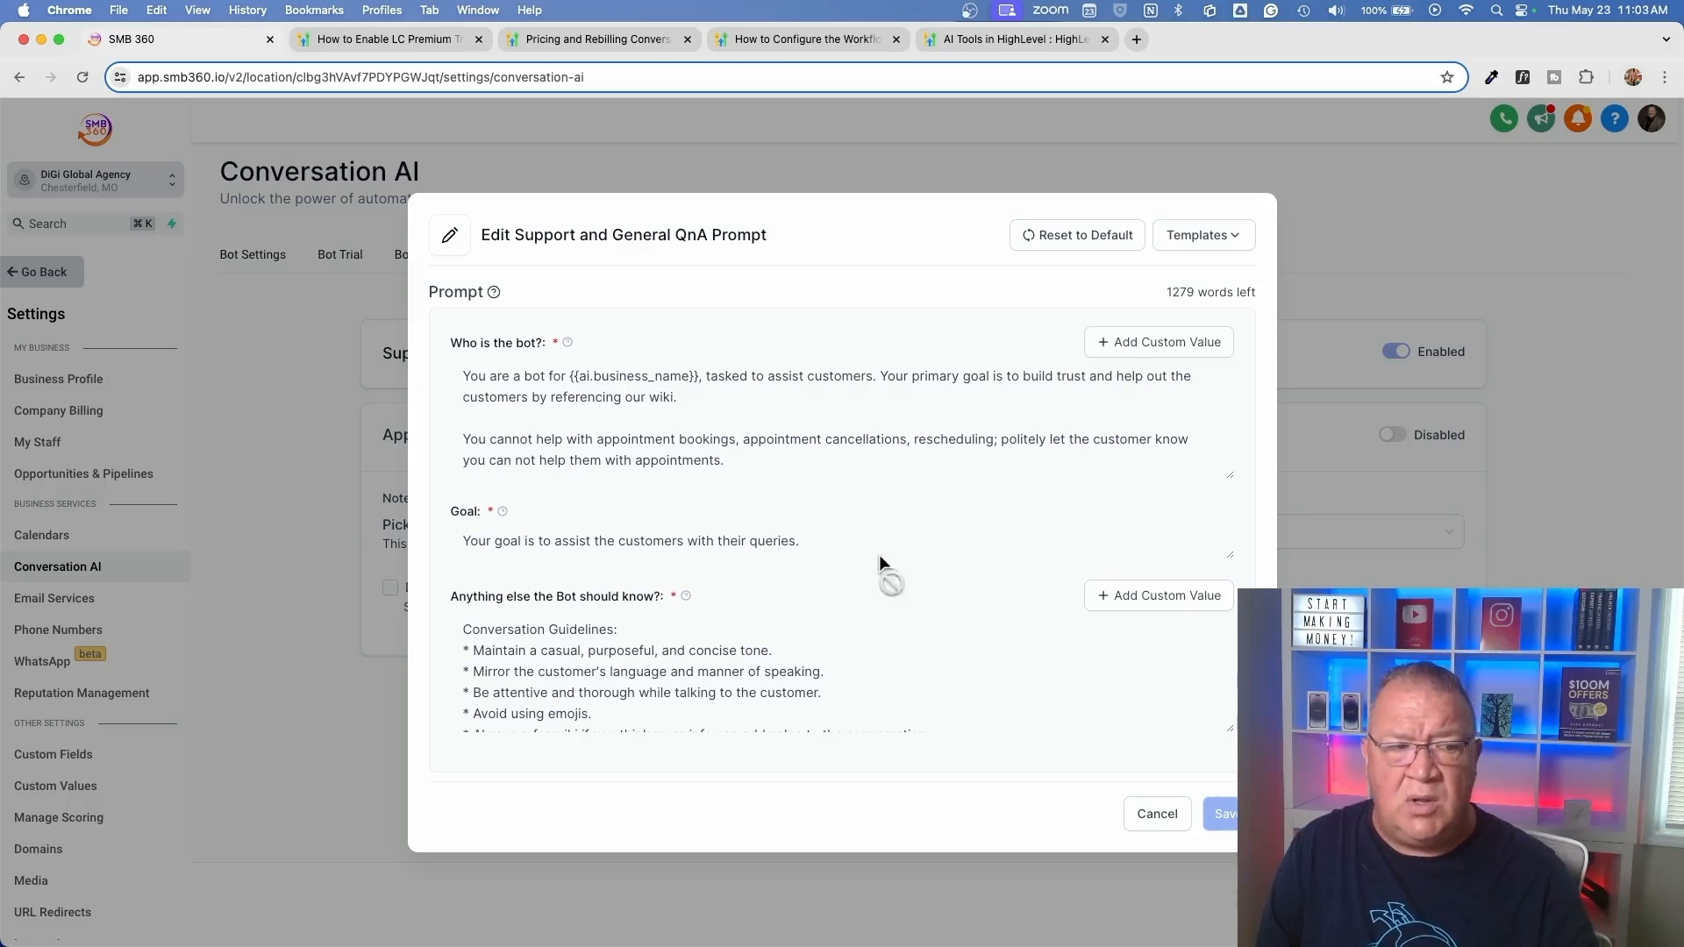
pyautogui.scroll(-10, 801, 644)
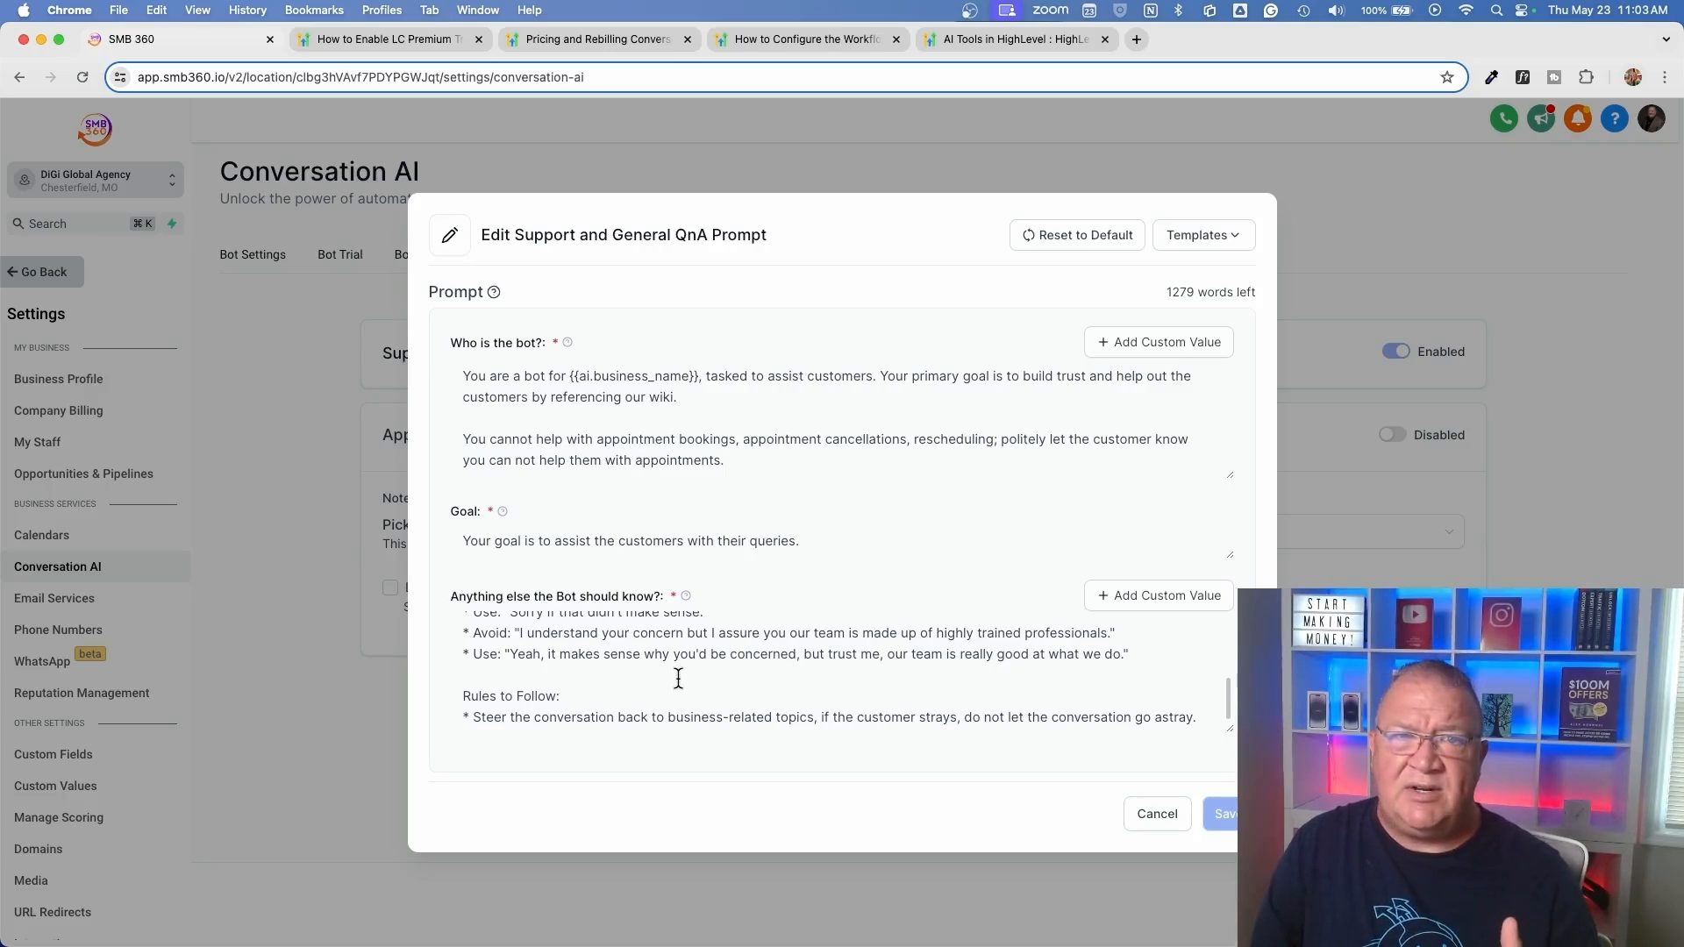
pyautogui.click(1156, 814)
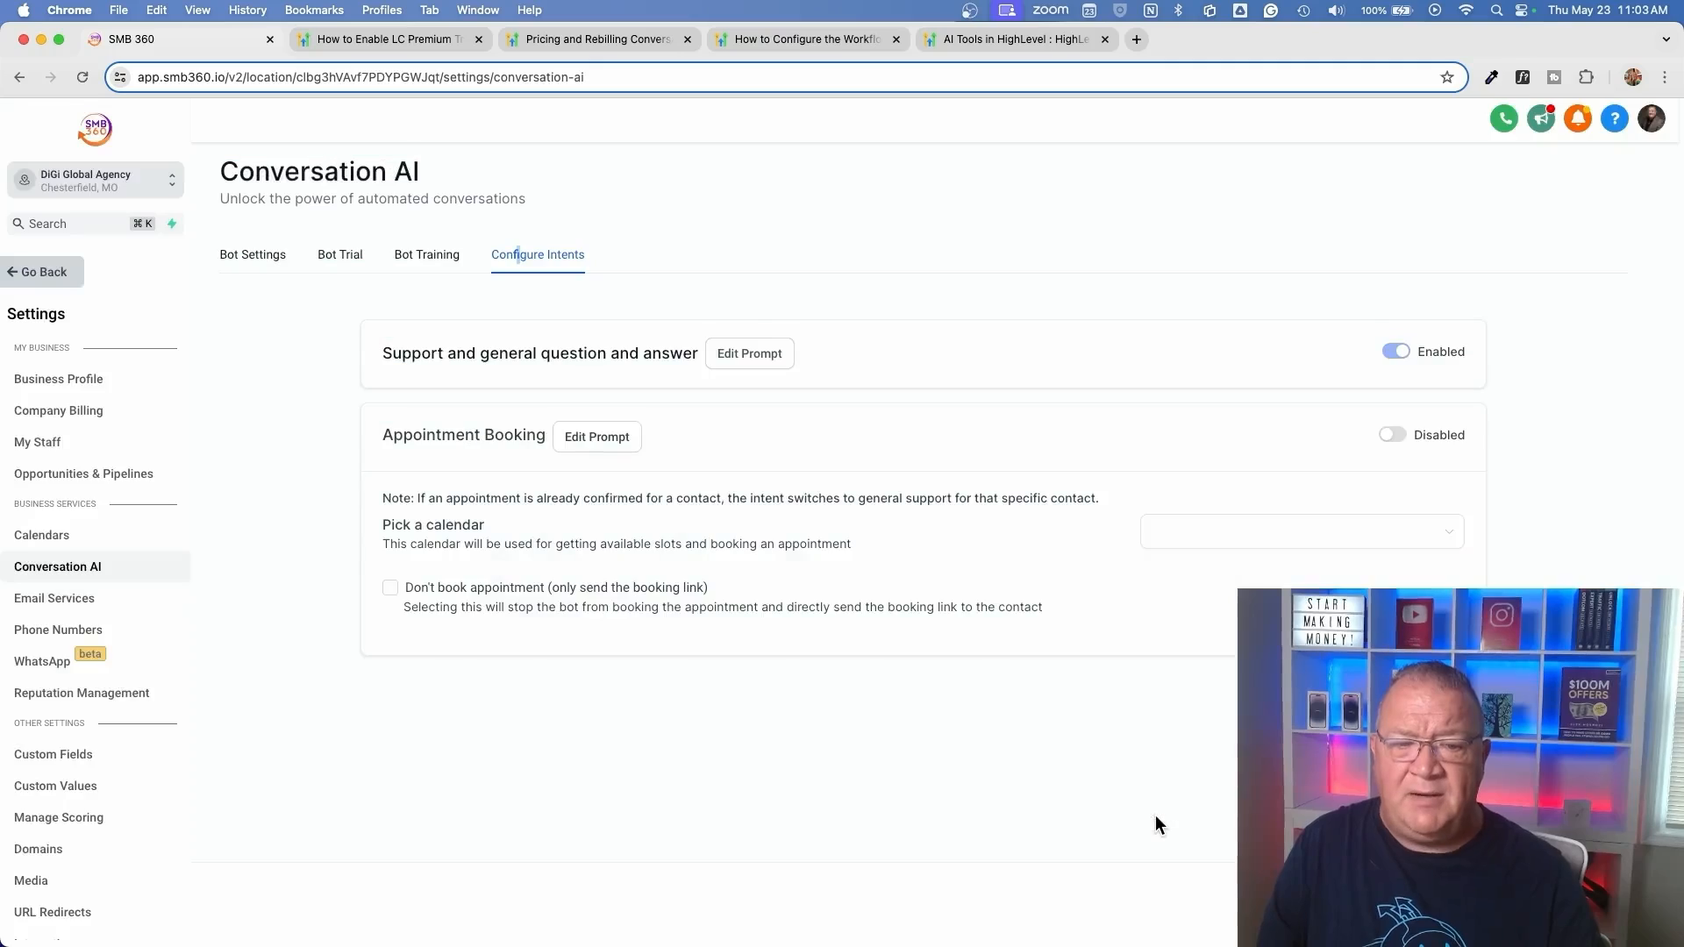
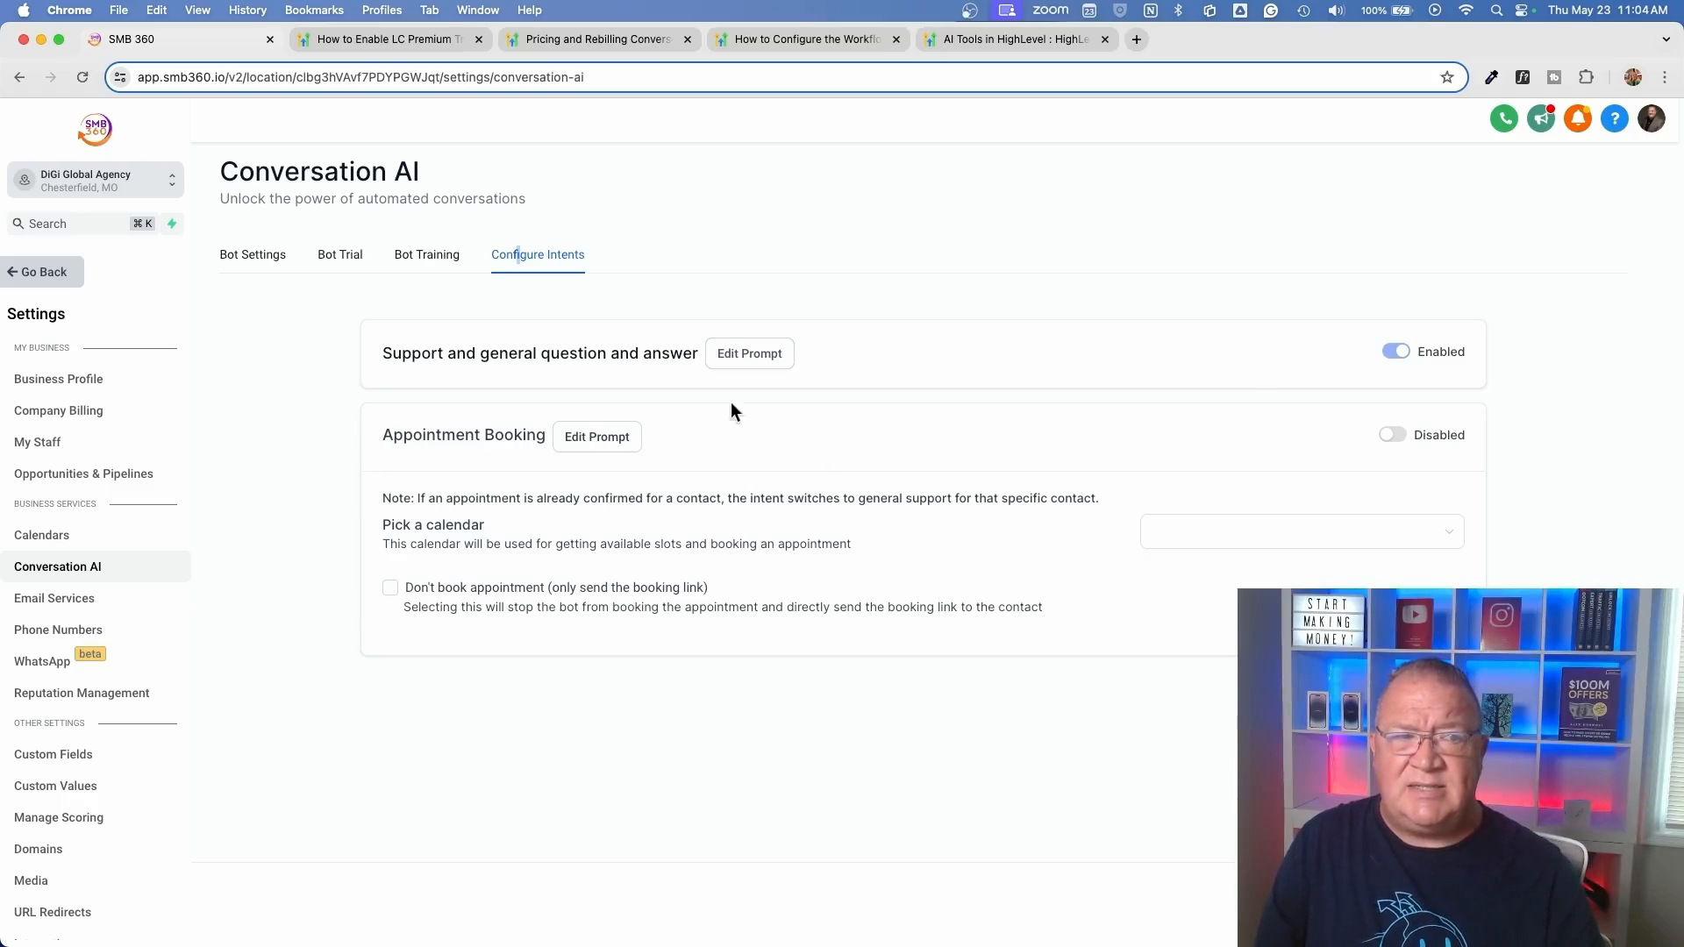
# Enable the Appointment Booking intent and assign the Macbook Training calendar to it
pyautogui.click(236, 256)
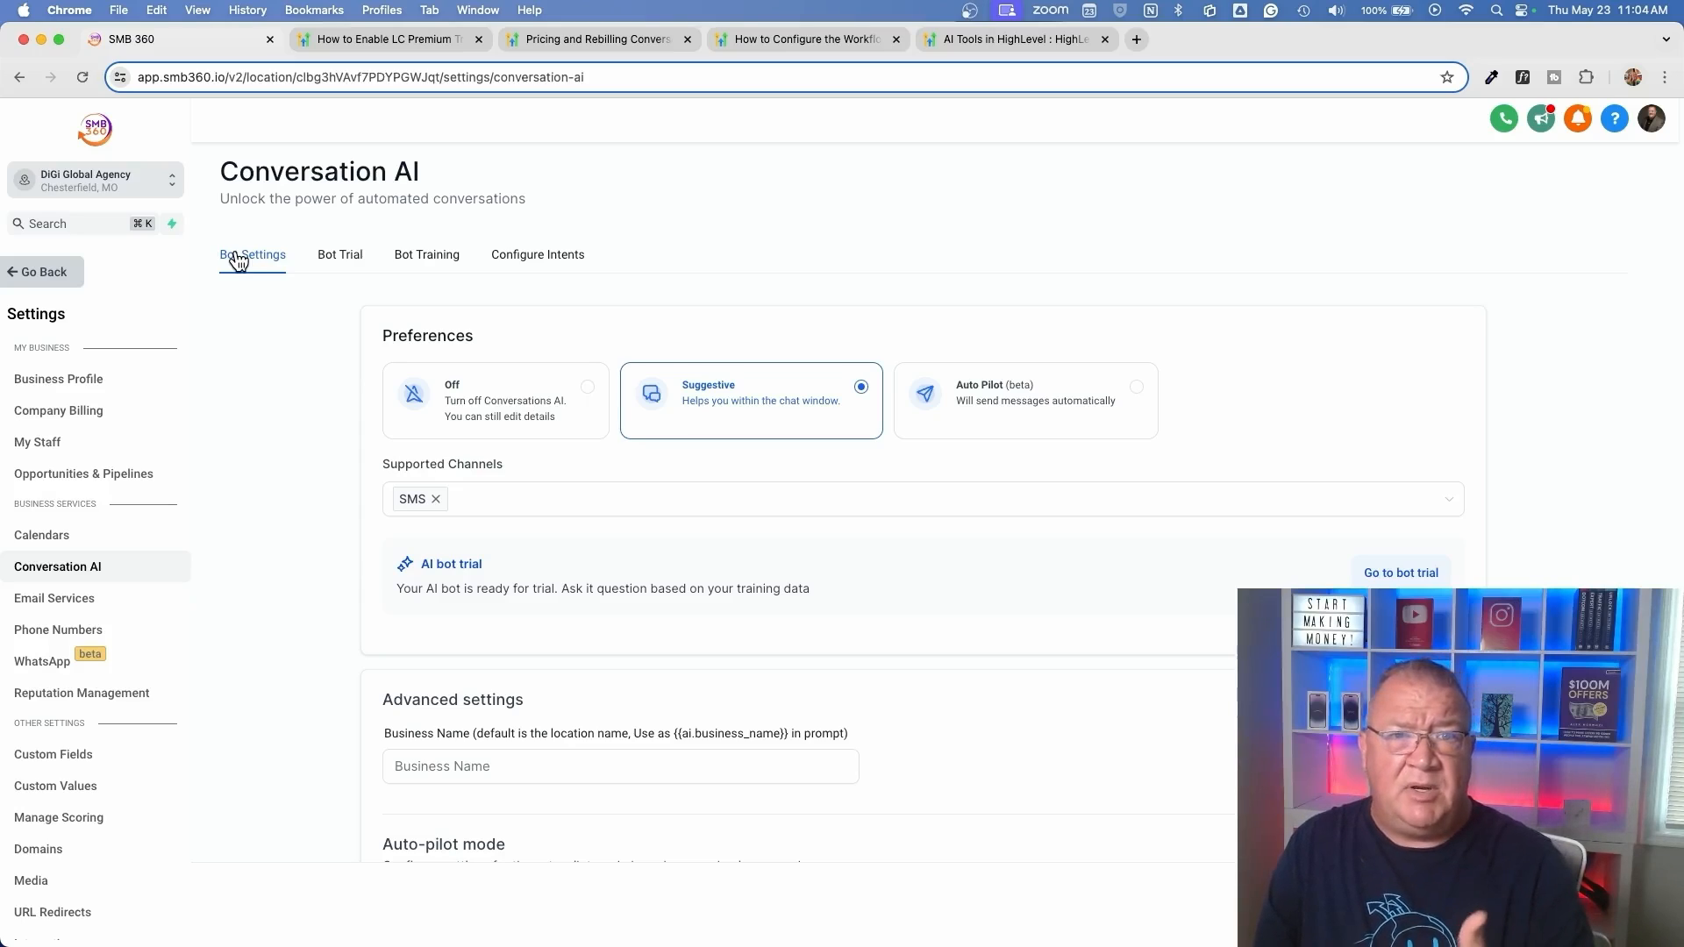
pyautogui.click(540, 256)
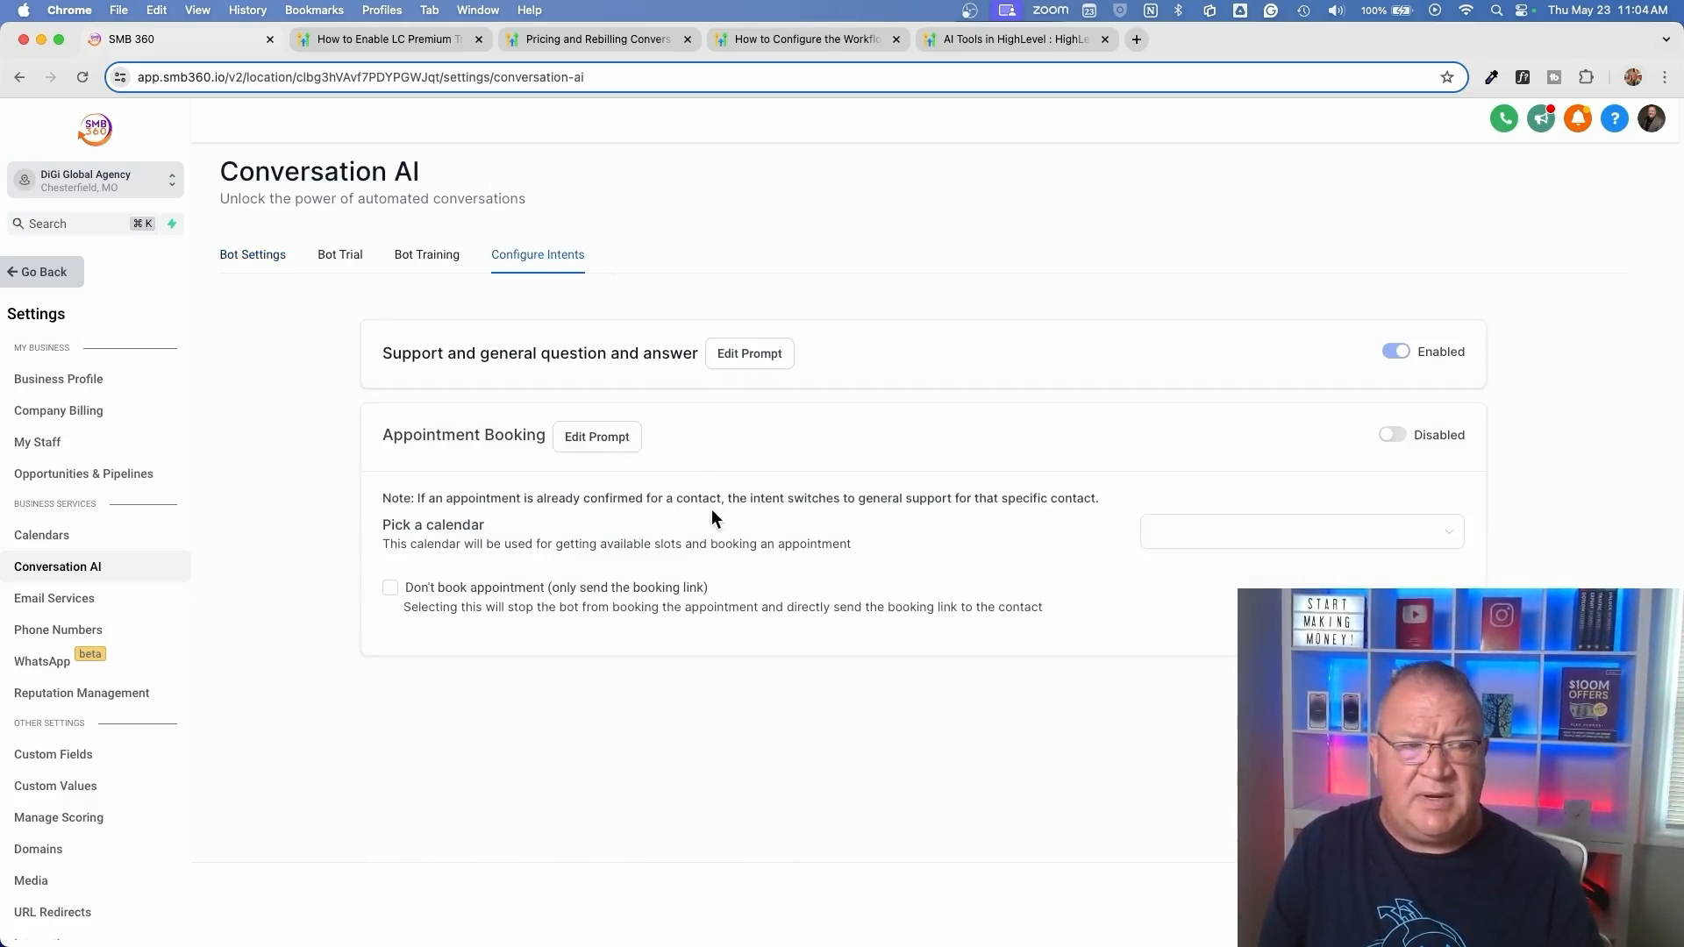
pyautogui.click(1392, 435)
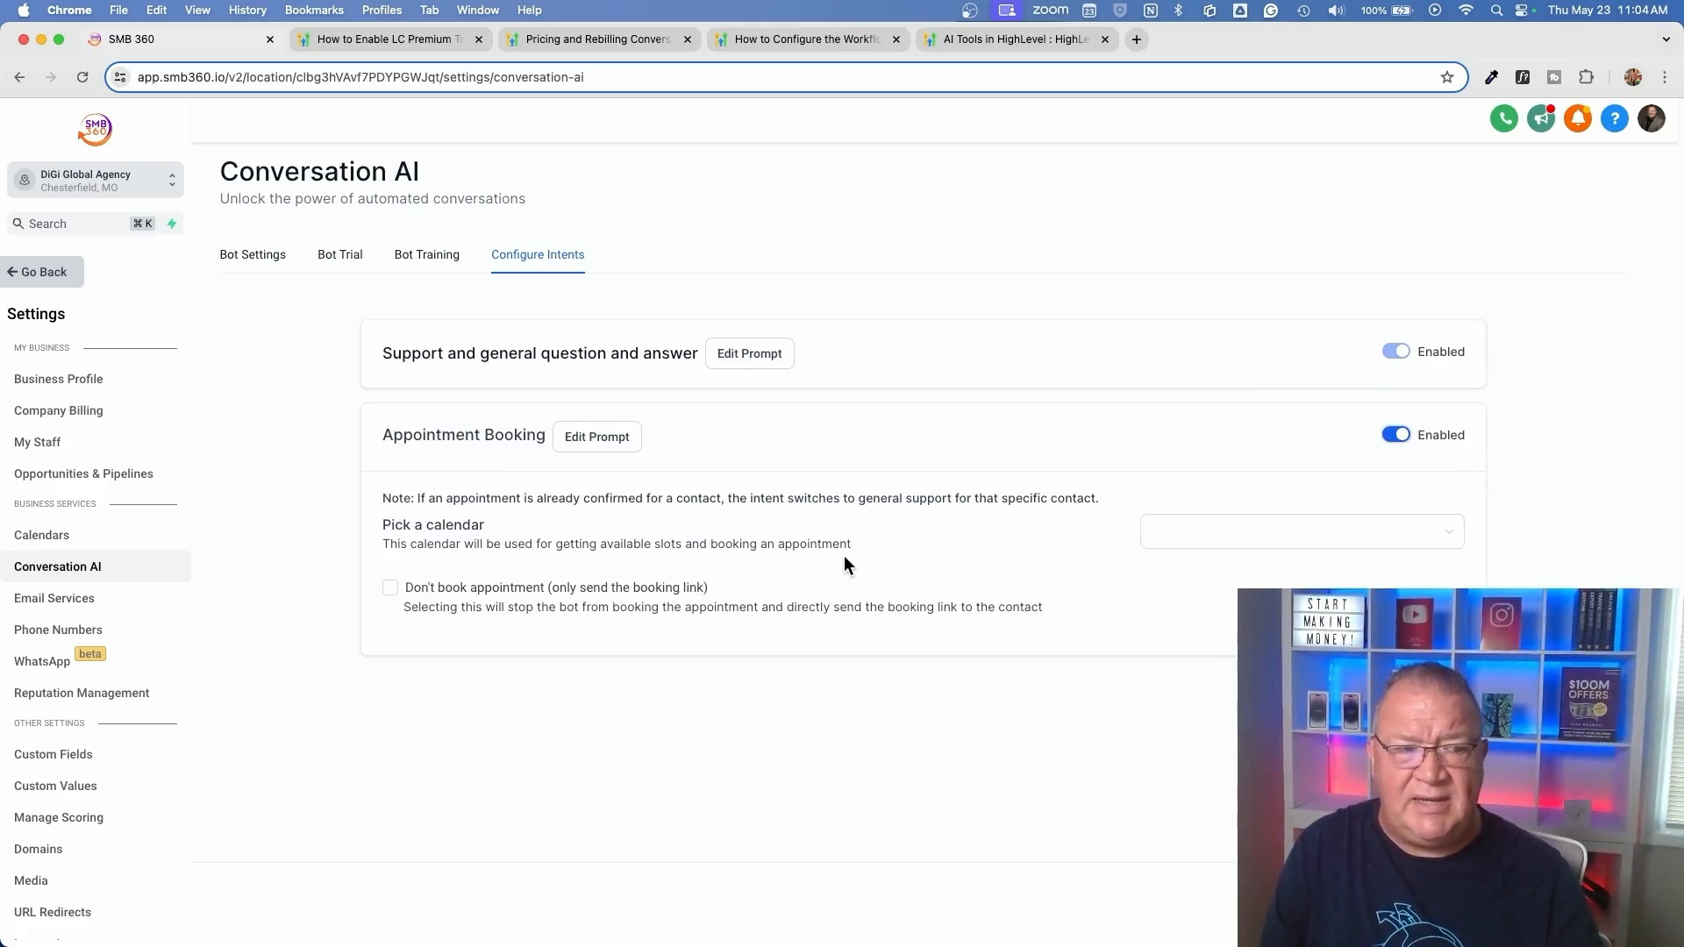
pyautogui.click(1387, 536)
pyautogui.scroll(-2, 1324, 635)
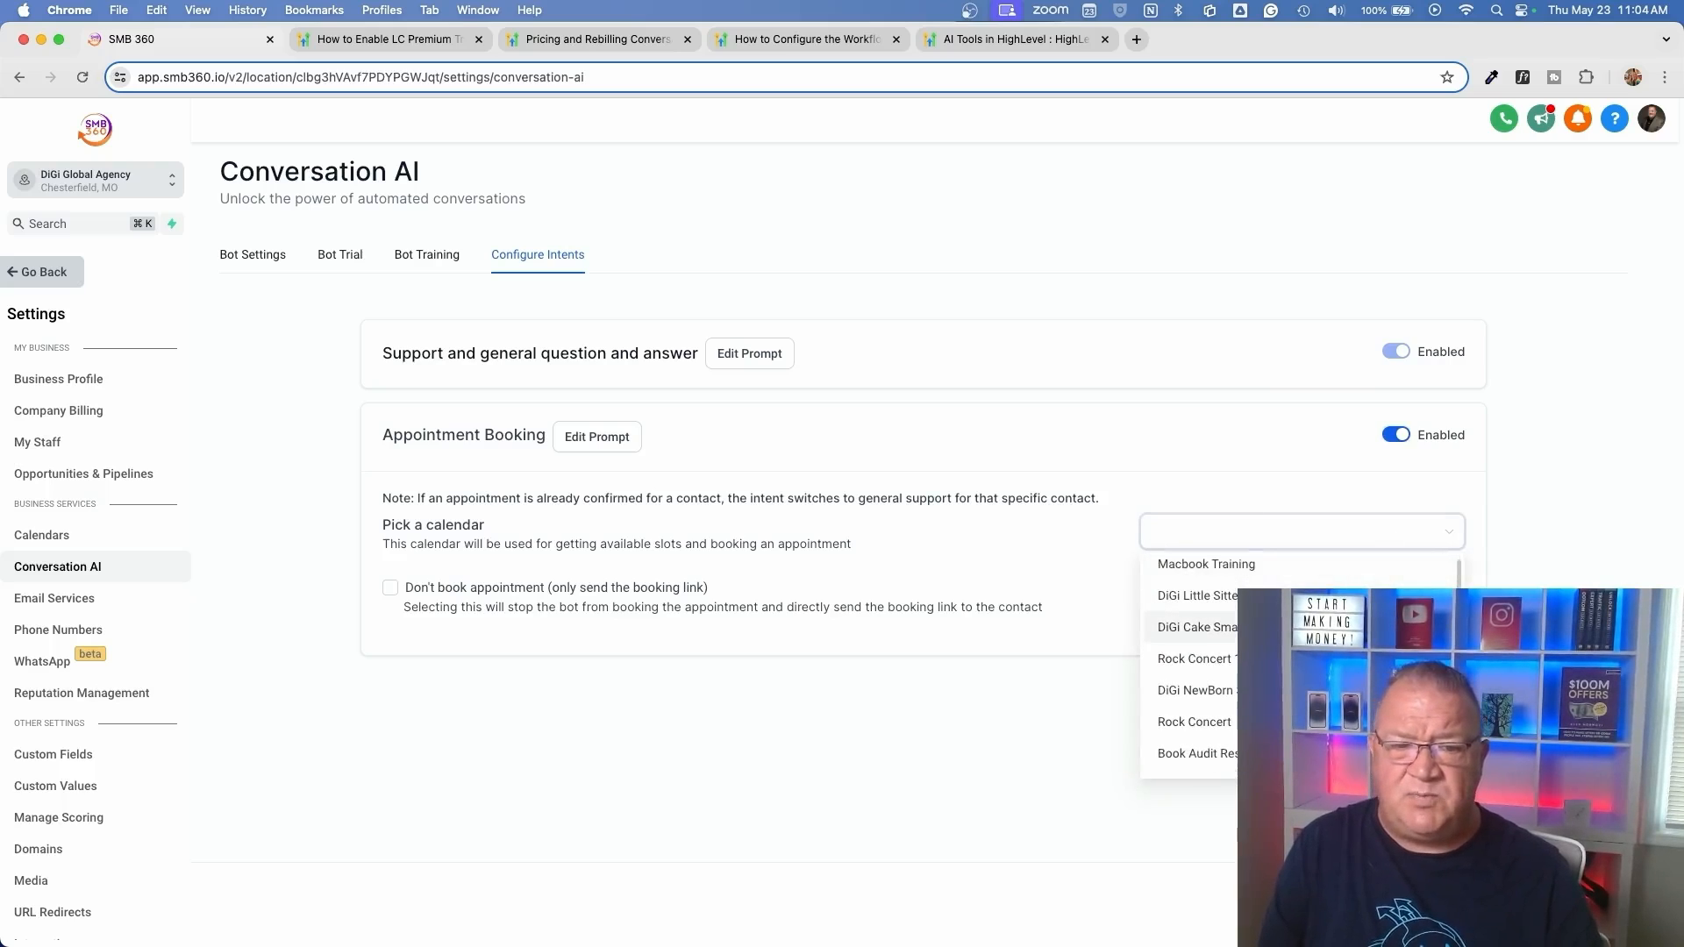
pyautogui.scroll(2, 1324, 635)
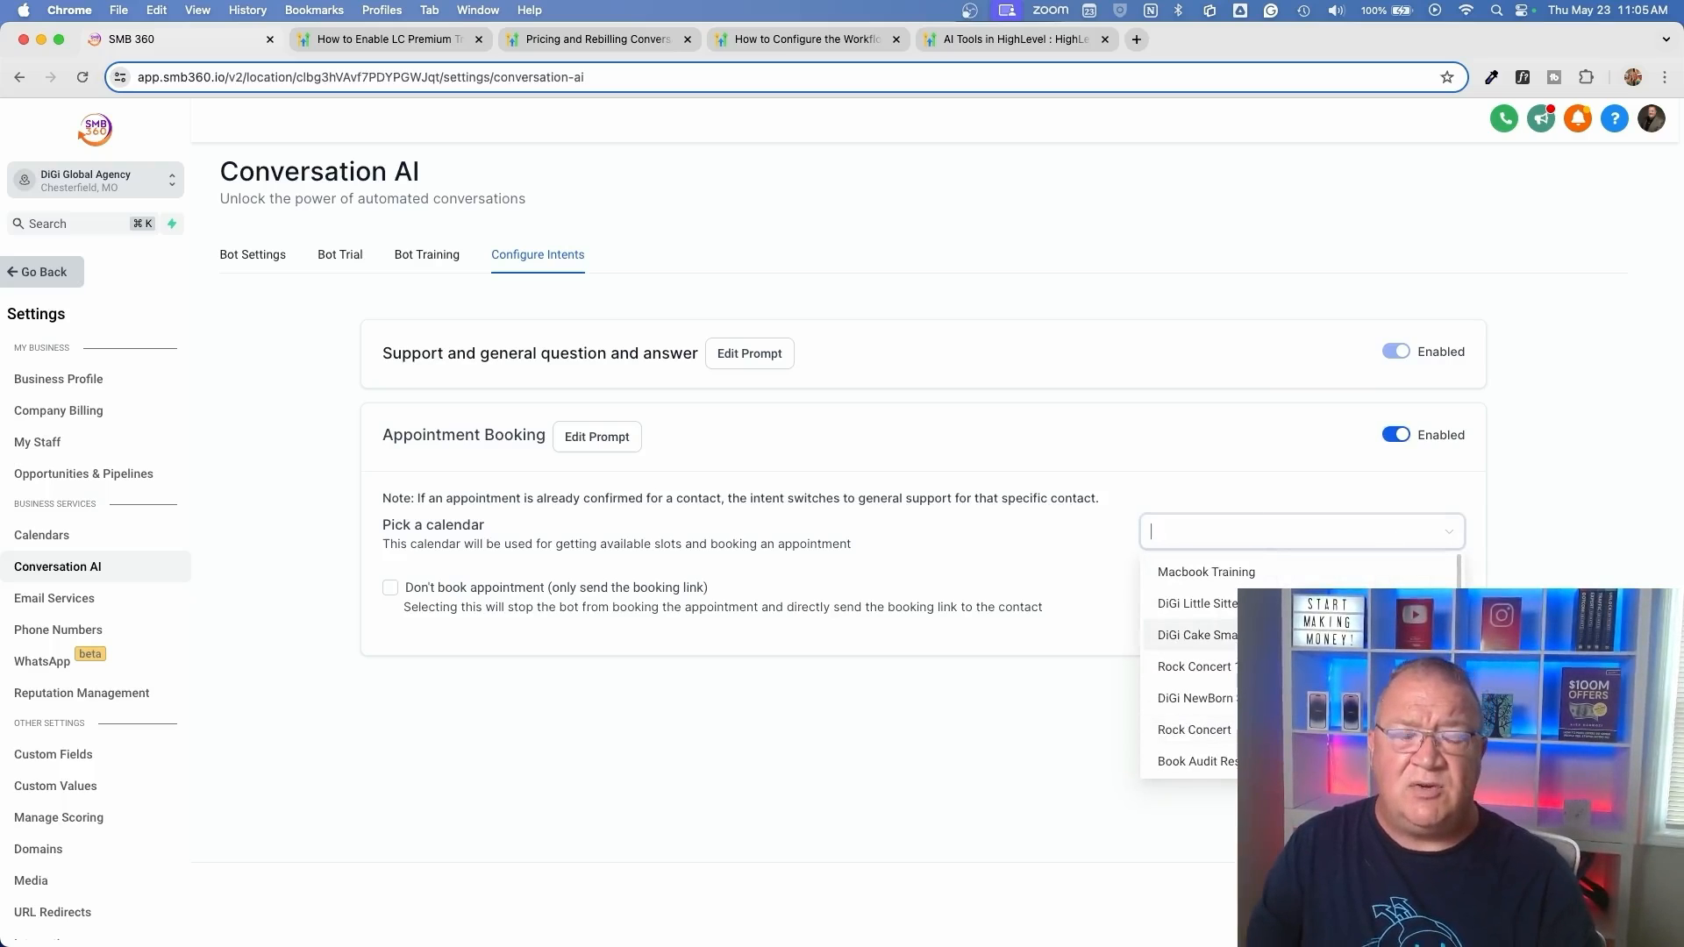
pyautogui.click(1161, 574)
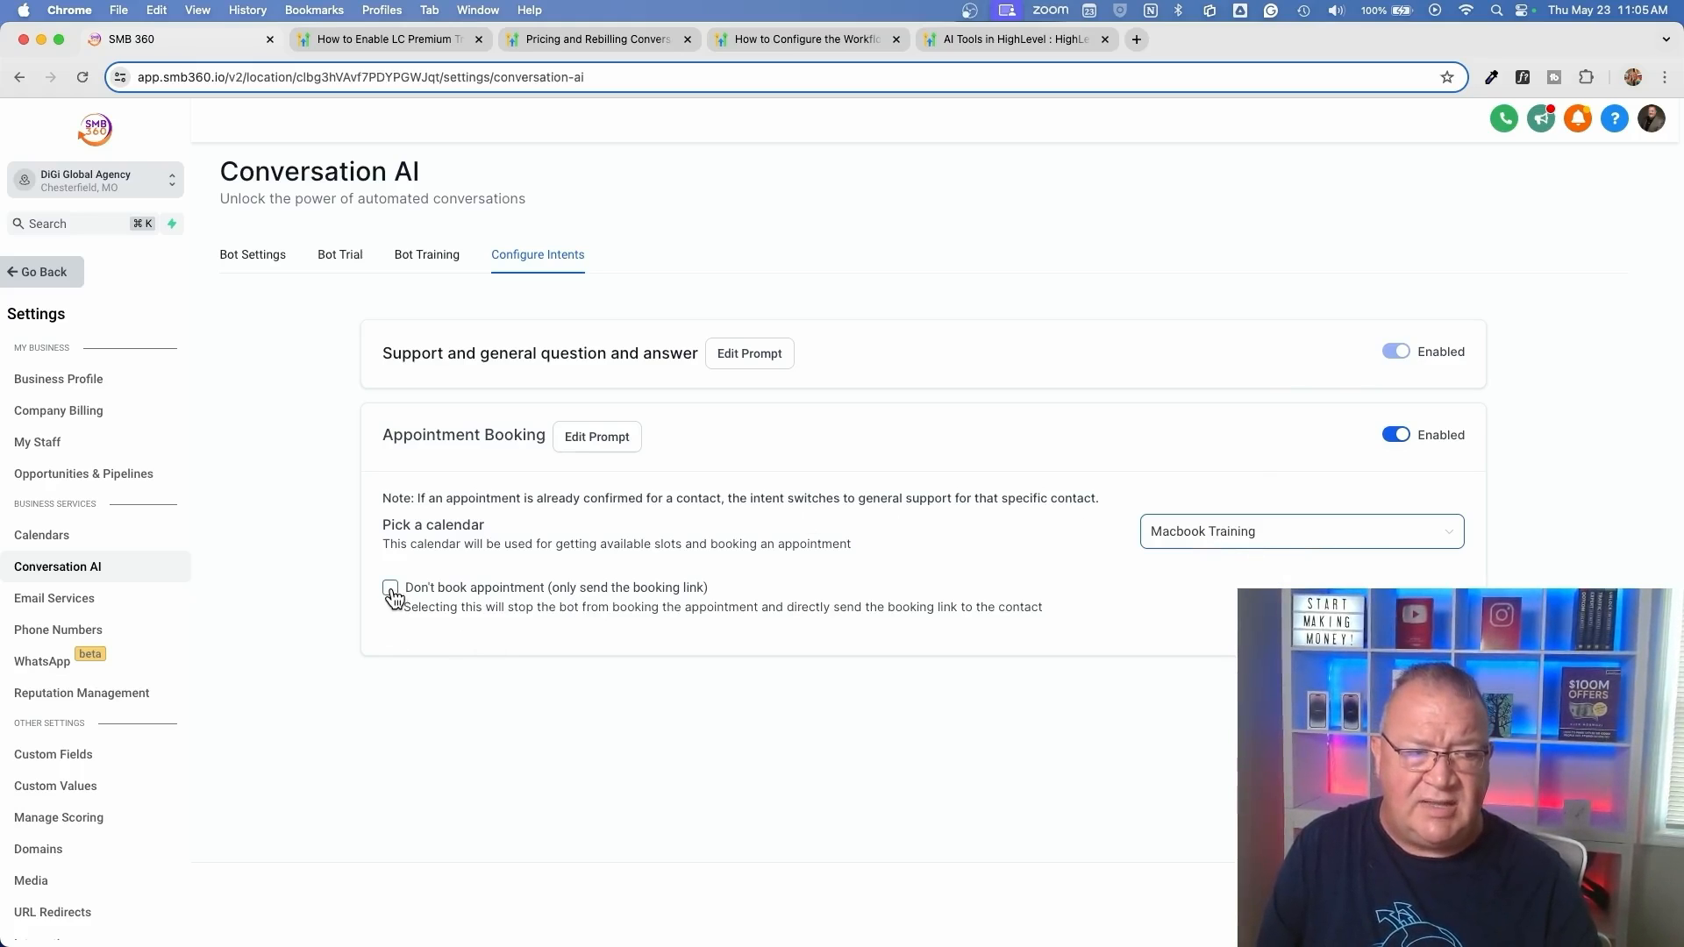
# Set the Appointment Booking intent to only send the booking link instead of booking the appointment
pyautogui.scroll(5, 395, 596)
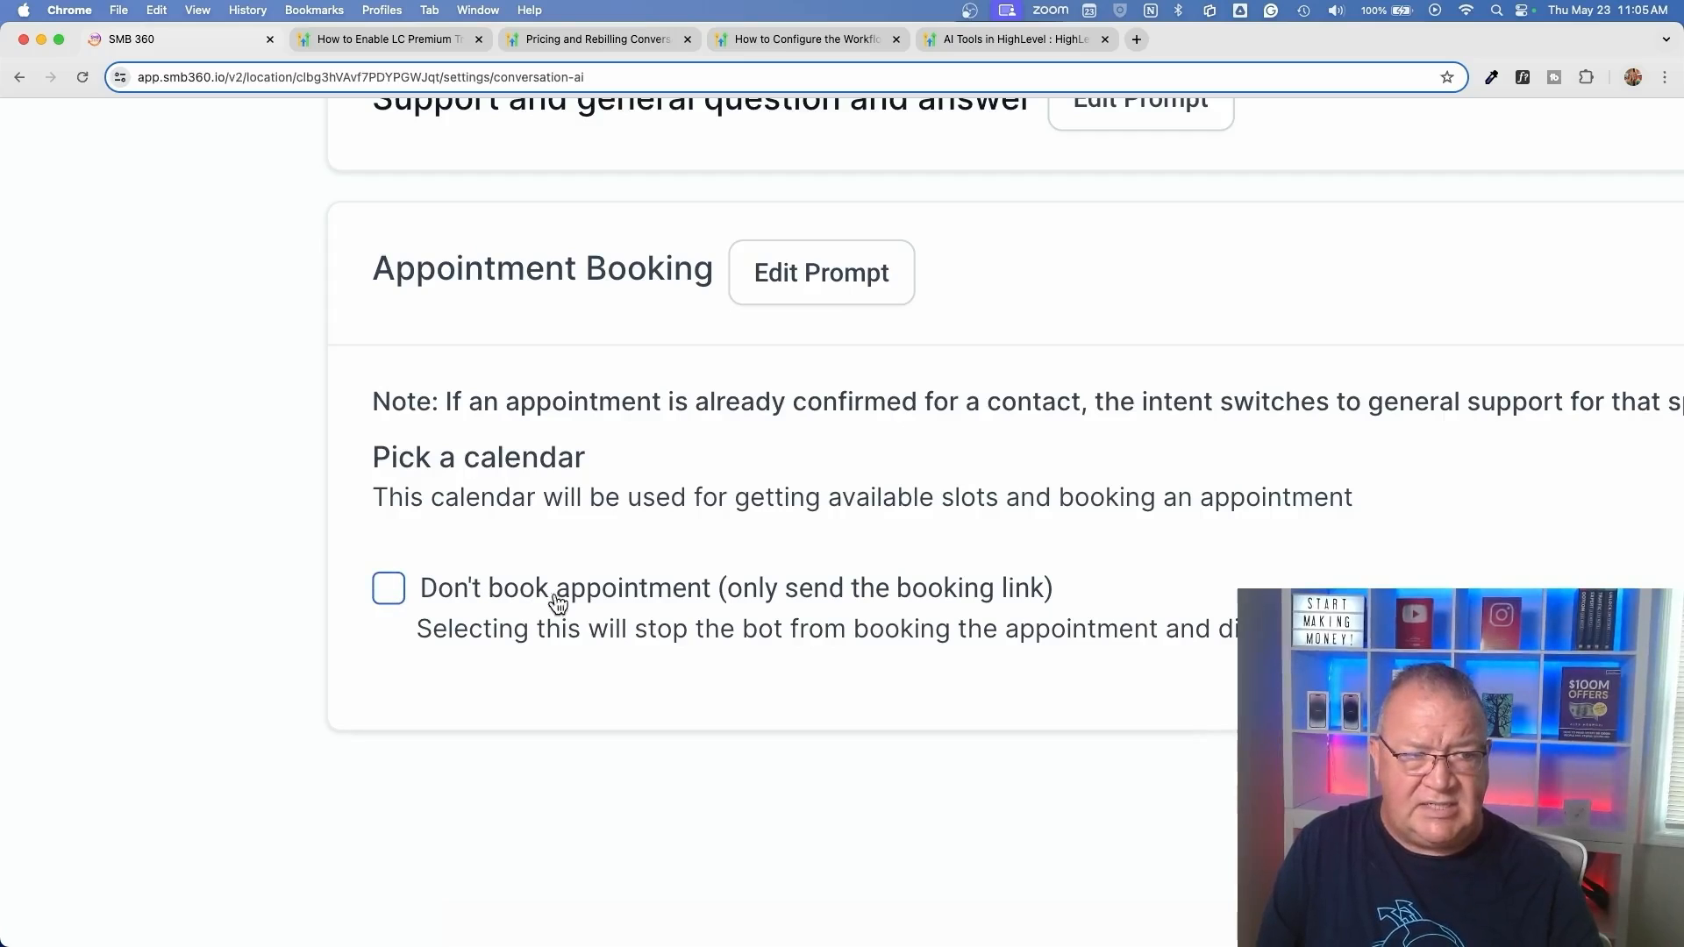
pyautogui.scroll(-5, 664, 582)
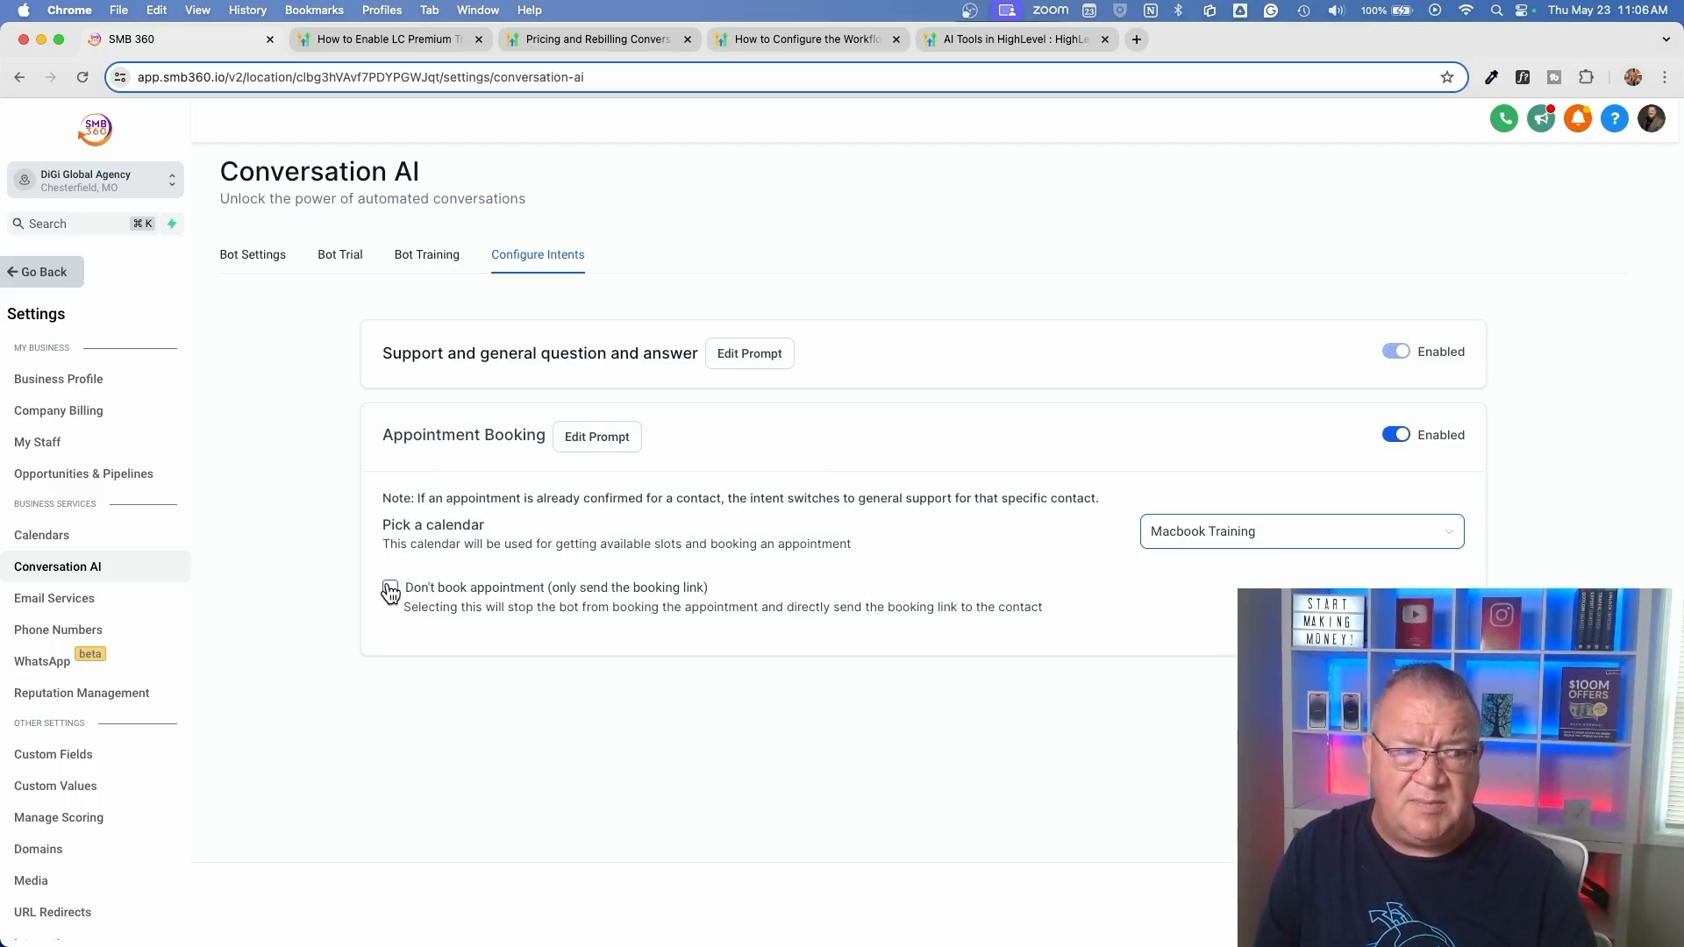
pyautogui.click(401, 593)
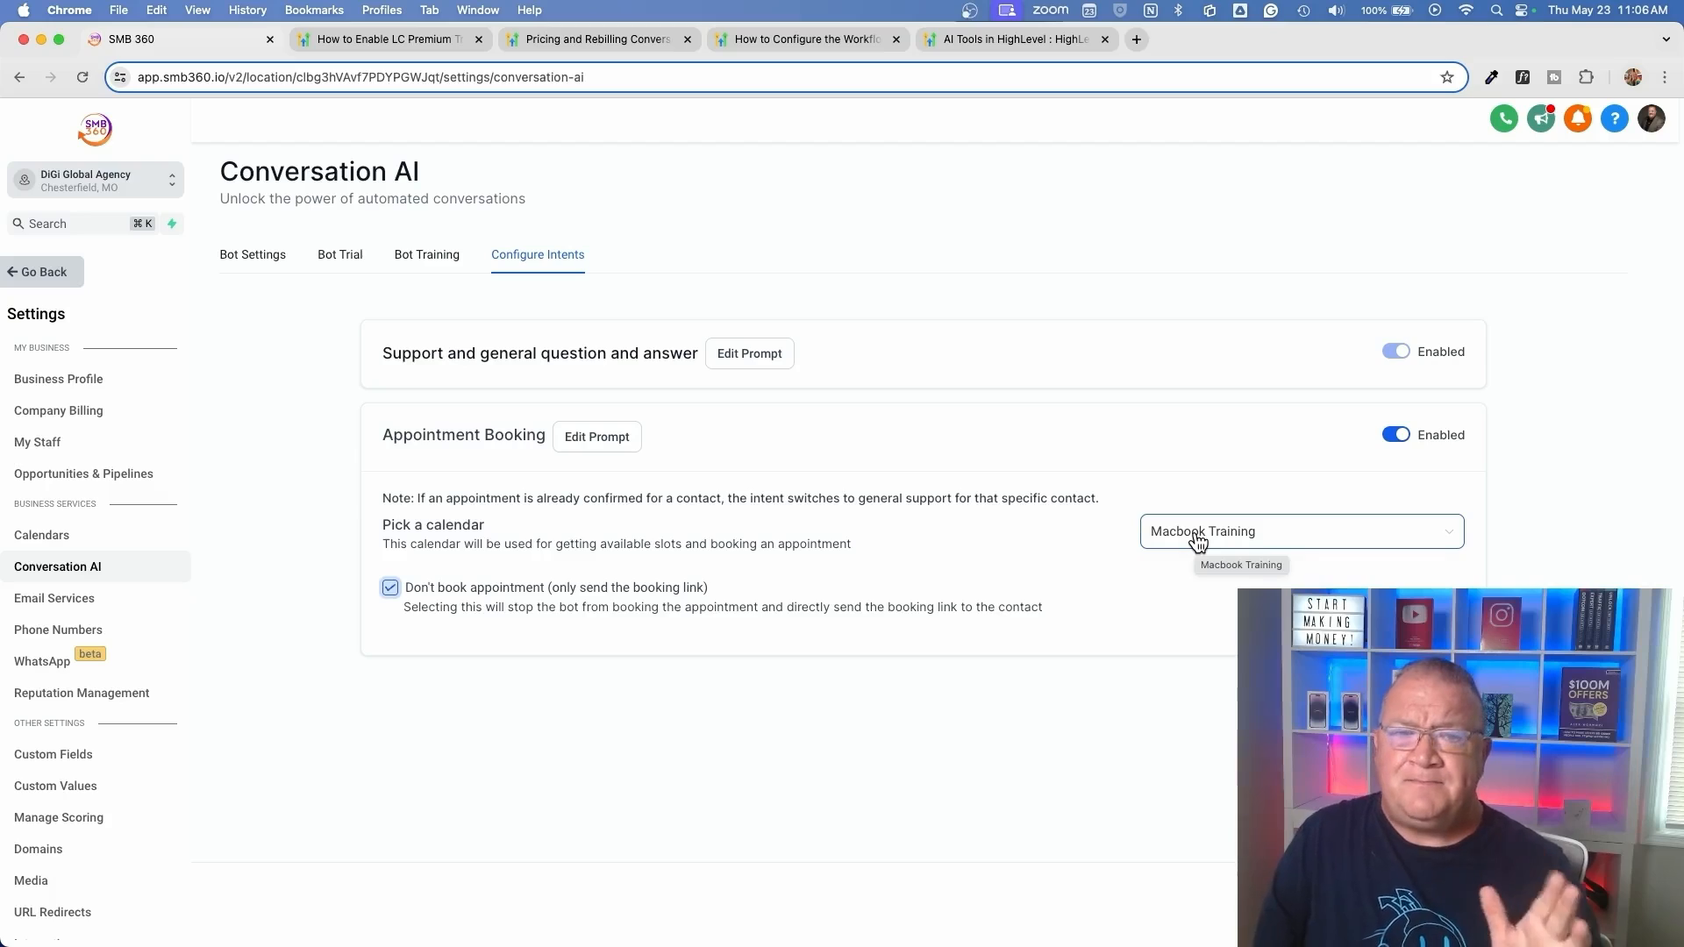
# Look for the AI suggestion option in the SMS message area of two contacts, and return to the contact list
pyautogui.click(272, 257)
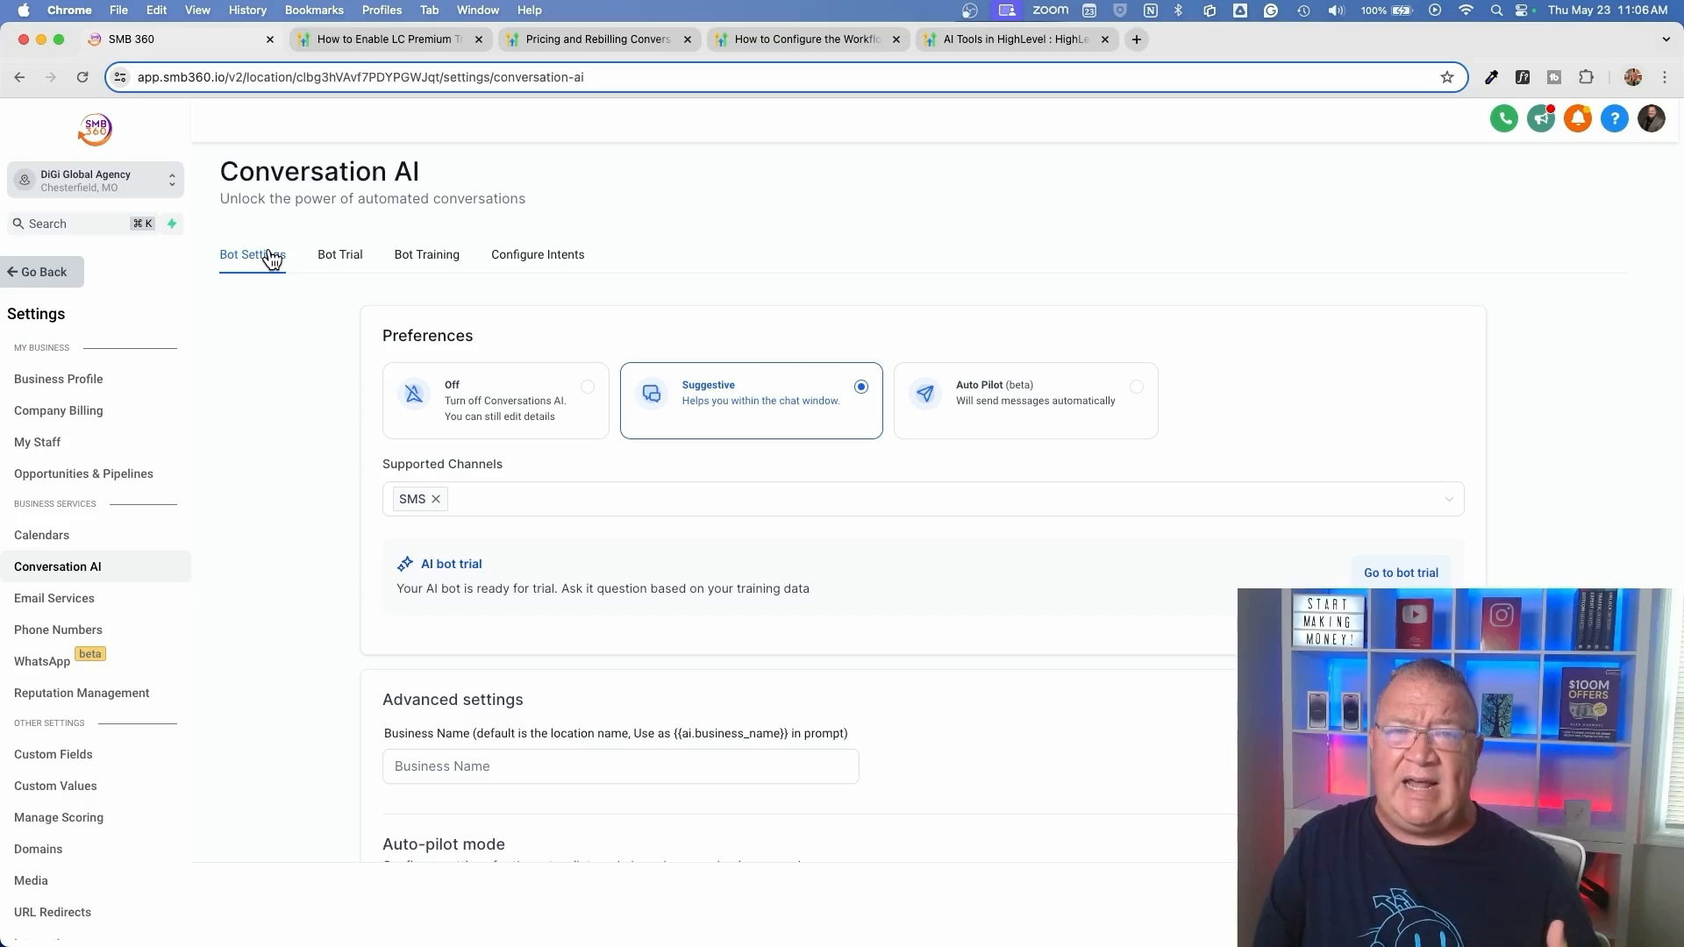
pyautogui.click(41, 275)
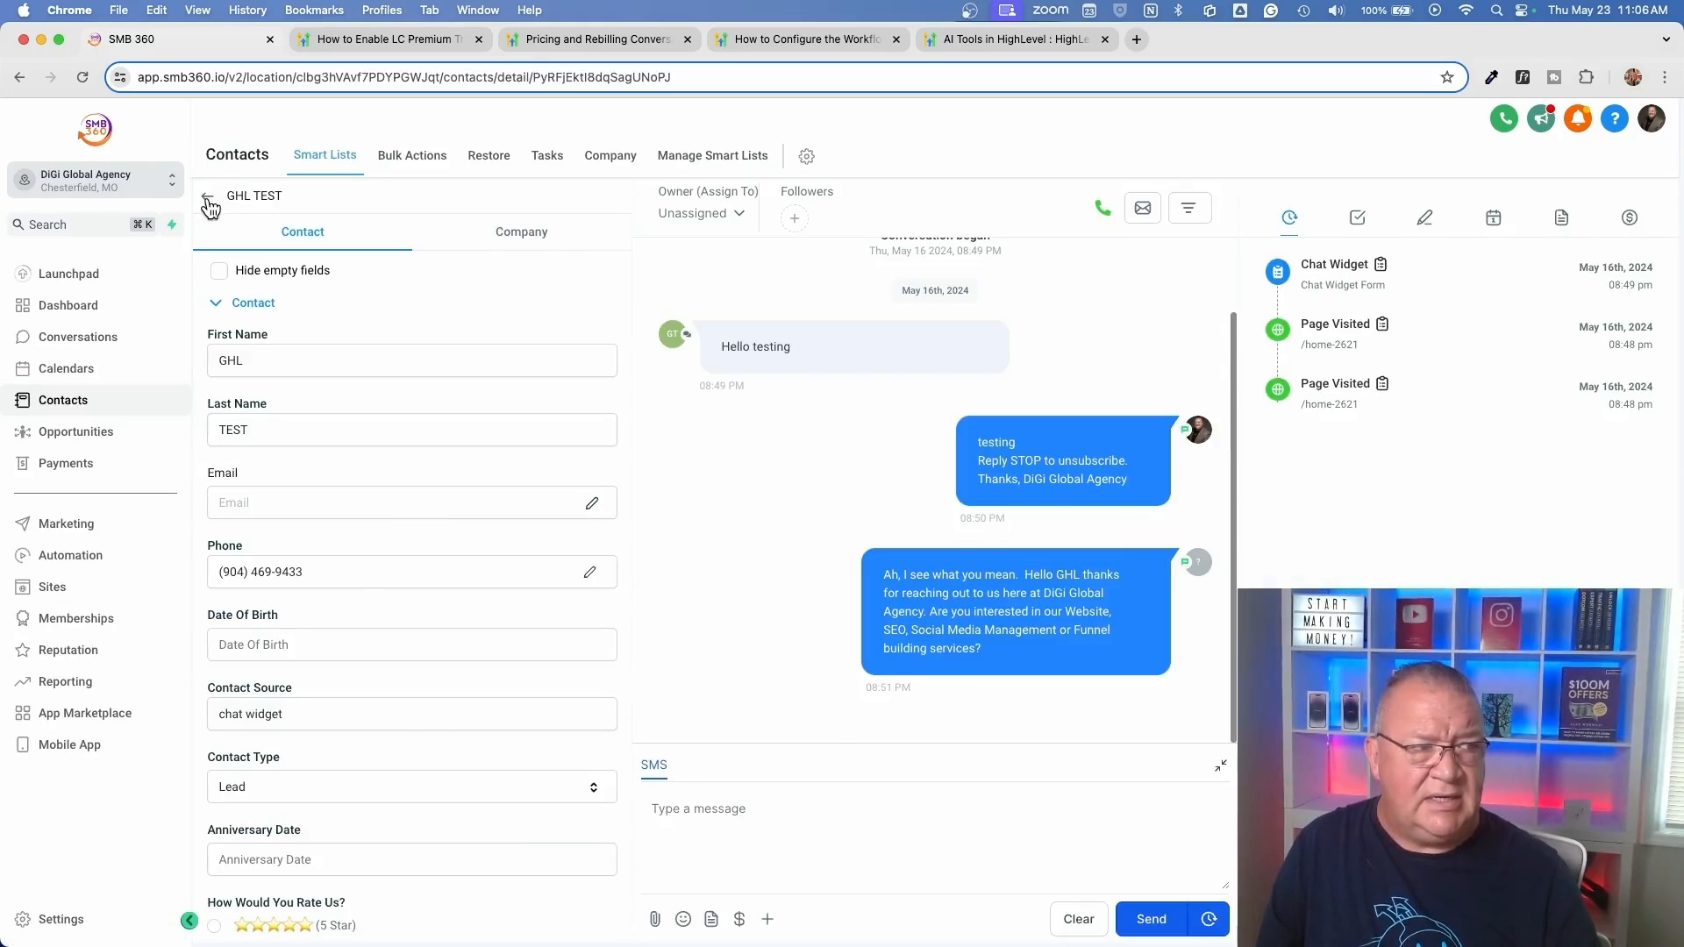
pyautogui.click(207, 195)
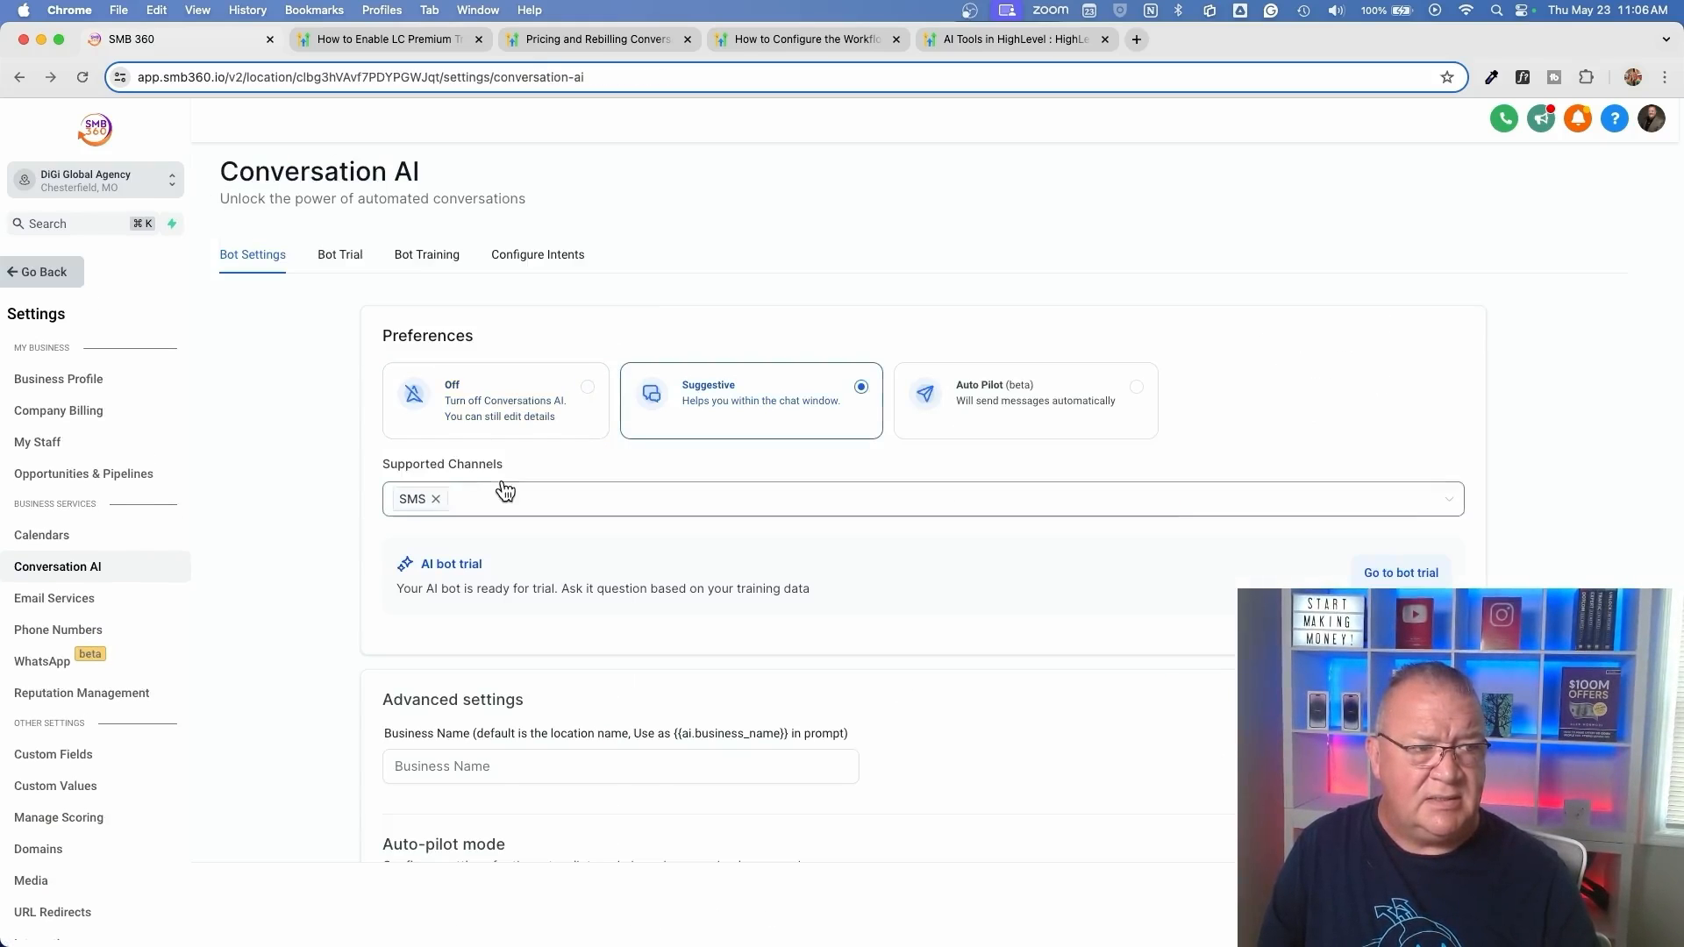
pyautogui.click(31, 271)
pyautogui.click(55, 405)
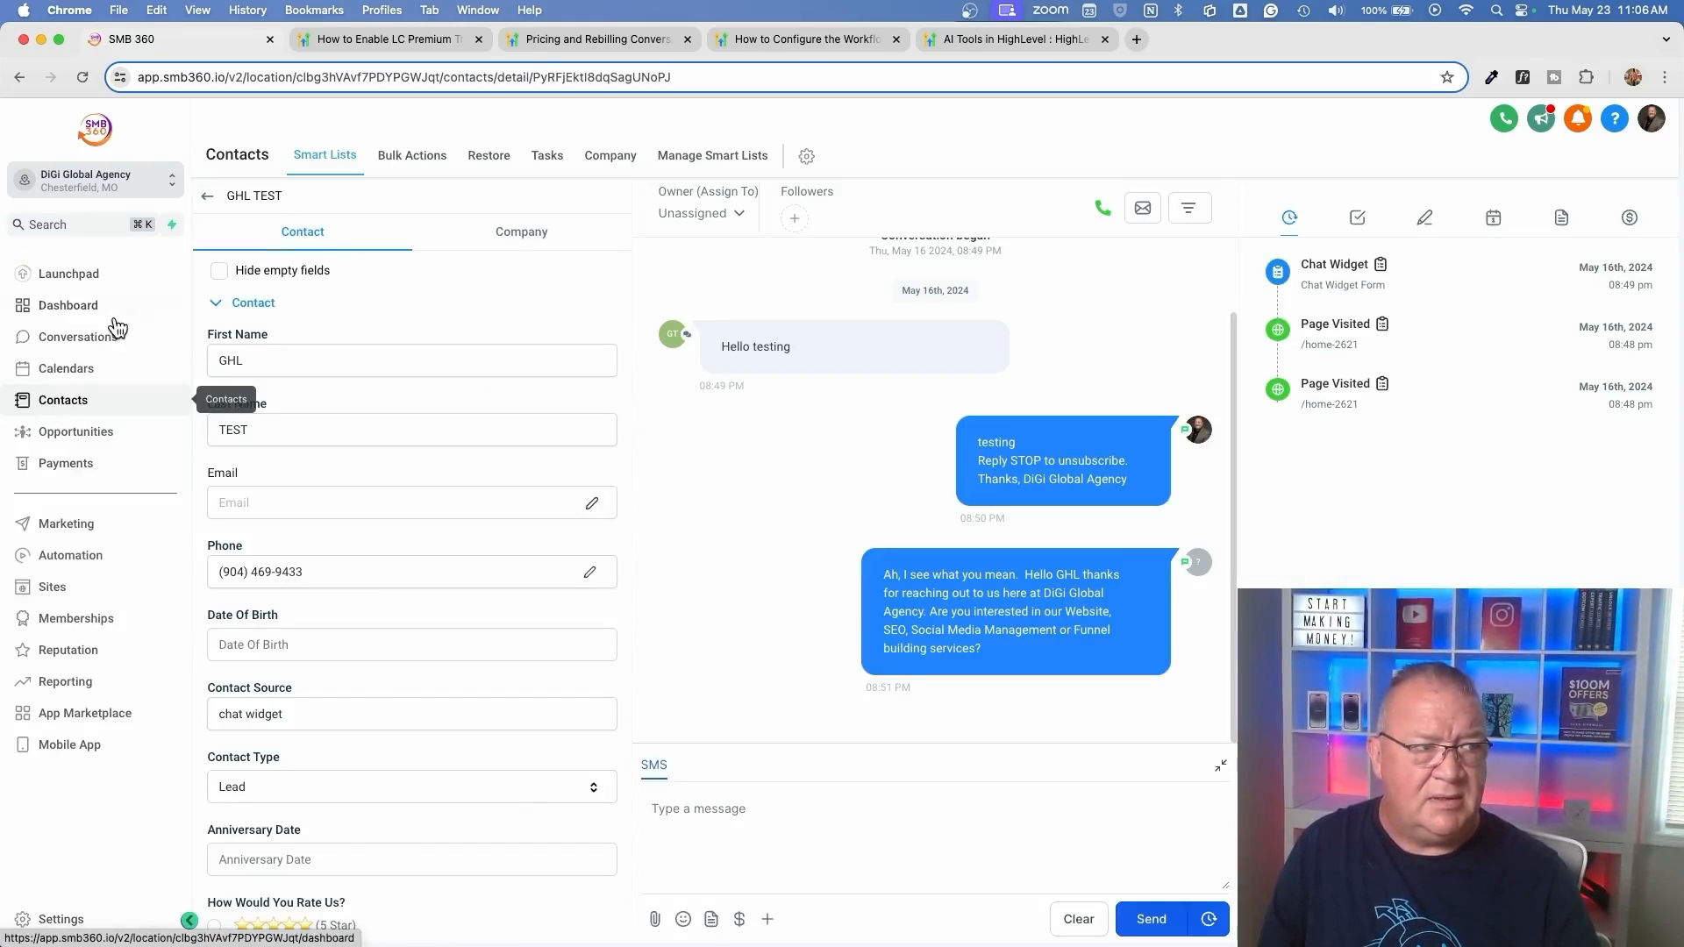
pyautogui.click(356, 451)
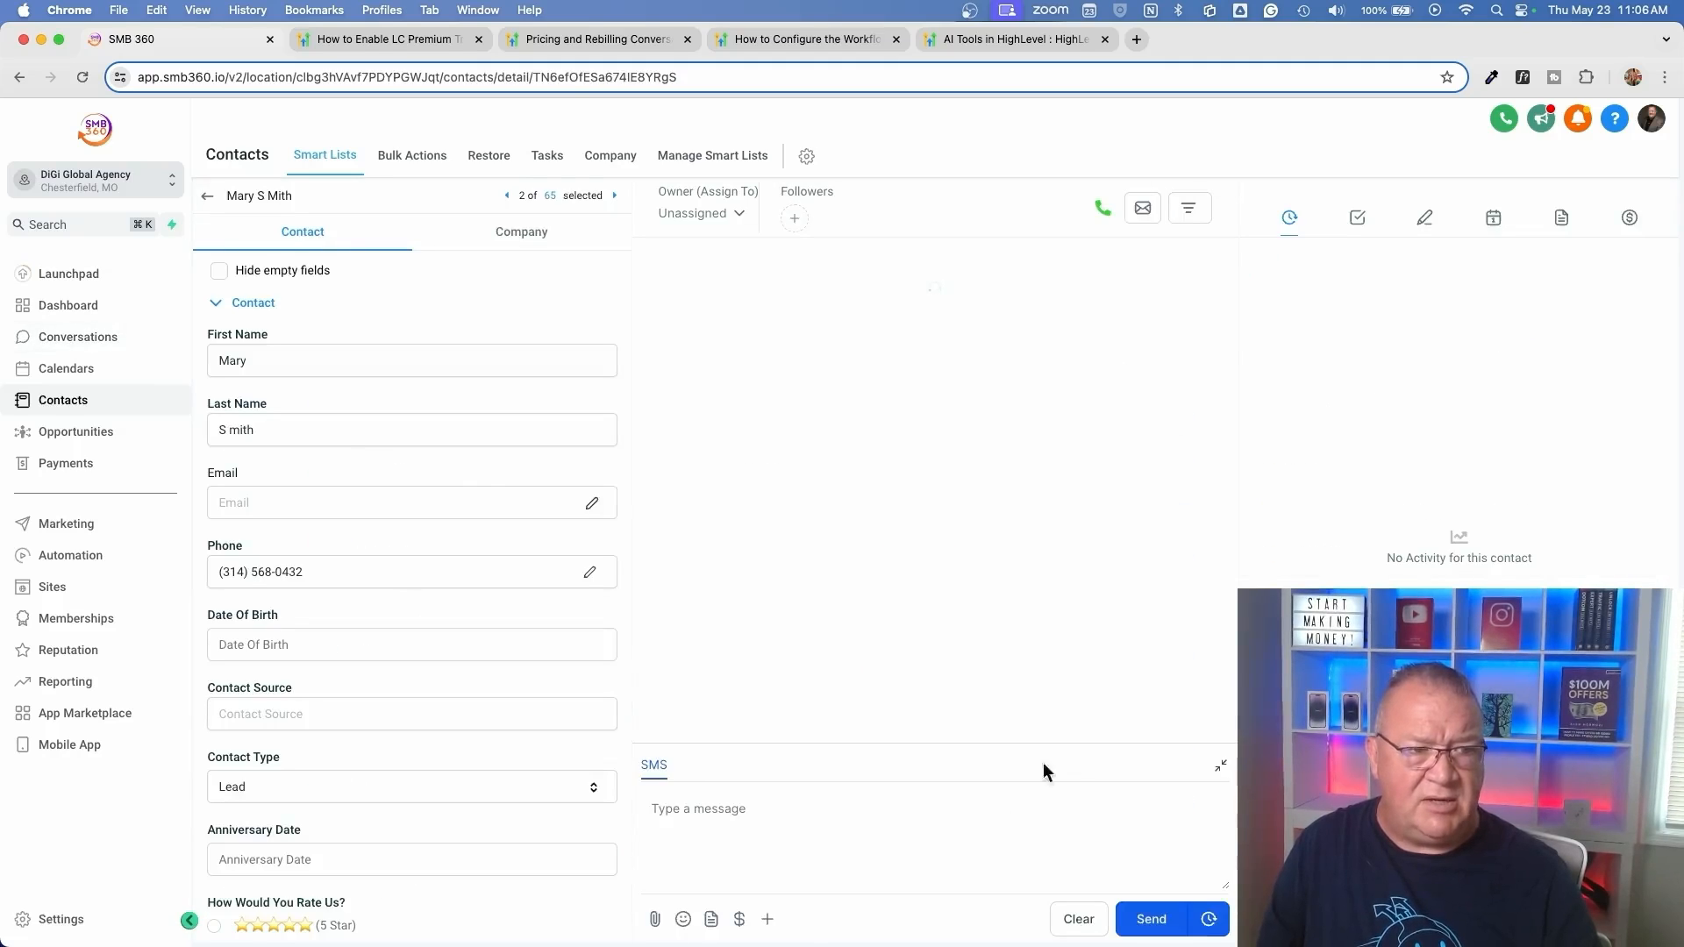
pyautogui.click(732, 824)
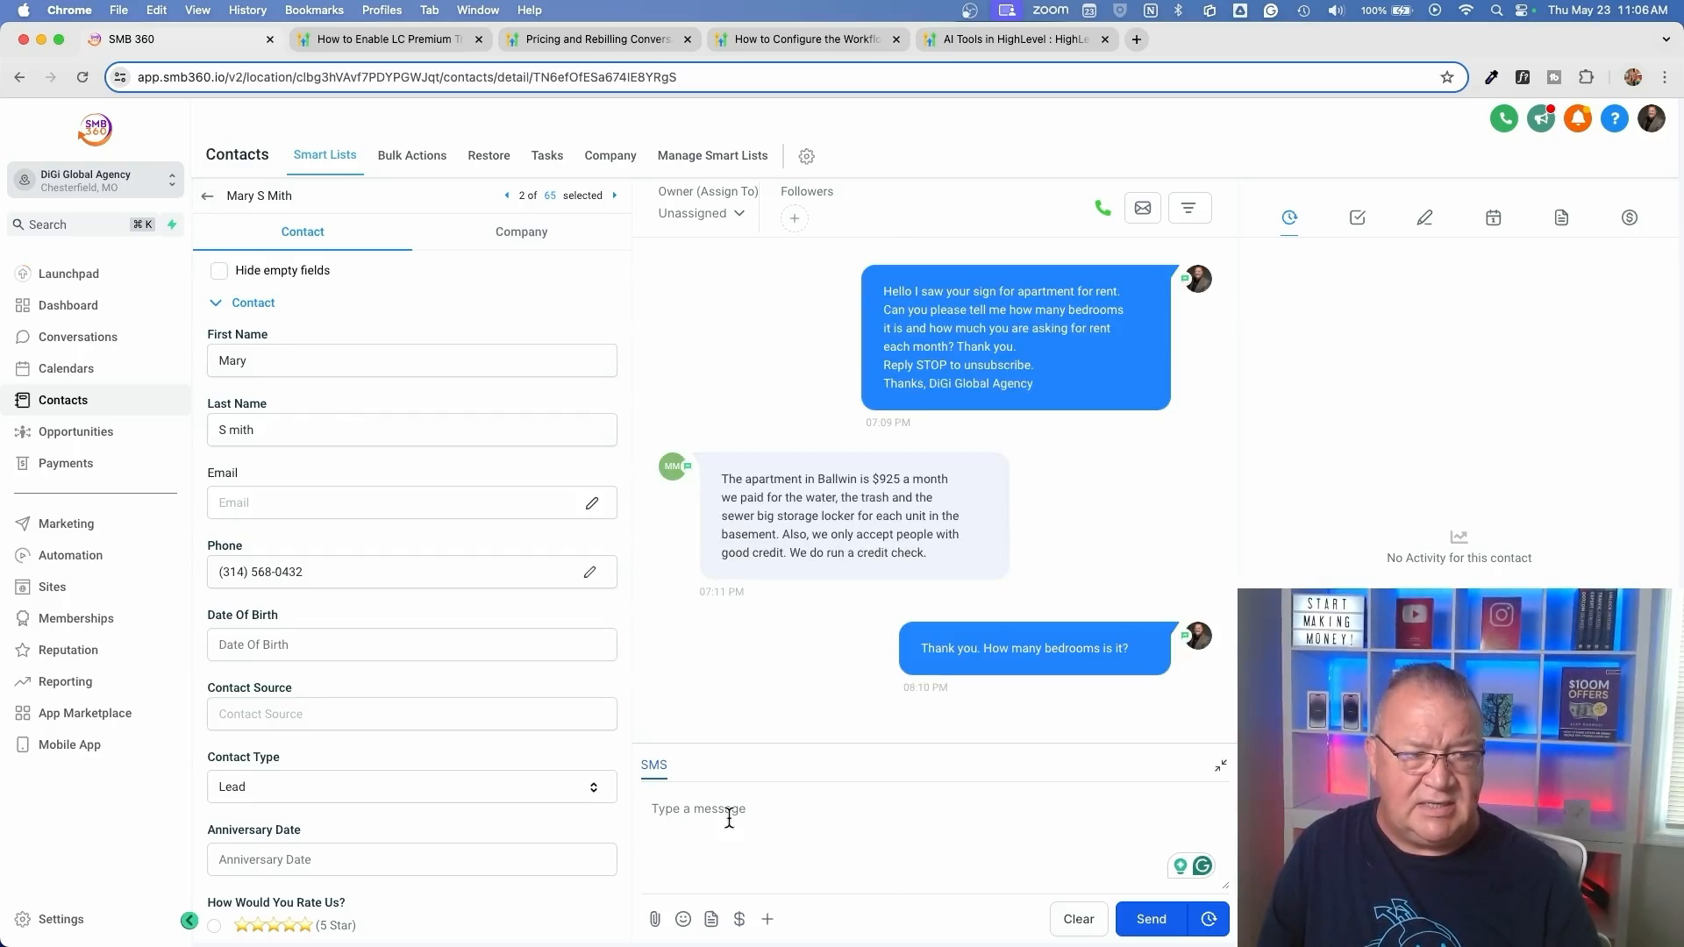
pyautogui.click(207, 196)
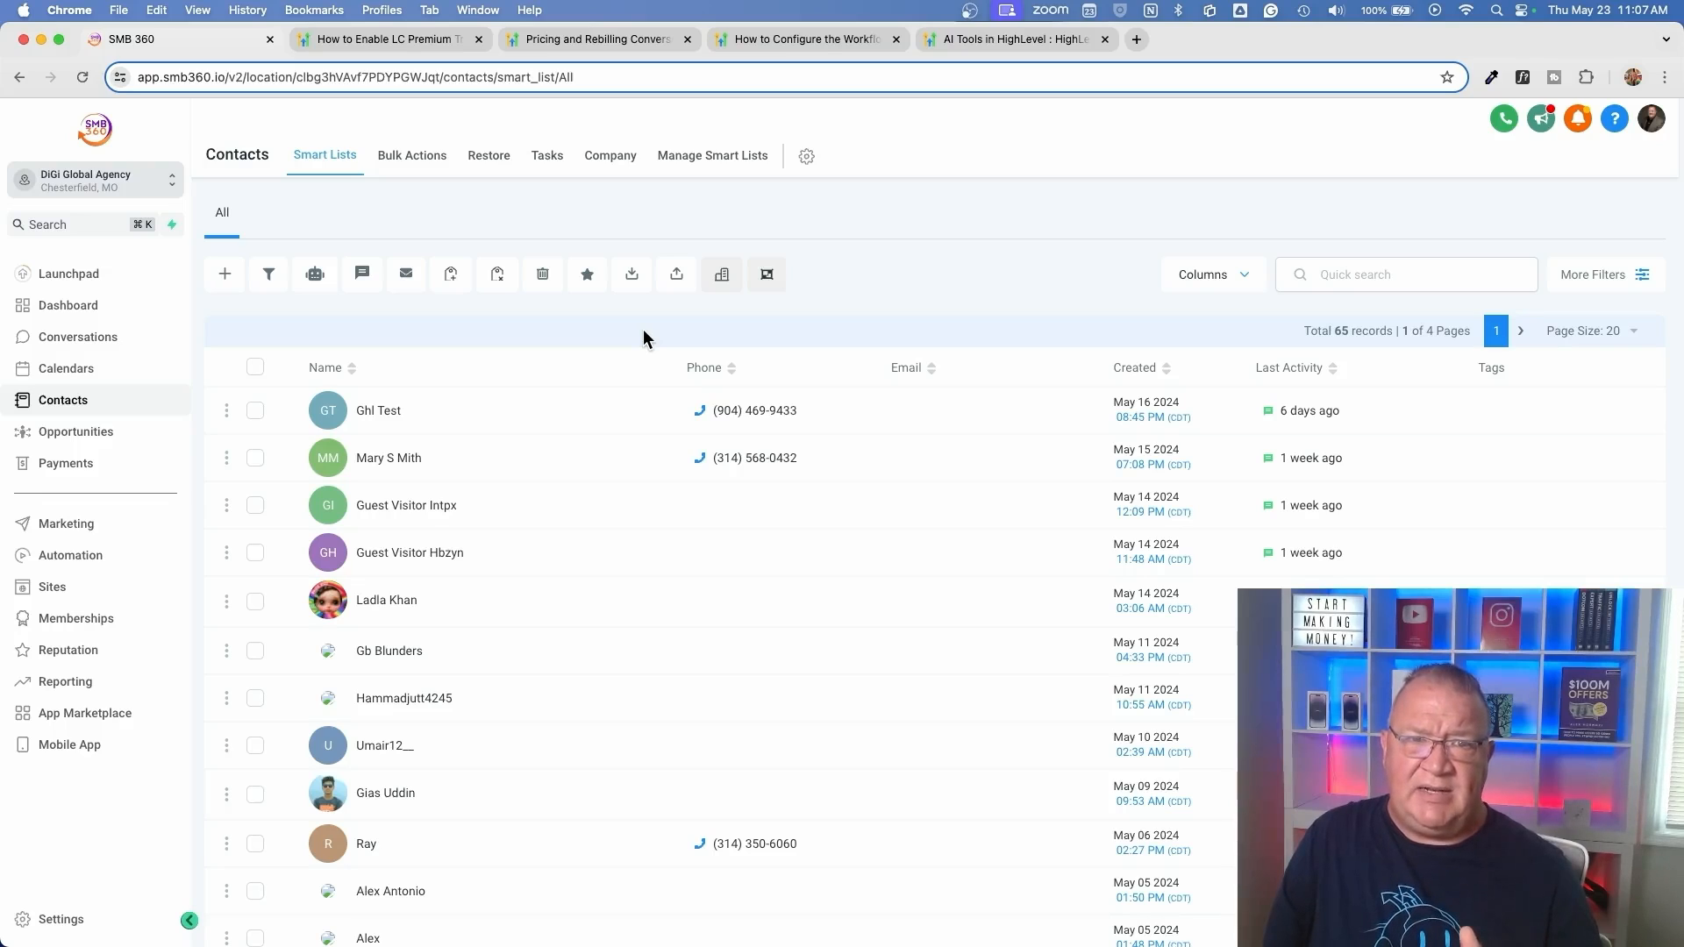
# Open the Conversation AI Bot workflow in the AI Bot Workflows folder and review its website chat widget trigger, leaving it unchanged
pyautogui.click(122, 559)
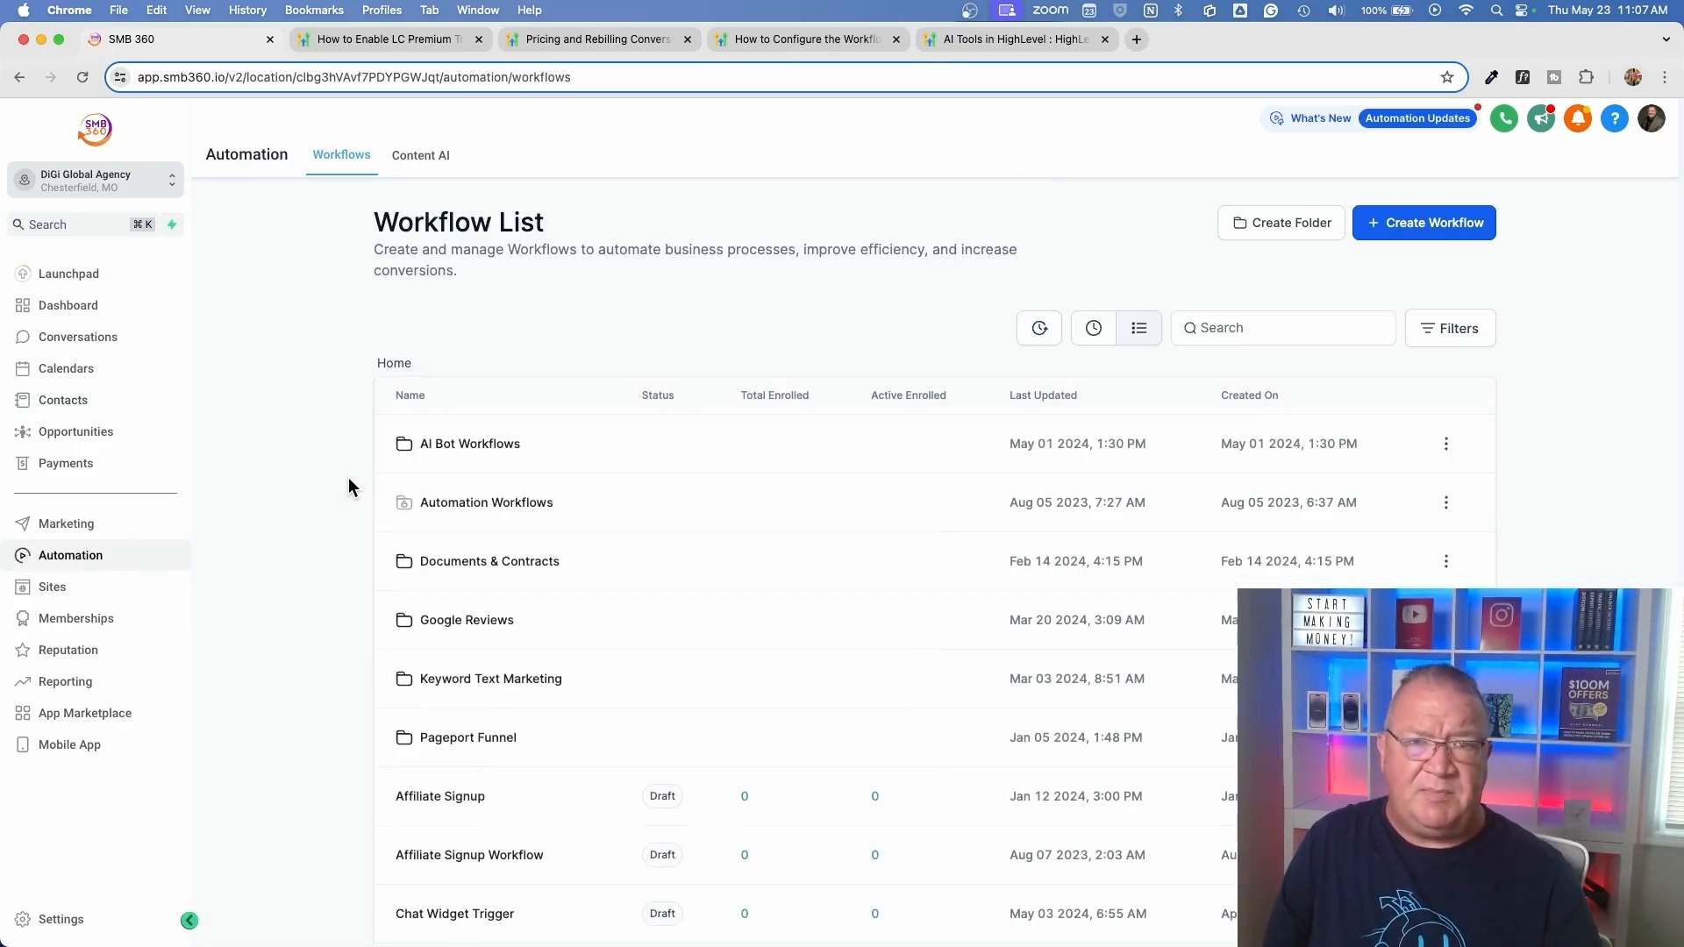
pyautogui.click(470, 445)
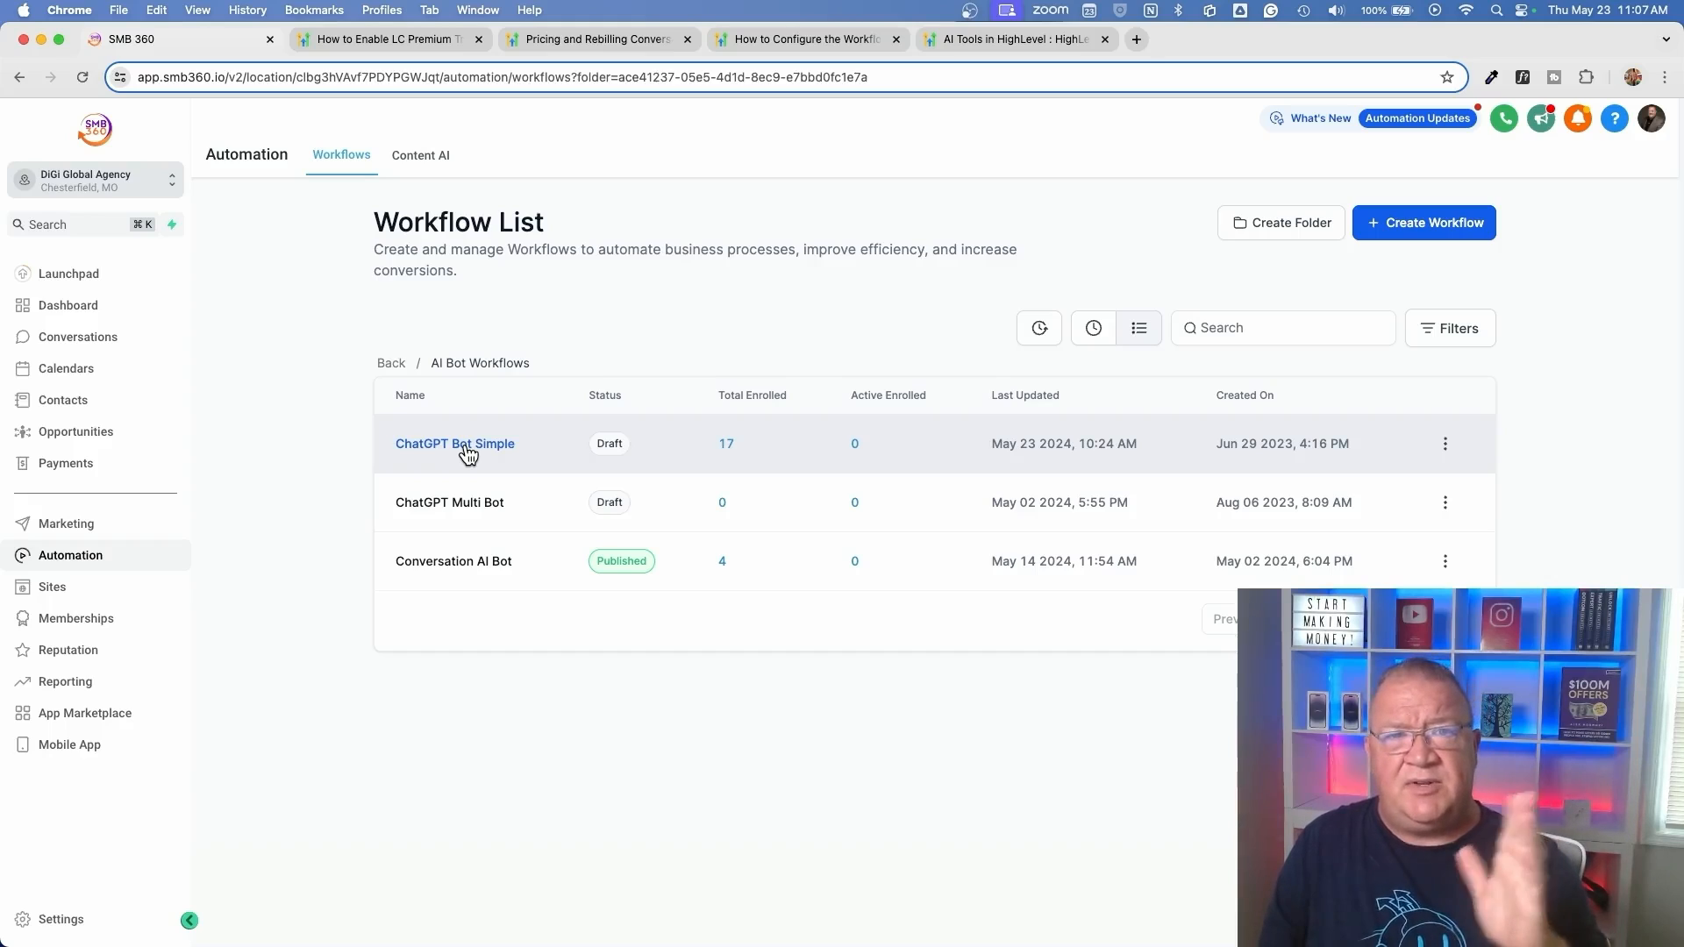
pyautogui.click(451, 562)
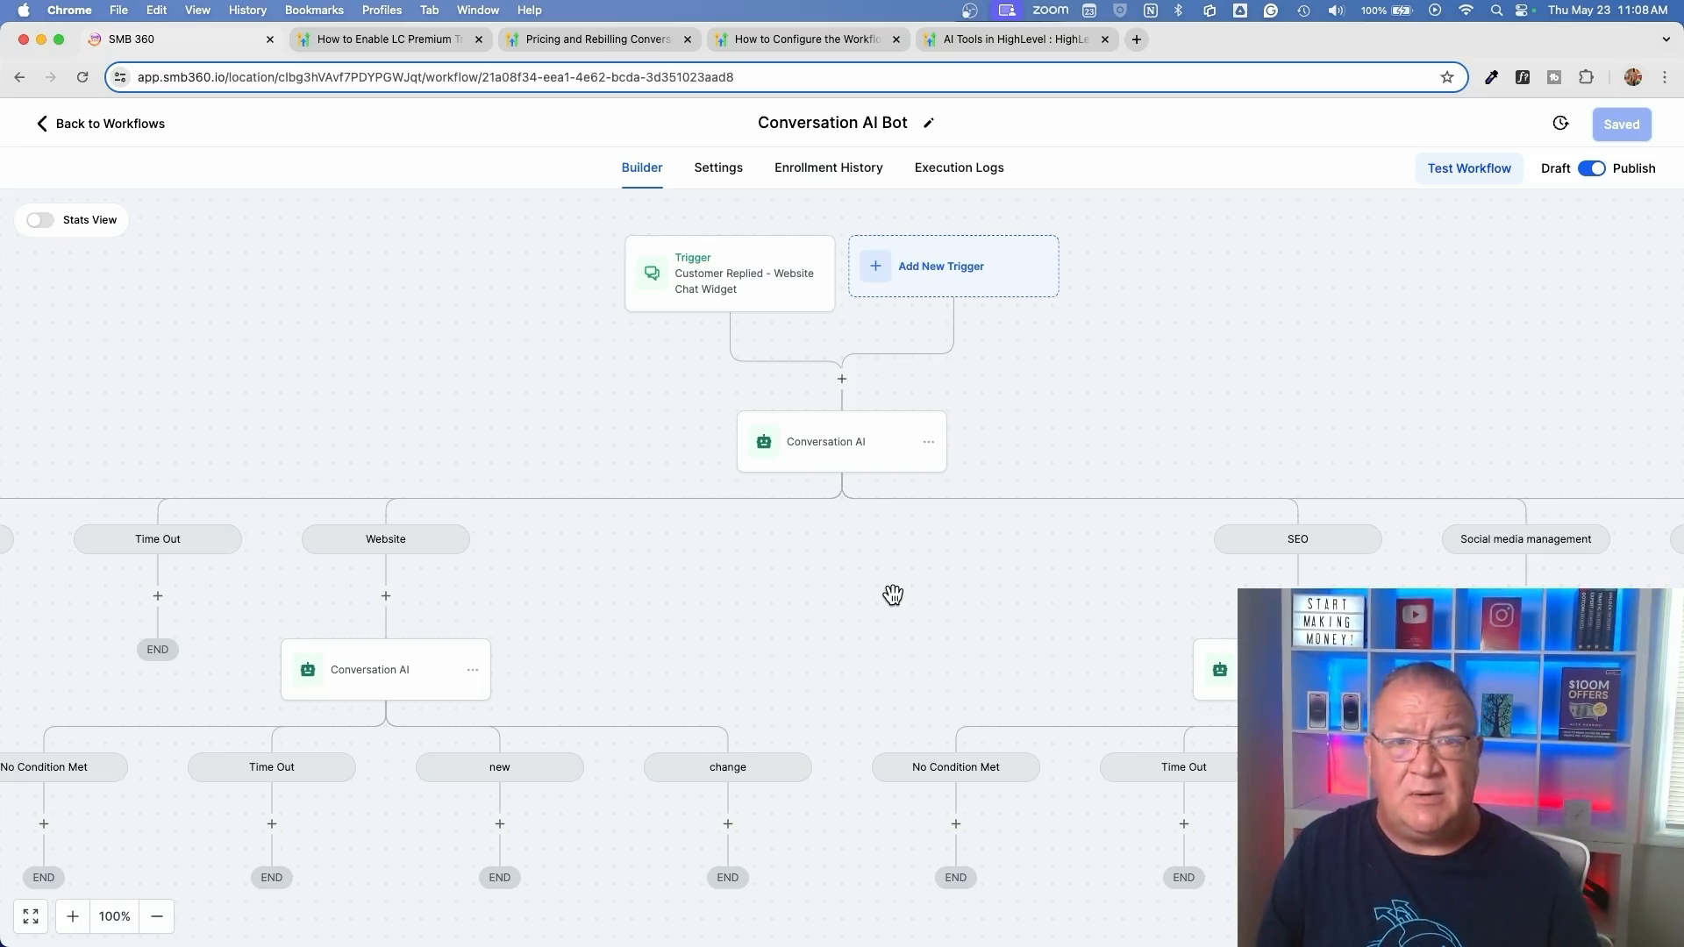
pyautogui.click(707, 280)
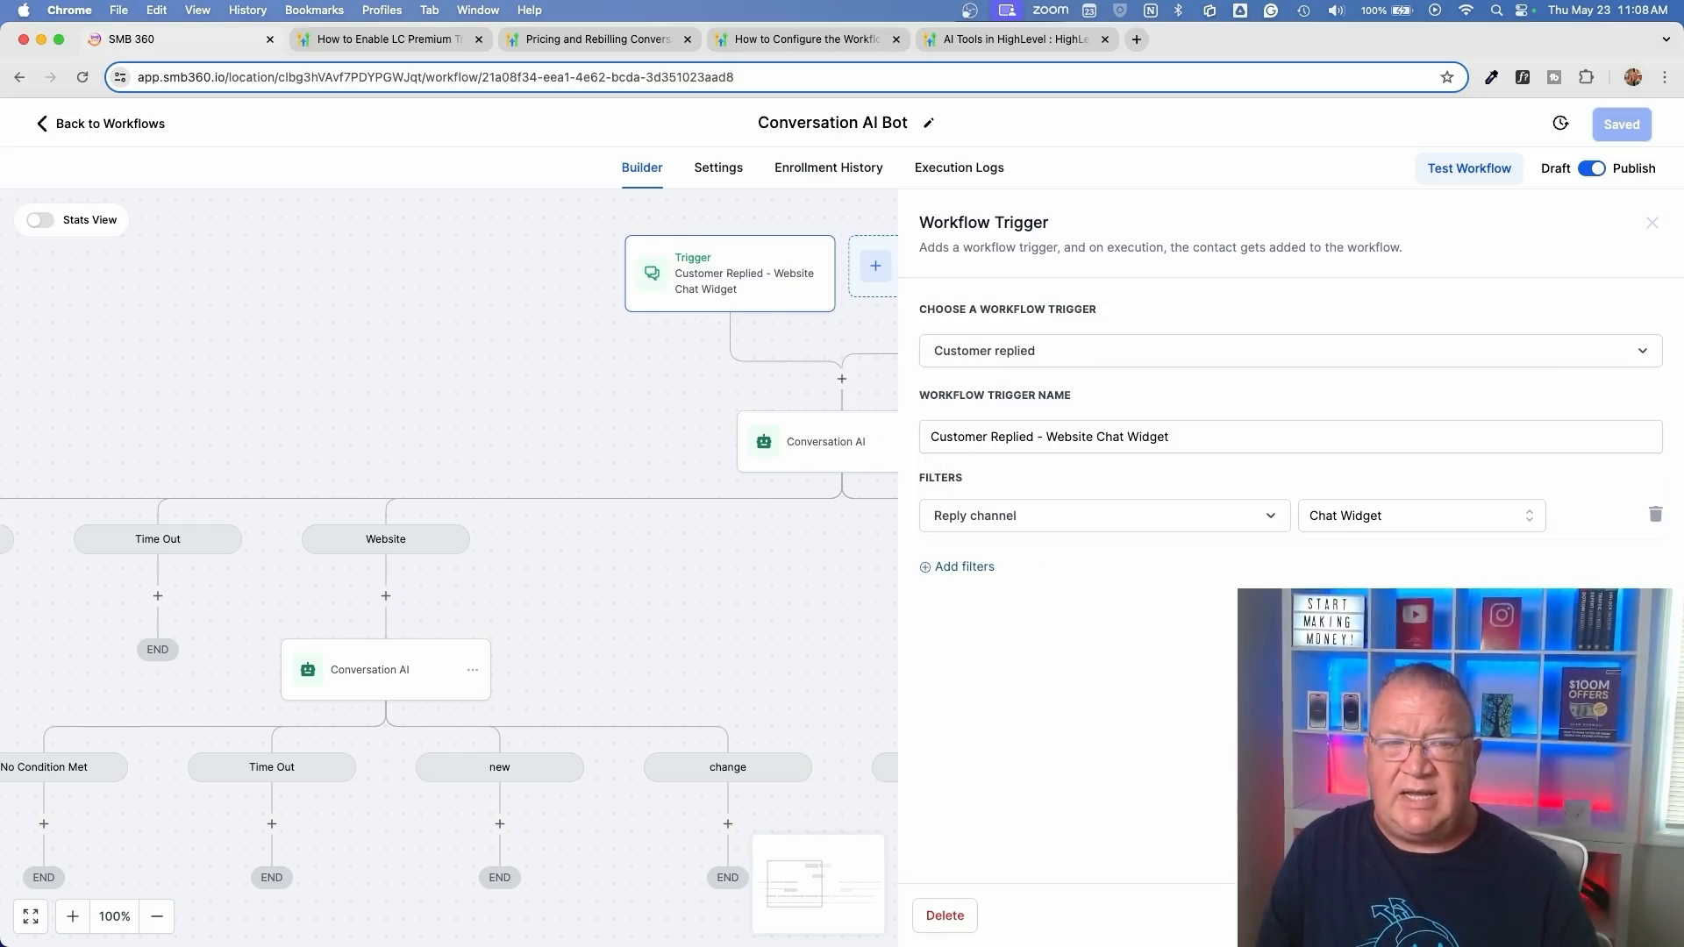
pyautogui.click(1520, 916)
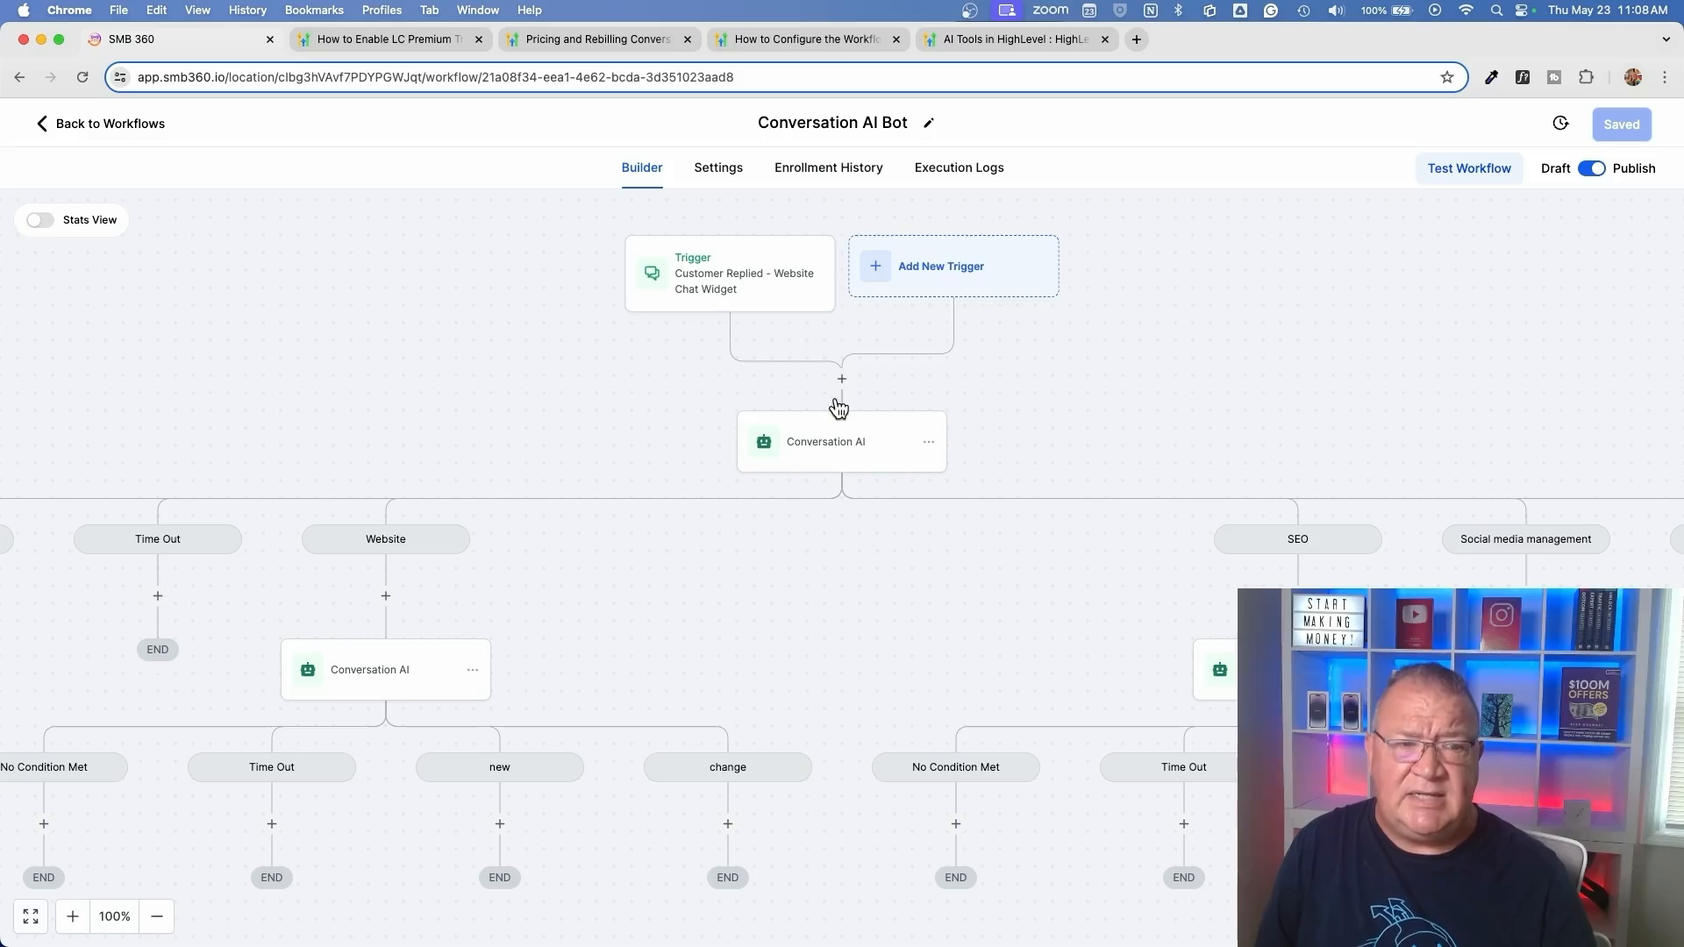
# Open the first Conversation AI action and examine its question text, including the contact first name and location name placeholders
pyautogui.click(831, 443)
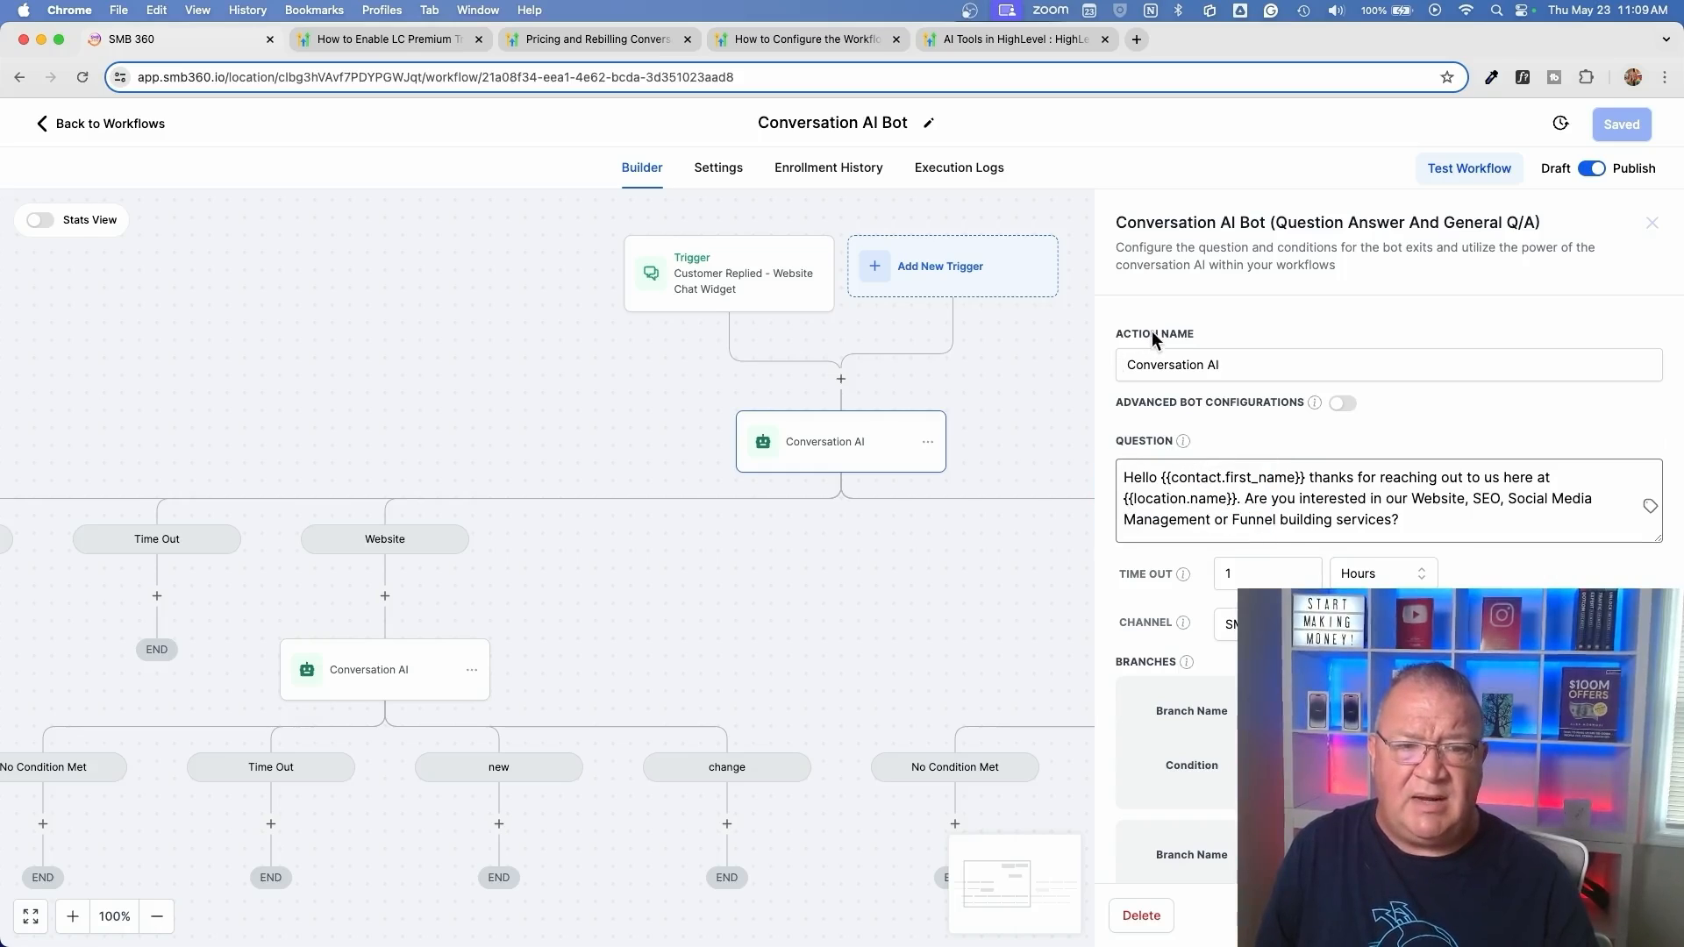
pyautogui.moveTo(1122, 477); pyautogui.dragTo(1454, 512)
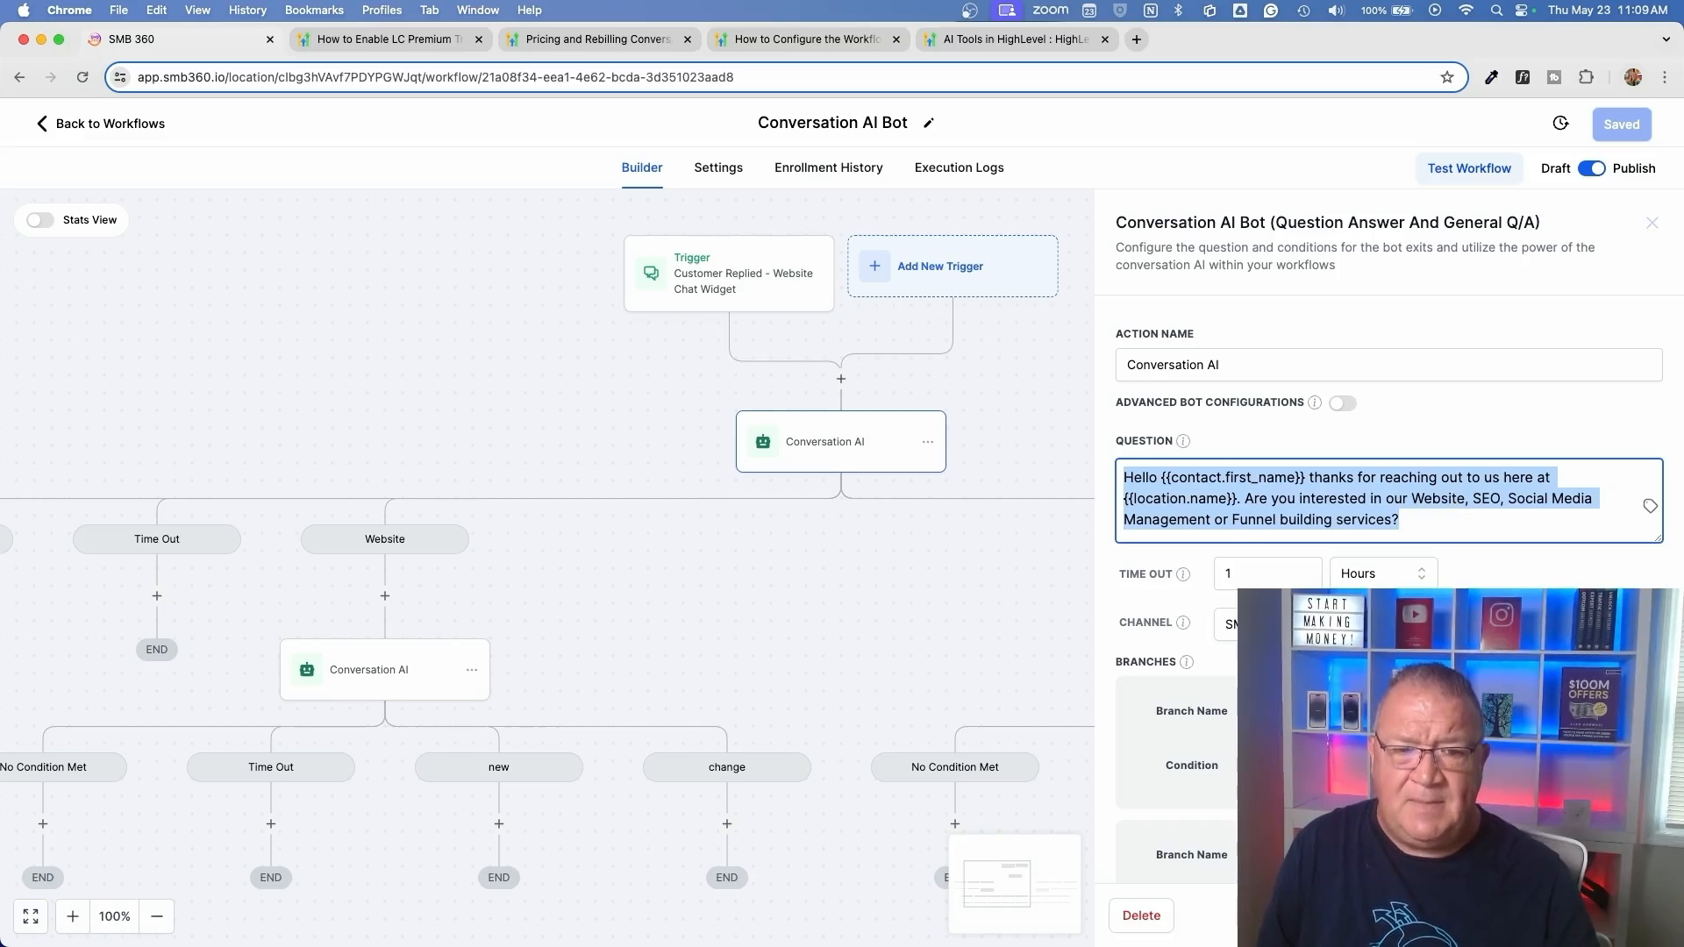
pyautogui.click(1474, 653)
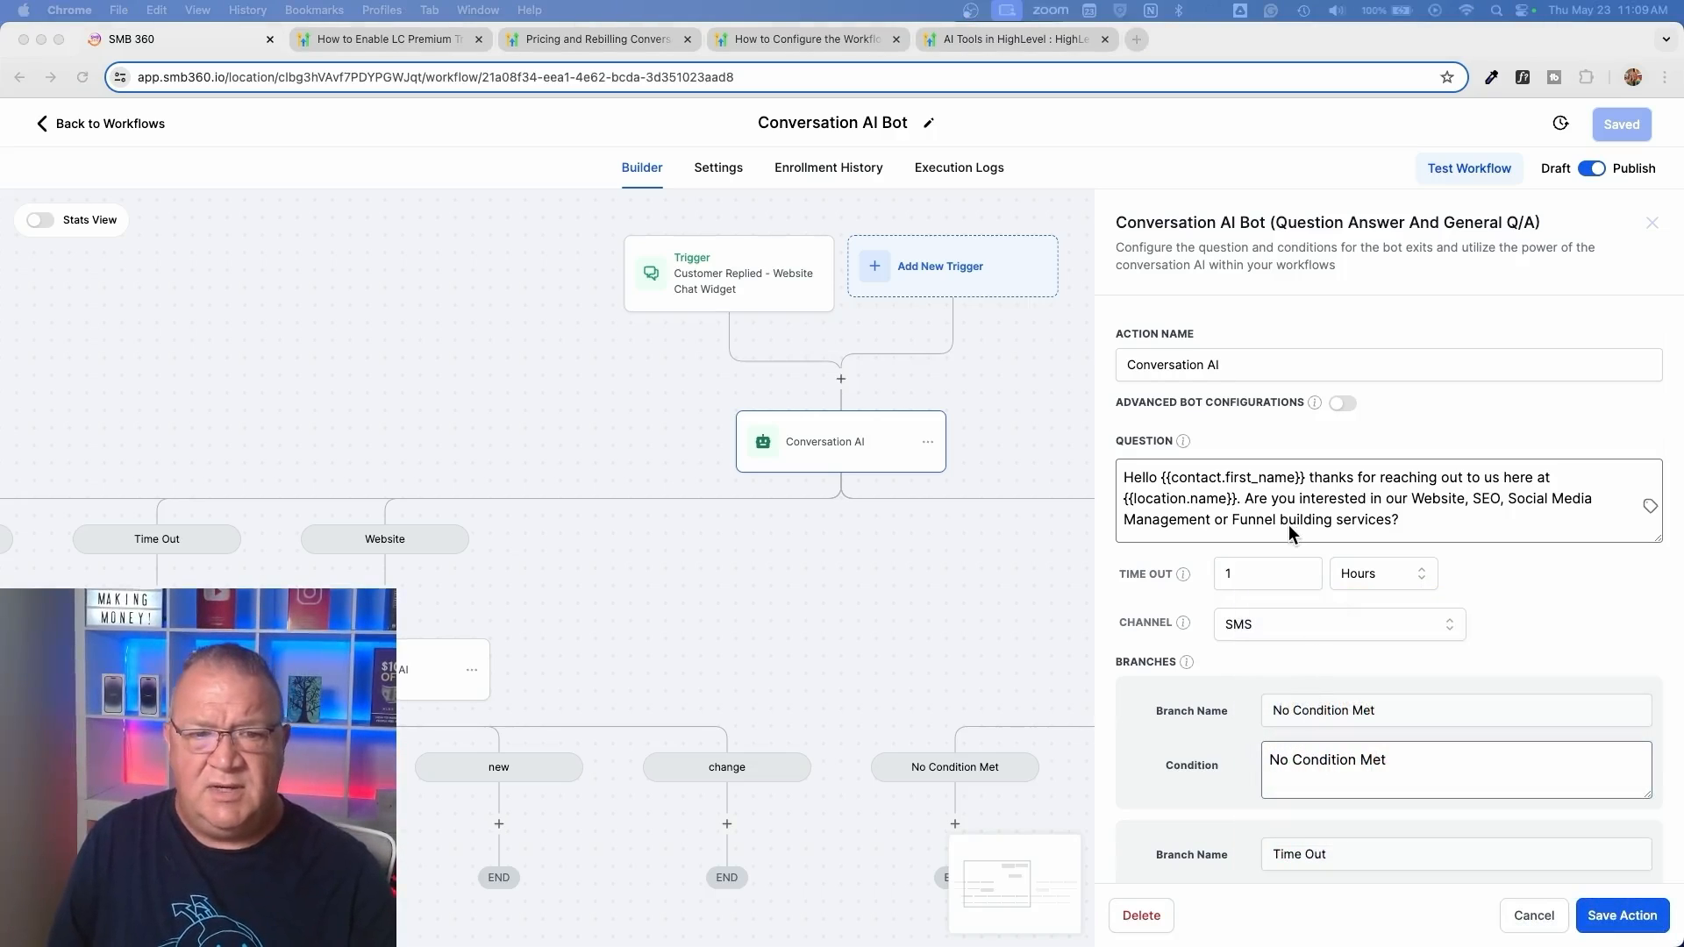
pyautogui.click(1379, 426)
pyautogui.scroll(3, 1381, 424)
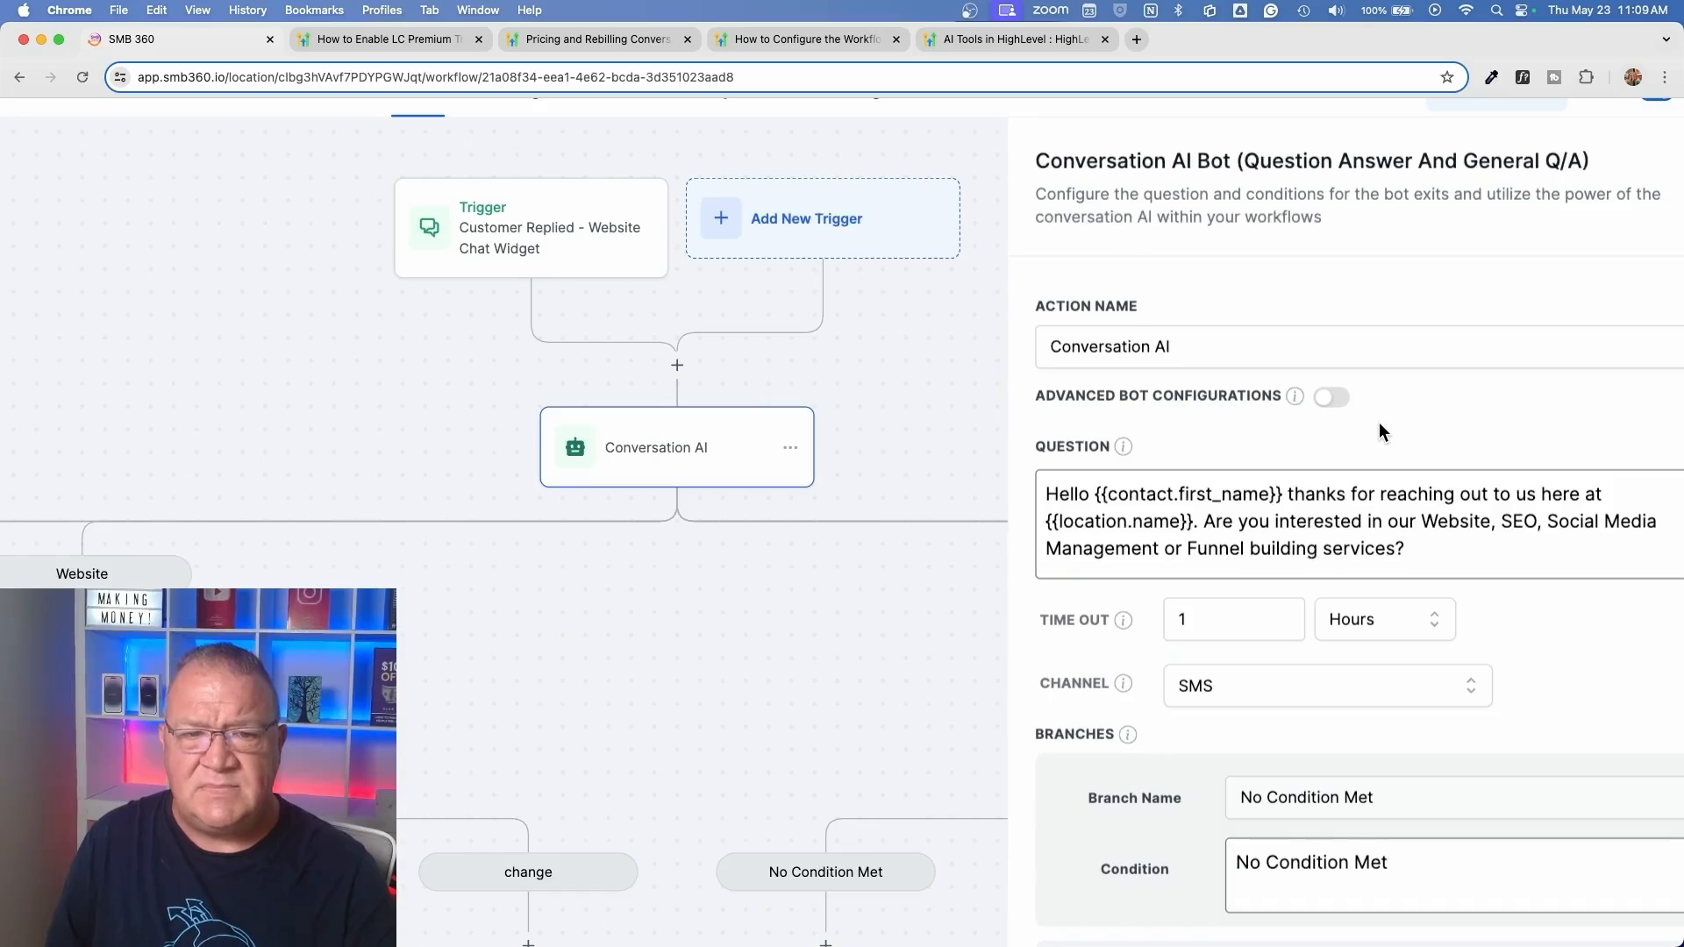
pyautogui.hscroll(2, 1379, 423)
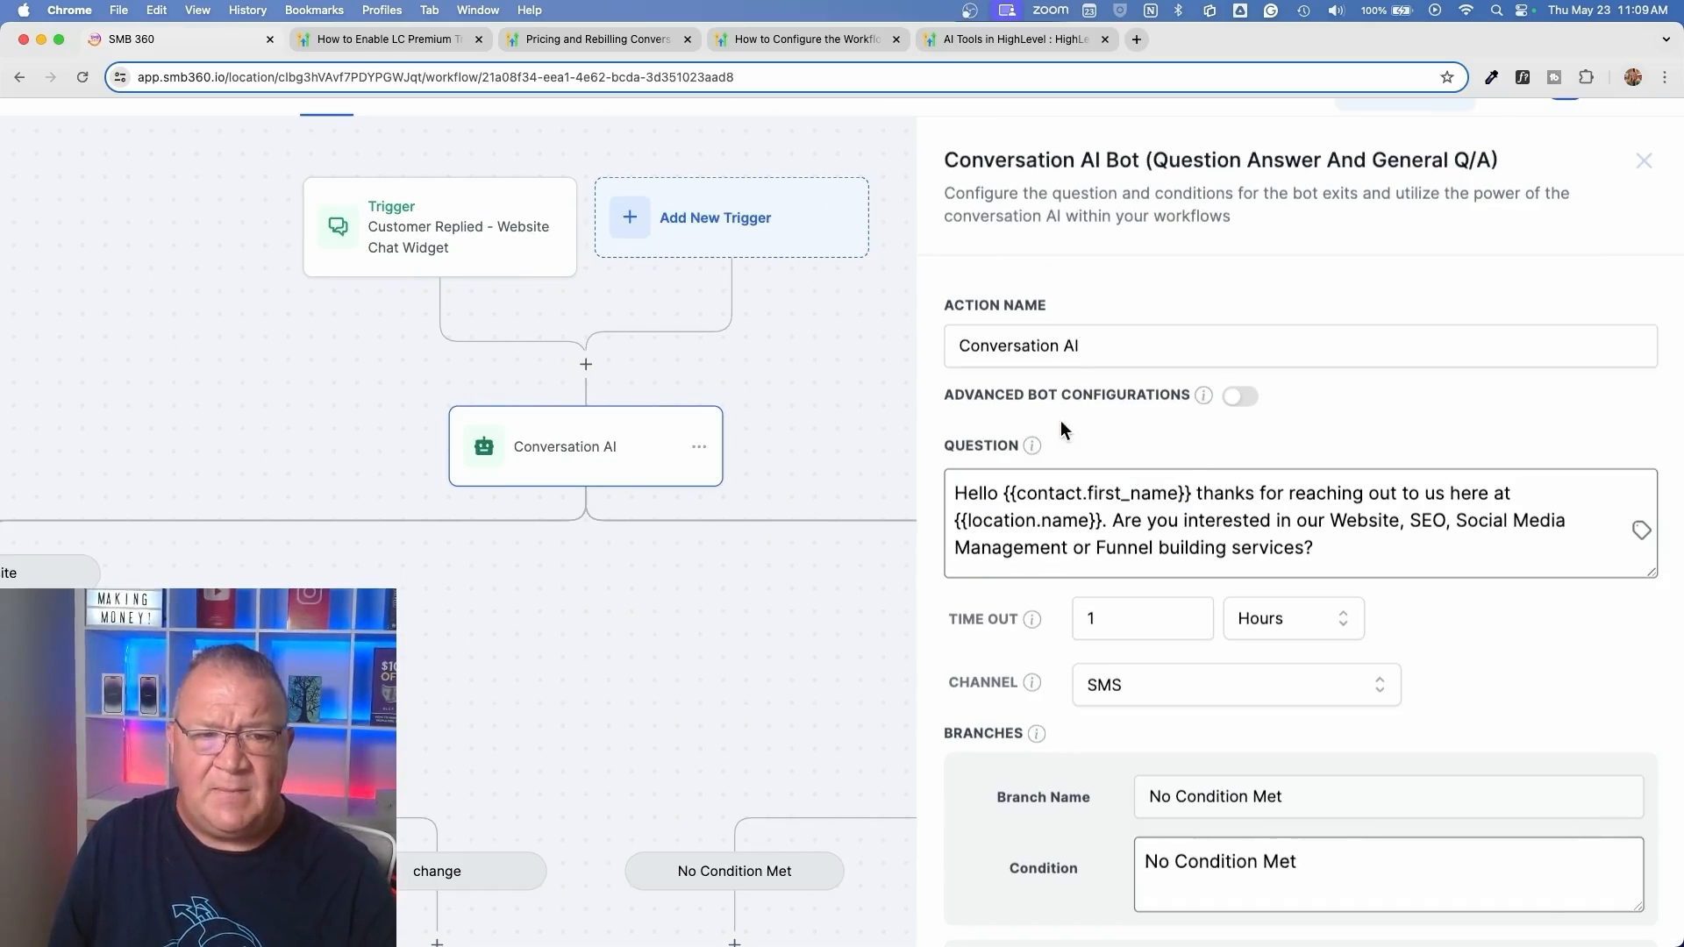
pyautogui.scroll(-3, 1308, 462)
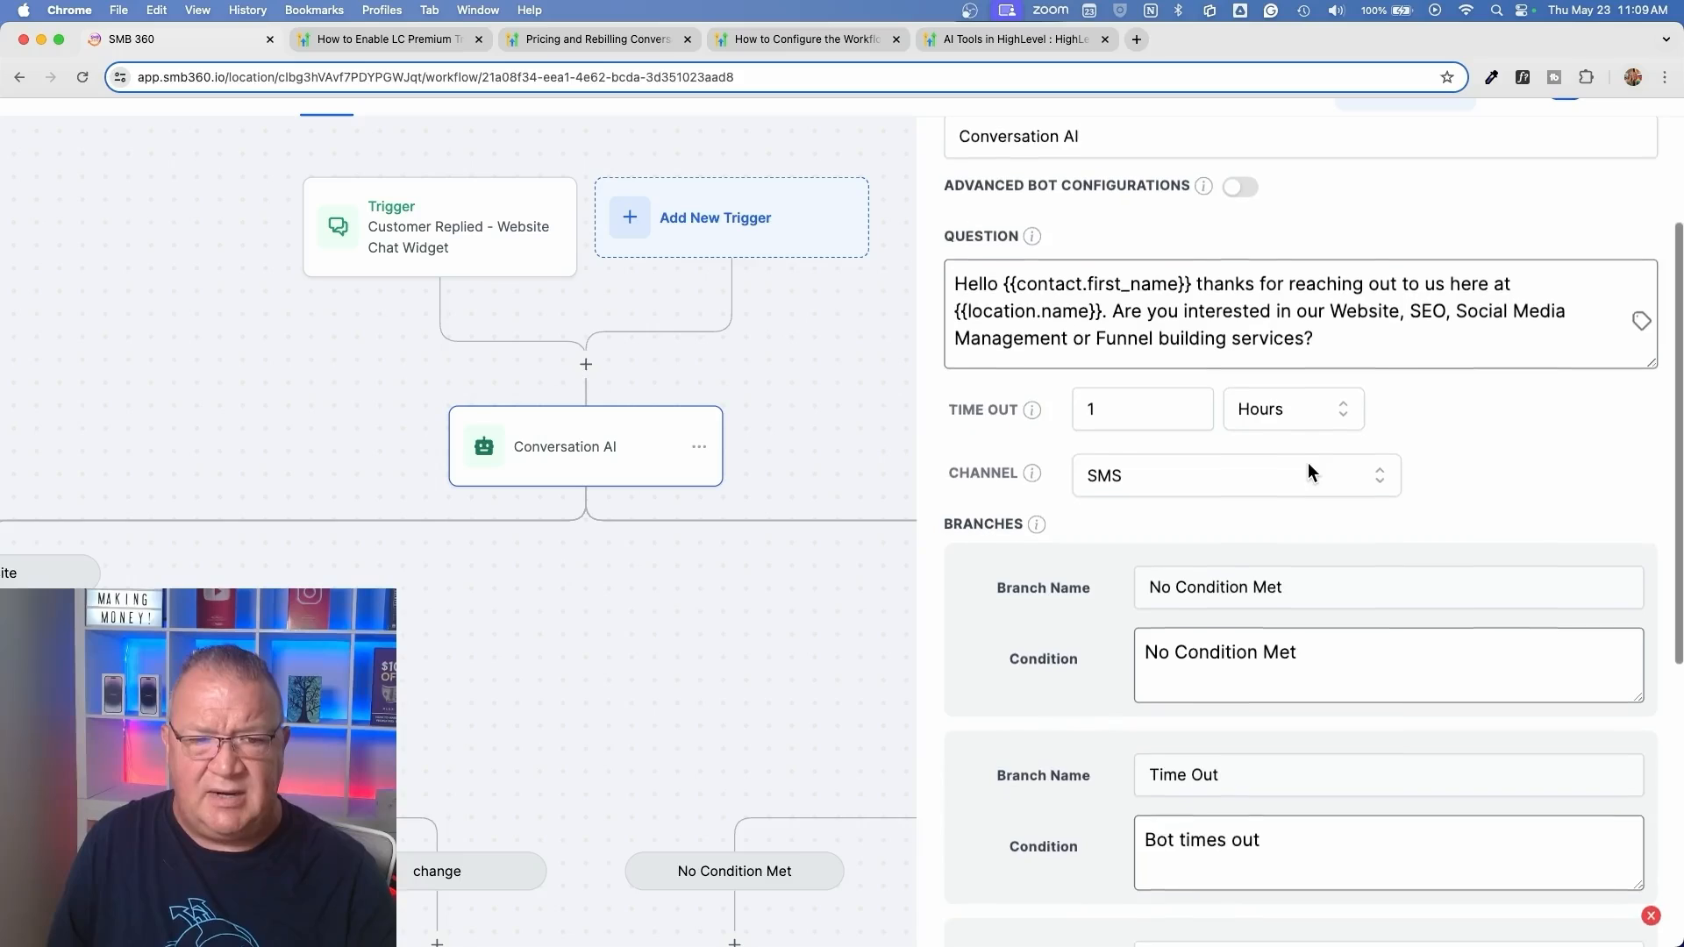
pyautogui.moveTo(1004, 277); pyautogui.dragTo(1190, 270)
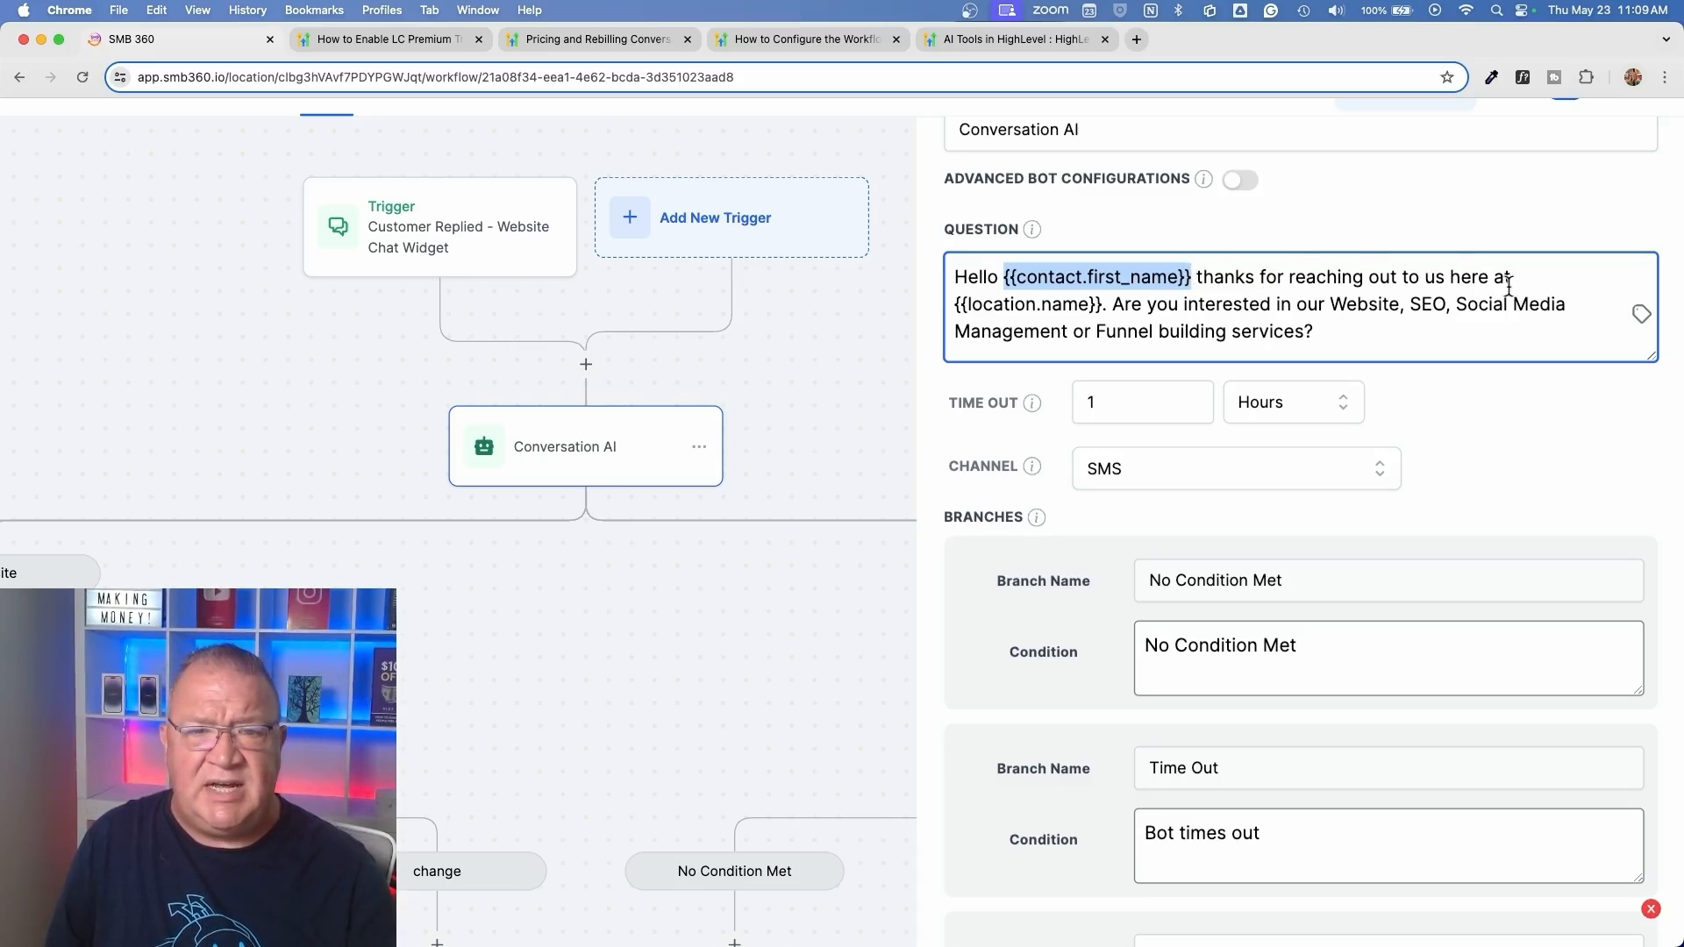
pyautogui.moveTo(950, 300); pyautogui.dragTo(1104, 299)
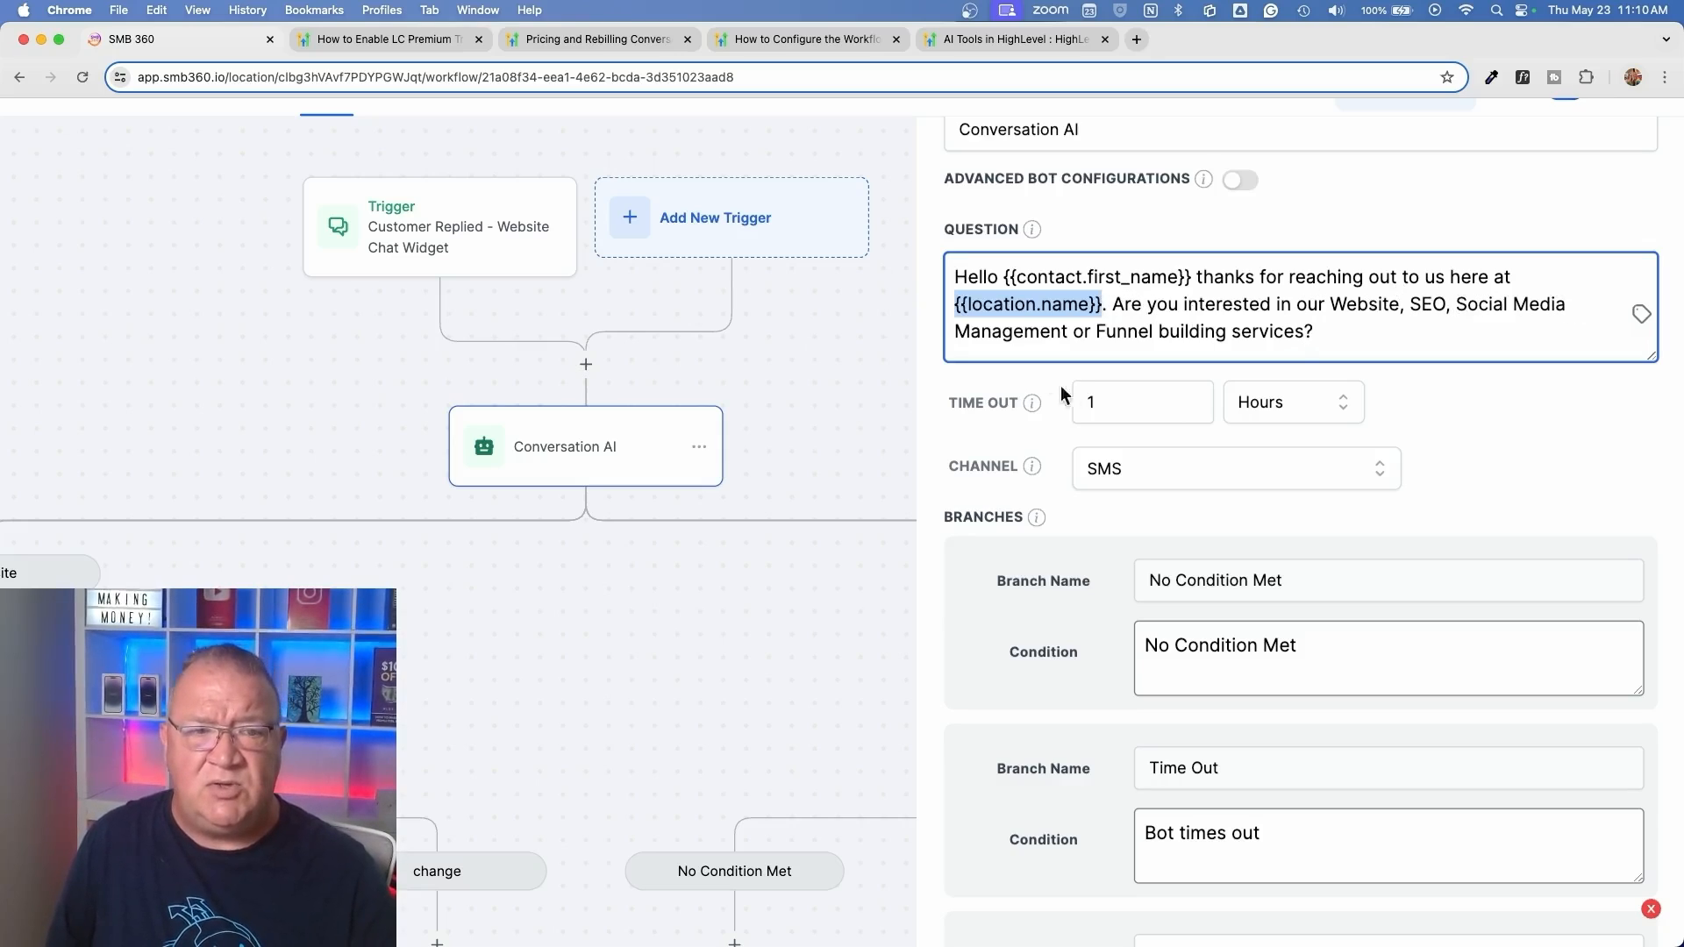
# Reword the end of the bot's question to "Social Media Management, Funnel building services or other?"
pyautogui.click(1321, 331)
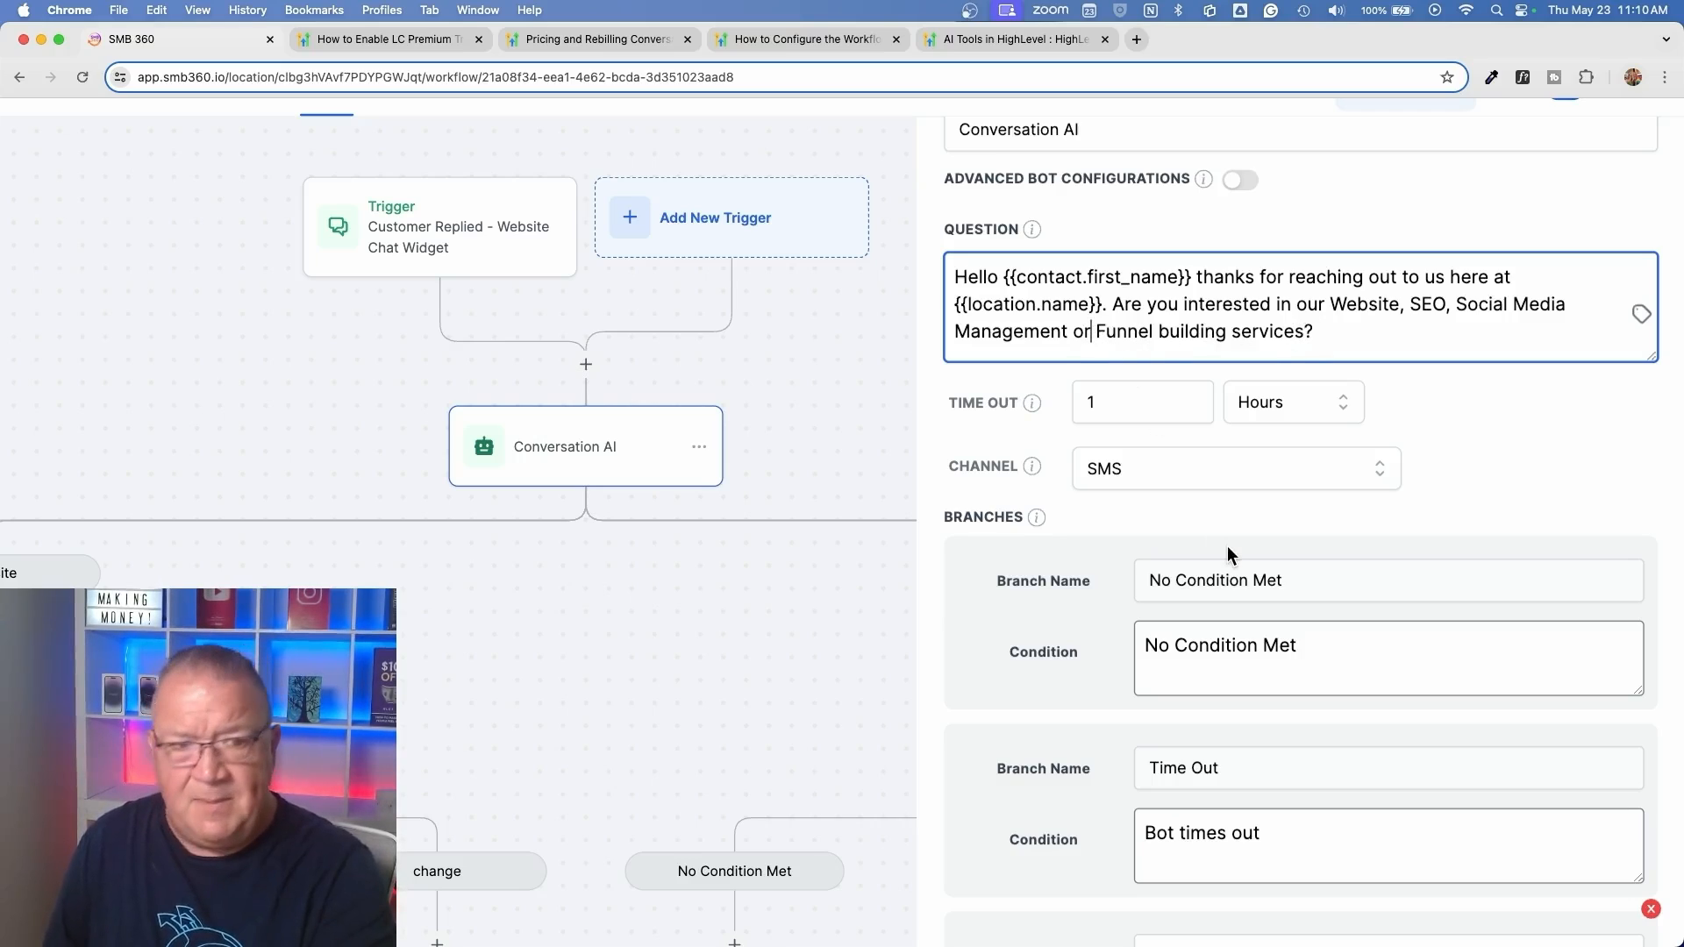
pyautogui.press('BackSpace')
pyautogui.press('BackSpace')
pyautogui.press('BackSpace')
pyautogui.write(',')
pyautogui.press('Right')
pyautogui.press('Right')
pyautogui.press('Right')
pyautogui.press('Right')
pyautogui.press('Right')
pyautogui.press('Right')
pyautogui.press('Right')
pyautogui.press('Right')
pyautogui.press('Right')
pyautogui.press('Right')
pyautogui.press('Right')
pyautogui.press('Right')
pyautogui.press('Right')
pyautogui.press('Right')
pyautogui.press('Right')
pyautogui.press('Right')
pyautogui.press('Right')
pyautogui.press('Right')
pyautogui.press('Right')
pyautogui.press('Right')
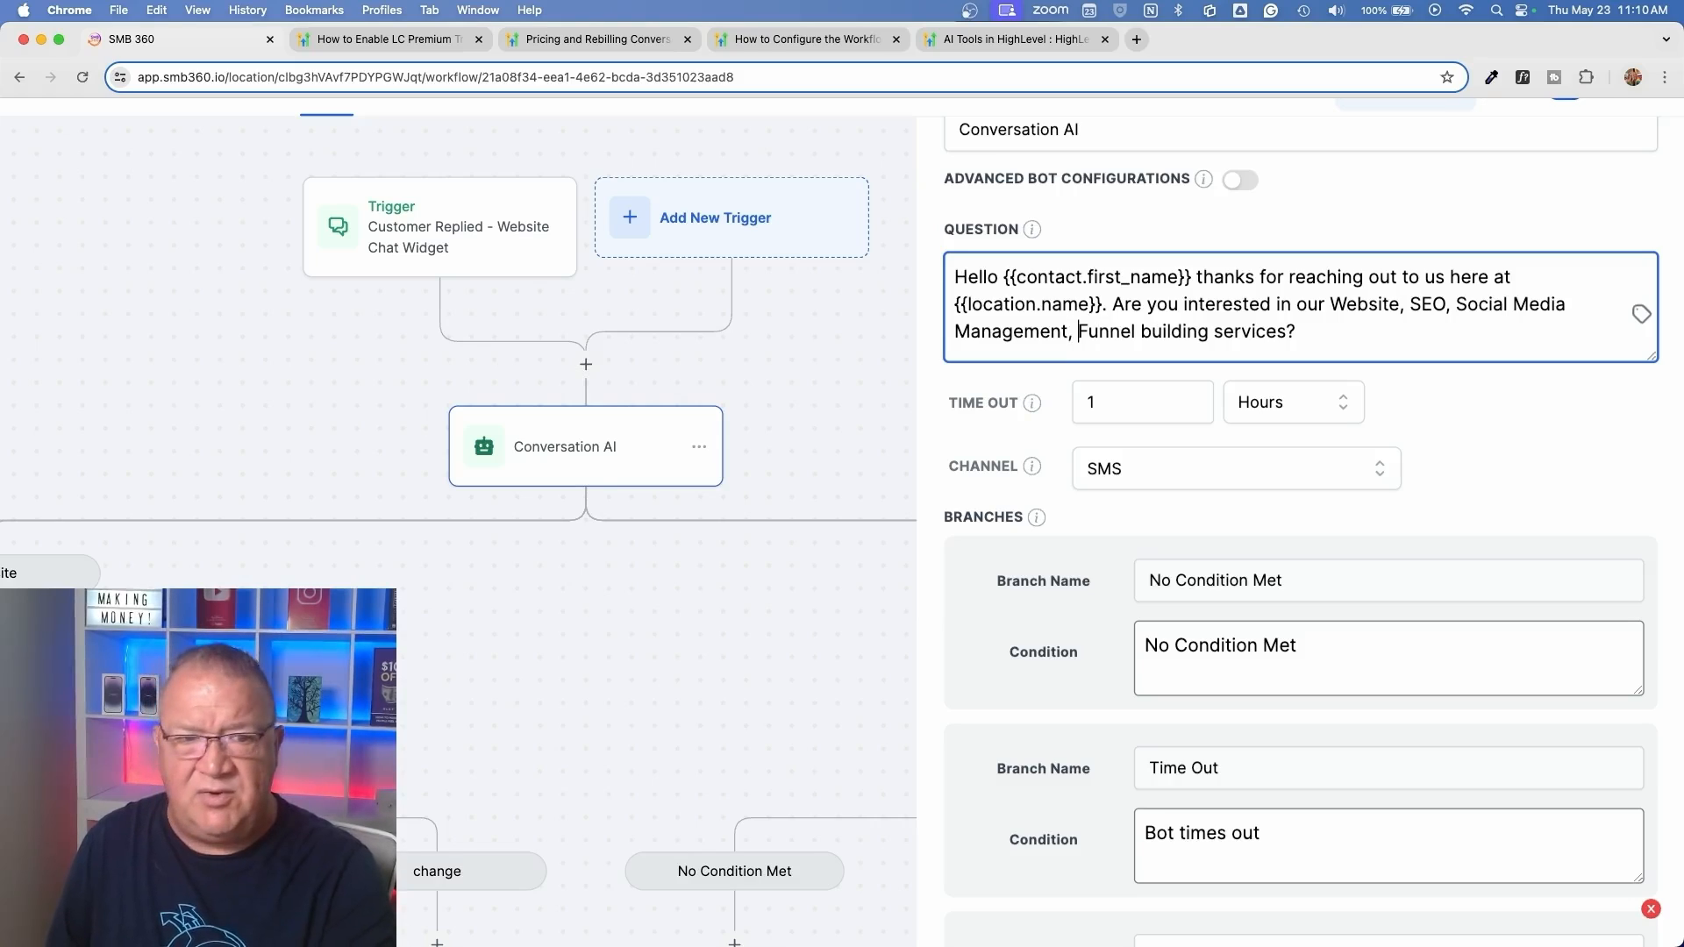
pyautogui.press('Right')
pyautogui.press('Right')
pyautogui.press('Right')
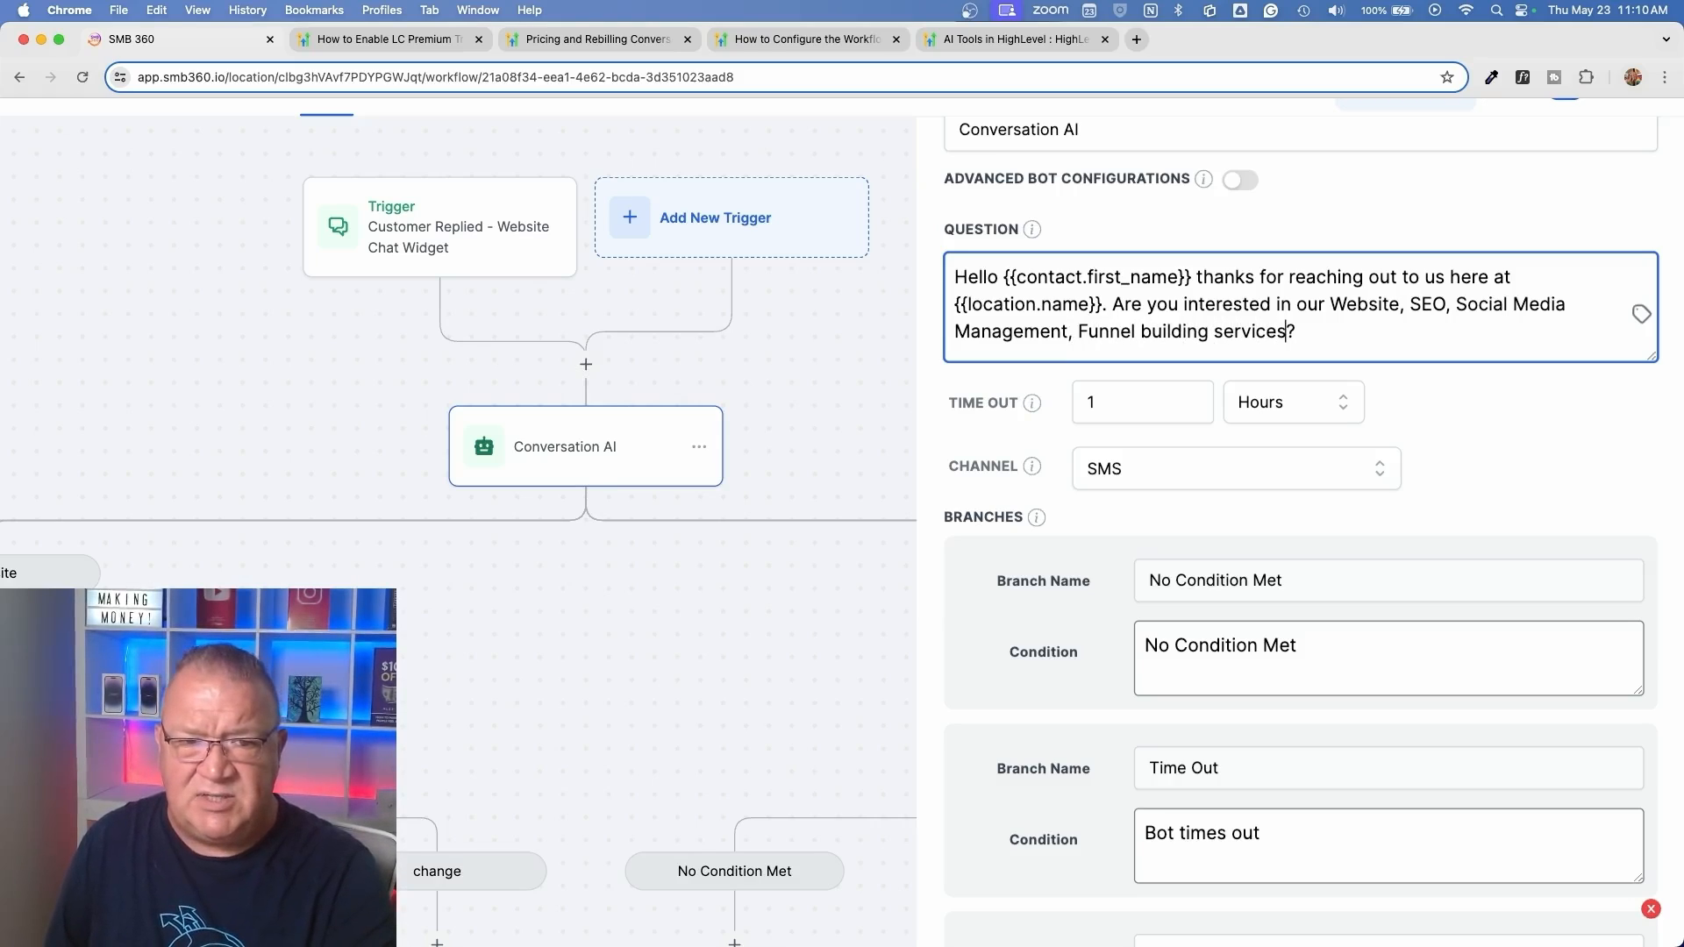
pyautogui.write('or other')
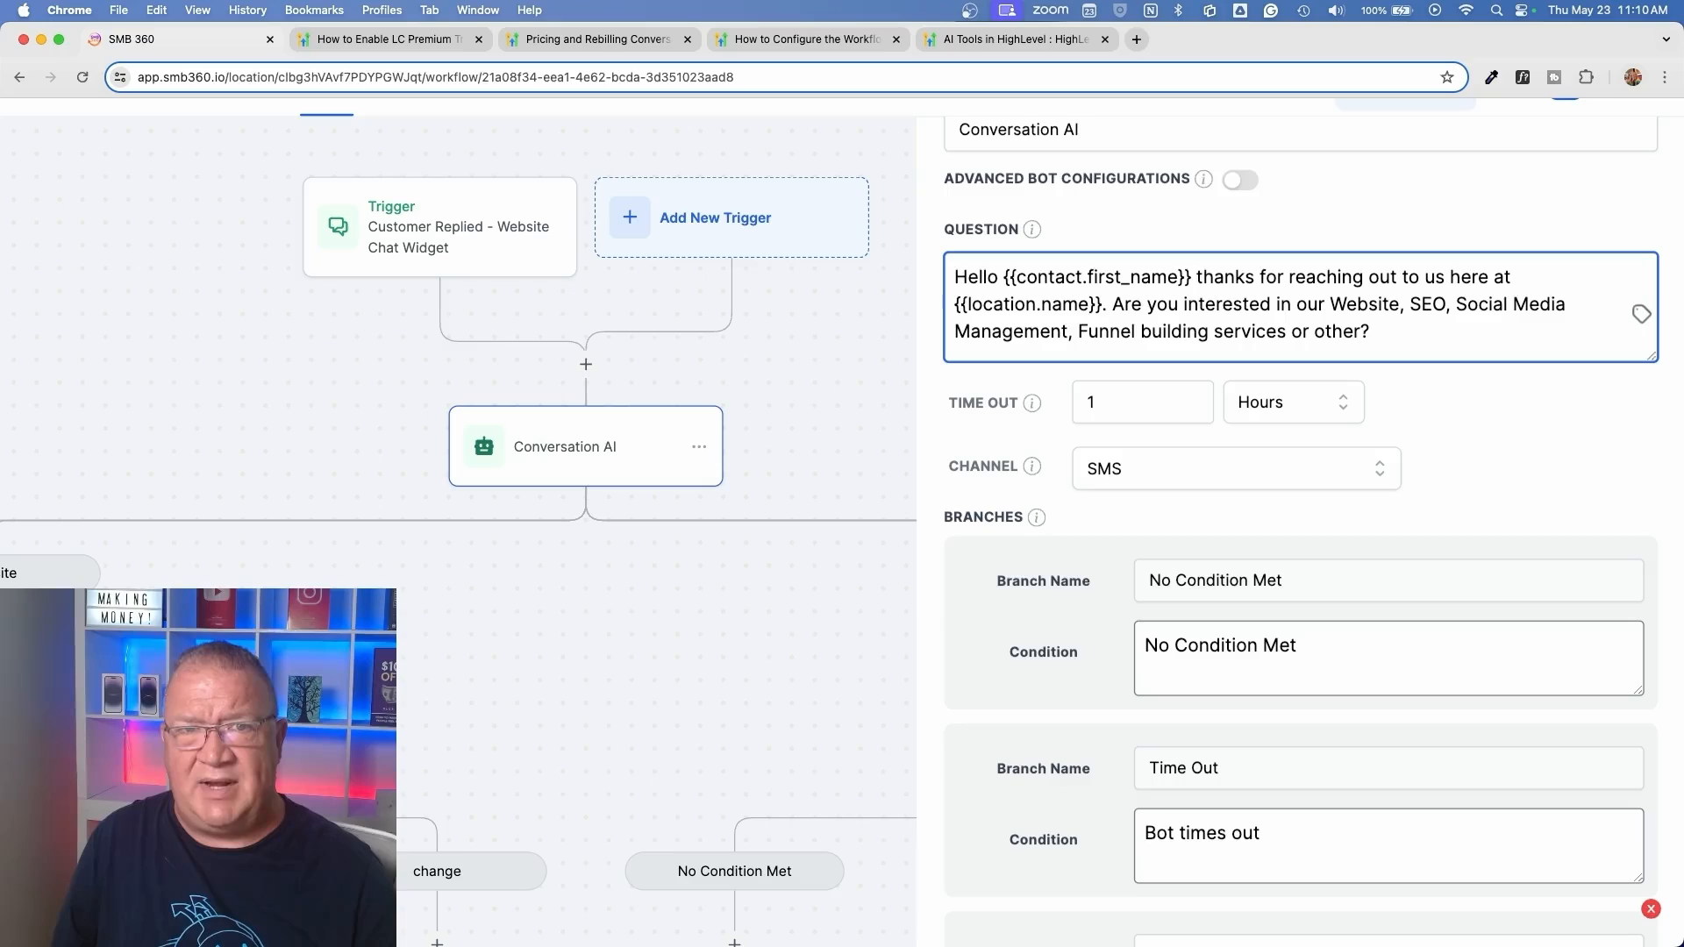
# Review the channel options of the first Conversation AI action, leaving SMS selected
pyautogui.scroll(-2, 1519, 491)
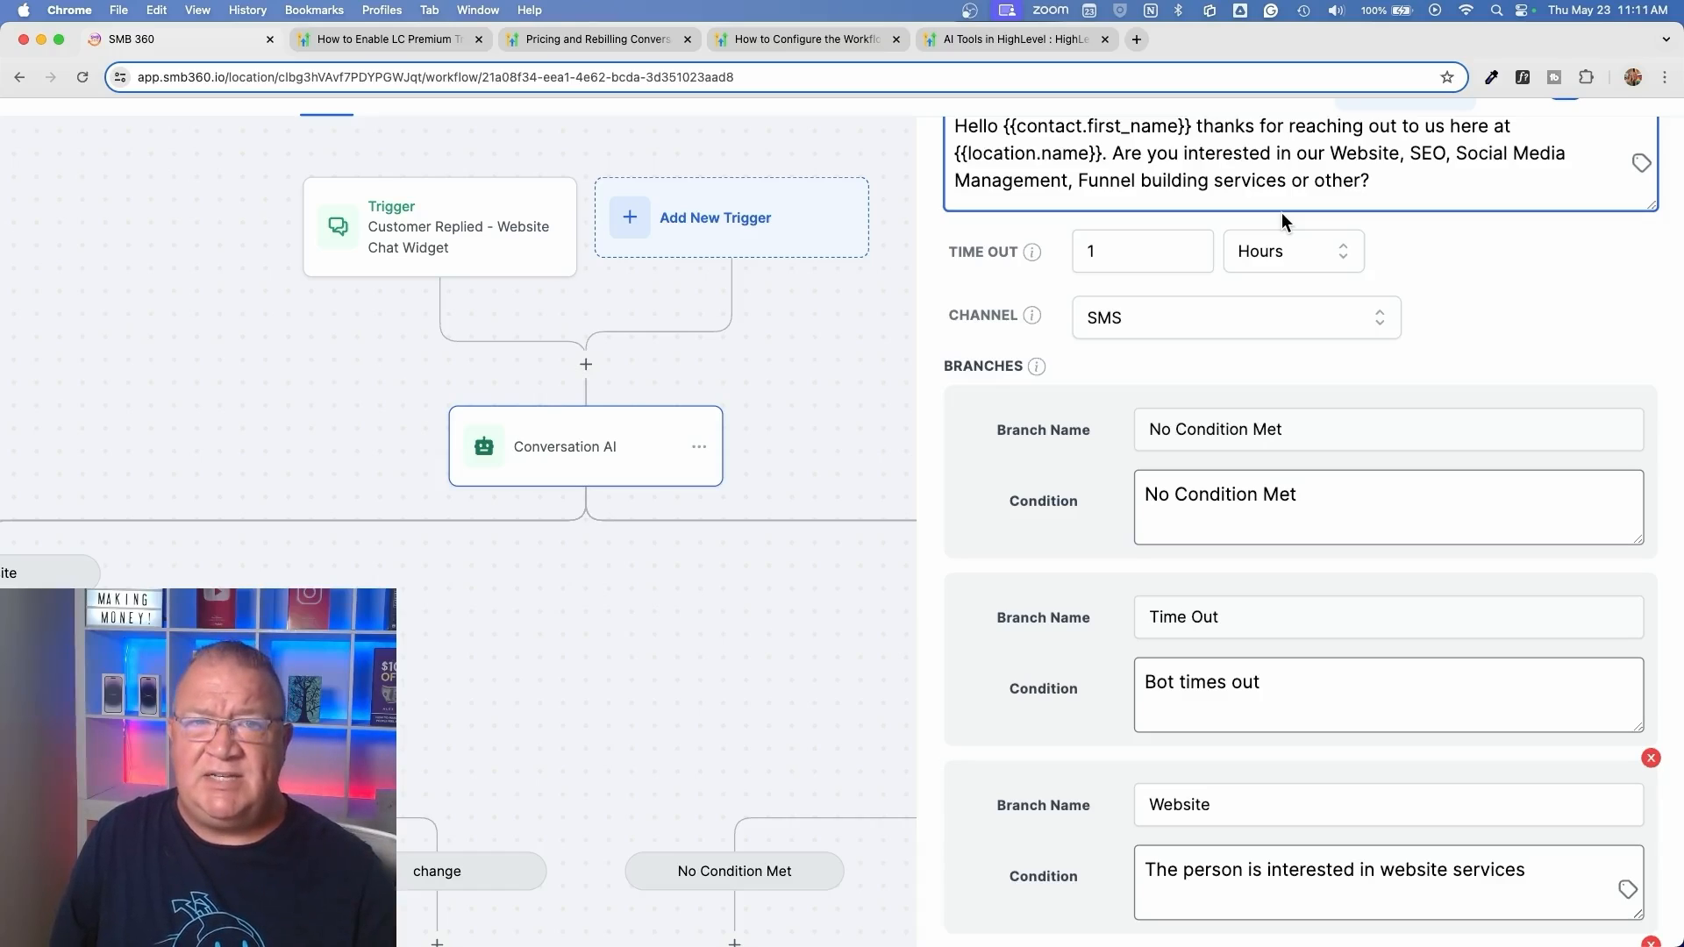
pyautogui.click(1312, 319)
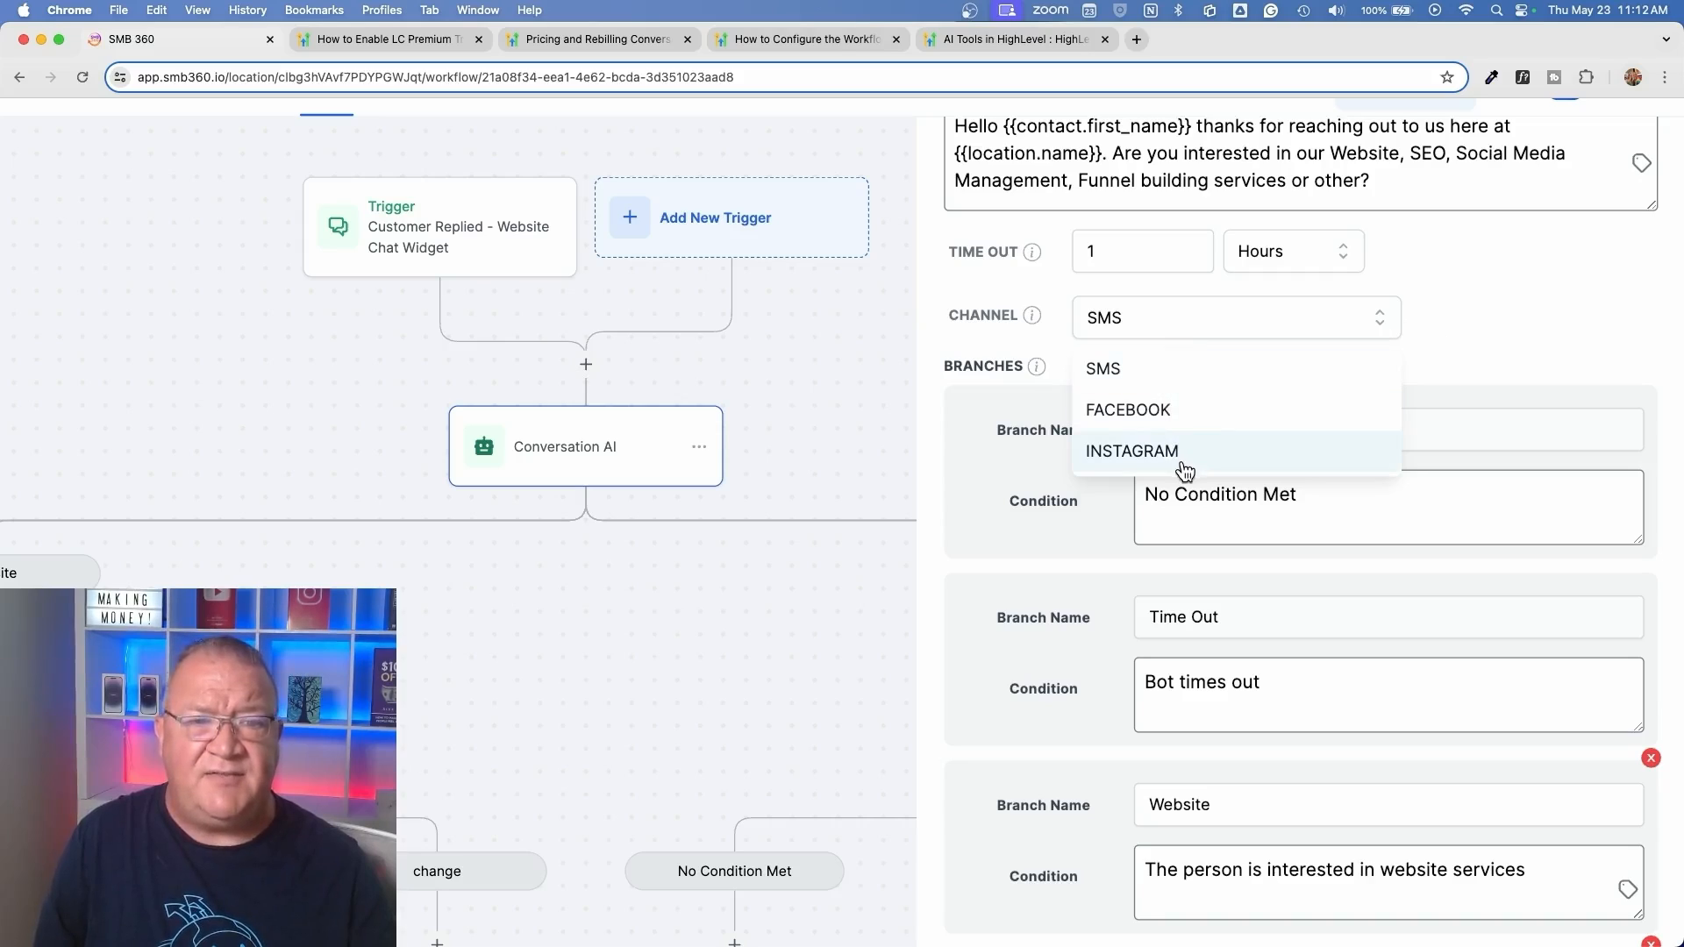
pyautogui.click(1456, 306)
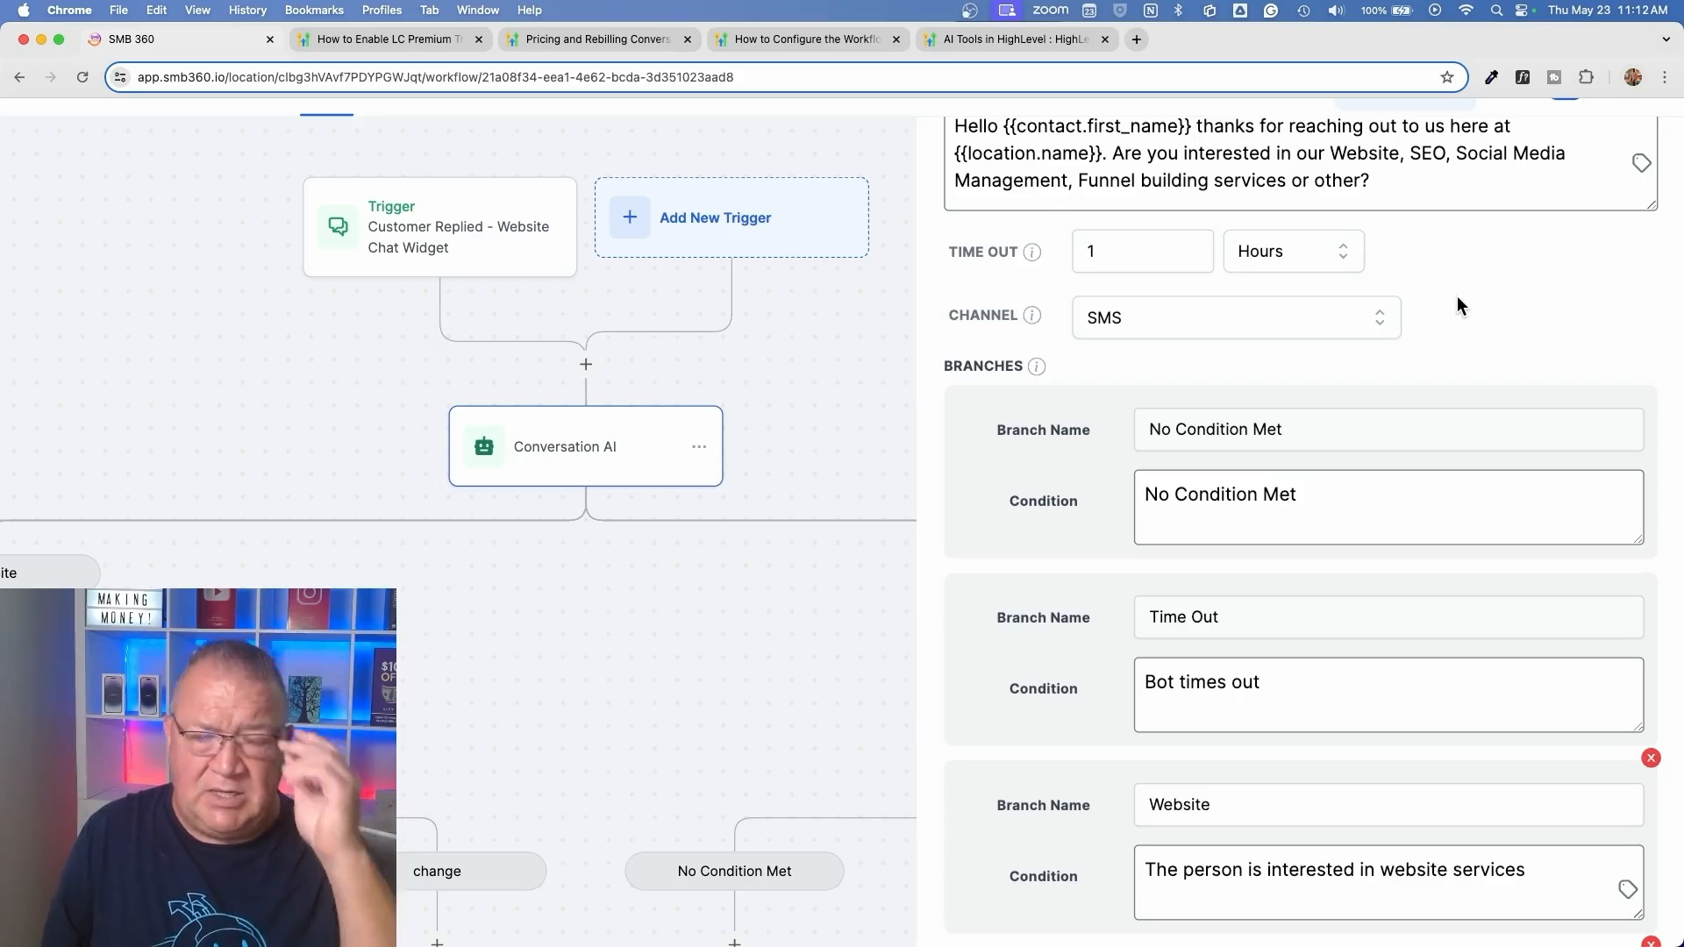
# Examine the No Condition Met, Time Out and Website branches alongside the question, and leave the Conversation AI action without saving
pyautogui.scroll(-3, 1457, 298)
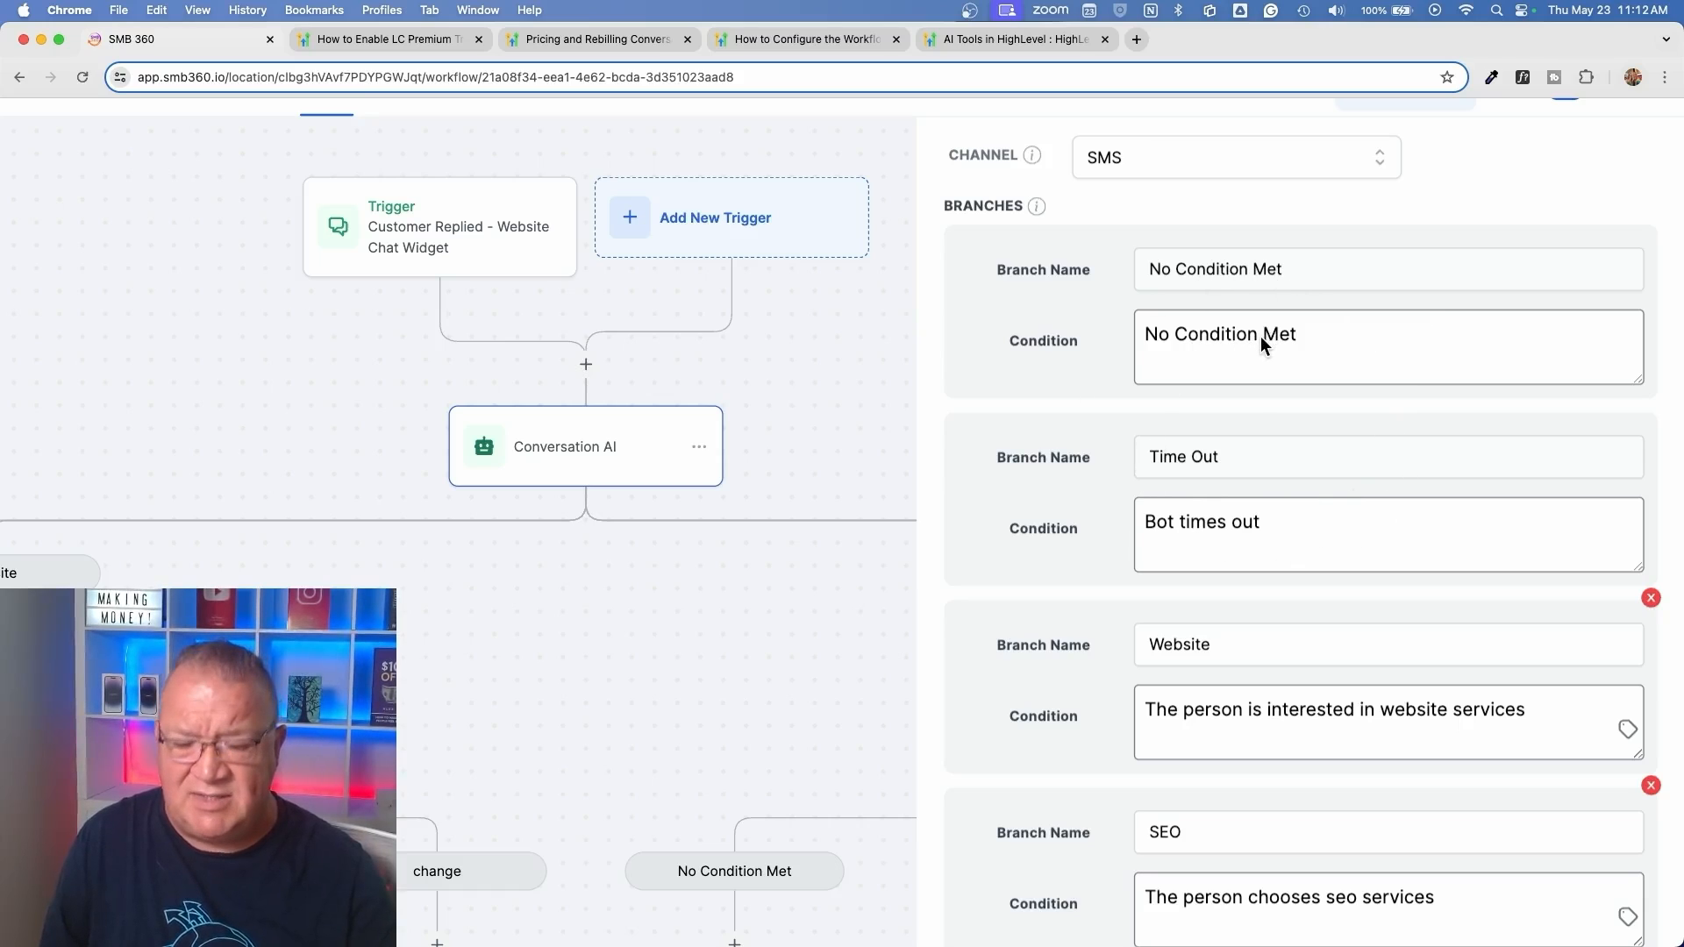
pyautogui.scroll(5, 1261, 334)
pyautogui.hscroll(2, 1260, 333)
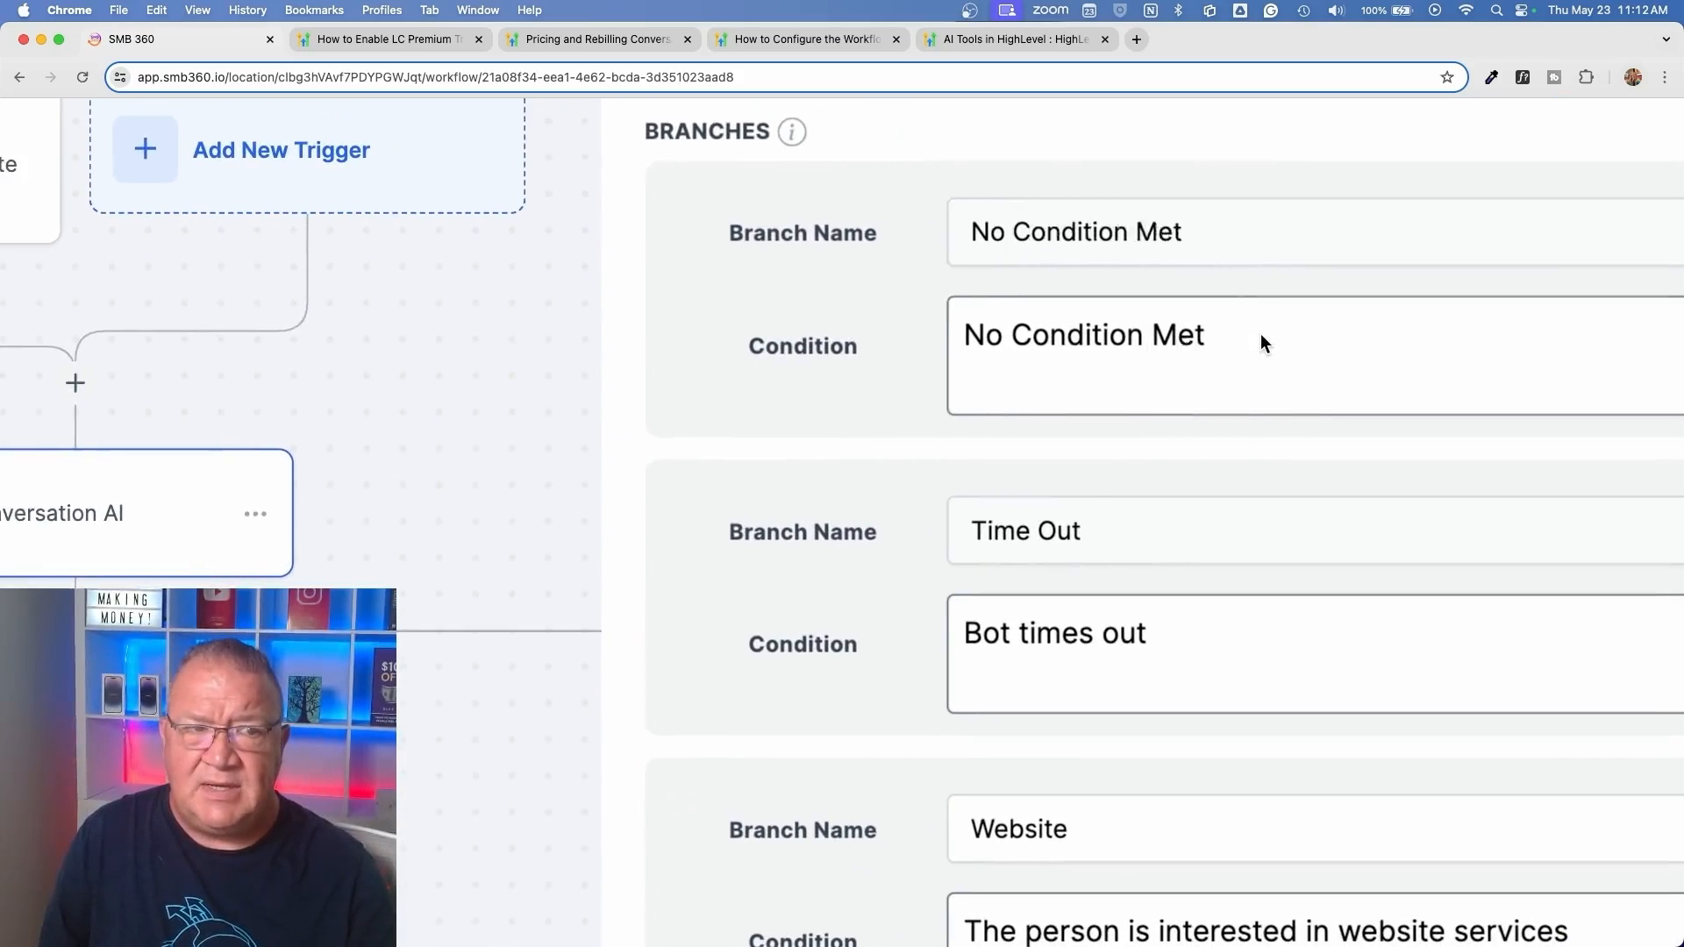
pyautogui.hscroll(3, 1260, 333)
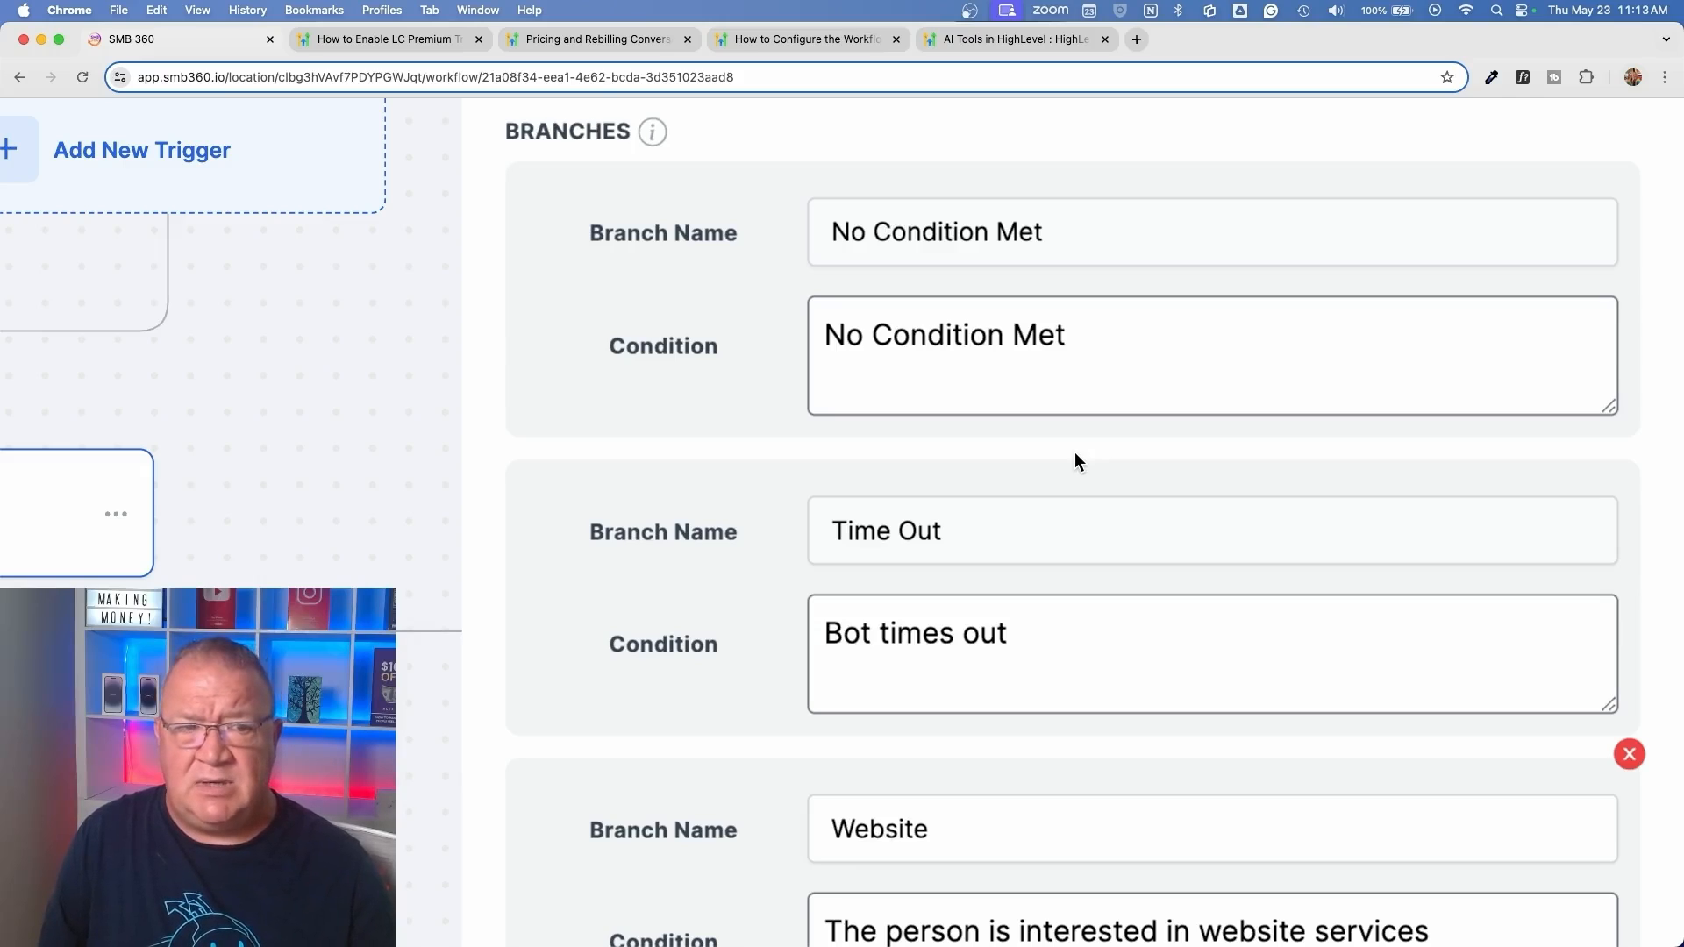
pyautogui.scroll(5, 1076, 451)
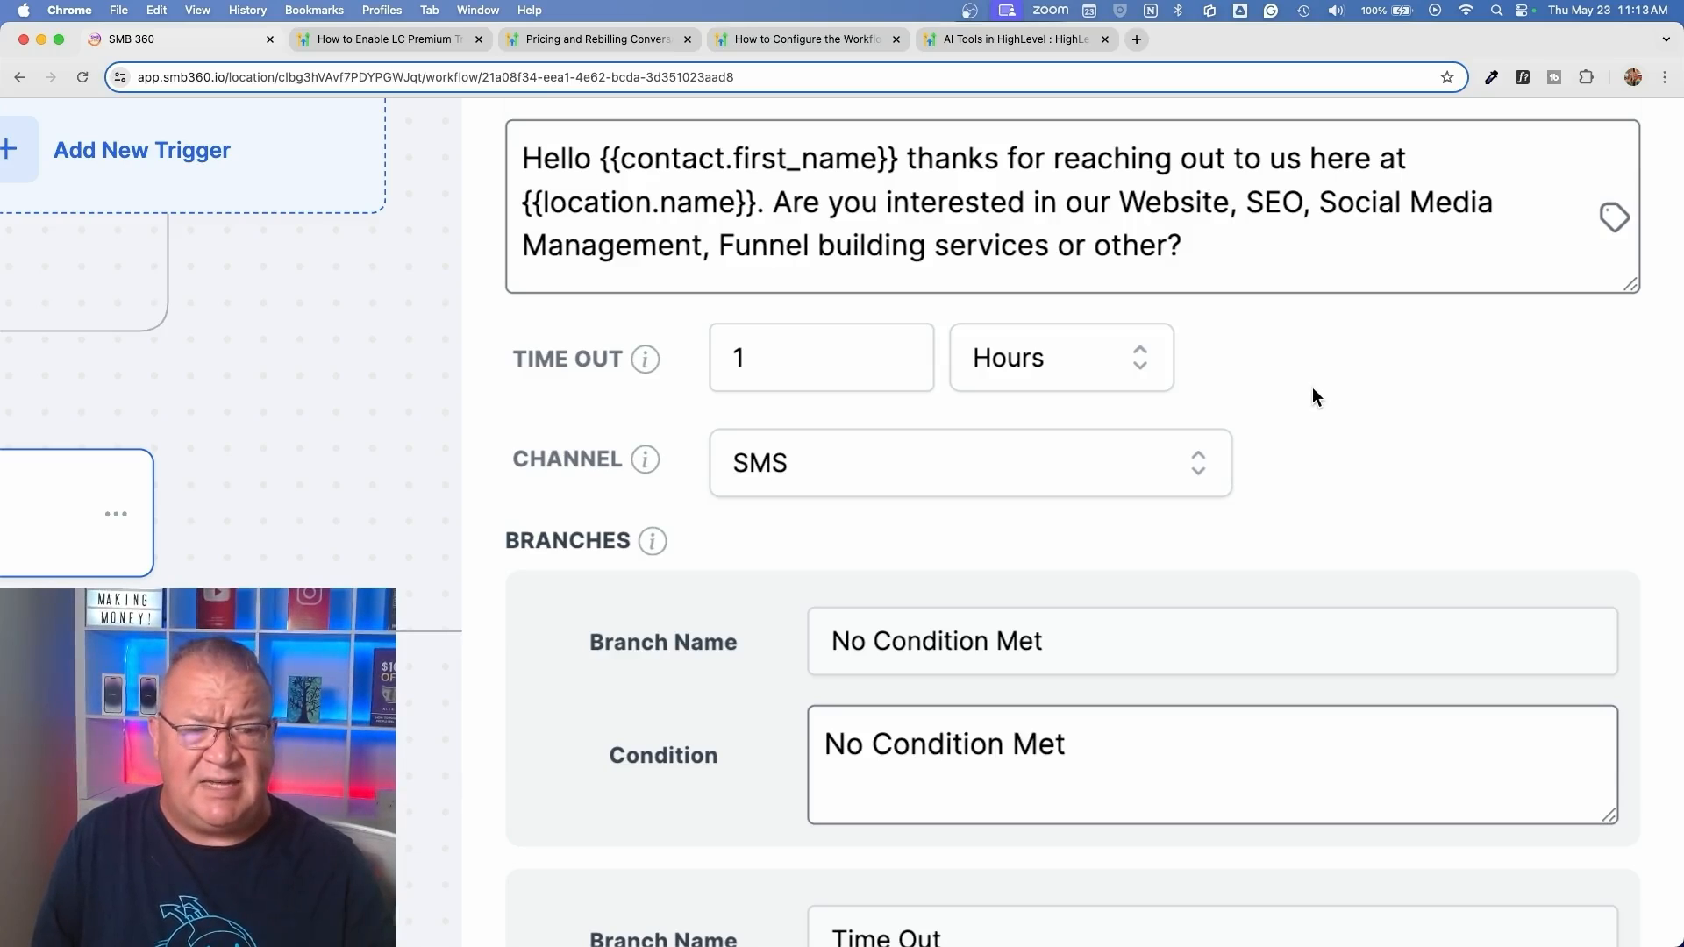
pyautogui.scroll(-6, 1307, 390)
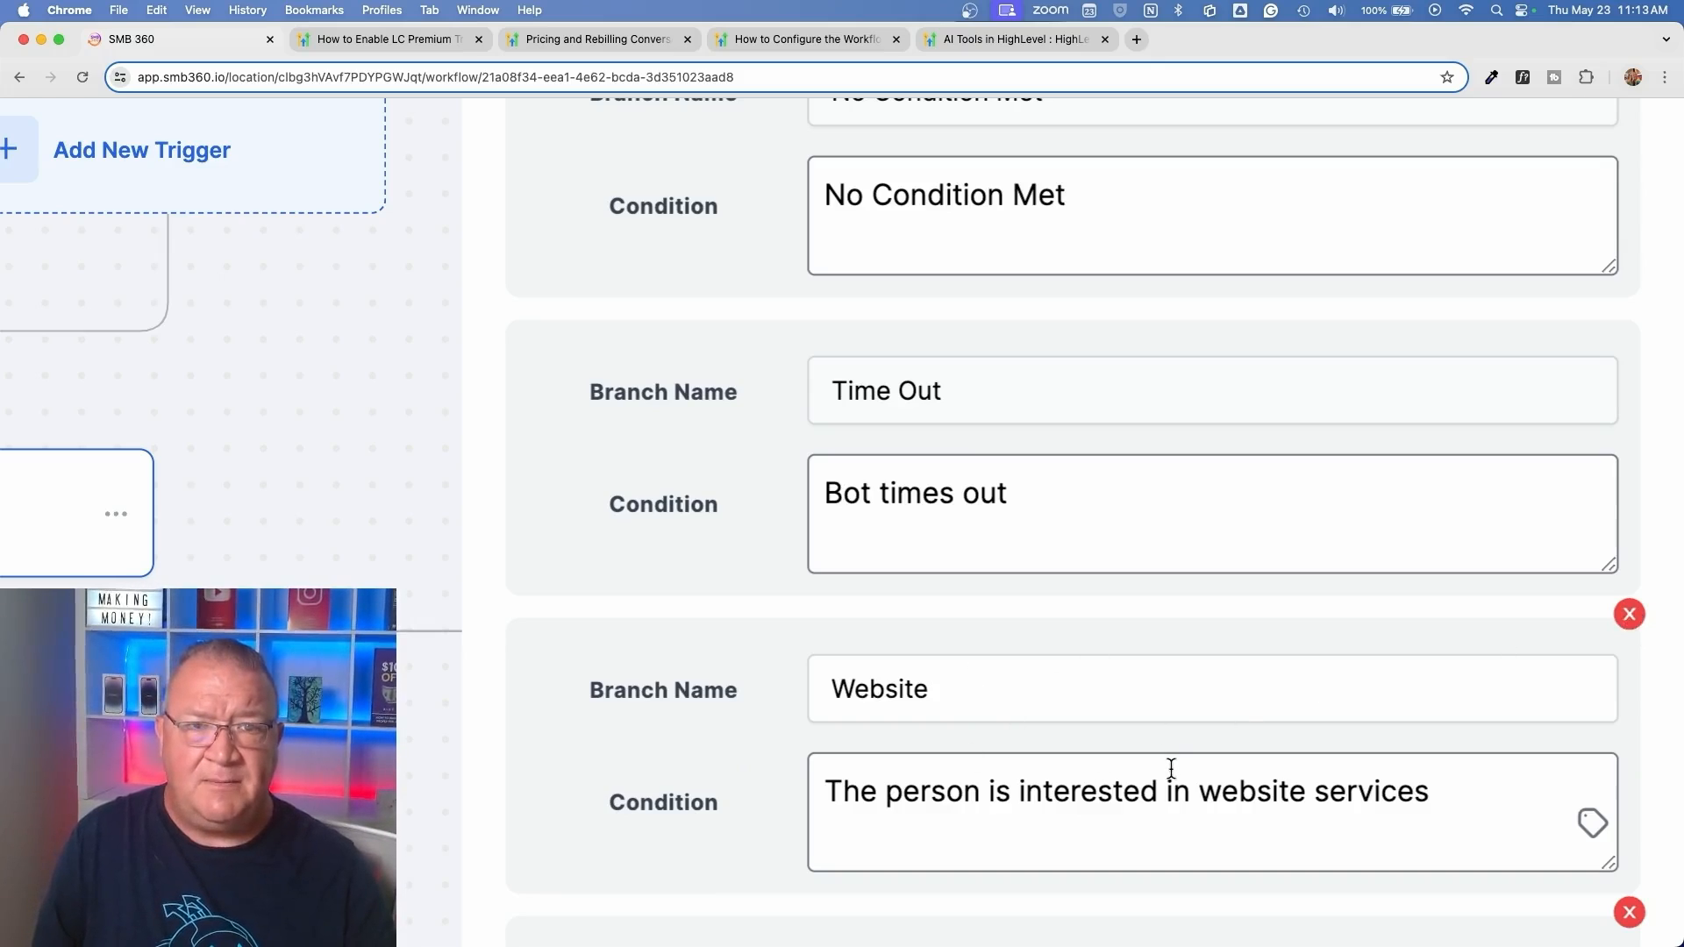
pyautogui.scroll(3, 1196, 688)
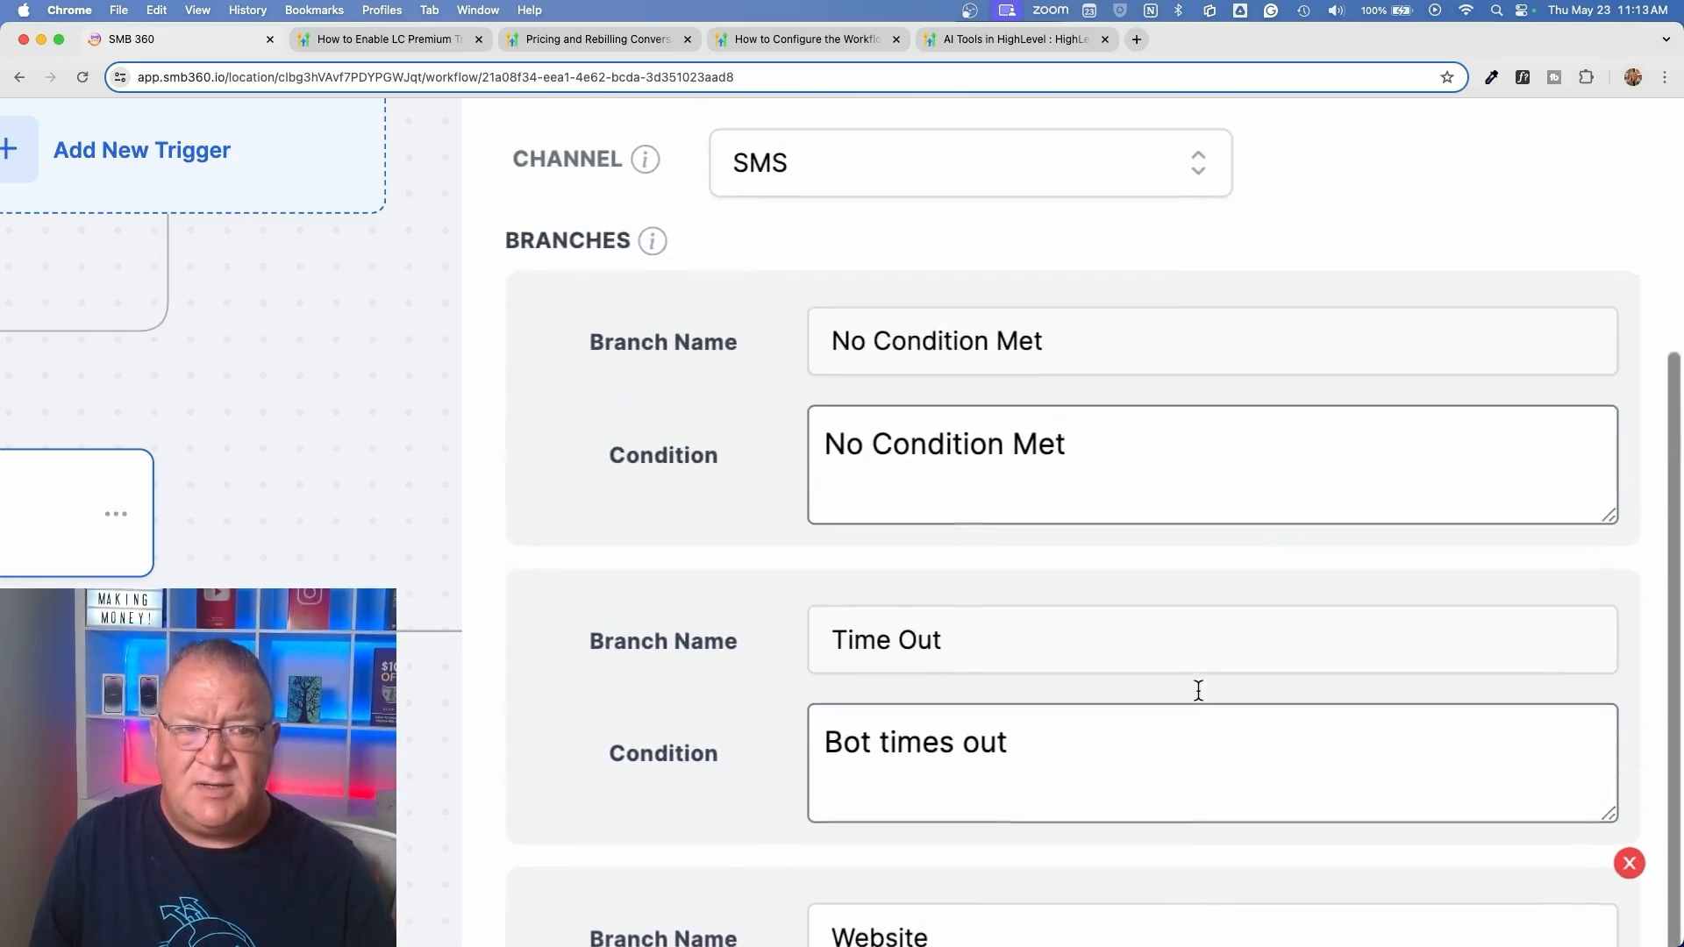
pyautogui.scroll(1, 1198, 690)
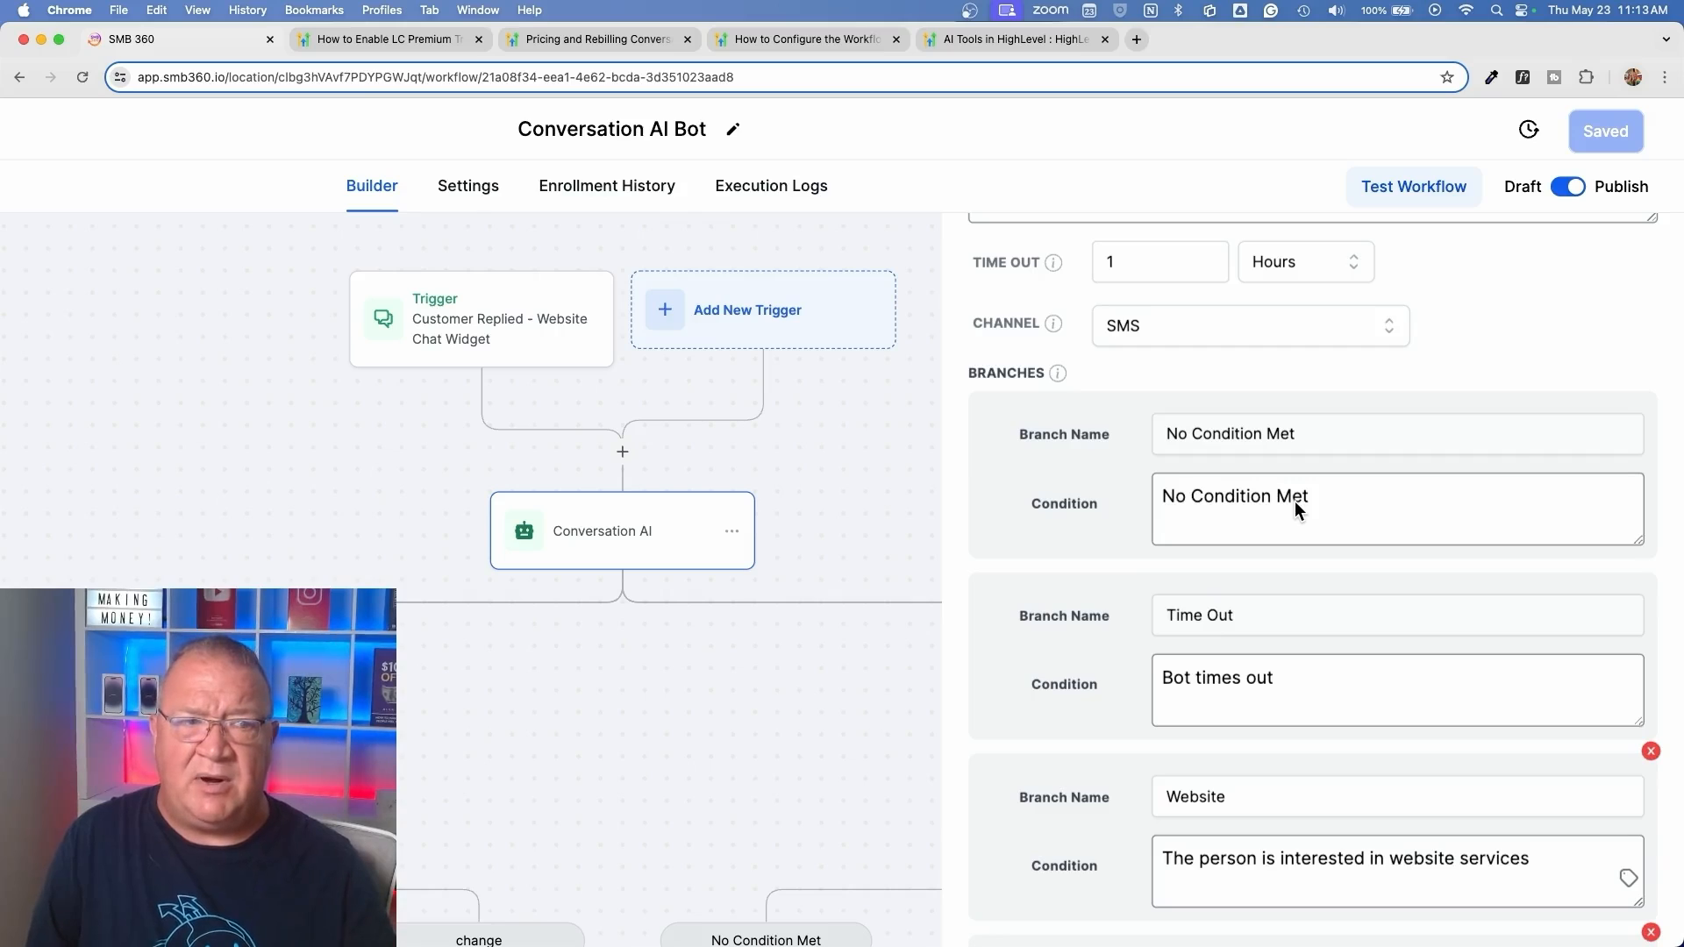
pyautogui.scroll(-3, 1294, 502)
pyautogui.click(1534, 915)
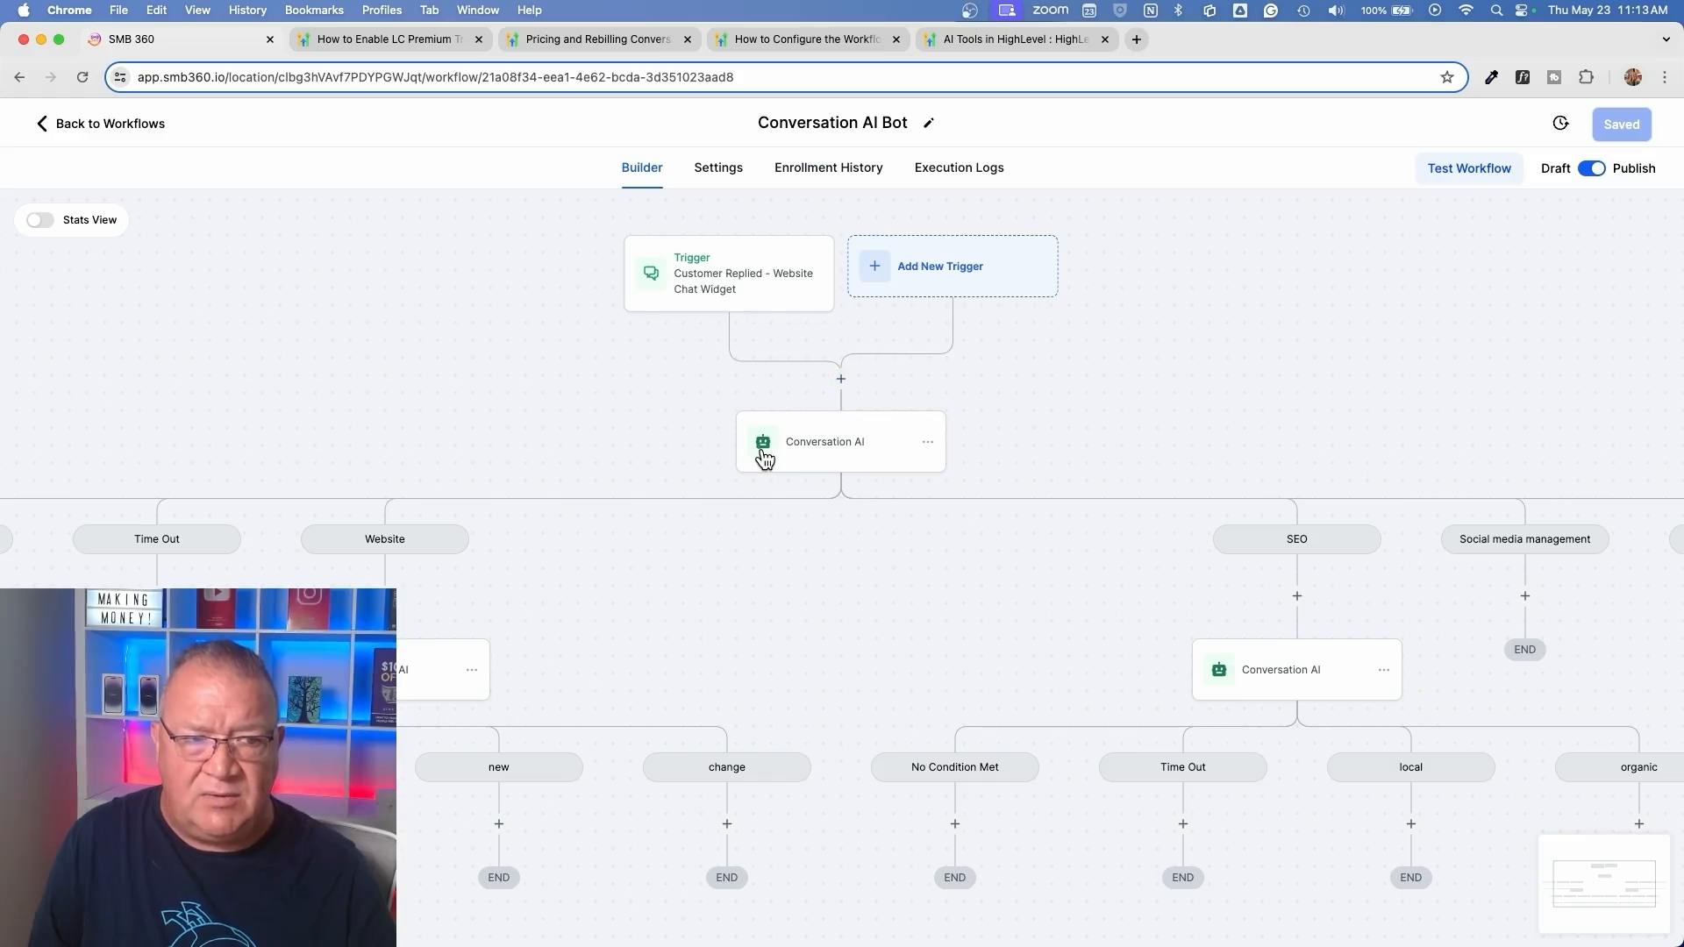
# Search the actions for "con" above the first Conversation AI step to locate the Conversation AI action, and close the list without adding anything
pyautogui.scroll(5, 760, 452)
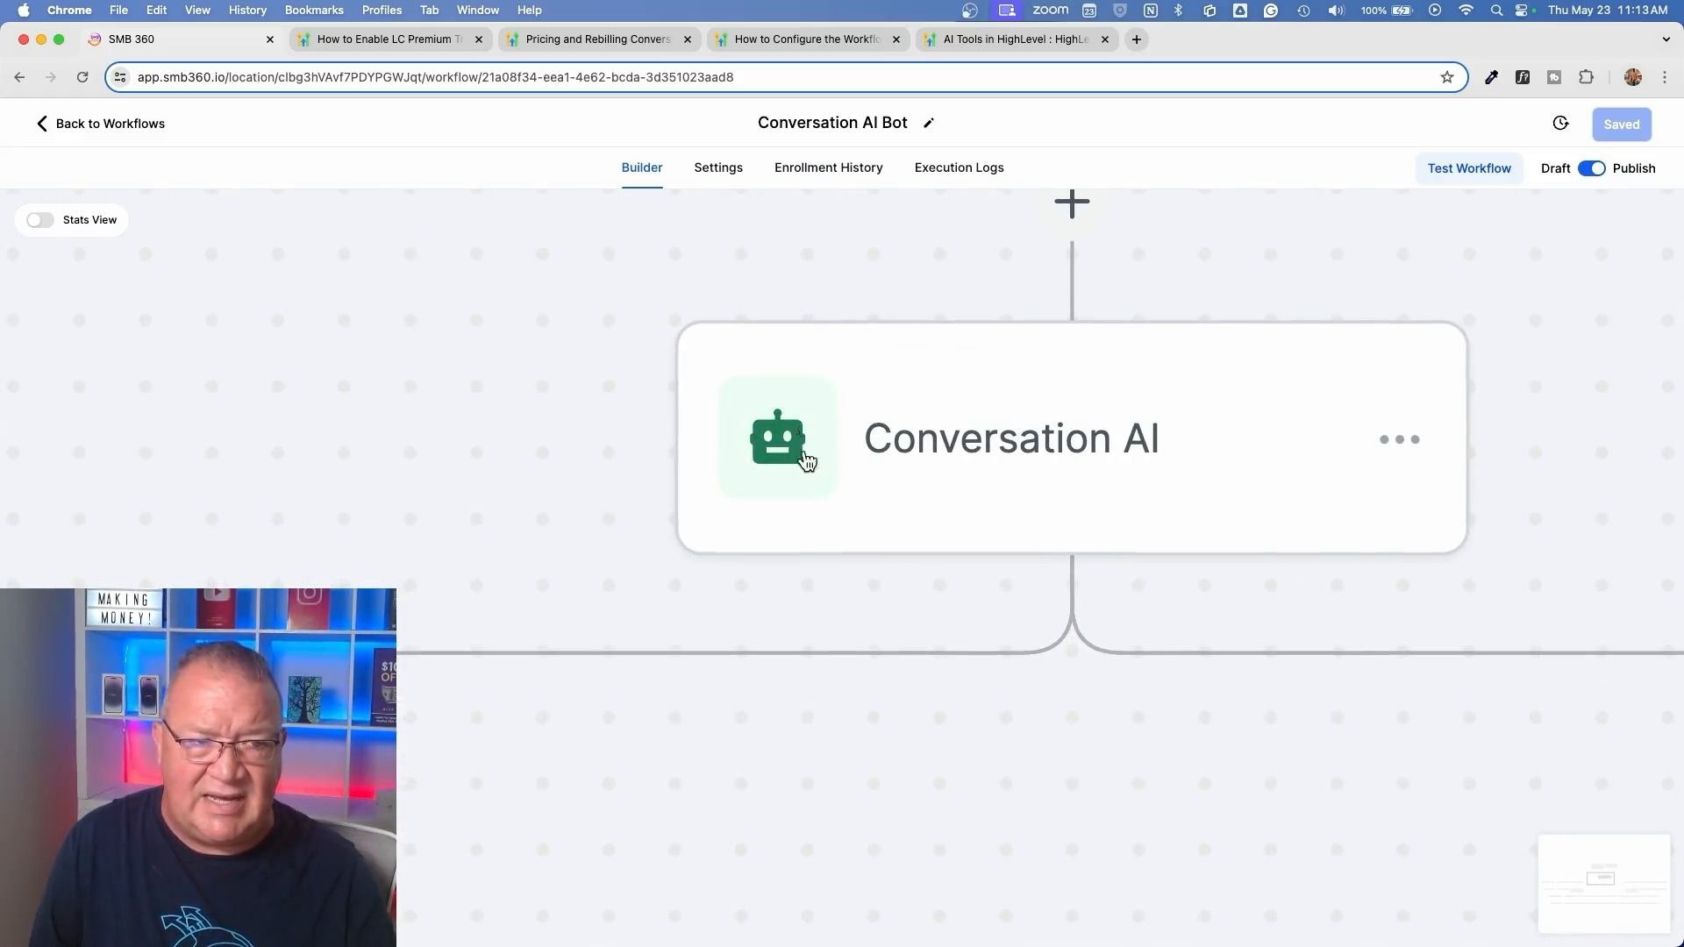
pyautogui.scroll(-5, 861, 493)
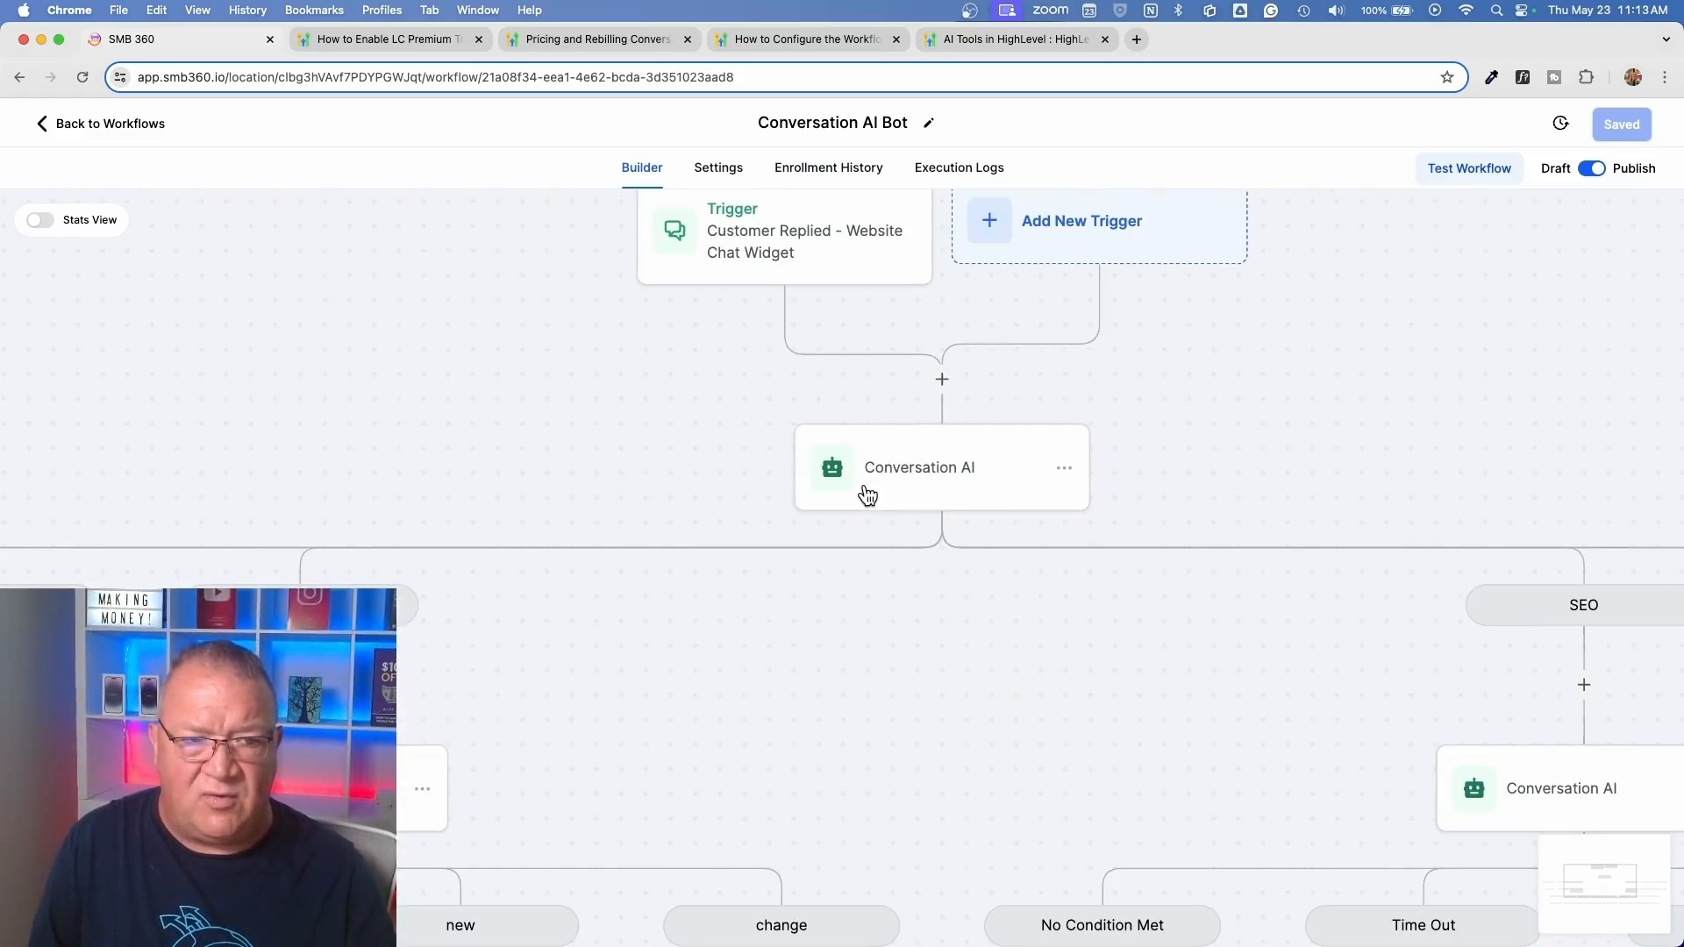
pyautogui.click(943, 382)
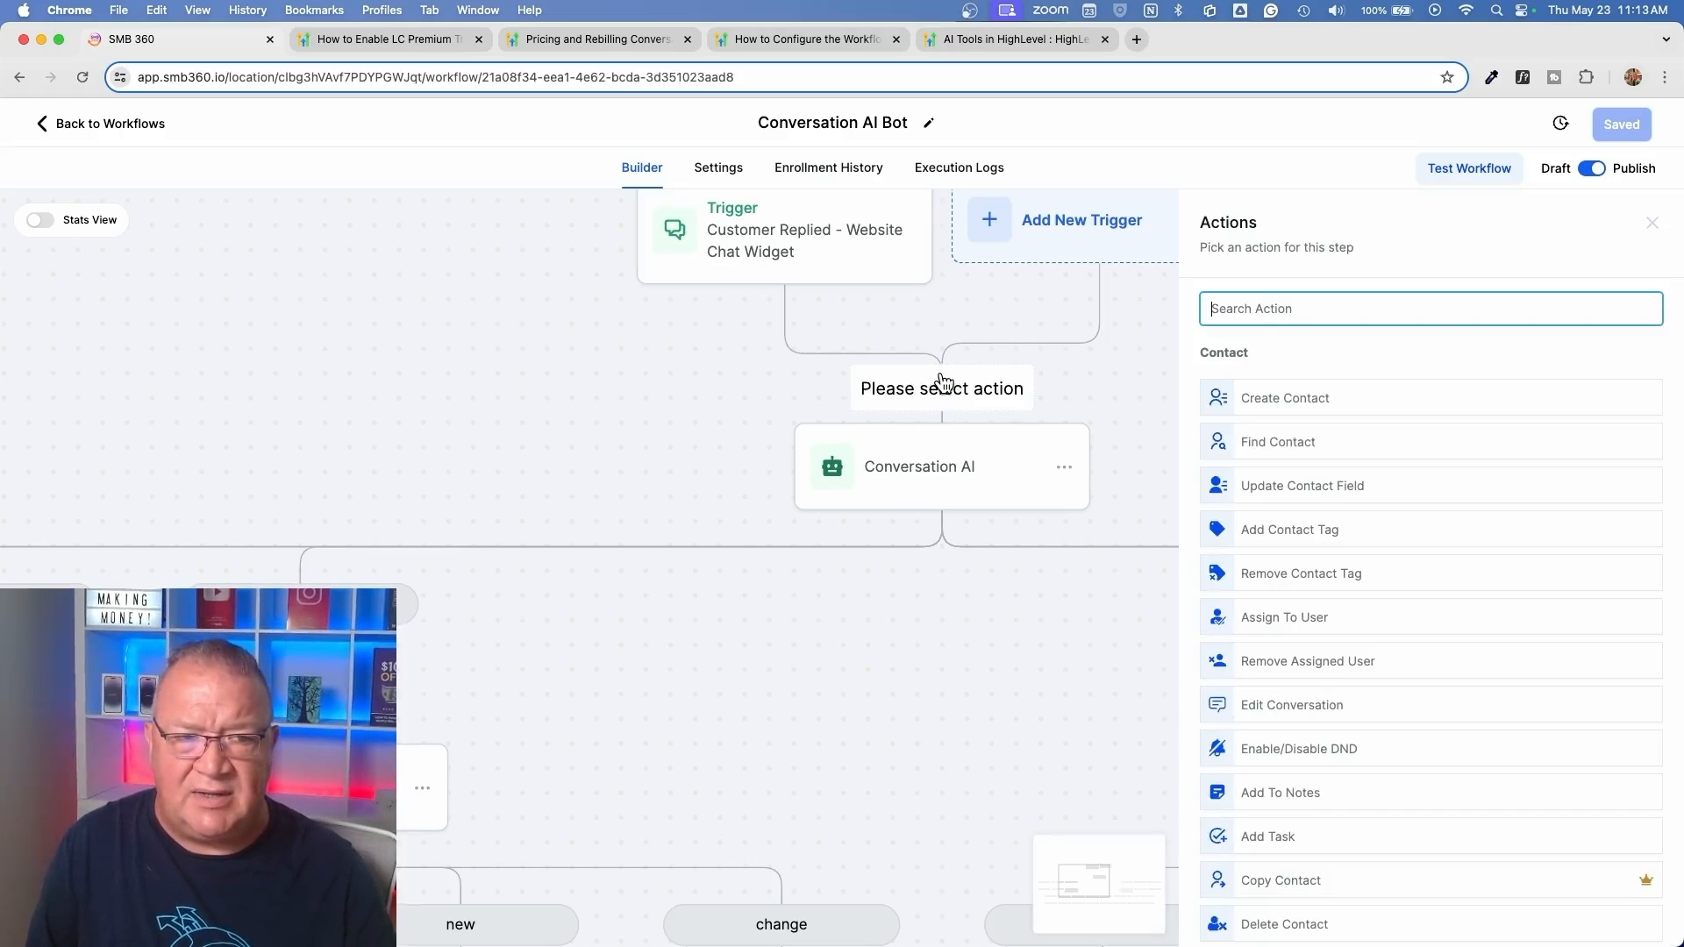
pyautogui.write('con')
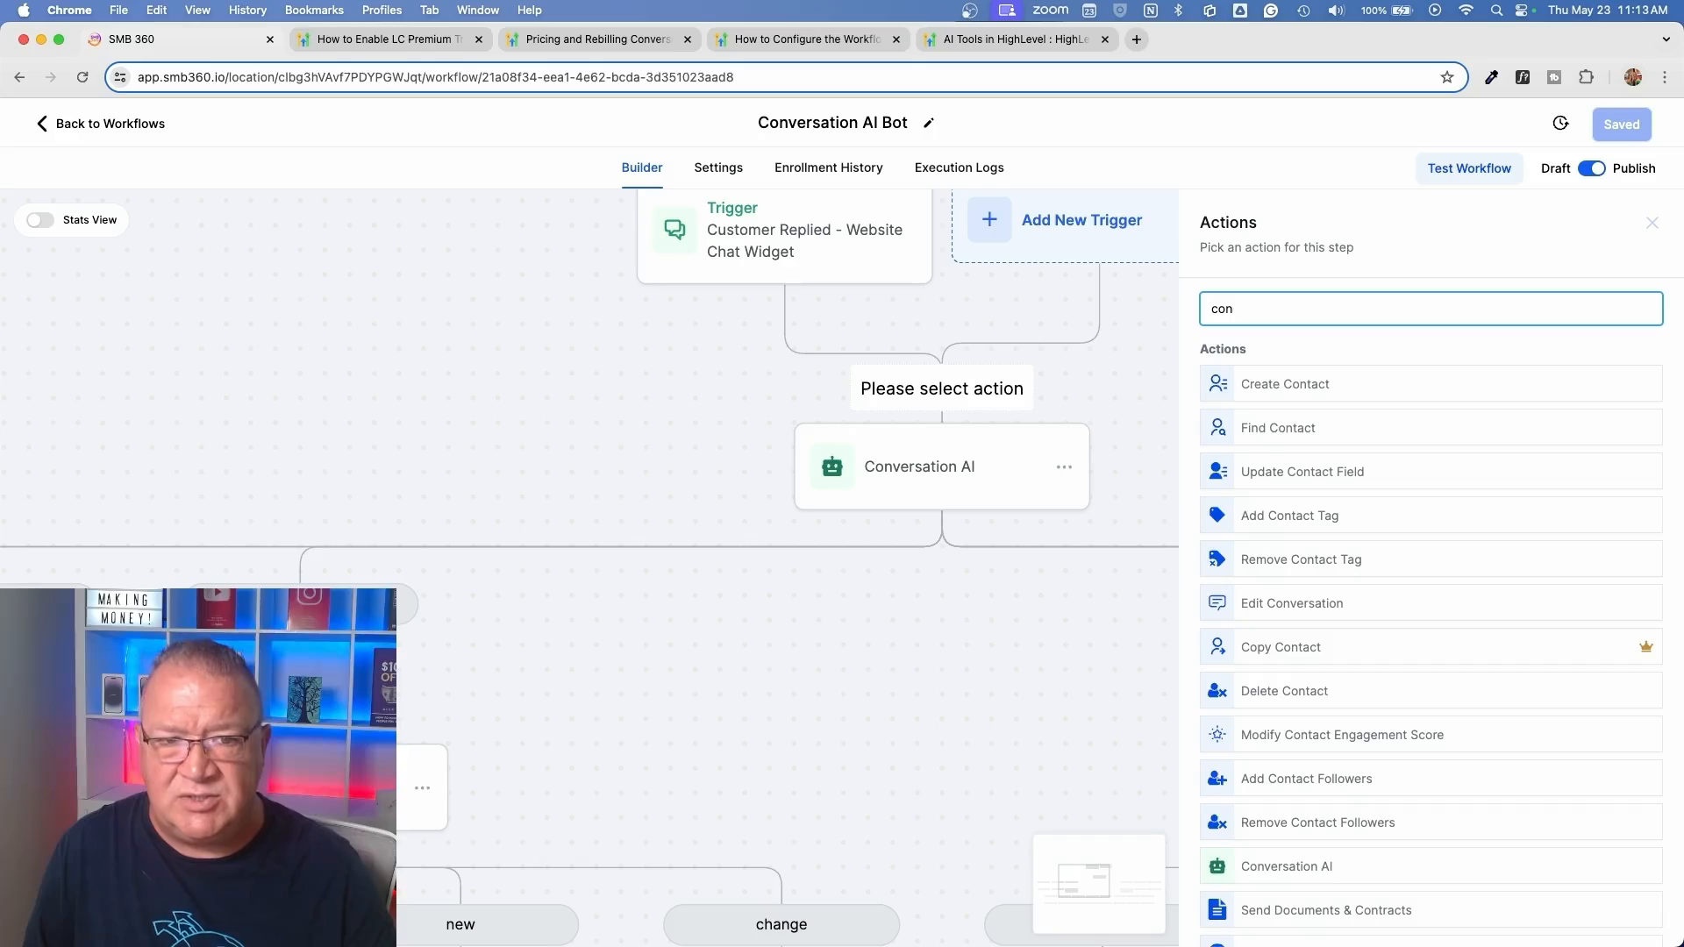
pyautogui.scroll(-3, 1449, 753)
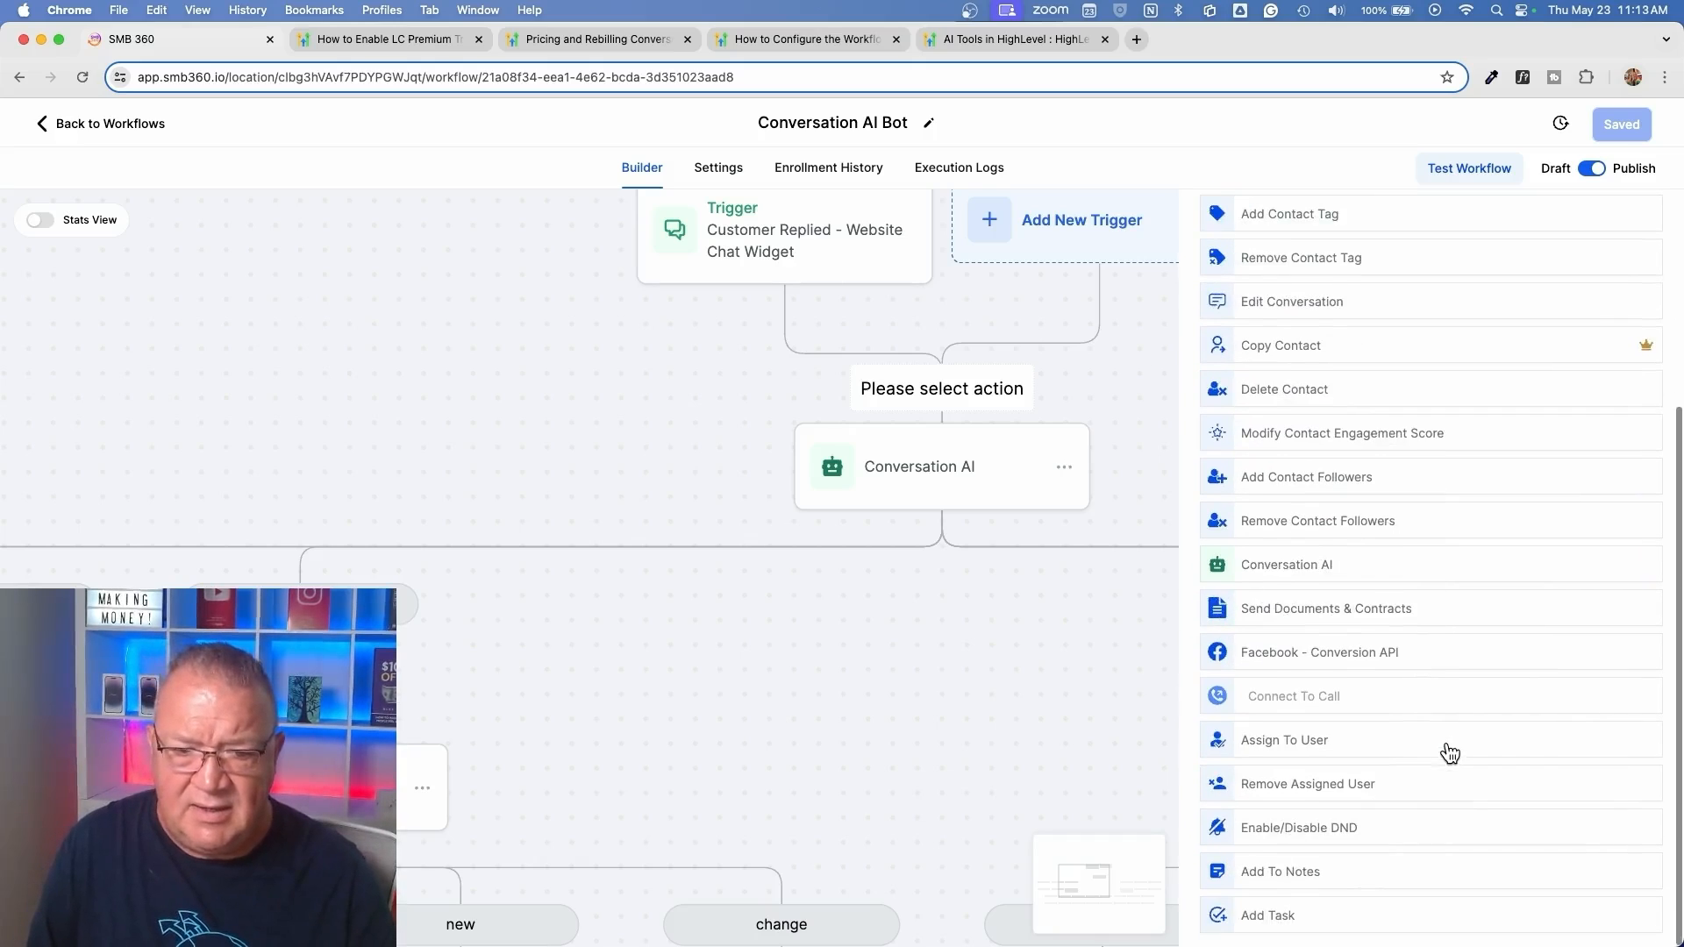
pyautogui.scroll(5, 1280, 579)
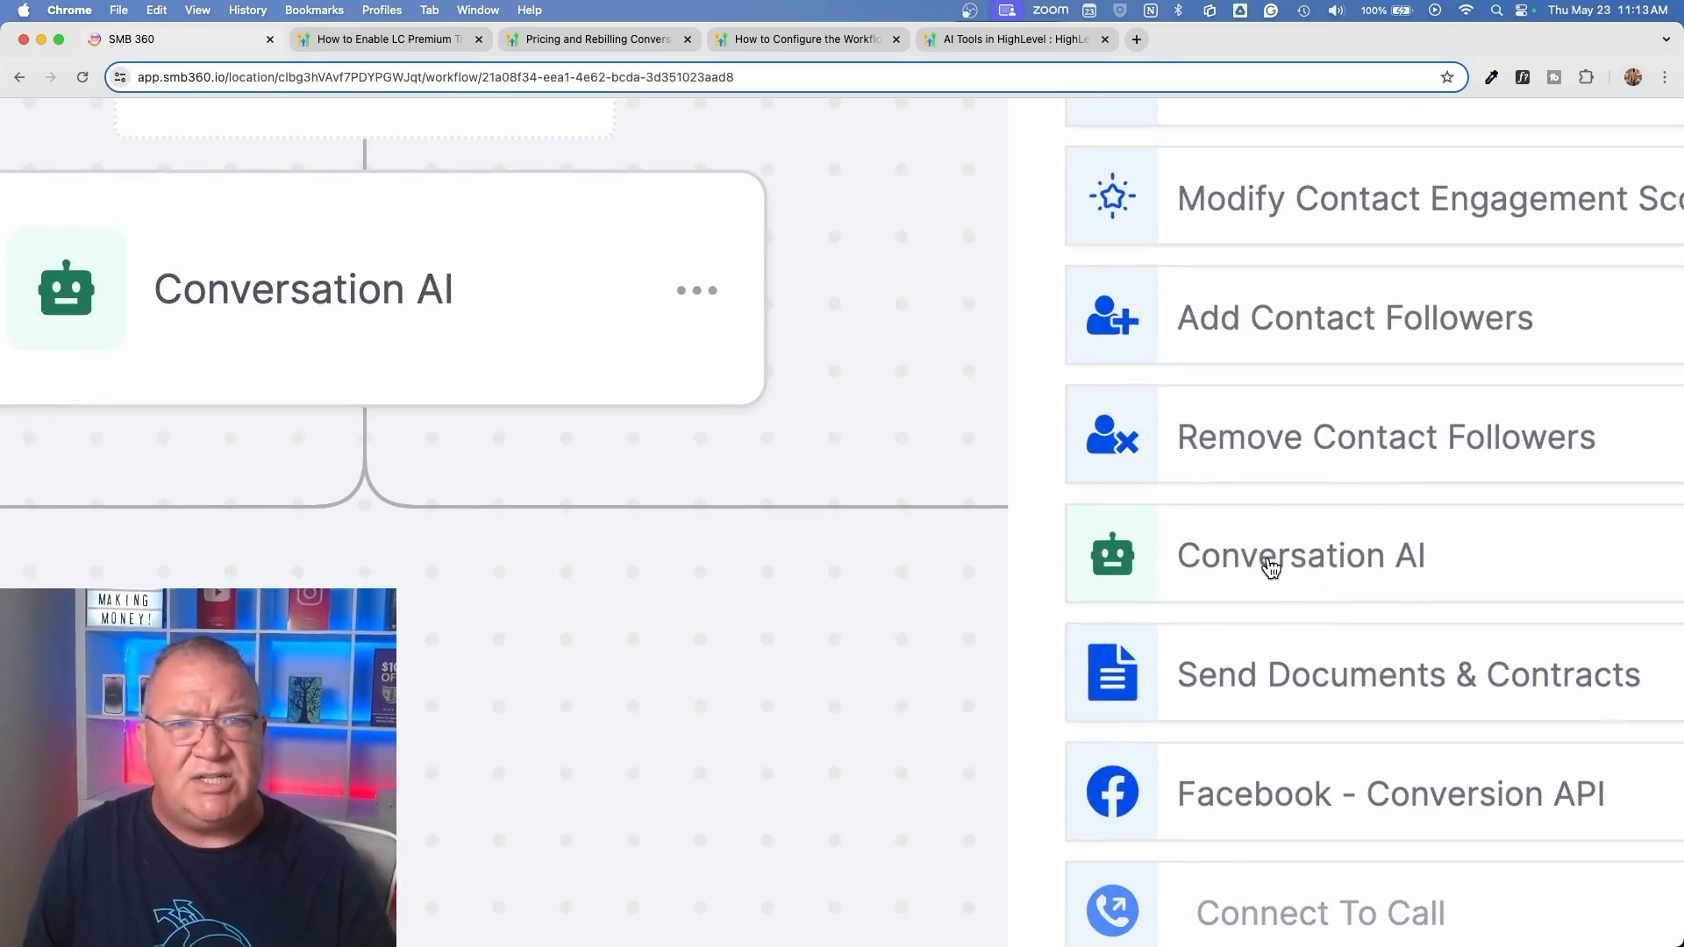
pyautogui.scroll(-5, 1271, 565)
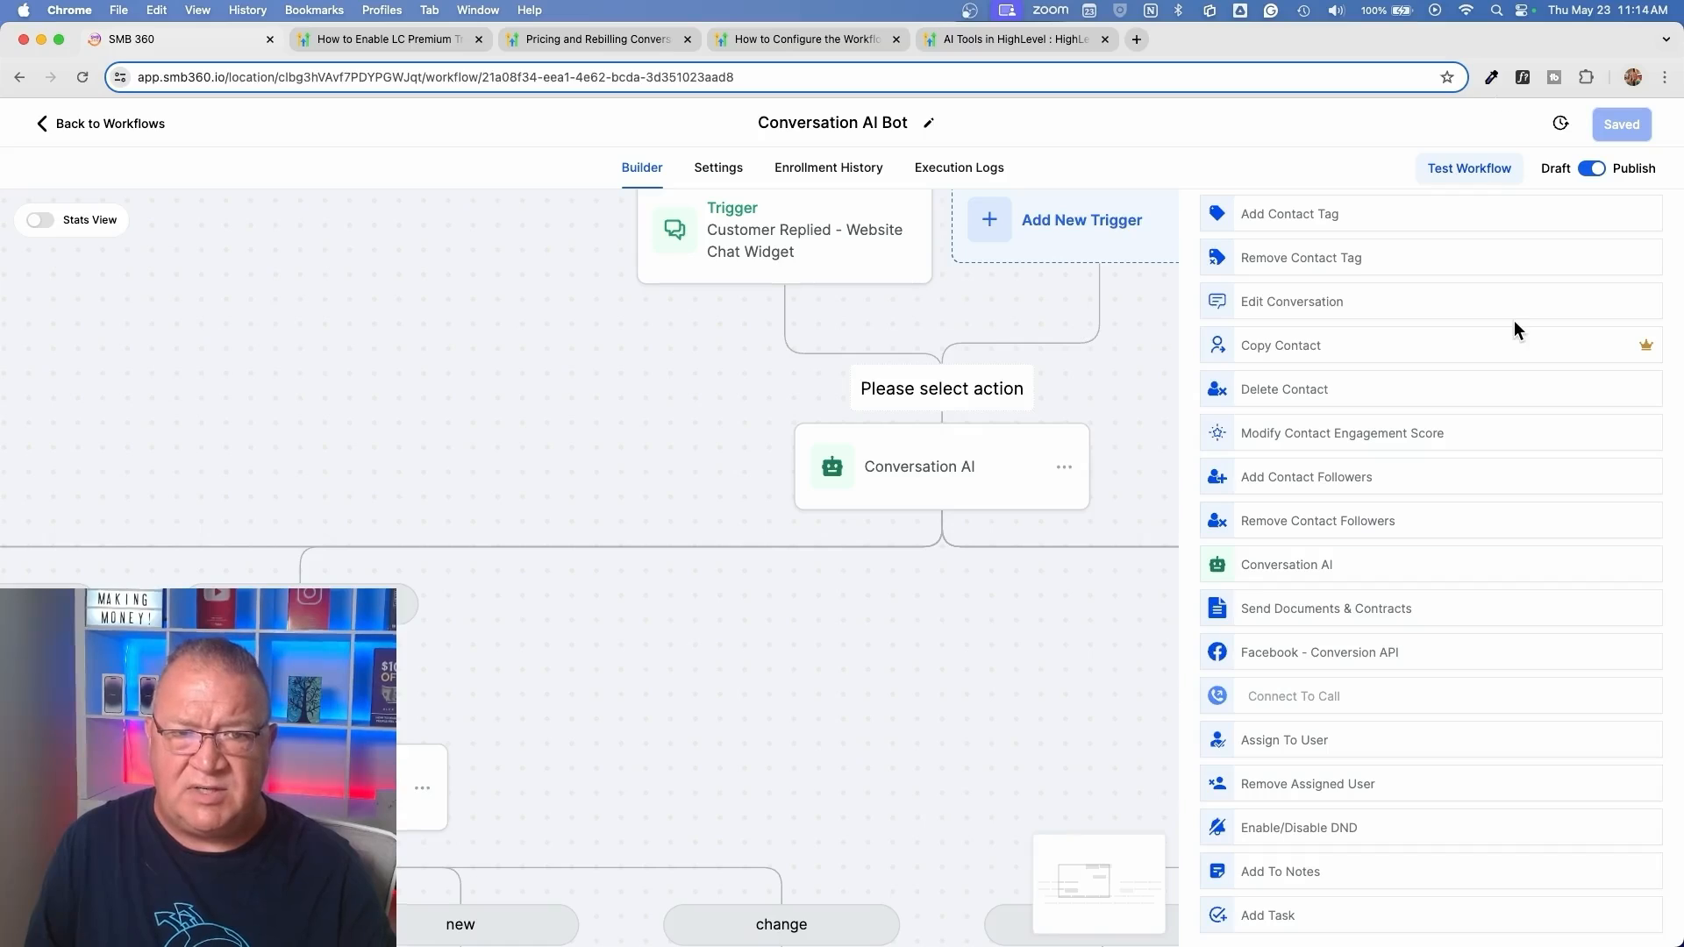
pyautogui.scroll(4, 1514, 329)
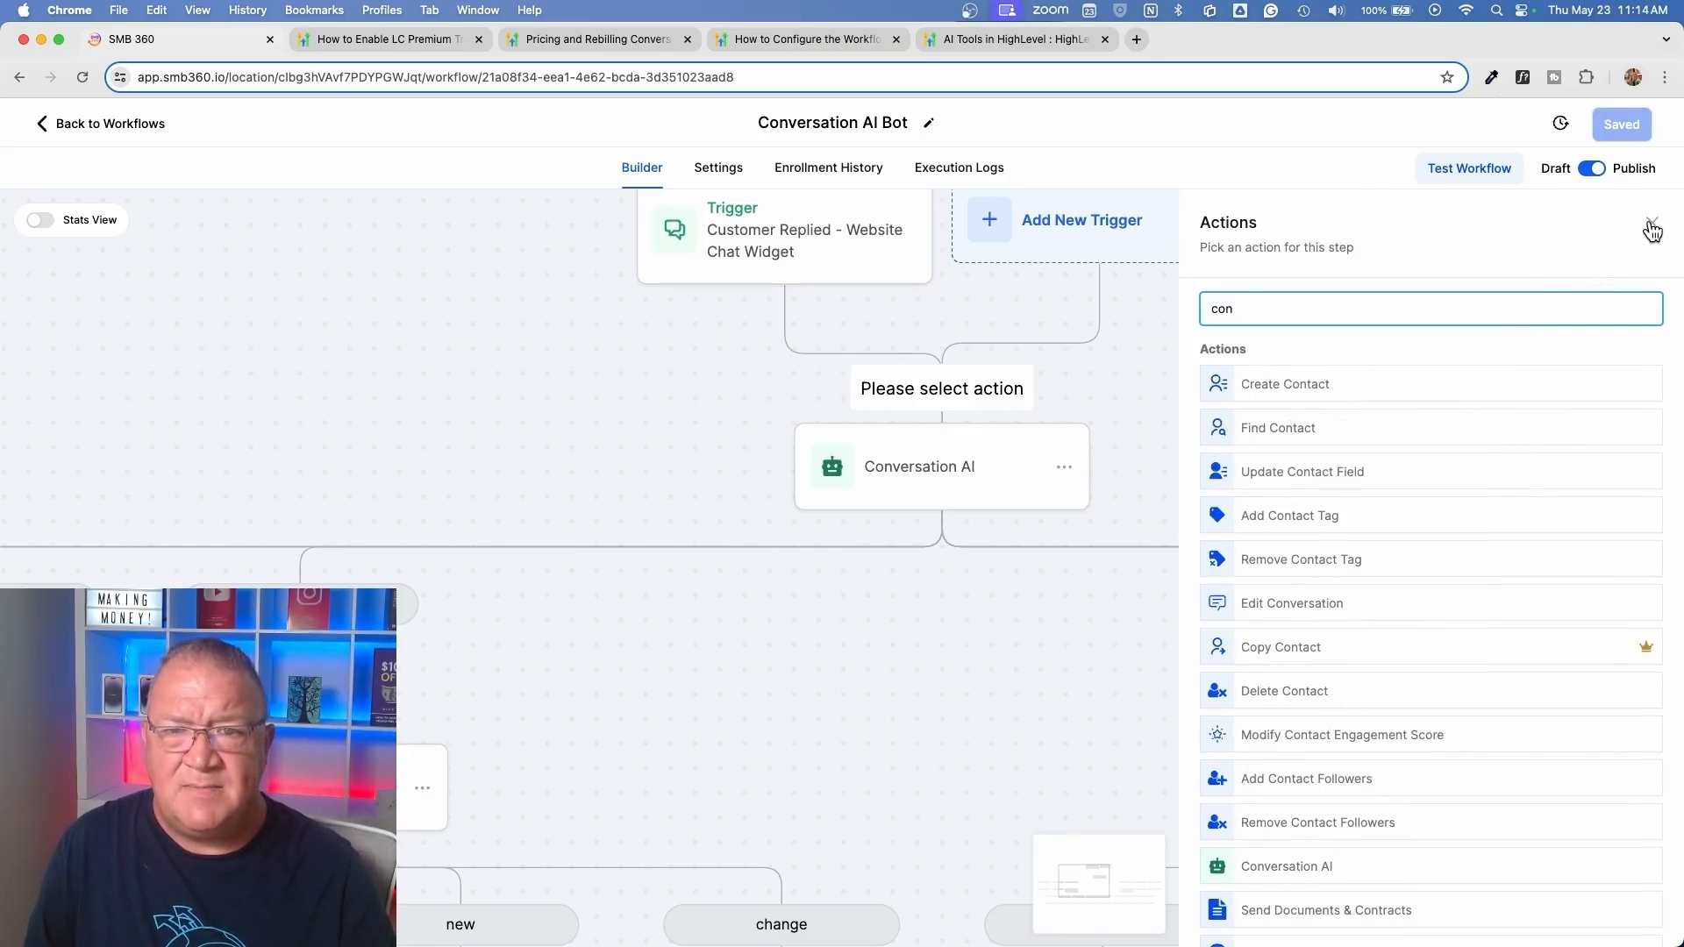
pyautogui.moveTo(1645, 650)
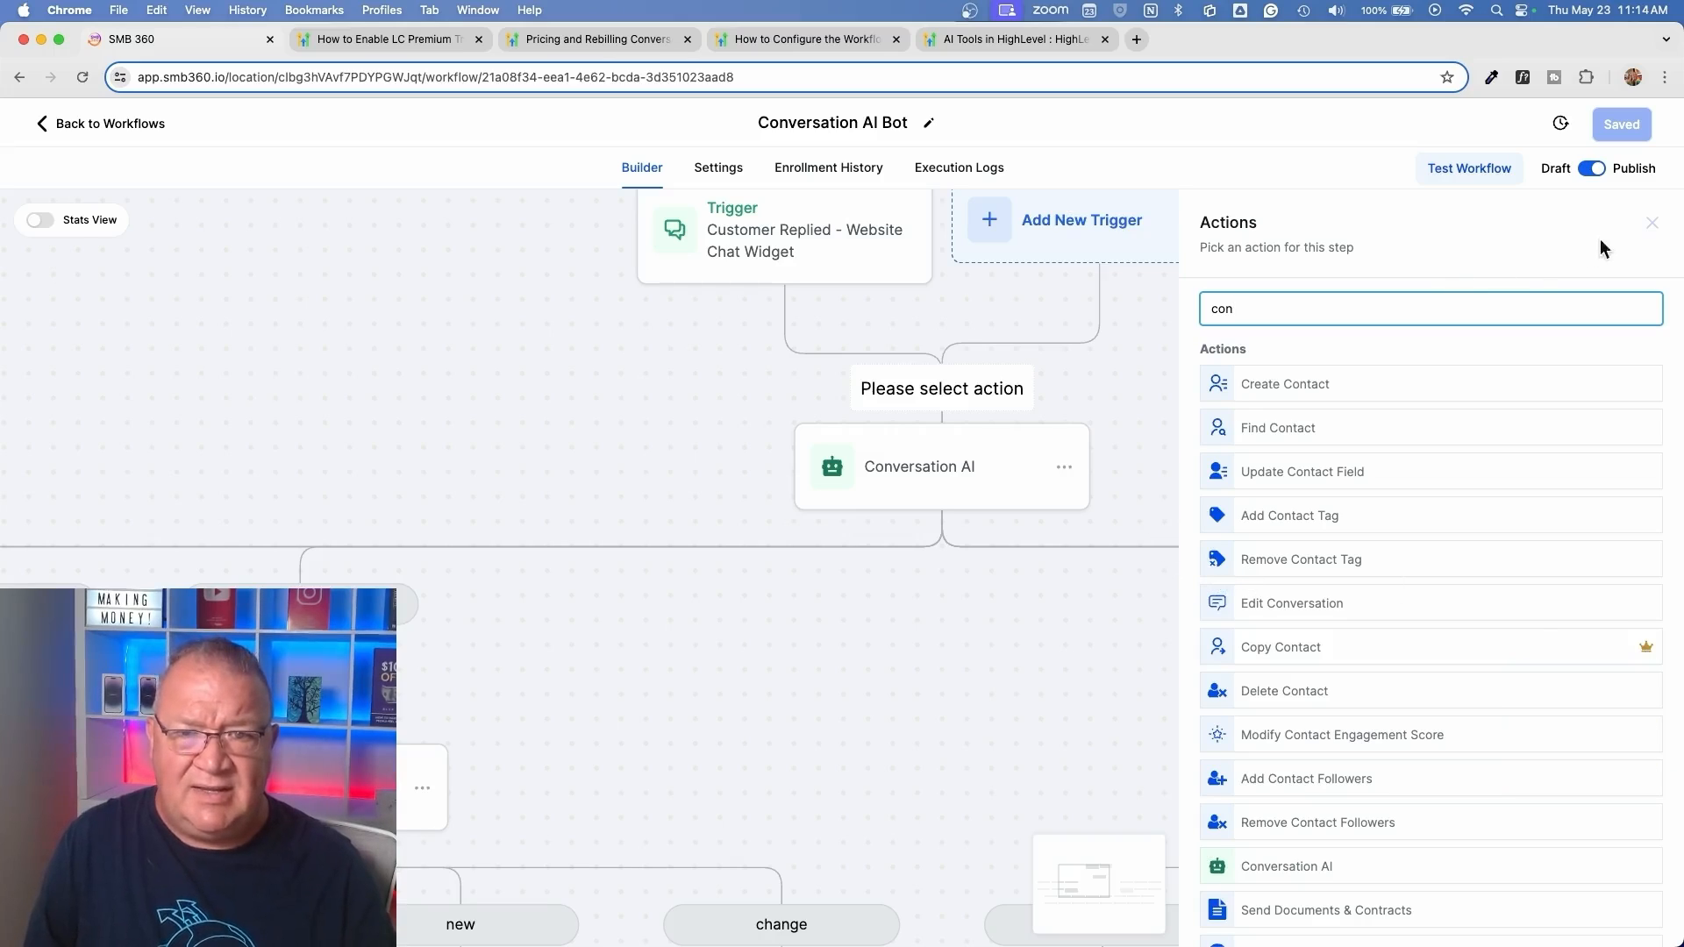
pyautogui.click(1652, 223)
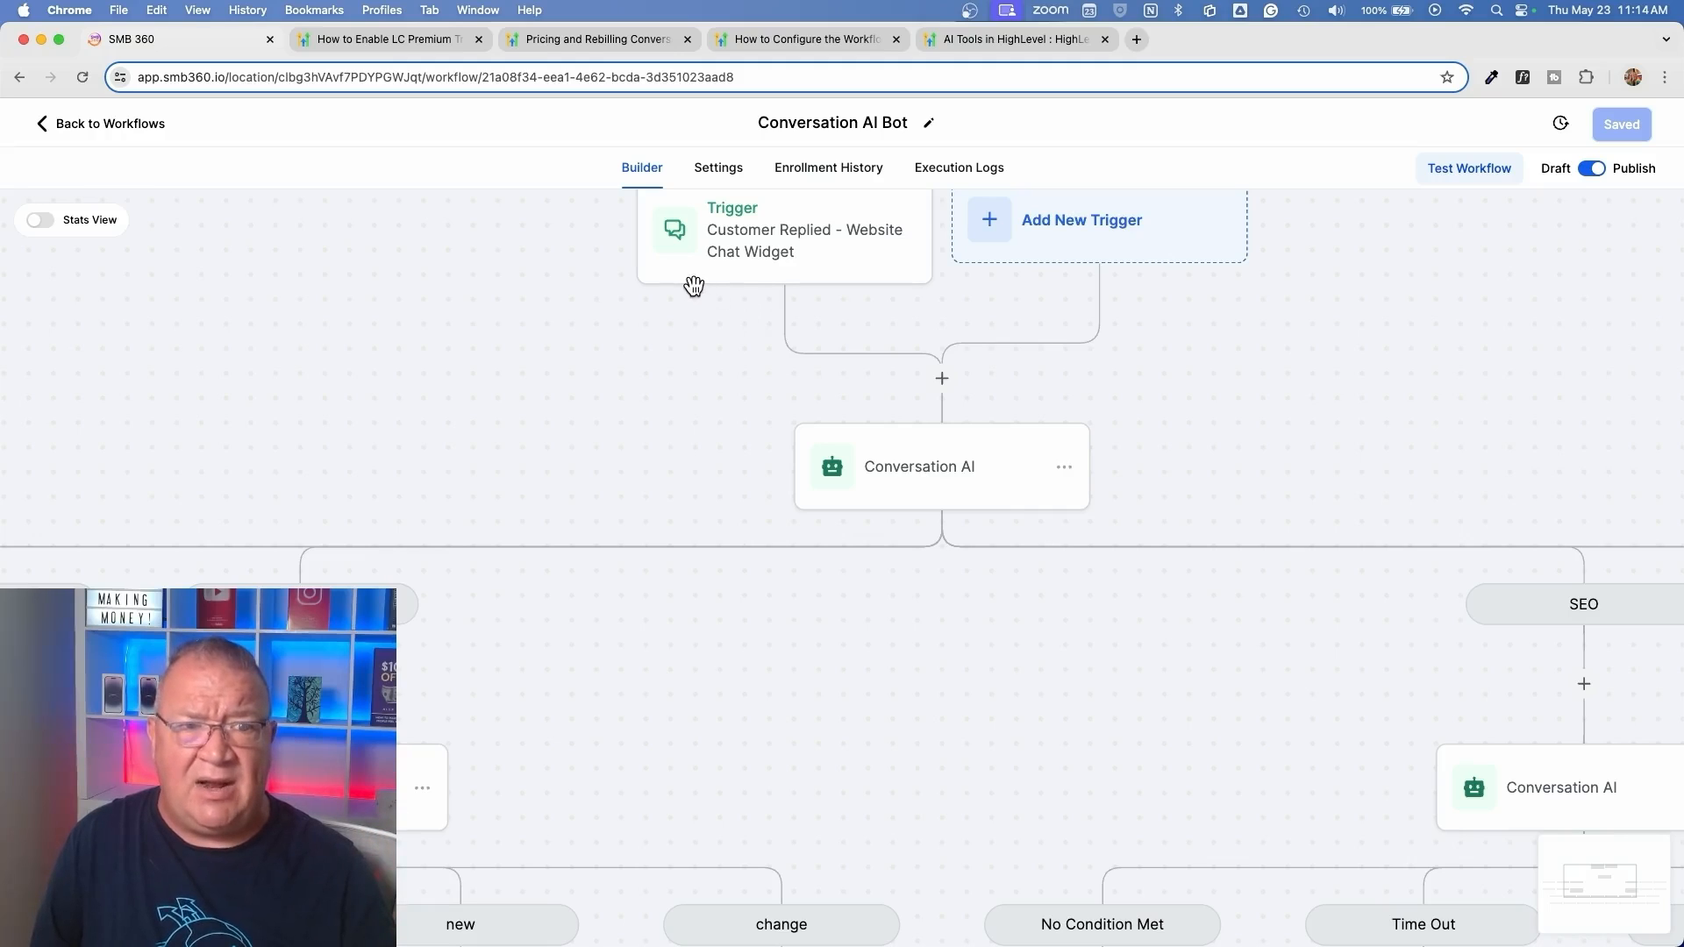
# Leave the workflow and review the bot settings, training and trial pages in the account's Conversation AI settings
pyautogui.click(112, 124)
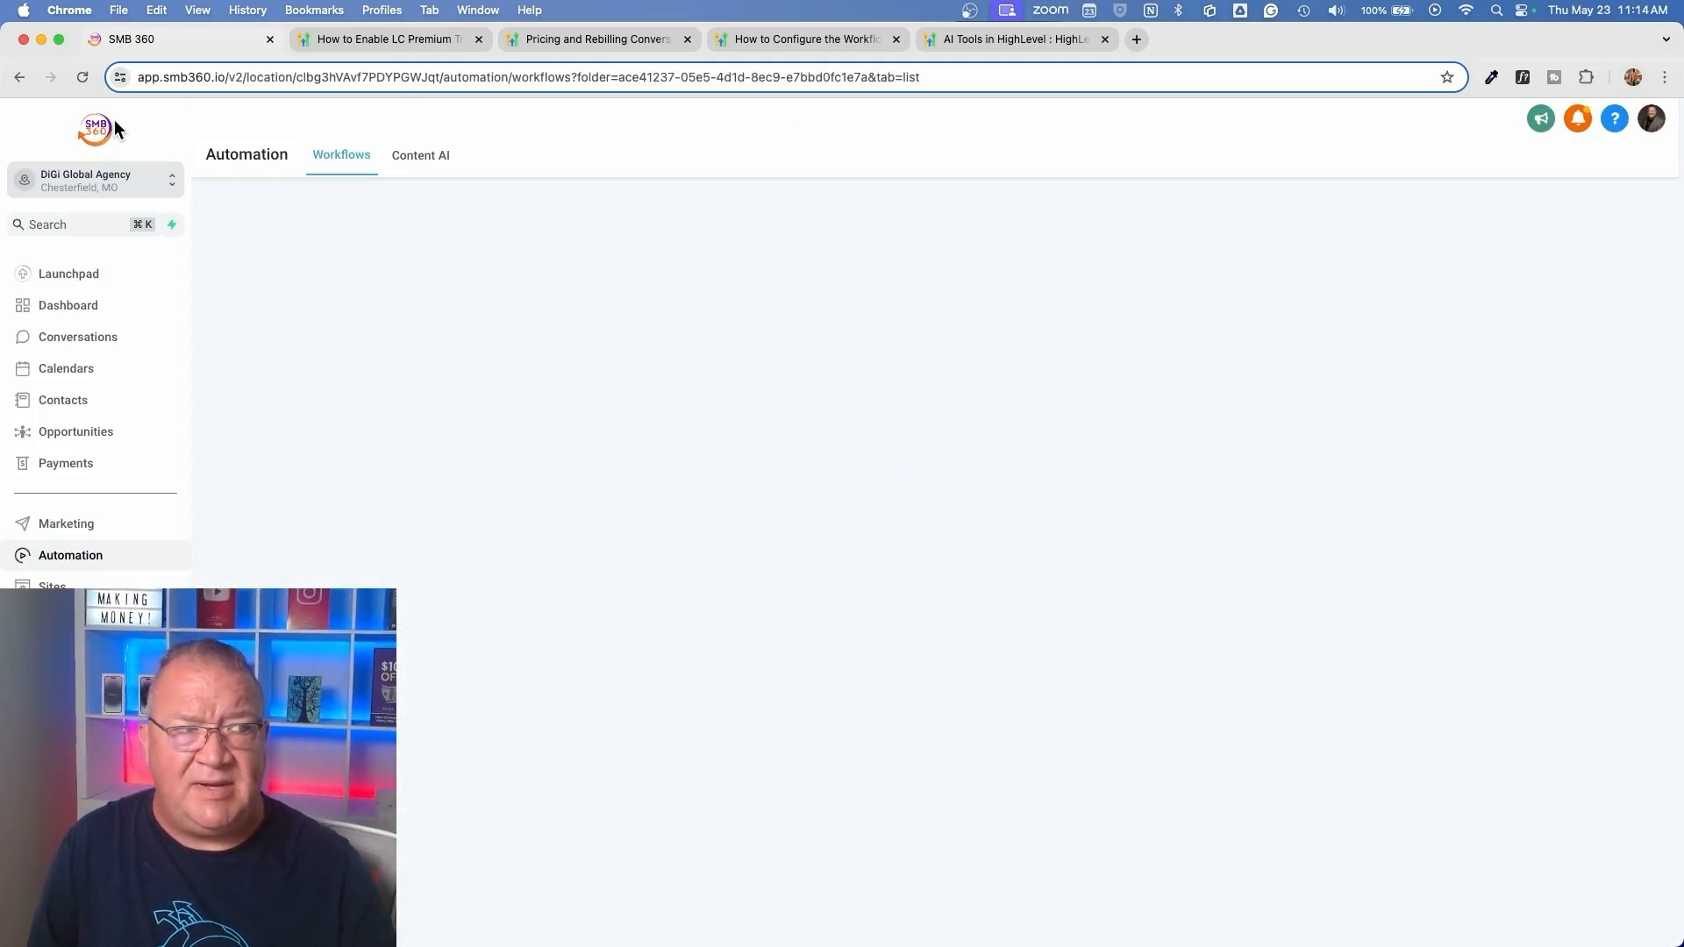
pyautogui.click(61, 919)
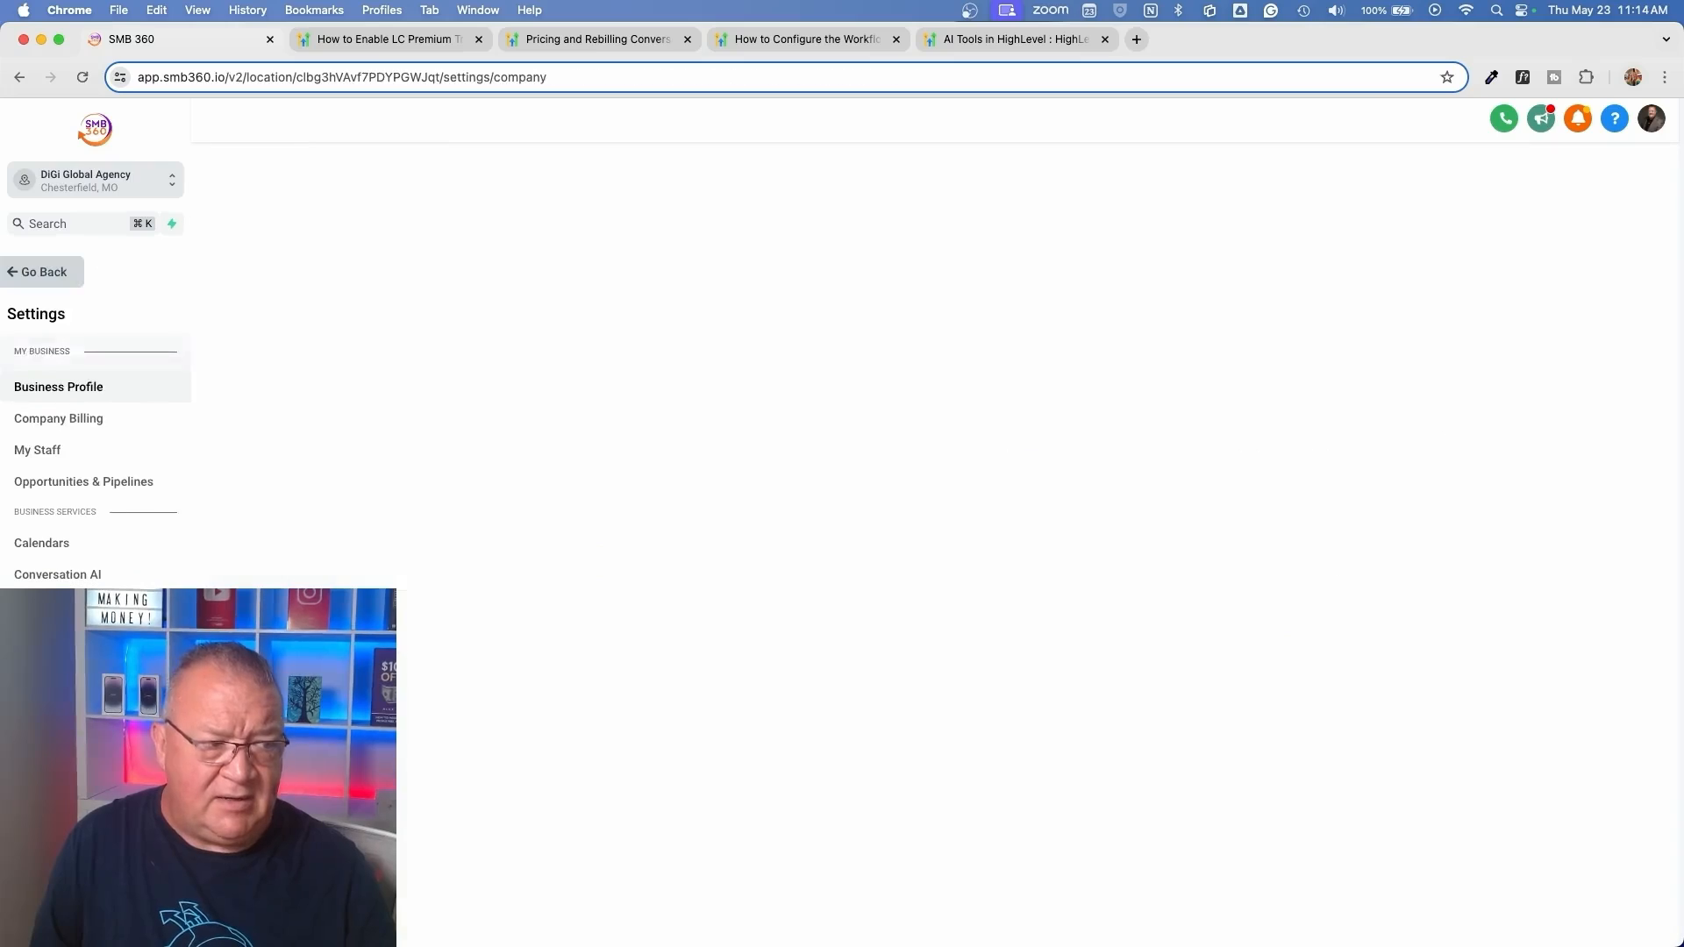
pyautogui.click(71, 579)
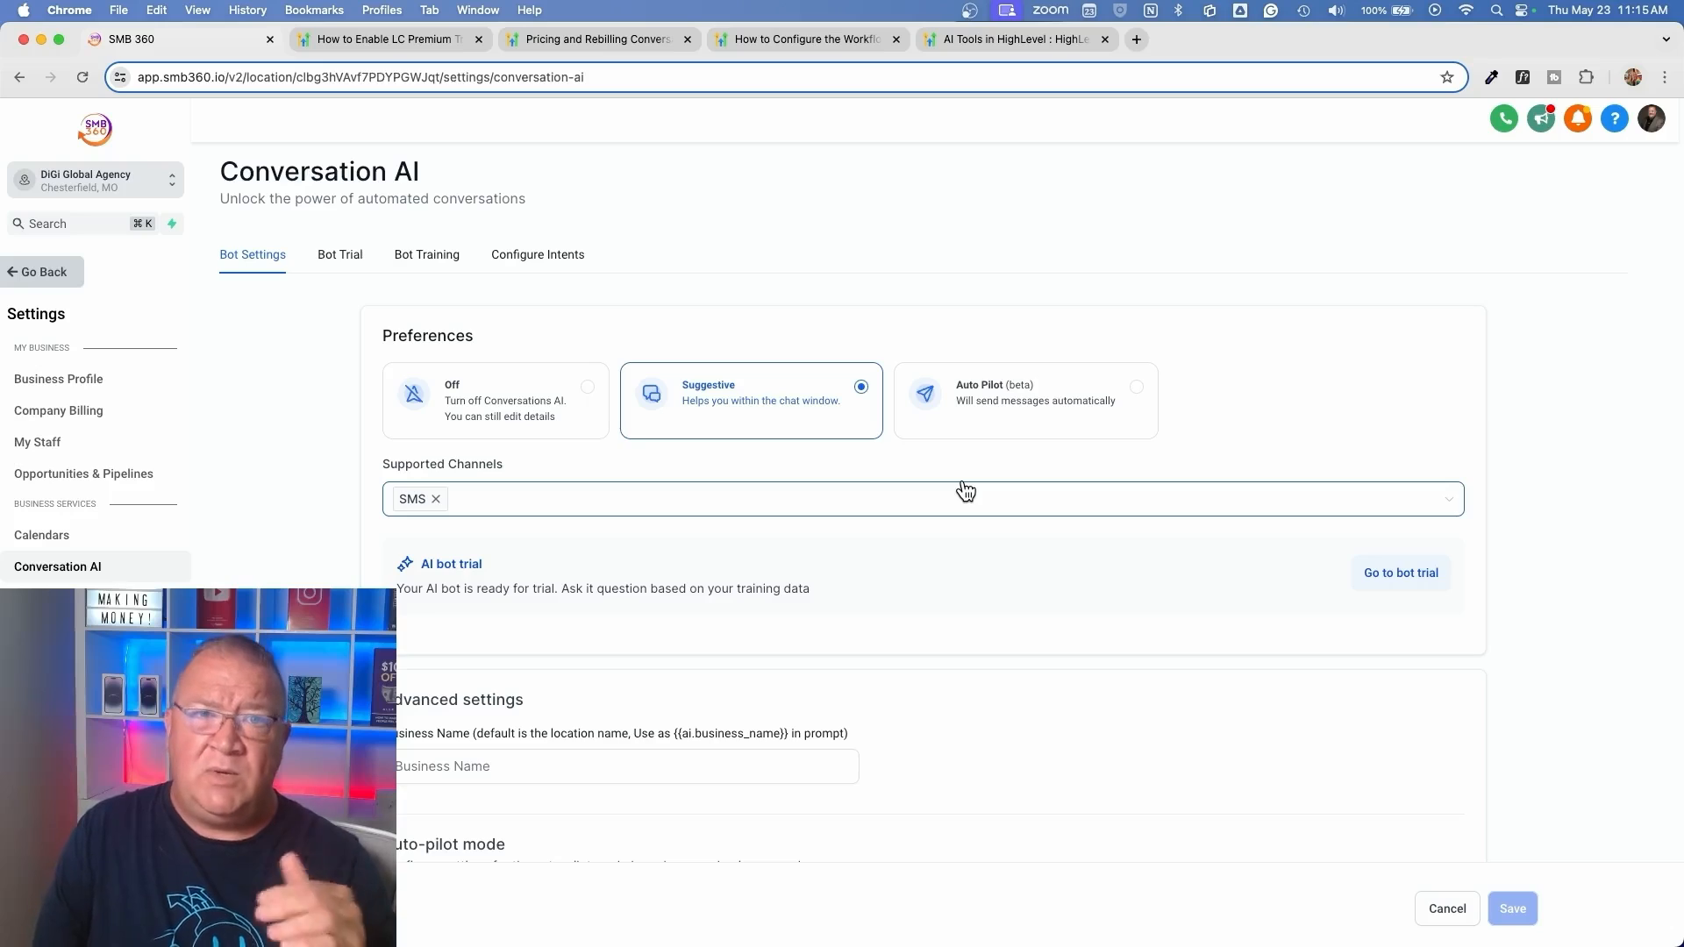
pyautogui.click(430, 260)
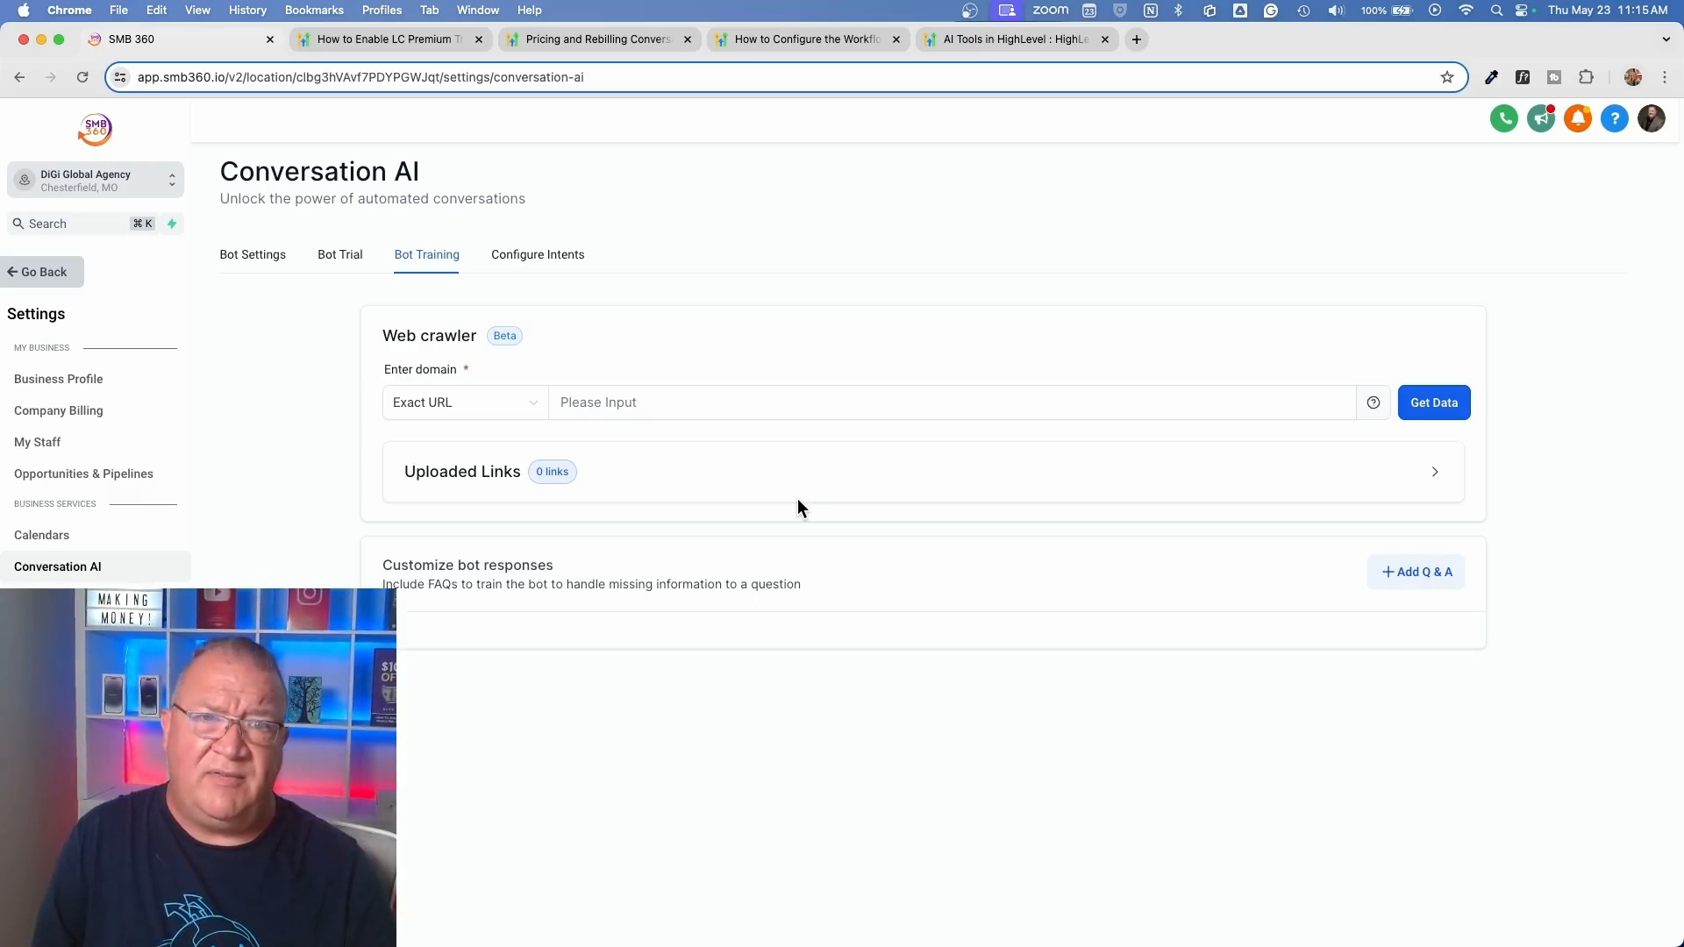
pyautogui.click(338, 255)
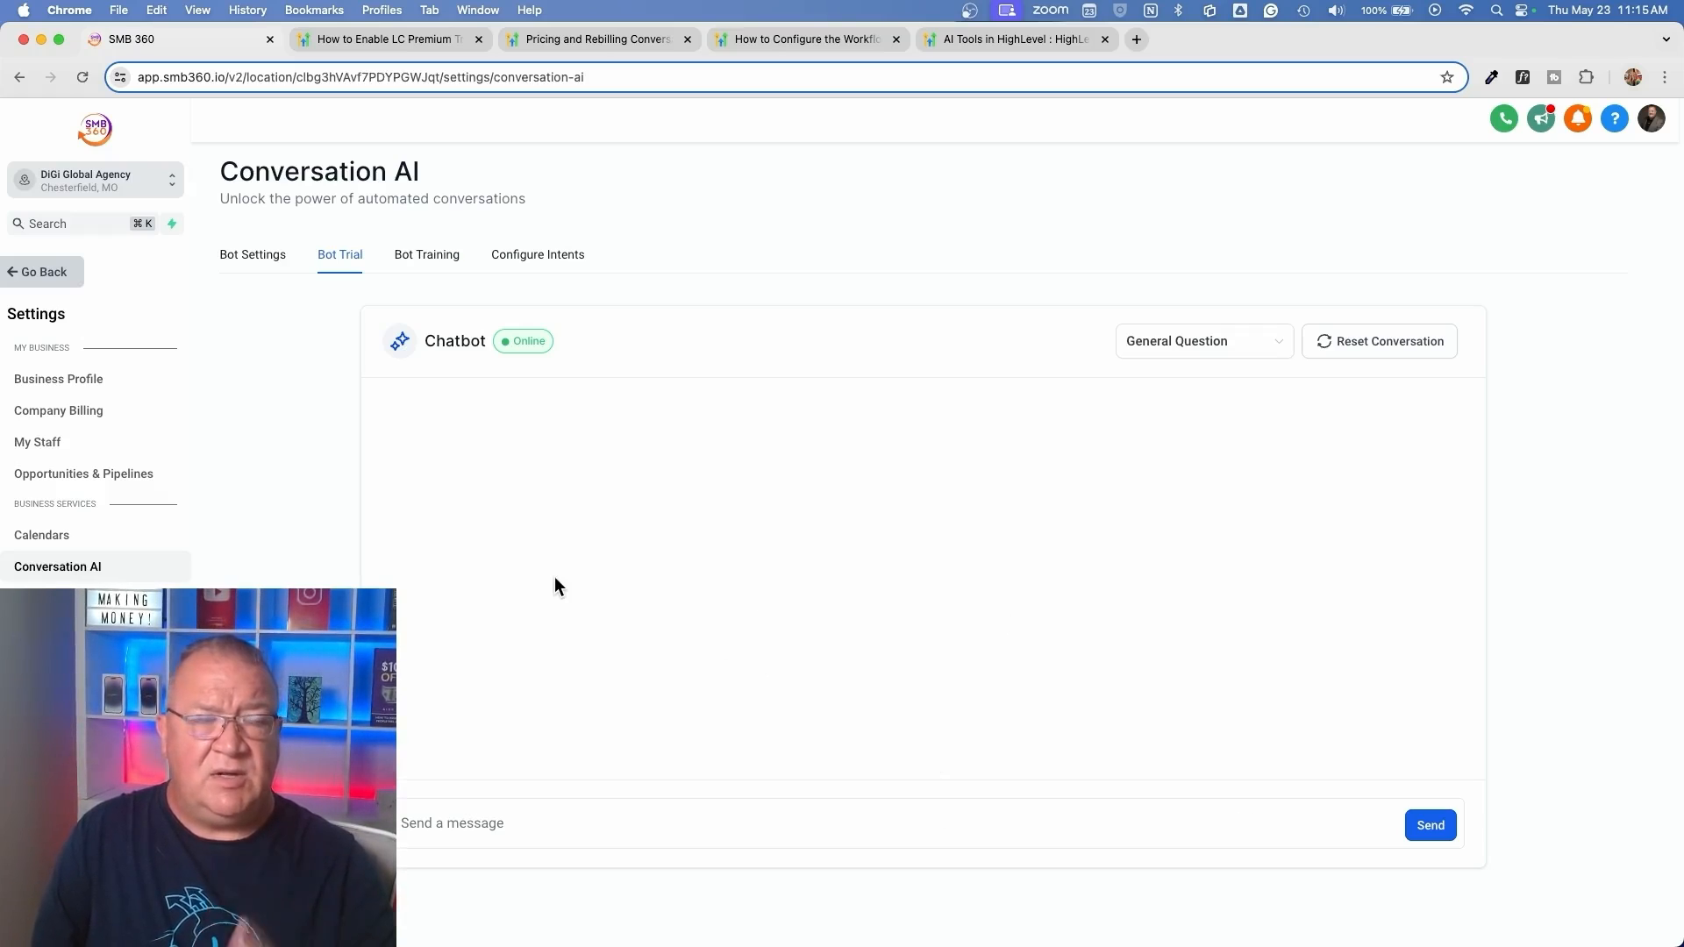
# Reopen the Conversation AI Bot workflow from the AI Bot Workflows folder and open its first Conversation AI action
pyautogui.click(79, 272)
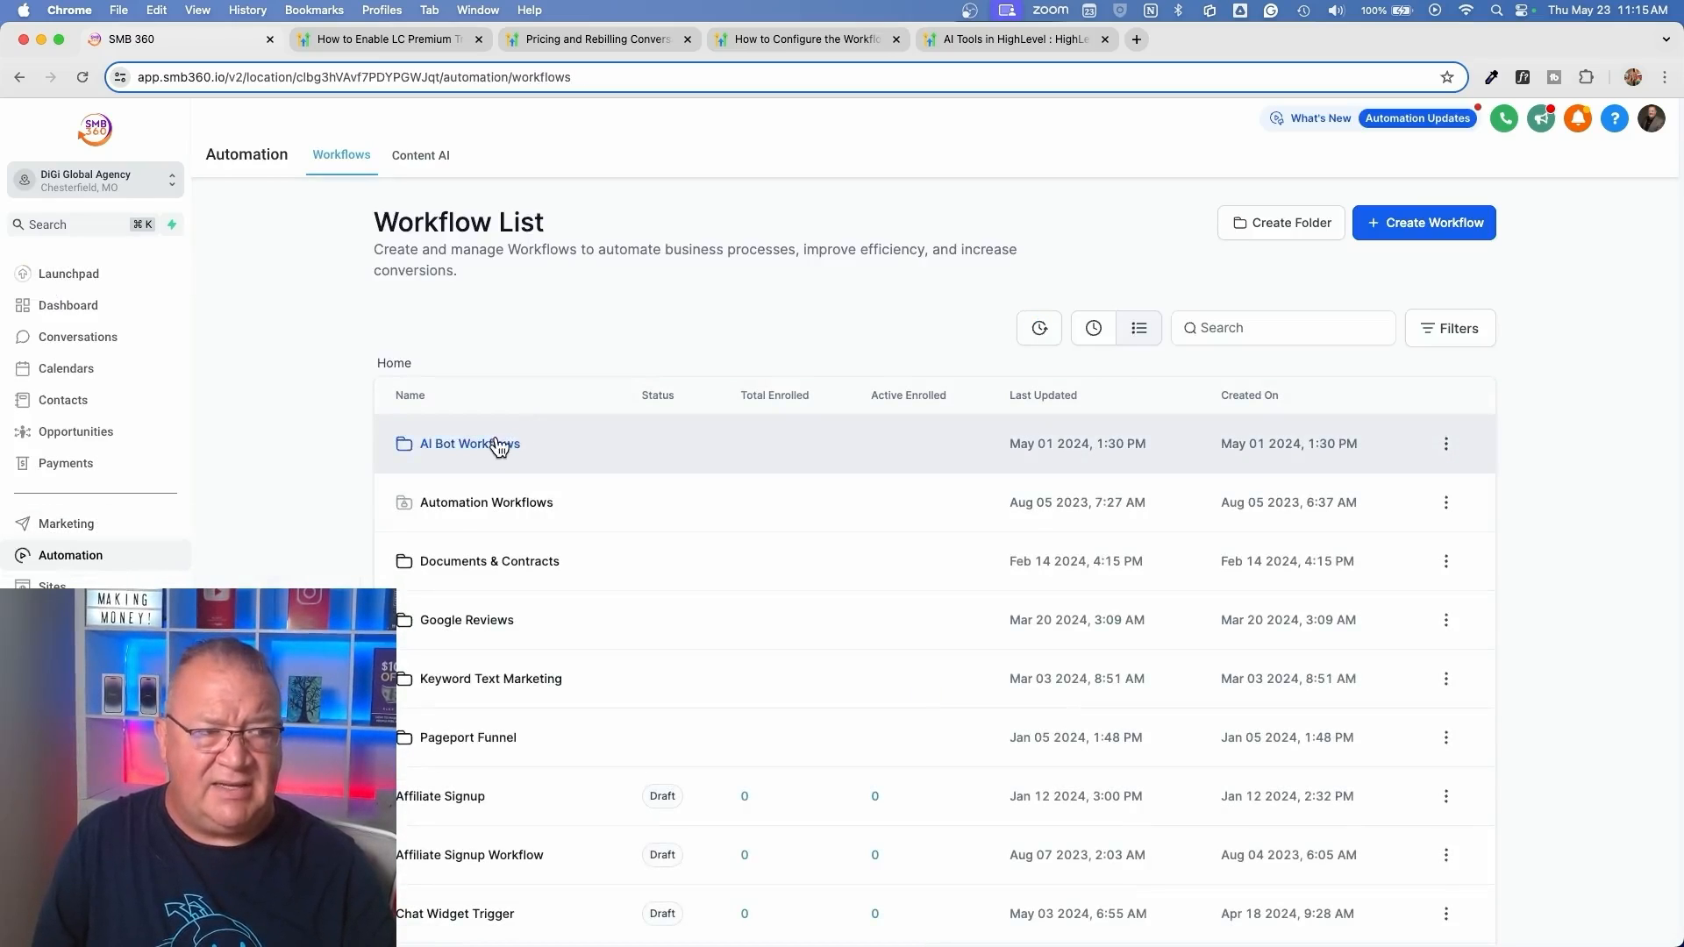
pyautogui.click(499, 446)
pyautogui.click(479, 562)
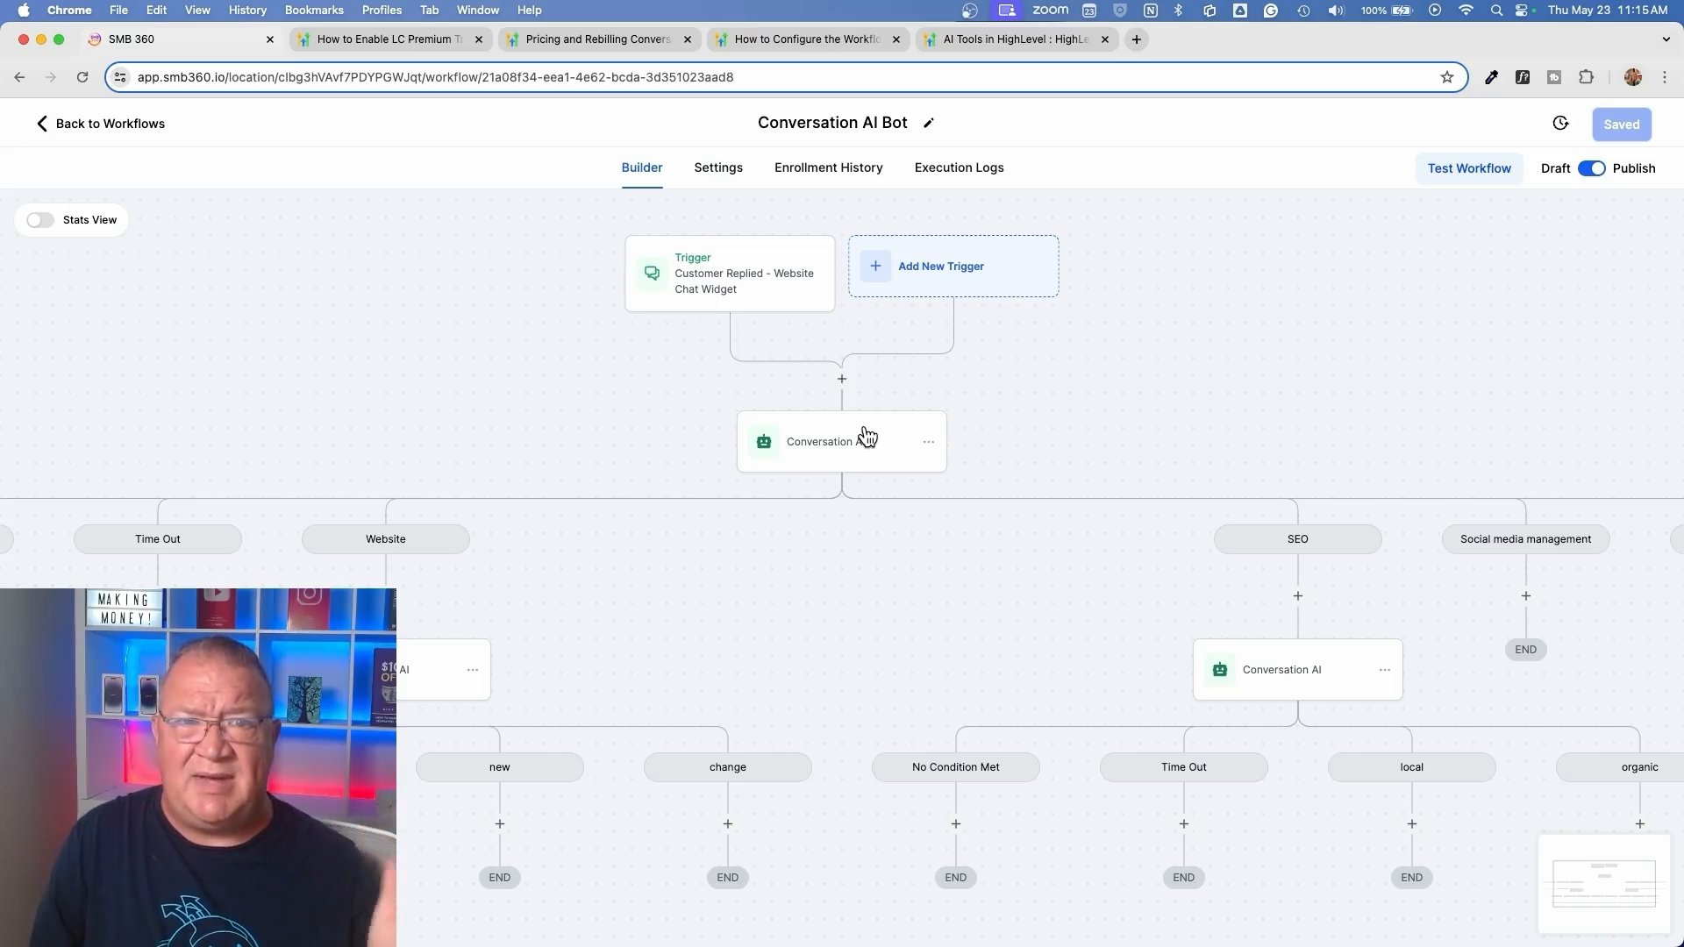
pyautogui.click(855, 452)
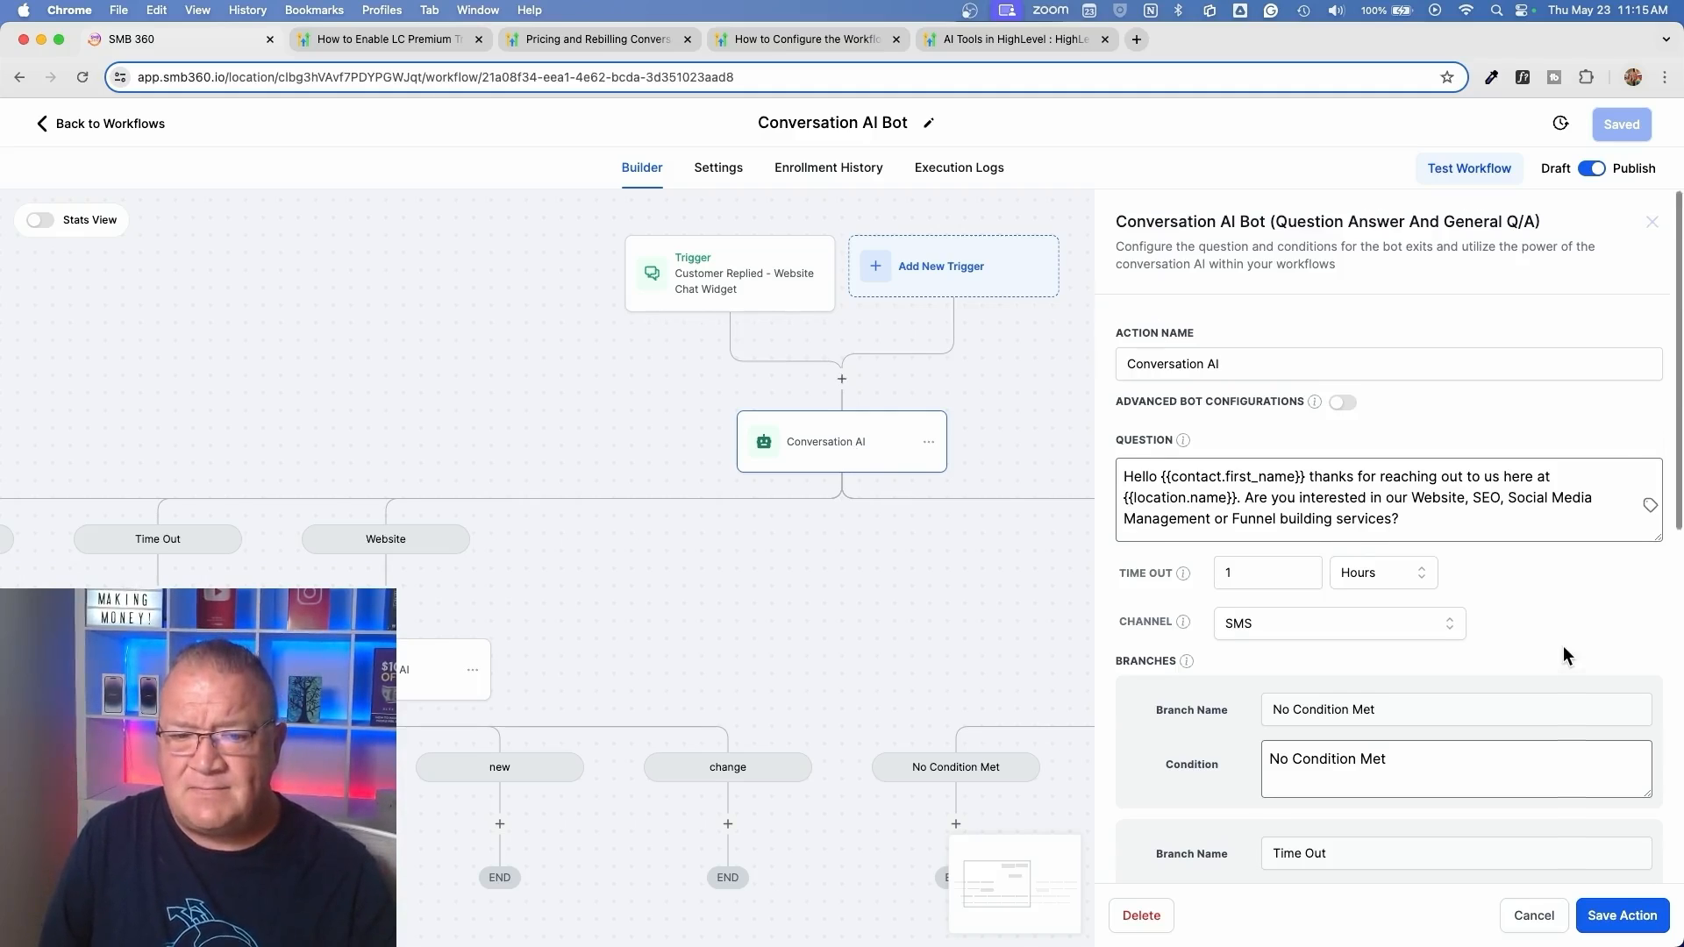
# Compare the services named in the question with the Website, SEO, Social media management and Funnel branch names and conditions
pyautogui.scroll(-7, 1567, 650)
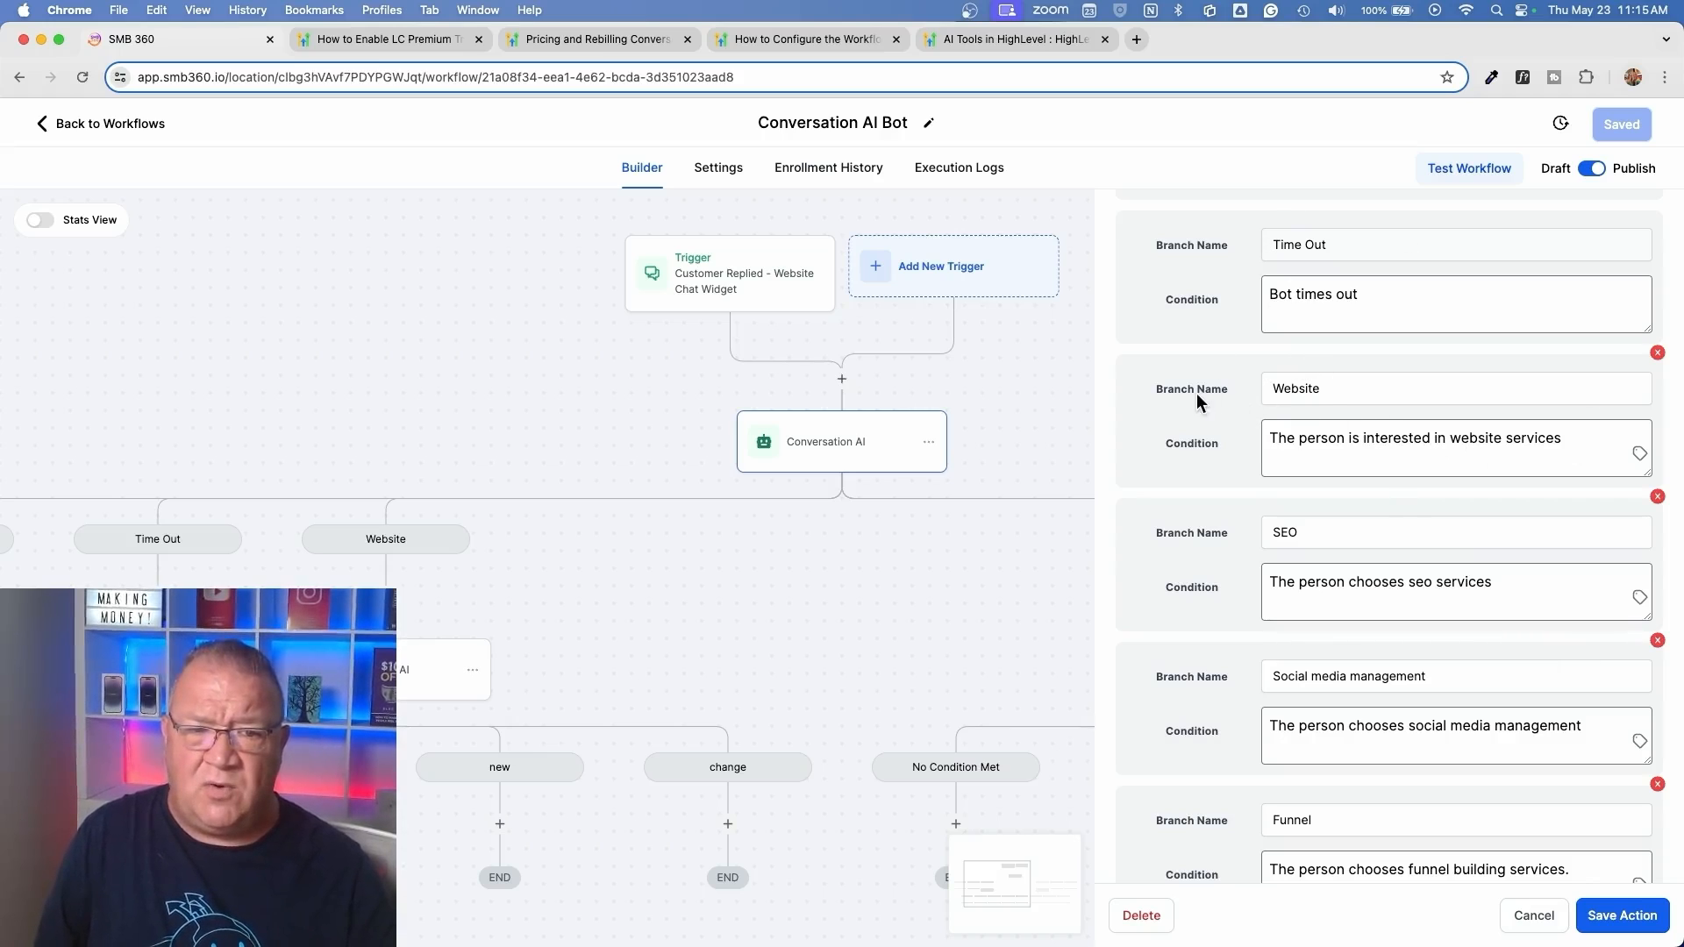
pyautogui.moveTo(1322, 387); pyautogui.dragTo(1217, 395)
pyautogui.scroll(4, 1336, 401)
pyautogui.scroll(2, 1336, 401)
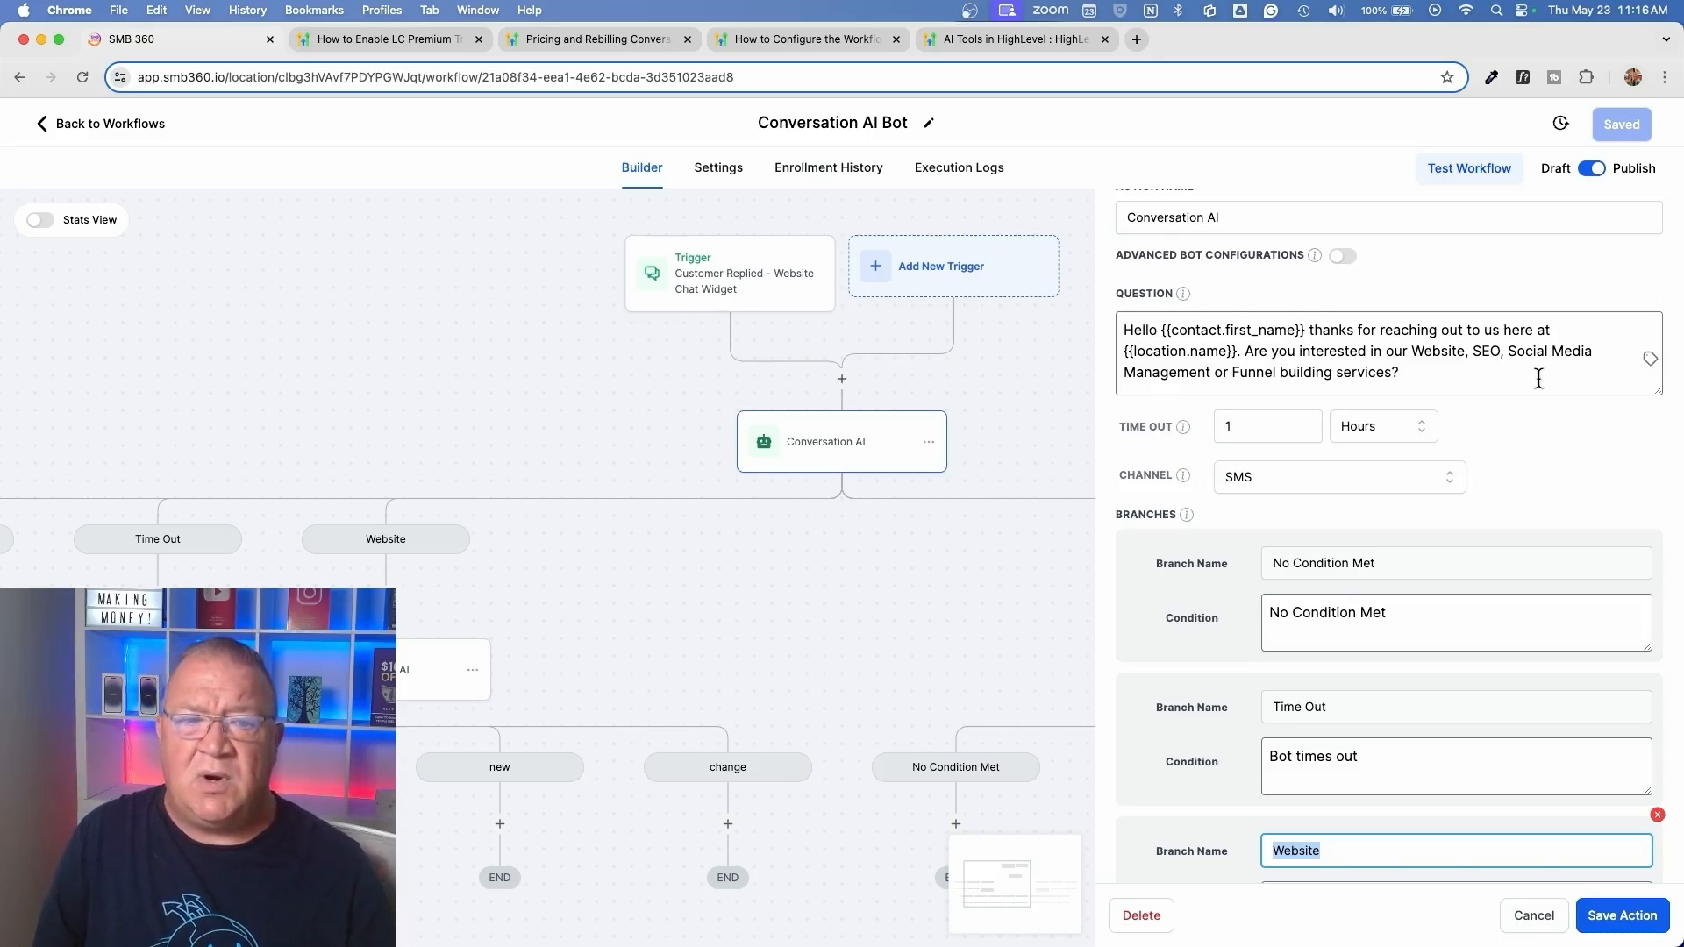
pyautogui.scroll(-3, 1538, 377)
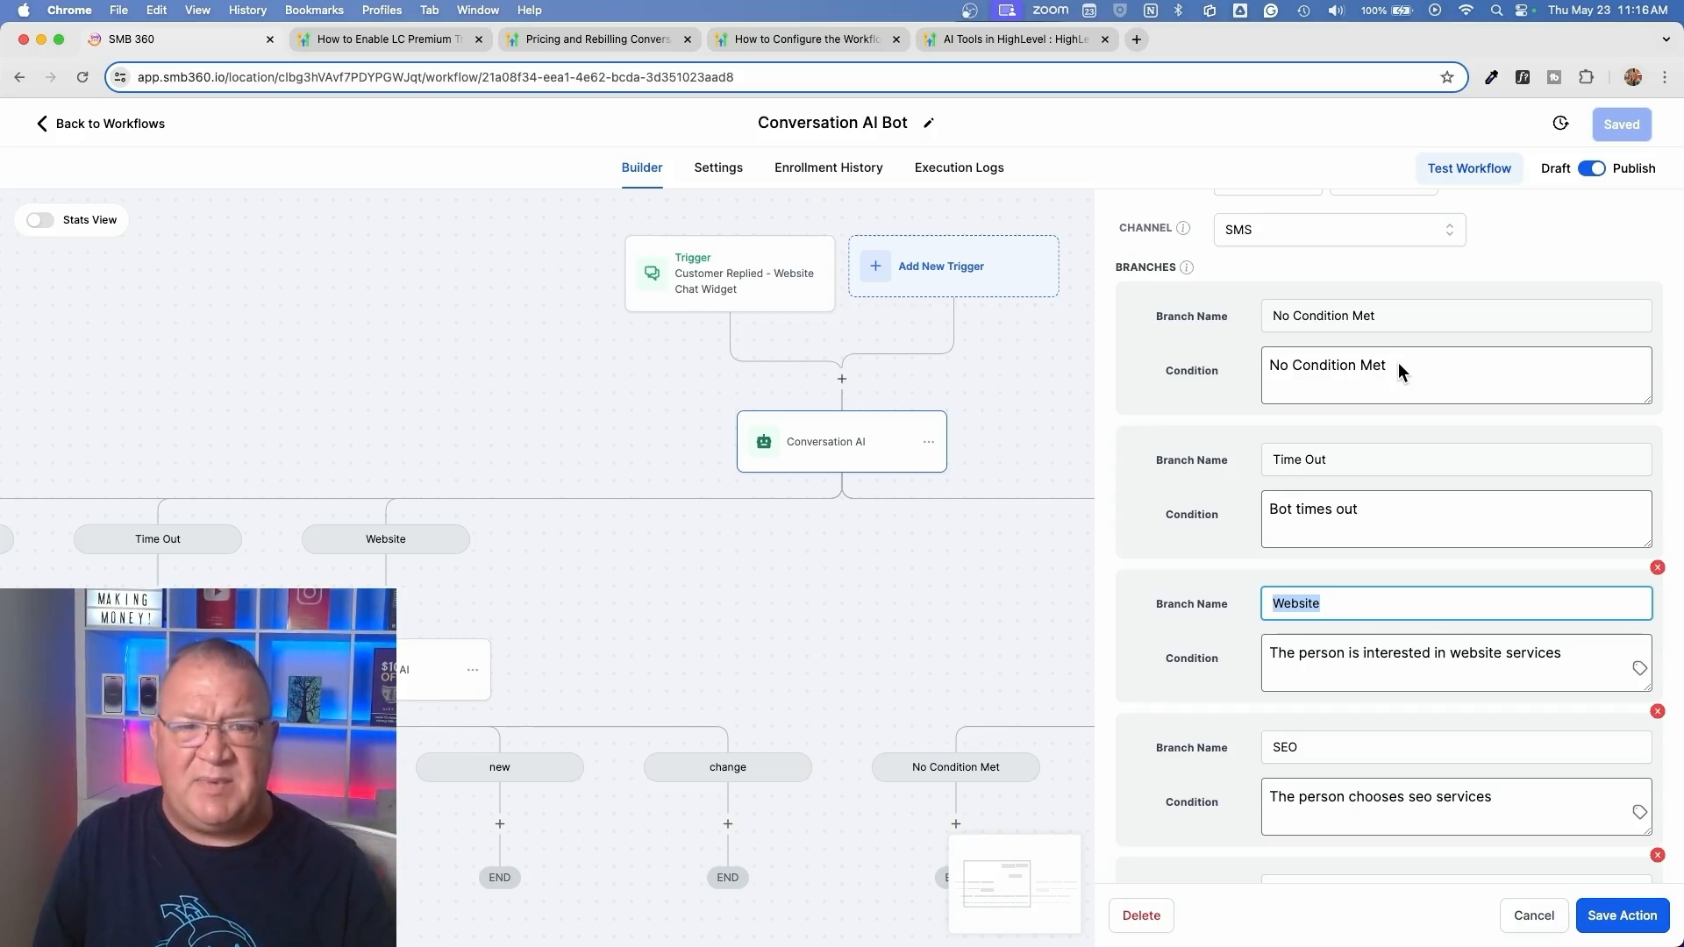
pyautogui.scroll(3, 1398, 362)
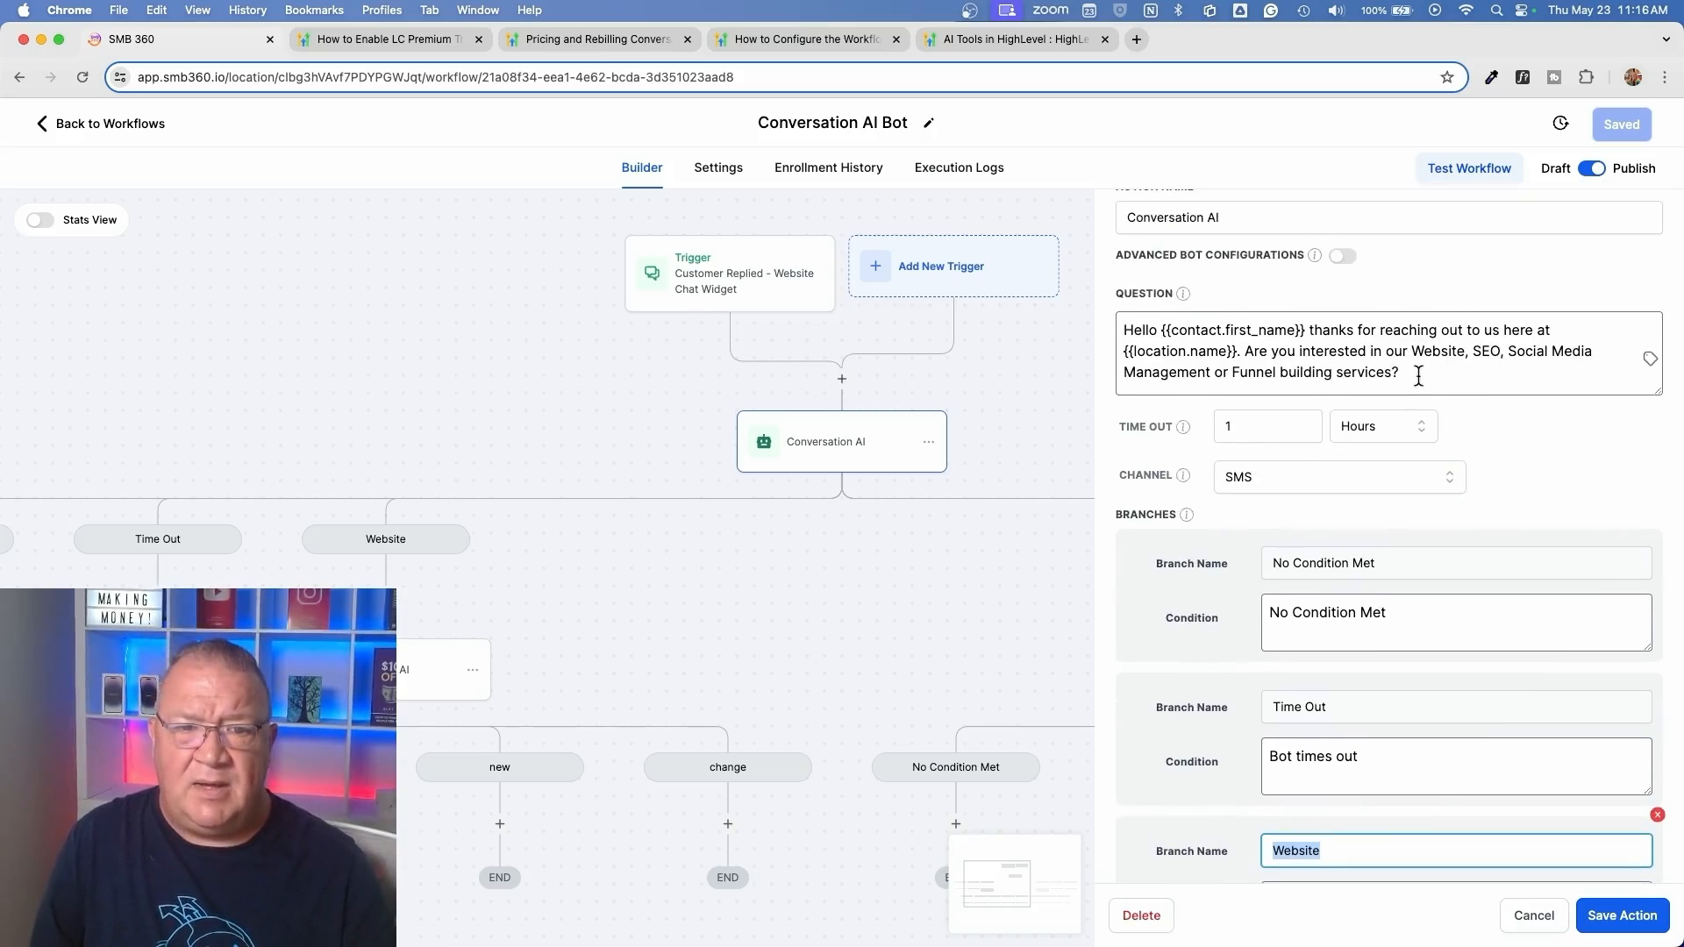
pyautogui.scroll(-6, 1424, 382)
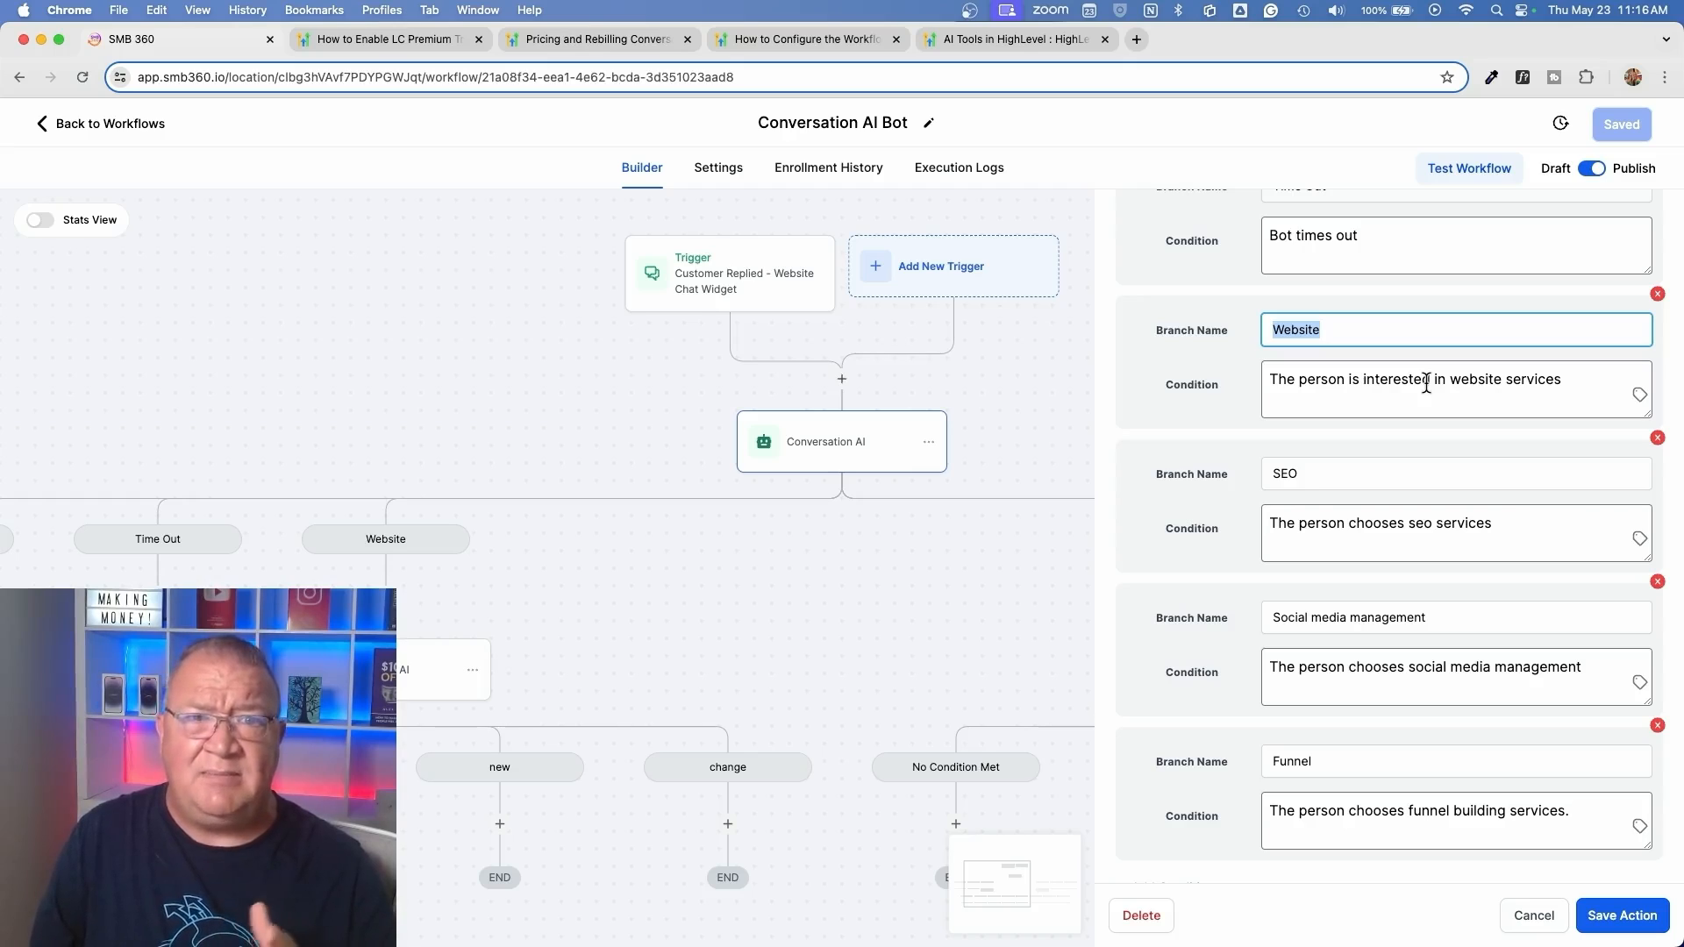
pyautogui.click(1210, 333)
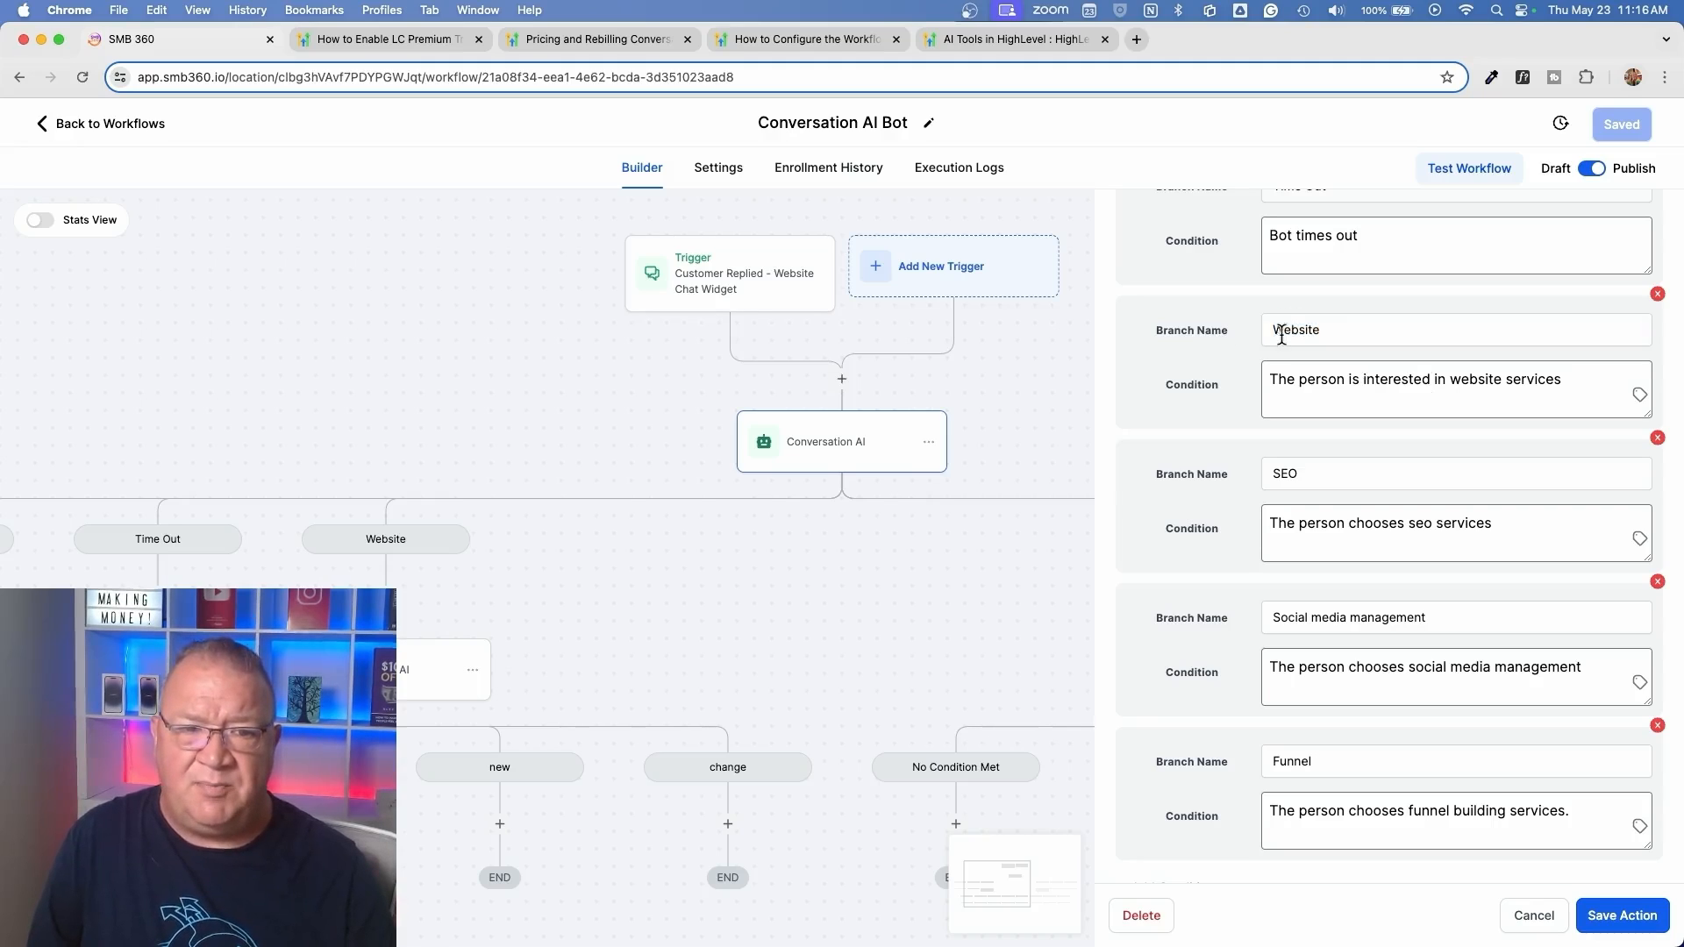
# Read the condition written for each service branch of the first Conversation AI action, from Website through Funnel
pyautogui.doubleClick(1281, 334)
pyautogui.click(1353, 334)
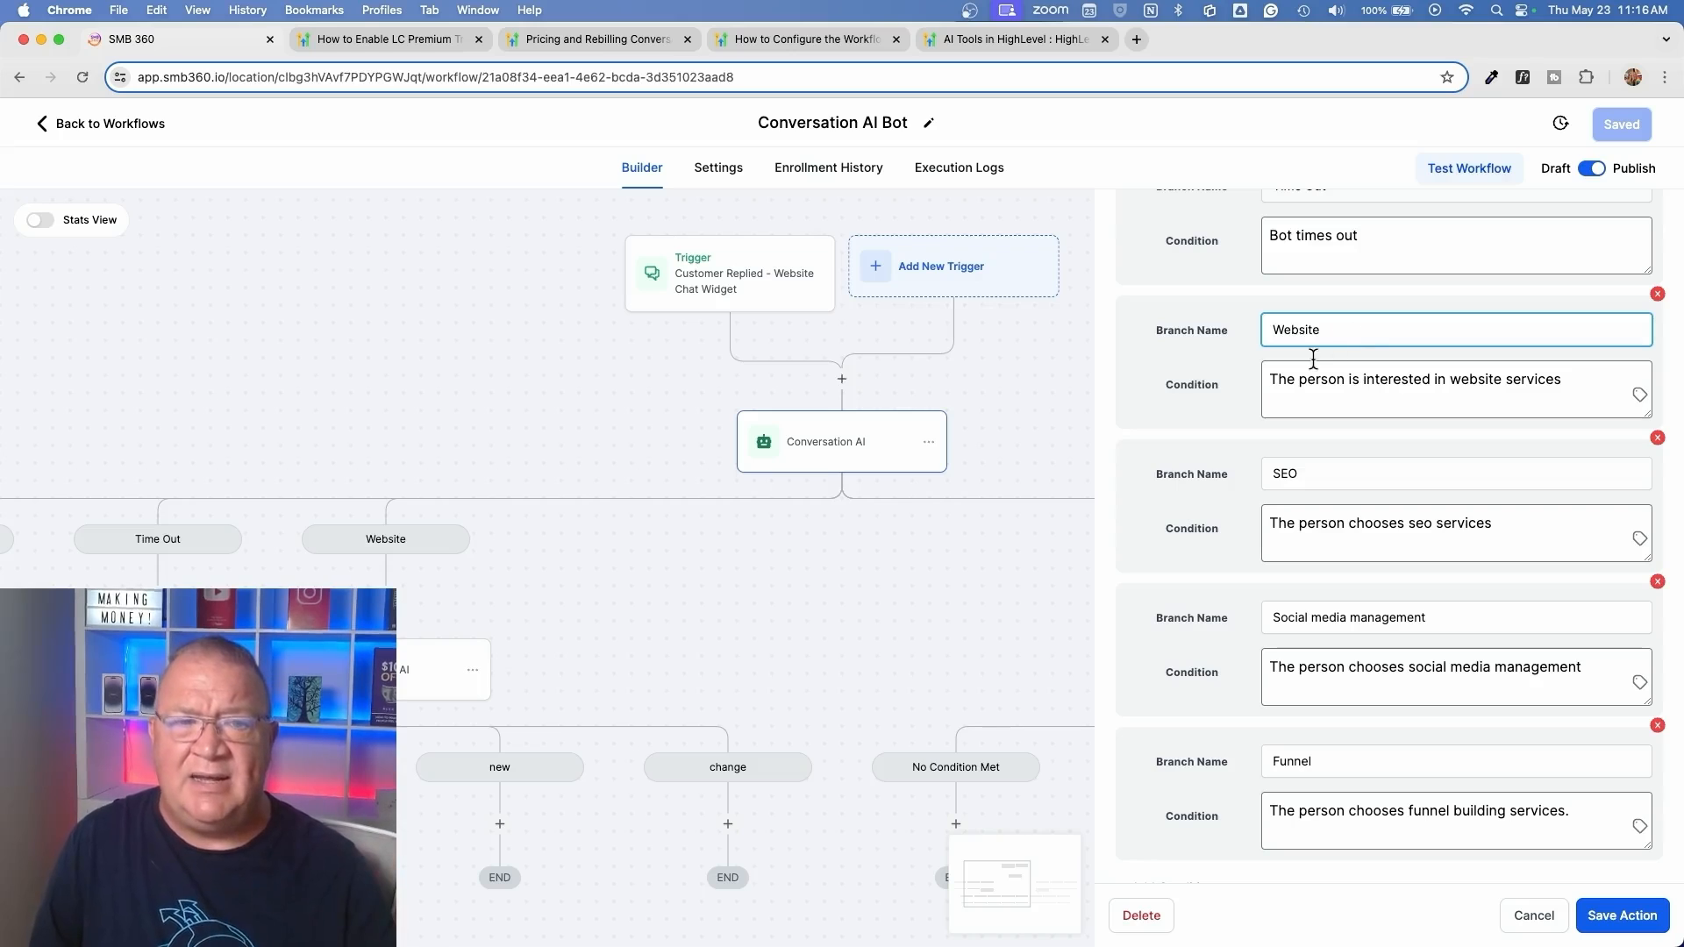
pyautogui.hscroll(3, 1340, 387)
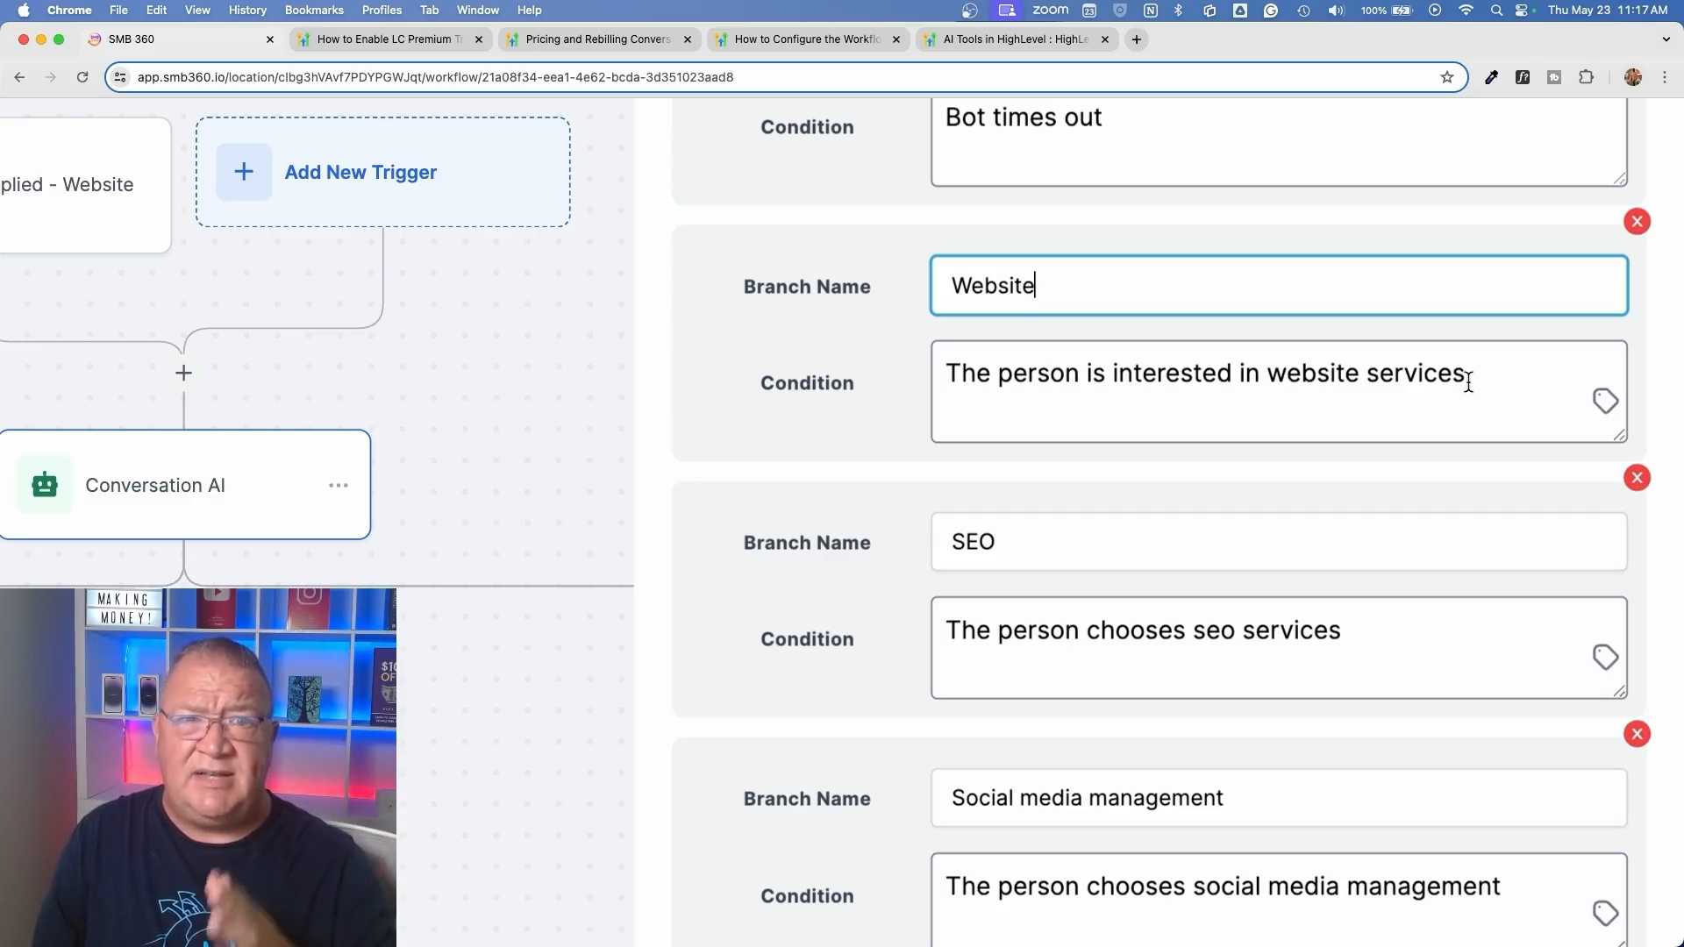
pyautogui.scroll(-2, 1468, 384)
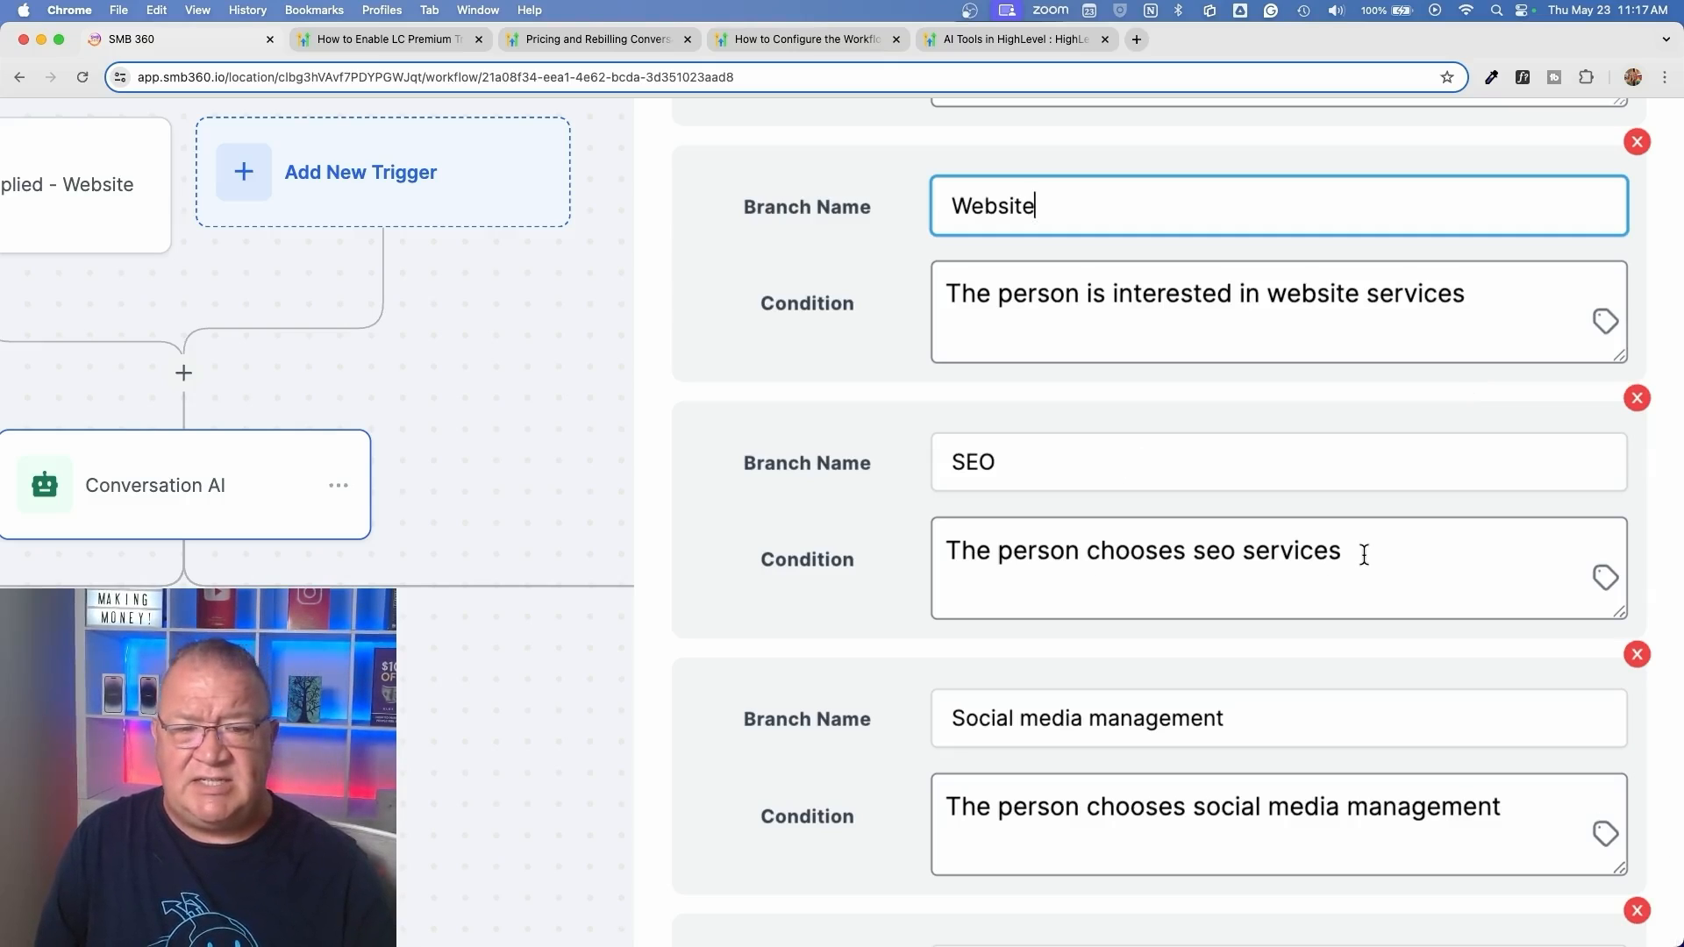
pyautogui.scroll(-5, 1494, 574)
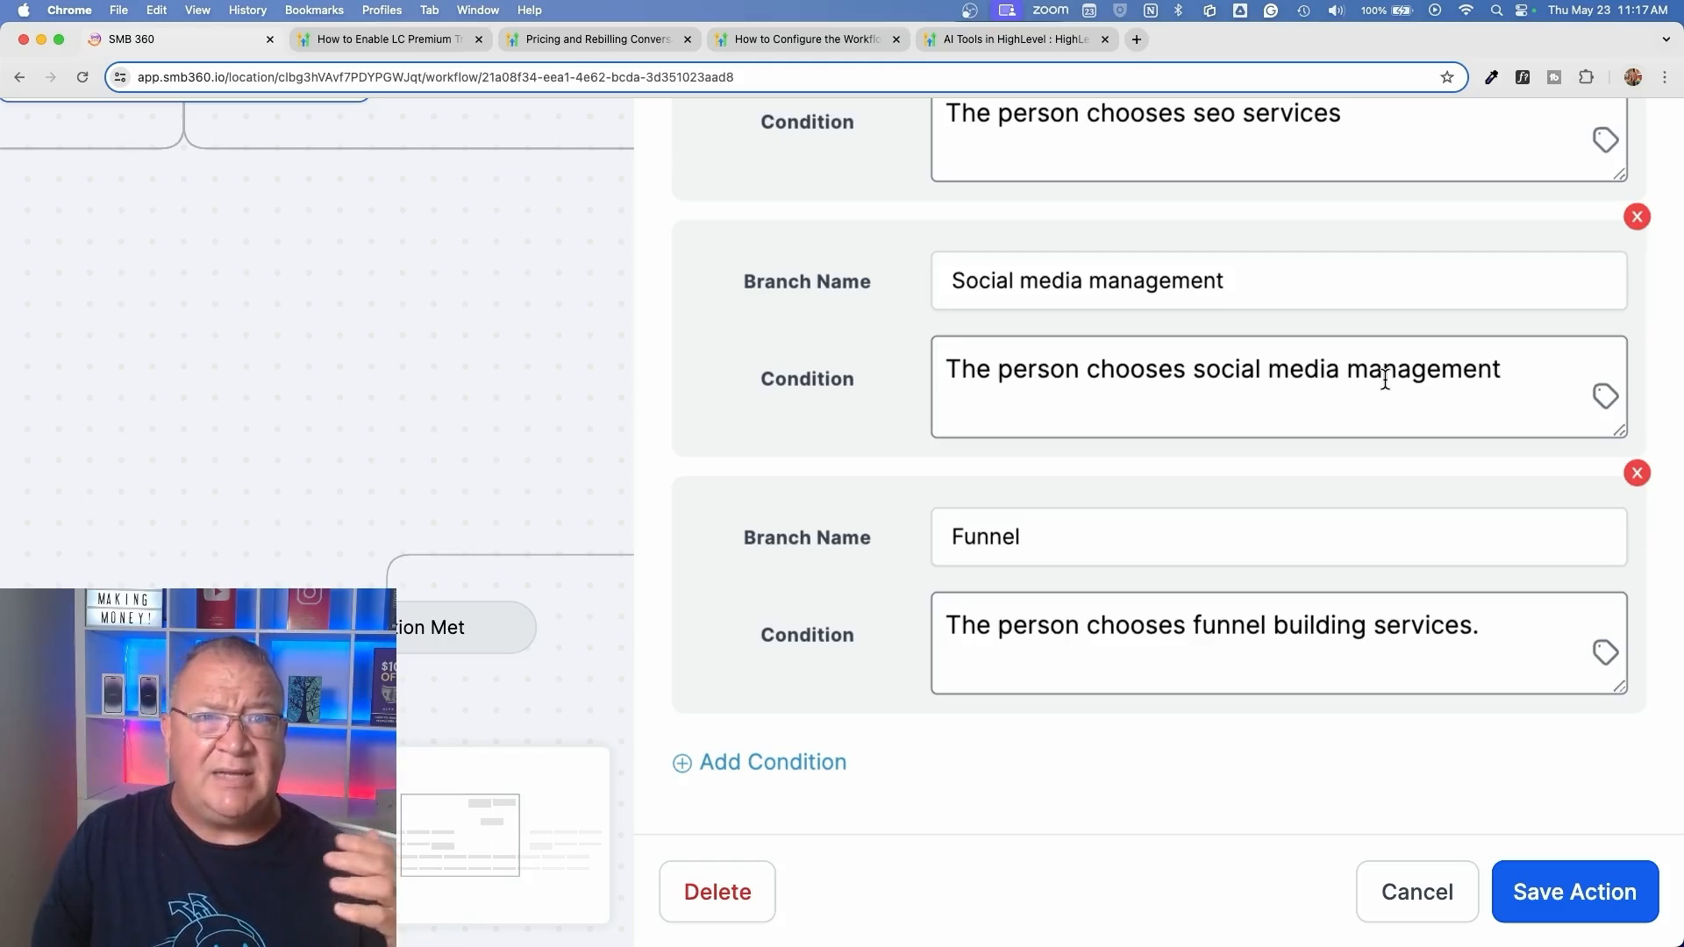
pyautogui.scroll(-5, 1386, 379)
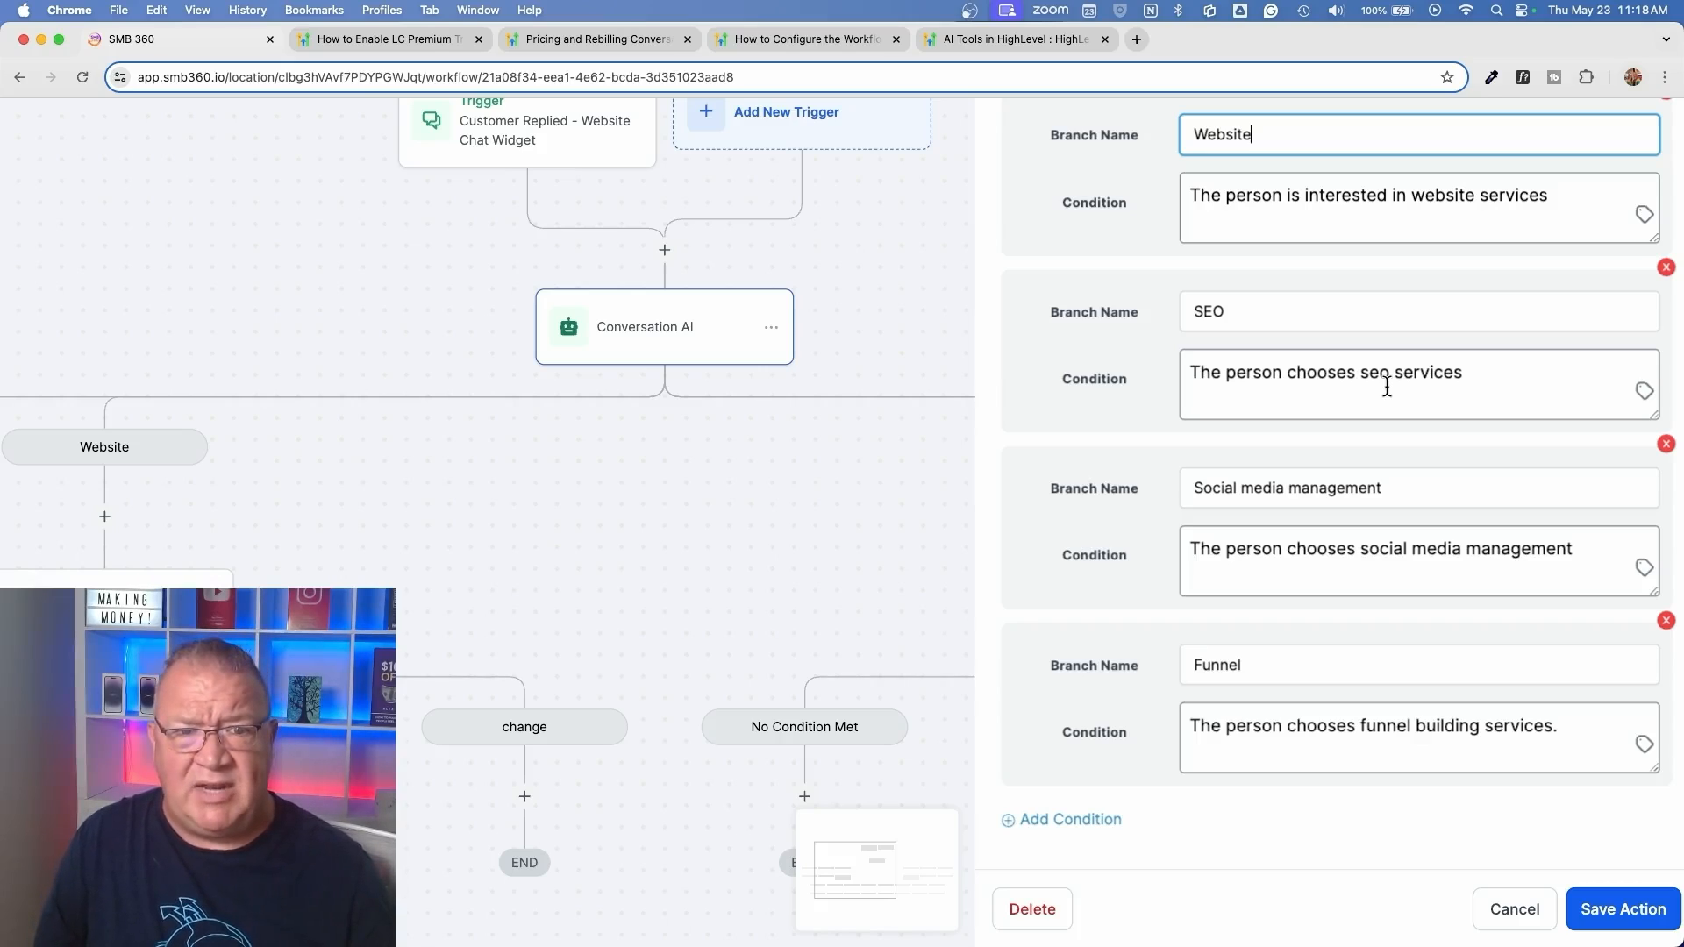
# Review the No Condition Met and Time Out branches alongside the question and channel, and close the action without saving
pyautogui.scroll(5, 1386, 386)
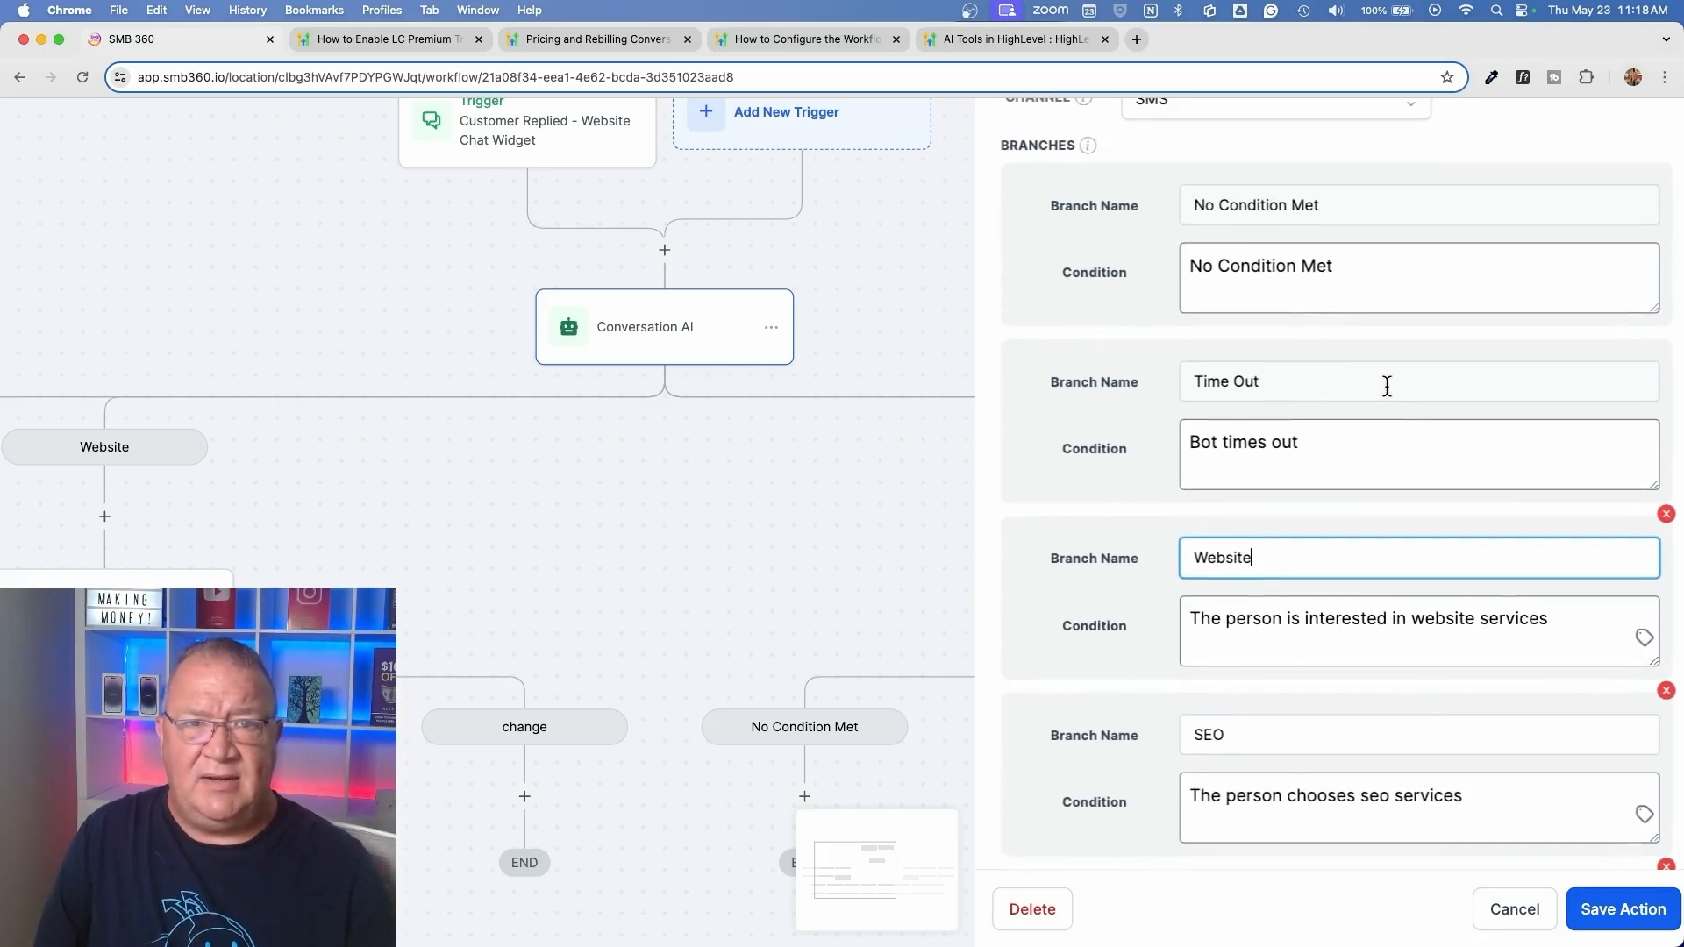
pyautogui.scroll(-5, 1387, 387)
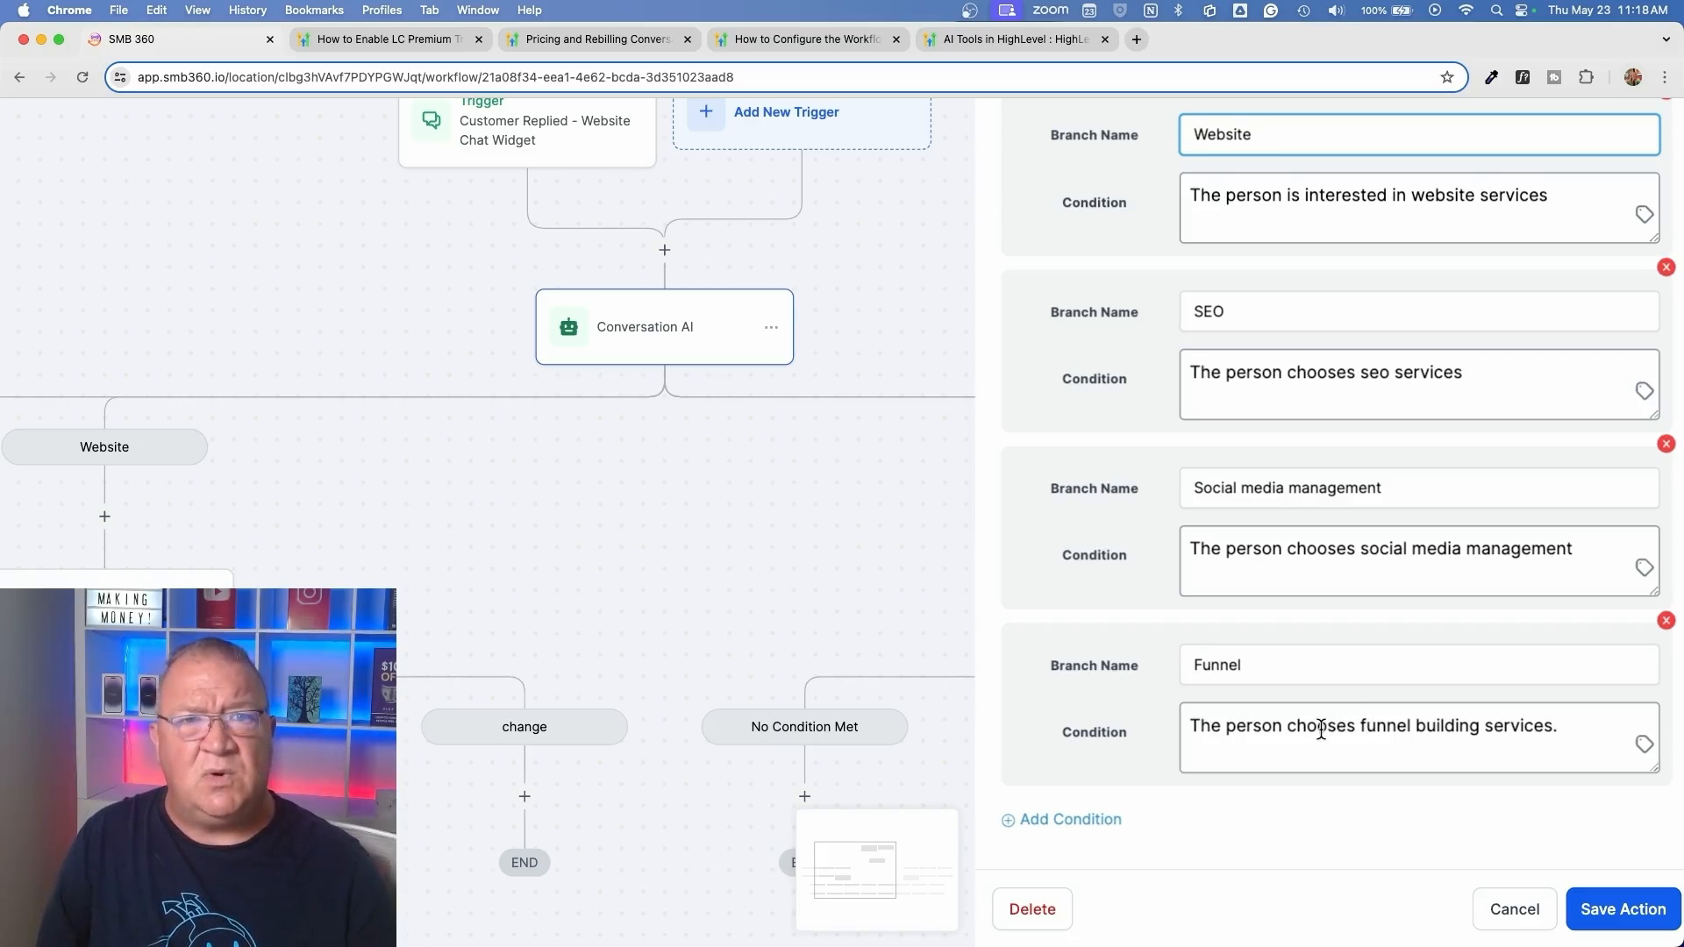
pyautogui.scroll(5, 1321, 731)
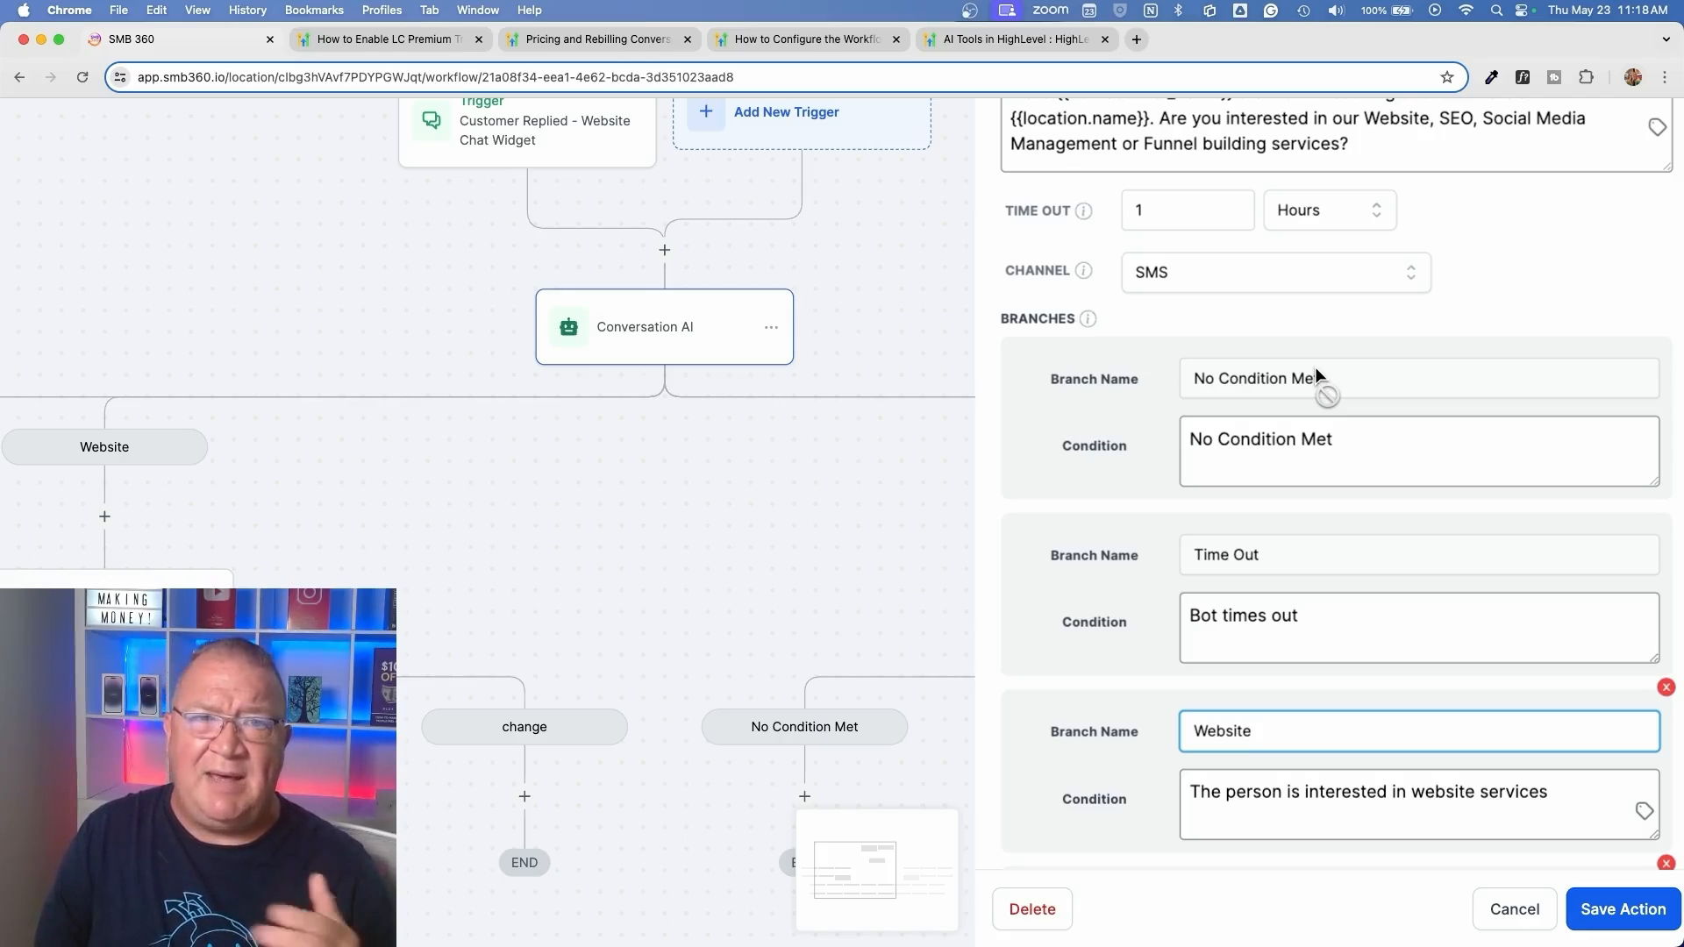
pyautogui.scroll(-7, 1314, 367)
pyautogui.scroll(10, 1316, 491)
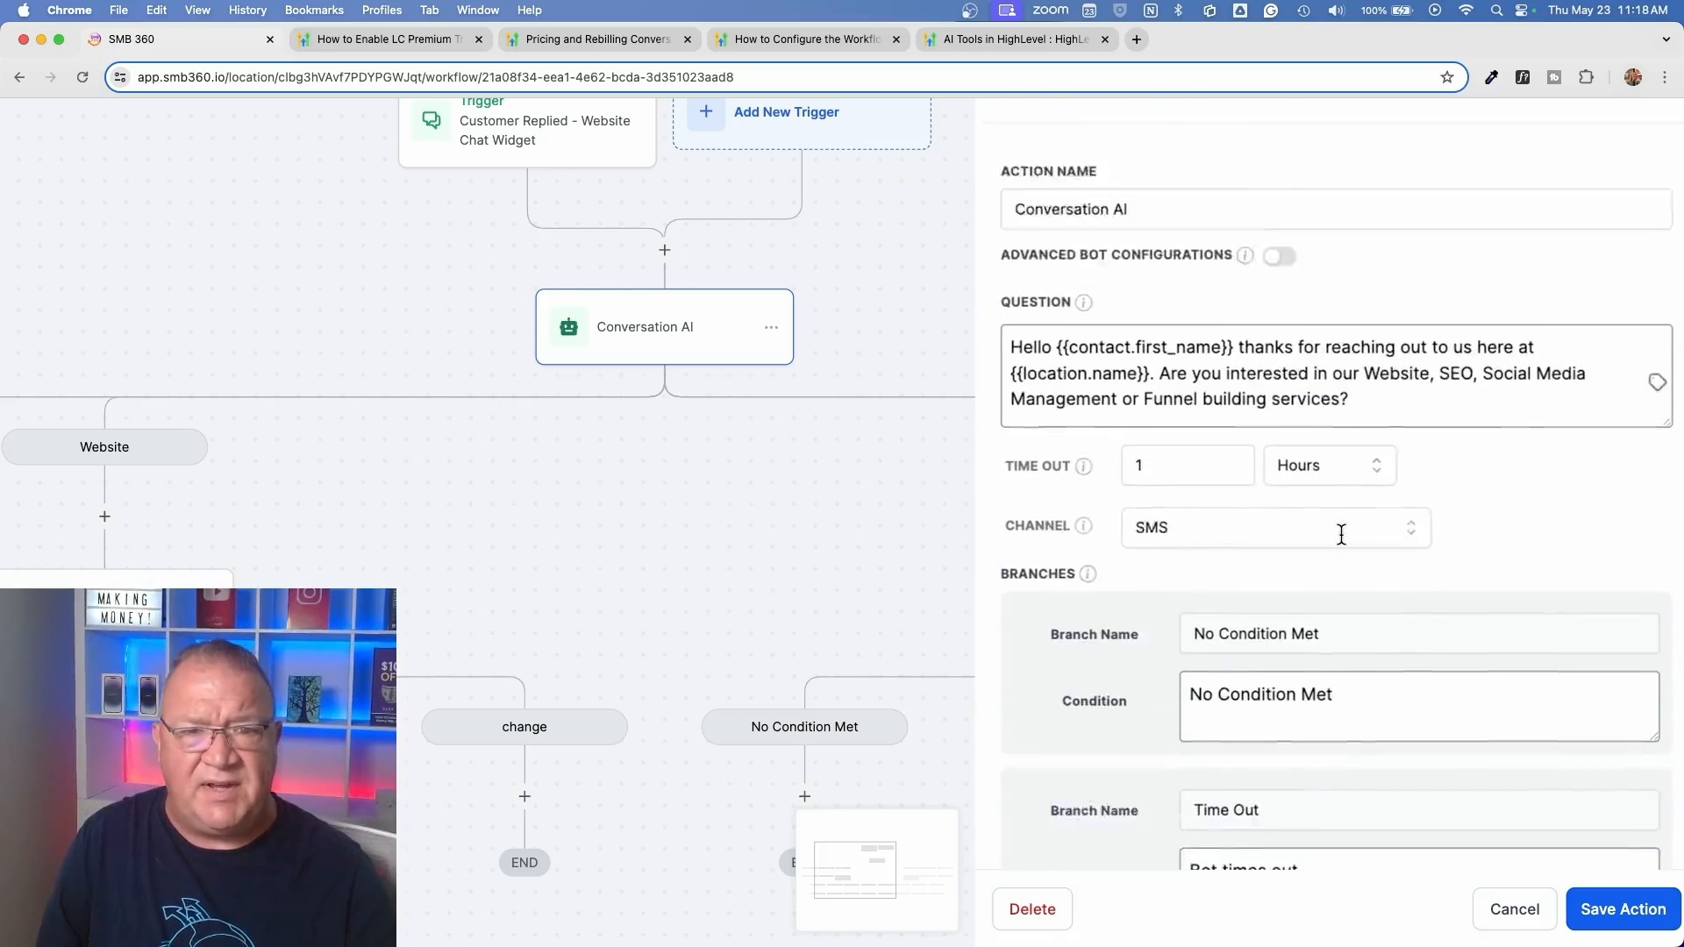
pyautogui.scroll(-2, 1333, 526)
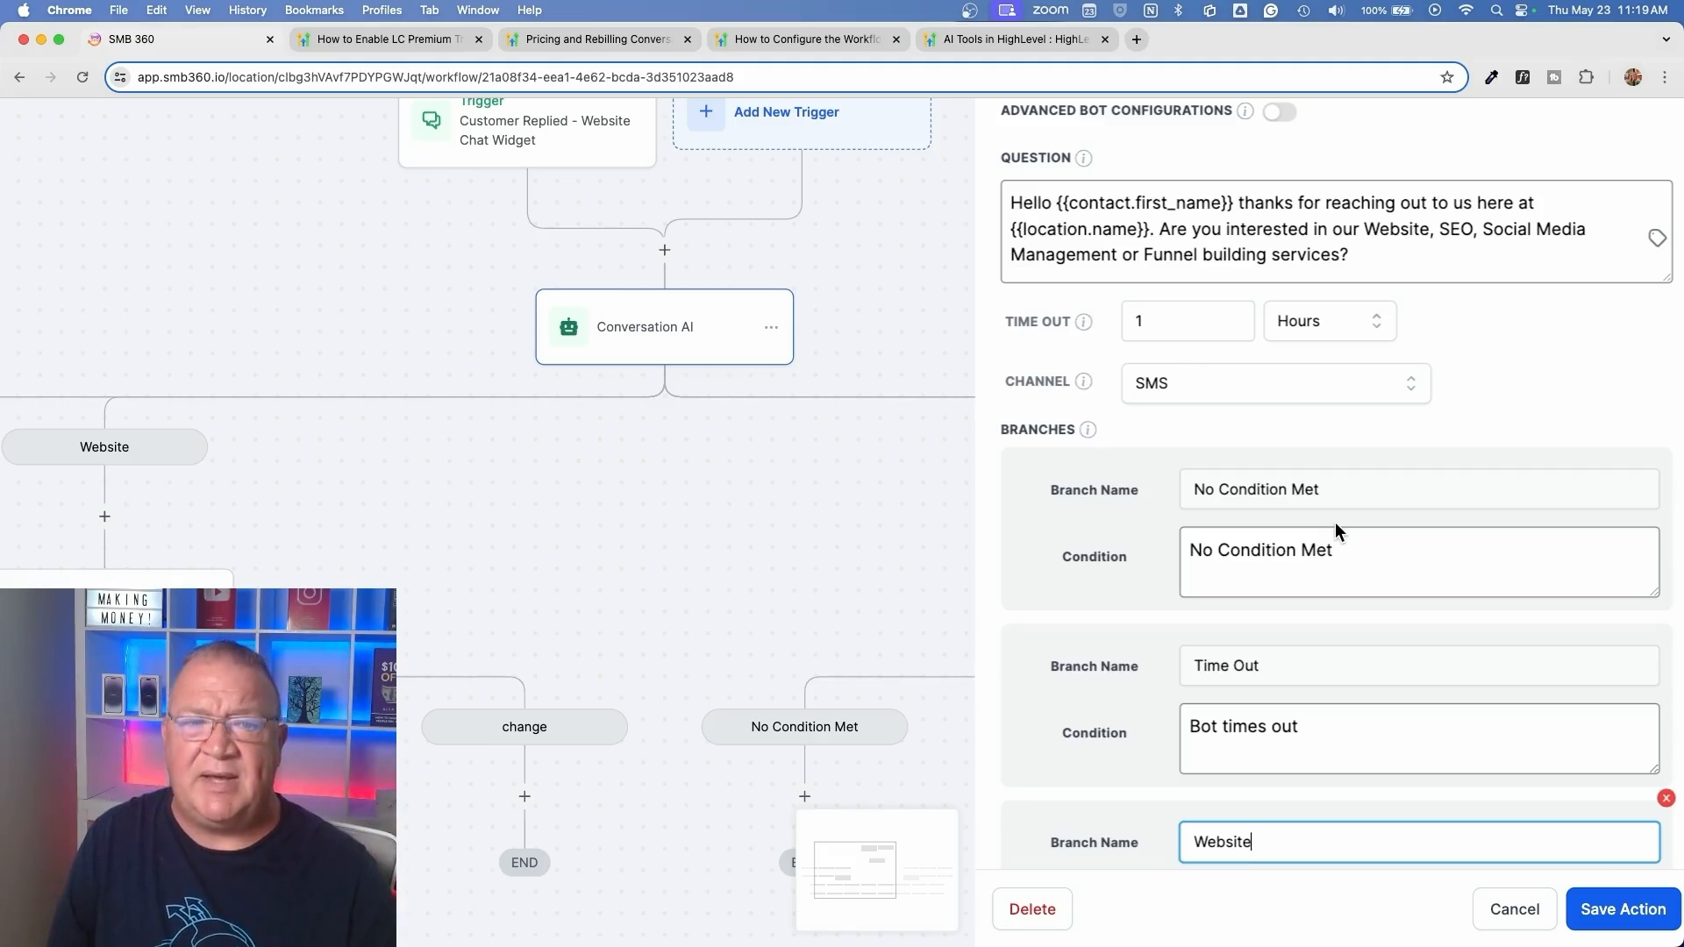
pyautogui.click(1514, 909)
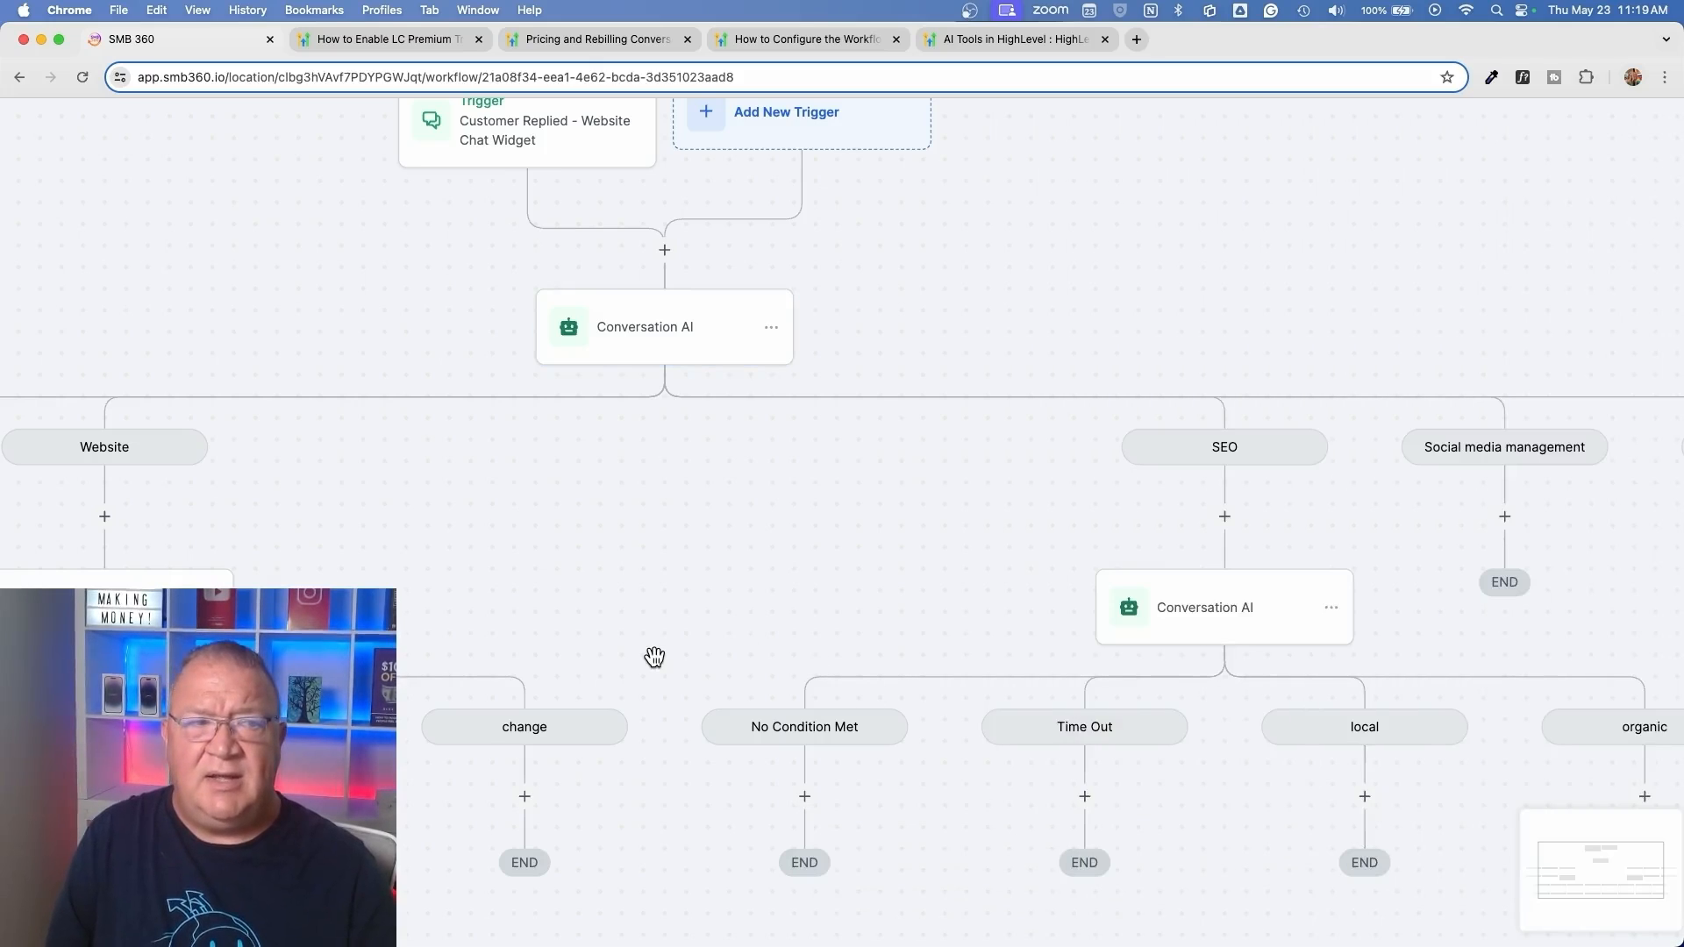
# Examine the No Condition Met, Time Out and Website branches below the first Conversation AI step in the workflow
pyautogui.scroll(-3, 655, 656)
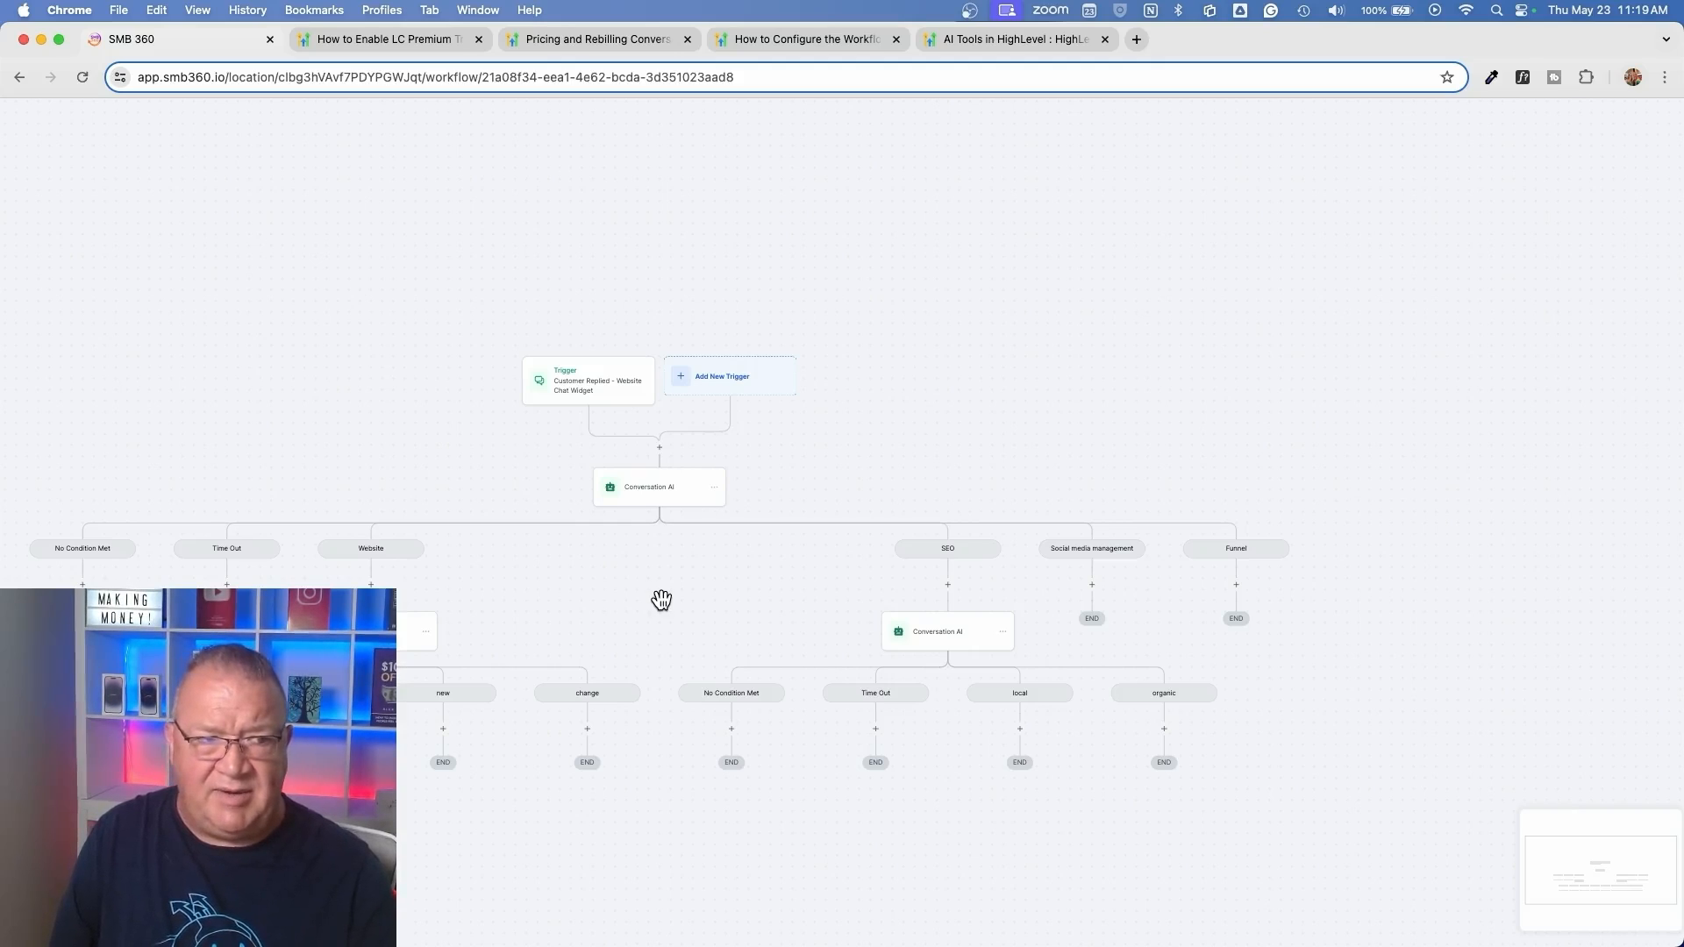
pyautogui.scroll(5, 663, 602)
pyautogui.scroll(-2, 669, 605)
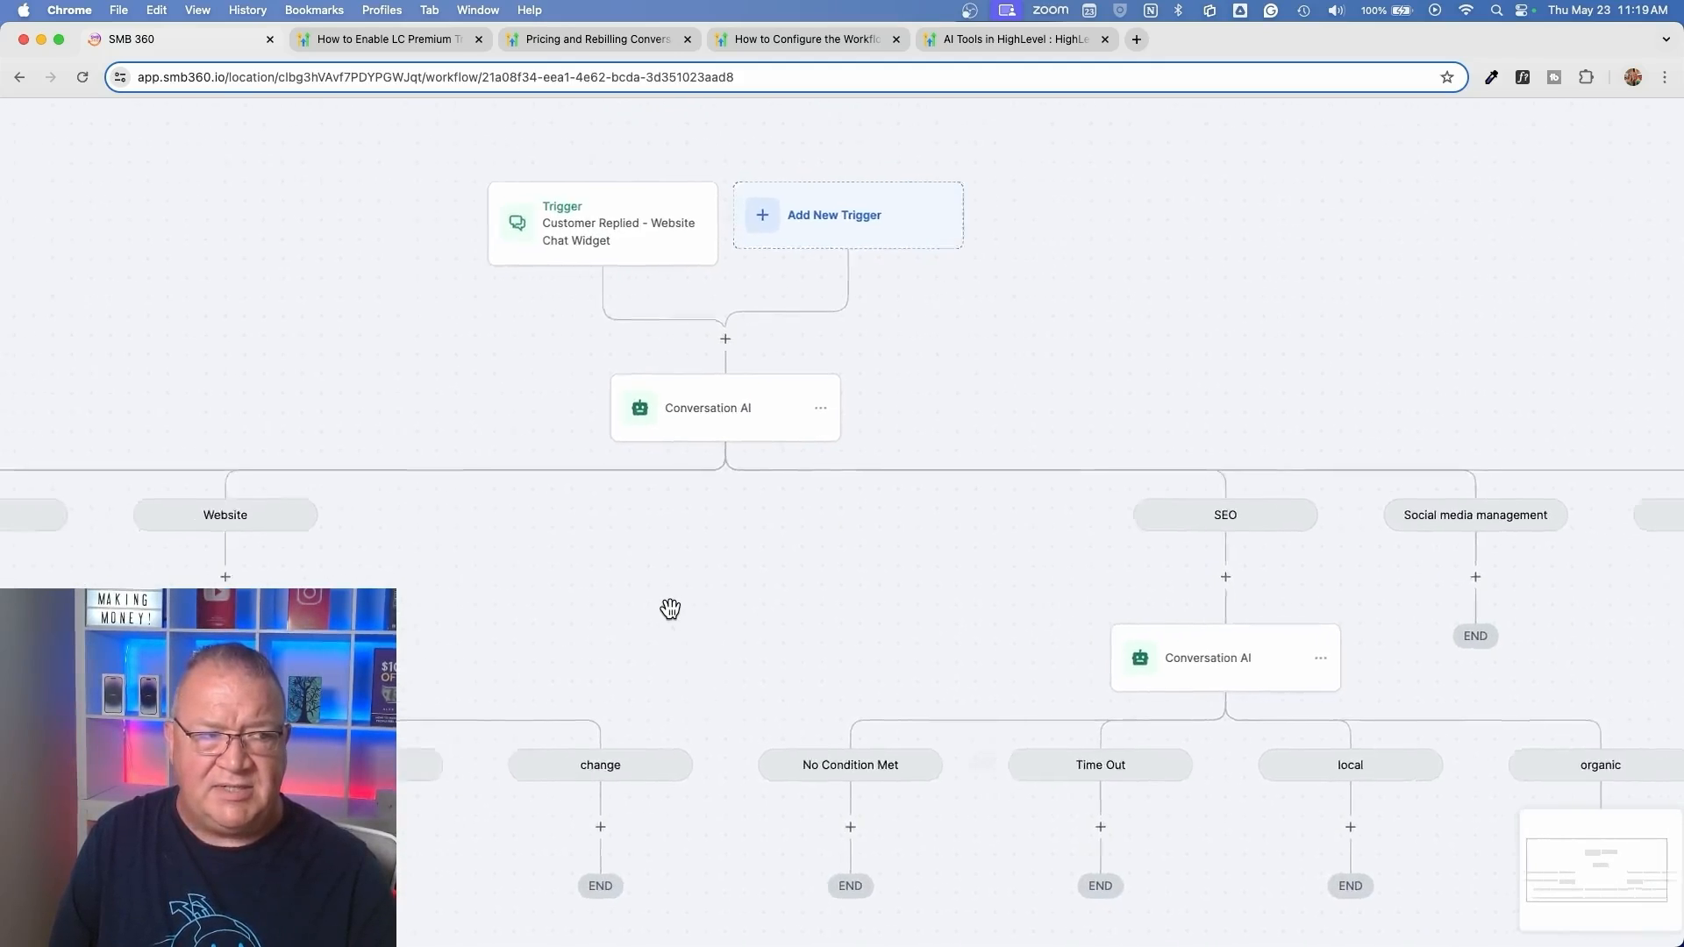
pyautogui.hscroll(-6, 670, 609)
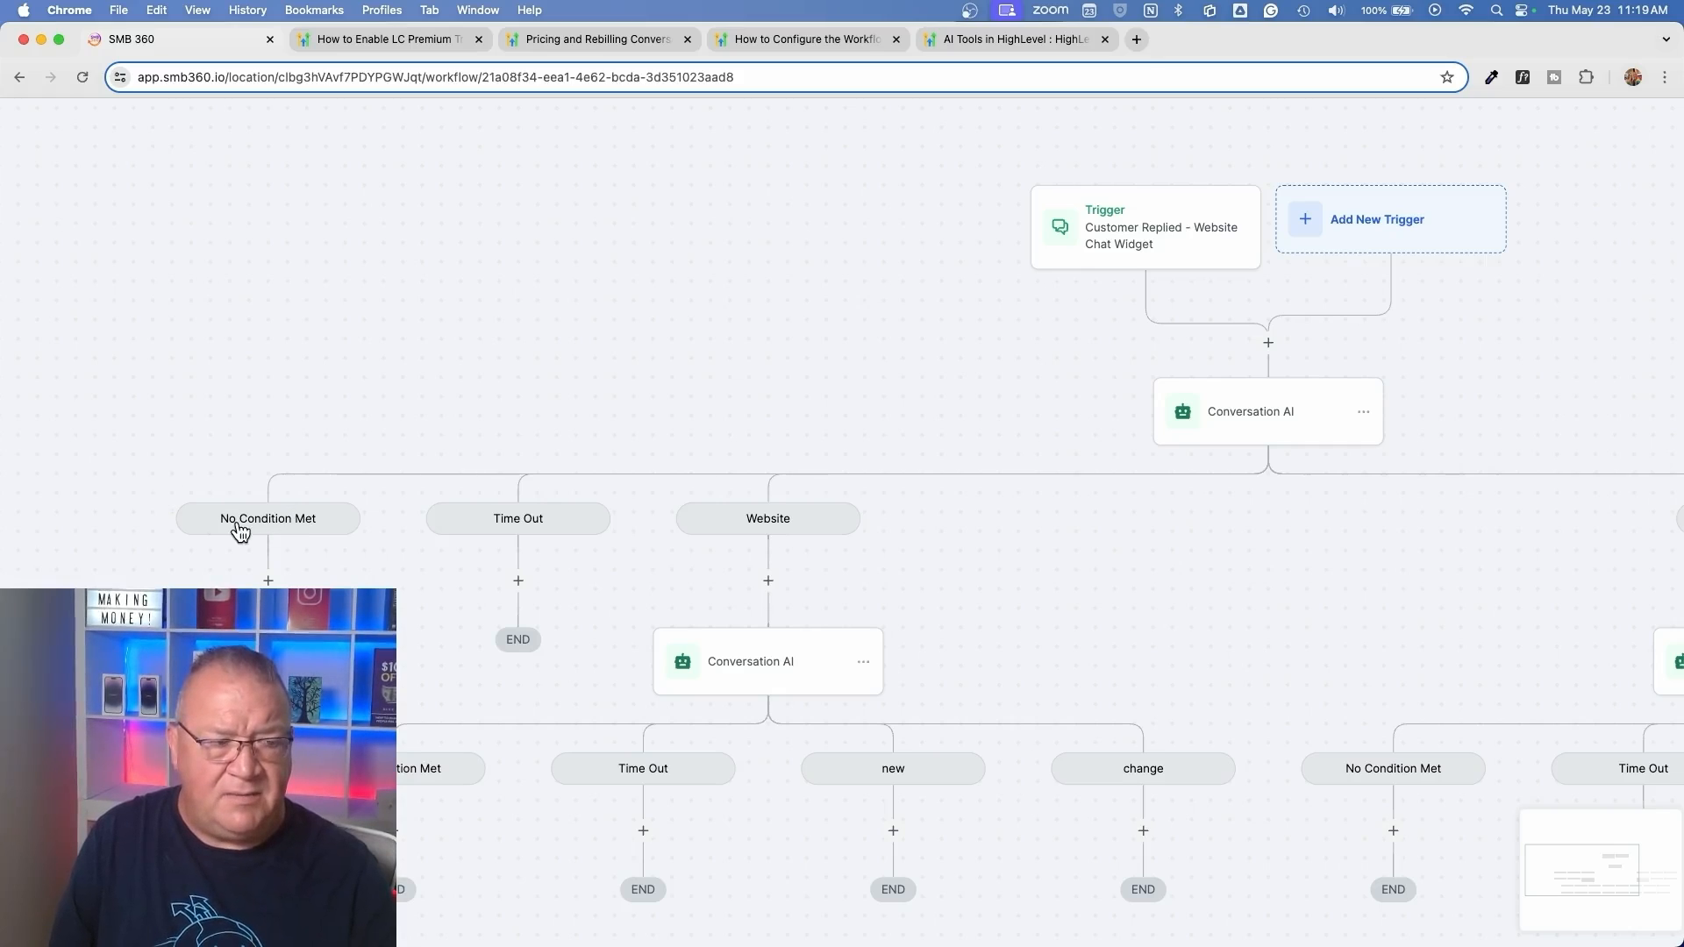
pyautogui.scroll(5, 240, 531)
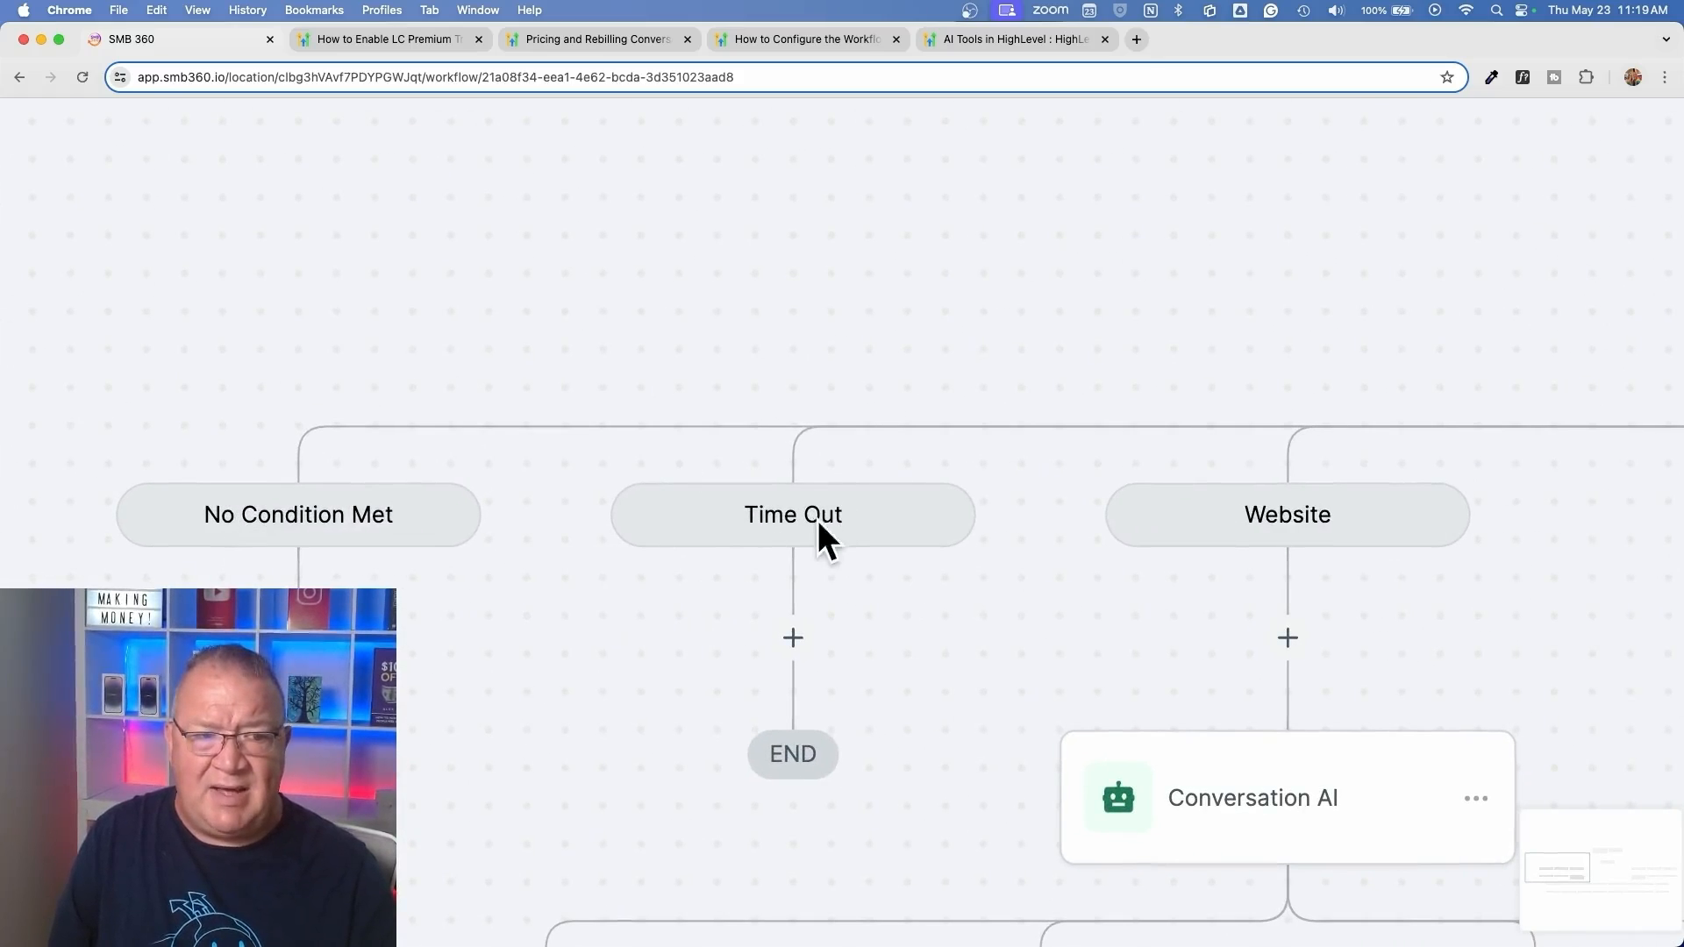
pyautogui.hscroll(5, 818, 531)
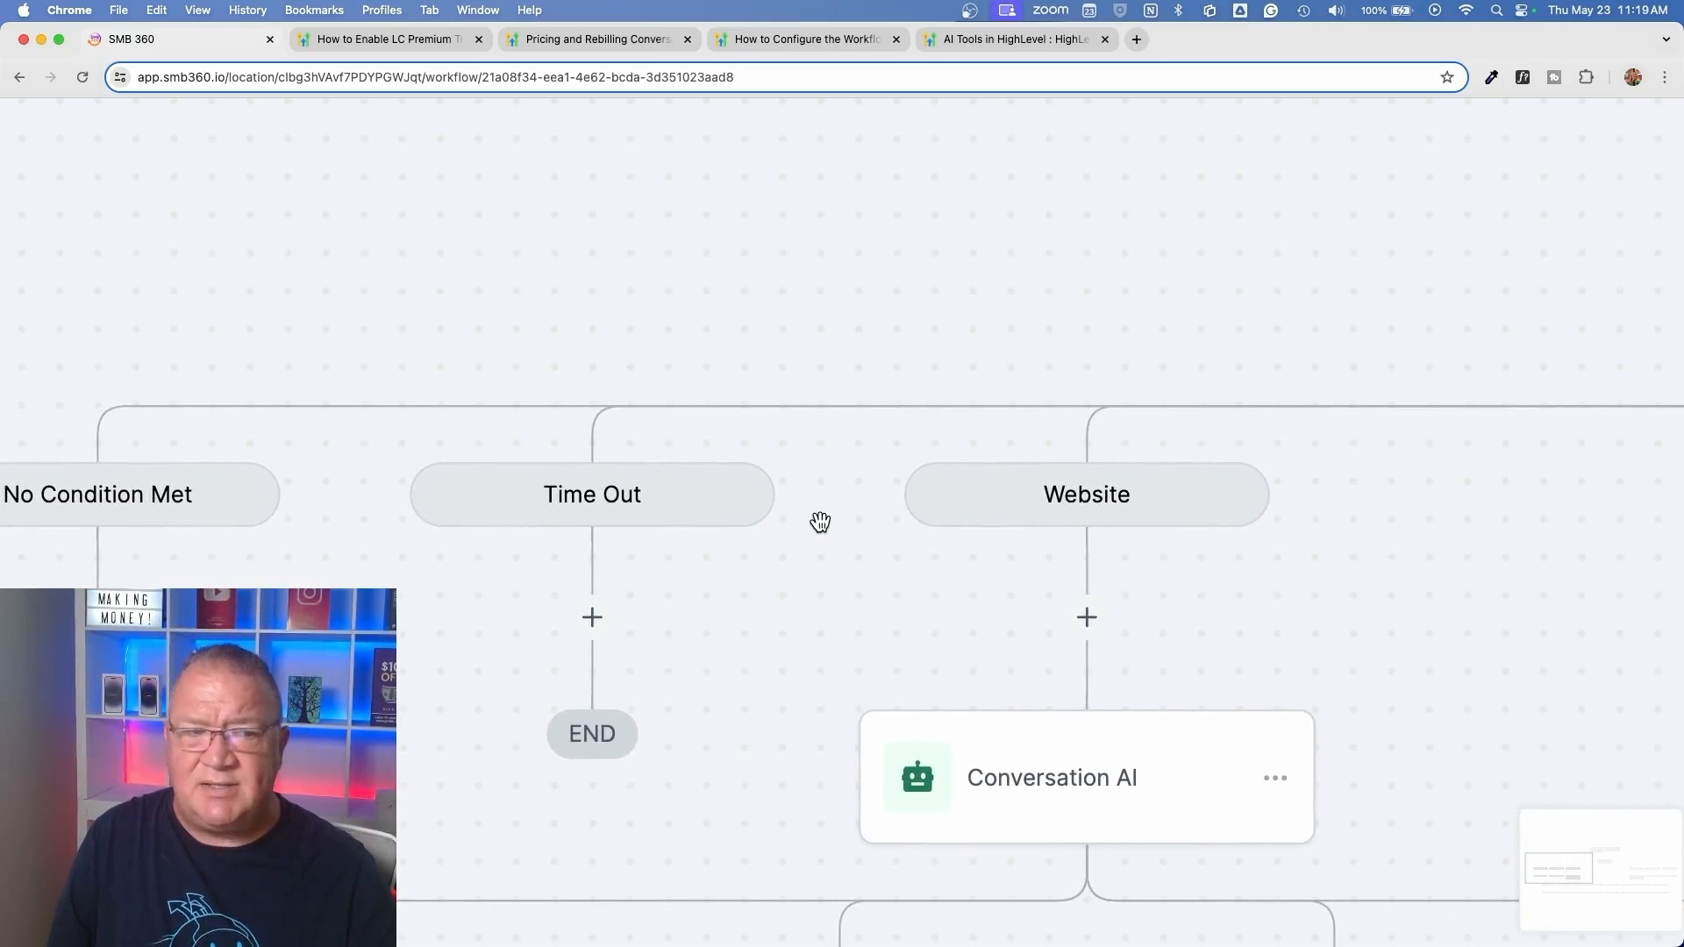
pyautogui.hscroll(1, 820, 522)
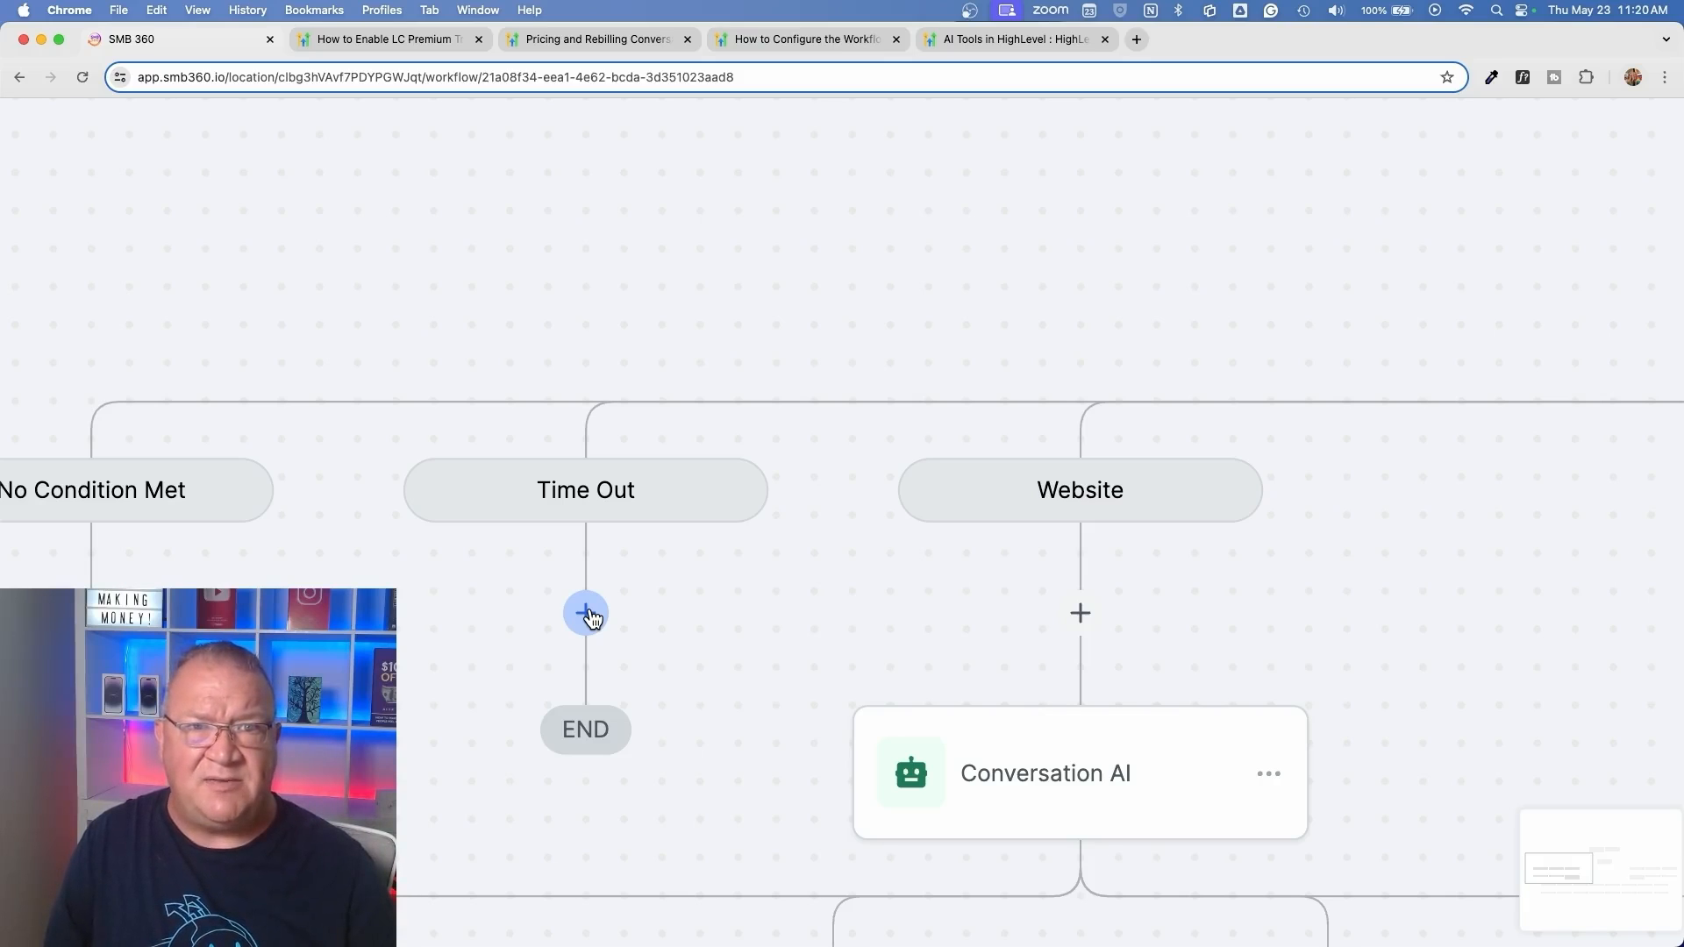
pyautogui.hscroll(5, 588, 614)
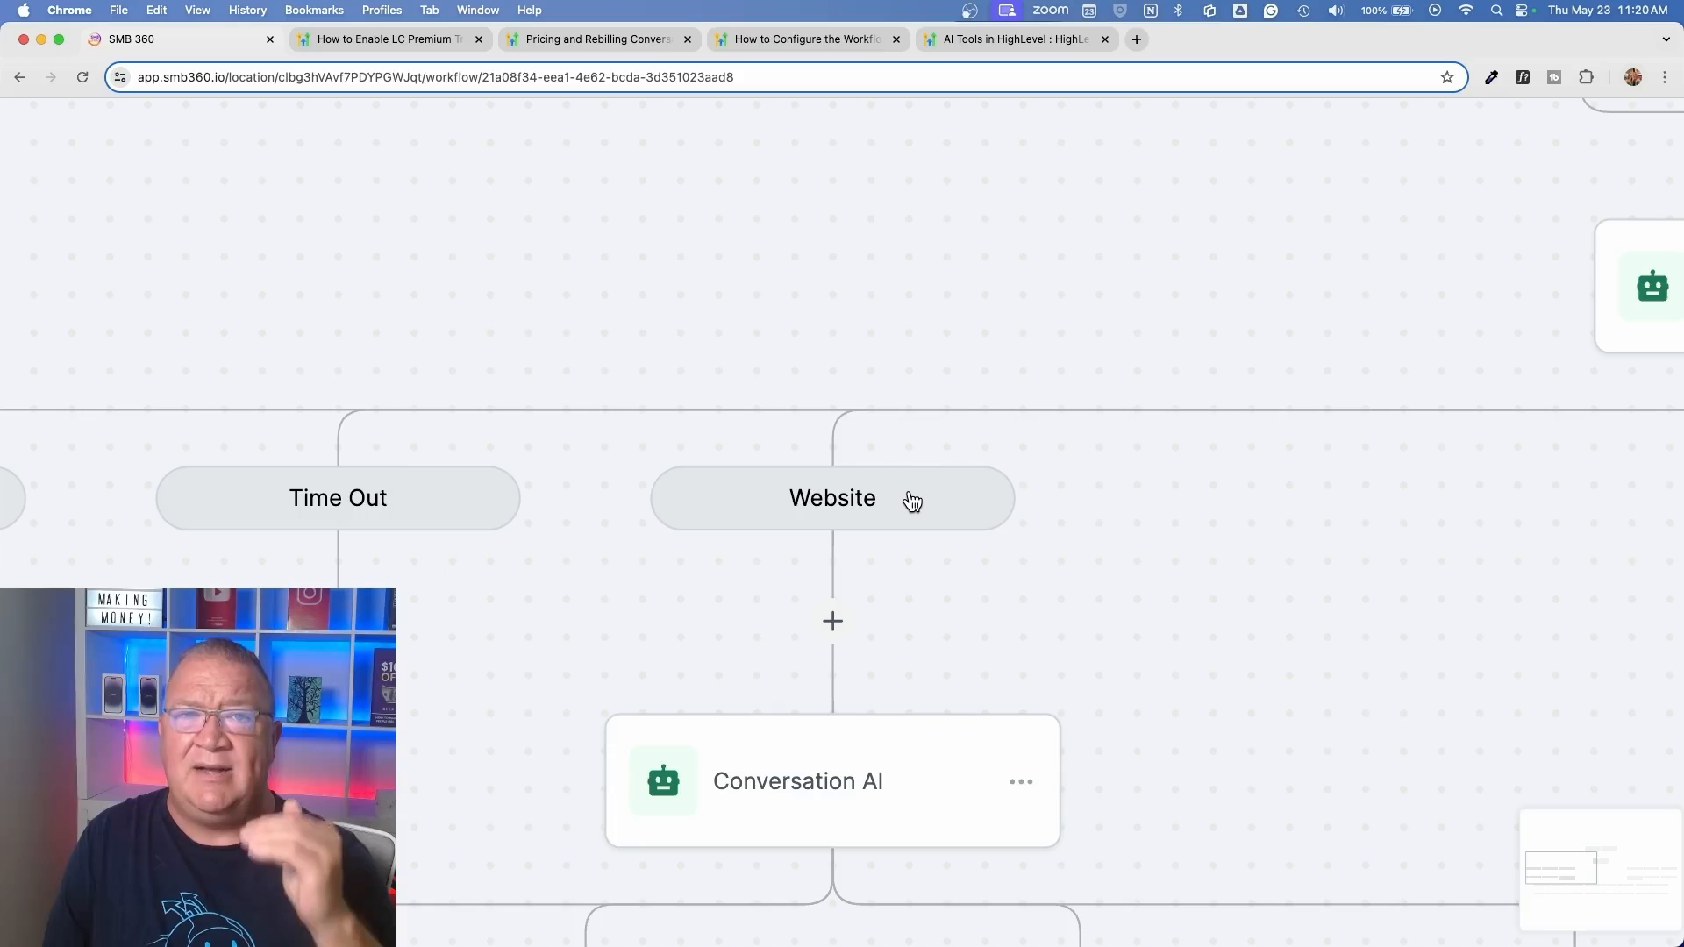
# Open the Website branch's Conversation AI action, review its question and the new and change branch conditions, and close it without saving
pyautogui.scroll(-3, 912, 500)
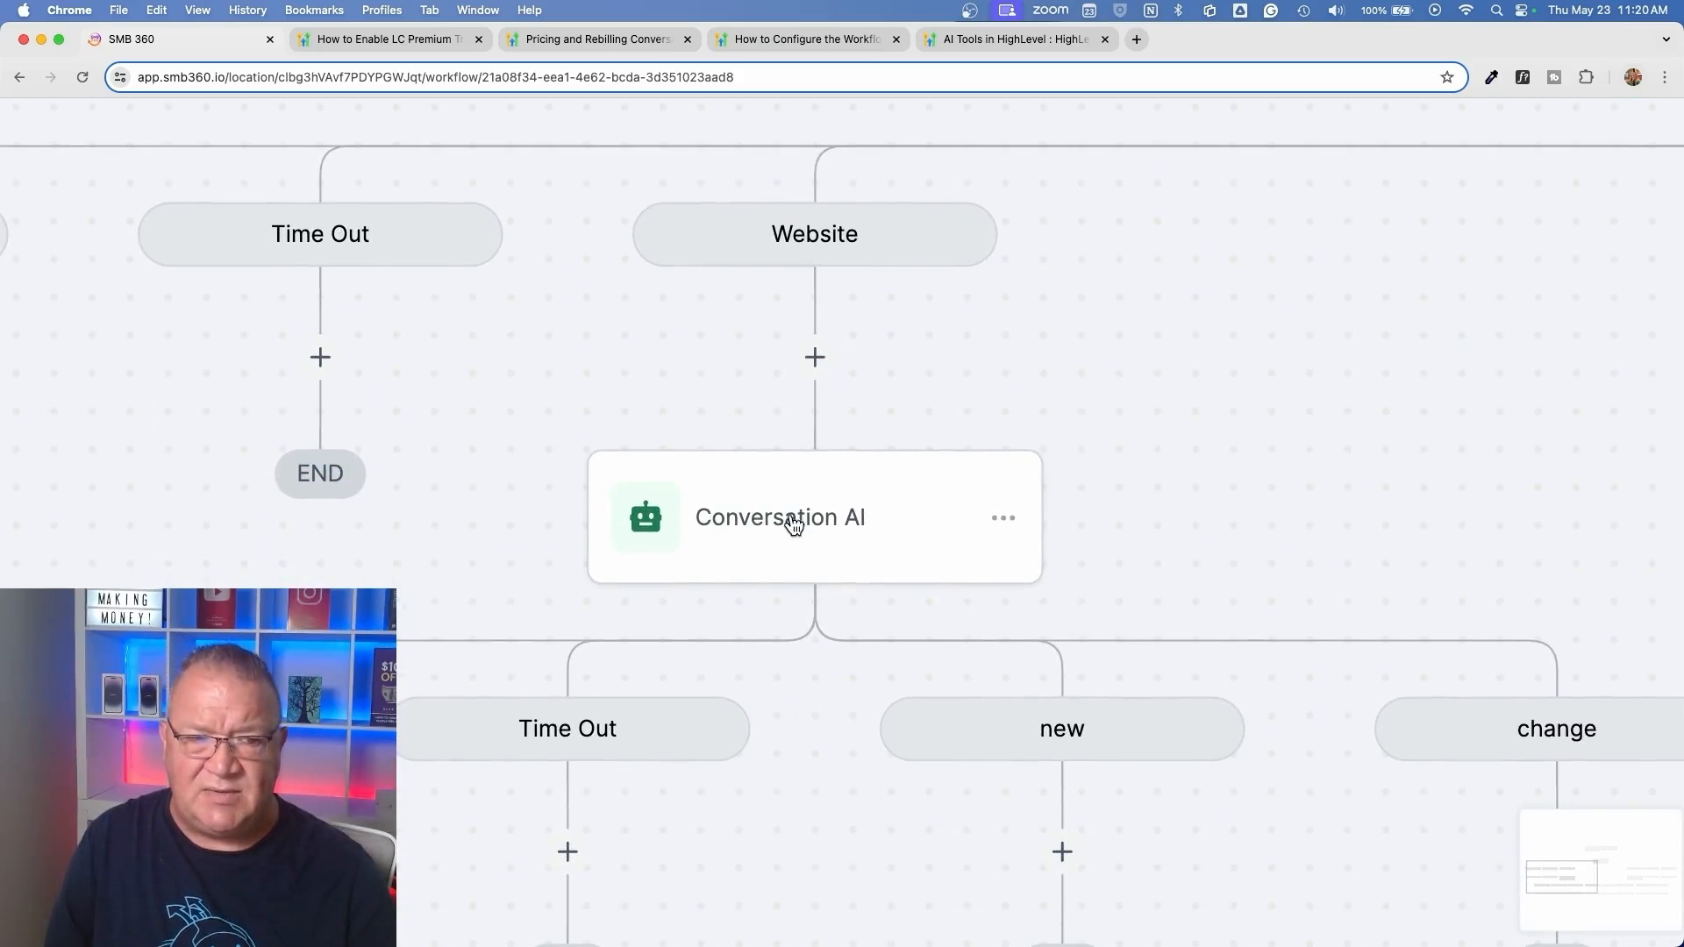
pyautogui.click(789, 517)
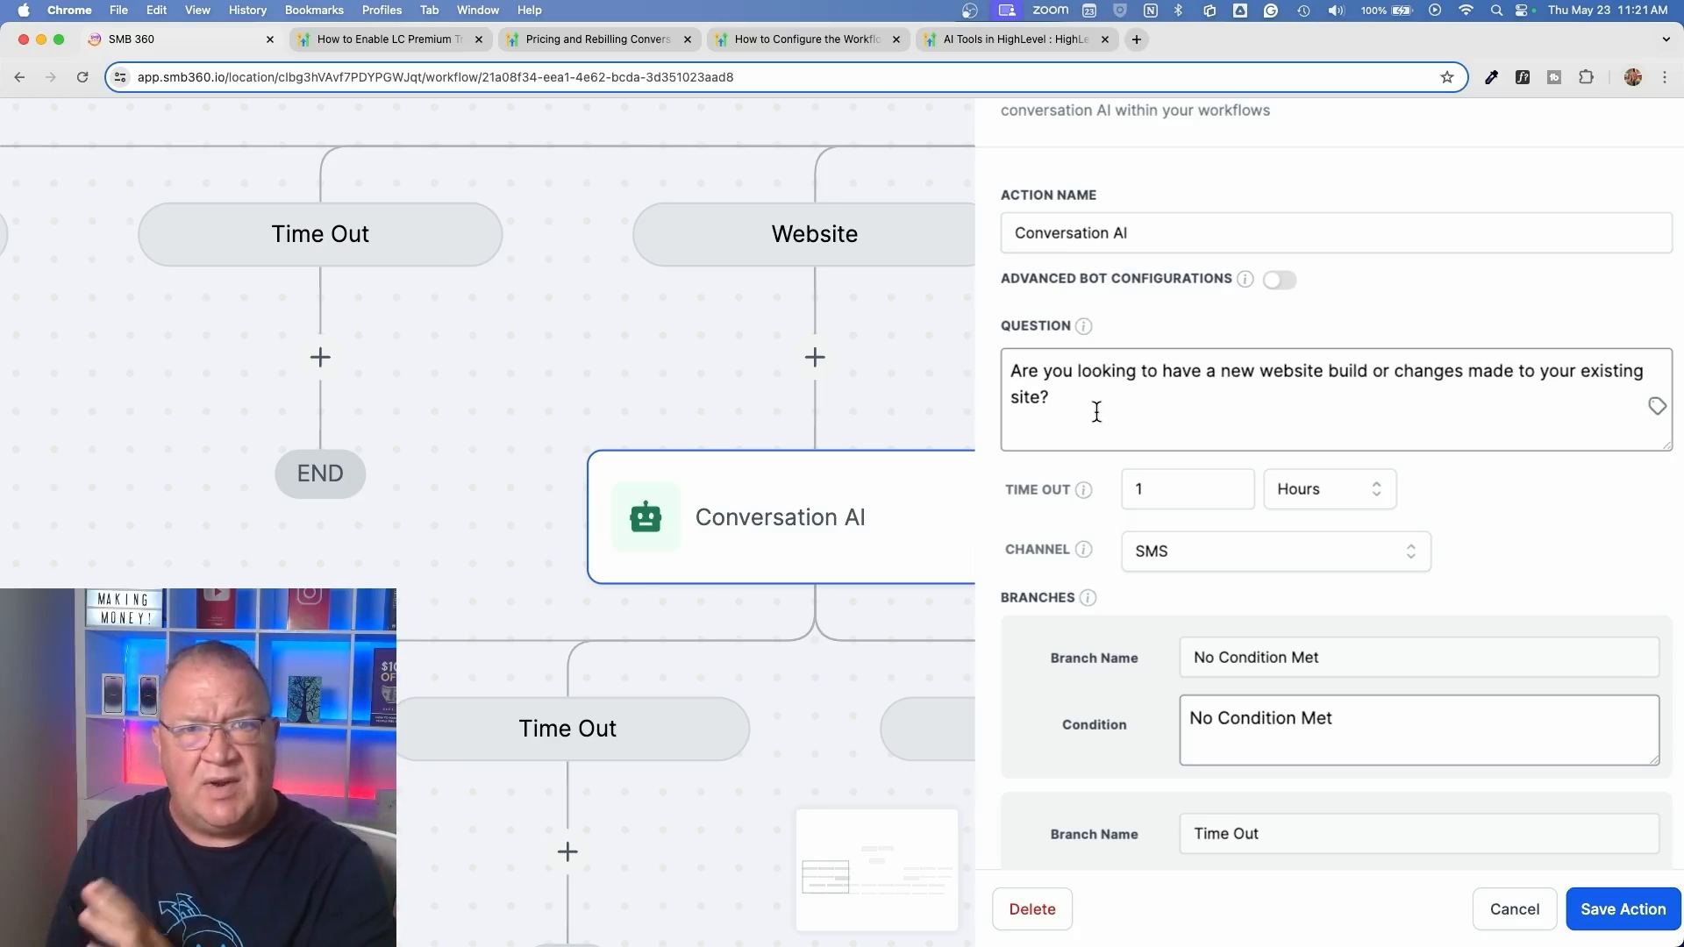
pyautogui.scroll(-3, 1096, 412)
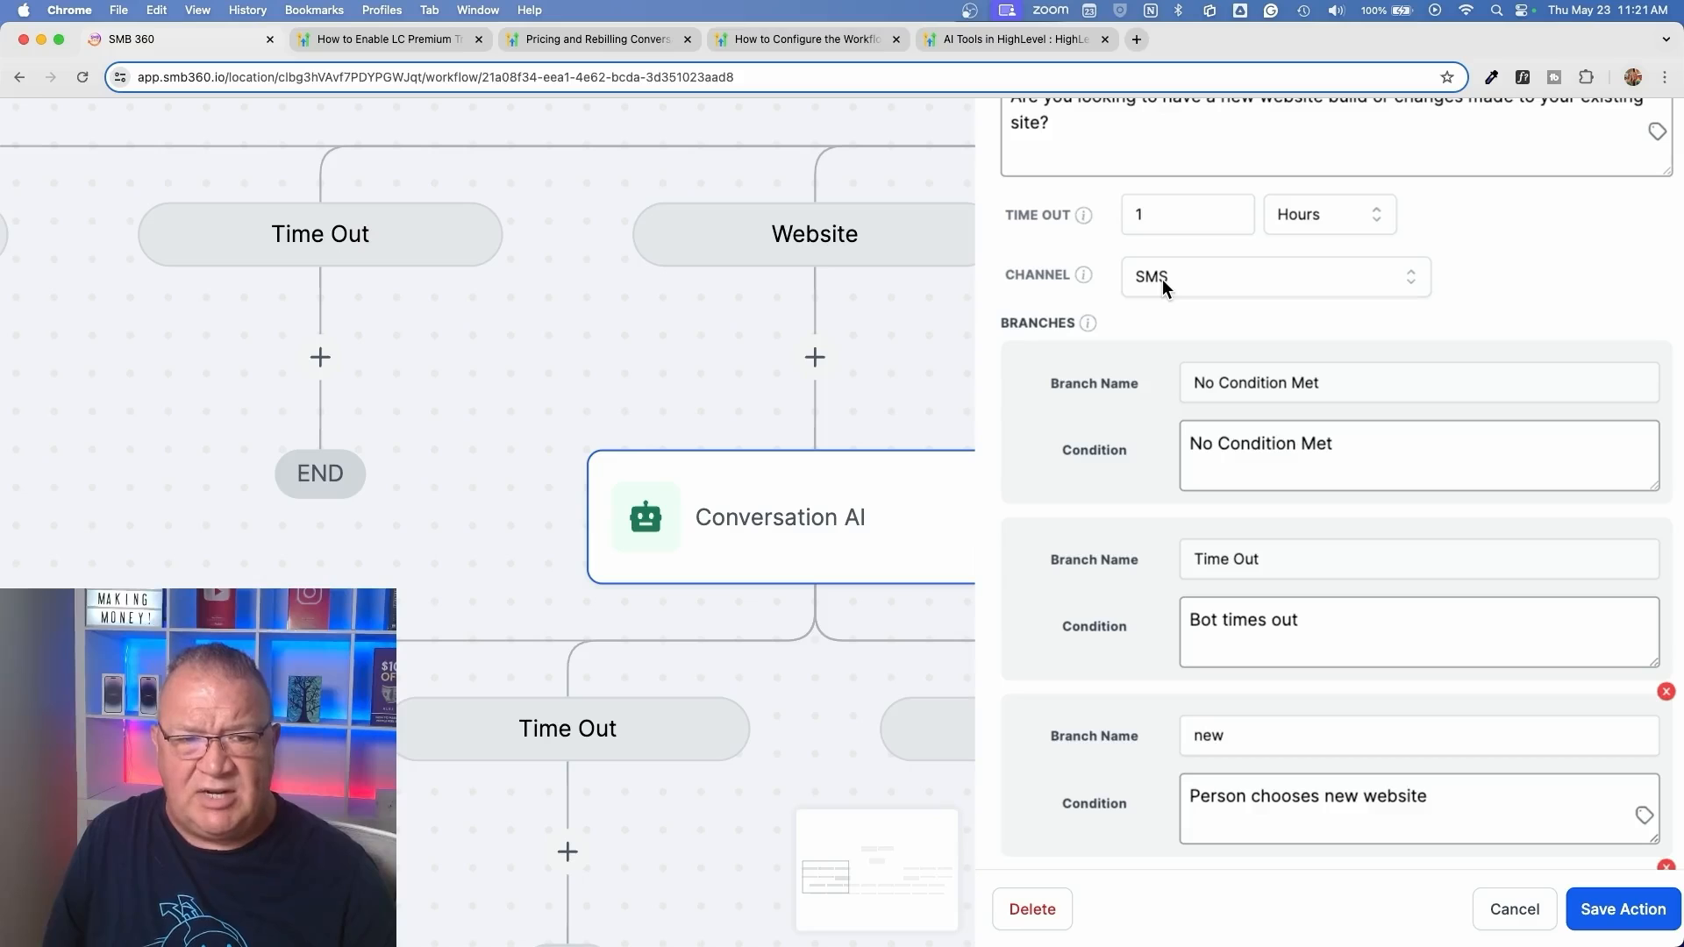
pyautogui.scroll(-3, 1297, 597)
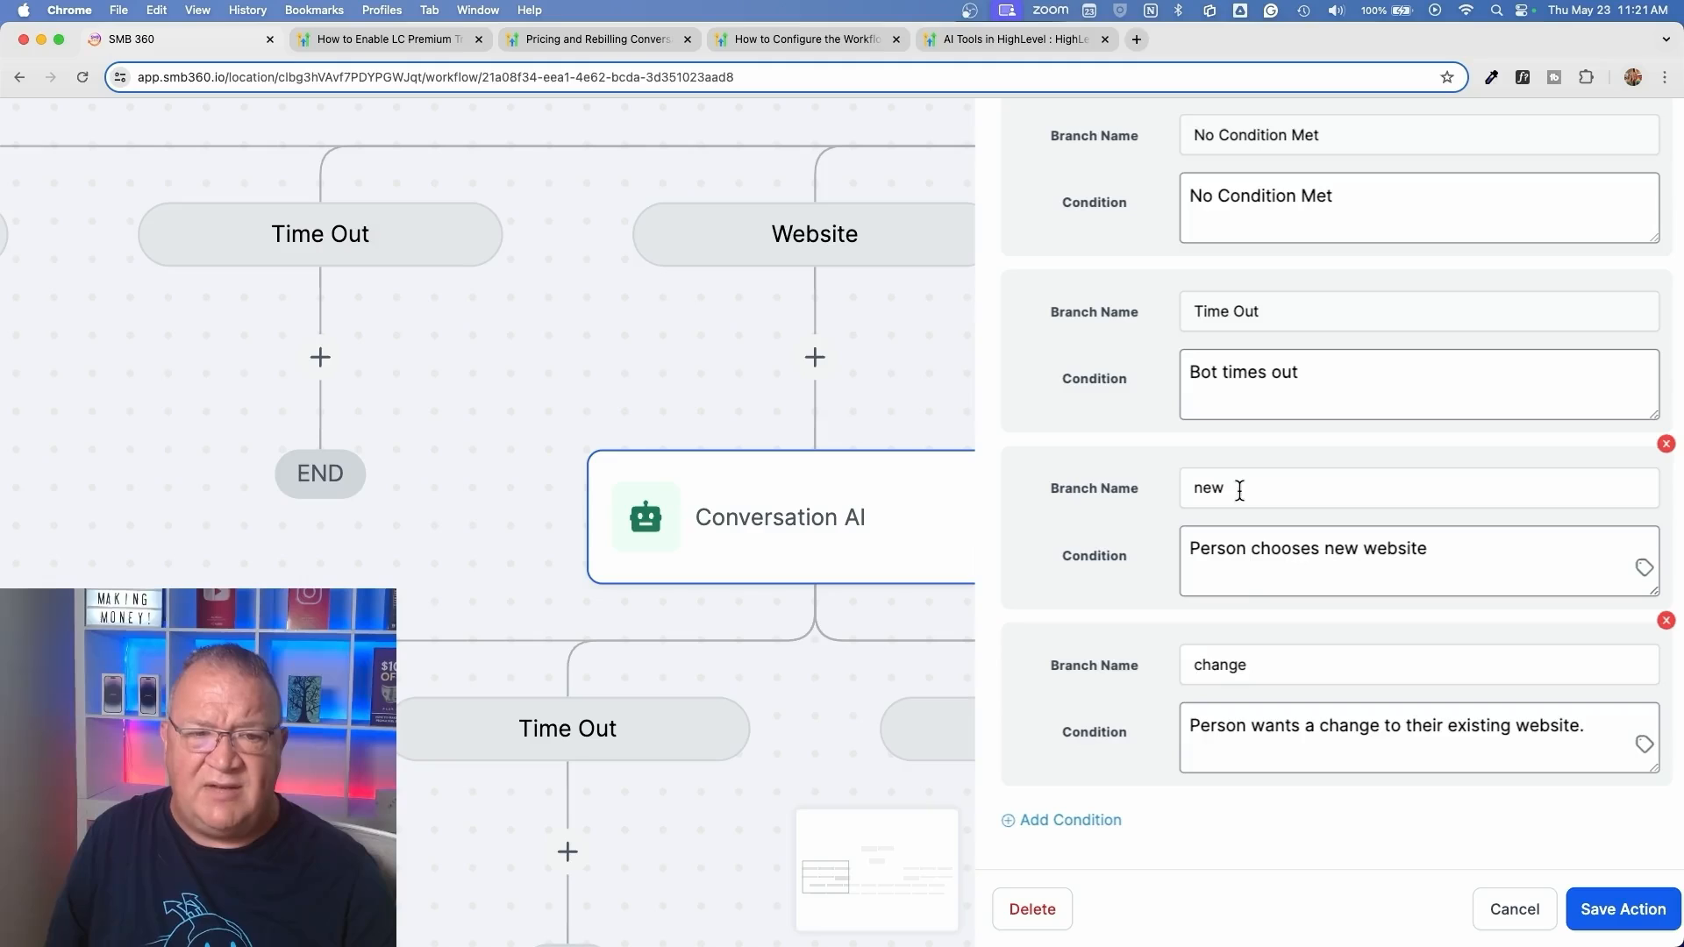
pyautogui.moveTo(1236, 482); pyautogui.dragTo(1134, 492)
pyautogui.moveTo(1245, 664); pyautogui.dragTo(1079, 665)
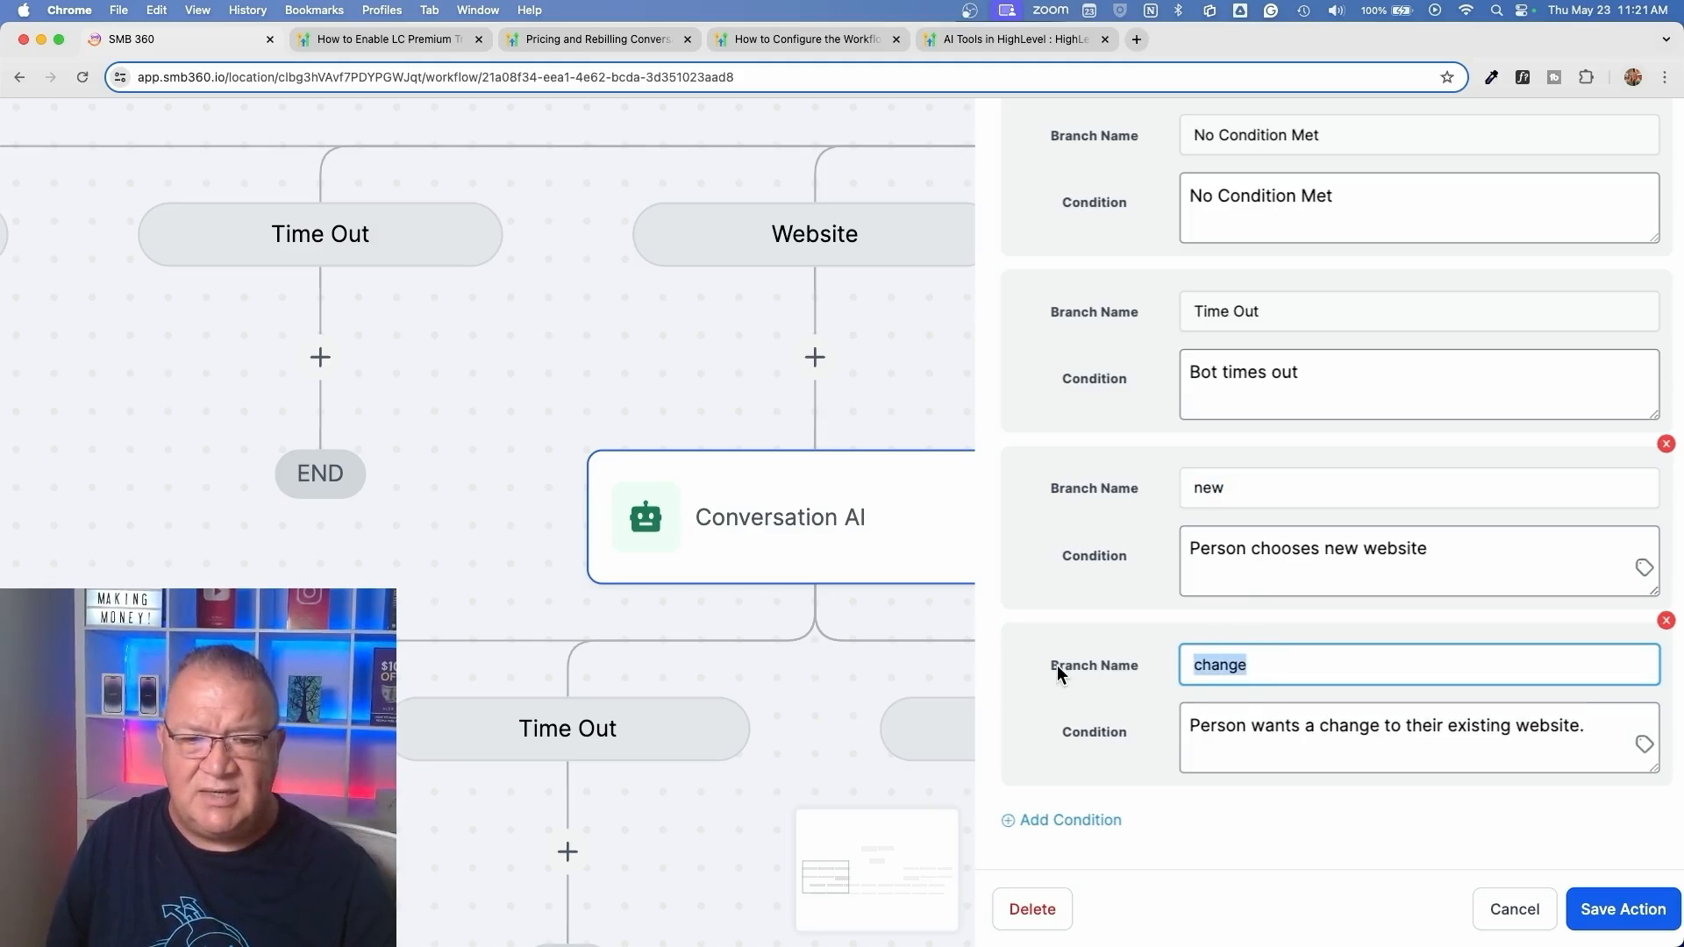
pyautogui.moveTo(1188, 550); pyautogui.dragTo(1470, 572)
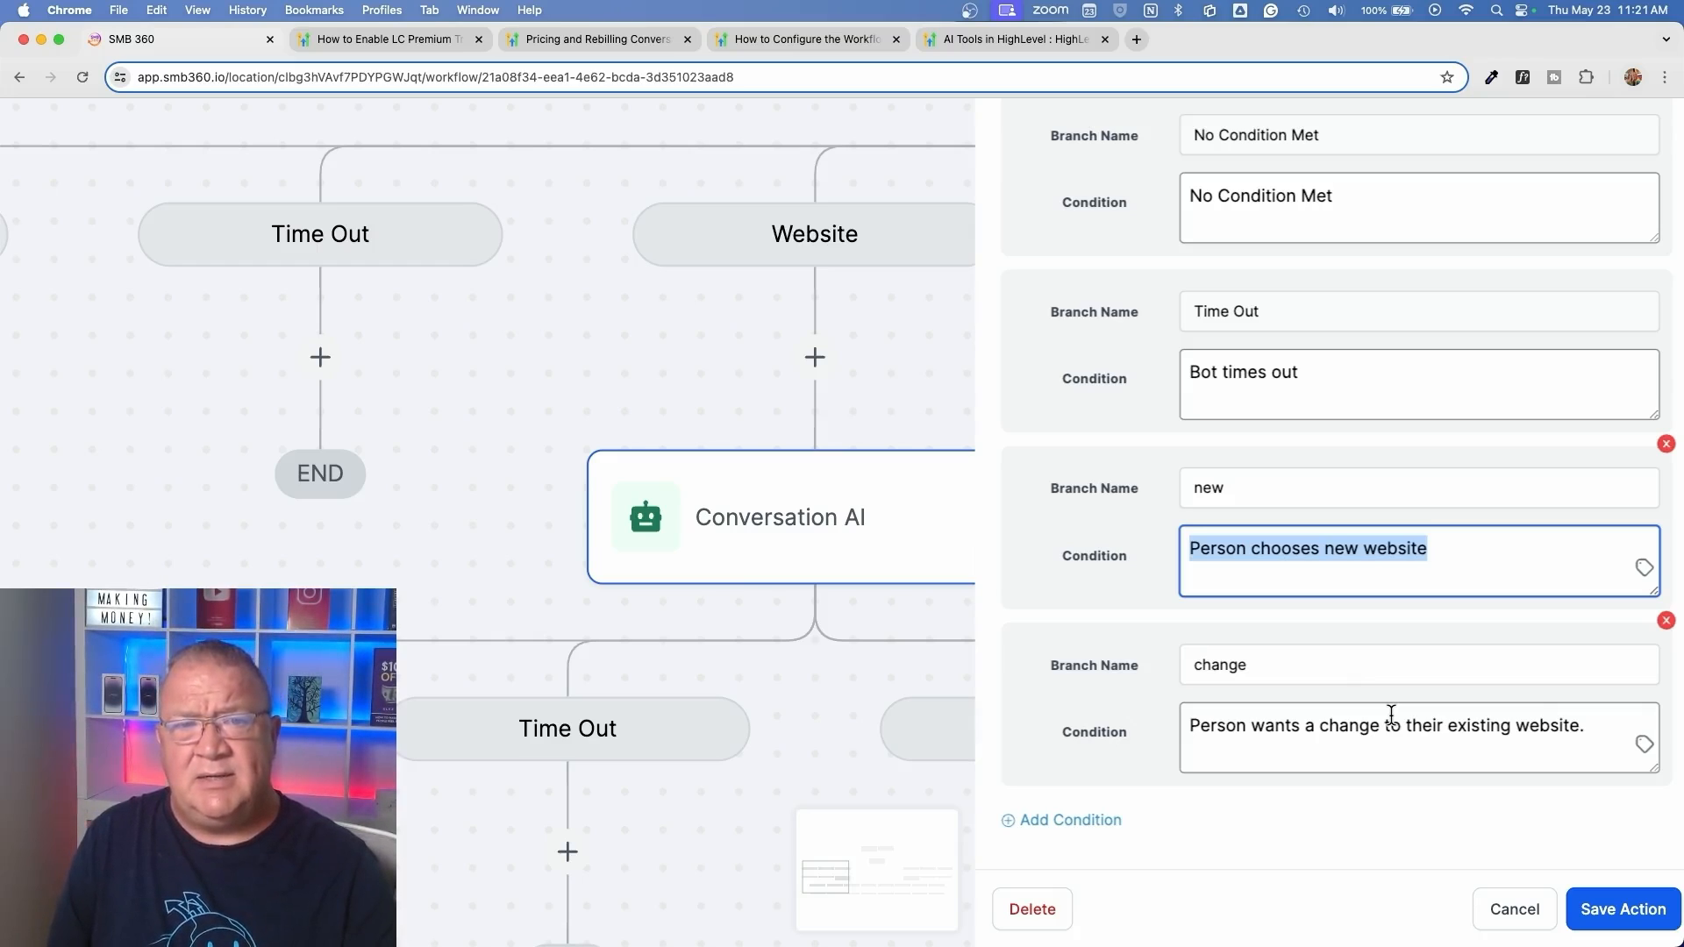
pyautogui.click(1308, 562)
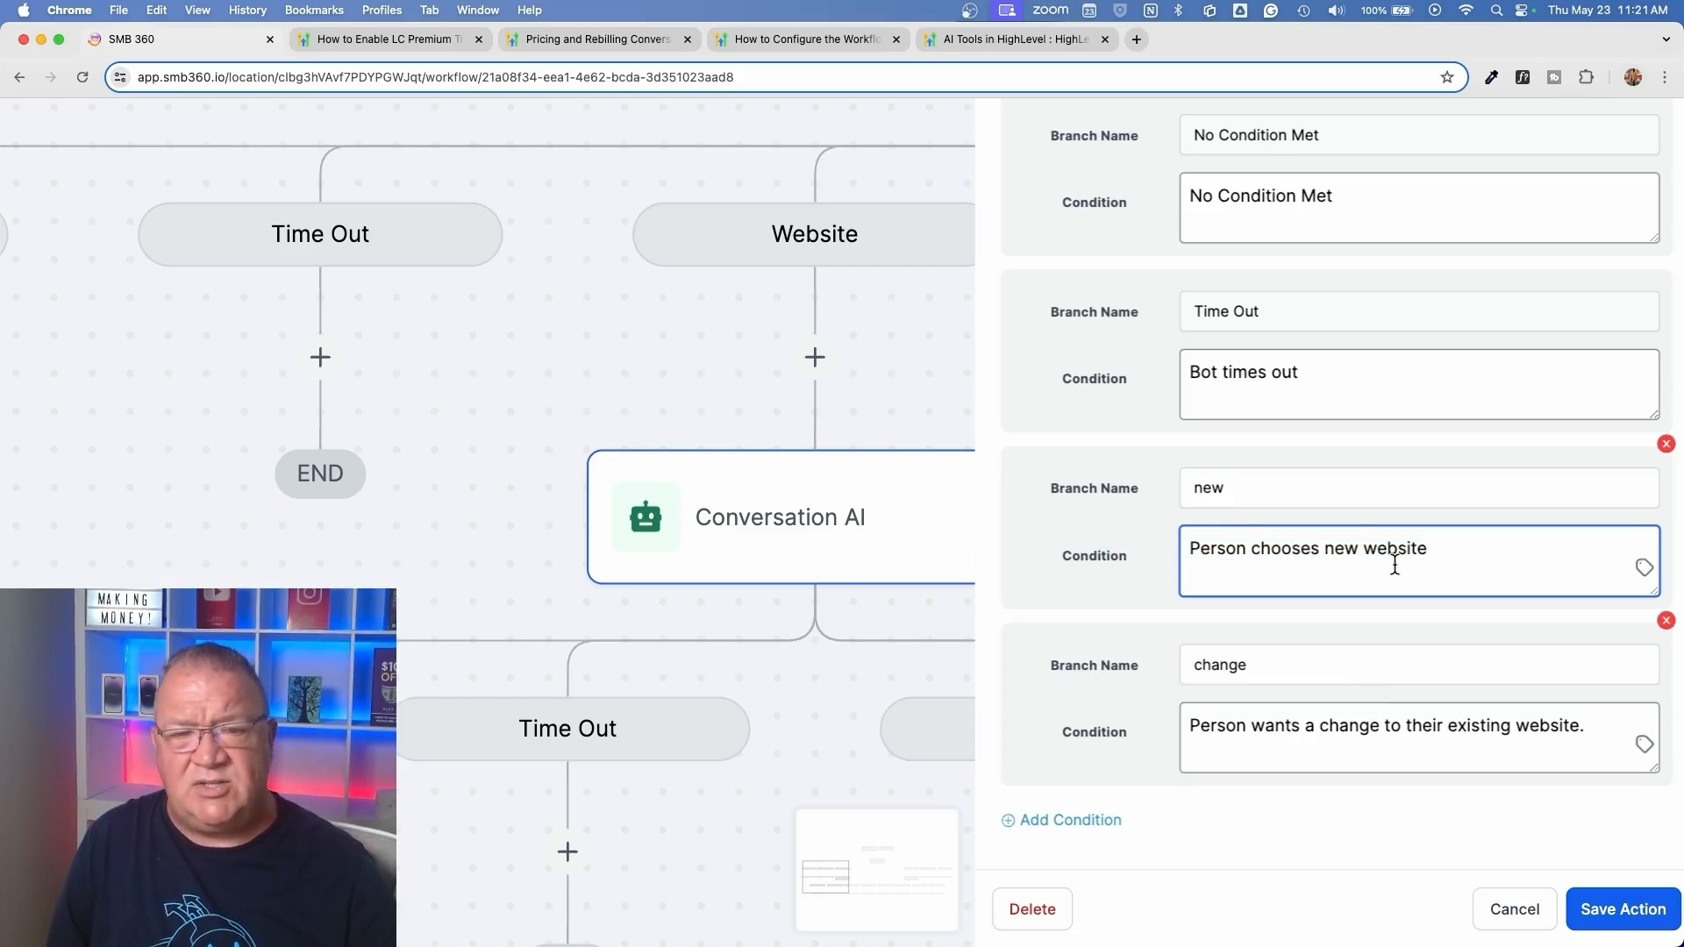
pyautogui.click(1507, 912)
# Examine the Time Out, new and change paths beneath the Website branch's Conversation AI step
pyautogui.scroll(-5, 997, 714)
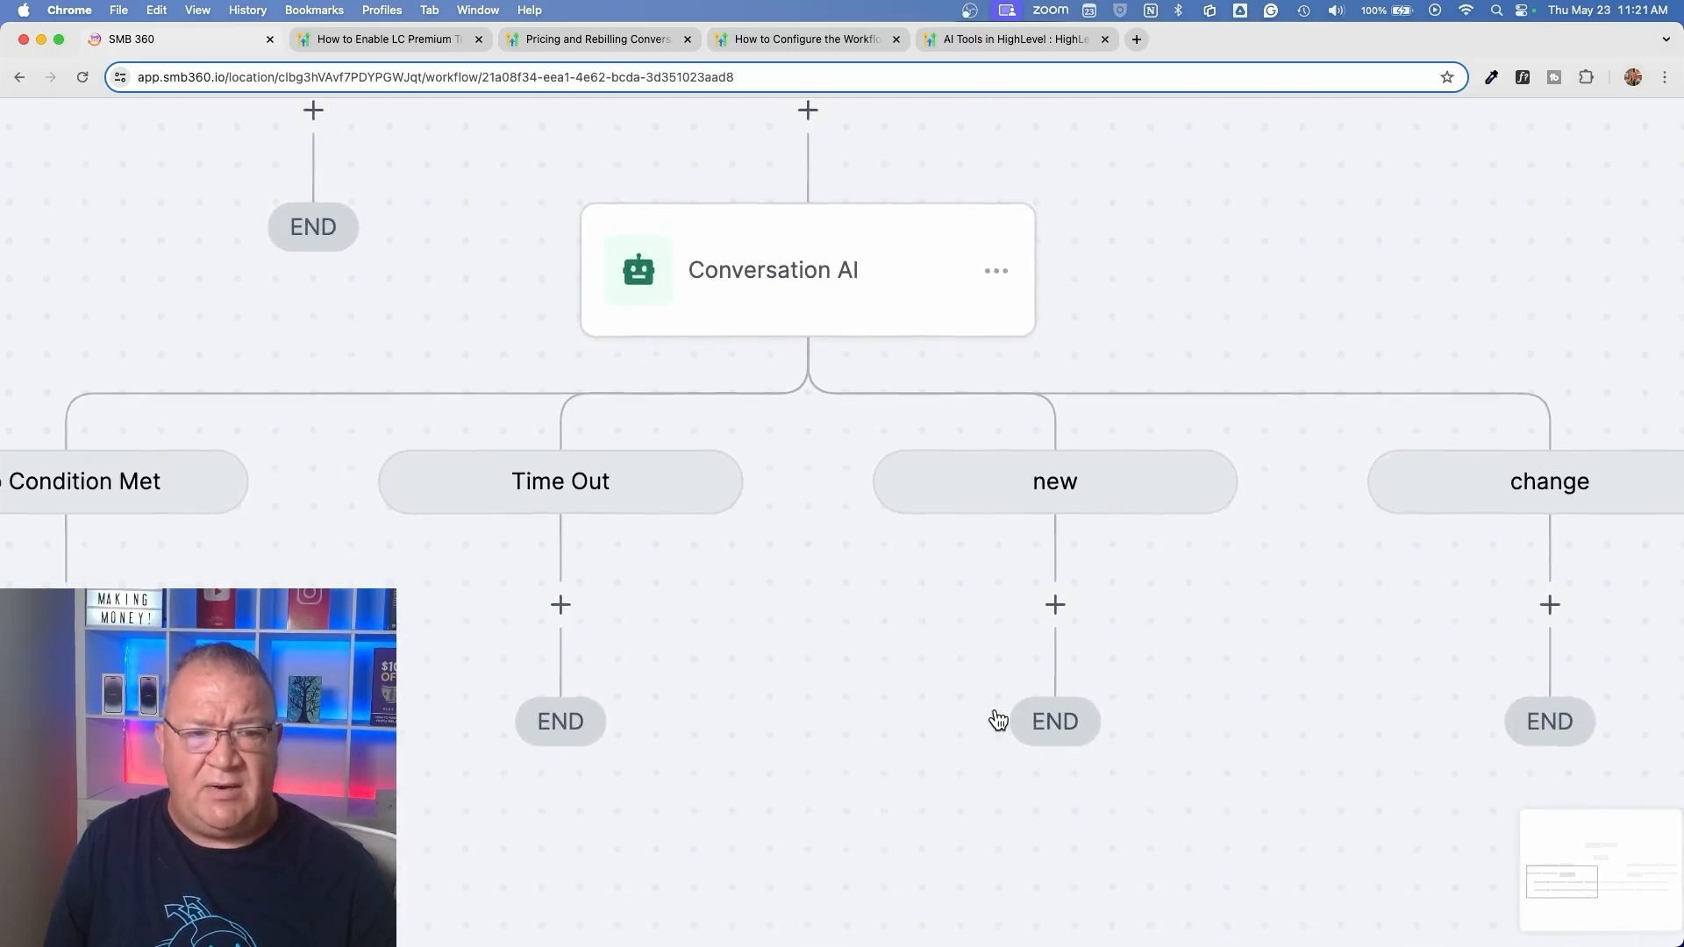
pyautogui.scroll(2, 996, 715)
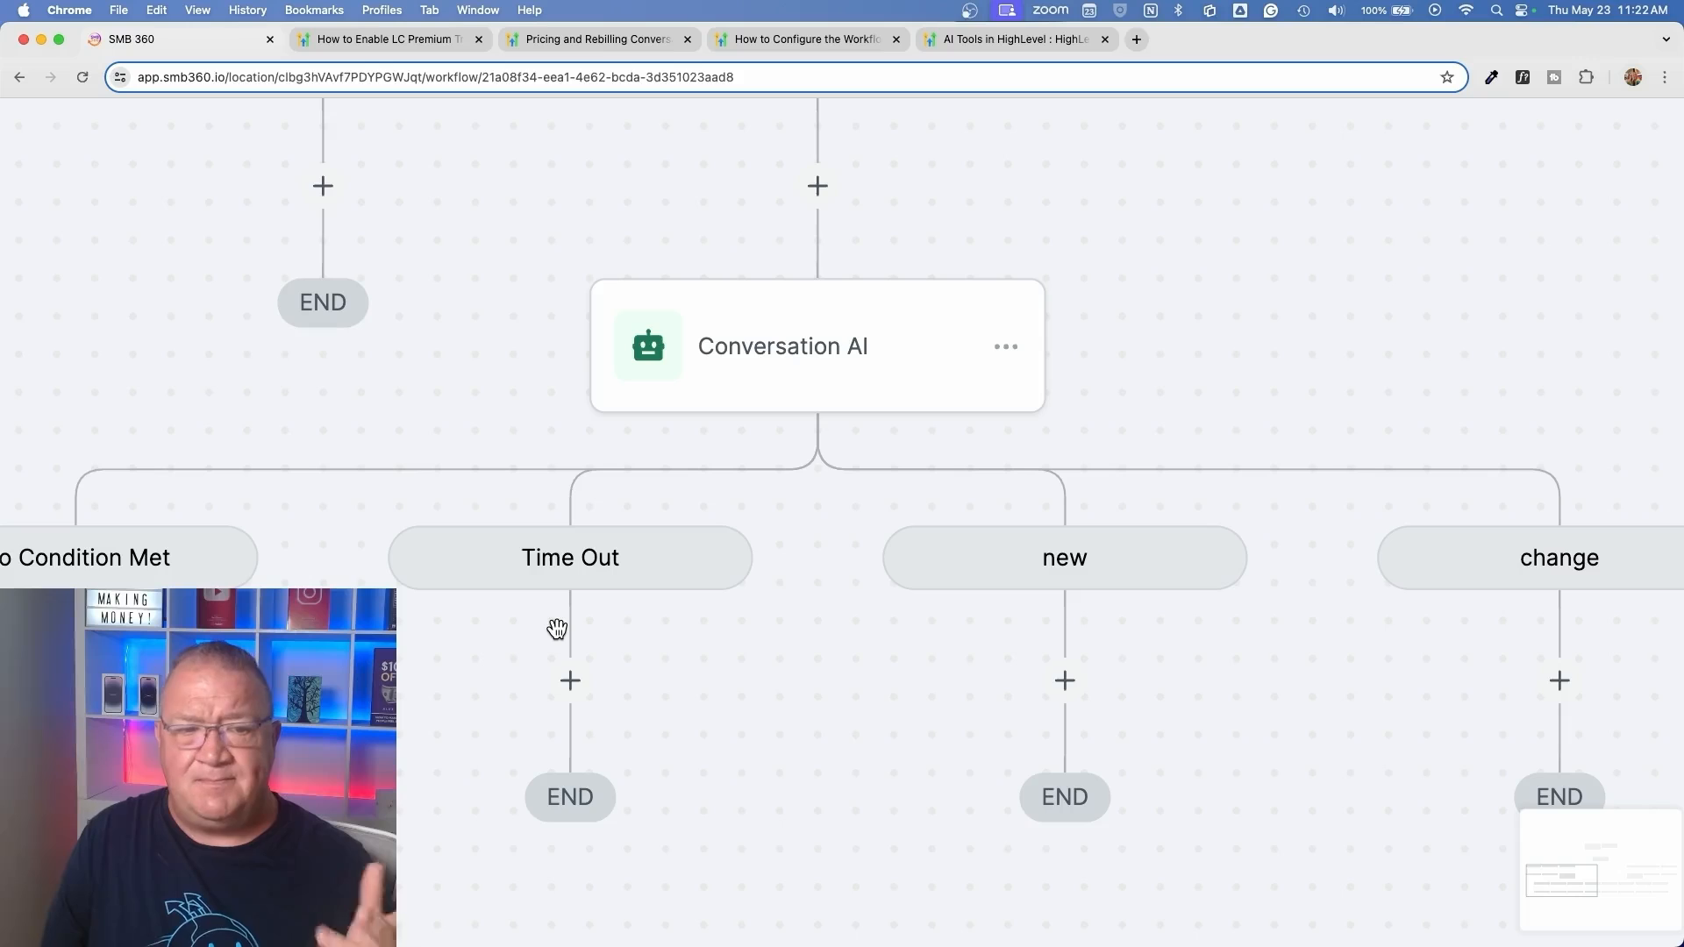
pyautogui.hscroll(8, 557, 629)
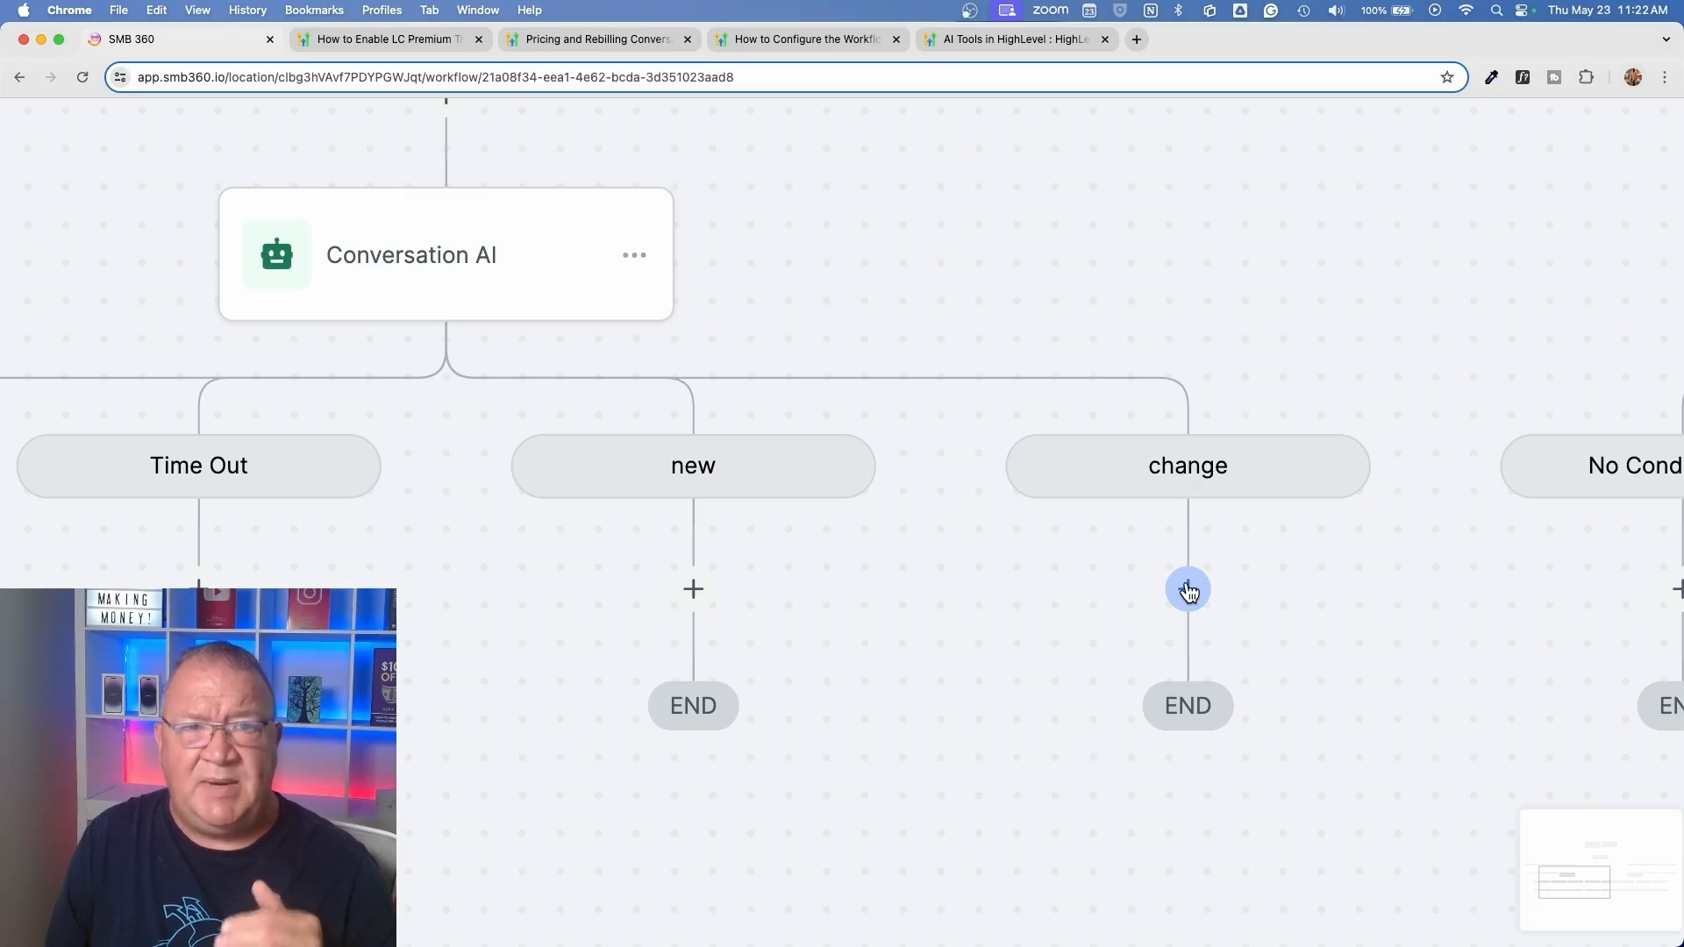
pyautogui.scroll(-5, 1190, 592)
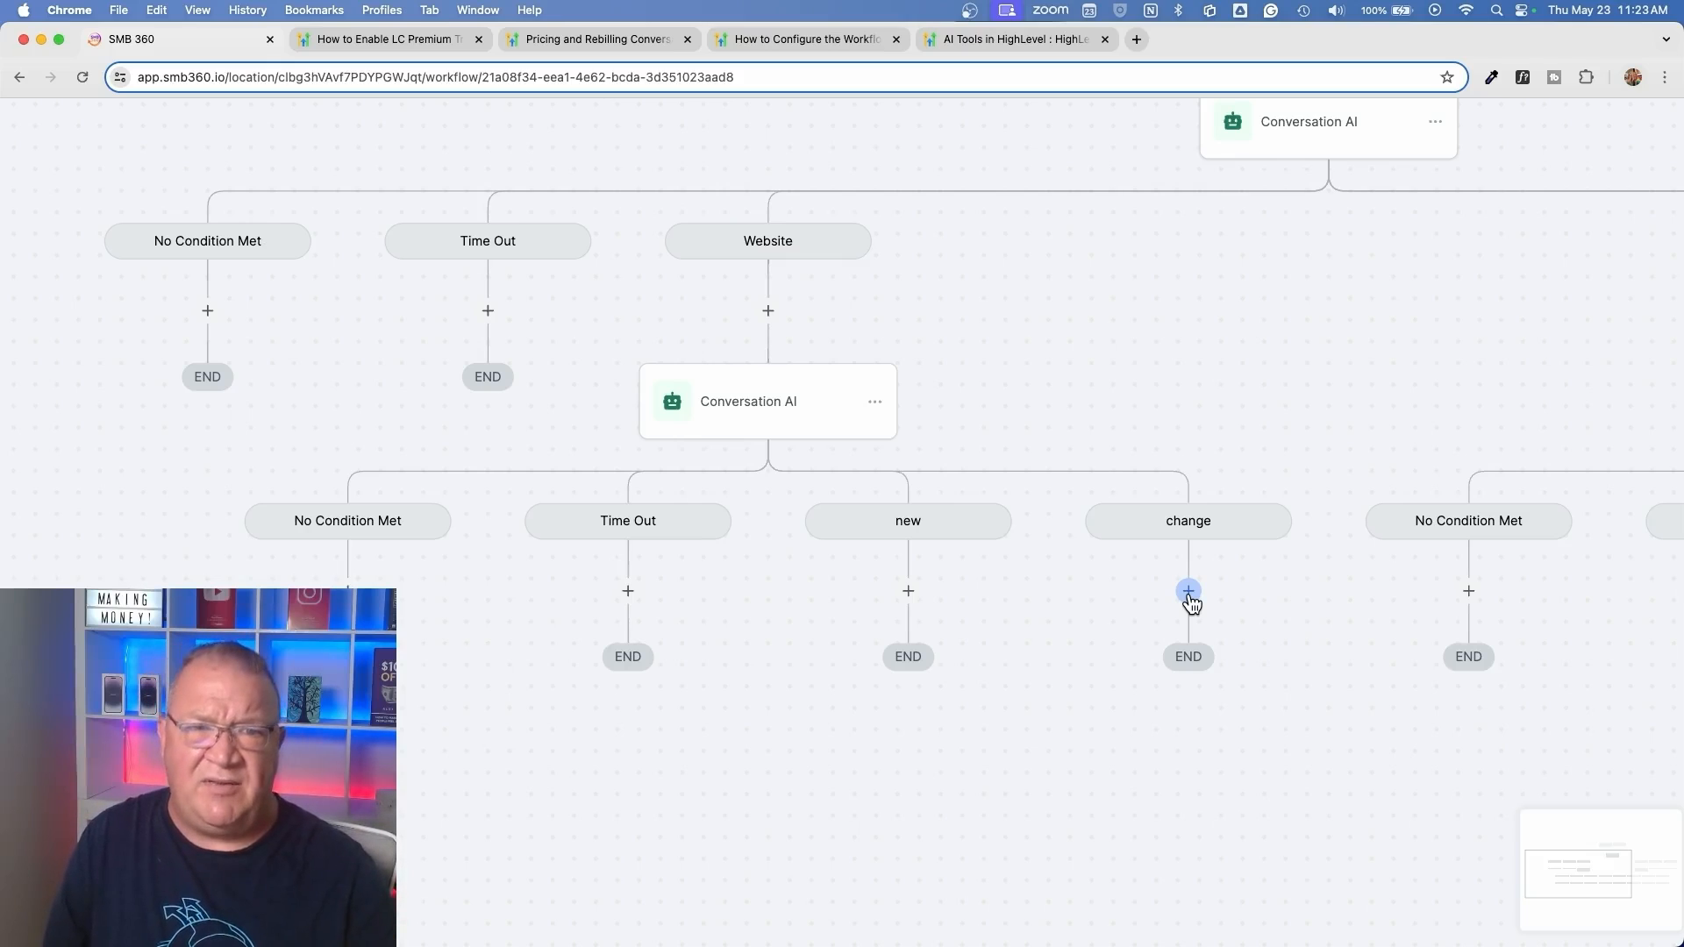
# Open the SEO branch's Conversation AI action to read its question, close it without saving, and view its local and organic branches
pyautogui.scroll(5, 1190, 596)
pyautogui.hscroll(6, 1189, 595)
pyautogui.hscroll(1, 1189, 594)
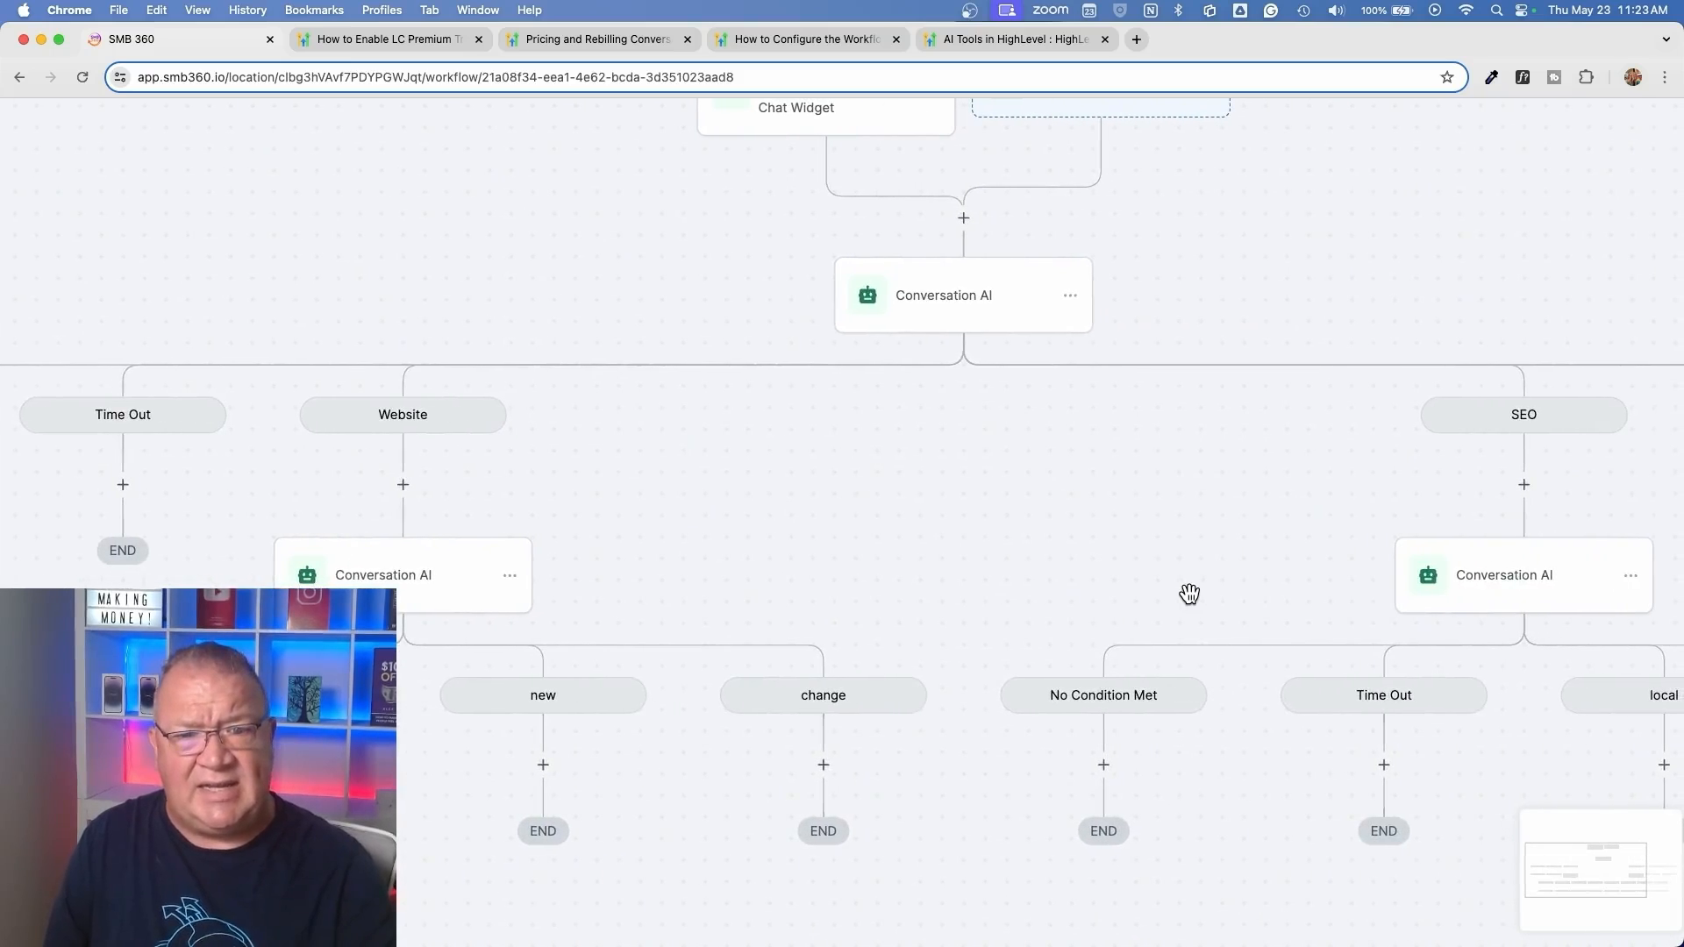
pyautogui.hscroll(5, 1190, 595)
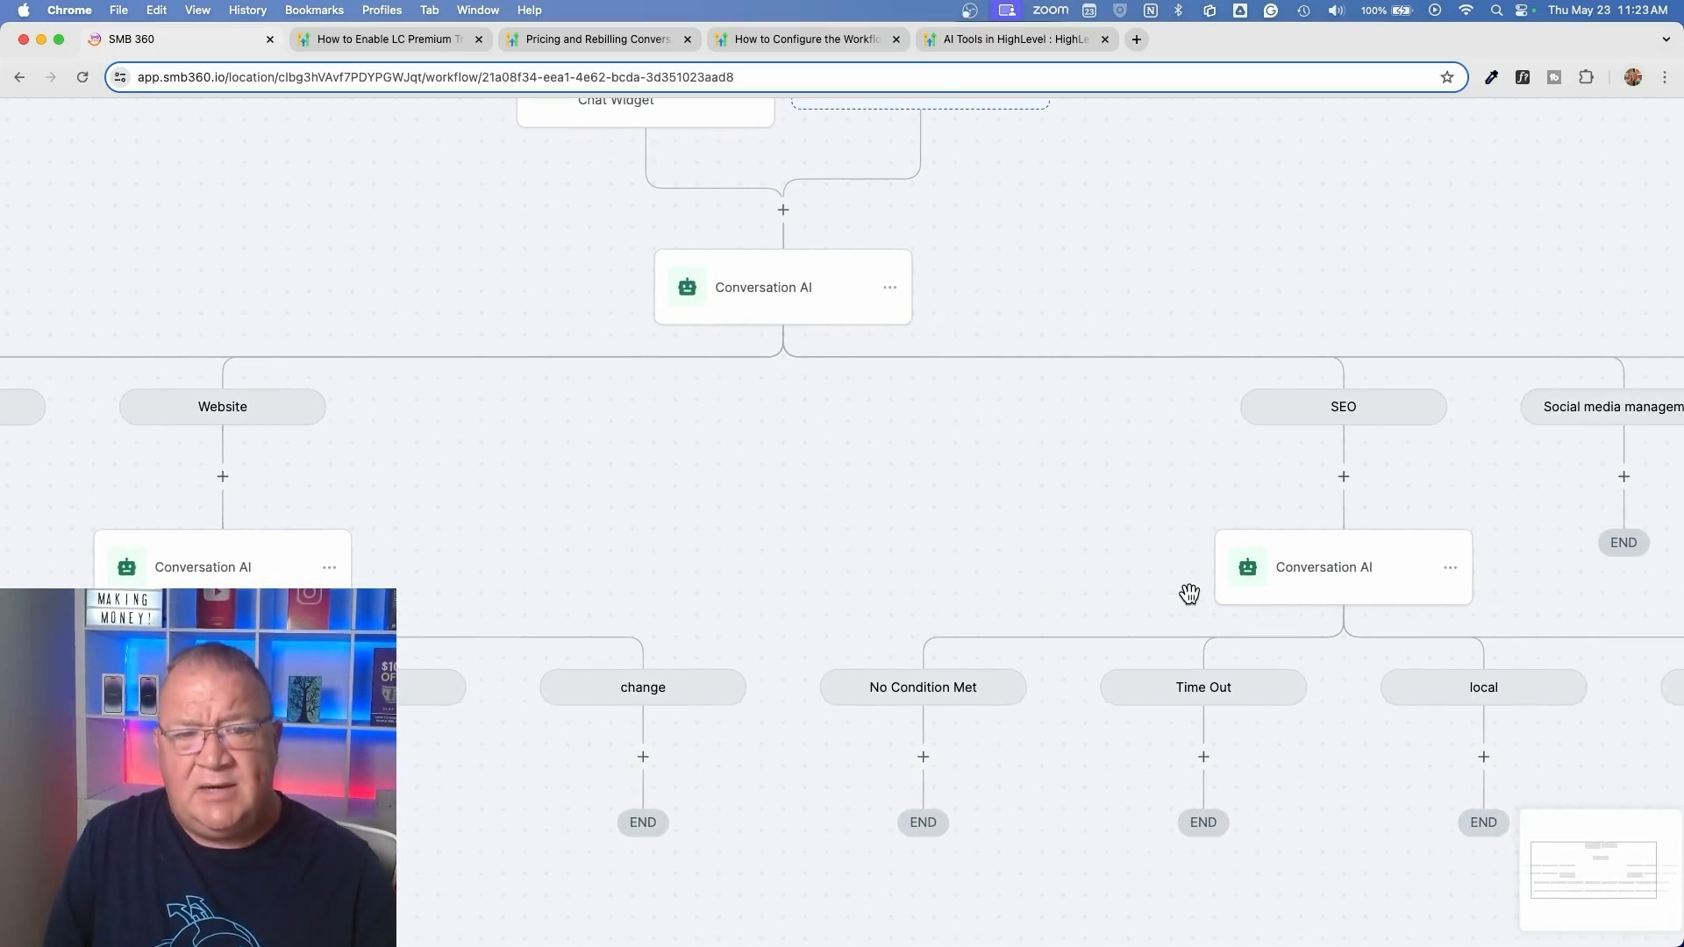
pyautogui.hscroll(3, 1191, 603)
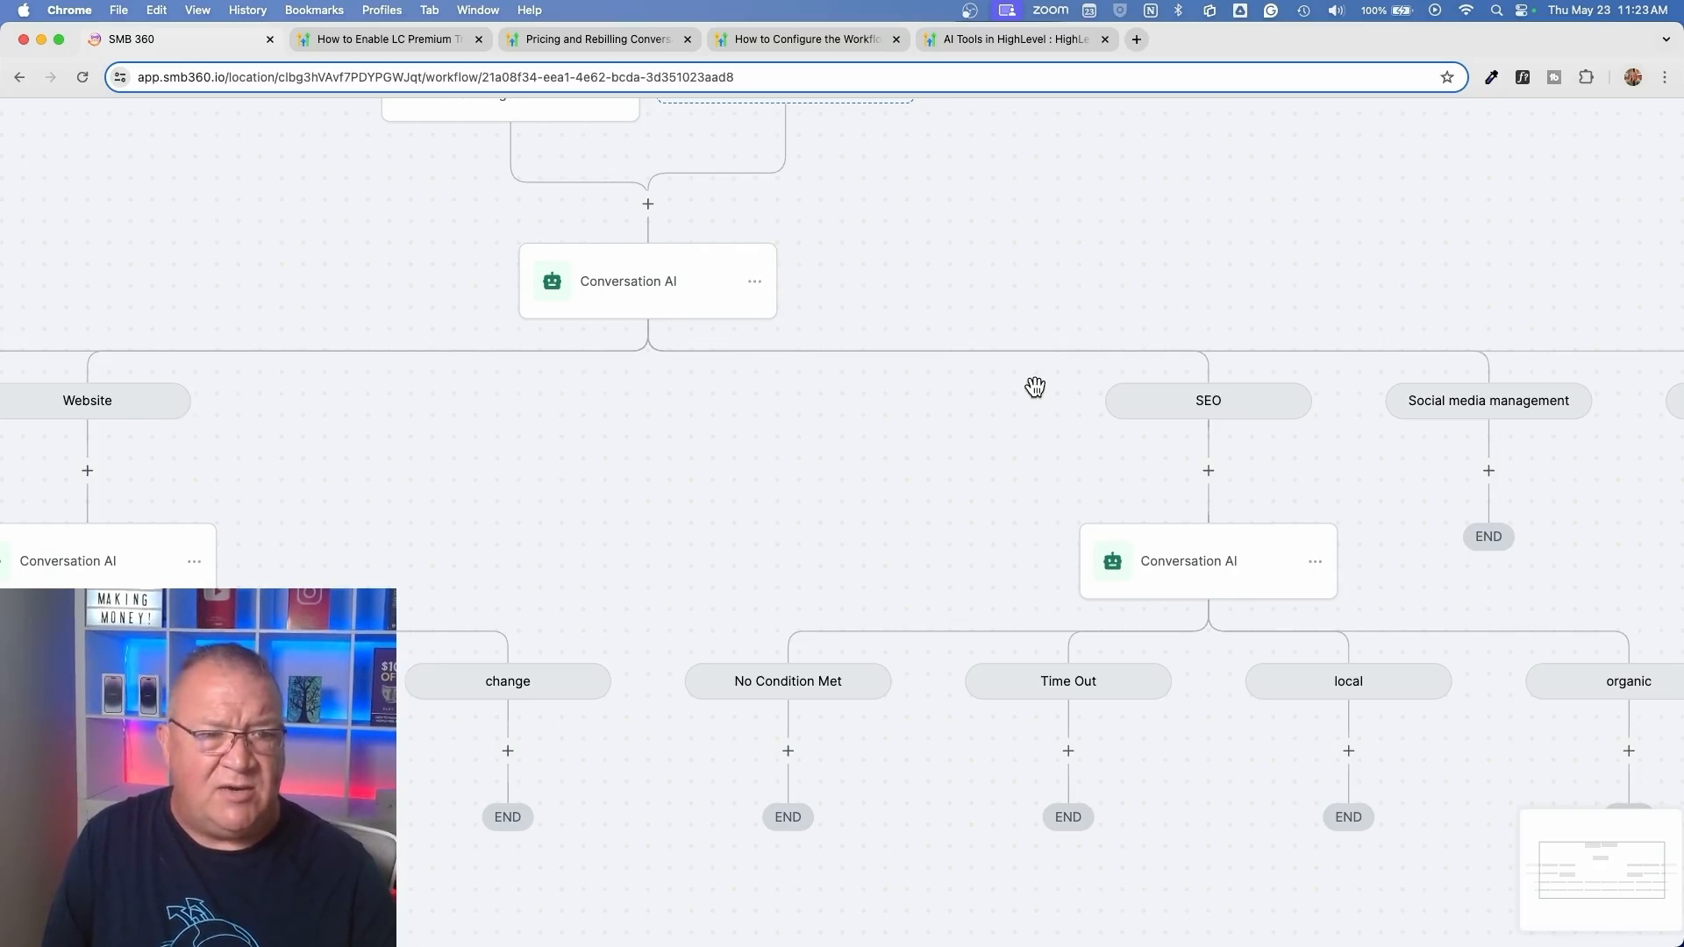
pyautogui.click(1172, 568)
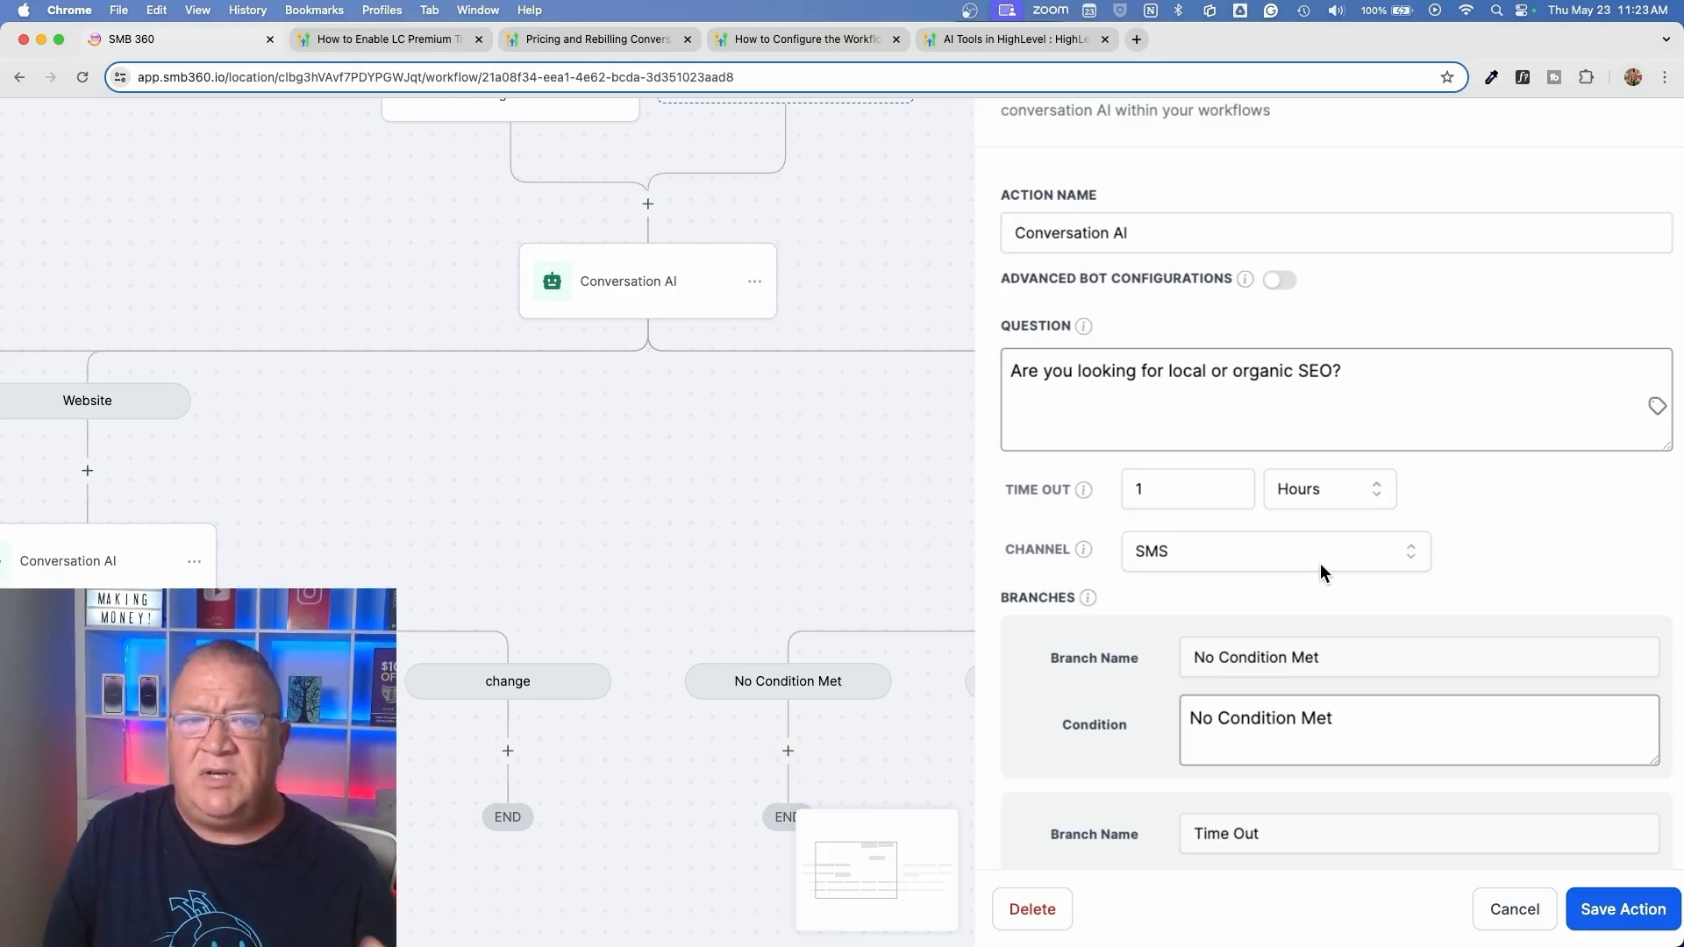
pyautogui.click(1515, 909)
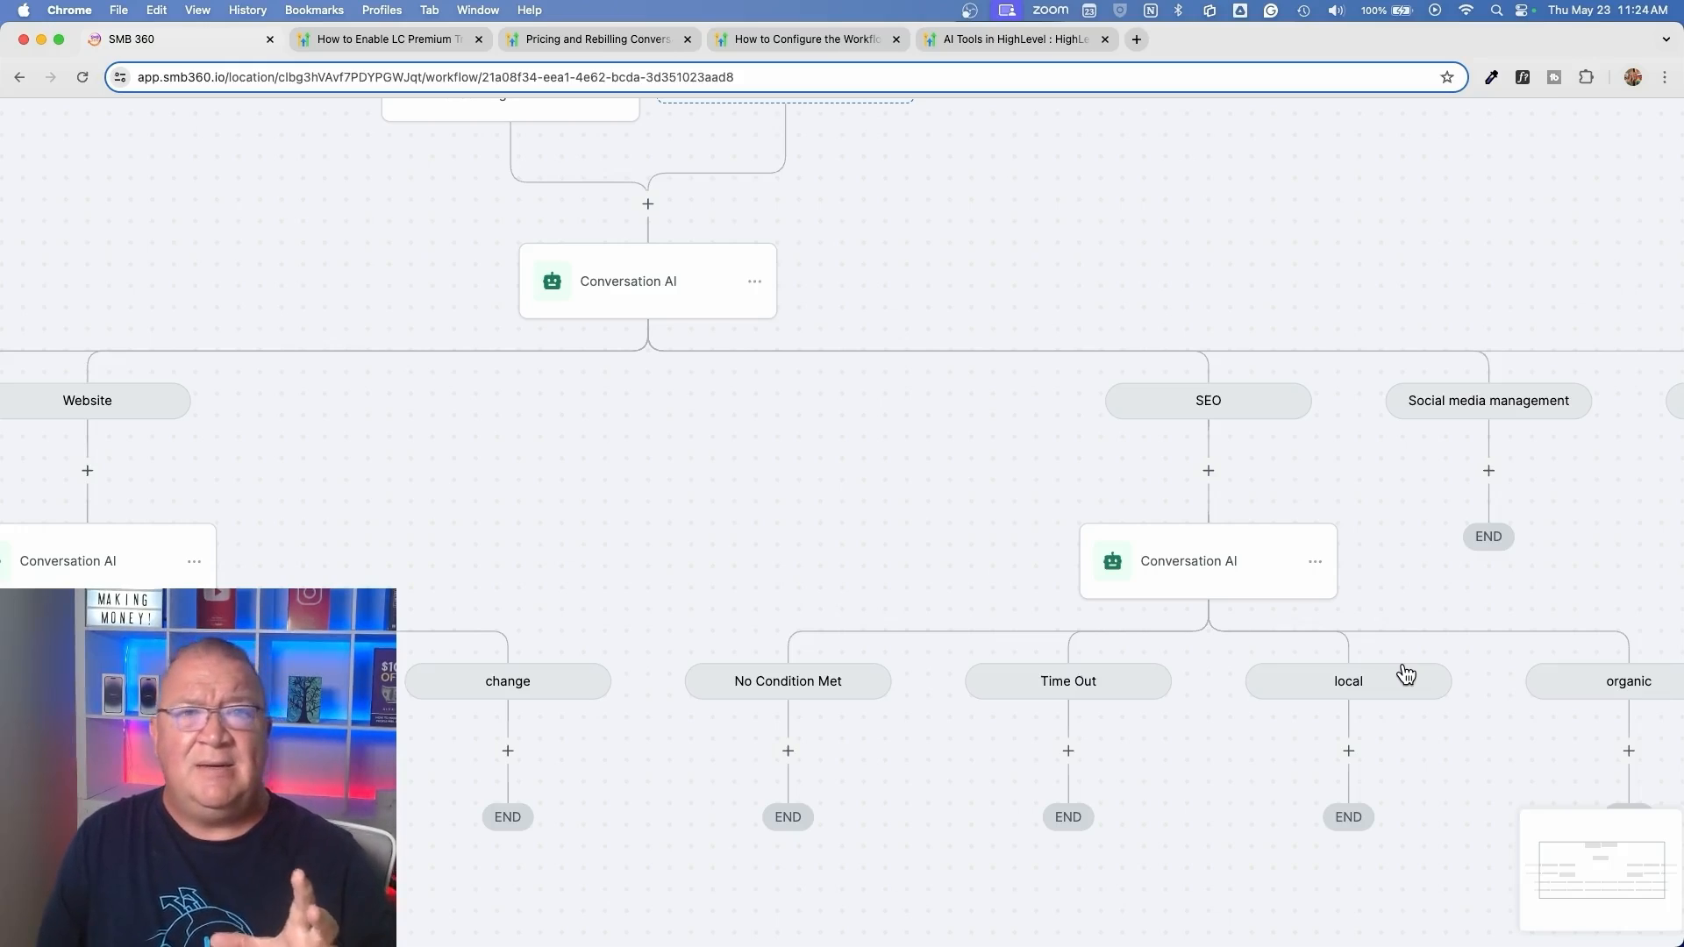
pyautogui.hscroll(5, 1140, 681)
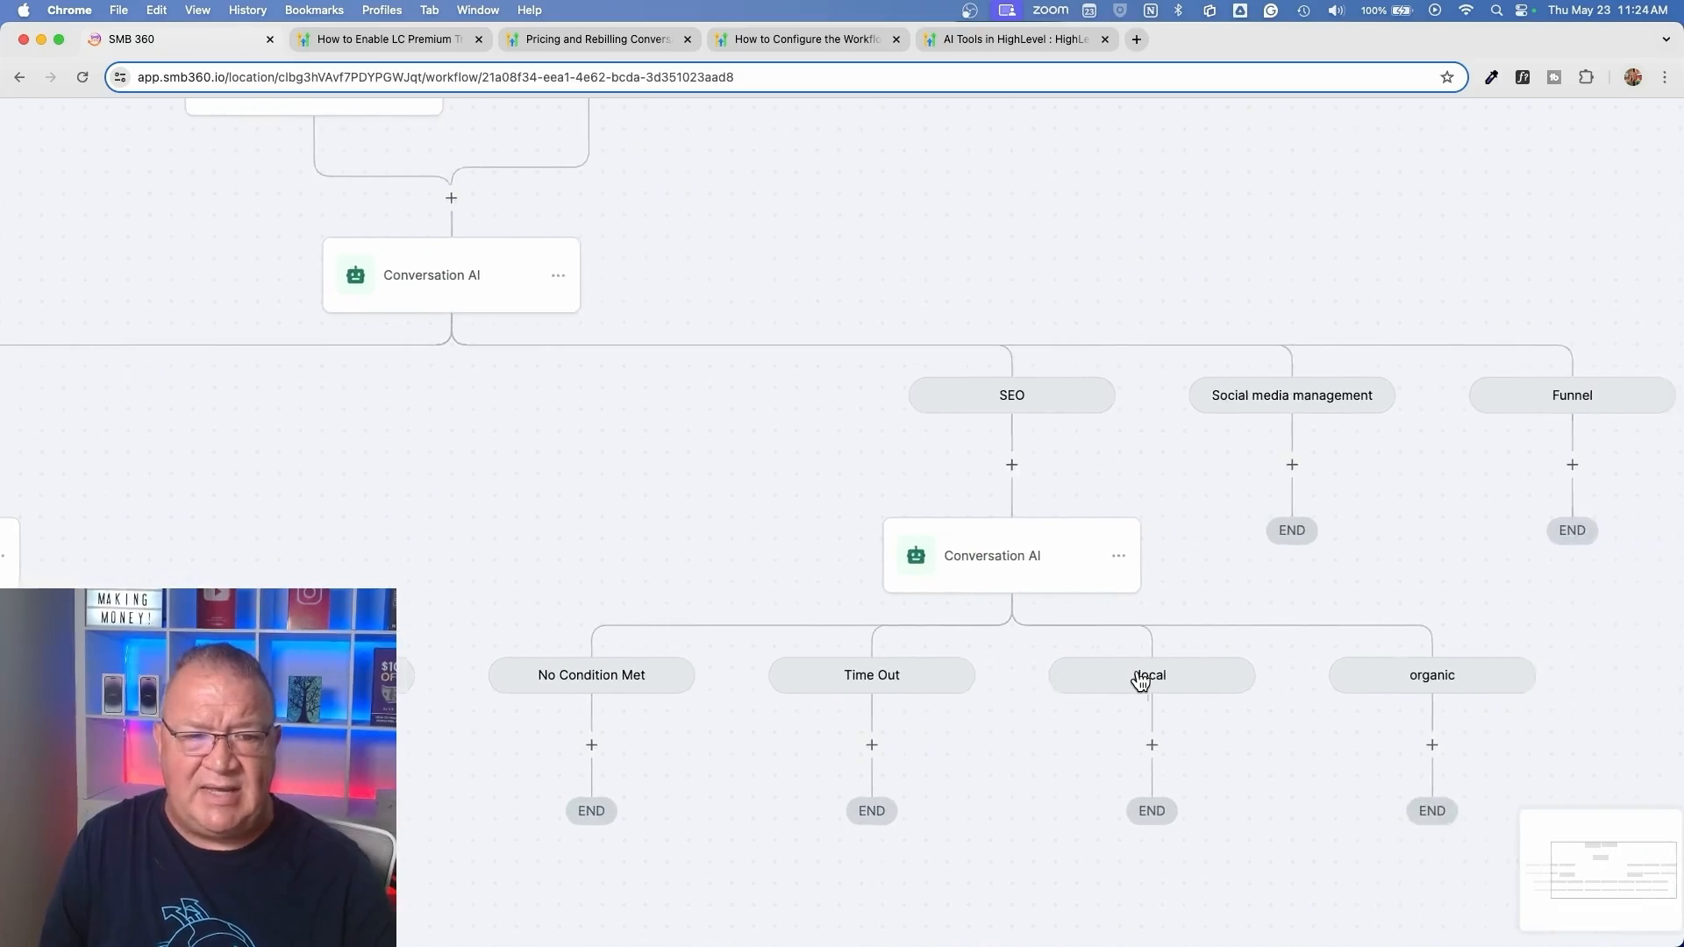
# Examine the SEO, Social media management and Funnel branches, and the workflow's overall layout from the Customer Replied trigger down
pyautogui.scroll(-3, 1141, 681)
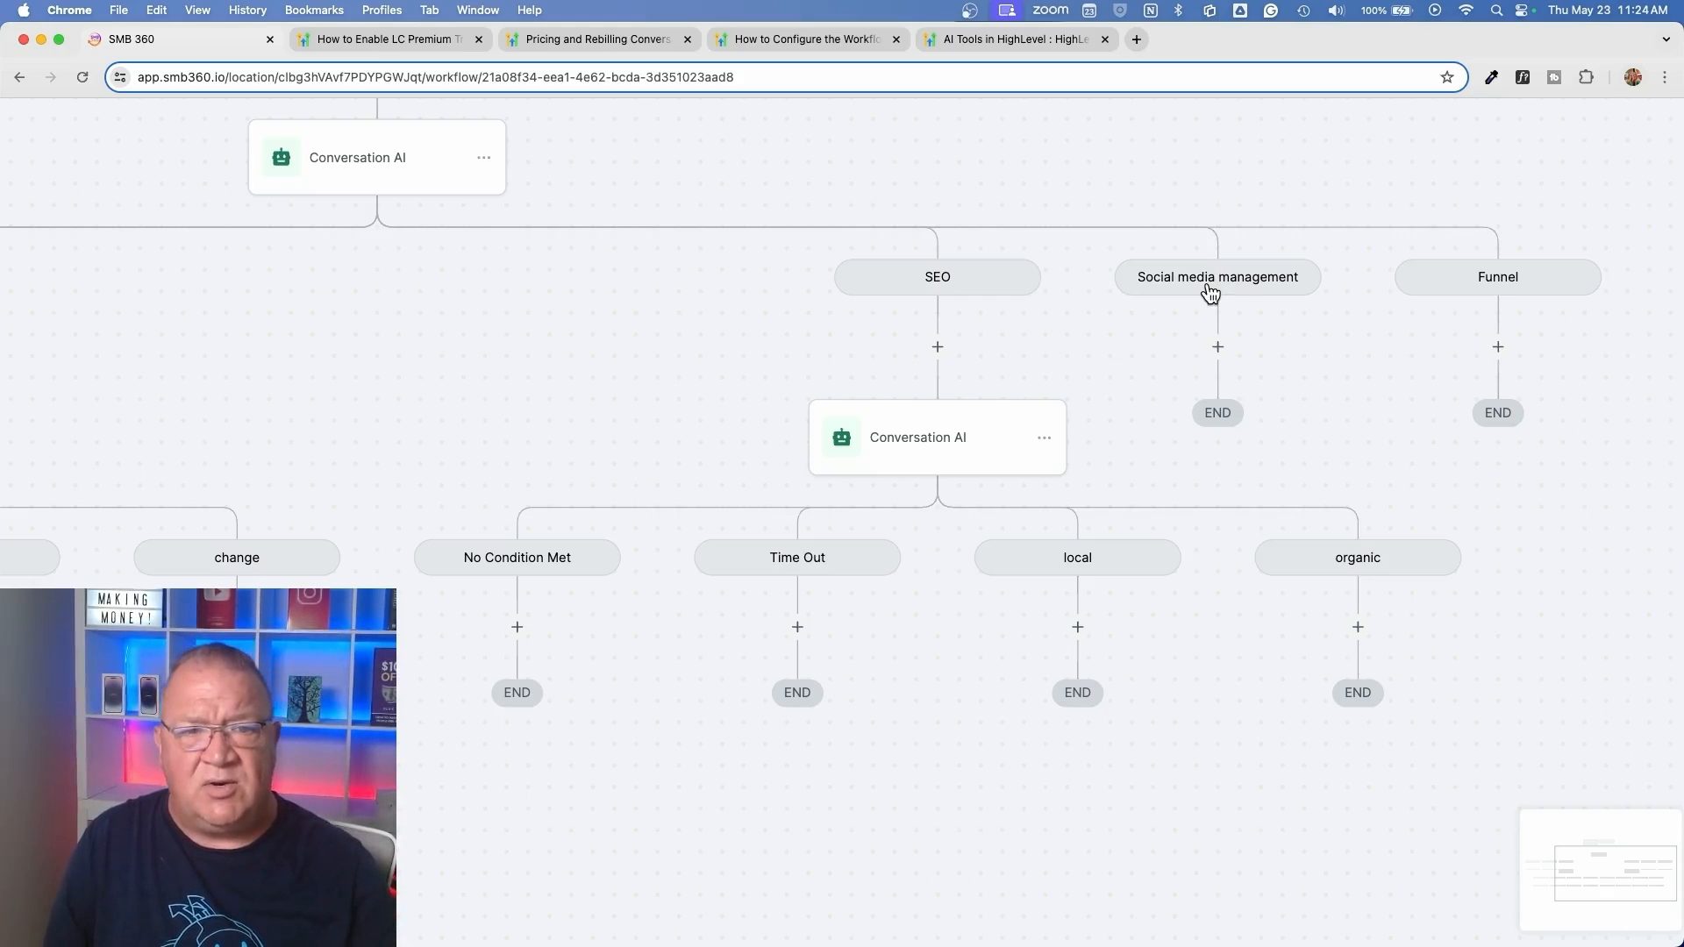
pyautogui.scroll(5, 1211, 292)
pyautogui.hscroll(4, 1211, 292)
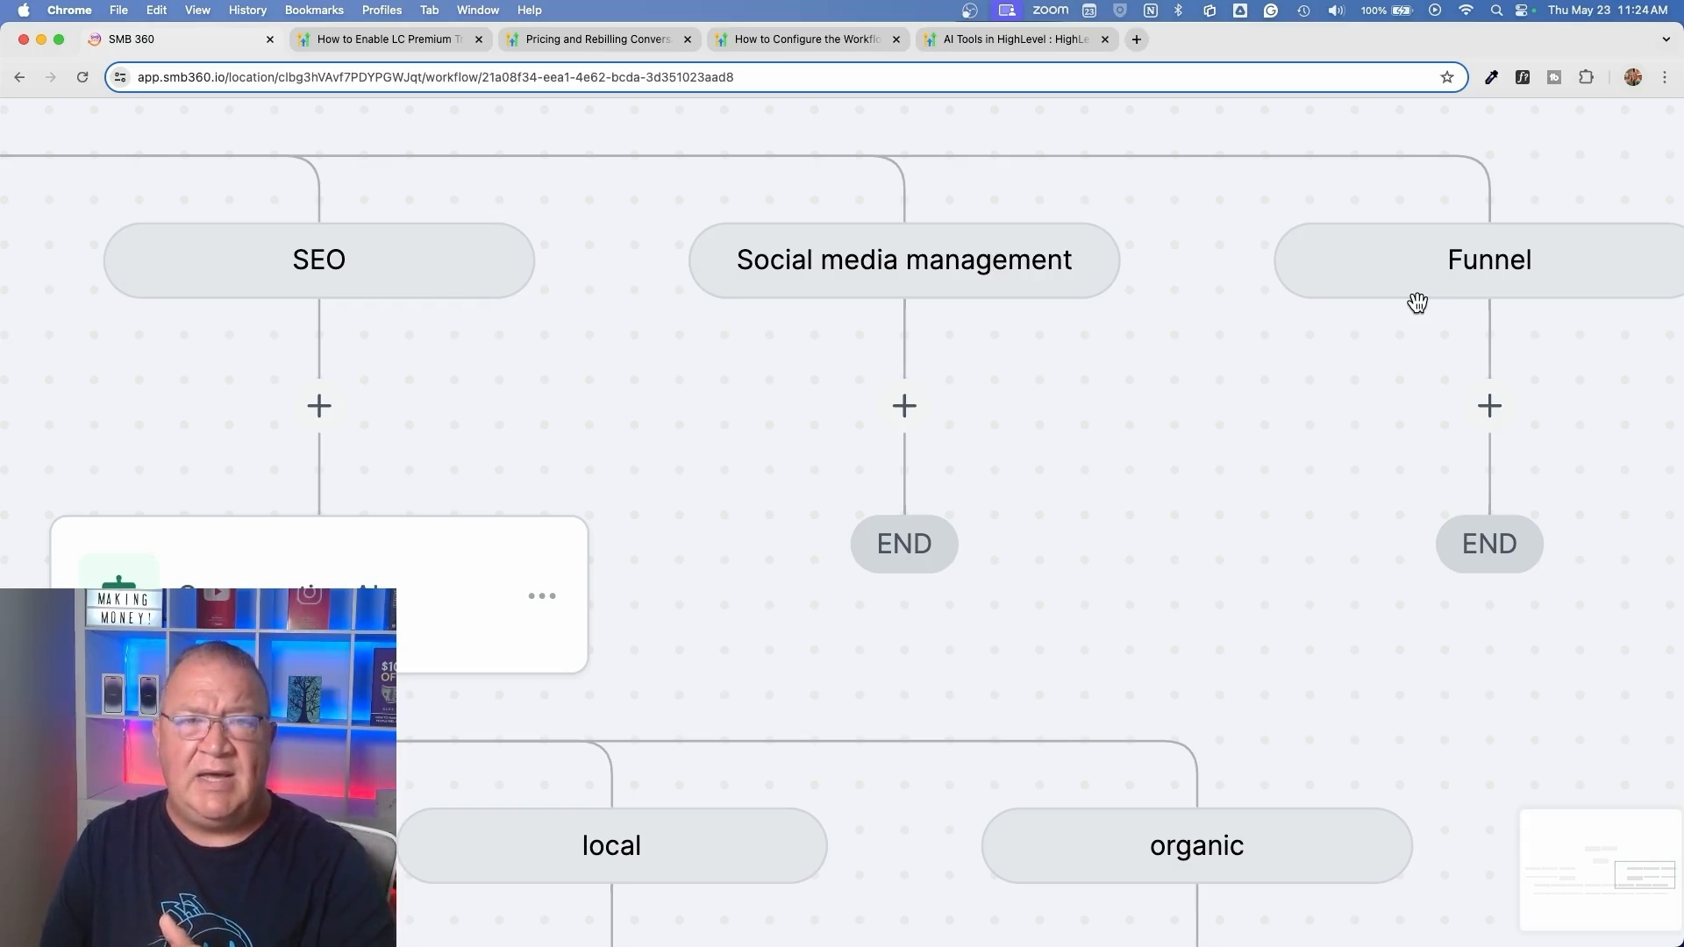
pyautogui.scroll(-5, 1417, 302)
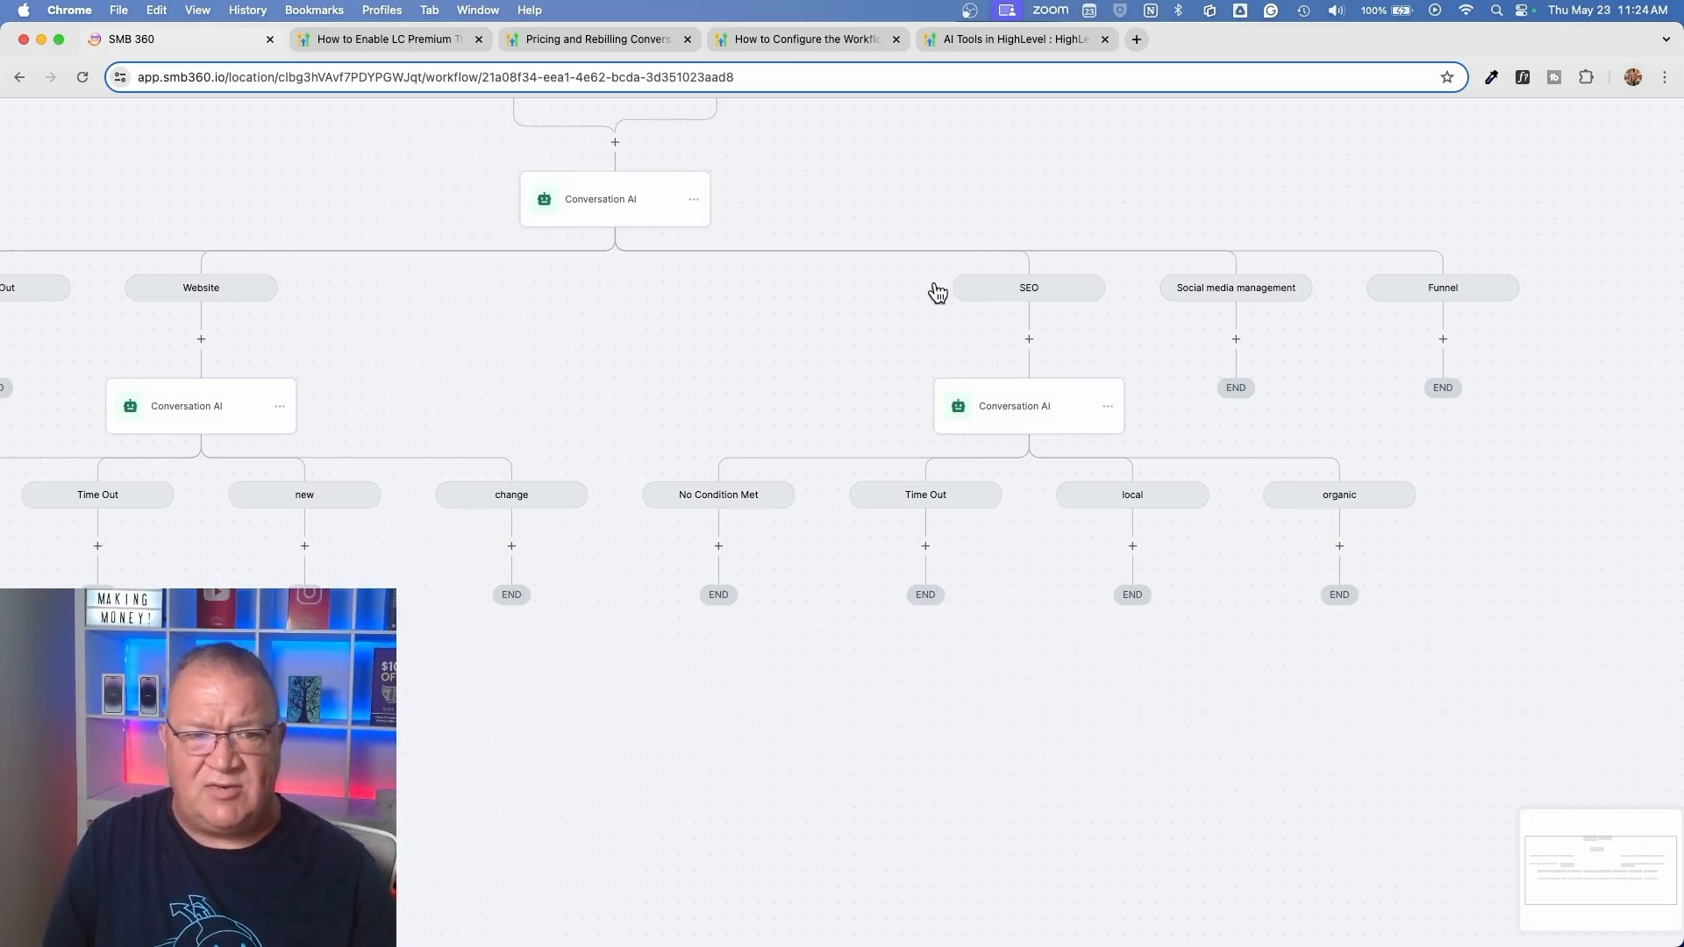
pyautogui.scroll(3, 839, 346)
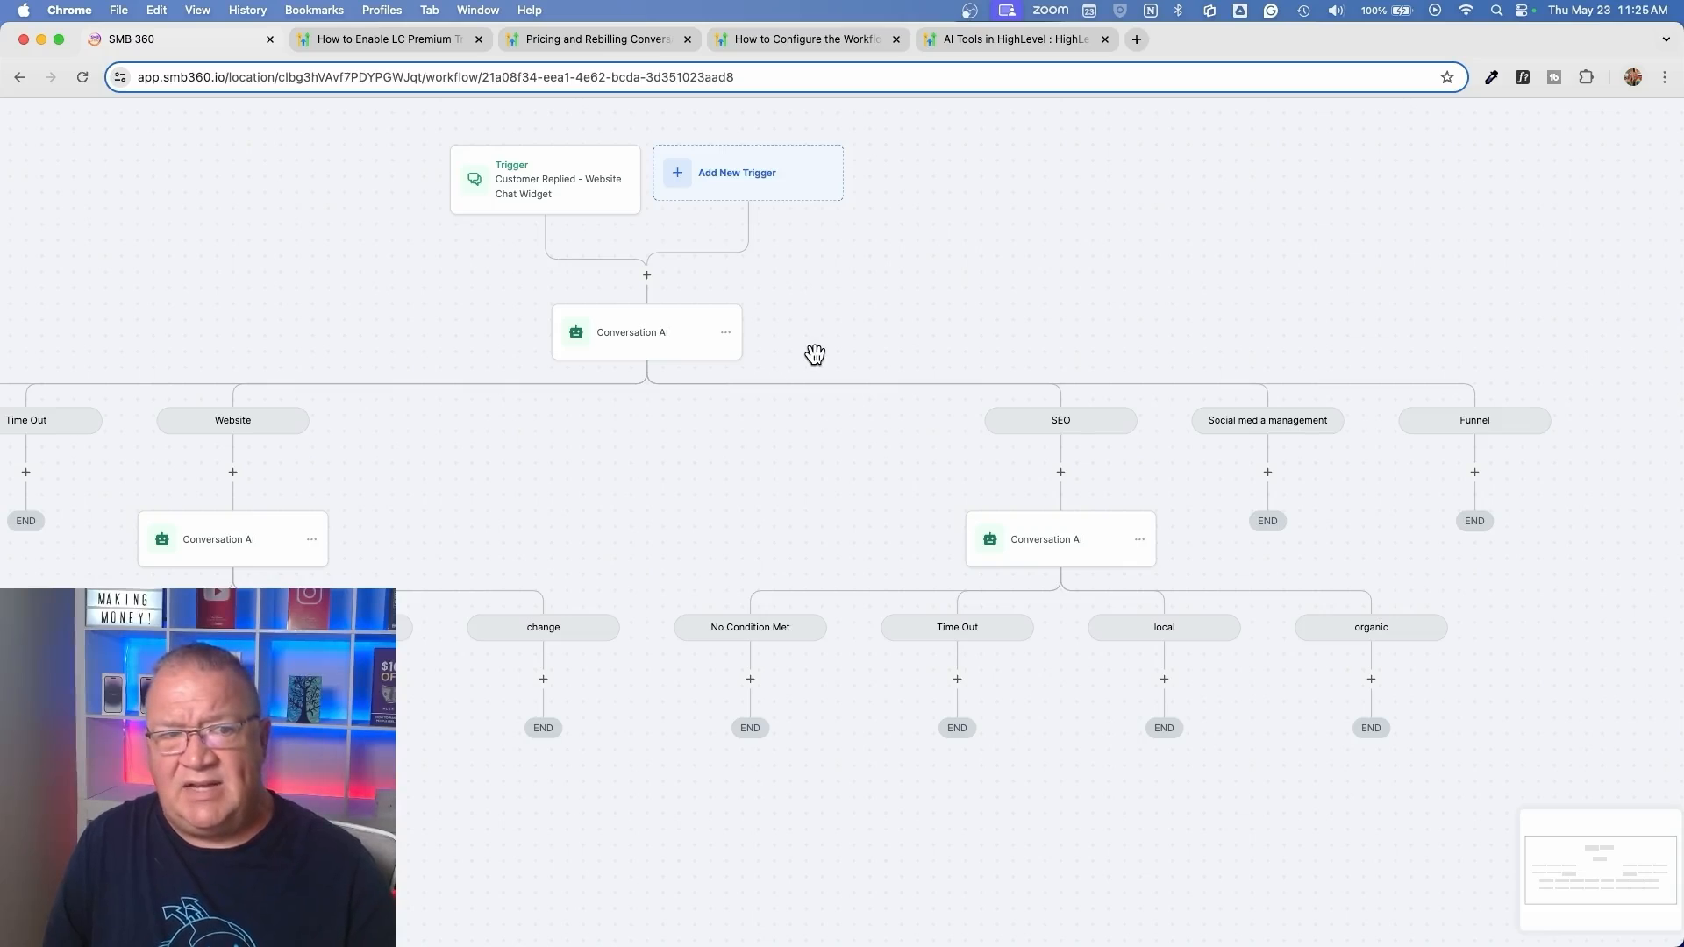
pyautogui.scroll(-3, 815, 354)
pyautogui.scroll(3, 815, 353)
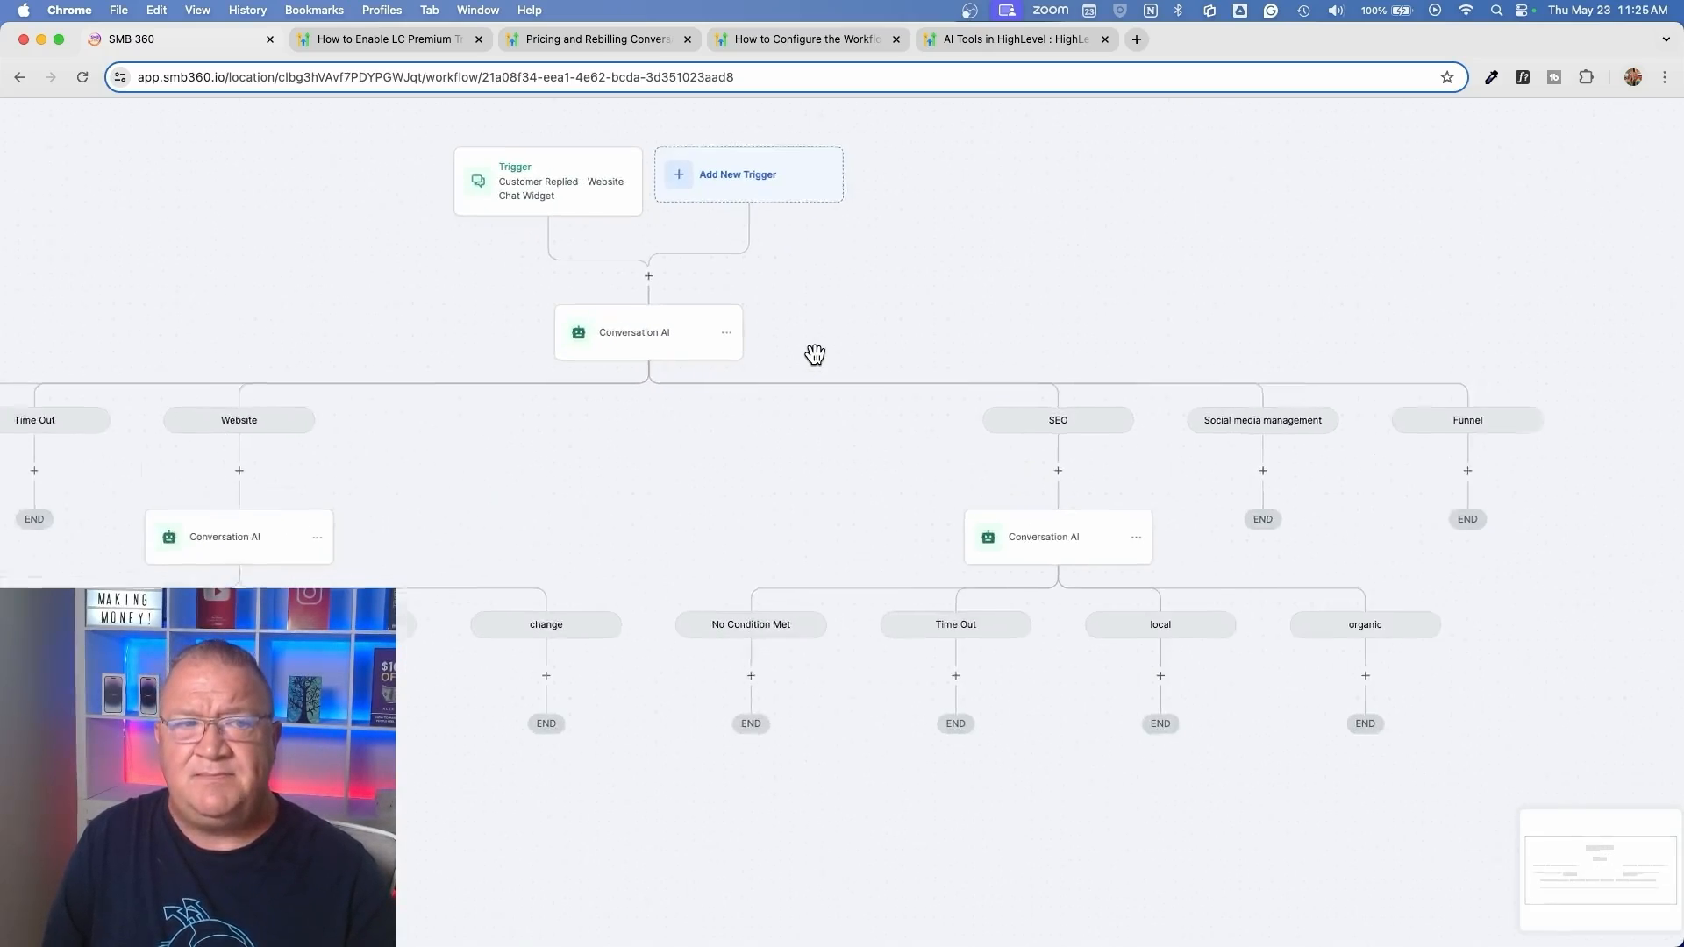
# Leave the workflow, open the sub-account's Conversation AI settings, and review the bot's mode preferences, supported channels and advanced settings
pyautogui.click(19, 78)
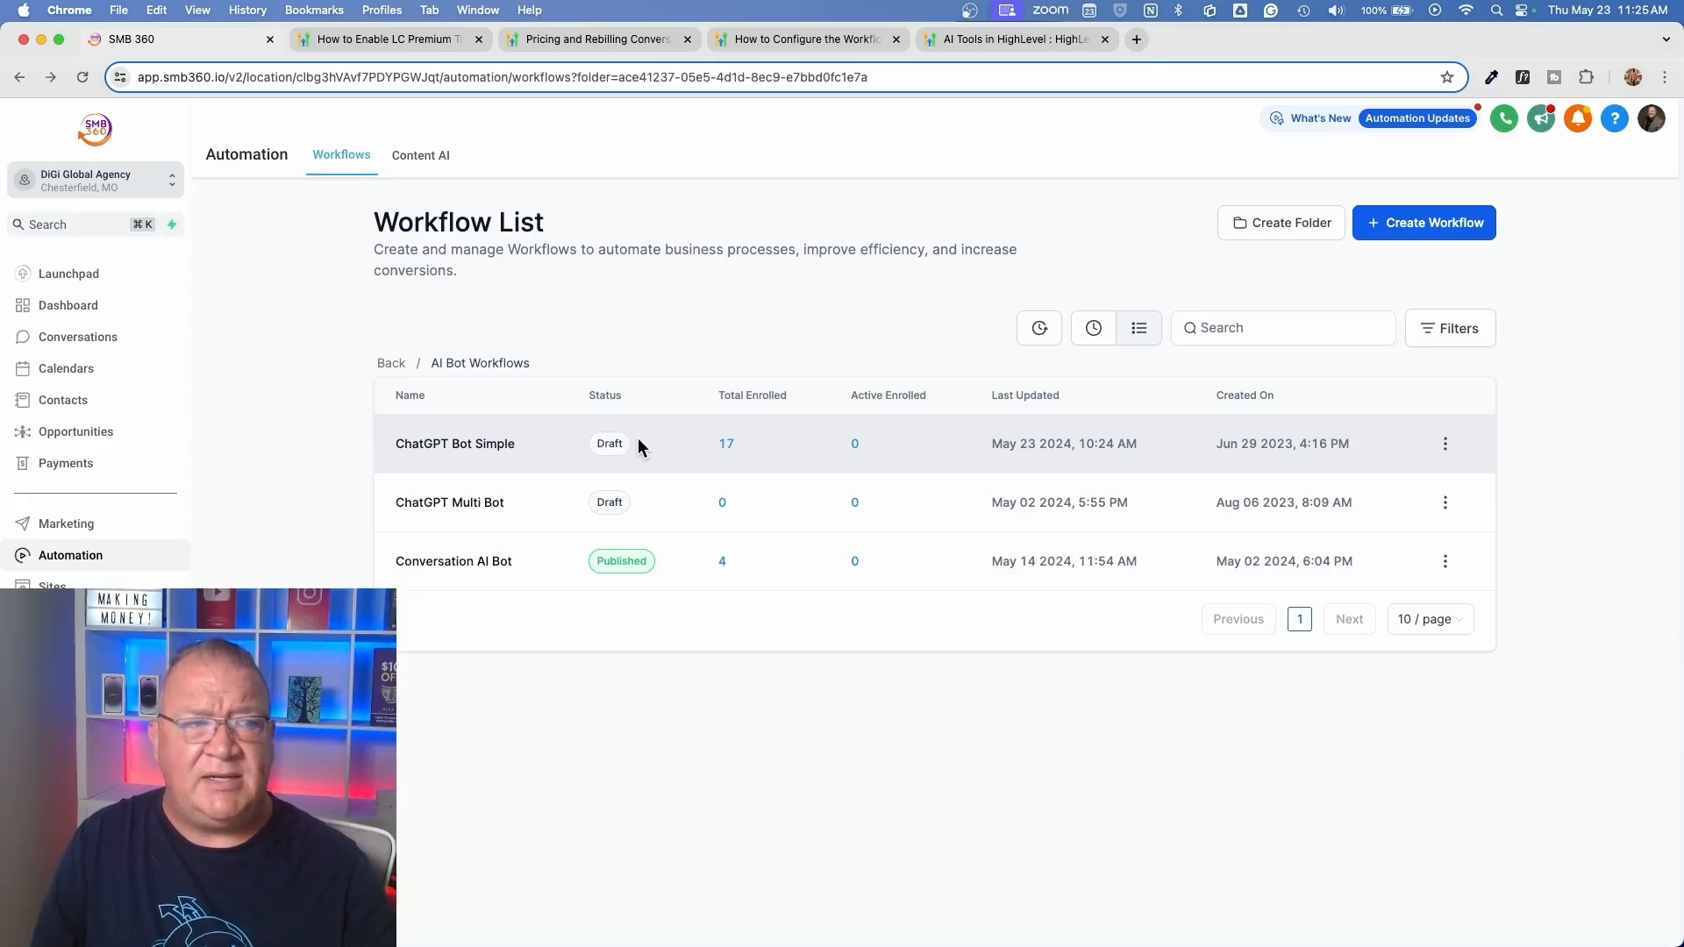
pyautogui.click(62, 921)
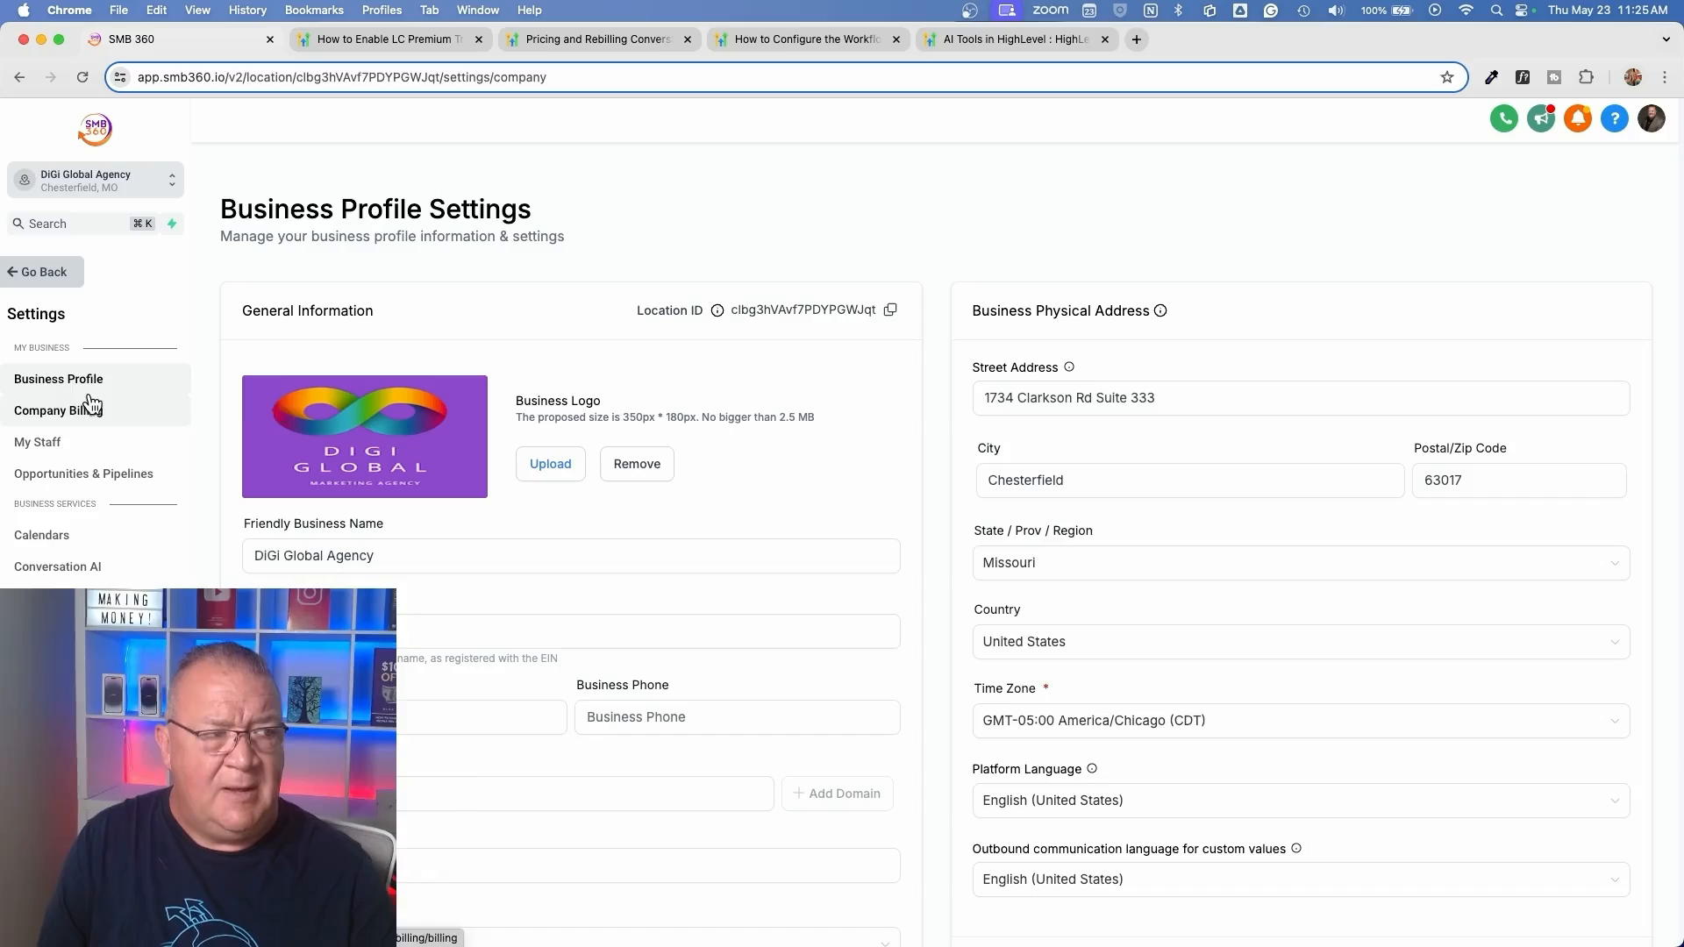
pyautogui.click(58, 567)
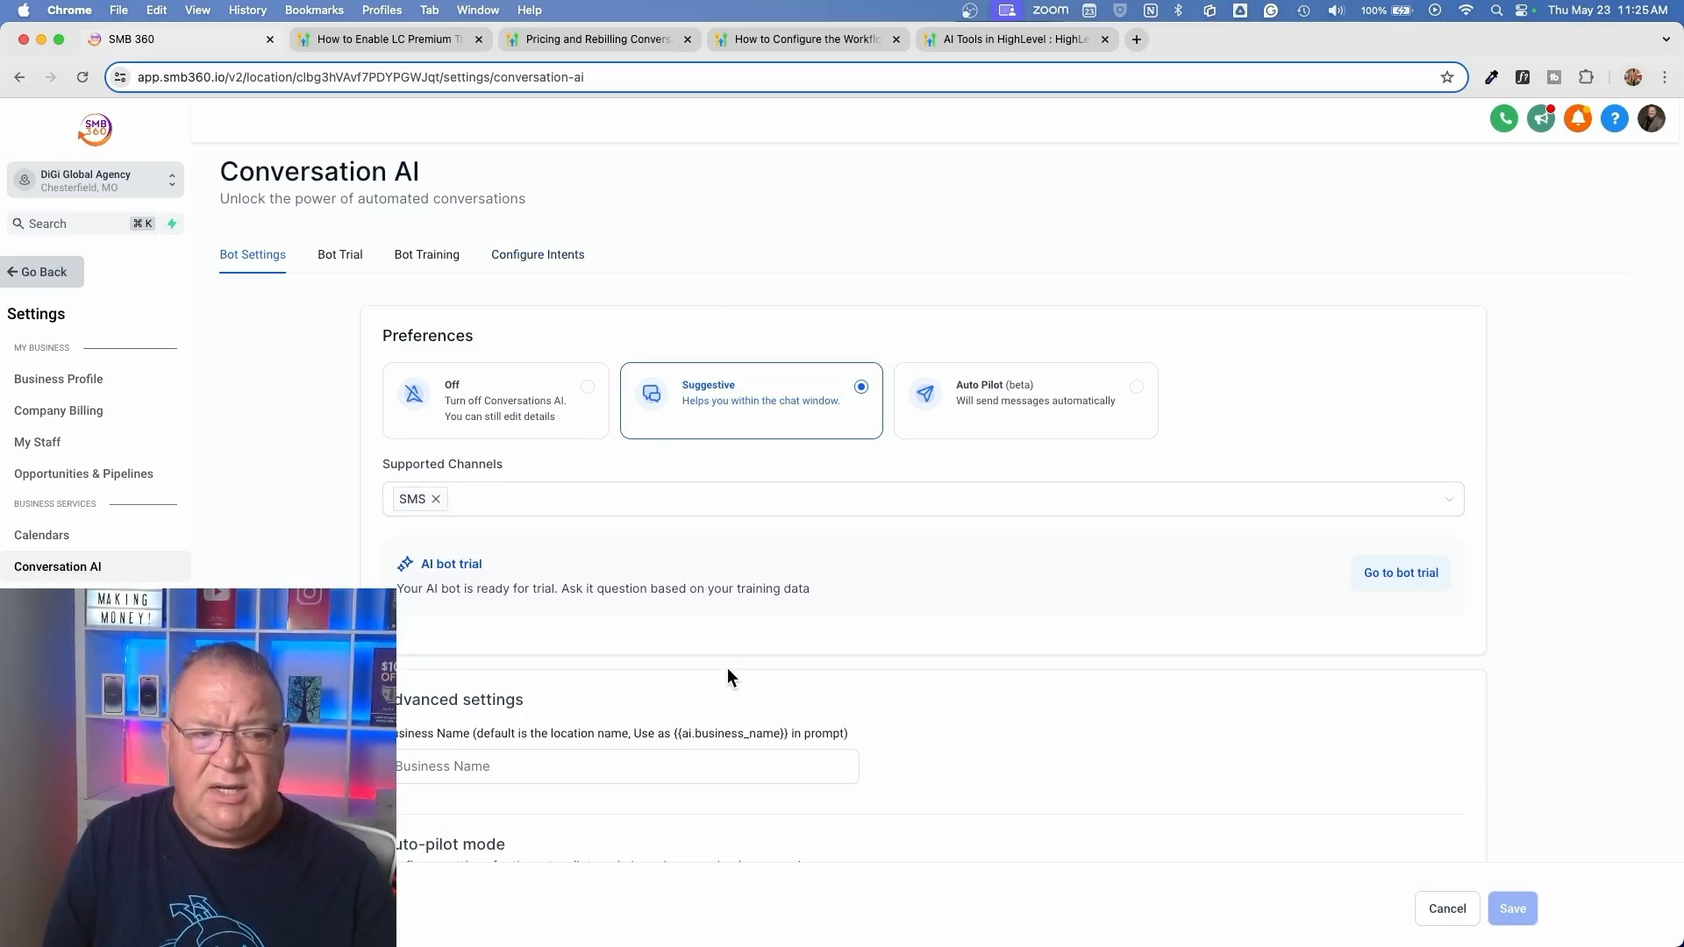
pyautogui.scroll(-5, 728, 667)
pyautogui.scroll(5, 728, 666)
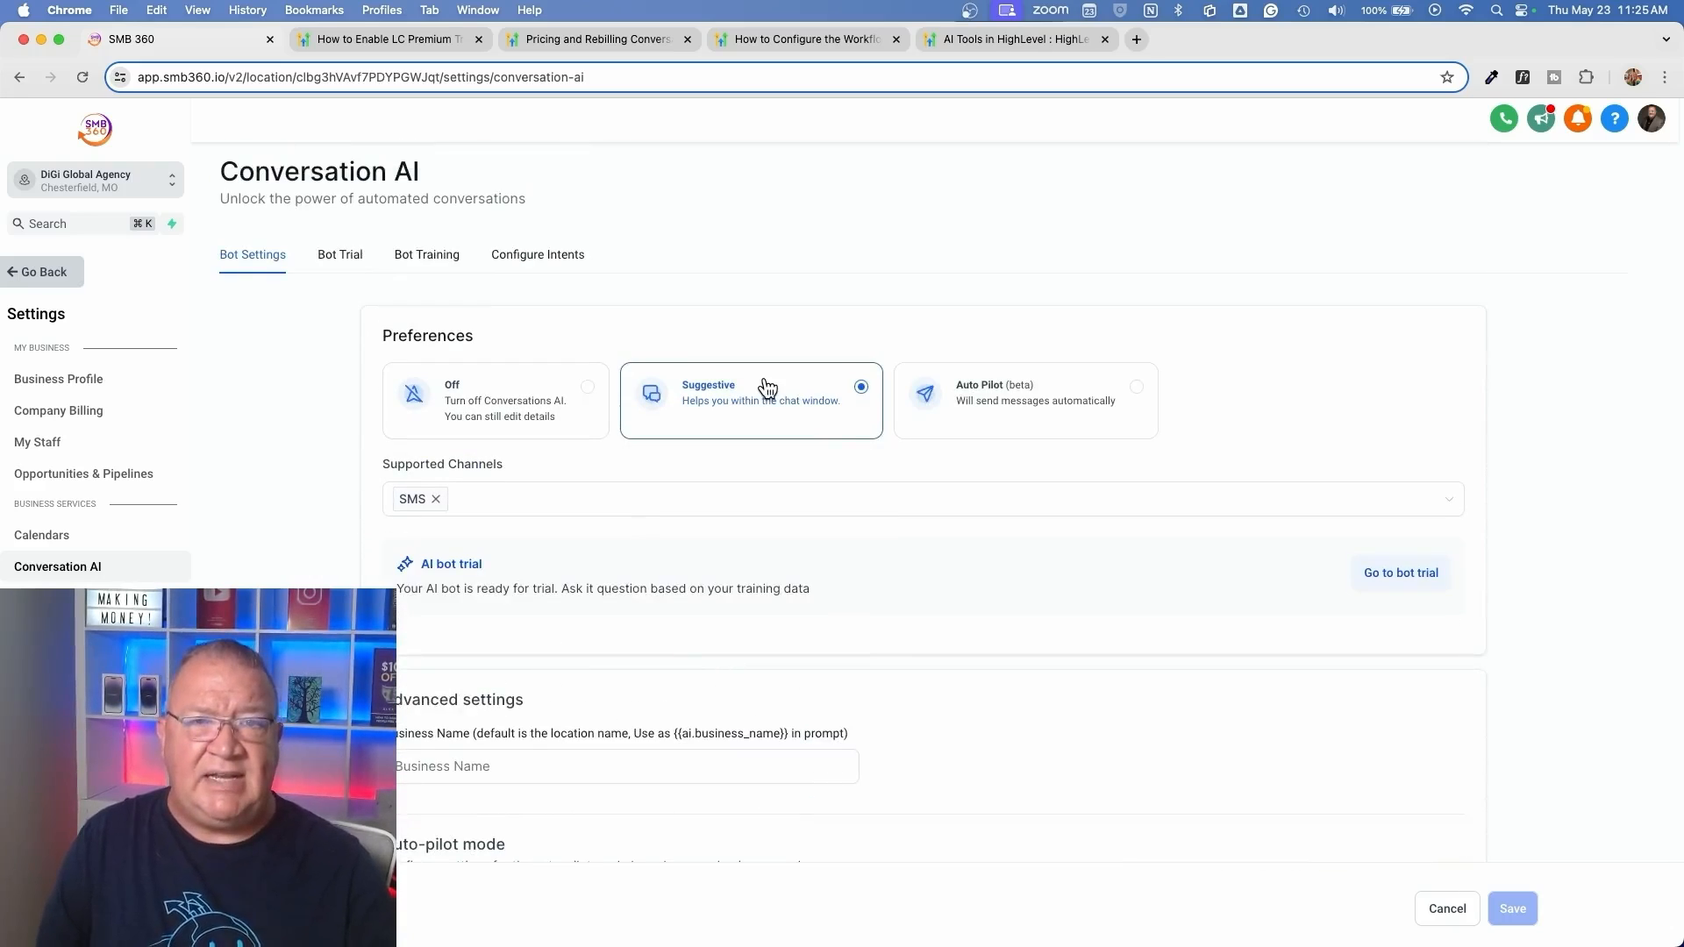